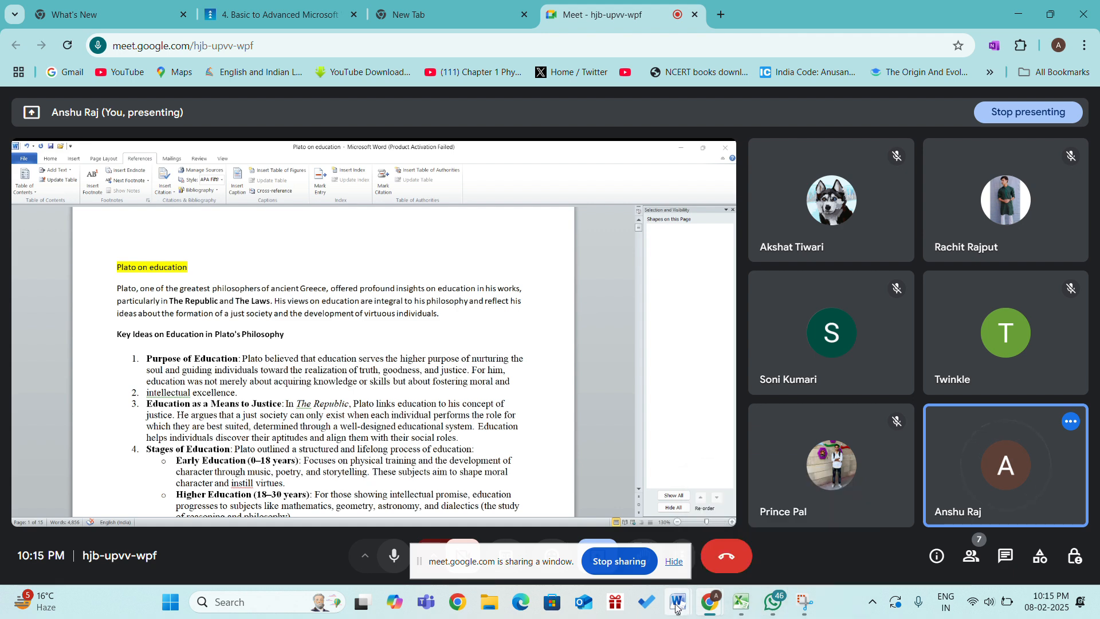
Switch to the "Plato on education" document in Microsoft Word and bring up its page layout commands
{"action": "mouse_move", "coordinate": [678, 602]}
{"action": "left_click", "coordinate": [716, 537]}
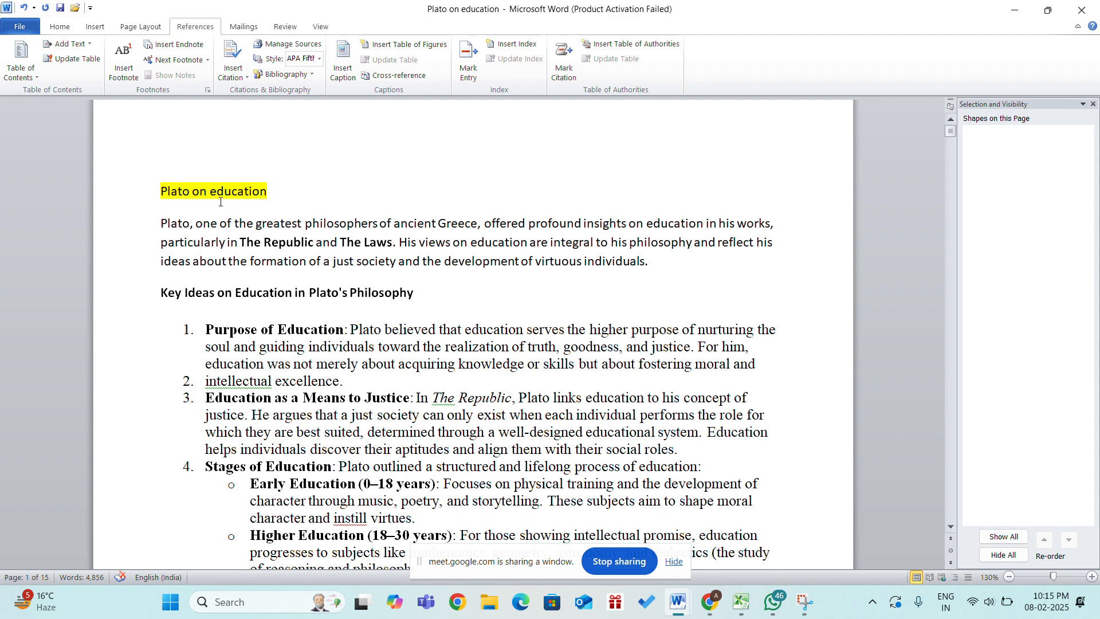
{"action": "scroll", "coordinate": [221, 201], "scroll_direction": "down", "scroll_amount": 1}
{"action": "scroll", "coordinate": [221, 202], "scroll_direction": "up", "scroll_amount": 1}
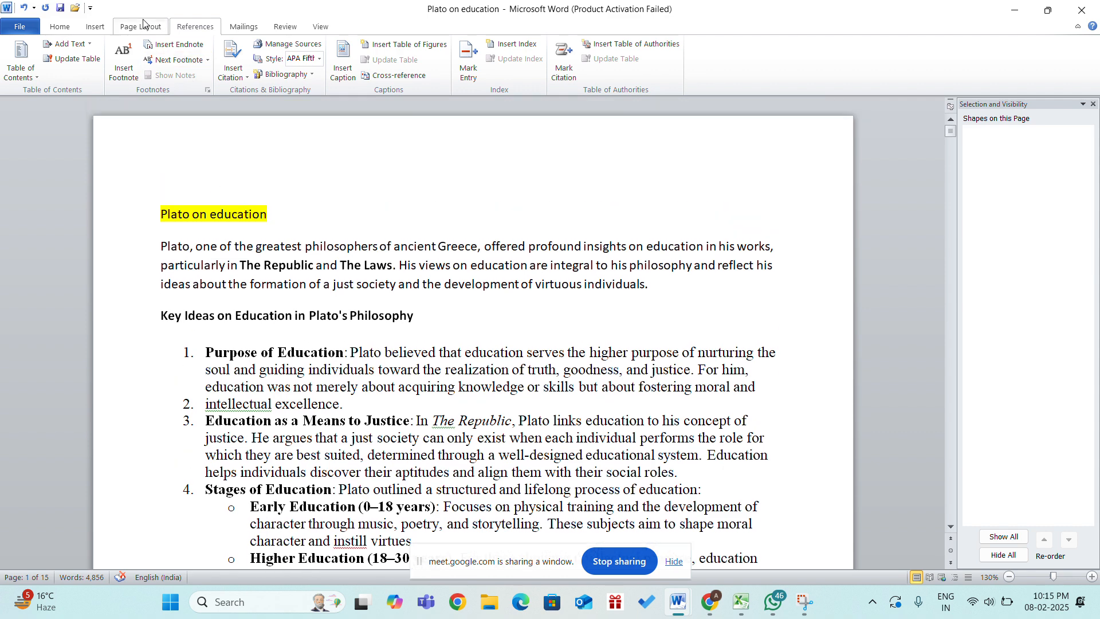
{"action": "left_click", "coordinate": [102, 29]}
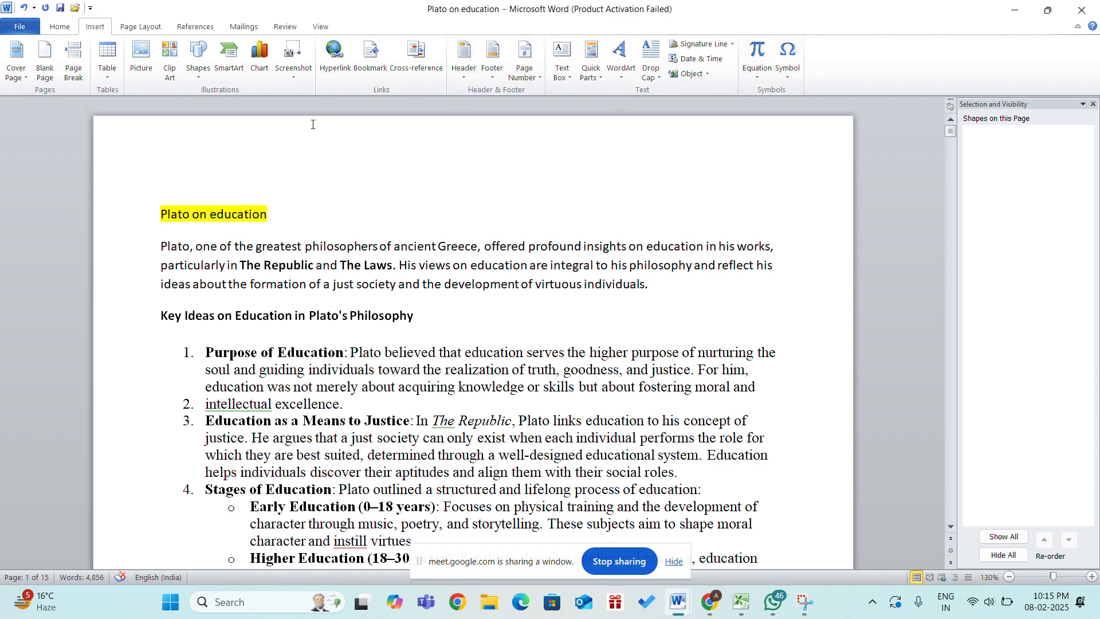
{"action": "left_click", "coordinate": [140, 26]}
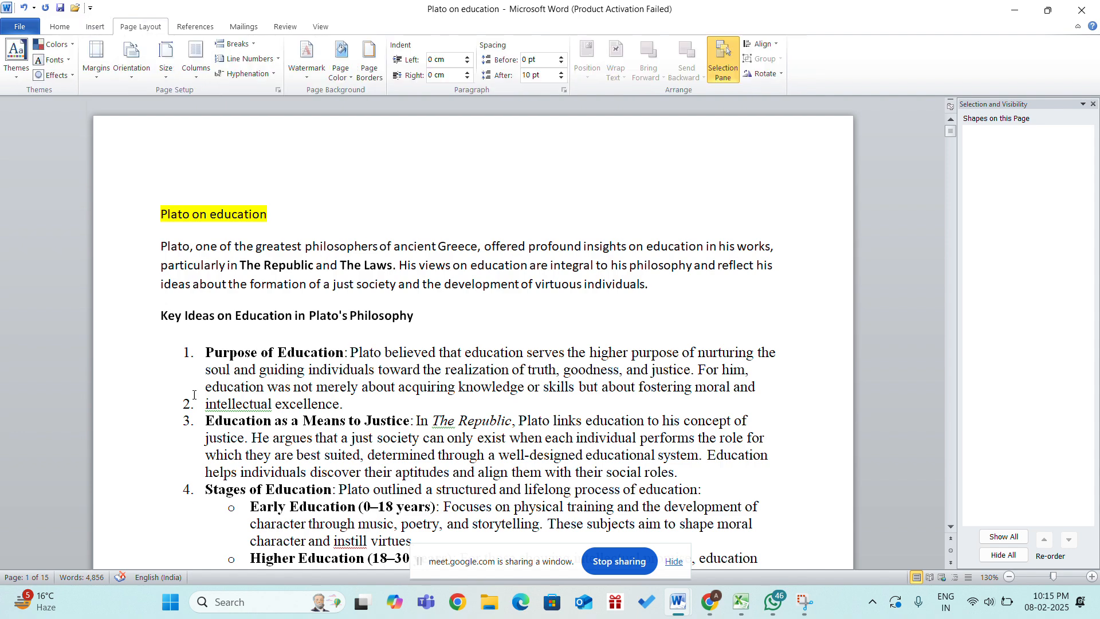
Look through the document's pages in a reduced side-by-side view and return to the first page
{"action": "scroll", "coordinate": [297, 275], "scroll_direction": "down", "scroll_amount": 9}
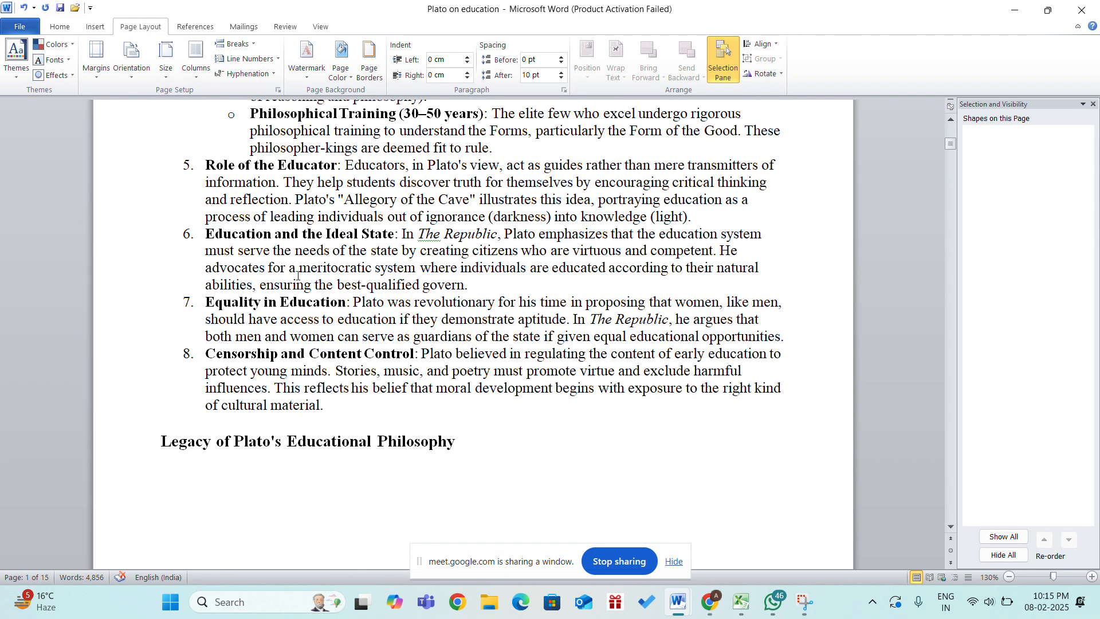
{"action": "scroll", "coordinate": [298, 275], "scroll_direction": "down", "scroll_amount": 3}
{"action": "scroll", "coordinate": [297, 275], "scroll_direction": "down", "scroll_amount": 5}
{"action": "scroll", "coordinate": [297, 276], "scroll_direction": "down", "scroll_amount": 4, "text": "ctrl"}
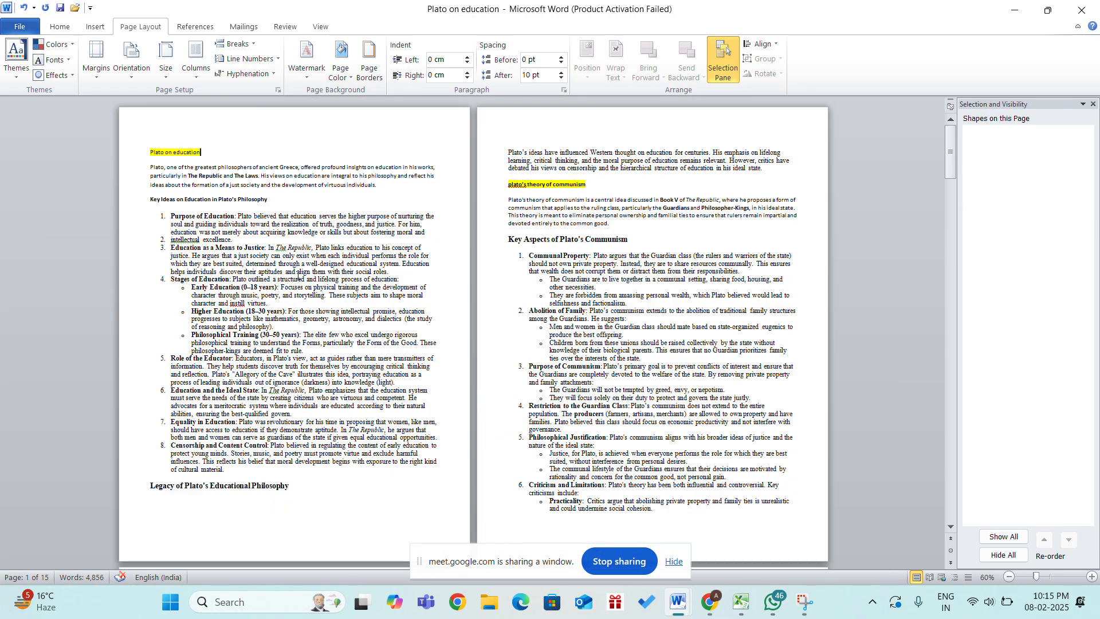
{"action": "scroll", "coordinate": [296, 275], "scroll_direction": "down", "scroll_amount": 1}
{"action": "scroll", "coordinate": [297, 276], "scroll_direction": "down", "scroll_amount": 15}
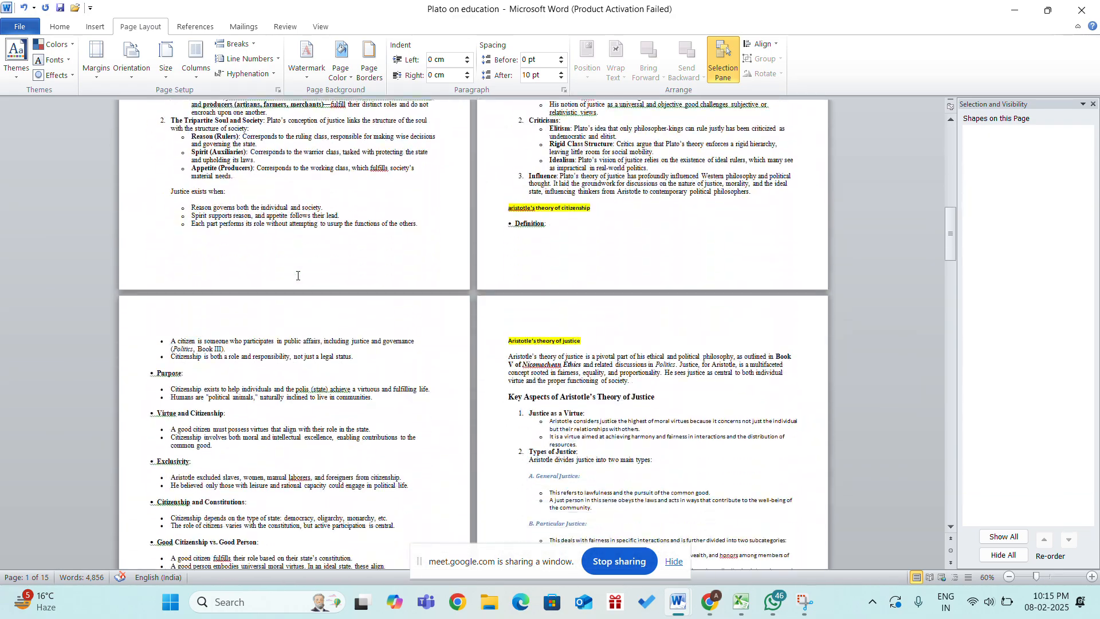
{"action": "scroll", "coordinate": [296, 275], "scroll_direction": "down", "scroll_amount": 10}
{"action": "scroll", "coordinate": [297, 275], "scroll_direction": "up", "scroll_amount": 20}
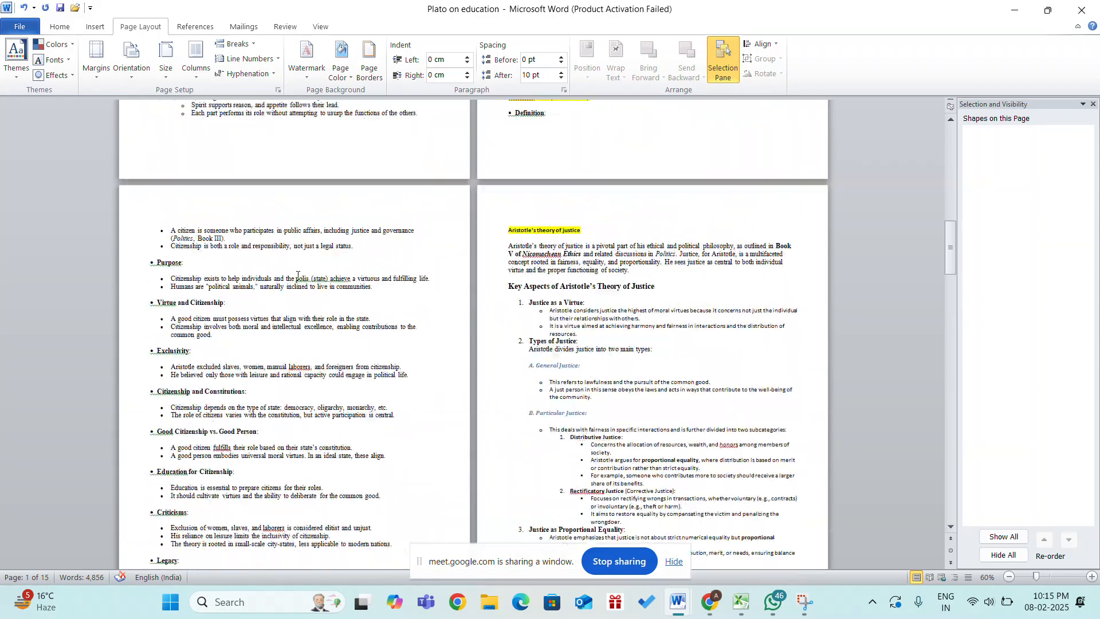
{"action": "scroll", "coordinate": [296, 276], "scroll_direction": "up", "scroll_amount": 5}
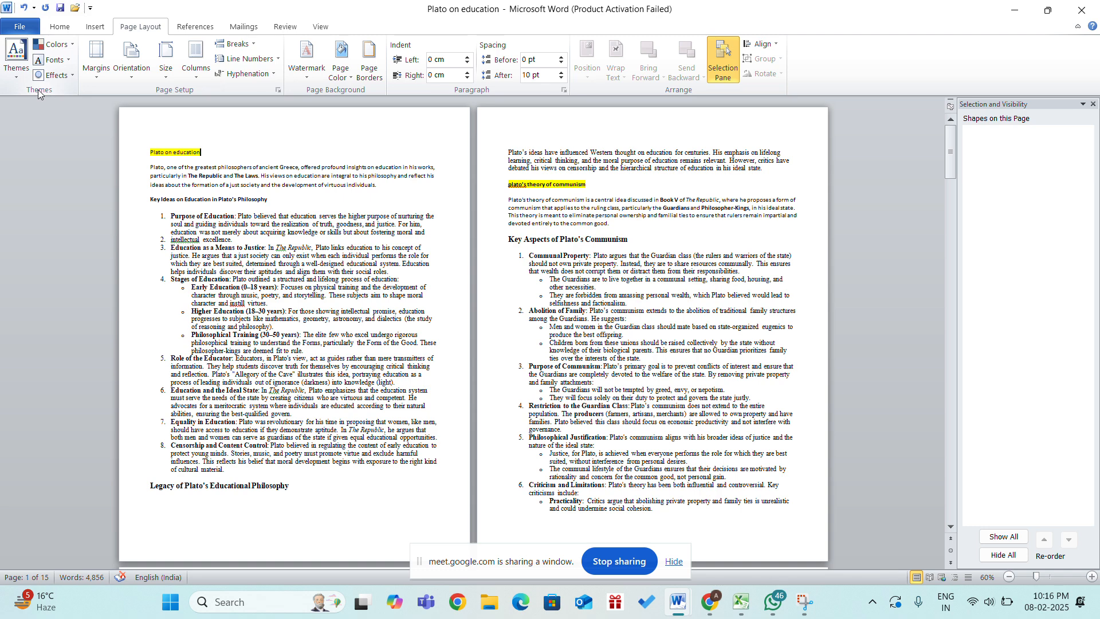
Look over the built-in document themes, then close the gallery without applying one
{"action": "left_click", "coordinate": [14, 83]}
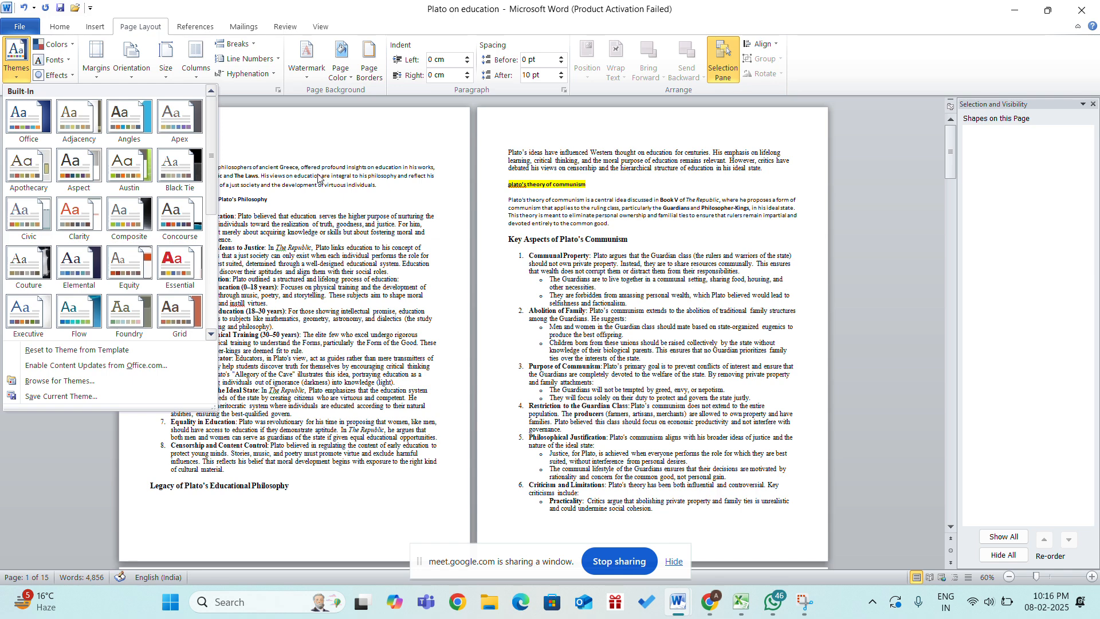
{"action": "scroll", "coordinate": [318, 174], "scroll_direction": "up", "scroll_amount": 4}
{"action": "scroll", "coordinate": [318, 174], "scroll_direction": "down", "scroll_amount": 2}
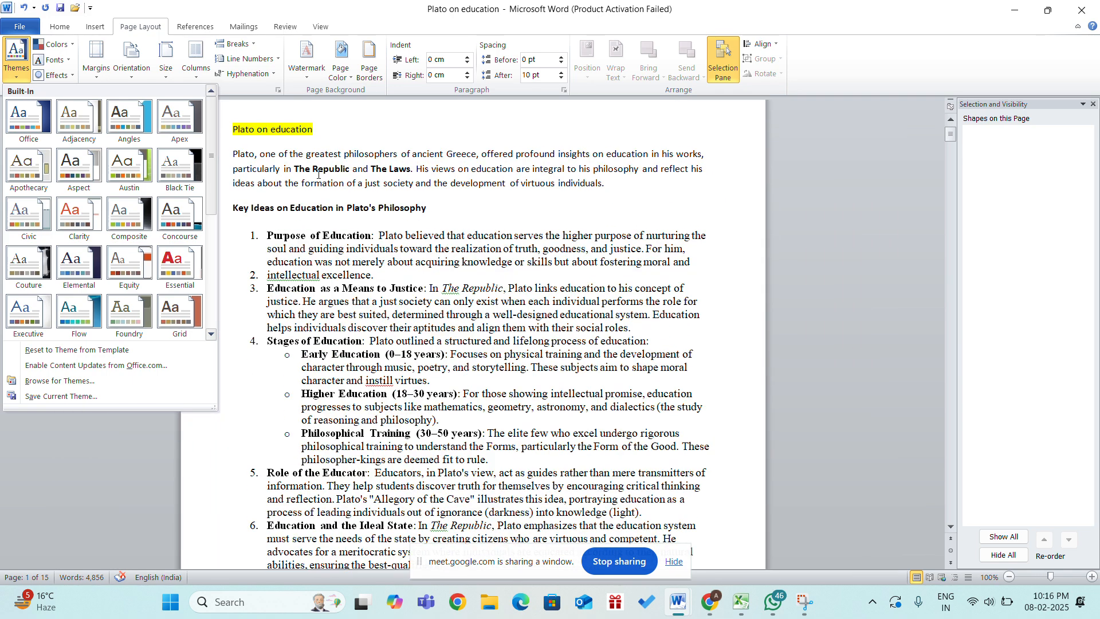
{"action": "left_click", "coordinate": [774, 217]}
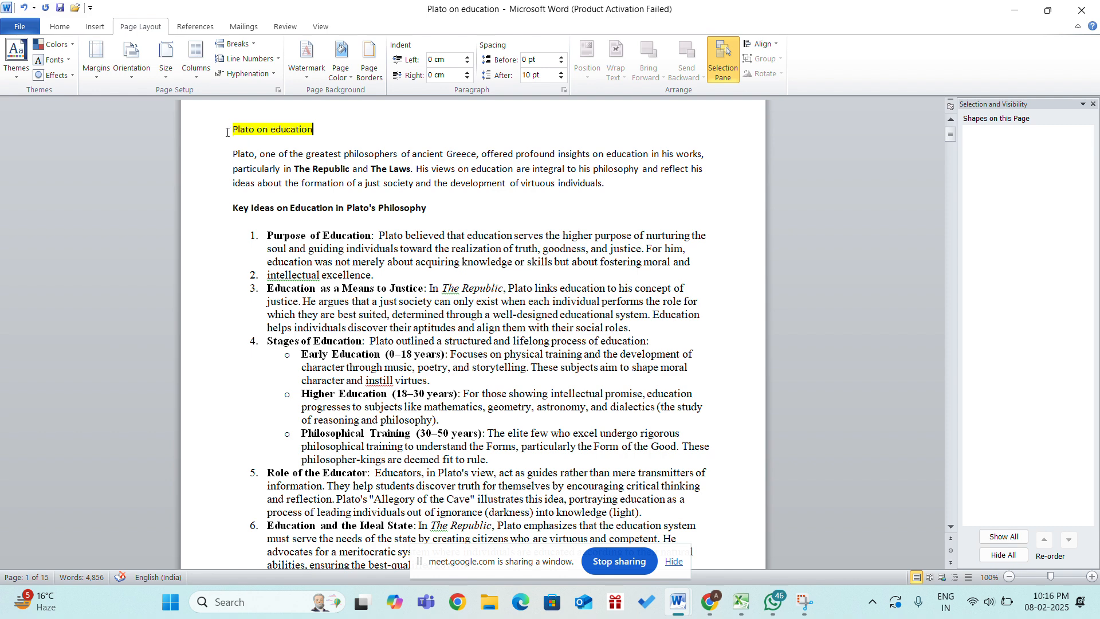
Select the whole document text and review the built-in themes, such as Adjacency, without applying any
{"action": "left_click_drag", "start_coordinate": [228, 131], "coordinate": [784, 166]}
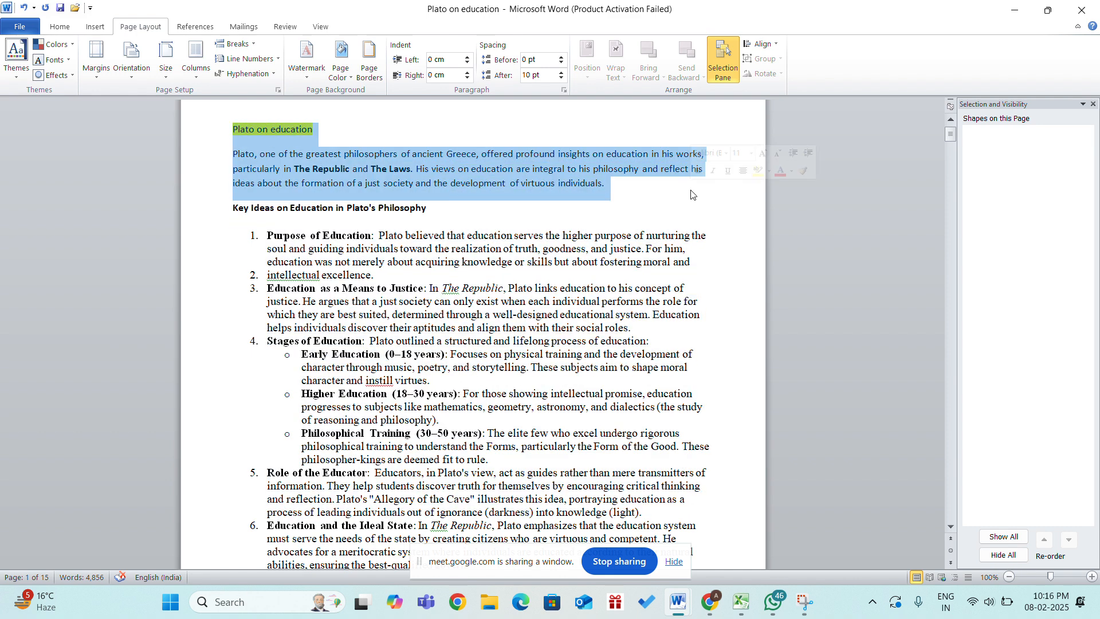
{"action": "left_click", "coordinate": [930, 264]}
{"action": "key", "text": "ctrl+a"}
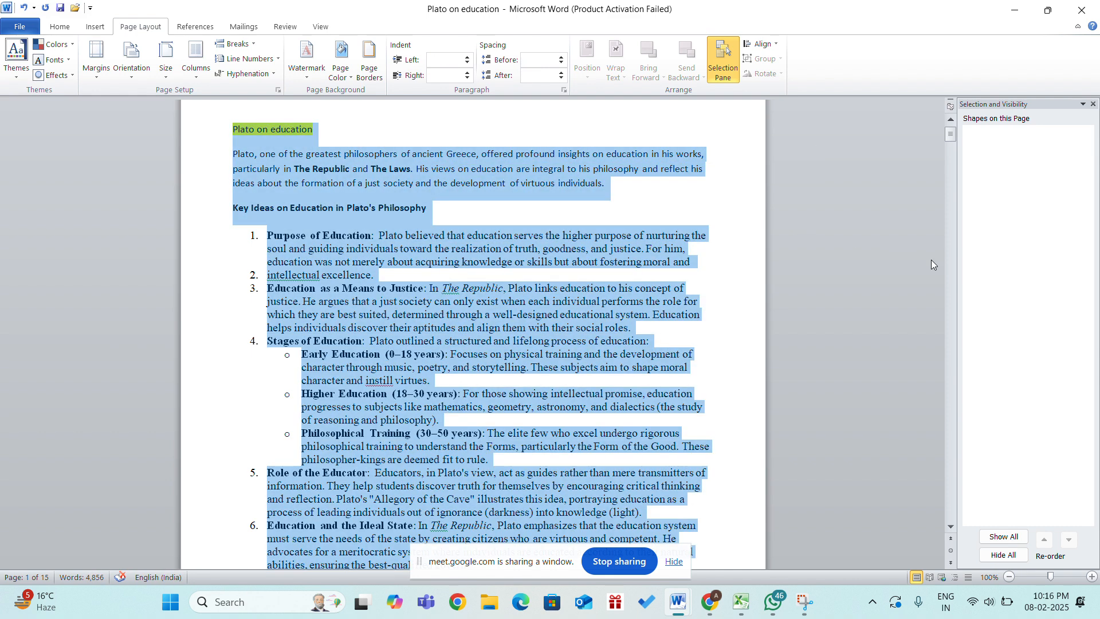
{"action": "scroll", "coordinate": [930, 259], "scroll_direction": "down", "scroll_amount": 6}
{"action": "scroll", "coordinate": [930, 260], "scroll_direction": "up", "scroll_amount": 4}
{"action": "scroll", "coordinate": [930, 260], "scroll_direction": "up", "scroll_amount": 4}
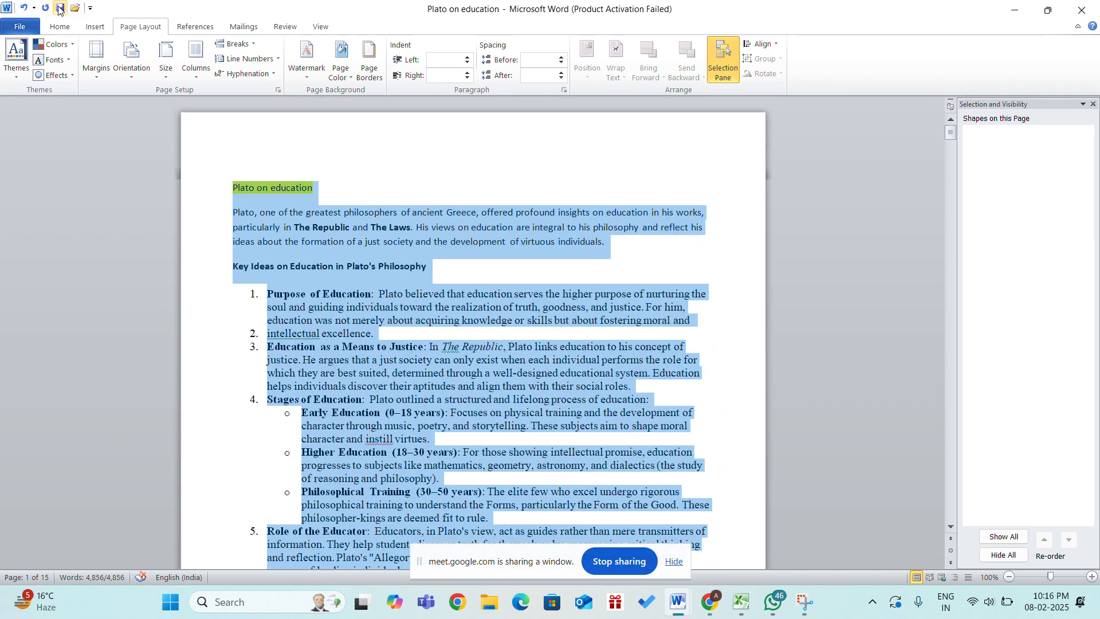
{"action": "left_click", "coordinate": [16, 80]}
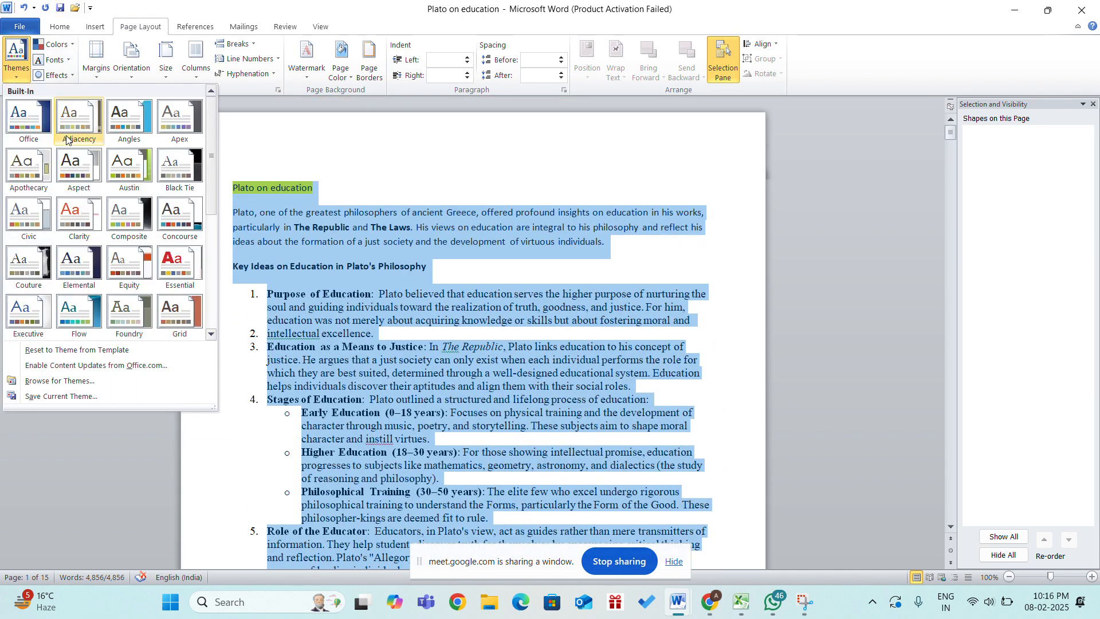
{"action": "key", "text": "Escape"}
Select only the "Plato on education" heading line and check the document themes again without applying one
{"action": "left_click", "coordinate": [216, 187]}
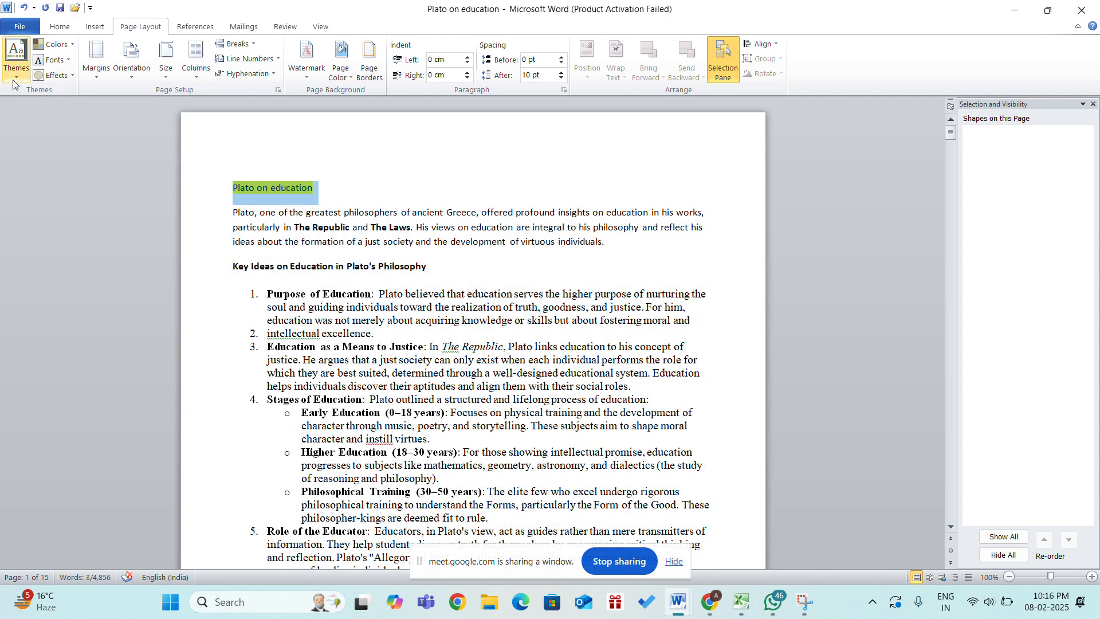
{"action": "left_click", "coordinate": [16, 57]}
{"action": "key", "text": "Escape"}
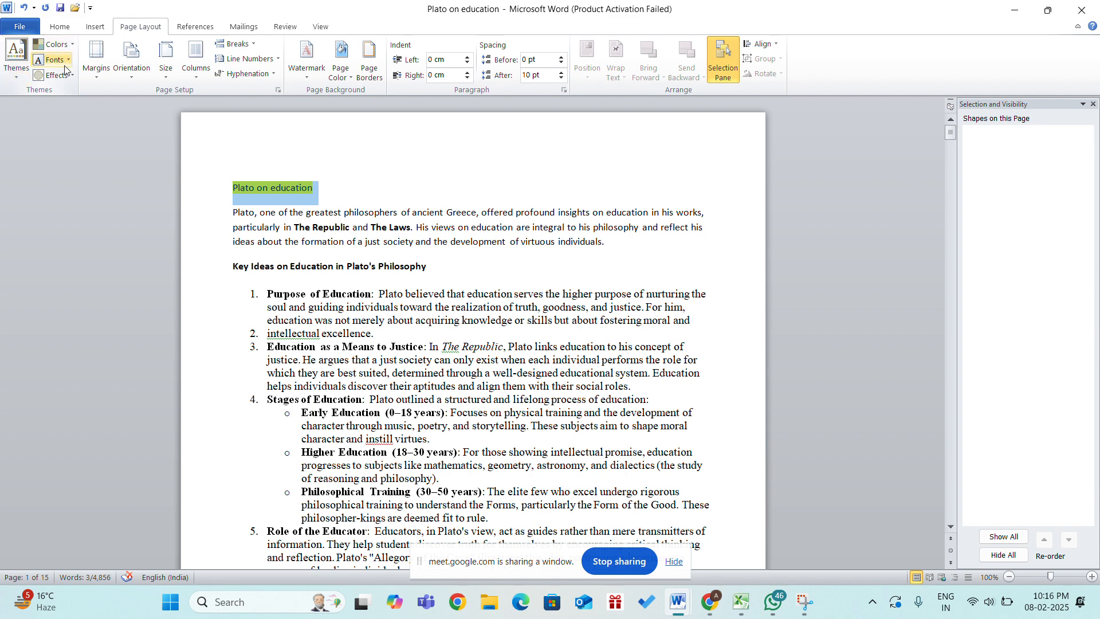
Review the built-in theme color sets offered by Change Styles, then return to the page layout commands
{"action": "left_click", "coordinate": [62, 28]}
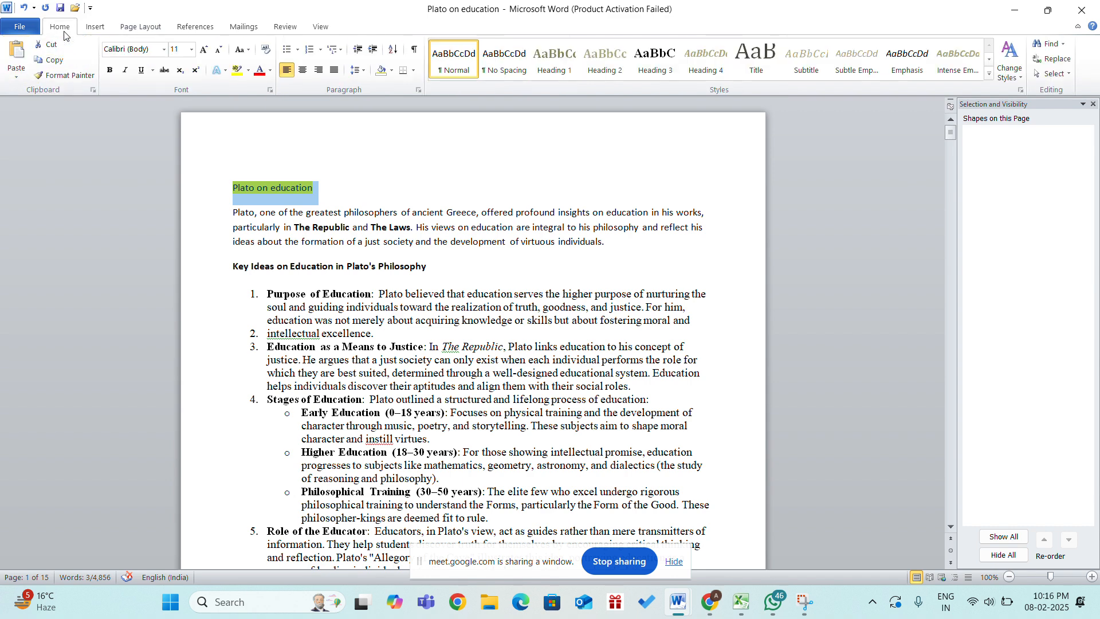
{"action": "left_click", "coordinate": [95, 27]}
{"action": "left_click", "coordinate": [71, 28]}
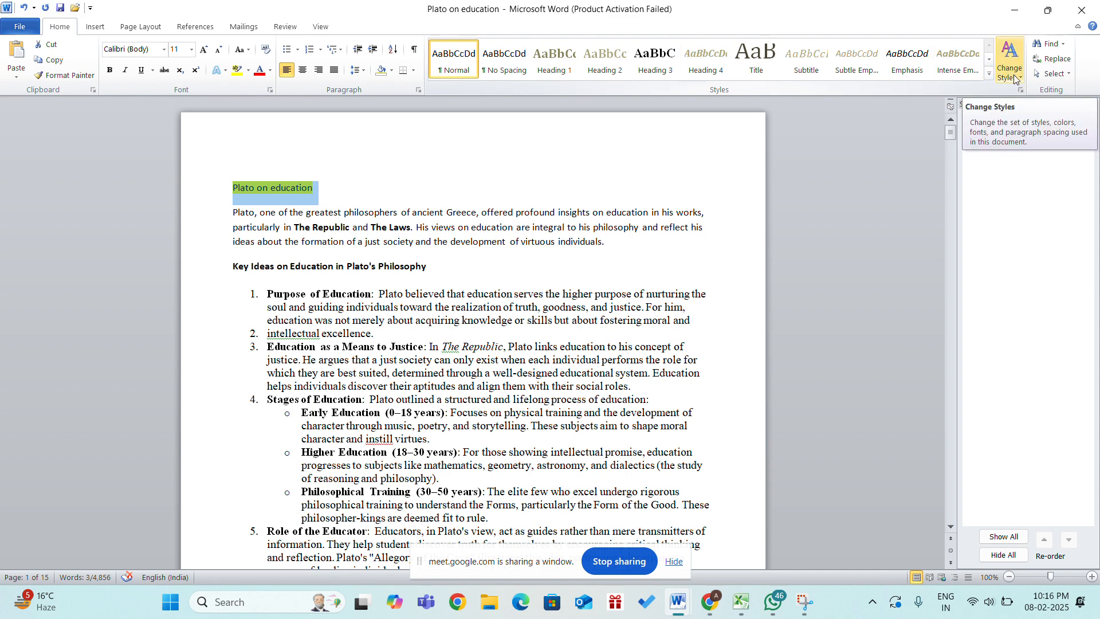
{"action": "left_click", "coordinate": [1014, 78]}
{"action": "mouse_move", "coordinate": [1025, 110]}
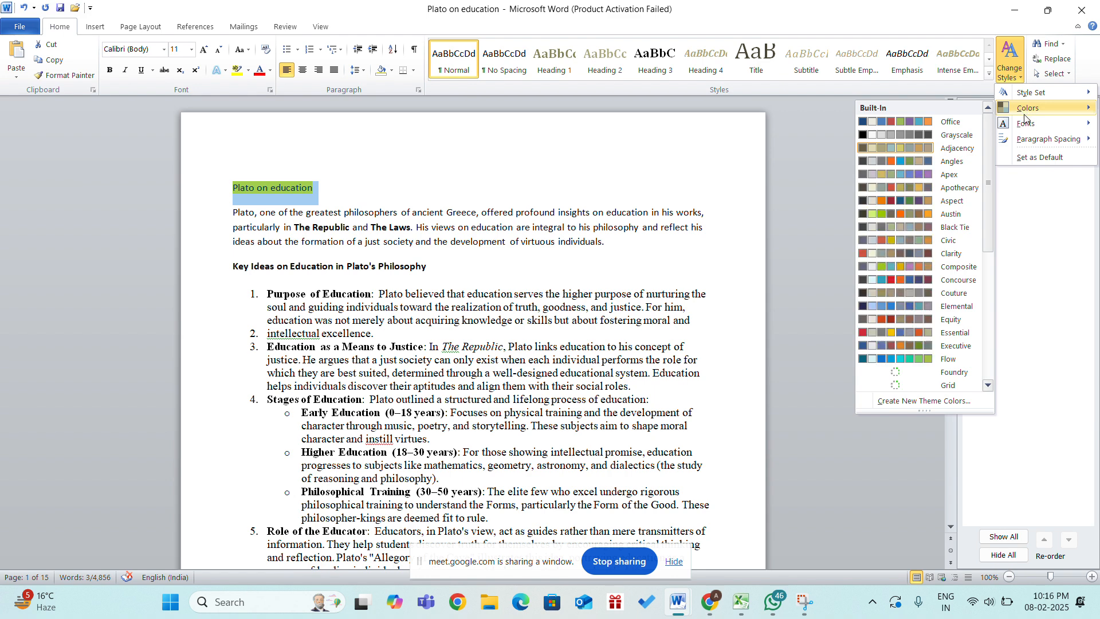
{"action": "left_click", "coordinate": [124, 27]}
{"action": "left_click", "coordinate": [124, 27]}
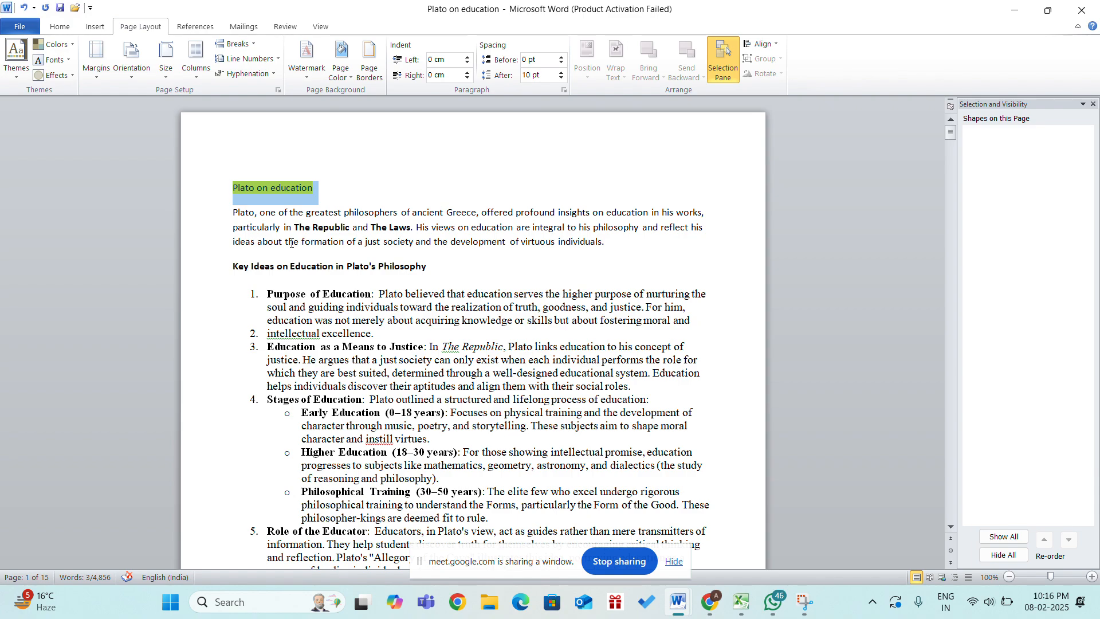
{"action": "scroll", "coordinate": [290, 243], "scroll_direction": "down", "scroll_amount": 12}
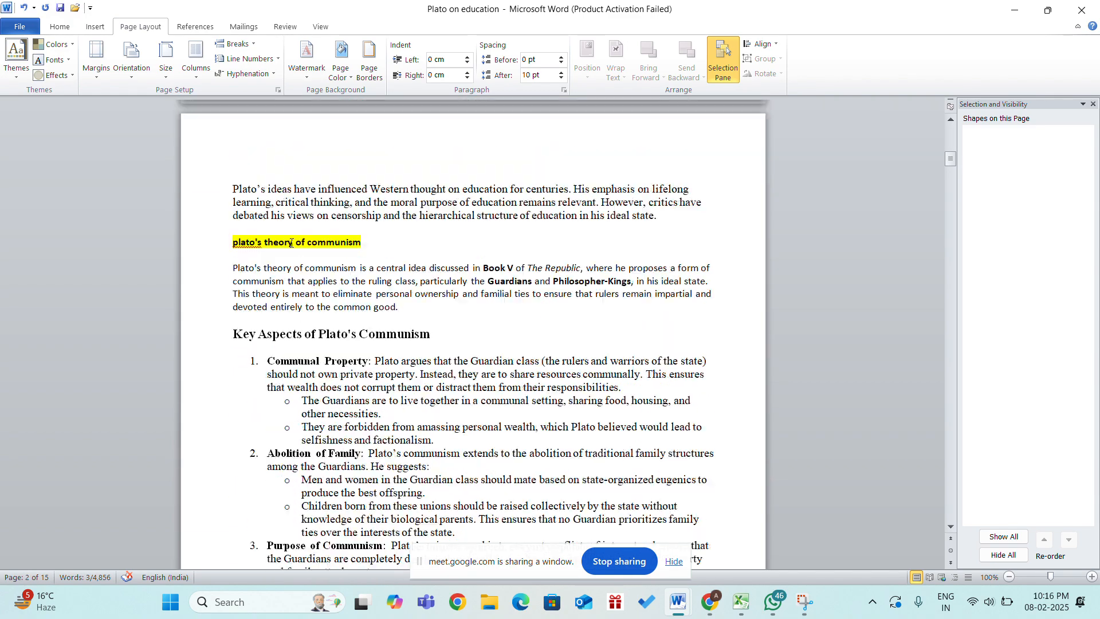
{"action": "scroll", "coordinate": [291, 242], "scroll_direction": "up", "scroll_amount": 8}
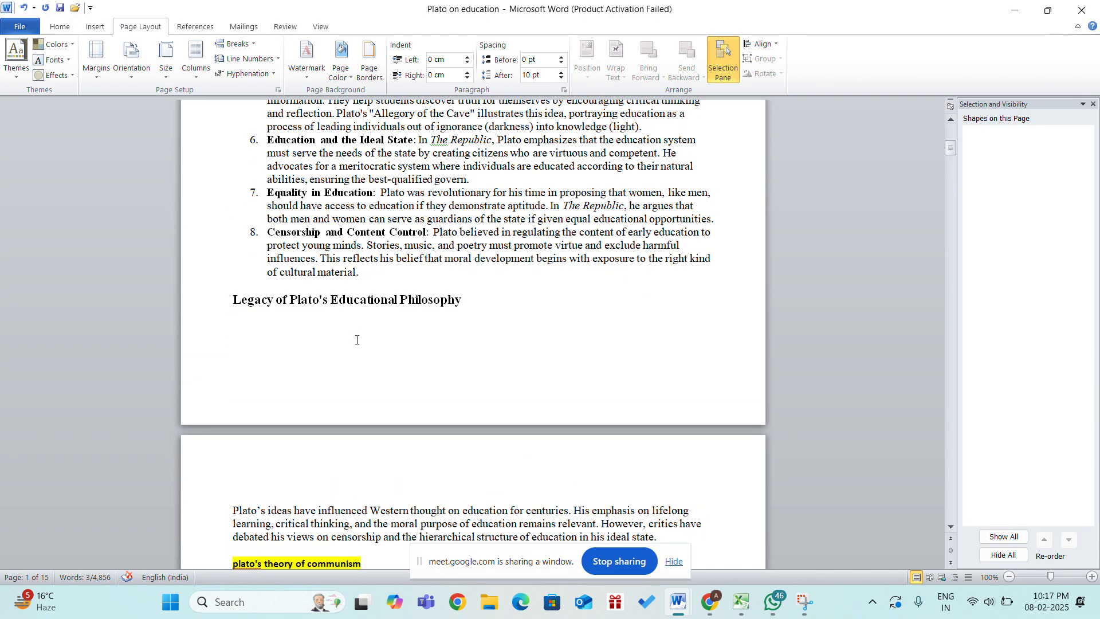
{"action": "left_click", "coordinate": [87, 114]}
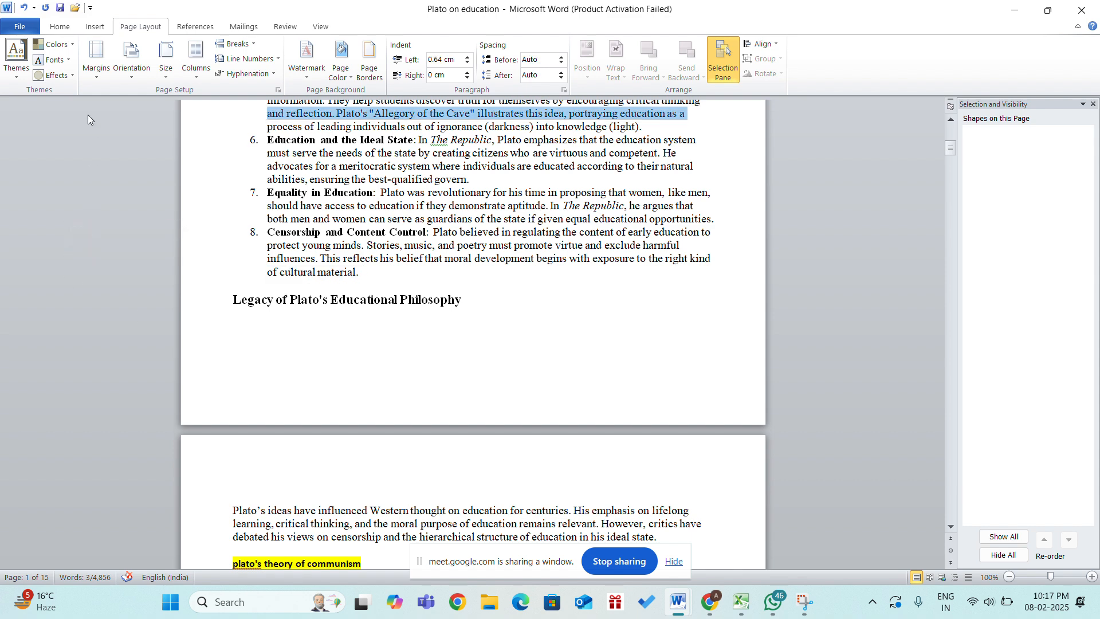
{"action": "left_click", "coordinate": [78, 166]}
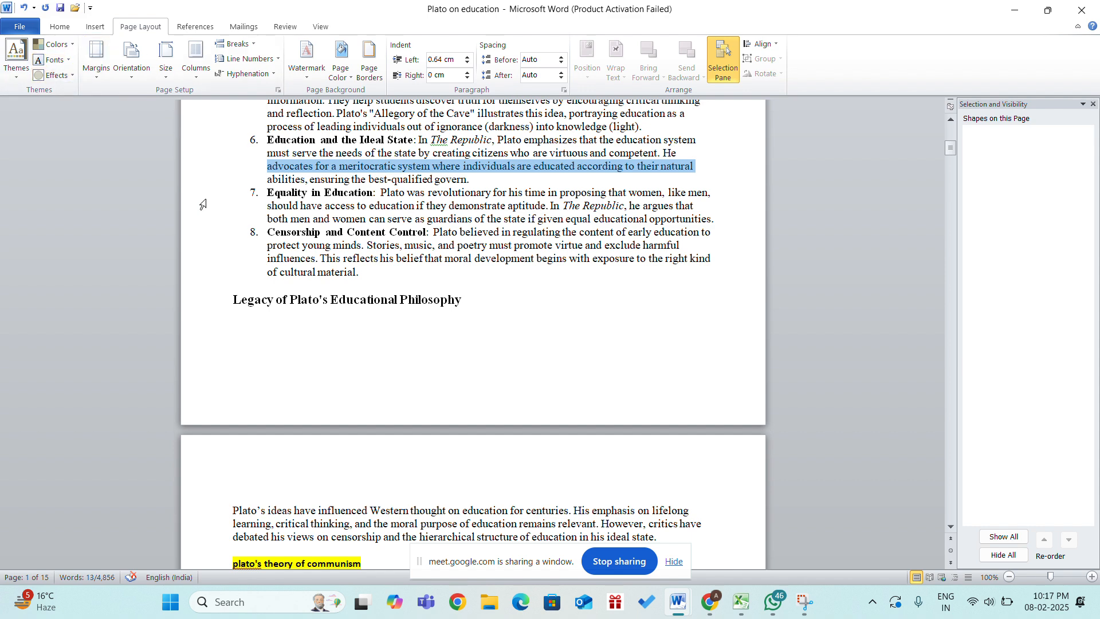
{"action": "scroll", "coordinate": [203, 204], "scroll_direction": "up", "scroll_amount": 10}
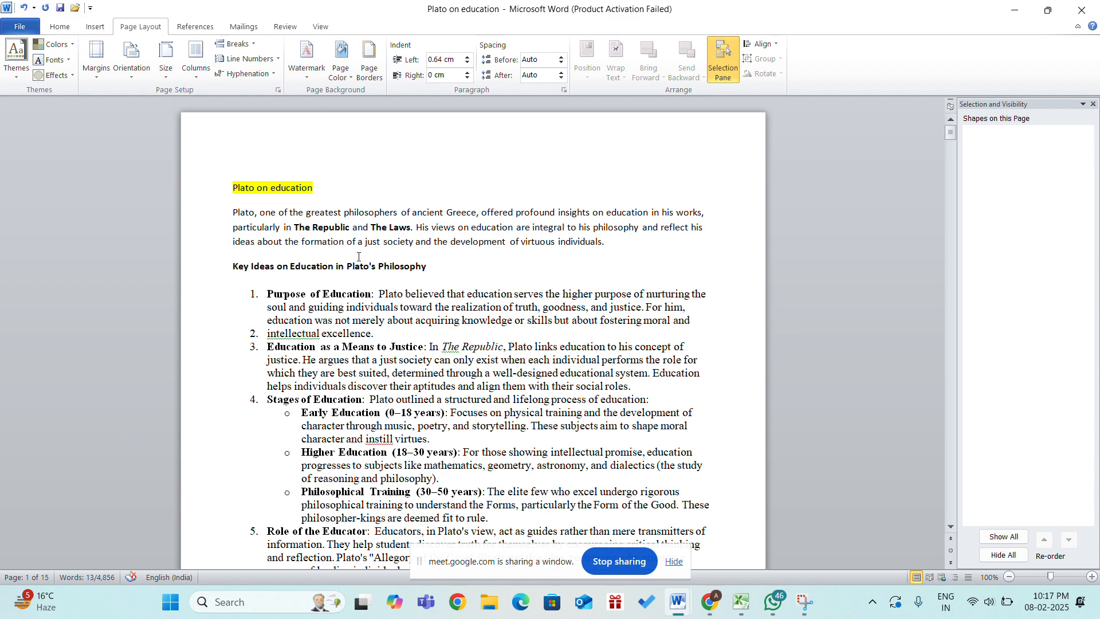
Try the Normal, Narrow and Moderate page margin presets on the document one after another
{"action": "left_click", "coordinate": [108, 74]}
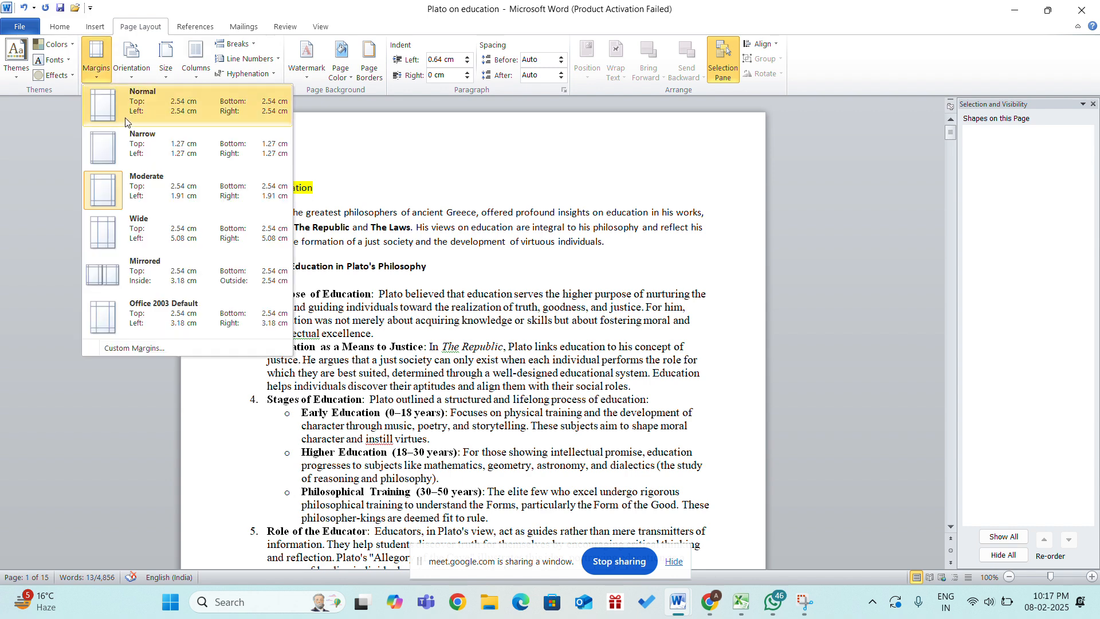
{"action": "left_click", "coordinate": [125, 109]}
{"action": "left_click", "coordinate": [96, 60]}
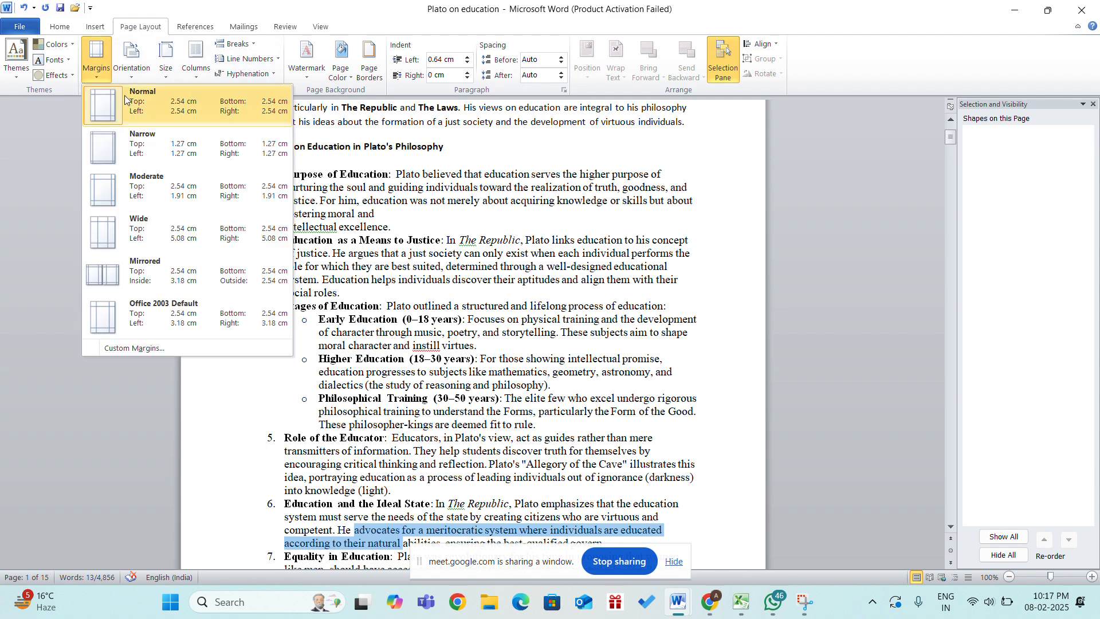
{"action": "left_click", "coordinate": [133, 149]}
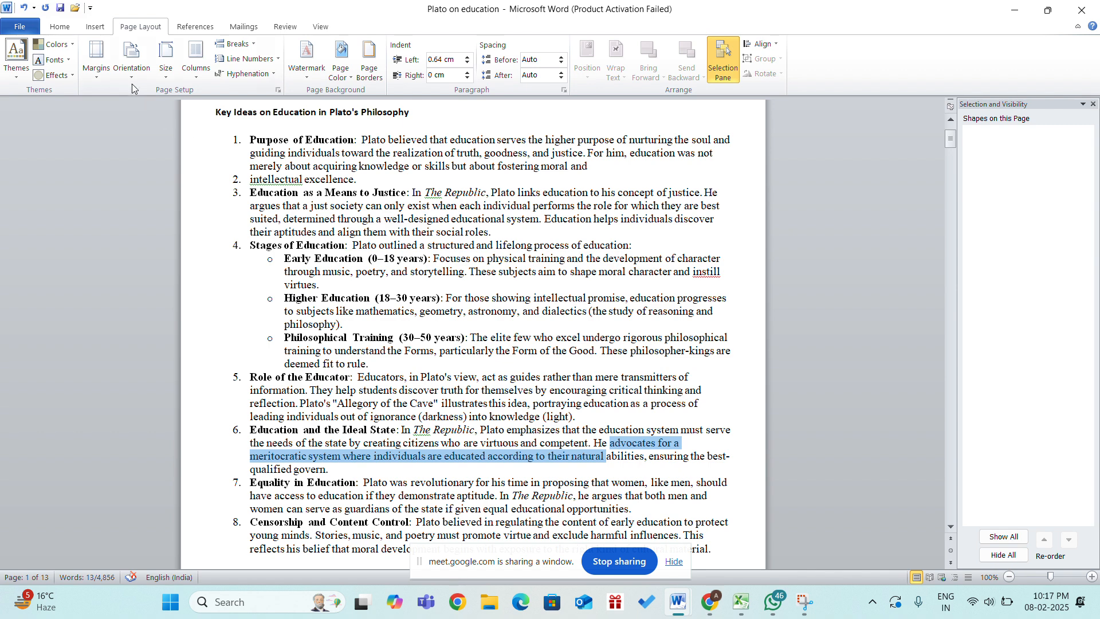
{"action": "left_click", "coordinate": [96, 60]}
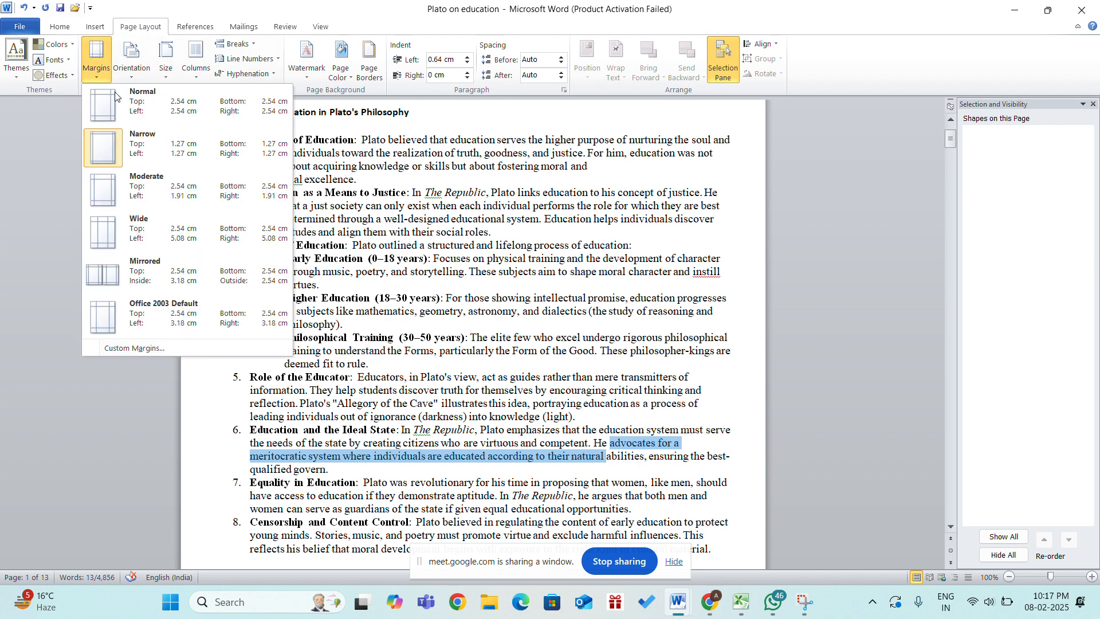
{"action": "left_click", "coordinate": [126, 191]}
Apply the Mirrored margin preset to the document and check the resulting layout across the first pages
{"action": "left_click", "coordinate": [93, 71]}
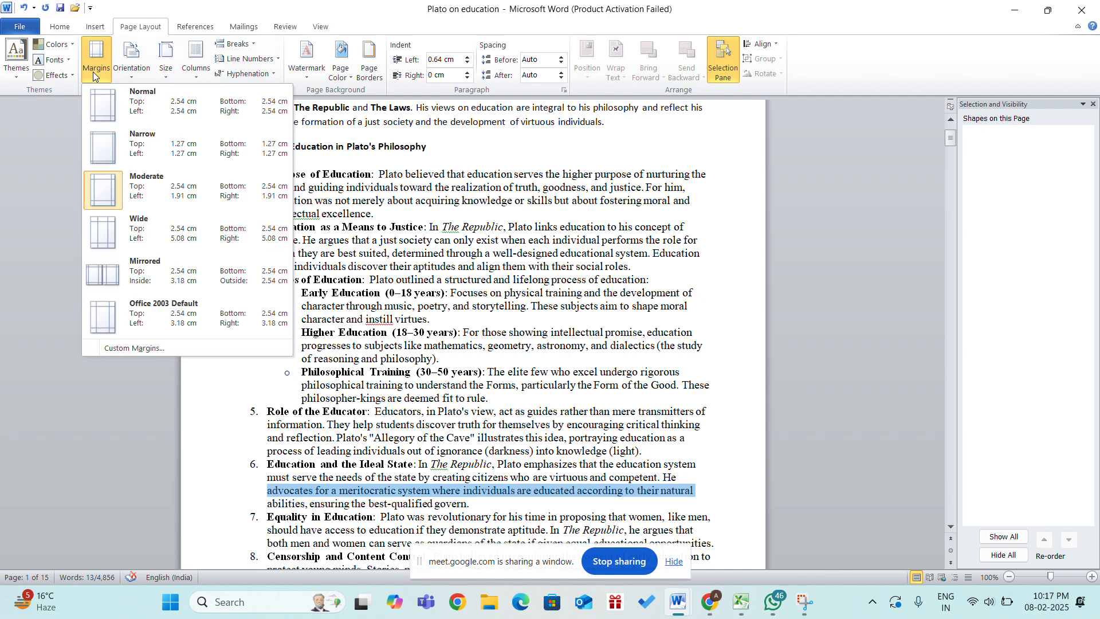
{"action": "left_click", "coordinate": [127, 269]}
{"action": "scroll", "coordinate": [437, 378], "scroll_direction": "down", "scroll_amount": 15}
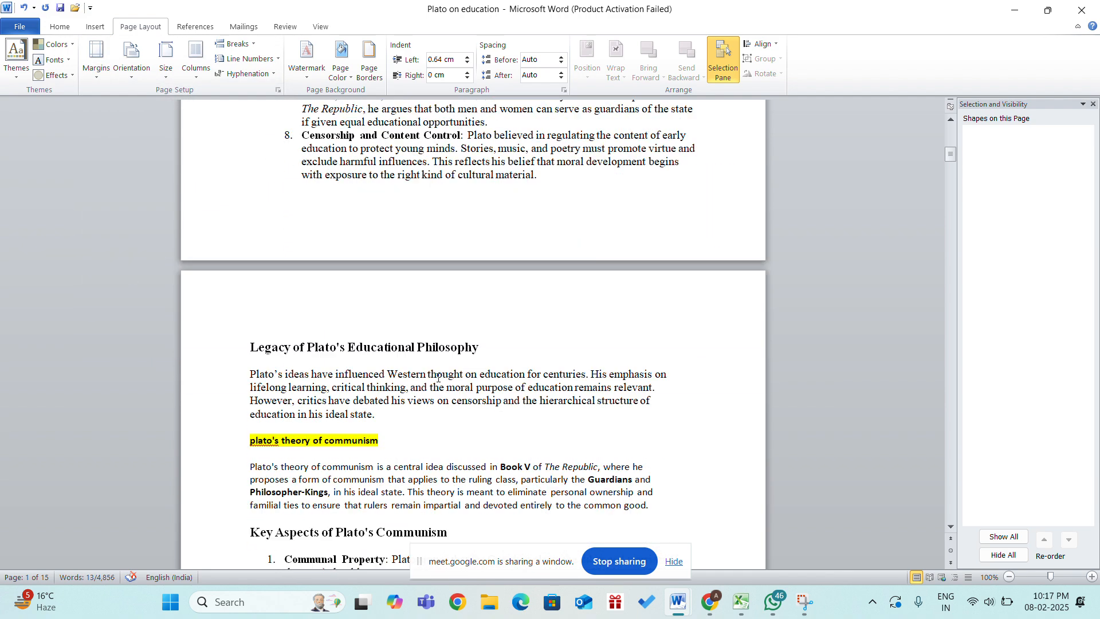
{"action": "scroll", "coordinate": [438, 378], "scroll_direction": "down", "scroll_amount": 5}
{"action": "scroll", "coordinate": [437, 378], "scroll_direction": "up", "scroll_amount": 20}
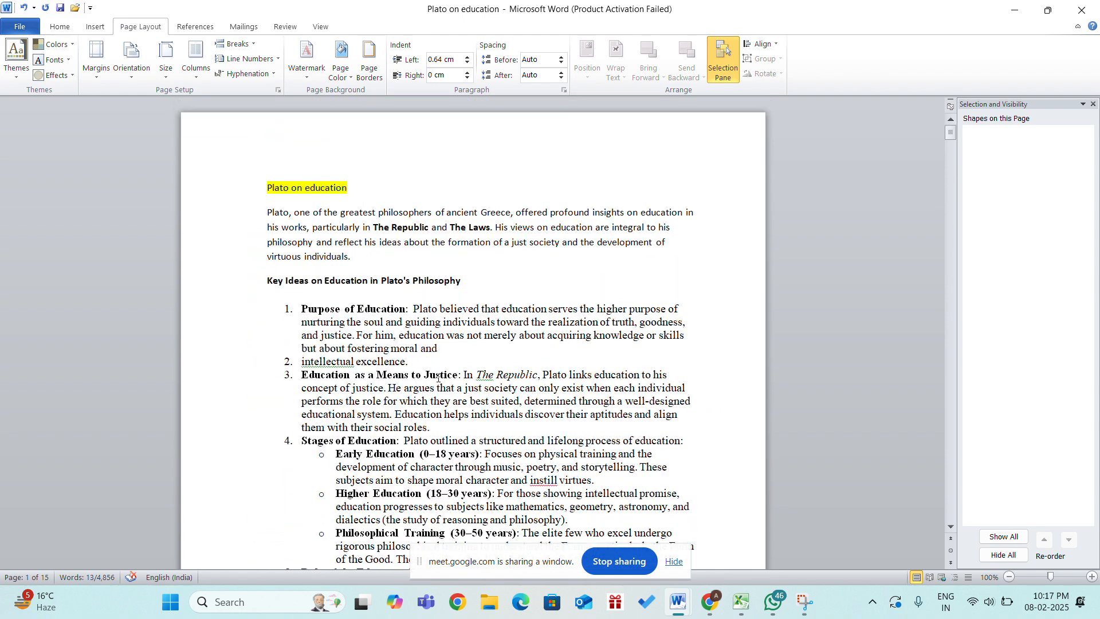
Reopen the margin presets and apply Normal margins to the document
{"action": "left_click", "coordinate": [97, 75]}
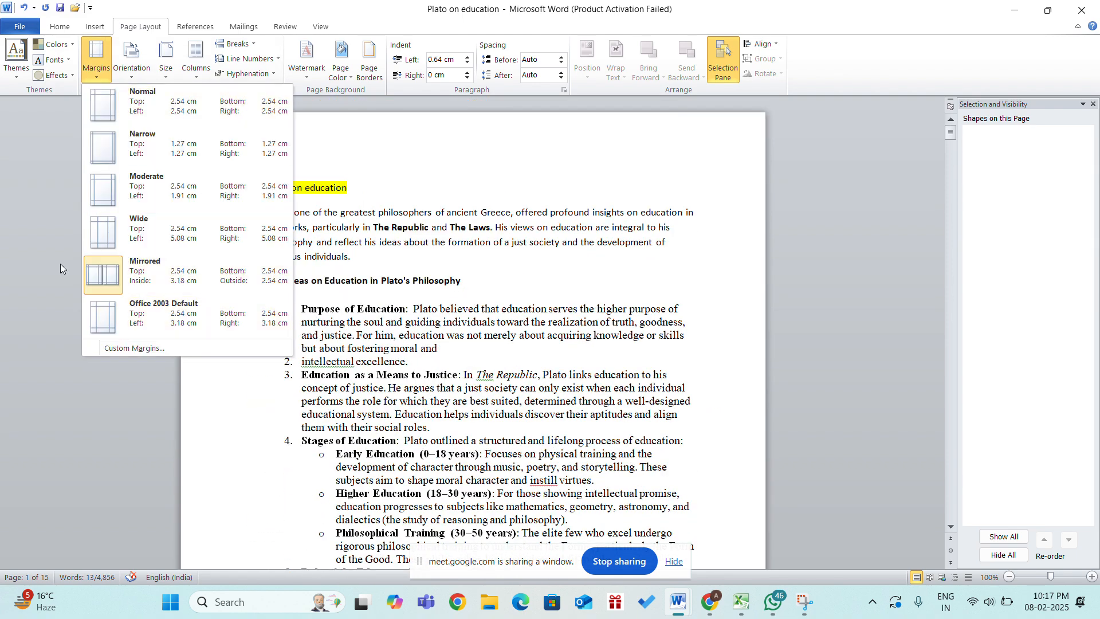
{"action": "left_click", "coordinate": [50, 251]}
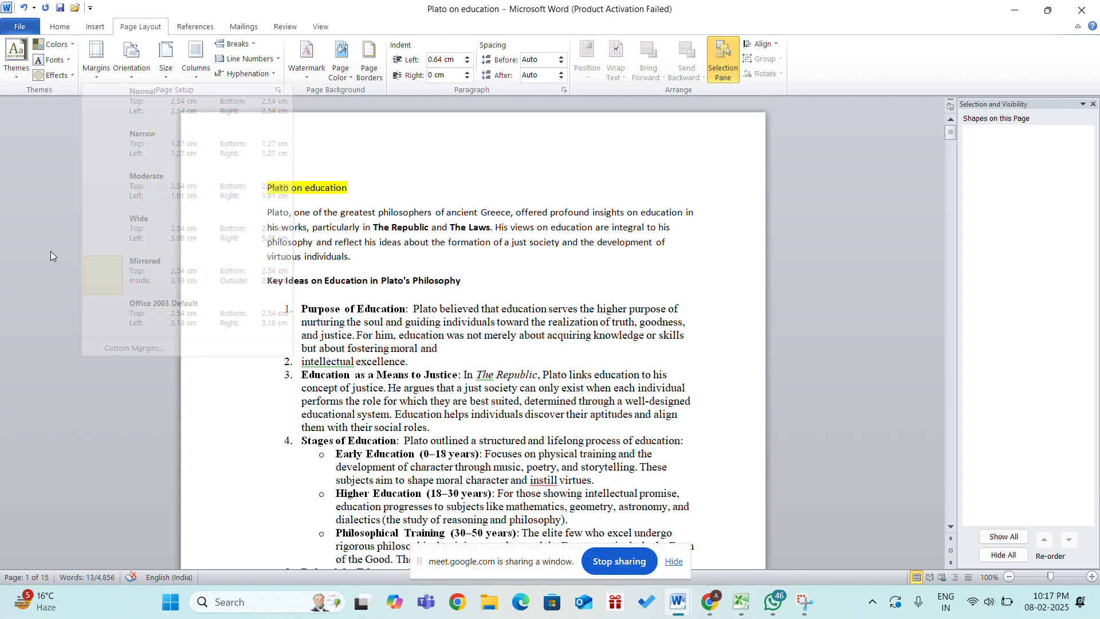
{"action": "left_click", "coordinate": [97, 60]}
{"action": "left_click", "coordinate": [118, 113]}
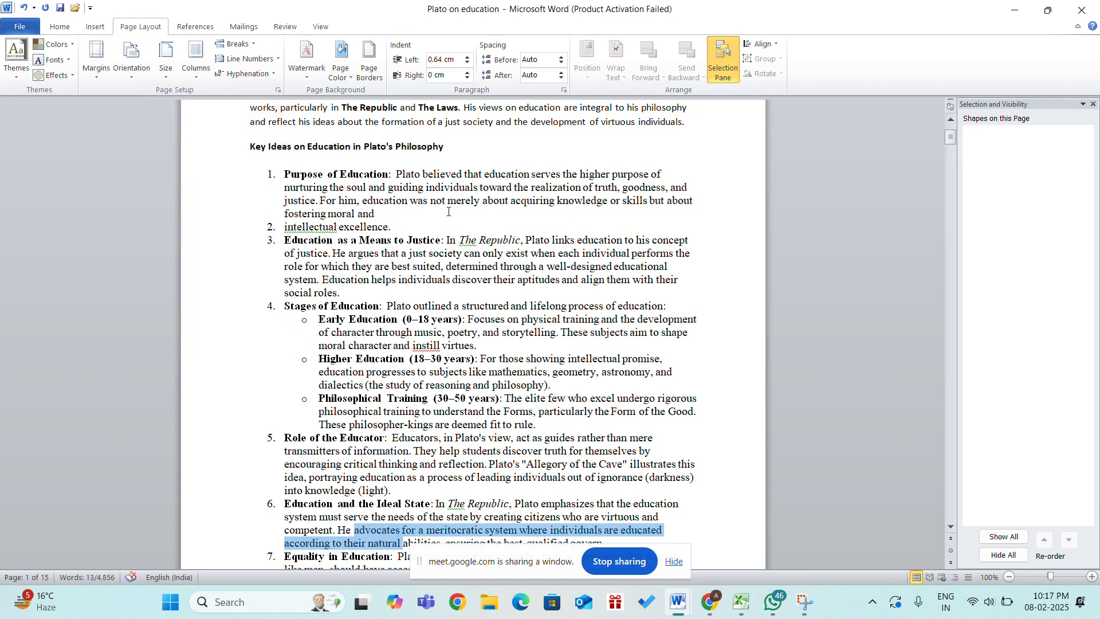
{"action": "scroll", "coordinate": [443, 210], "scroll_direction": "up", "scroll_amount": 4}
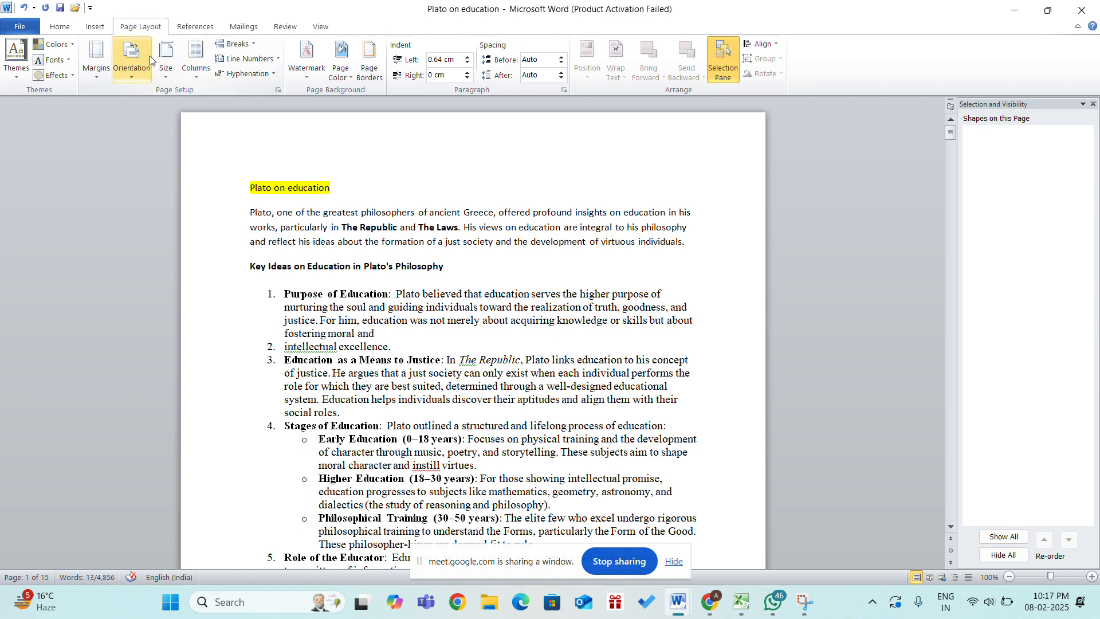
Set the page orientation to Landscape and check how the text flows across the first pages
{"action": "left_click", "coordinate": [145, 72]}
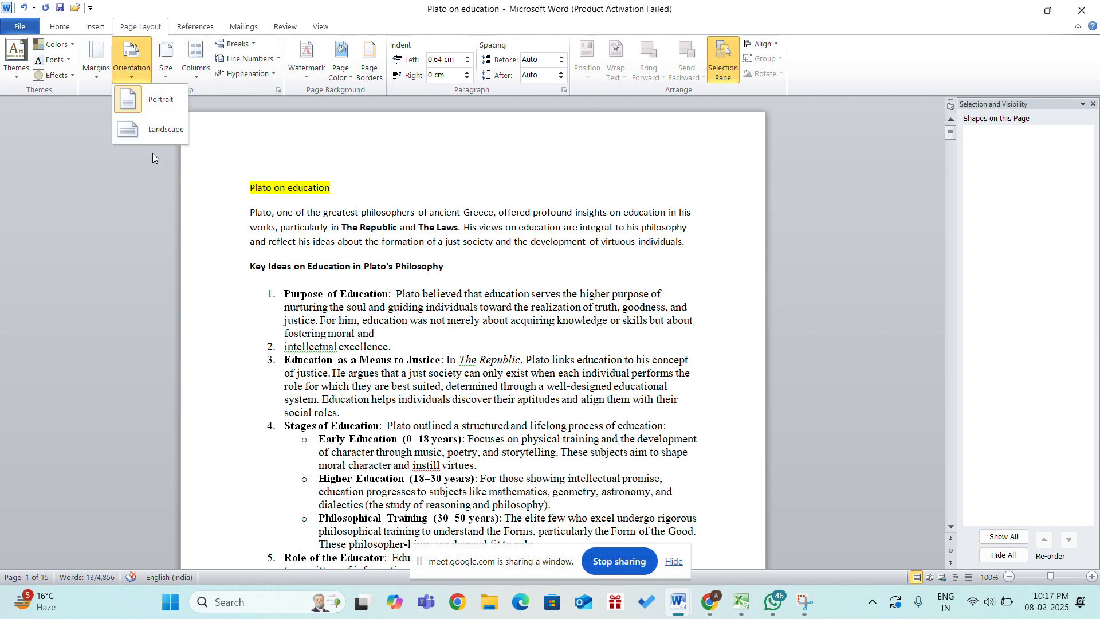
{"action": "left_click", "coordinate": [149, 129]}
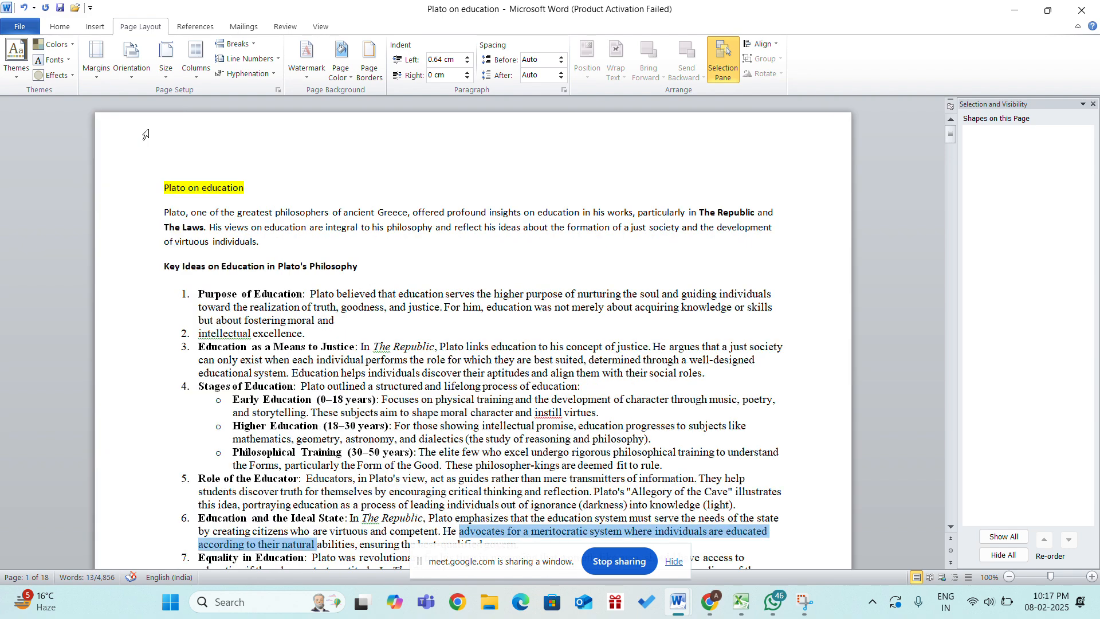
{"action": "scroll", "coordinate": [656, 335], "scroll_direction": "down", "scroll_amount": 2}
{"action": "scroll", "coordinate": [656, 335], "scroll_direction": "down", "scroll_amount": 12}
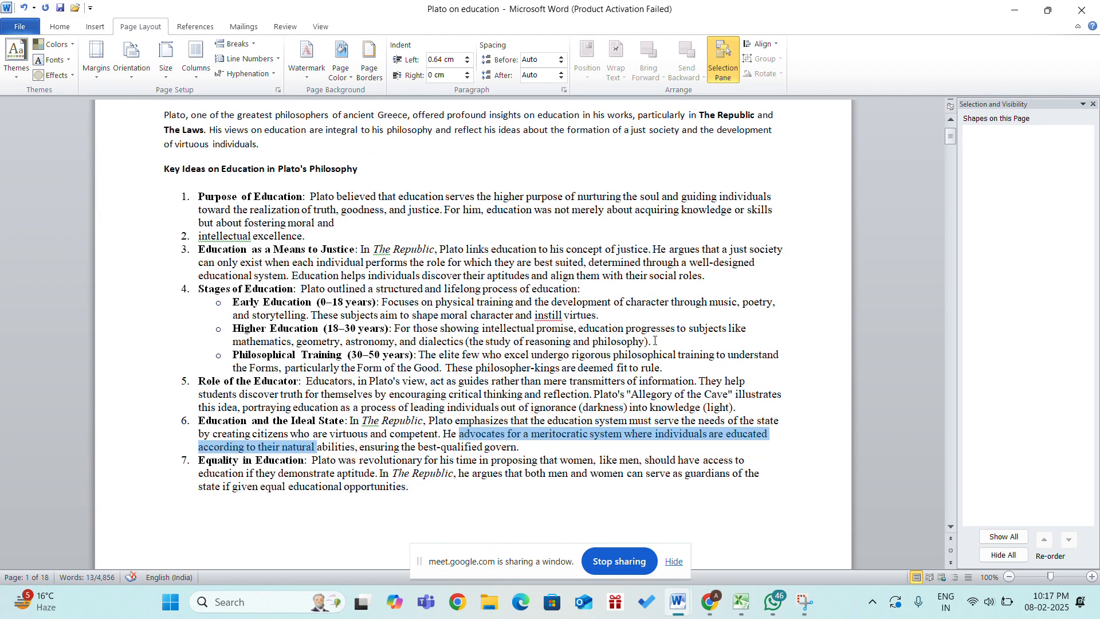
{"action": "scroll", "coordinate": [655, 340], "scroll_direction": "down", "scroll_amount": 3}
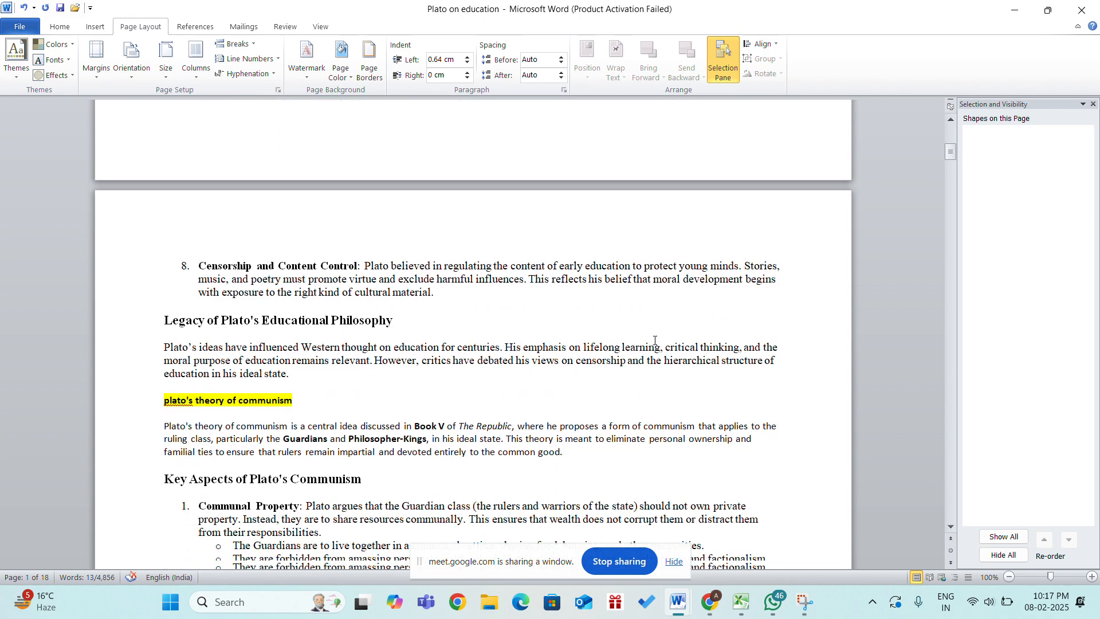
{"action": "scroll", "coordinate": [655, 340], "scroll_direction": "down", "scroll_amount": 15}
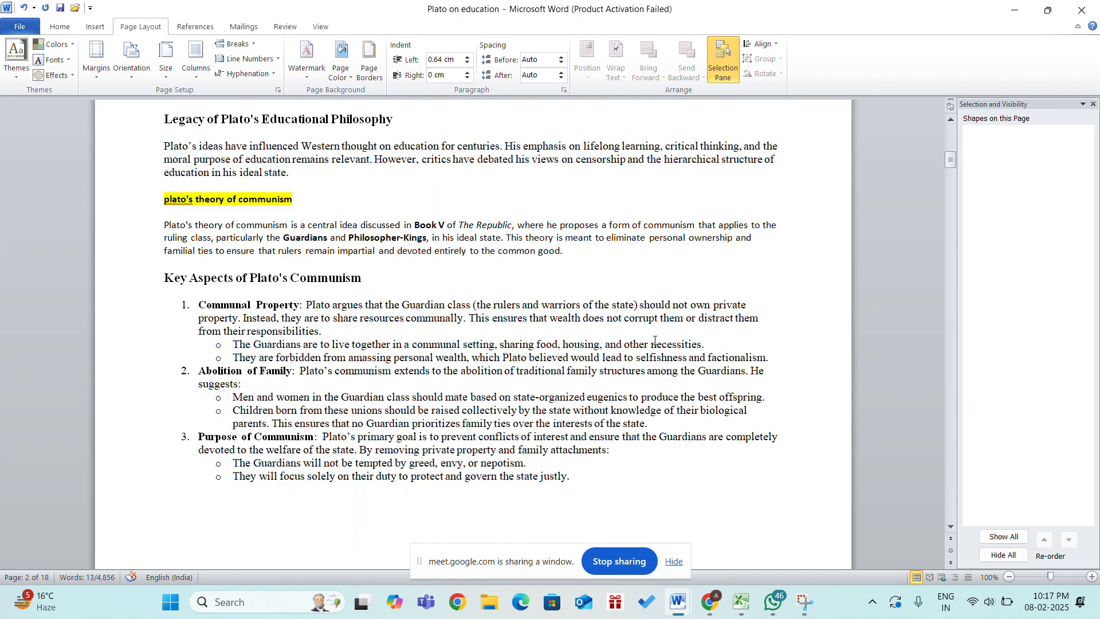
{"action": "scroll", "coordinate": [654, 340], "scroll_direction": "up", "scroll_amount": 6}
{"action": "scroll", "coordinate": [655, 340], "scroll_direction": "down", "scroll_amount": 2}
{"action": "scroll", "coordinate": [654, 340], "scroll_direction": "down", "scroll_amount": 15}
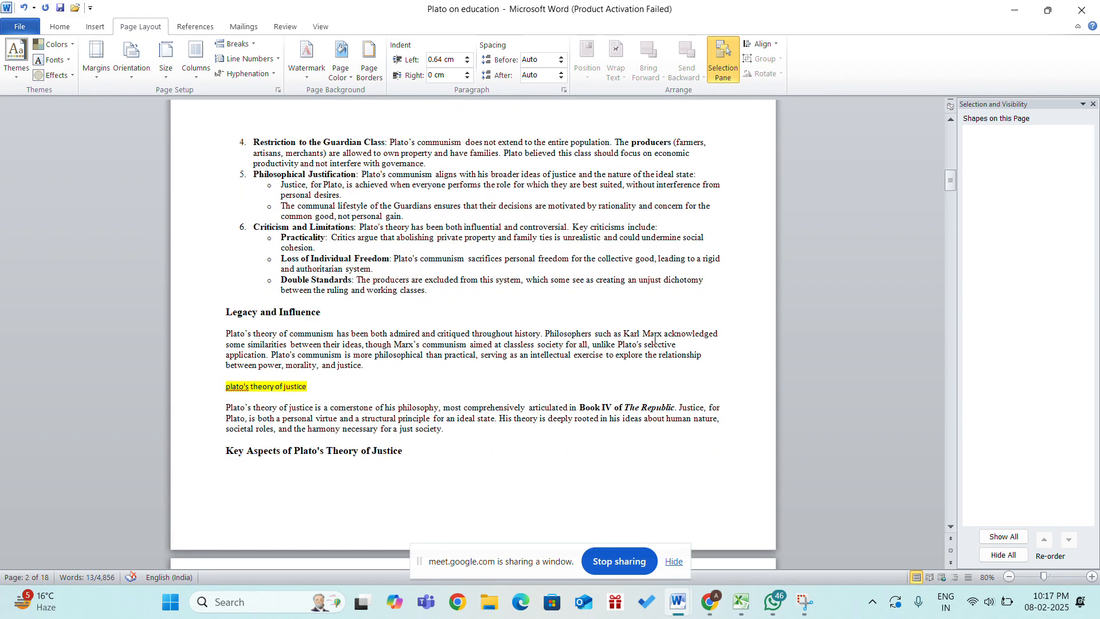
{"action": "scroll", "coordinate": [655, 340], "scroll_direction": "down", "scroll_amount": 12}
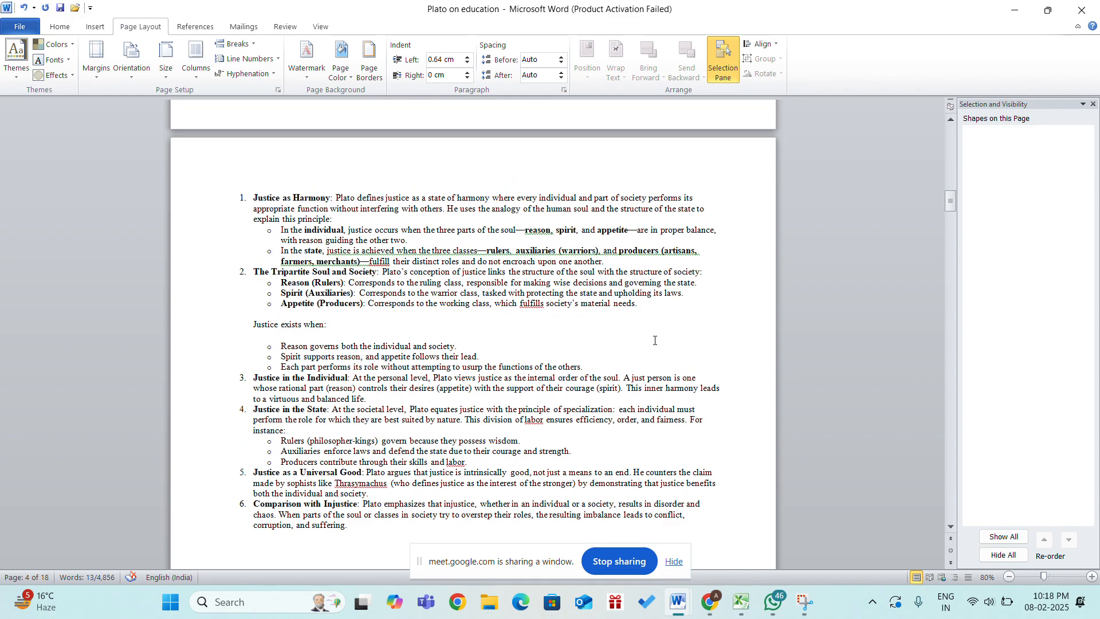
{"action": "scroll", "coordinate": [655, 341], "scroll_direction": "up", "scroll_amount": 20}
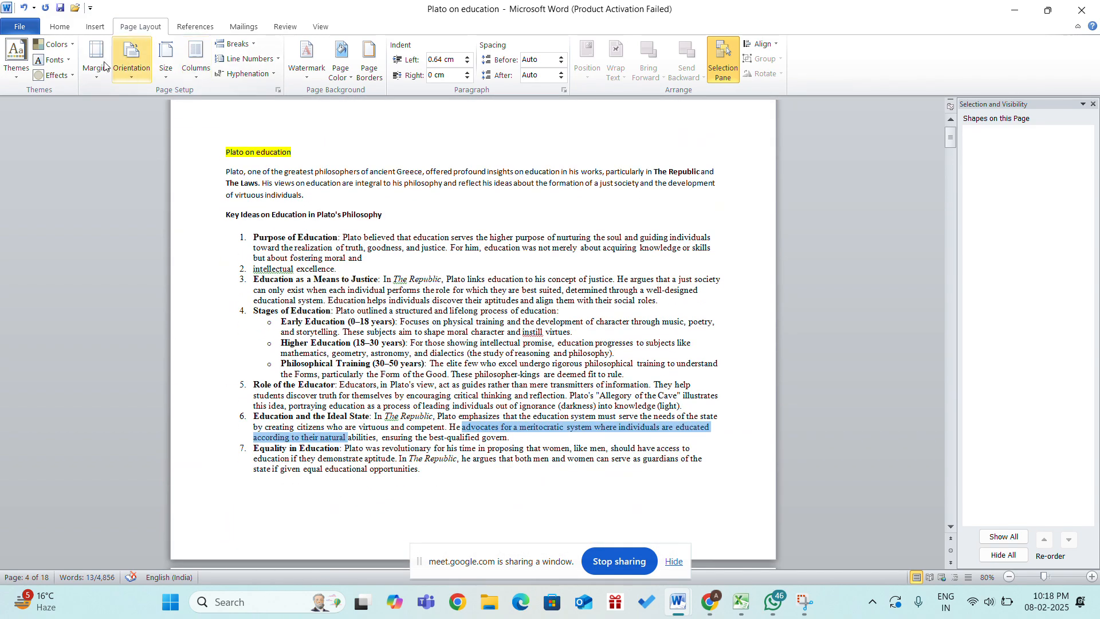
Try the Normal and Narrow margin presets on the landscape pages and settle on the Wide preset
{"action": "left_click", "coordinate": [95, 63]}
{"action": "left_click", "coordinate": [105, 101]}
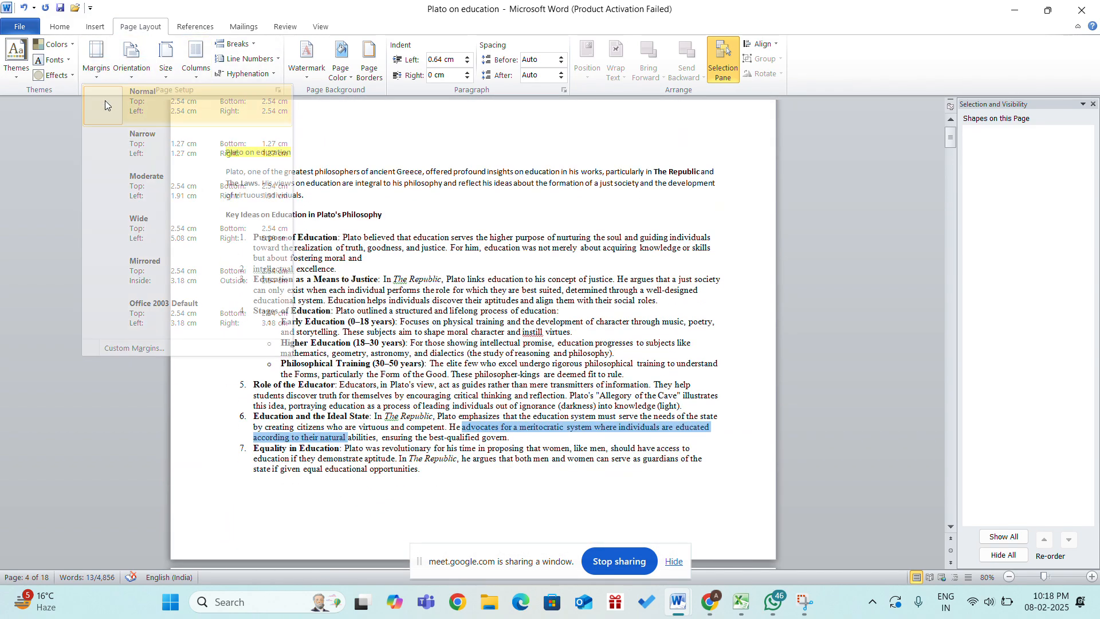
{"action": "left_click", "coordinate": [96, 60]}
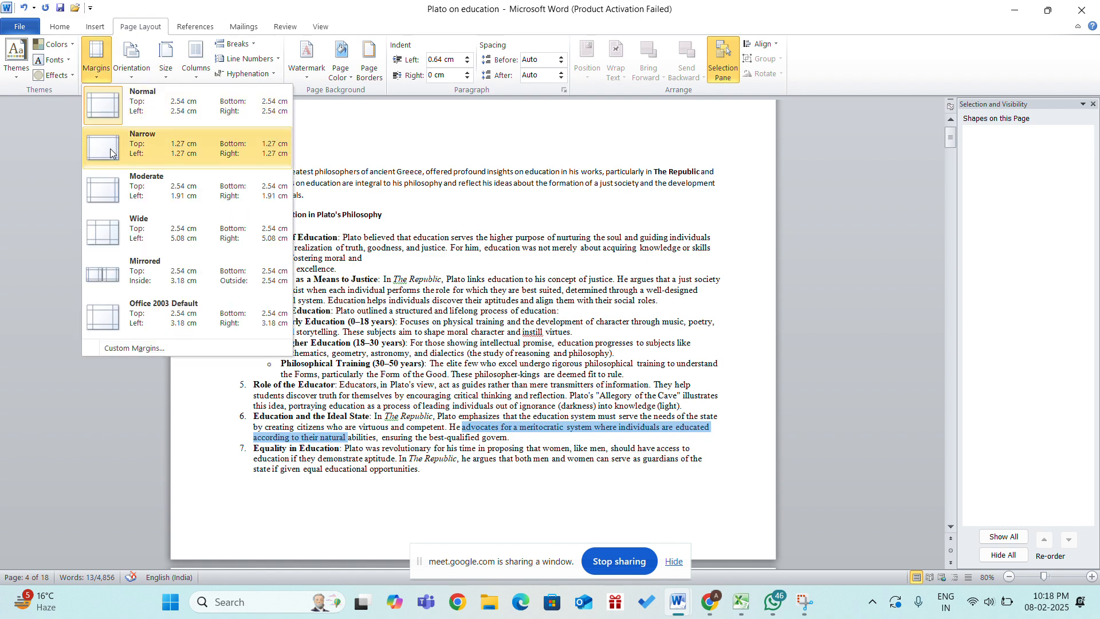
{"action": "left_click", "coordinate": [111, 154]}
{"action": "left_click", "coordinate": [96, 54]}
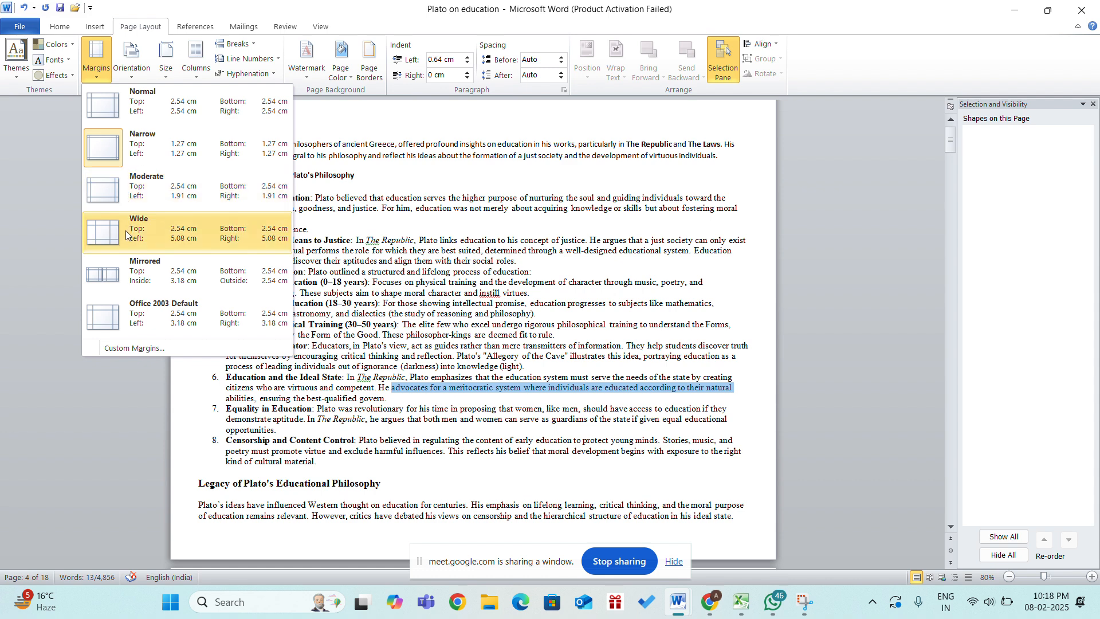
{"action": "left_click", "coordinate": [95, 242]}
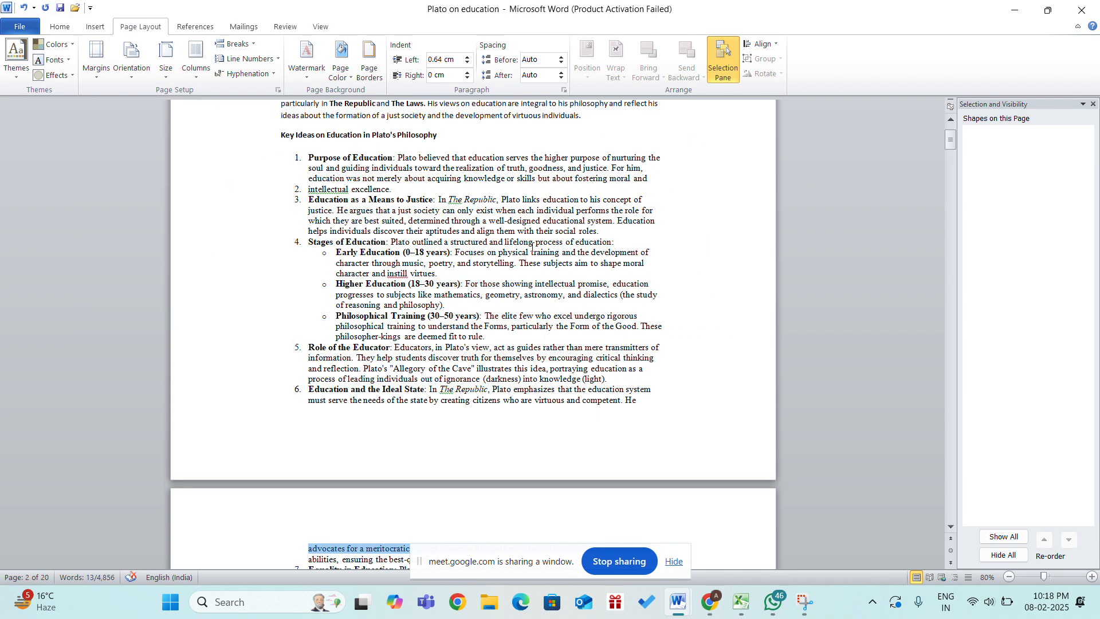
{"action": "scroll", "coordinate": [532, 248], "scroll_direction": "up", "scroll_amount": 3}
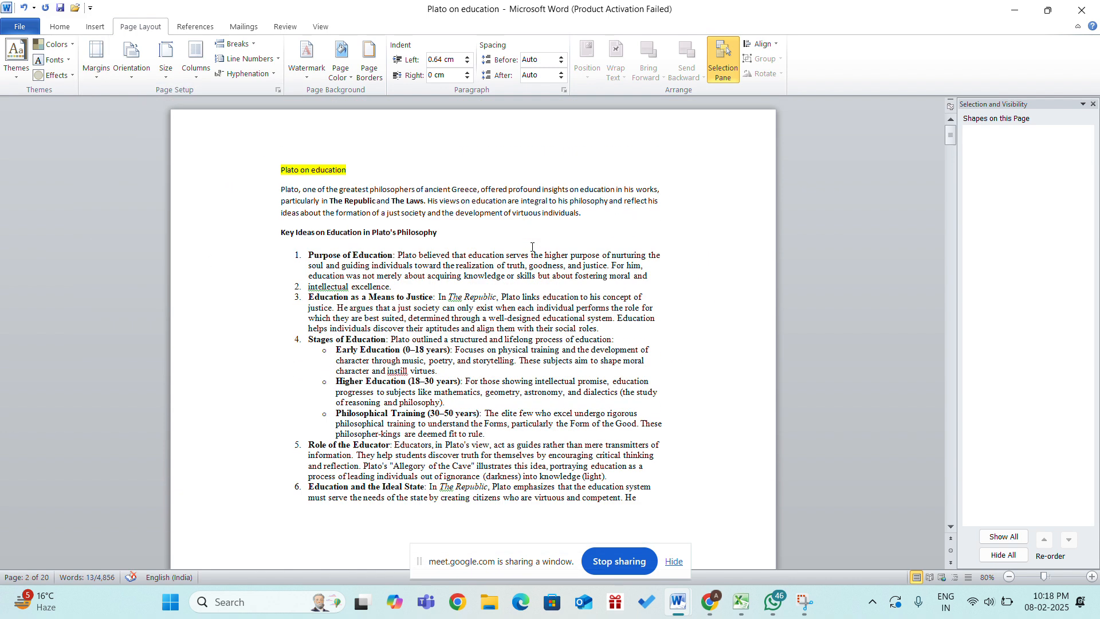
Review the list of available paper sizes without choosing one
{"action": "left_click", "coordinate": [169, 74]}
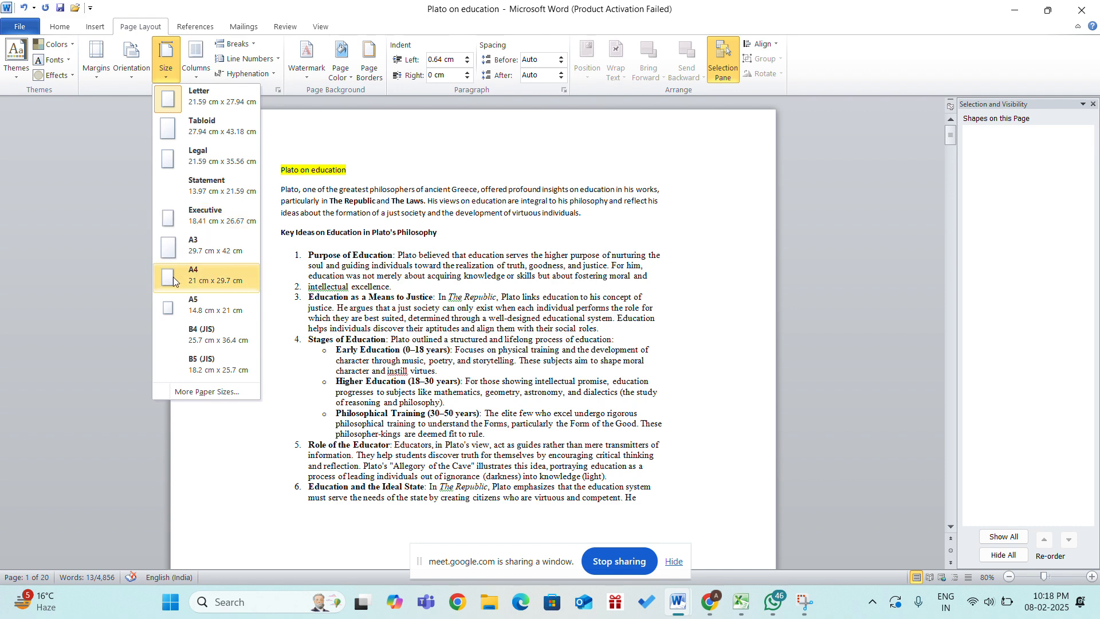
{"action": "left_click", "coordinate": [115, 187]}
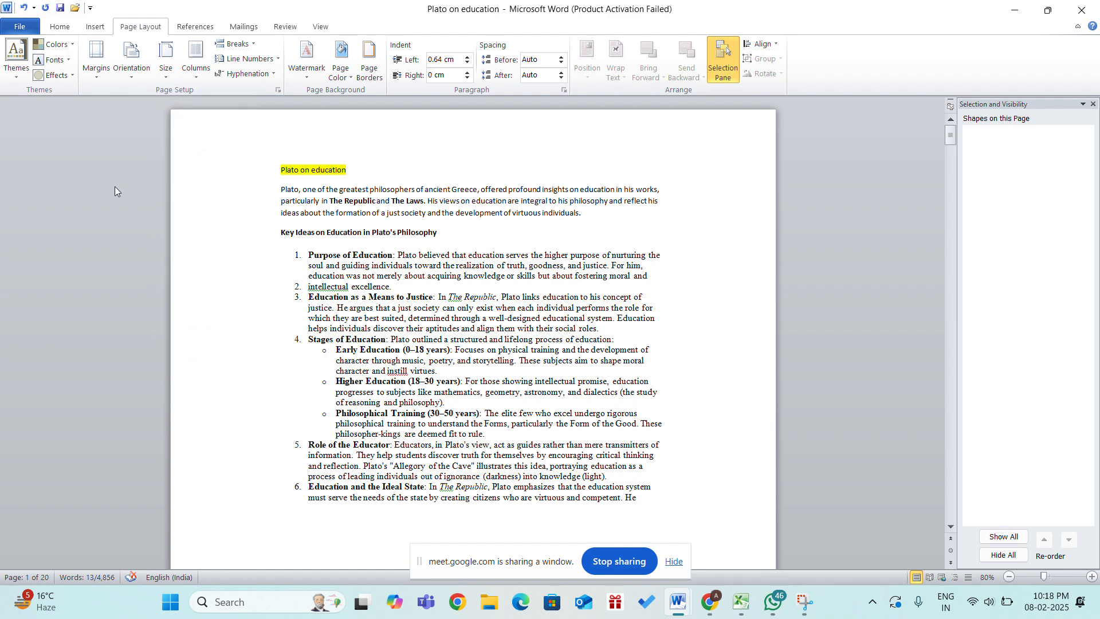
{"action": "scroll", "coordinate": [232, 198], "scroll_direction": "down", "scroll_amount": 2}
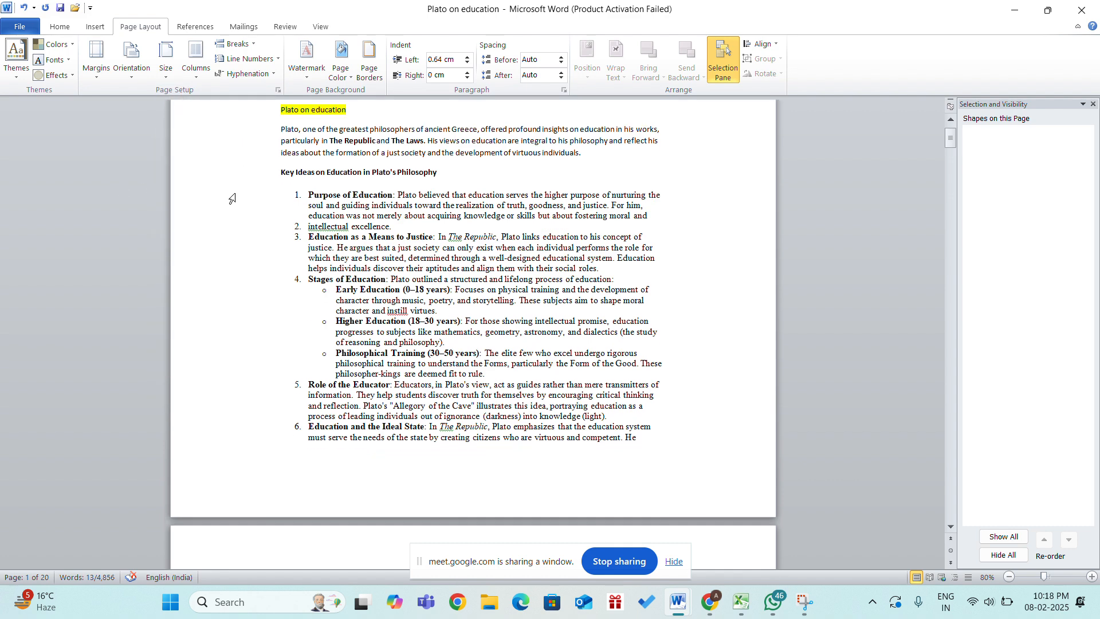
Set the page orientation to Portrait and keep the page layout commands displayed
{"action": "scroll", "coordinate": [232, 199], "scroll_direction": "down", "scroll_amount": 2, "text": "ctrl"}
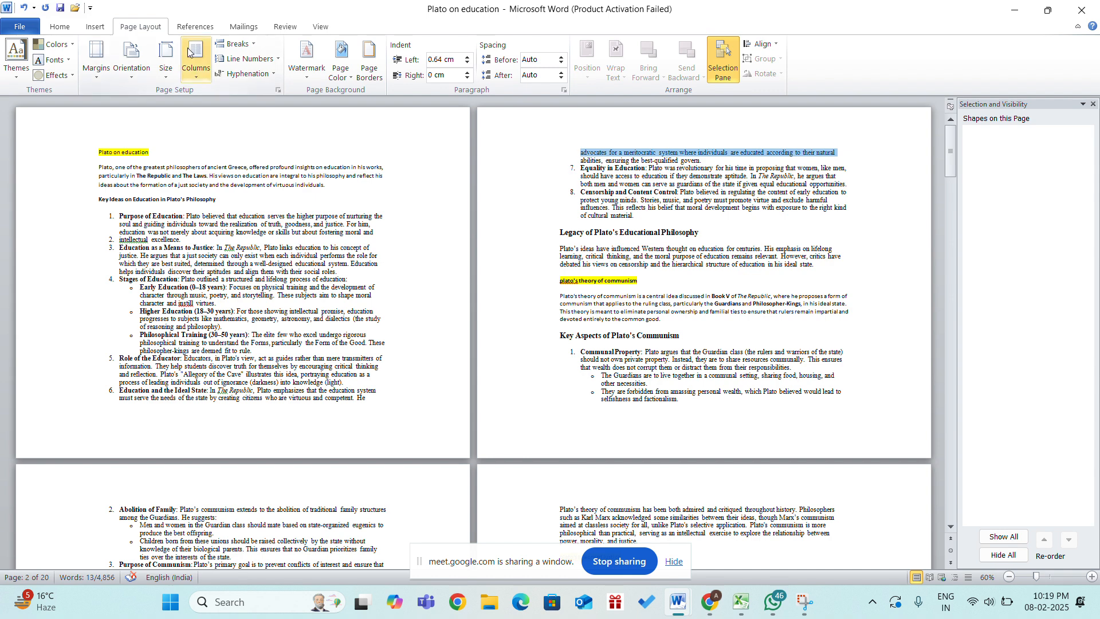
{"action": "left_click", "coordinate": [140, 80]}
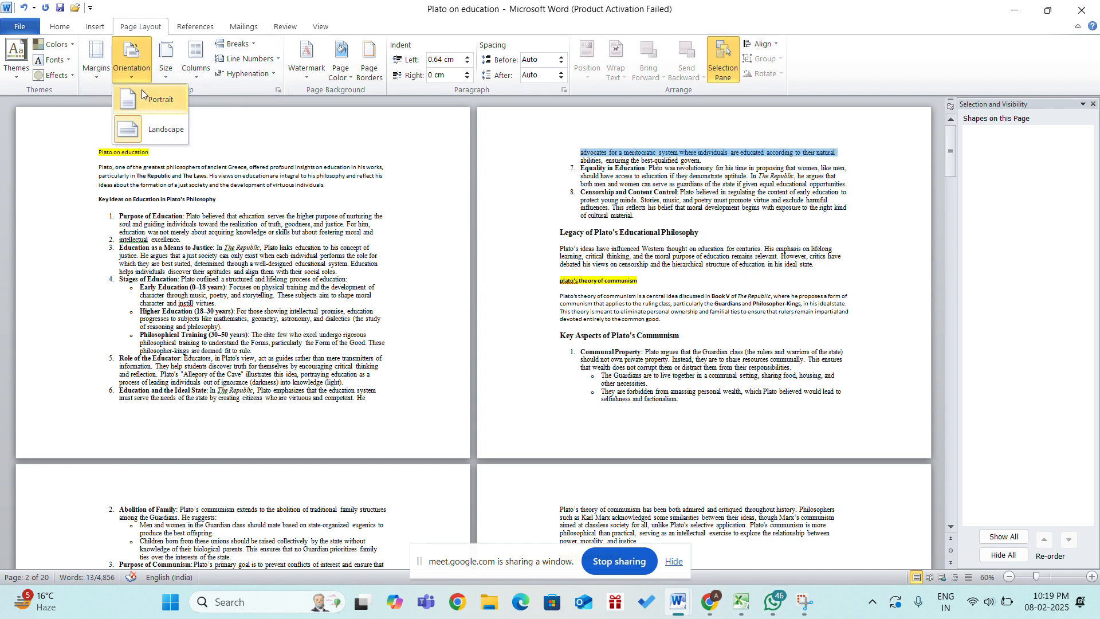
{"action": "left_click", "coordinate": [142, 90]}
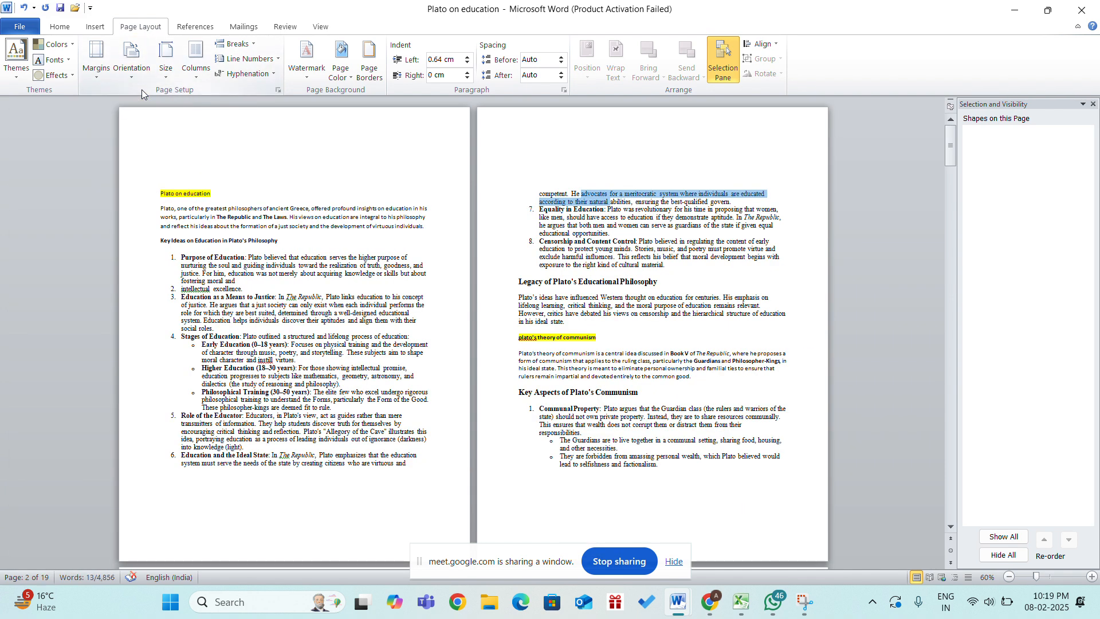
{"action": "scroll", "coordinate": [142, 90], "scroll_direction": "down", "scroll_amount": 1}
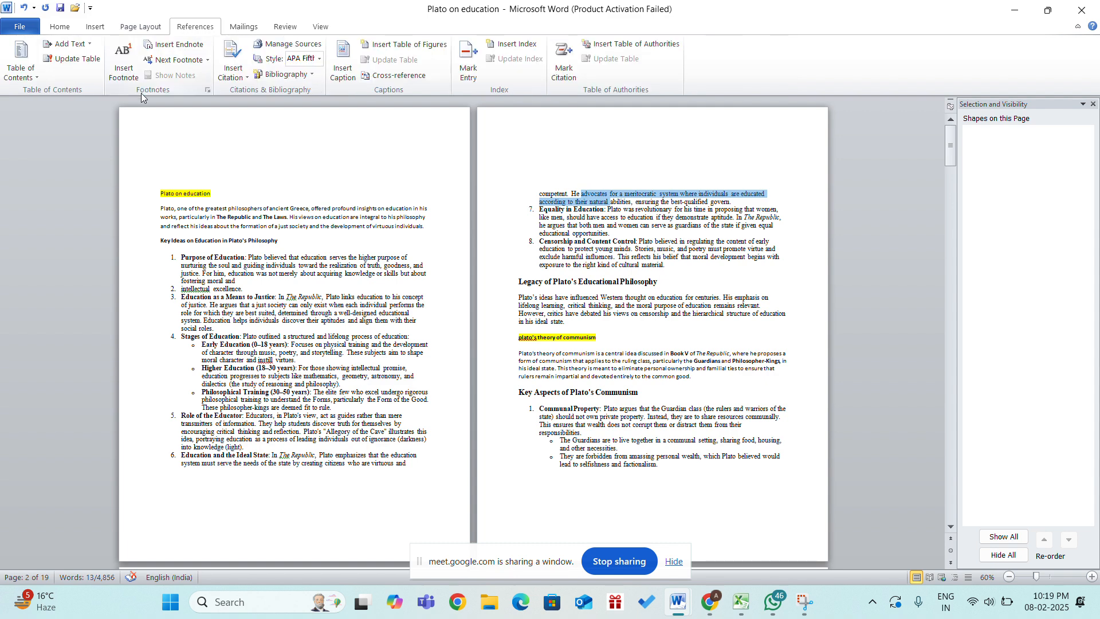
{"action": "left_click", "coordinate": [140, 27]}
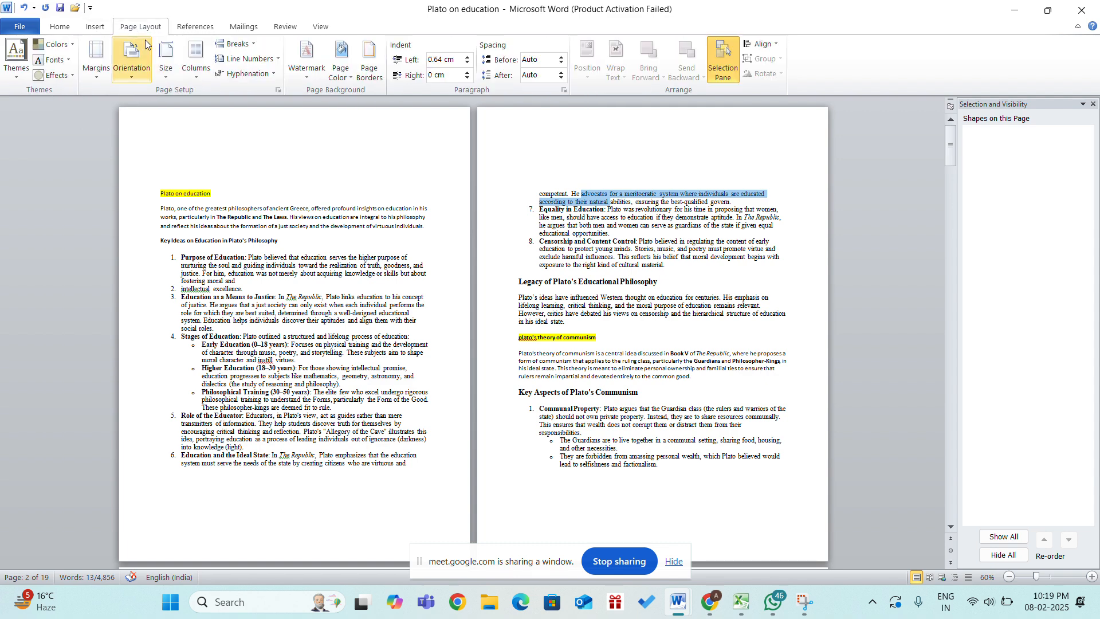
Look through the paper sizes again without changing the size, and clear the text selection in the document
{"action": "left_click", "coordinate": [170, 76]}
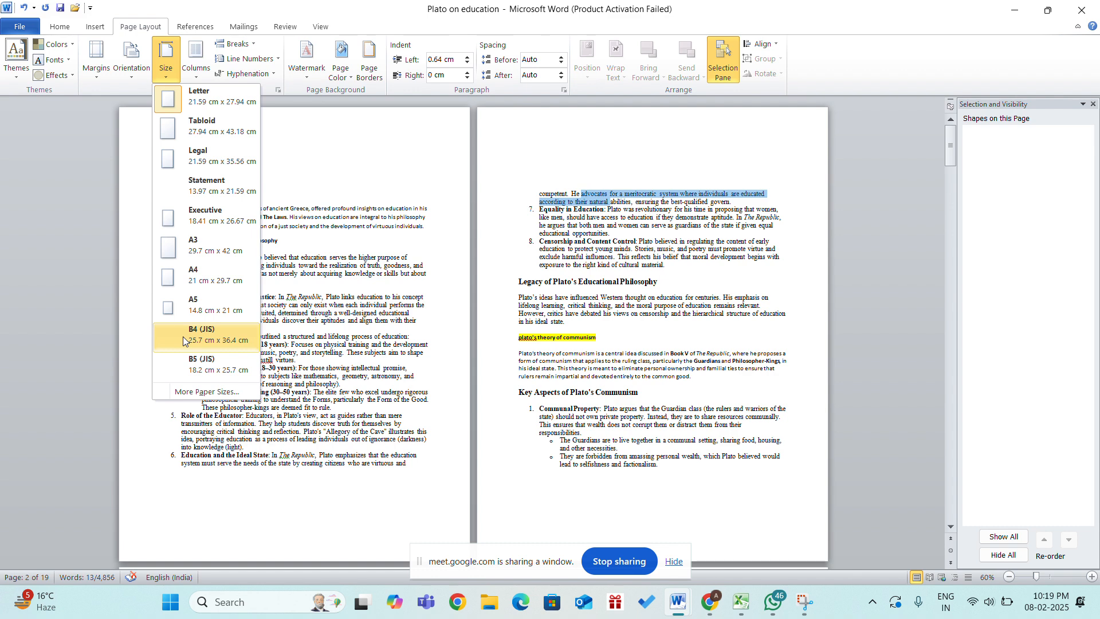
{"action": "left_click", "coordinate": [97, 340]}
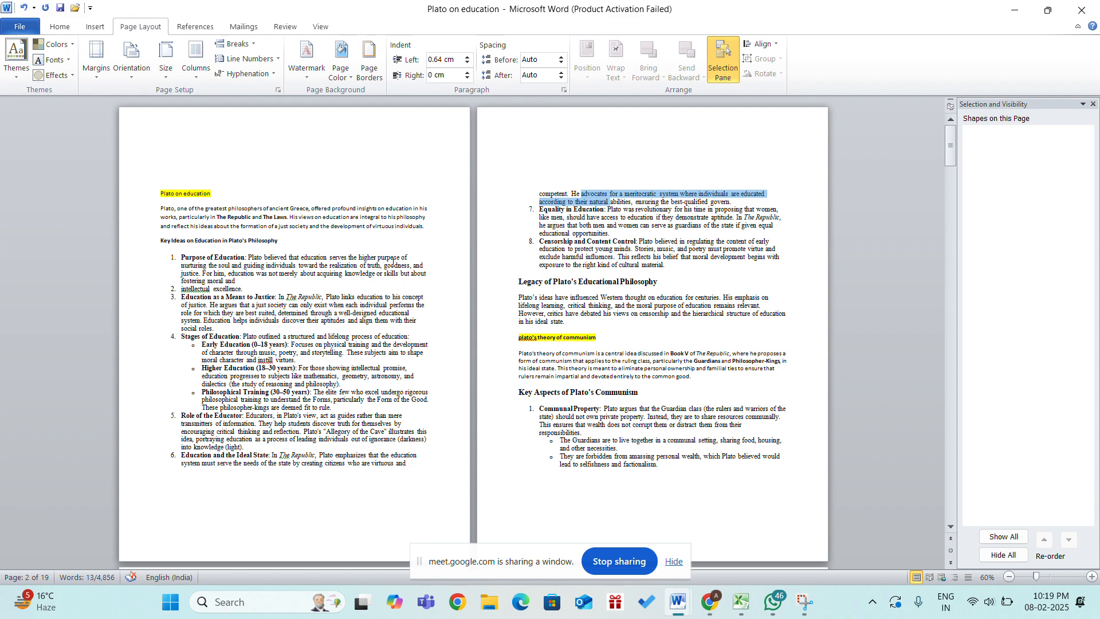
{"action": "left_click", "coordinate": [574, 148]}
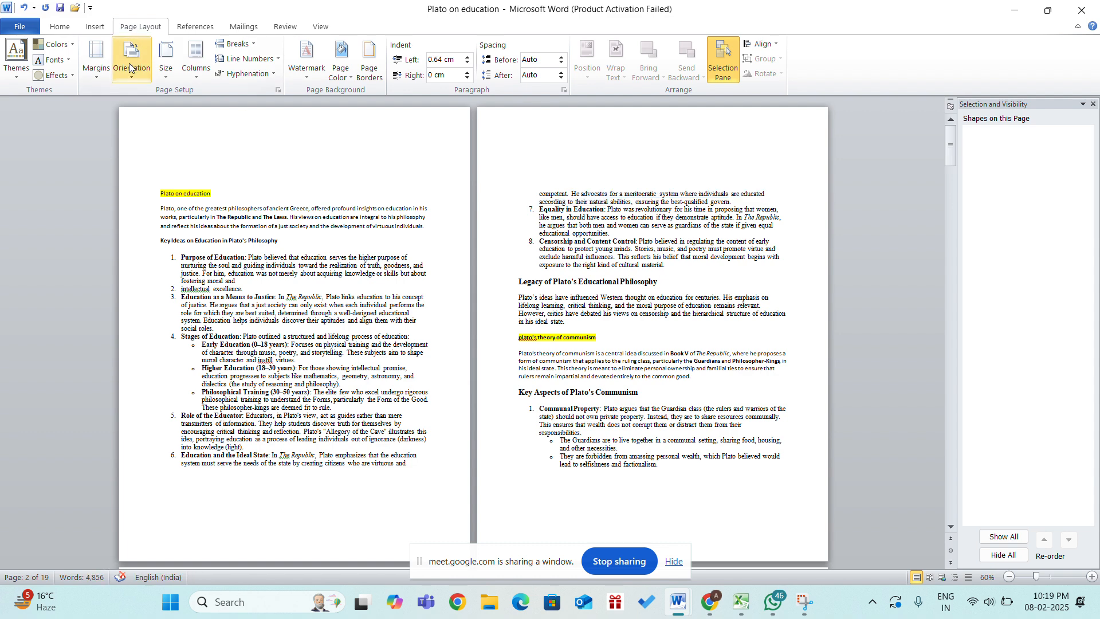
Demonstrate the orientation options by switching the pages to Landscape and back to Portrait
{"action": "left_click", "coordinate": [140, 76]}
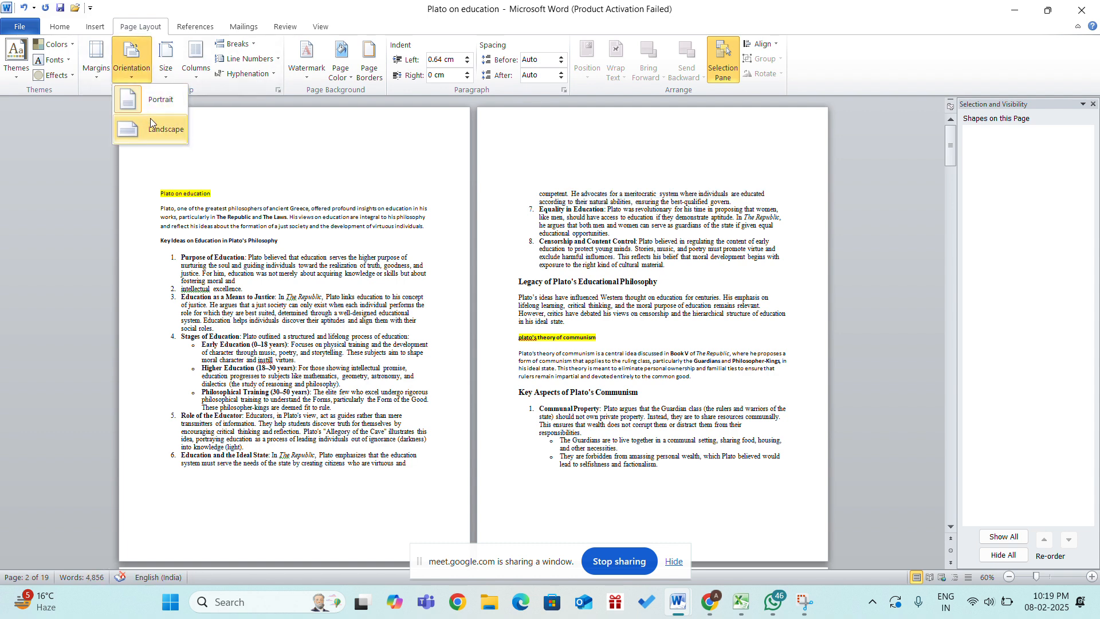
{"action": "left_click", "coordinate": [150, 119]}
{"action": "left_click", "coordinate": [131, 60]}
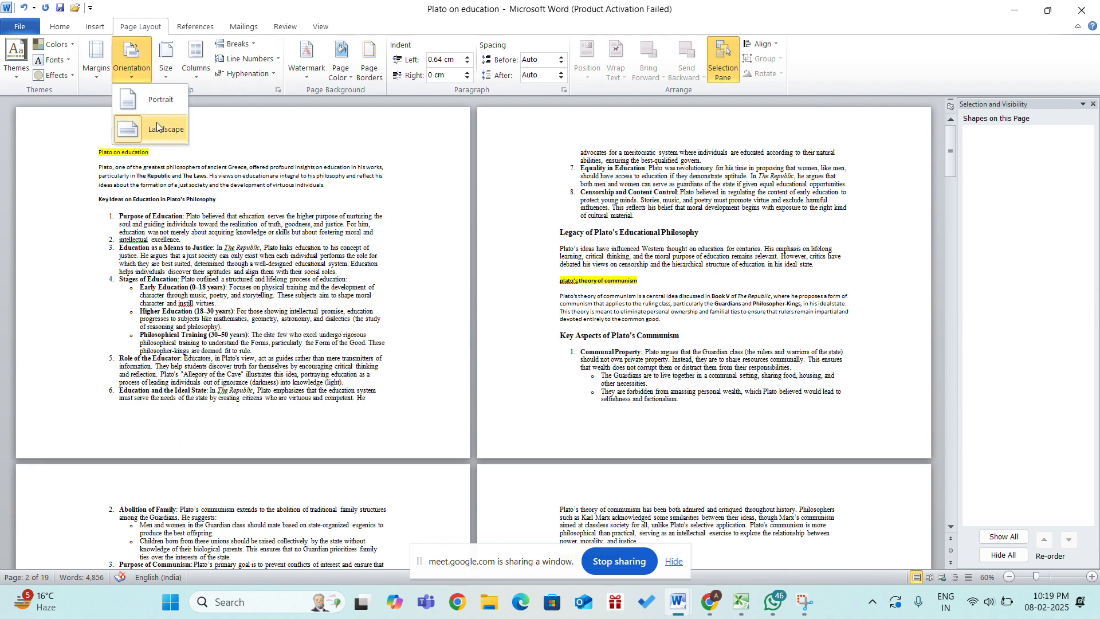
{"action": "left_click", "coordinate": [153, 119]}
{"action": "left_click", "coordinate": [135, 63]}
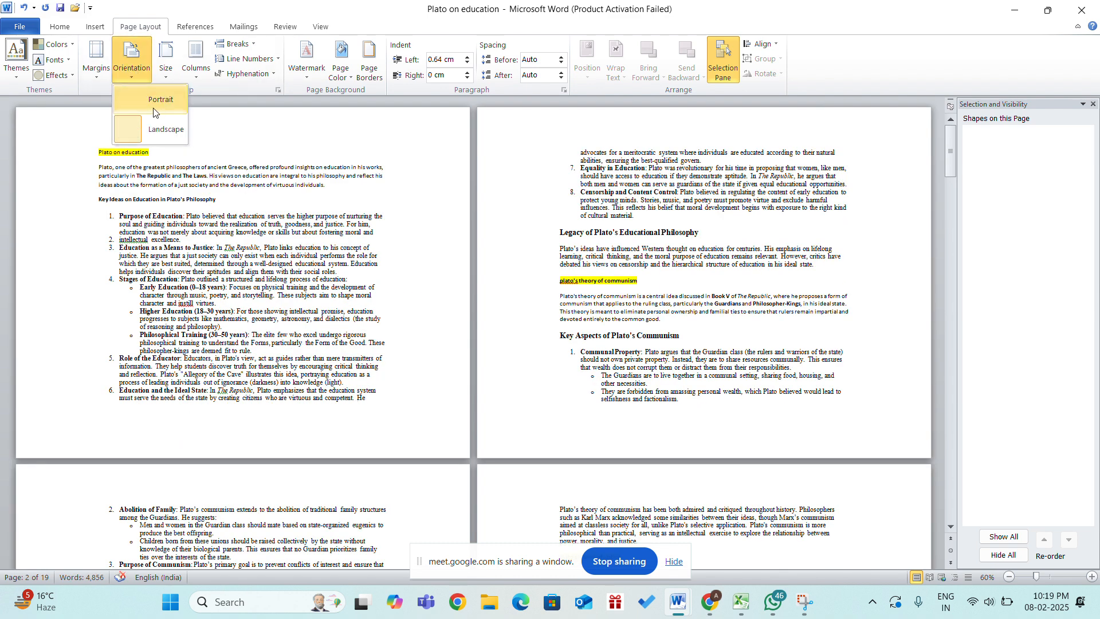
{"action": "left_click", "coordinate": [154, 101]}
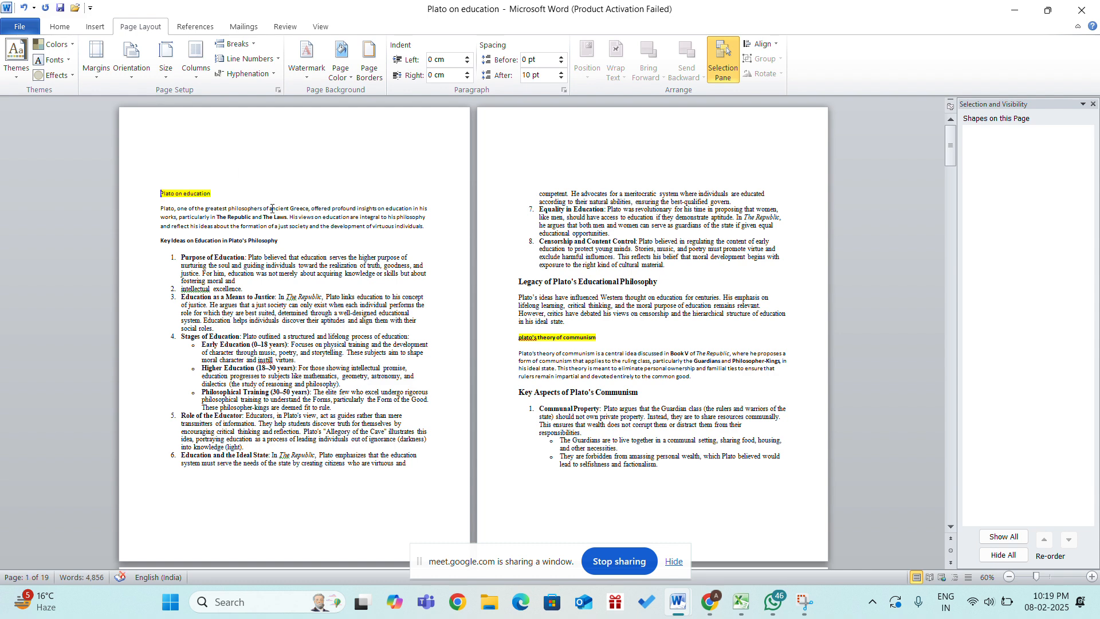
Zoom out until all pages show as thumbnails, and zoom in to 30% to view the last pages
{"action": "scroll", "coordinate": [272, 209], "scroll_direction": "down", "scroll_amount": 1}
{"action": "scroll", "coordinate": [271, 208], "scroll_direction": "down", "scroll_amount": 2}
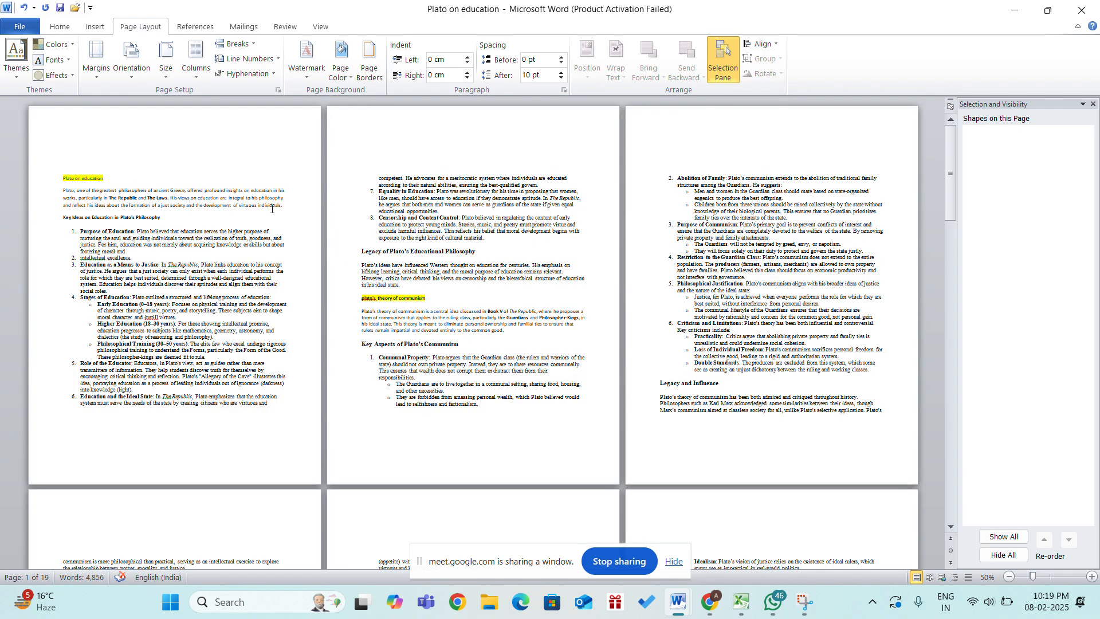
{"action": "scroll", "coordinate": [272, 209], "scroll_direction": "down", "scroll_amount": 3}
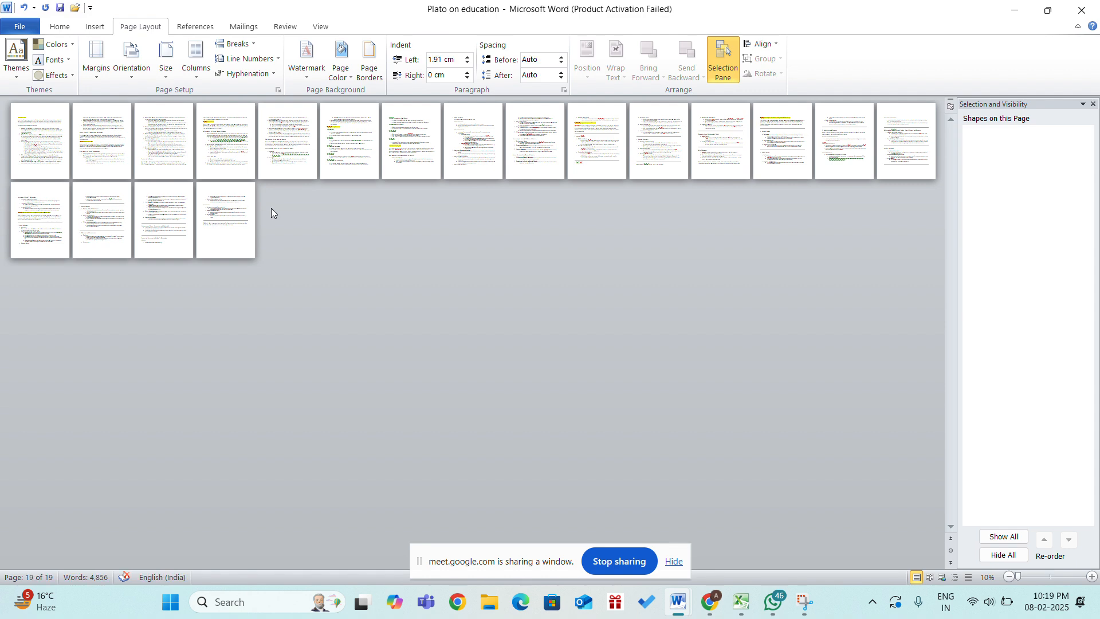
{"action": "scroll", "coordinate": [270, 208], "scroll_direction": "up", "scroll_amount": 2}
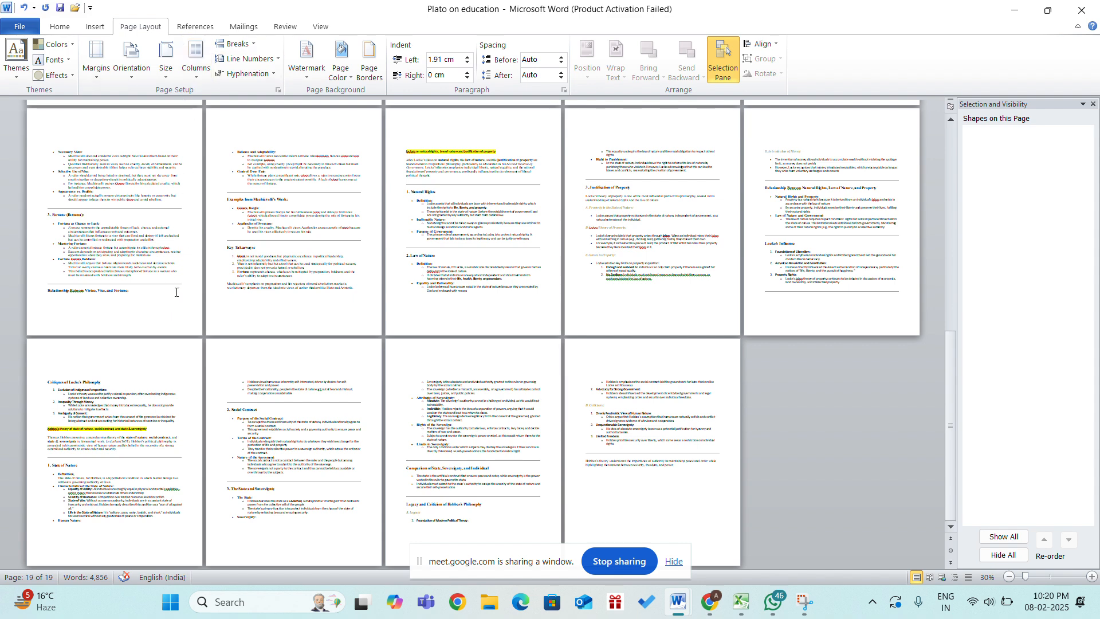
Switch the page orientation to Landscape and review the pages at zoom levels between 10% and 60%
{"action": "left_click", "coordinate": [135, 79]}
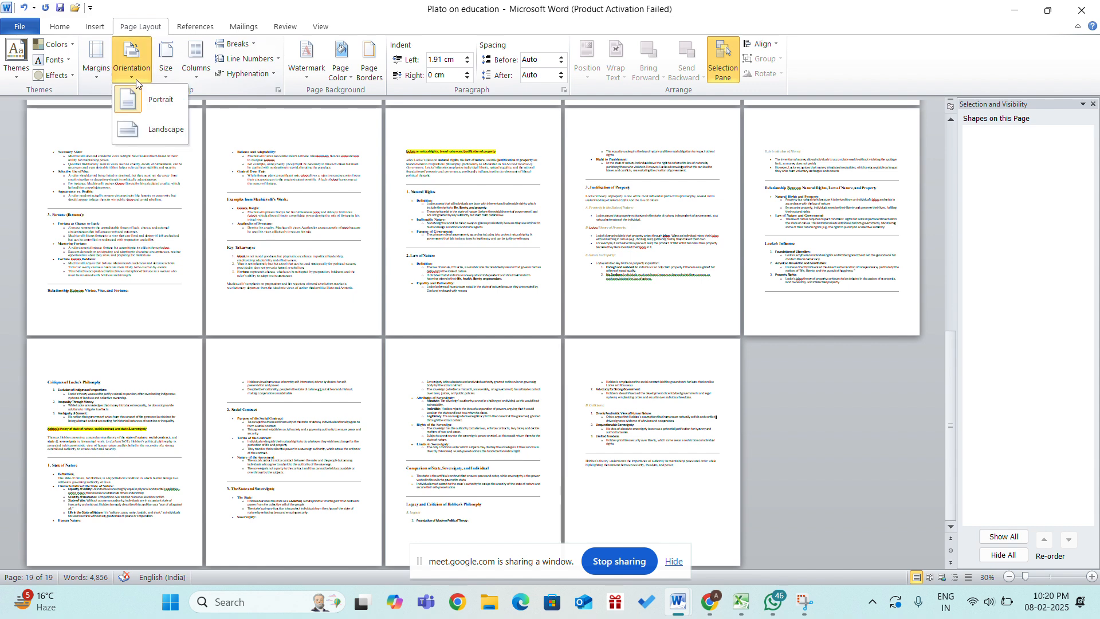
{"action": "left_click", "coordinate": [132, 130]}
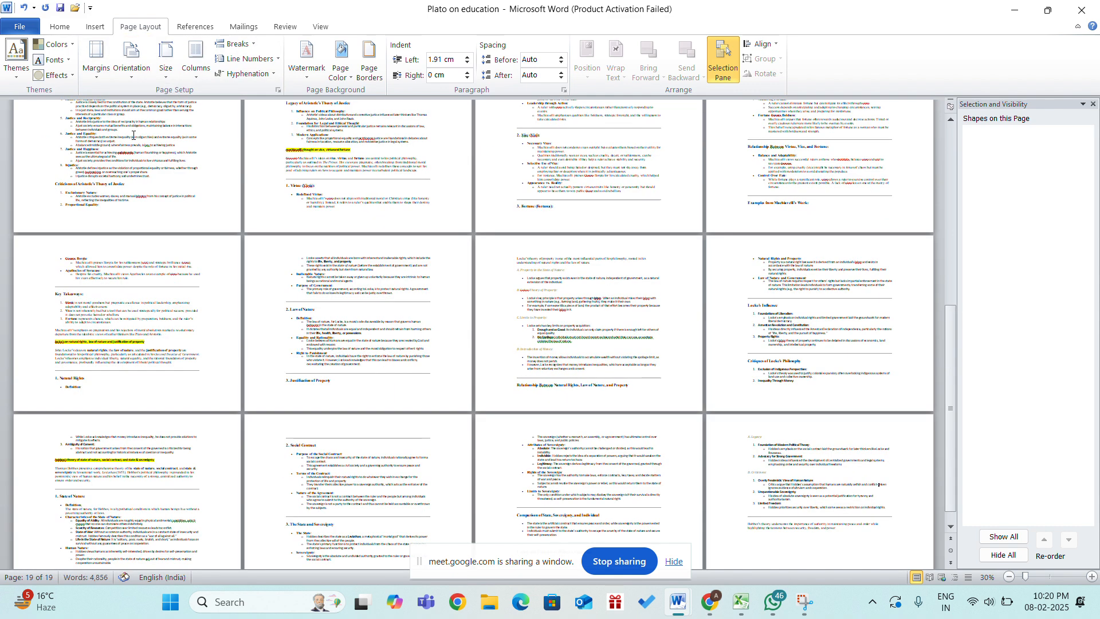
{"action": "scroll", "coordinate": [86, 137], "scroll_direction": "down", "scroll_amount": 2}
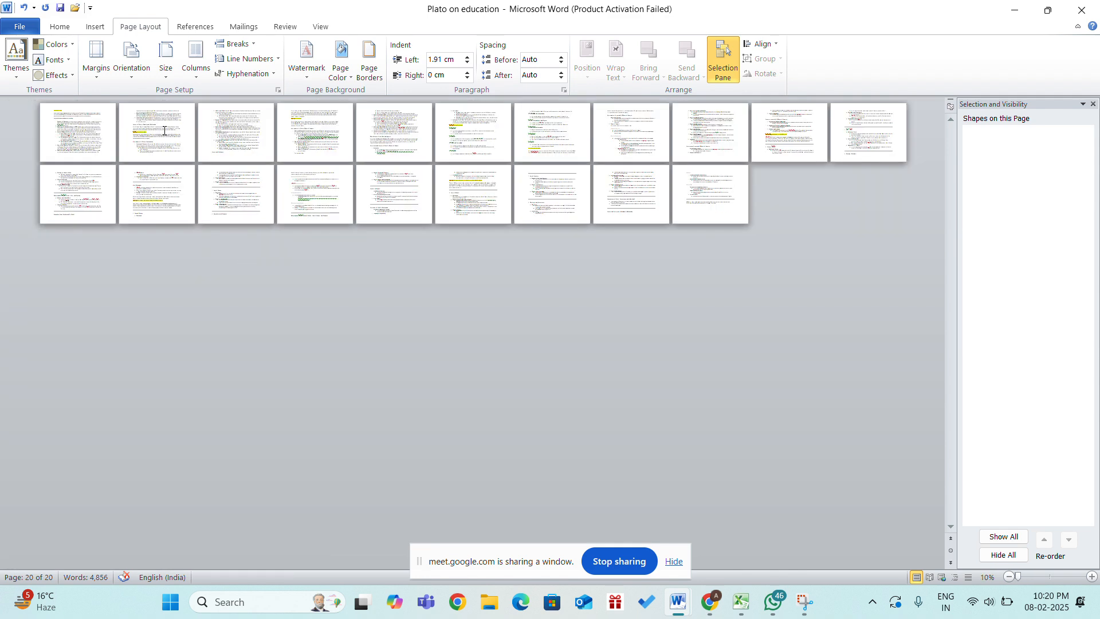
{"action": "scroll", "coordinate": [133, 138], "scroll_direction": "up", "scroll_amount": 4}
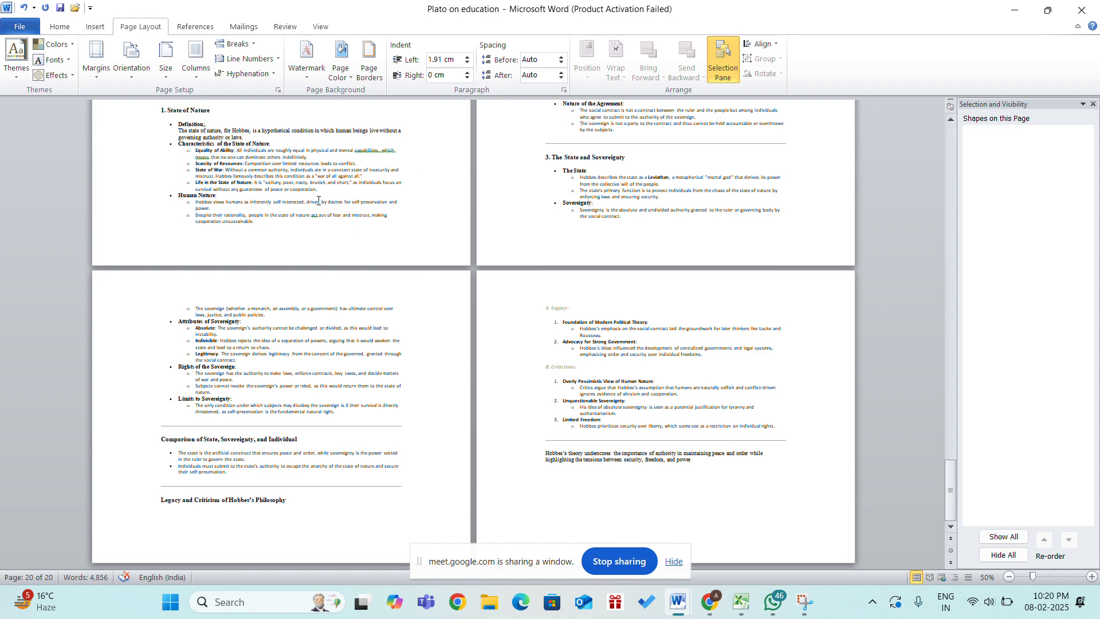
{"action": "scroll", "coordinate": [319, 200], "scroll_direction": "up", "scroll_amount": 1}
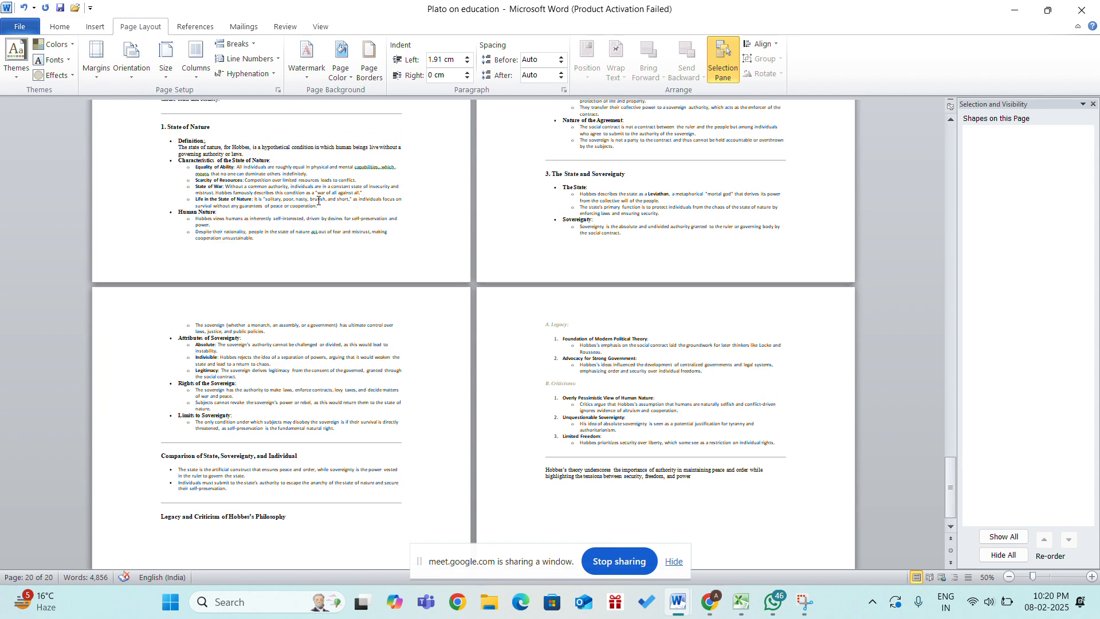
{"action": "scroll", "coordinate": [318, 201], "scroll_direction": "down", "scroll_amount": 4}
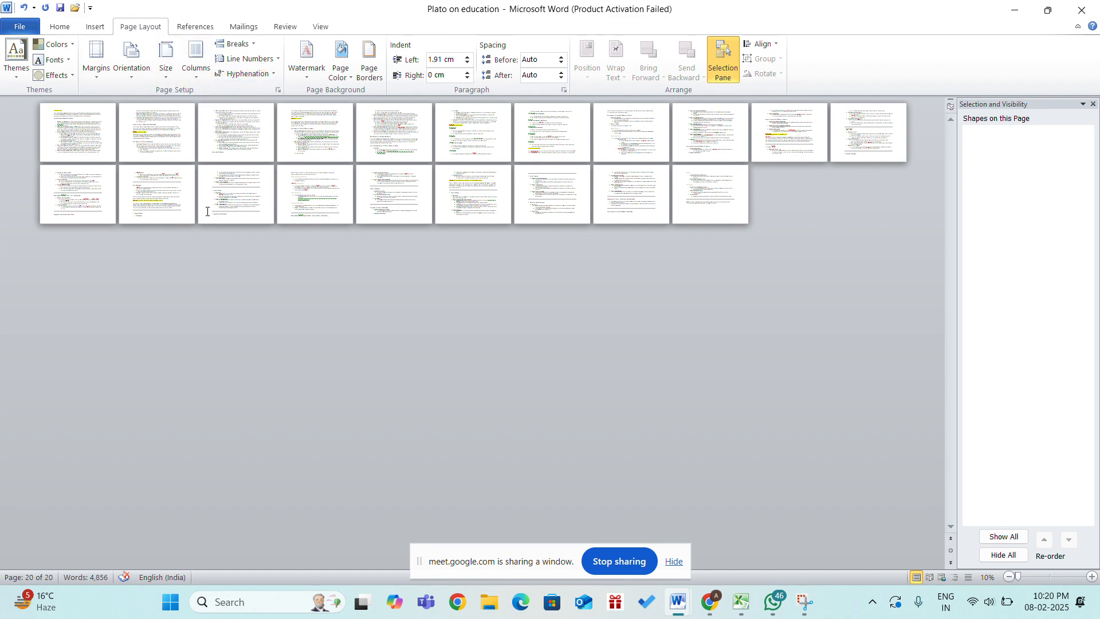
{"action": "scroll", "coordinate": [206, 212], "scroll_direction": "up", "scroll_amount": 3}
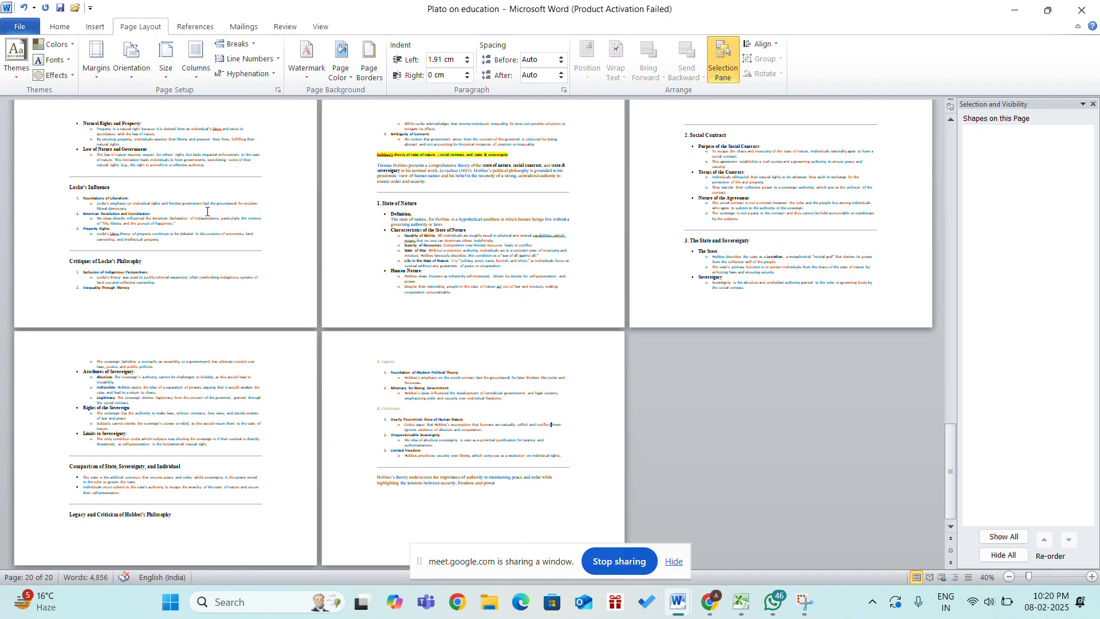
{"action": "scroll", "coordinate": [207, 211], "scroll_direction": "up", "scroll_amount": 2}
{"action": "scroll", "coordinate": [207, 211], "scroll_direction": "up", "scroll_amount": 5}
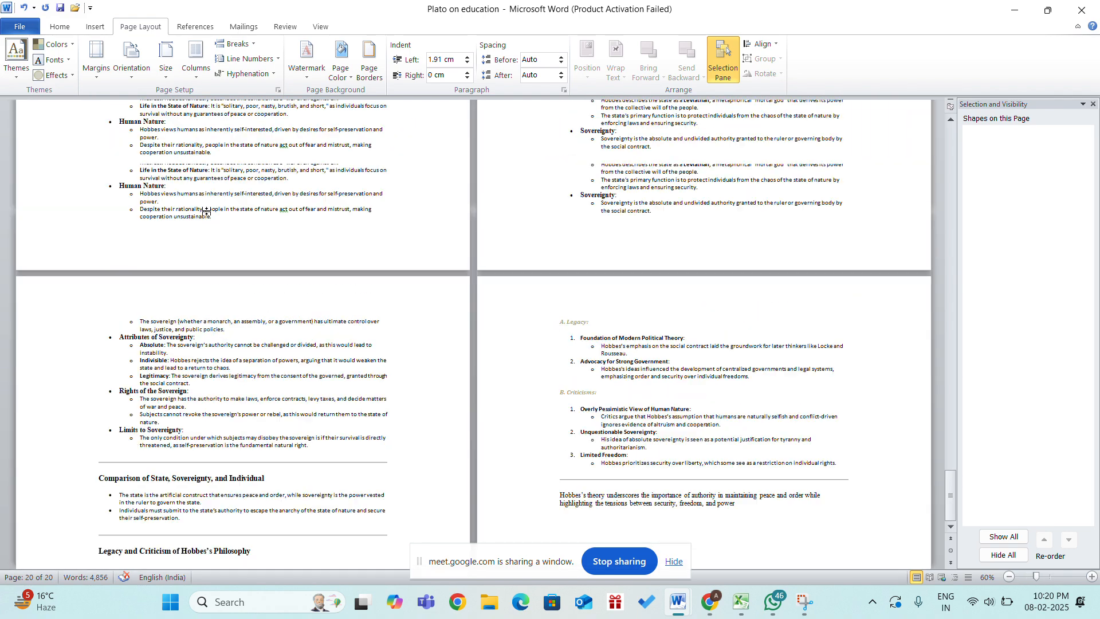
{"action": "scroll", "coordinate": [206, 212], "scroll_direction": "up", "scroll_amount": 4}
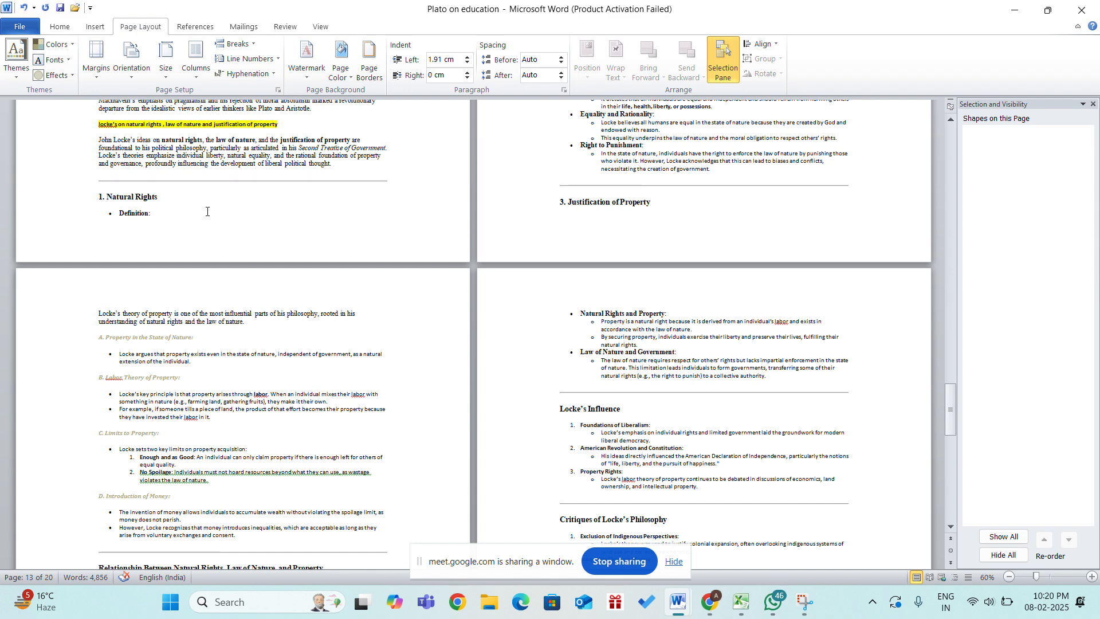
Look through the paper sizes without choosing one, and return to the document's first page at 110% zoom
{"action": "left_click", "coordinate": [166, 68]}
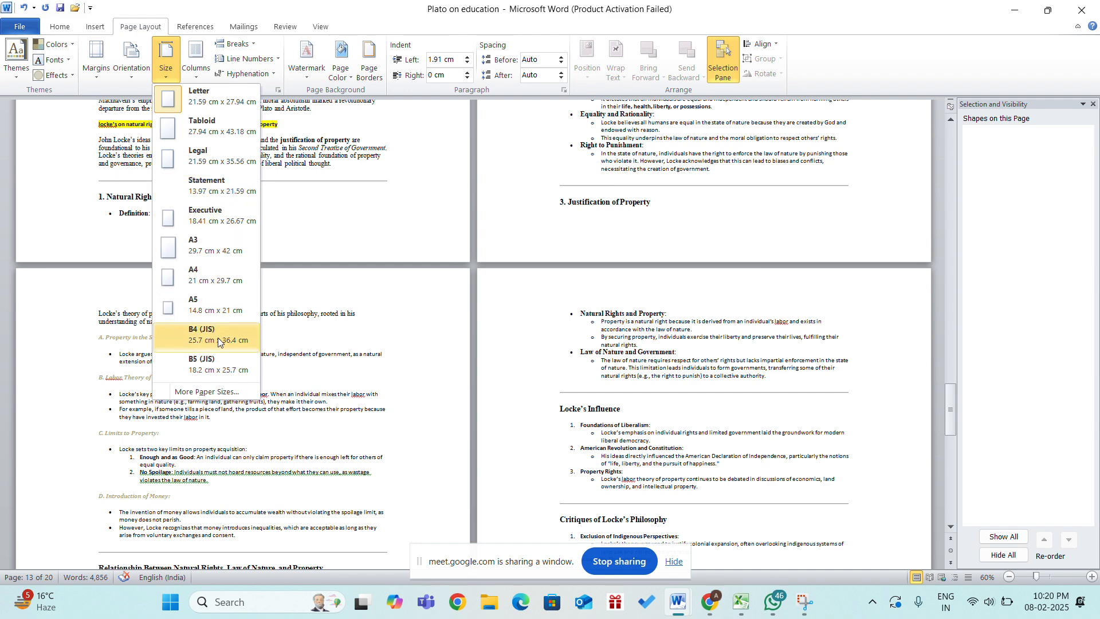
{"action": "left_click", "coordinate": [304, 254]}
{"action": "scroll", "coordinate": [233, 352], "scroll_direction": "up", "scroll_amount": 1}
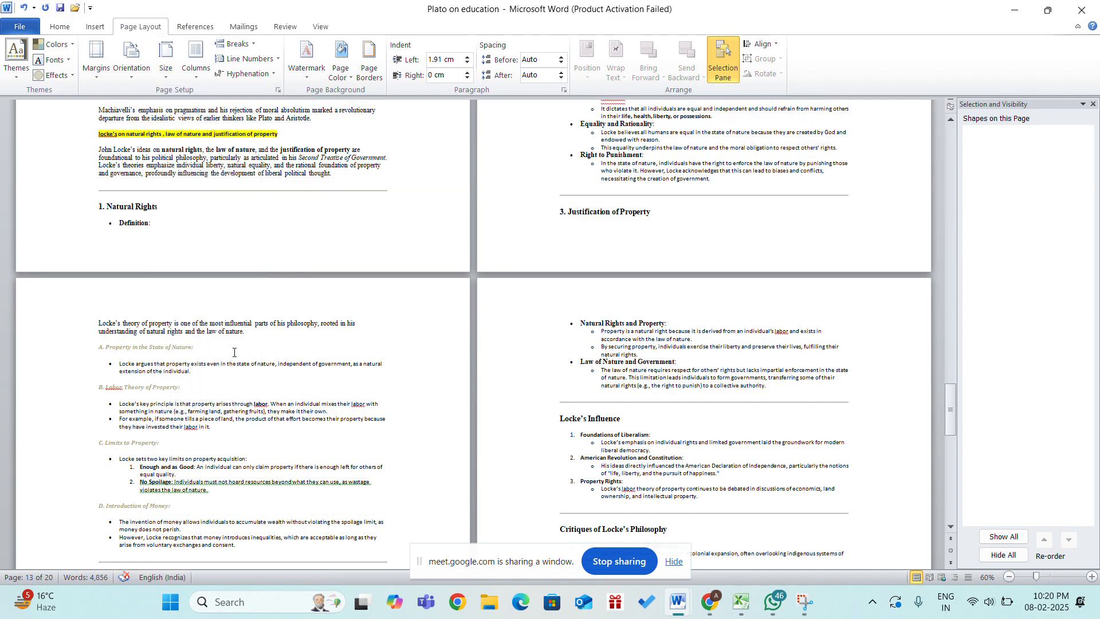
{"action": "scroll", "coordinate": [233, 352], "scroll_direction": "up", "scroll_amount": 20}
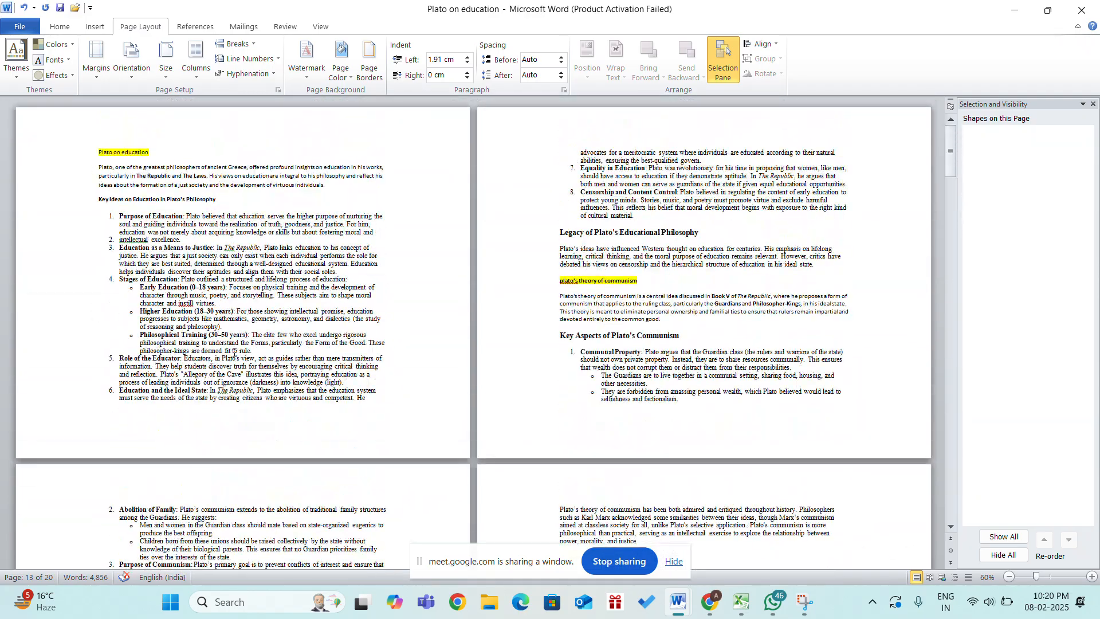
{"action": "scroll", "coordinate": [234, 352], "scroll_direction": "up", "scroll_amount": 5, "text": "ctrl"}
Set the page orientation back to Portrait and view the document's first page at 90% zoom
{"action": "left_click", "coordinate": [147, 70]}
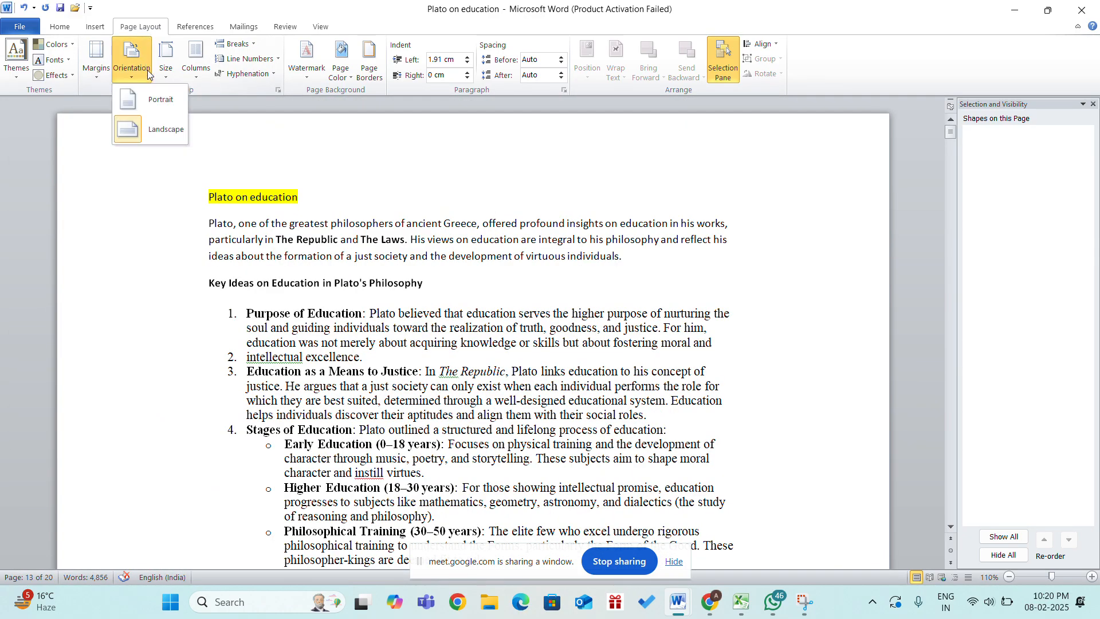
{"action": "left_click", "coordinate": [154, 100]}
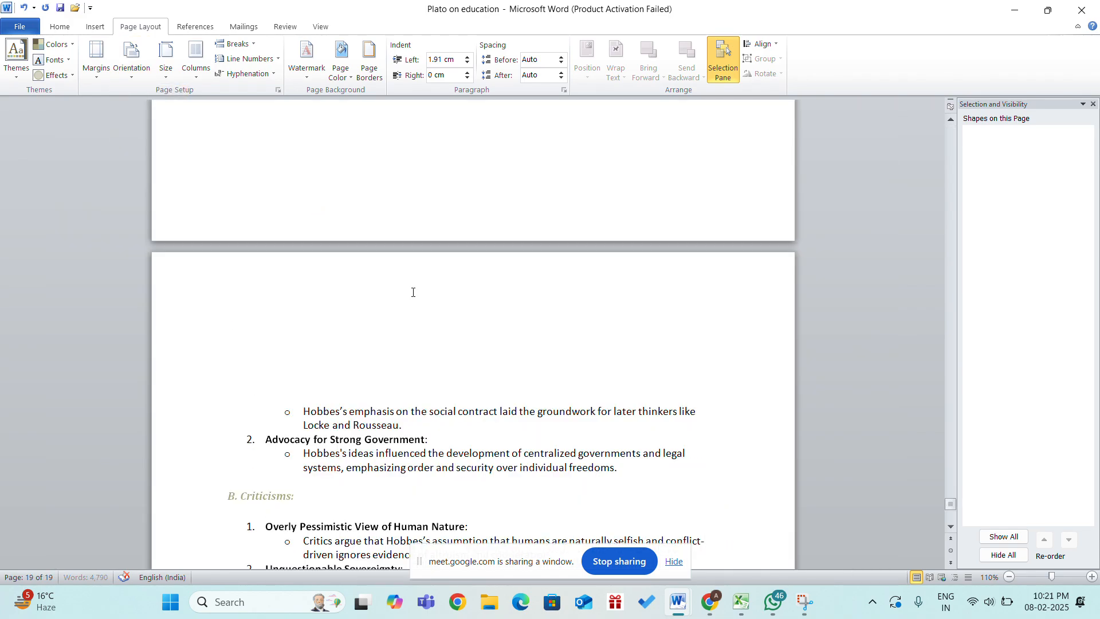
{"action": "scroll", "coordinate": [413, 292], "scroll_direction": "down", "scroll_amount": 1, "text": "ctrl"}
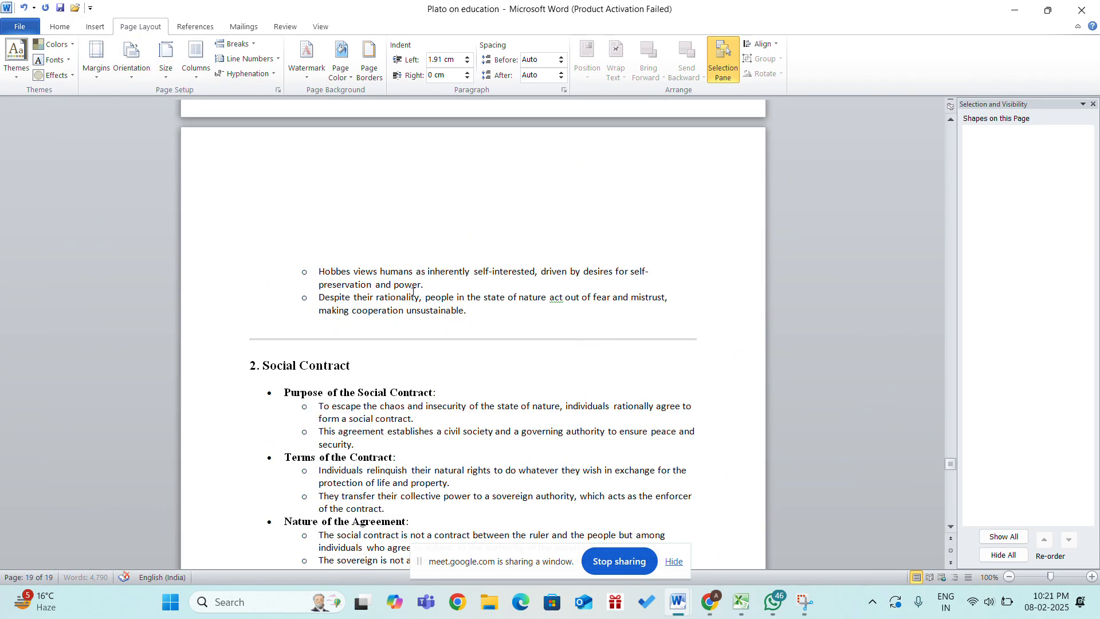
{"action": "scroll", "coordinate": [412, 292], "scroll_direction": "up", "scroll_amount": 20}
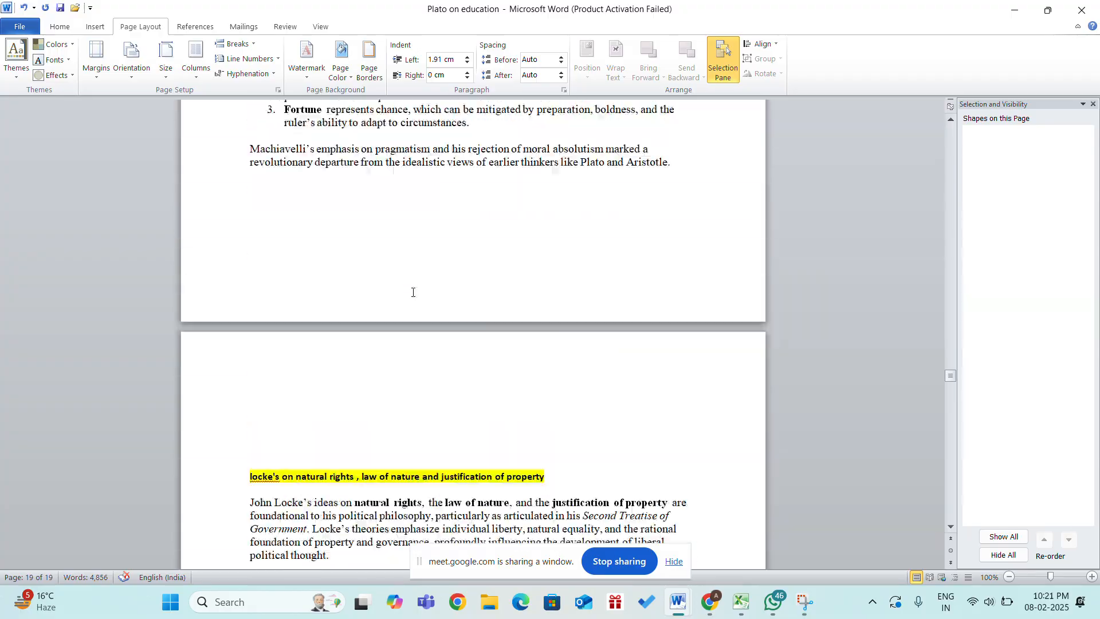
{"action": "scroll", "coordinate": [412, 292], "scroll_direction": "up", "scroll_amount": 20}
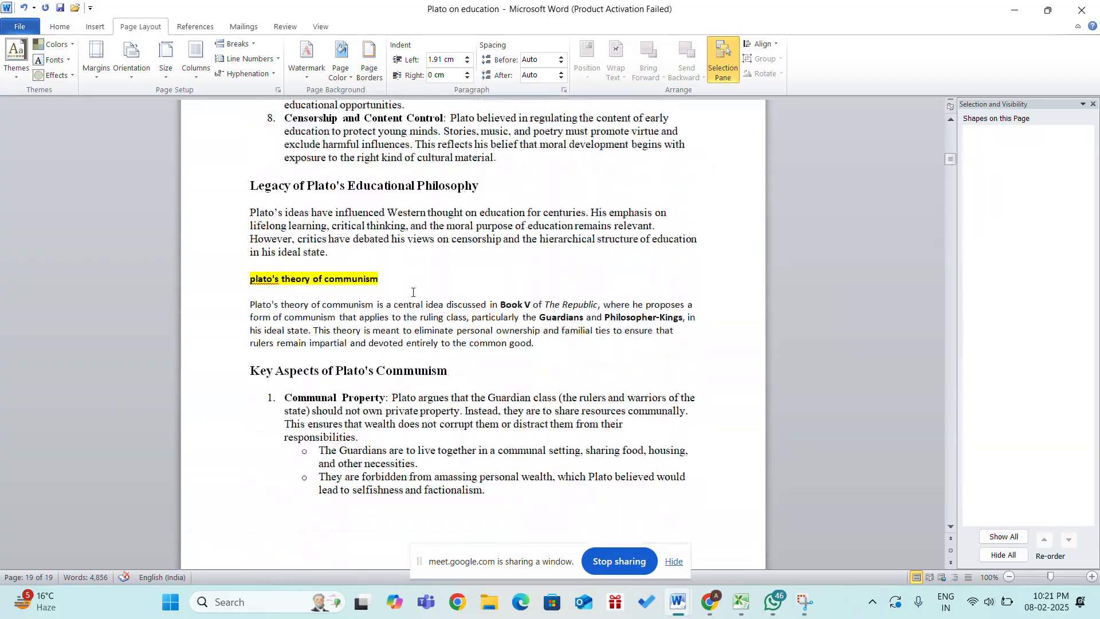
{"action": "scroll", "coordinate": [412, 292], "scroll_direction": "up", "scroll_amount": 10}
{"action": "scroll", "coordinate": [413, 292], "scroll_direction": "down", "scroll_amount": 1}
{"action": "scroll", "coordinate": [412, 292], "scroll_direction": "up", "scroll_amount": 3, "text": "ctrl"}
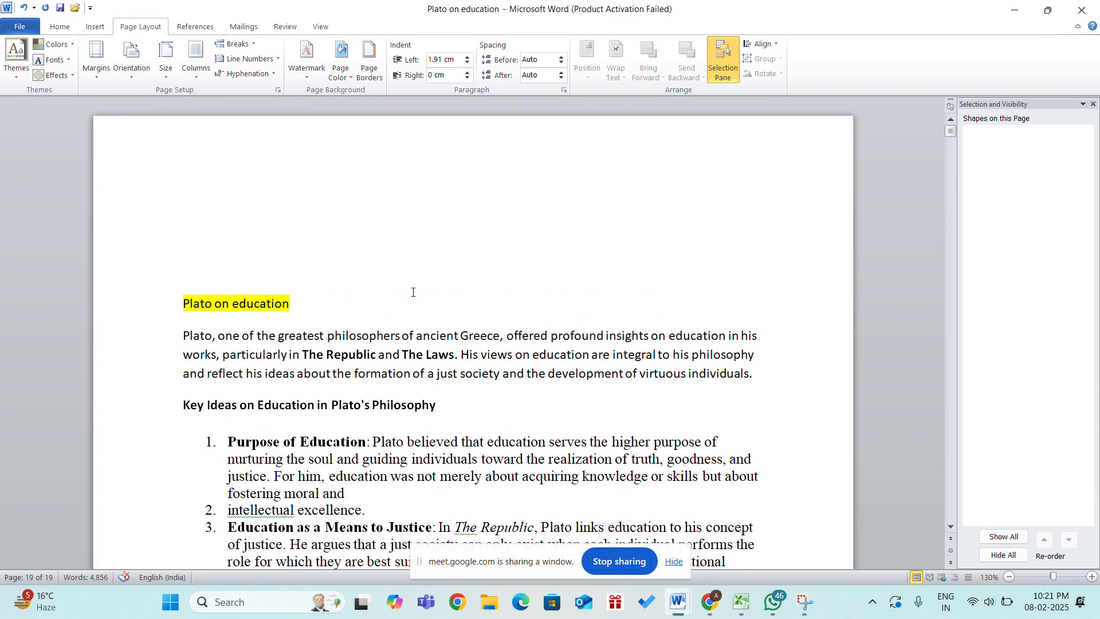
{"action": "scroll", "coordinate": [412, 292], "scroll_direction": "down", "scroll_amount": 4, "text": "ctrl"}
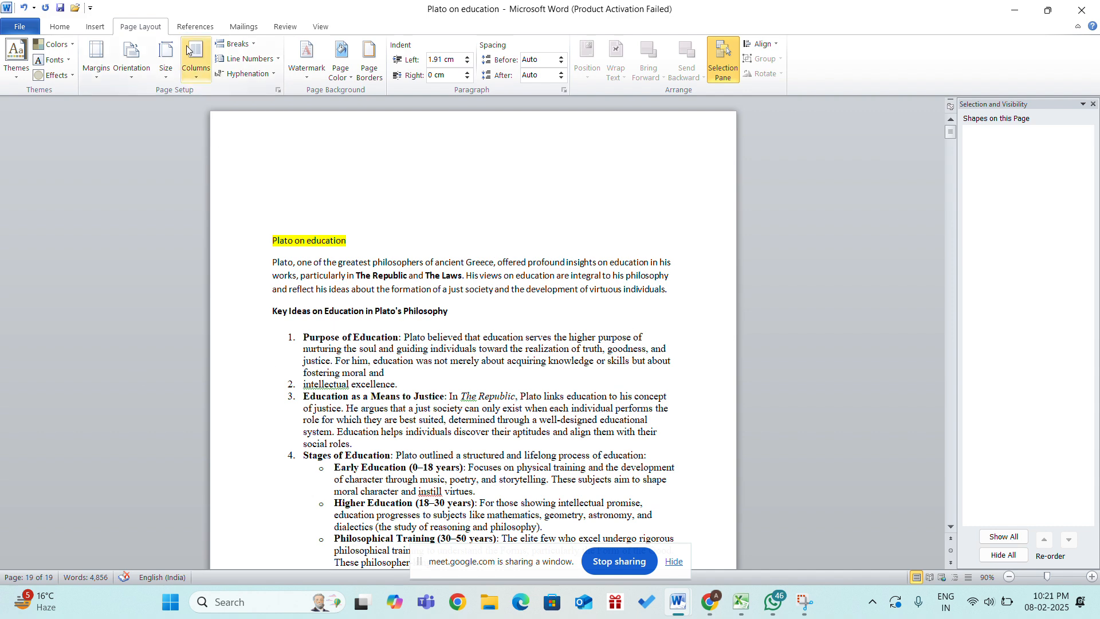
Arrange the document text in two columns and review the pages back to the first one
{"action": "left_click", "coordinate": [193, 64]}
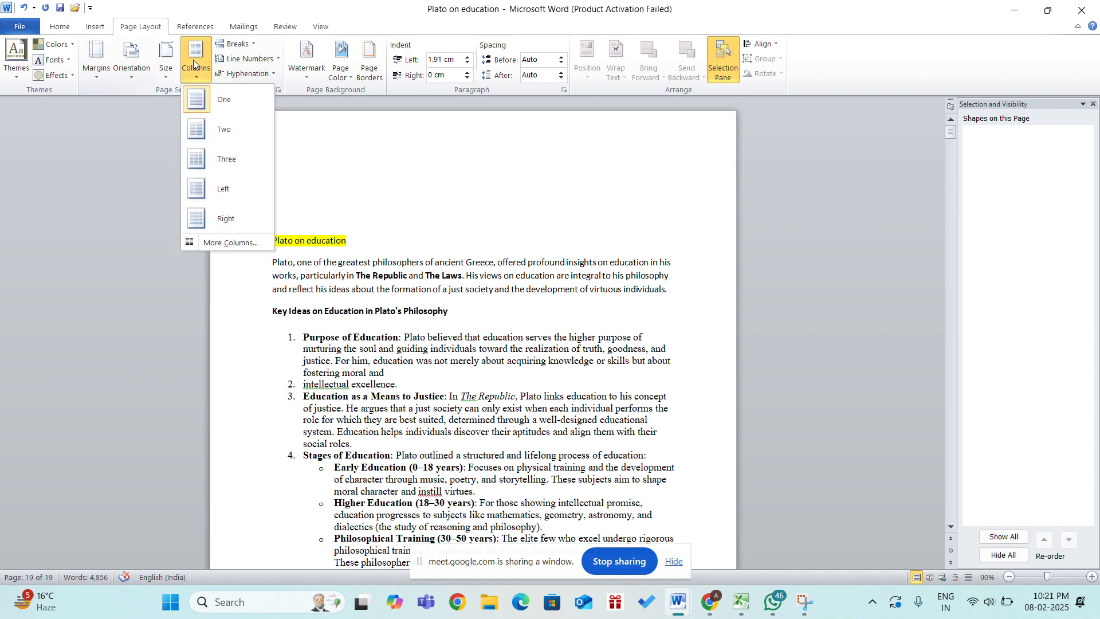
{"action": "left_click", "coordinate": [210, 129]}
{"action": "scroll", "coordinate": [423, 272], "scroll_direction": "up", "scroll_amount": 15}
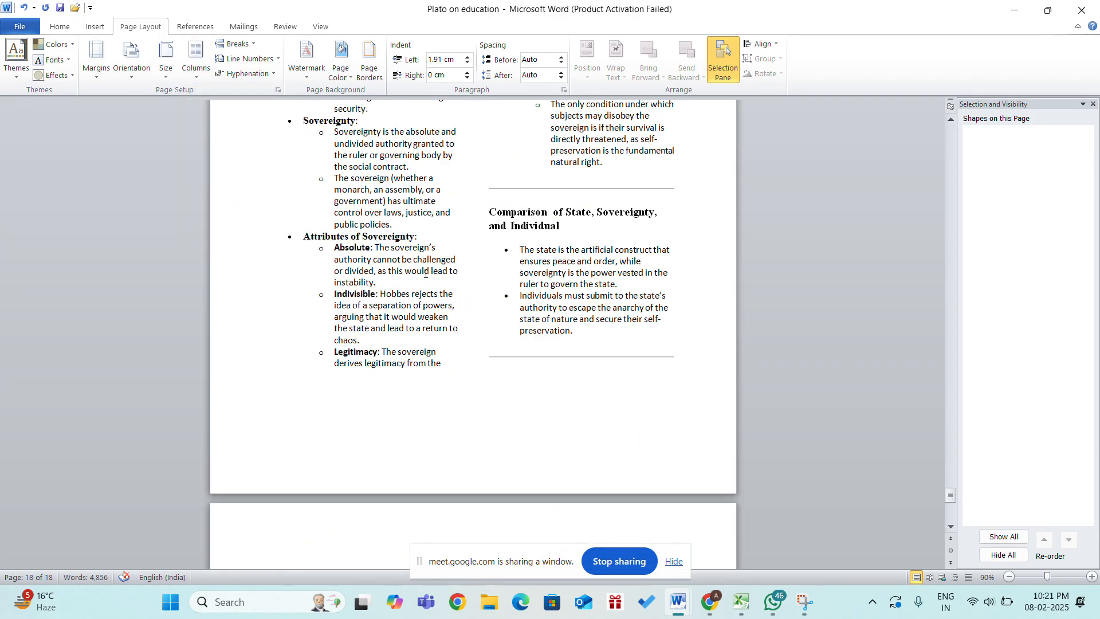
{"action": "scroll", "coordinate": [425, 273], "scroll_direction": "up", "scroll_amount": 20}
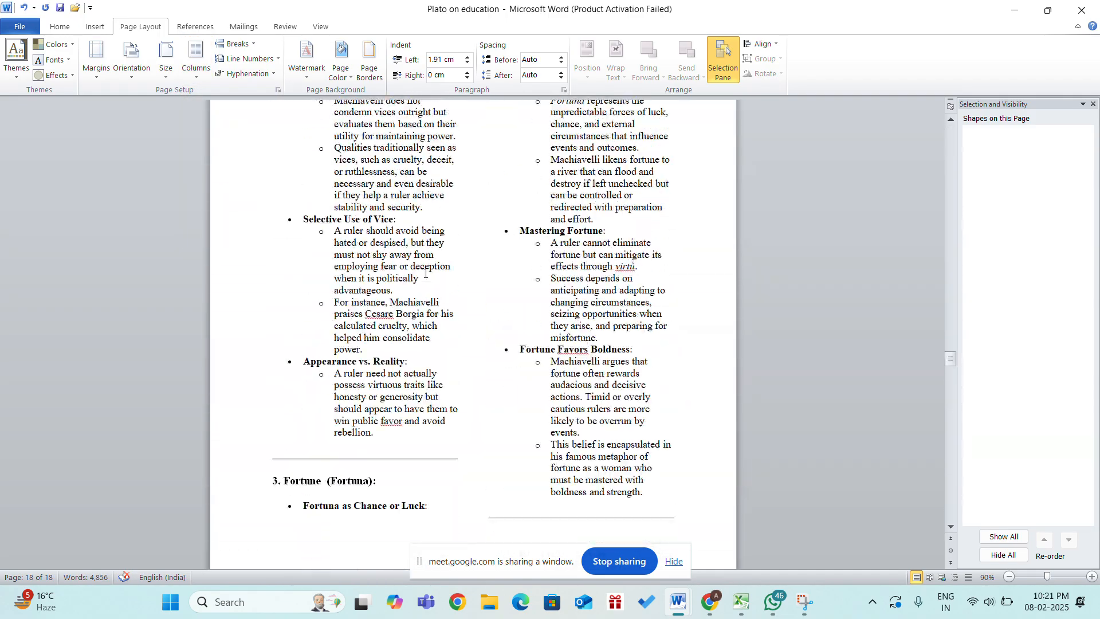
{"action": "scroll", "coordinate": [425, 273], "scroll_direction": "up", "scroll_amount": 20}
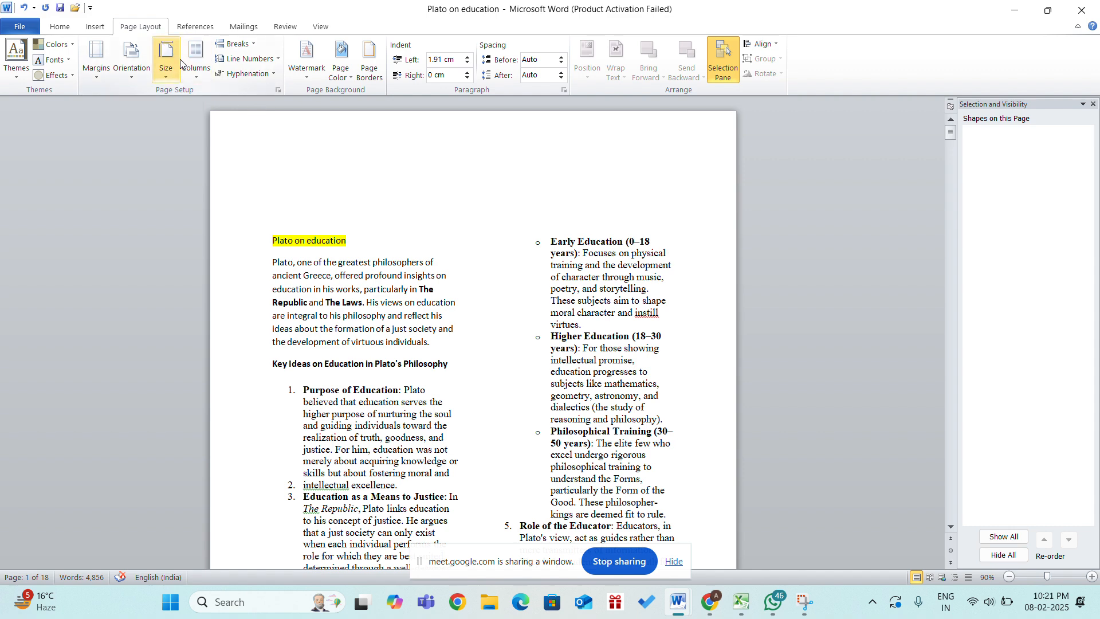
Demonstrate the Right column layout across the document, and return the text to one column
{"action": "left_click", "coordinate": [198, 80]}
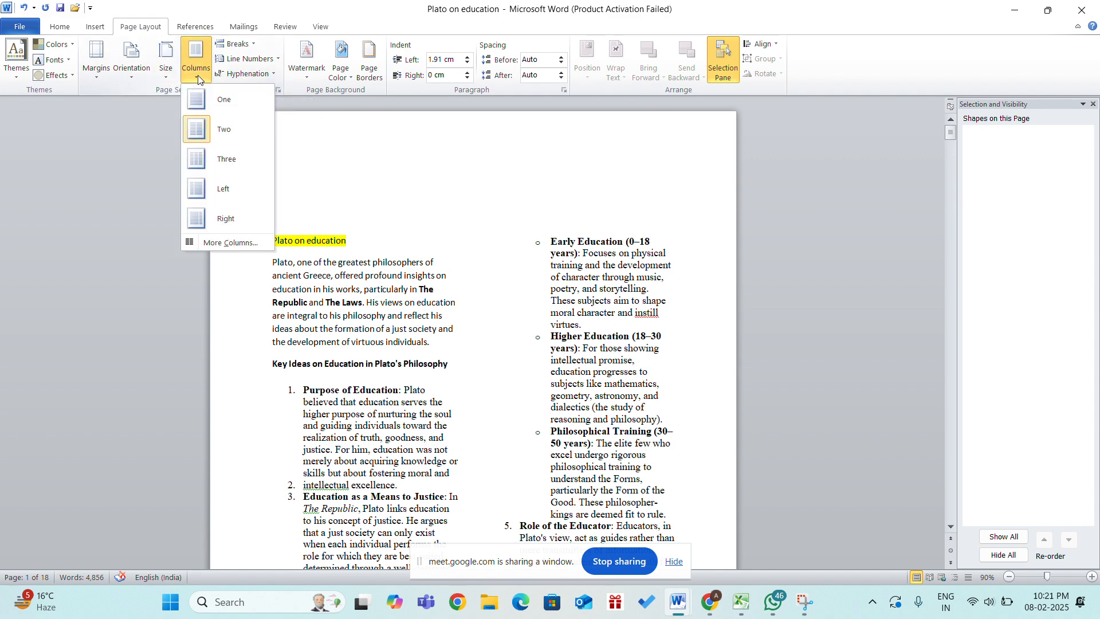
{"action": "left_click", "coordinate": [229, 217]}
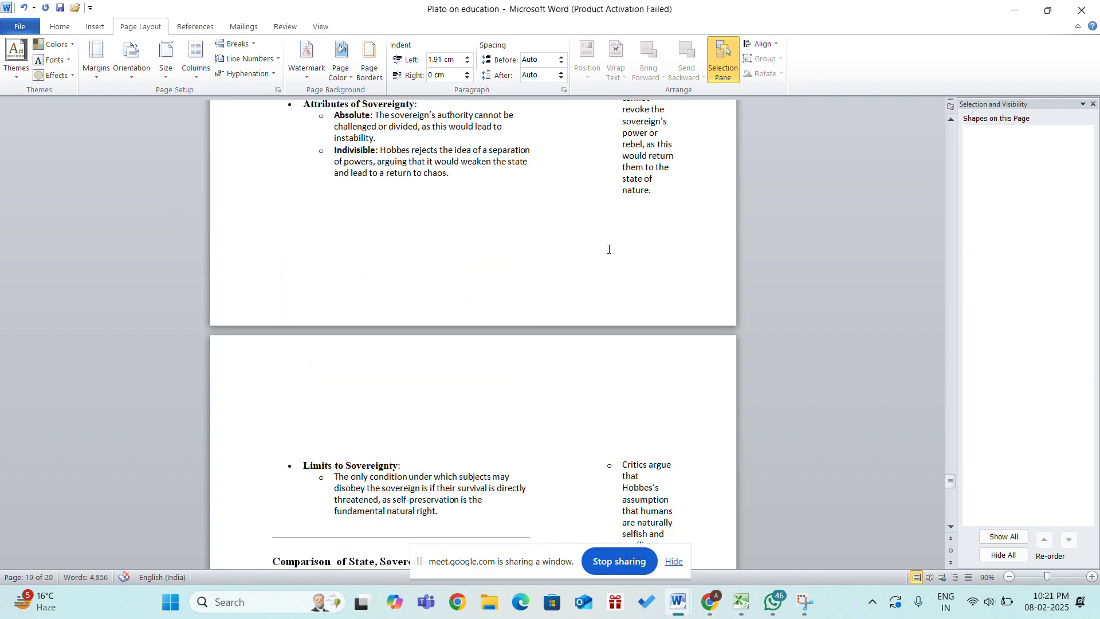
{"action": "scroll", "coordinate": [609, 249], "scroll_direction": "up", "scroll_amount": 15}
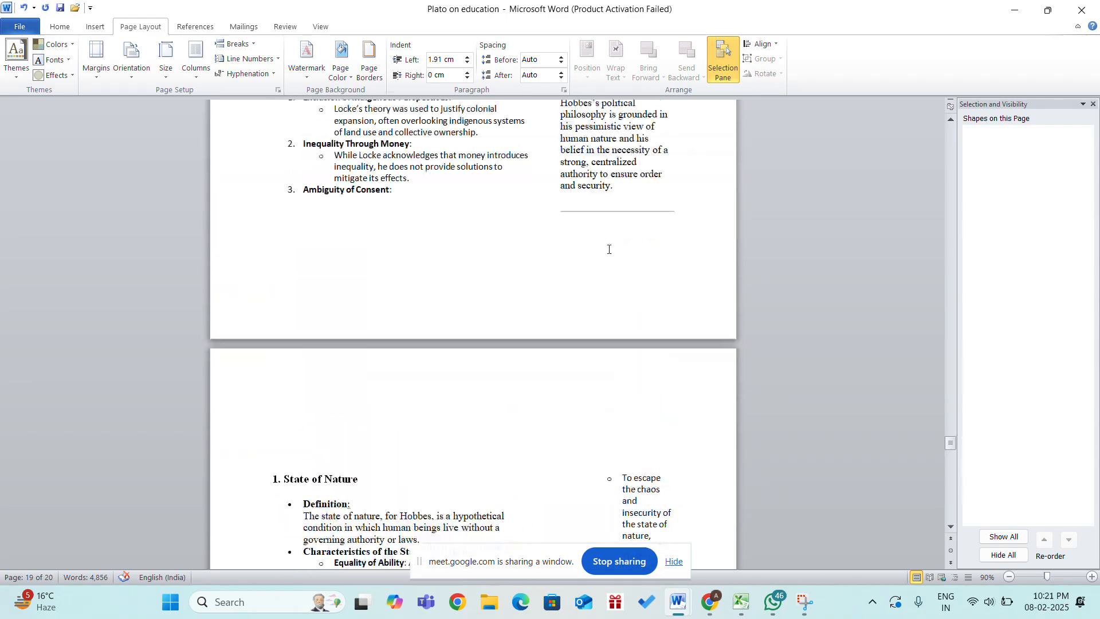
{"action": "scroll", "coordinate": [609, 249], "scroll_direction": "up", "scroll_amount": 15}
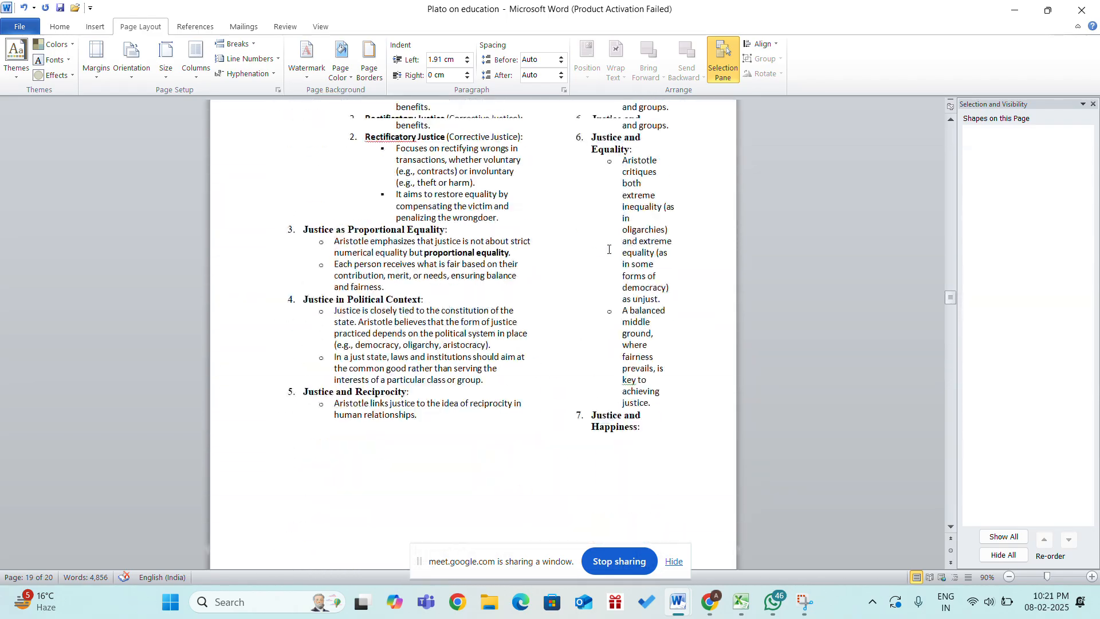
{"action": "scroll", "coordinate": [609, 249], "scroll_direction": "up", "scroll_amount": 15}
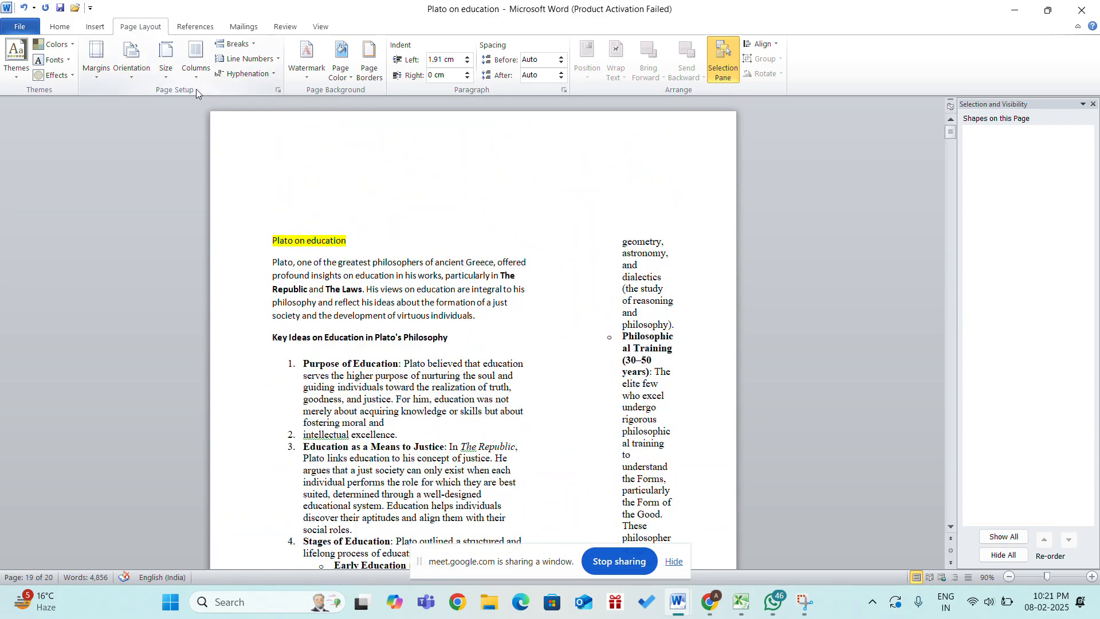
{"action": "left_click", "coordinate": [195, 76]}
{"action": "left_click", "coordinate": [210, 117]}
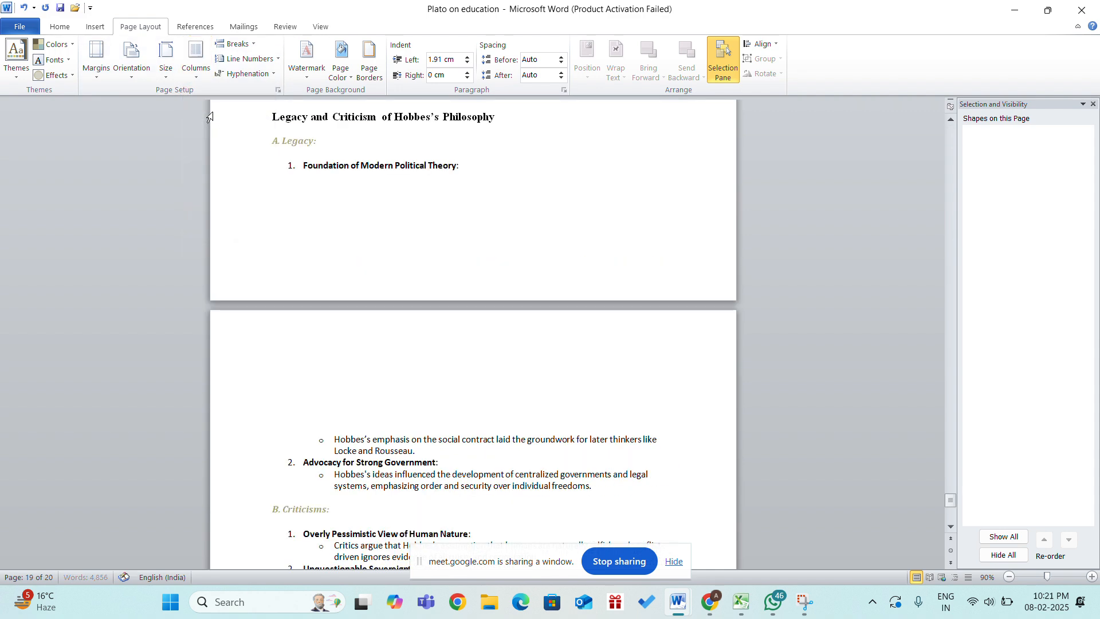
Look through the page break and section break types without inserting a break
{"action": "left_click", "coordinate": [248, 45]}
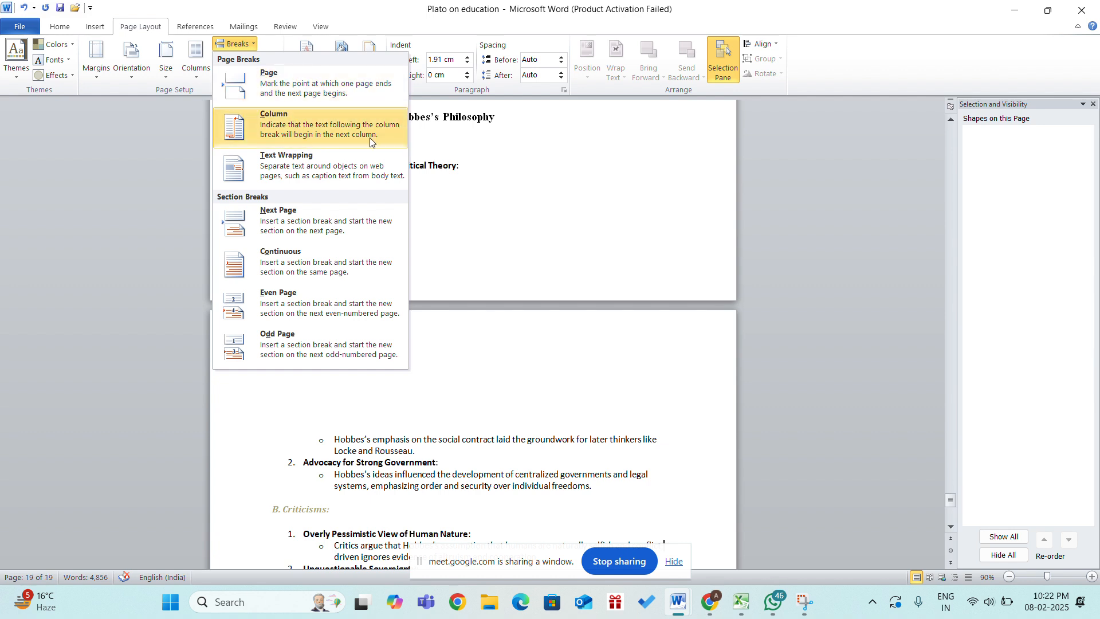
{"action": "left_click", "coordinate": [568, 262]}
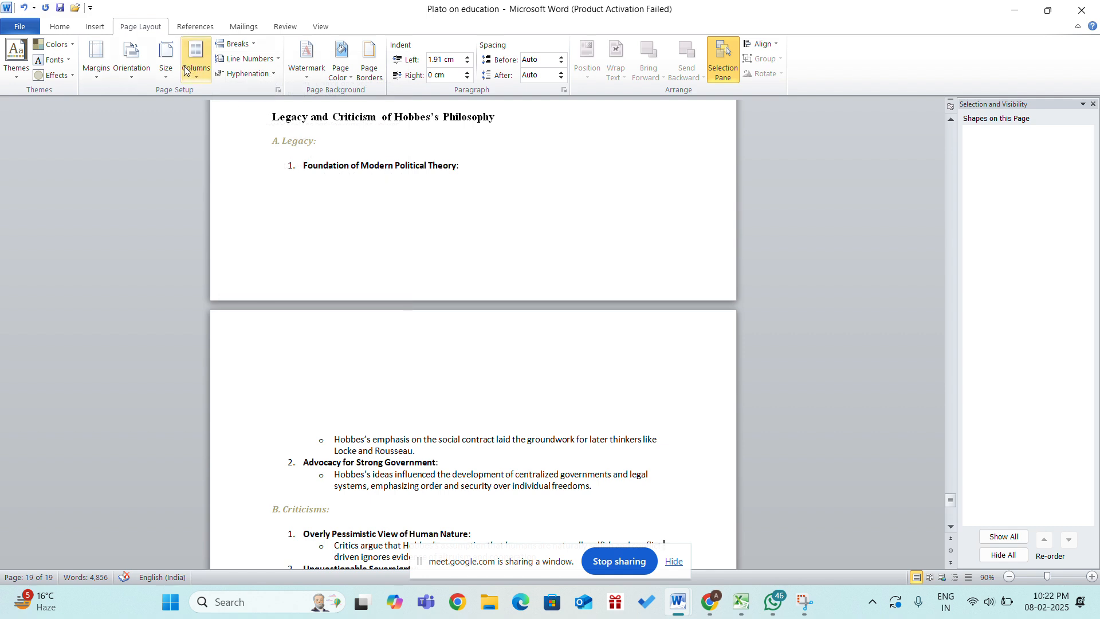
{"action": "left_click", "coordinate": [238, 45]}
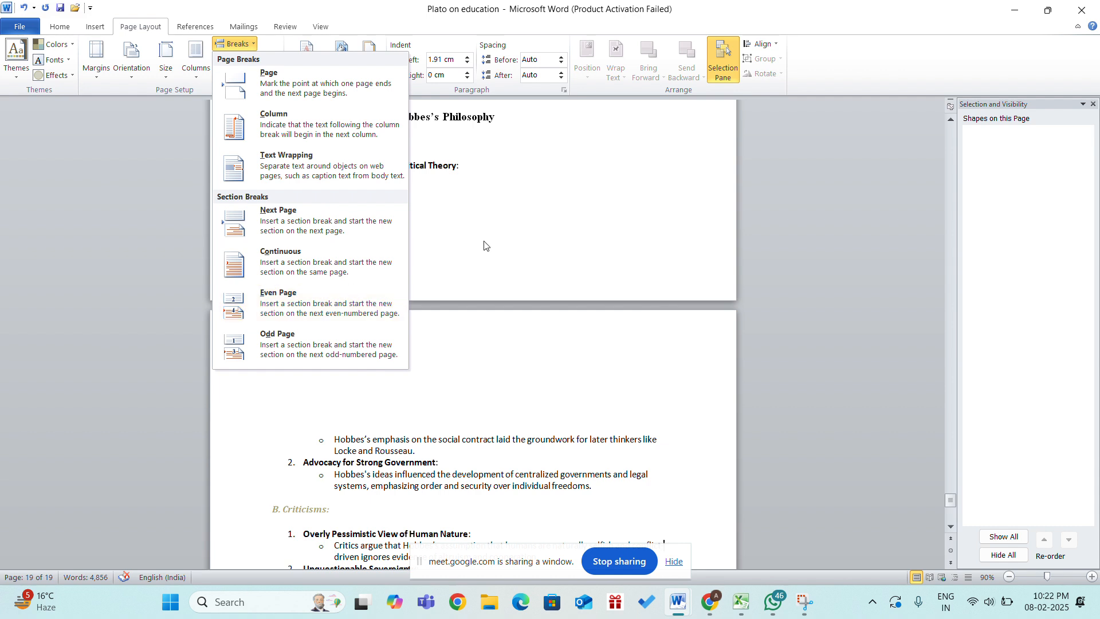
{"action": "scroll", "coordinate": [484, 243], "scroll_direction": "down", "scroll_amount": 1}
{"action": "scroll", "coordinate": [483, 243], "scroll_direction": "up", "scroll_amount": 3}
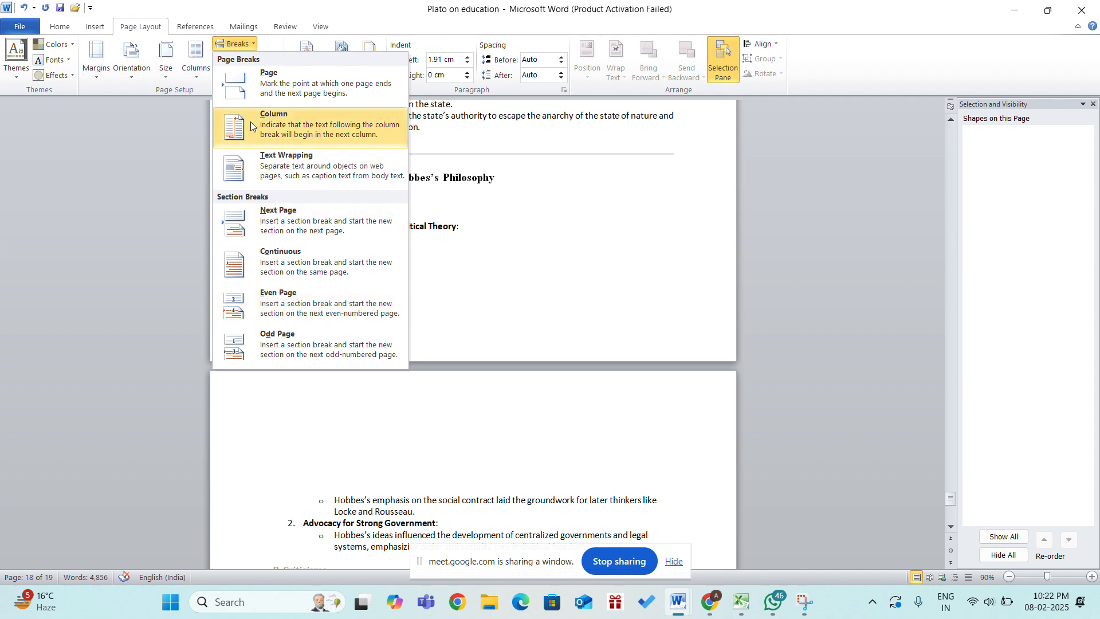
{"action": "scroll", "coordinate": [579, 293], "scroll_direction": "up", "scroll_amount": 5}
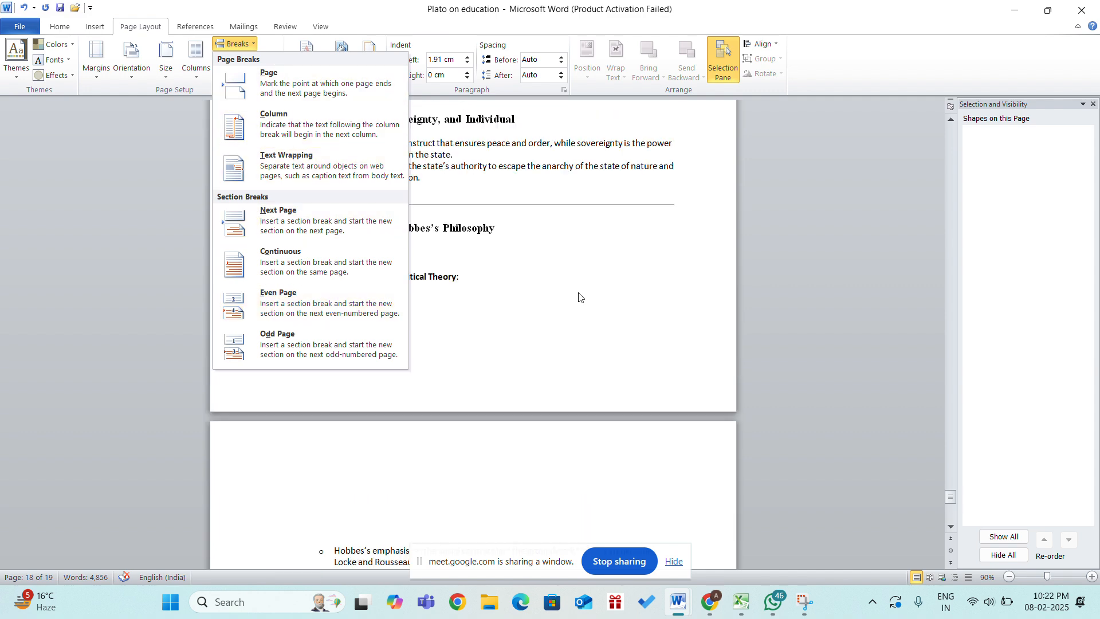
{"action": "left_click", "coordinate": [867, 279]}
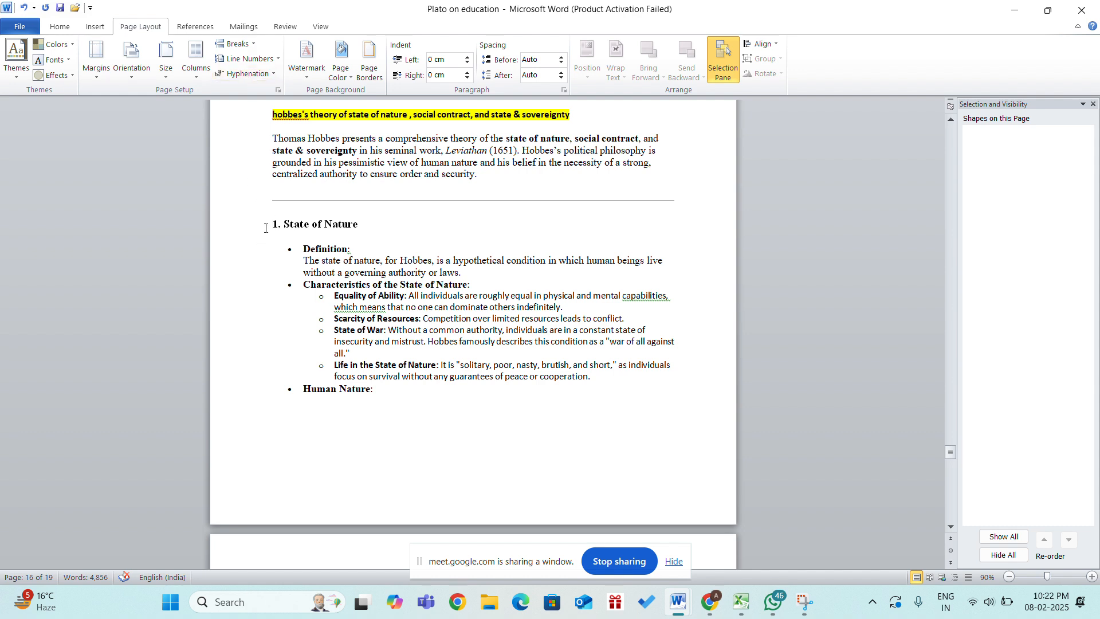
Insert a page break before the "1. State of Nature" heading, review the two pages, and undo the break
{"action": "left_click", "coordinate": [248, 44]}
{"action": "left_click", "coordinate": [274, 71]}
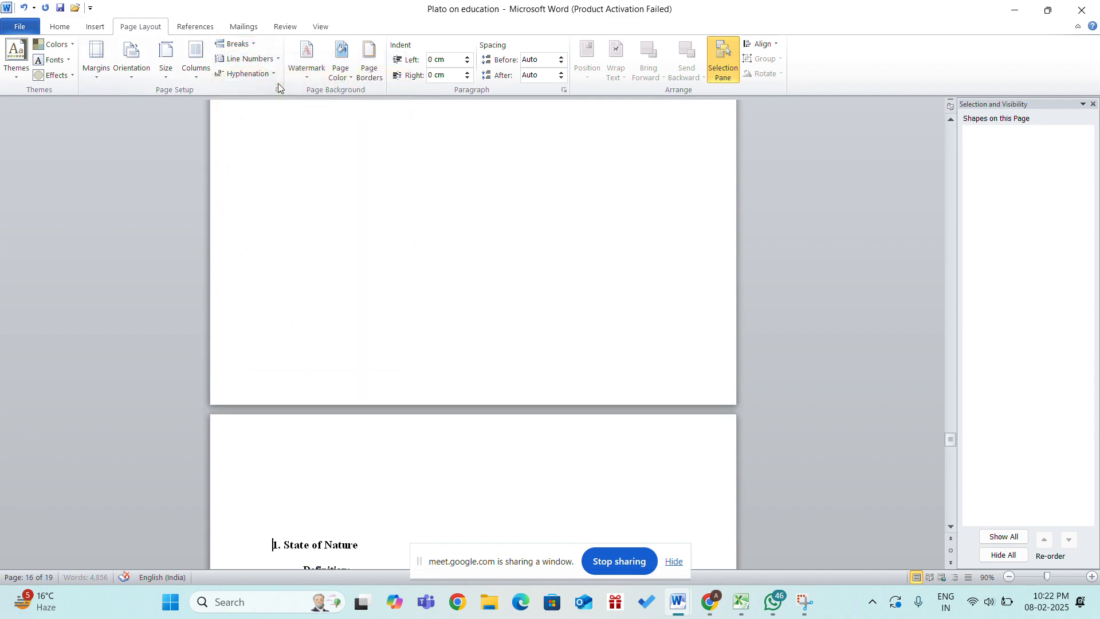
{"action": "scroll", "coordinate": [332, 458], "scroll_direction": "down", "scroll_amount": 15}
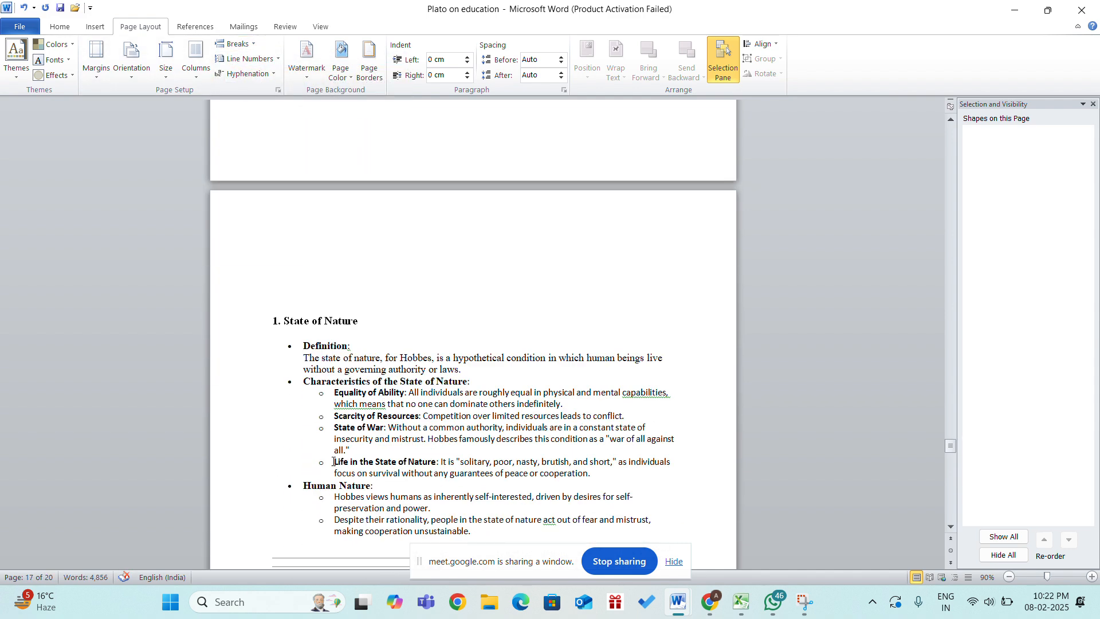
{"action": "scroll", "coordinate": [333, 461], "scroll_direction": "up", "scroll_amount": 18}
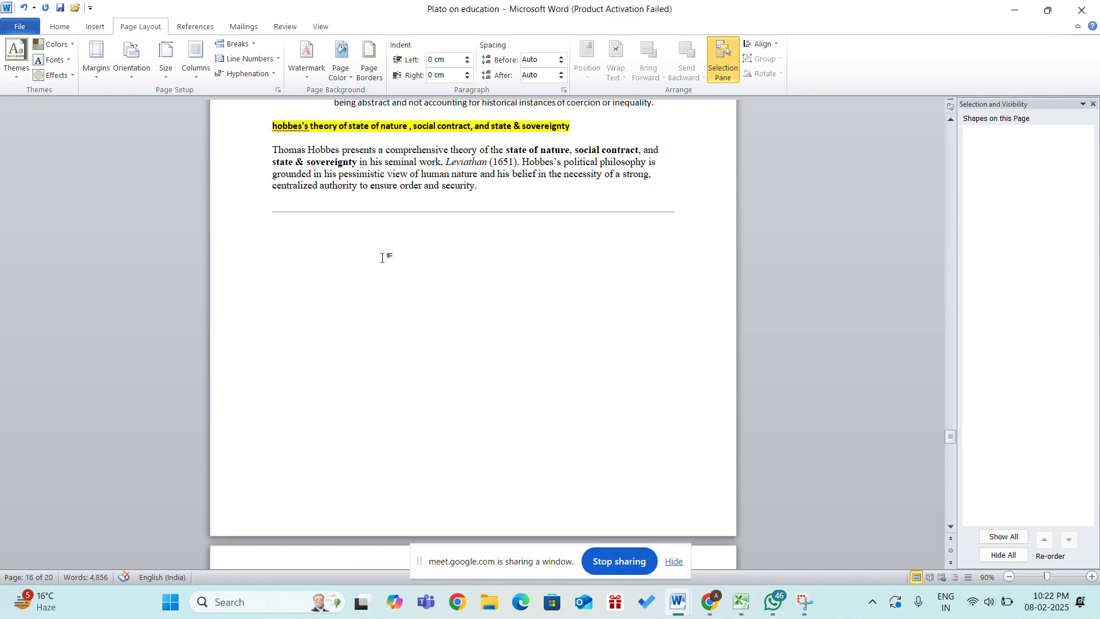
{"action": "key", "text": "ctrl+z"}
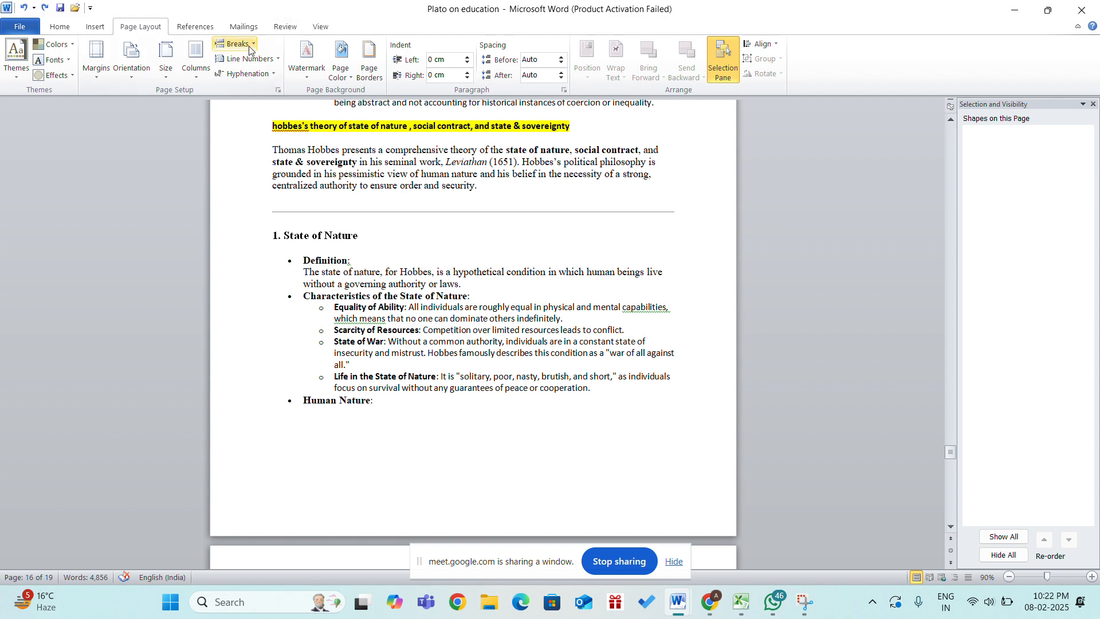
Insert a column break before the "1. State of Nature" heading, compare the surrounding pages, and undo the break
{"action": "left_click", "coordinate": [249, 49]}
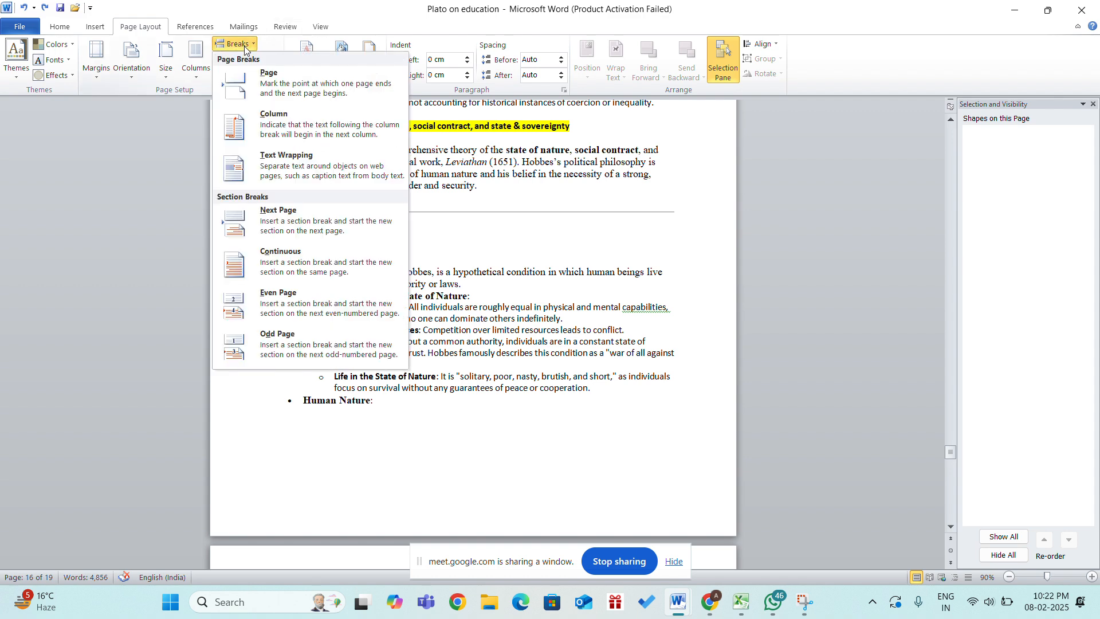
{"action": "left_click", "coordinate": [280, 137]}
{"action": "scroll", "coordinate": [360, 450], "scroll_direction": "down", "scroll_amount": 6}
{"action": "scroll", "coordinate": [360, 450], "scroll_direction": "down", "scroll_amount": 3}
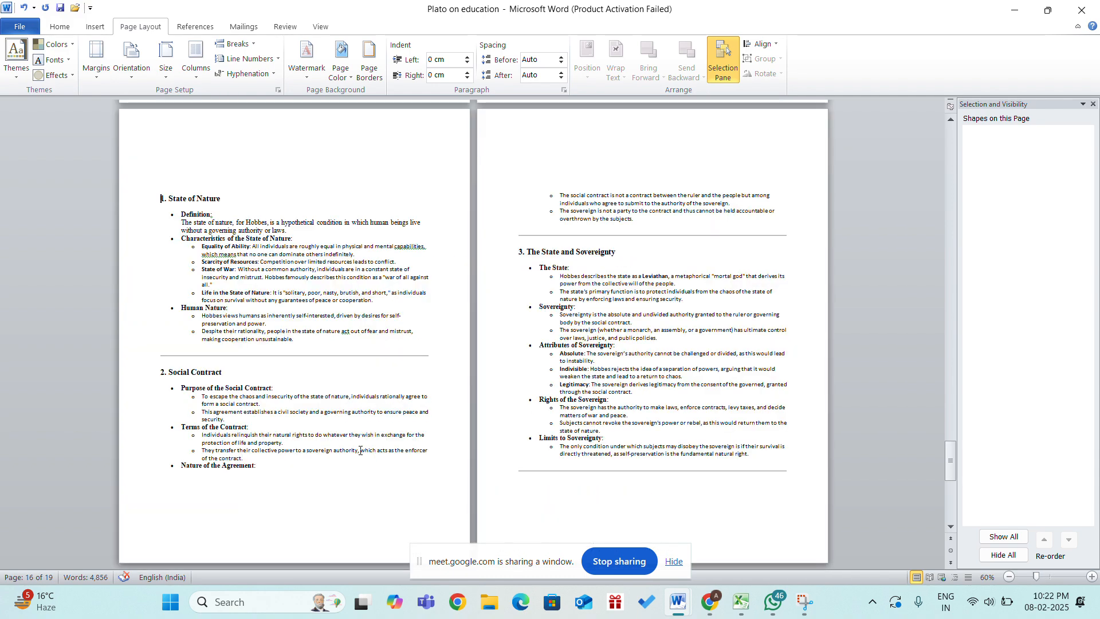
{"action": "scroll", "coordinate": [359, 450], "scroll_direction": "up", "scroll_amount": 5}
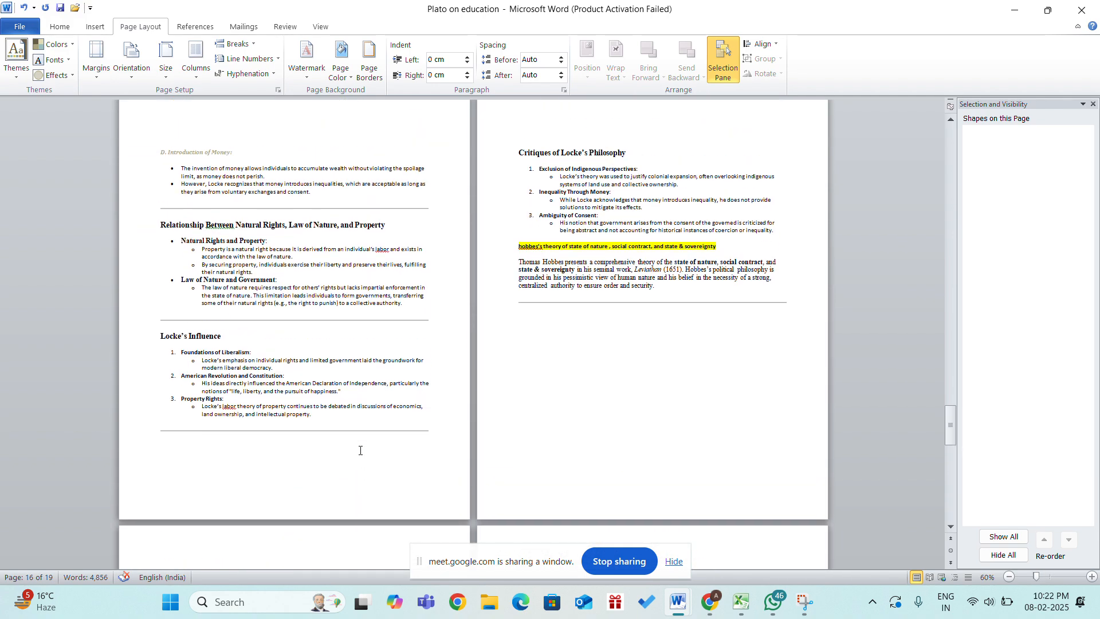
{"action": "scroll", "coordinate": [359, 450], "scroll_direction": "down", "scroll_amount": 7}
{"action": "scroll", "coordinate": [360, 450], "scroll_direction": "up", "scroll_amount": 4}
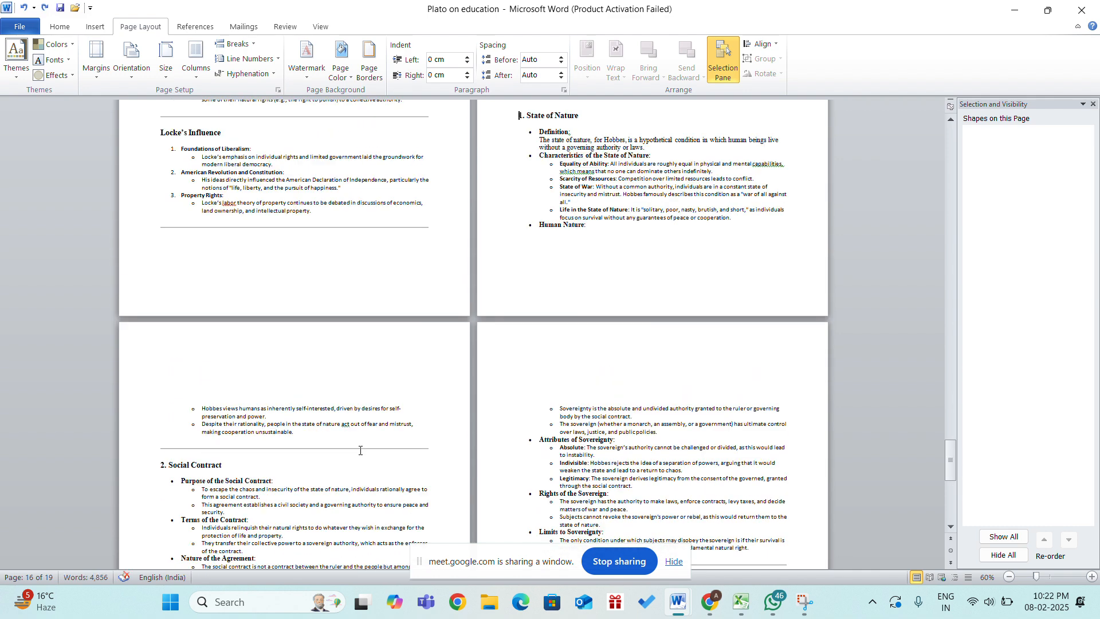
{"action": "scroll", "coordinate": [360, 451], "scroll_direction": "down", "scroll_amount": 3}
Insert a column break after "ancient" in the opening paragraph on the first page and check how the text splits
{"action": "scroll", "coordinate": [195, 262], "scroll_direction": "up", "scroll_amount": 9, "text": "ctrl"}
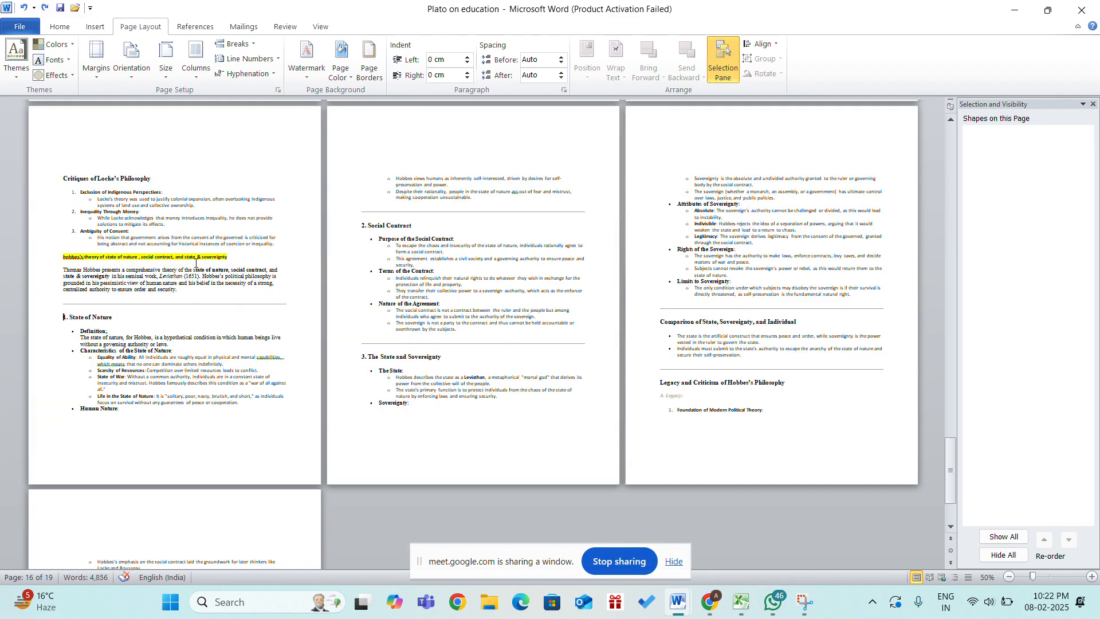
{"action": "scroll", "coordinate": [192, 268], "scroll_direction": "up", "scroll_amount": 20}
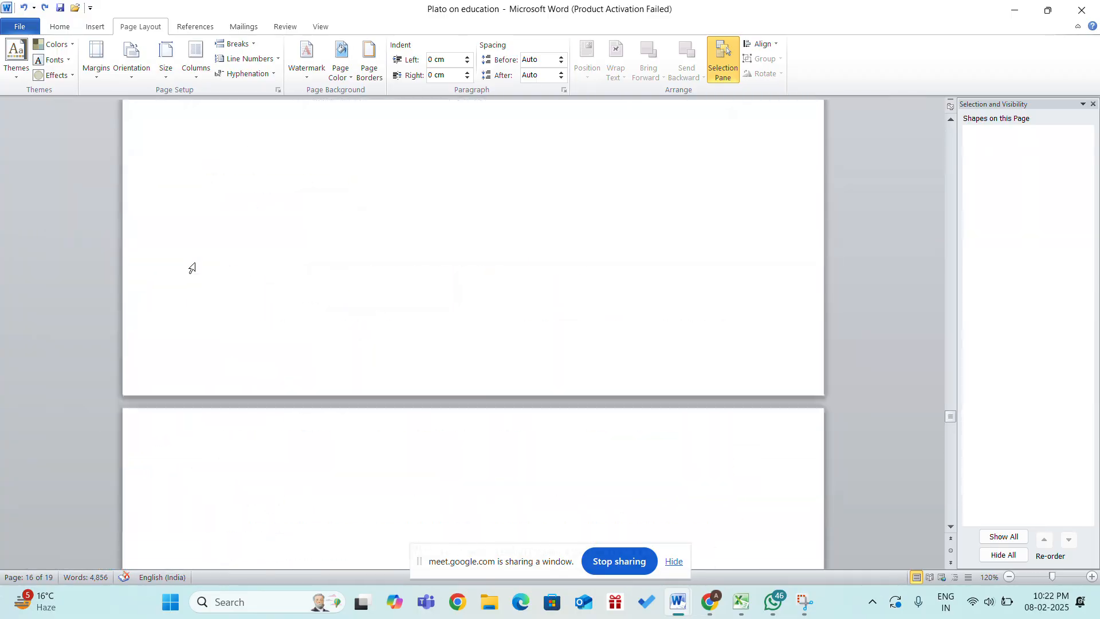
{"action": "scroll", "coordinate": [192, 268], "scroll_direction": "up", "scroll_amount": 20}
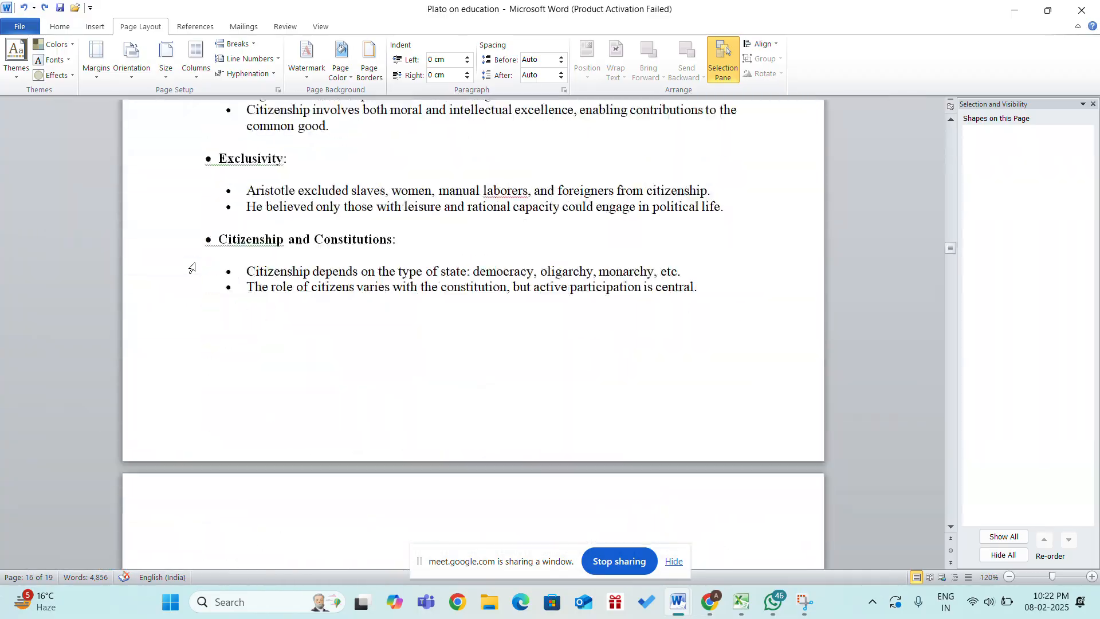
{"action": "scroll", "coordinate": [192, 268], "scroll_direction": "down", "scroll_amount": 3}
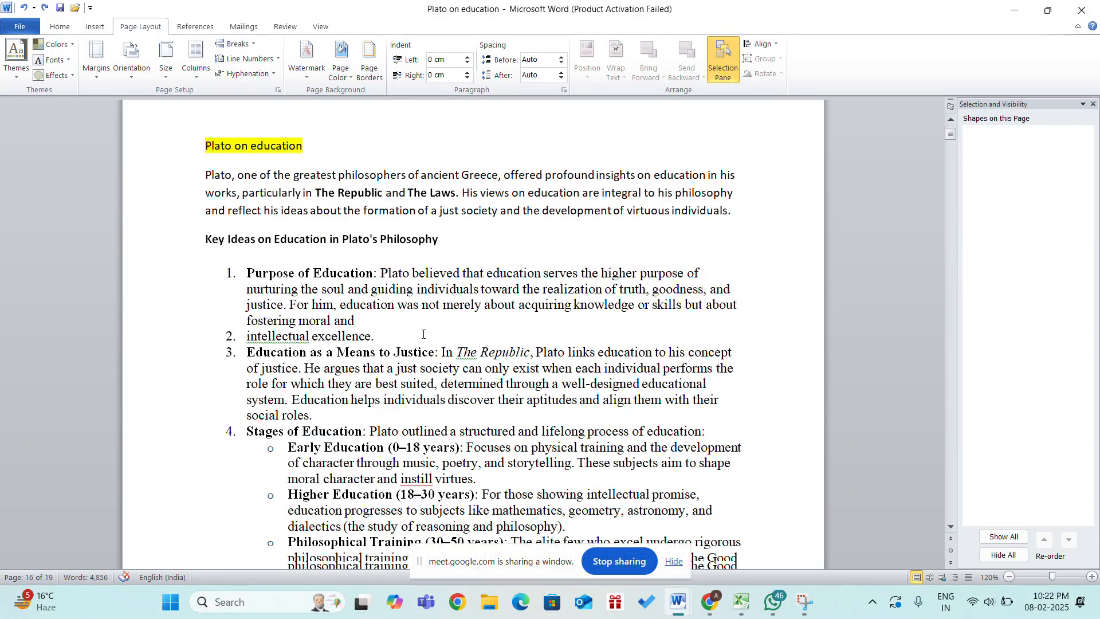
{"action": "scroll", "coordinate": [258, 287], "scroll_direction": "up", "scroll_amount": 1}
{"action": "scroll", "coordinate": [315, 304], "scroll_direction": "down", "scroll_amount": 2}
{"action": "scroll", "coordinate": [423, 333], "scroll_direction": "up", "scroll_amount": 5}
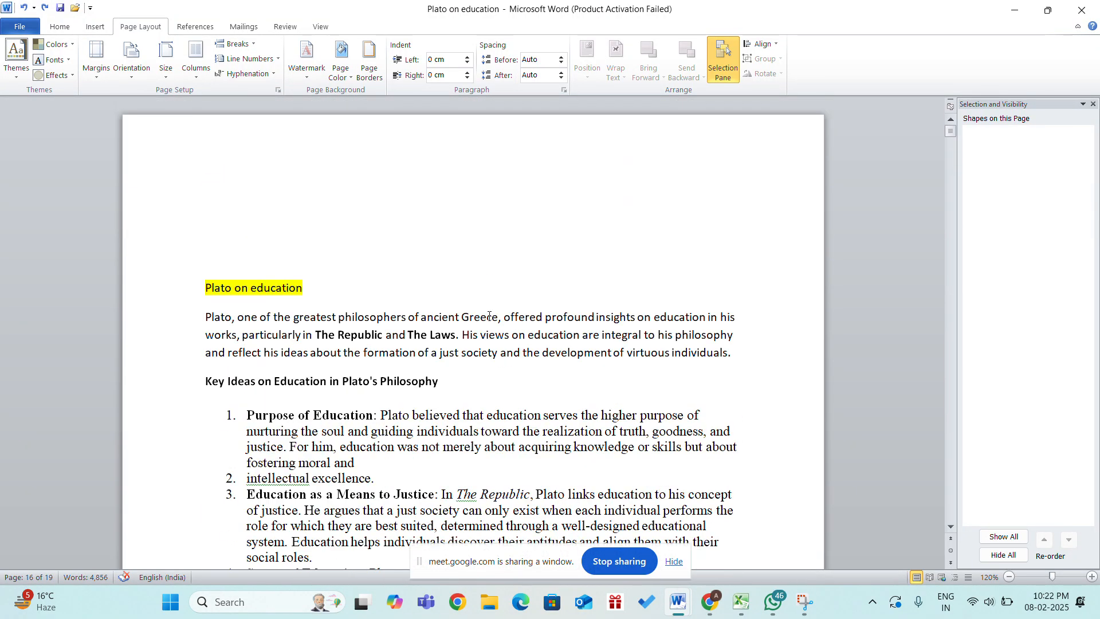
{"action": "left_click", "coordinate": [468, 314]}
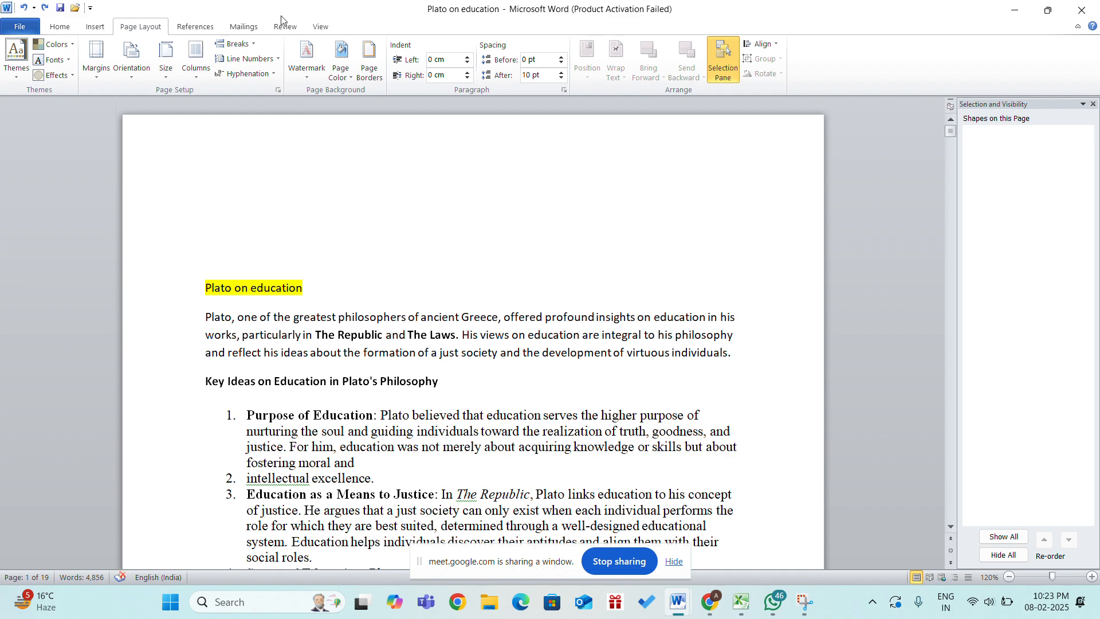
{"action": "left_click", "coordinate": [235, 43]}
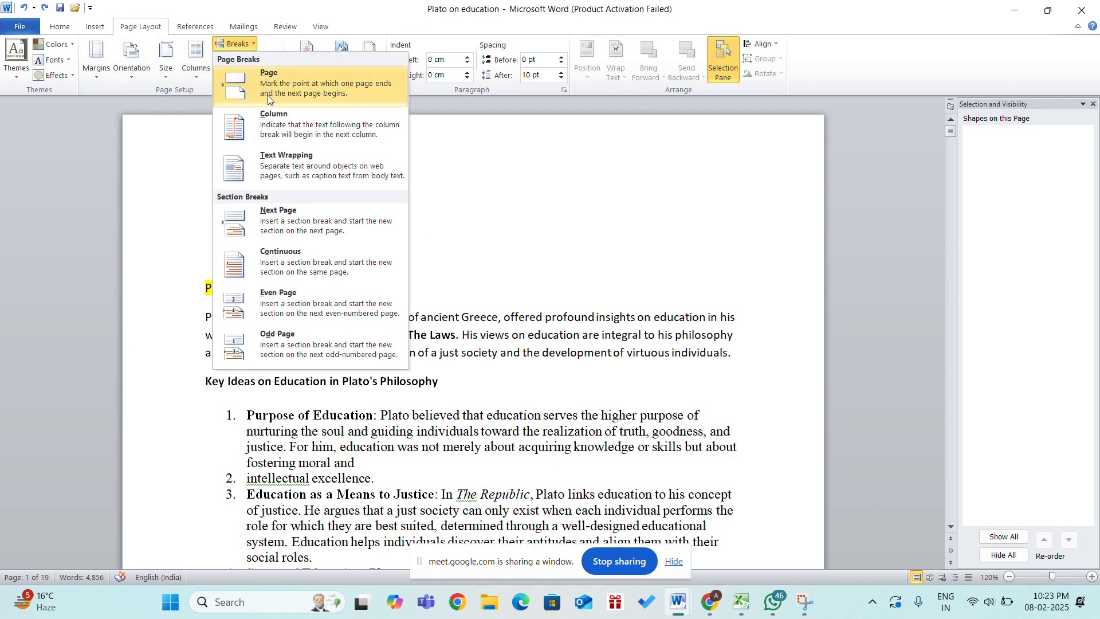
{"action": "left_click", "coordinate": [267, 138]}
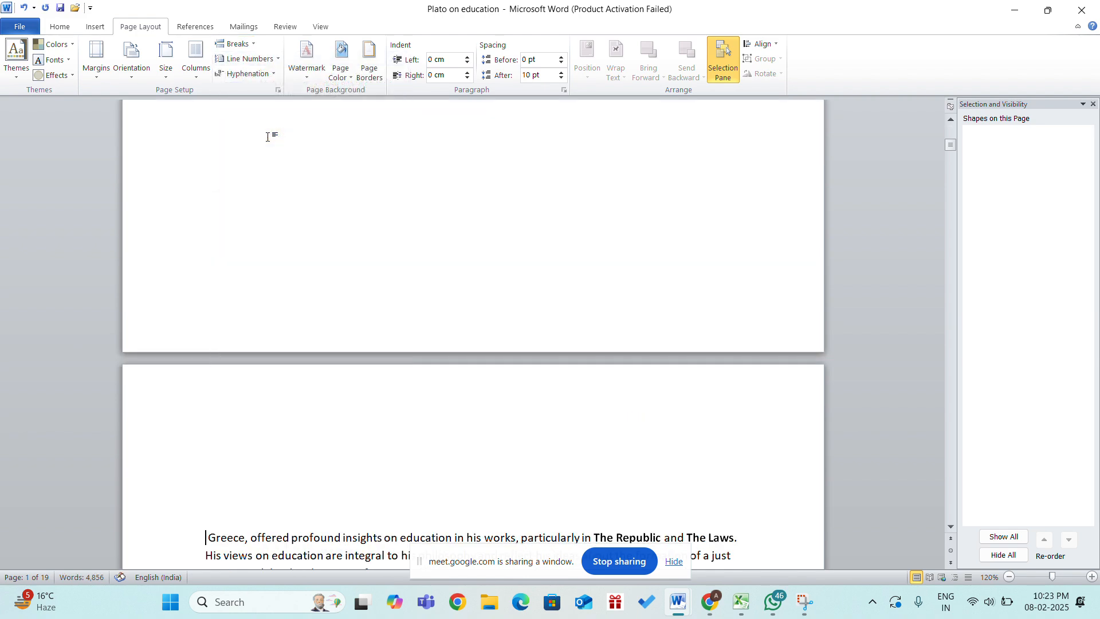
{"action": "scroll", "coordinate": [361, 514], "scroll_direction": "up", "scroll_amount": 10}
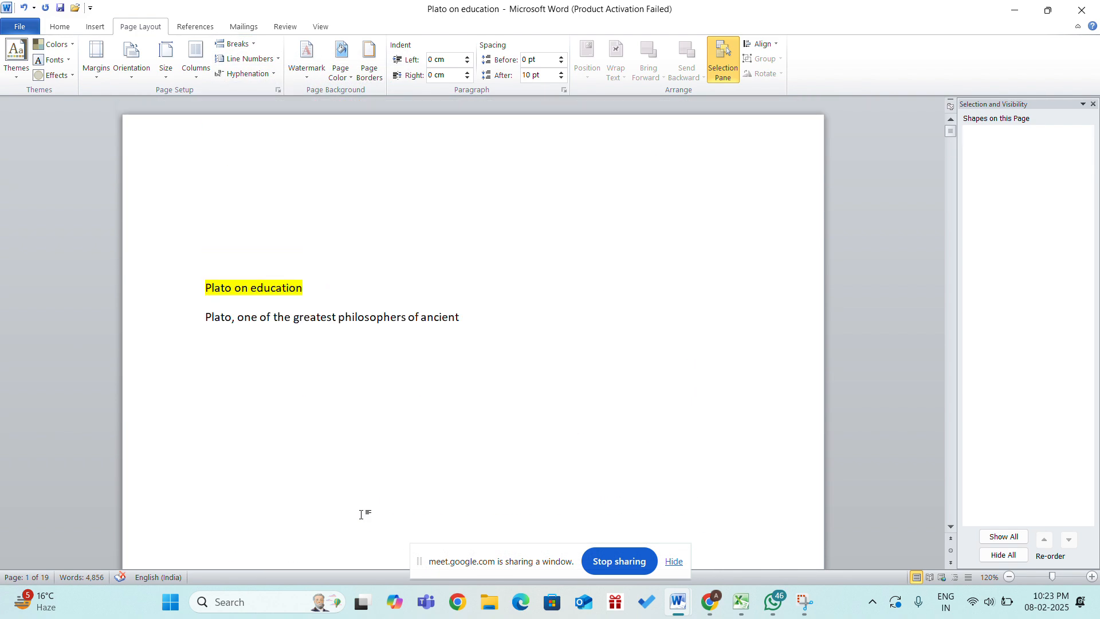
{"action": "scroll", "coordinate": [362, 514], "scroll_direction": "down", "scroll_amount": 10}
{"action": "scroll", "coordinate": [361, 514], "scroll_direction": "up", "scroll_amount": 10}
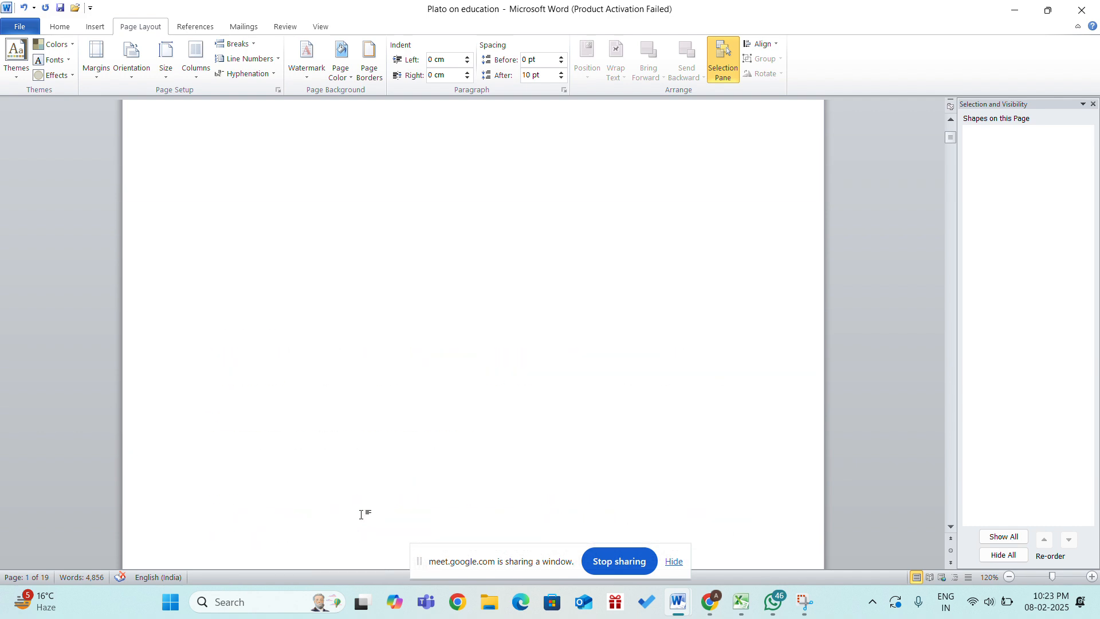
{"action": "scroll", "coordinate": [361, 514], "scroll_direction": "up", "scroll_amount": 3}
Look through the line numbering and break options, and undo the column break in the opening paragraph
{"action": "left_click", "coordinate": [269, 58]}
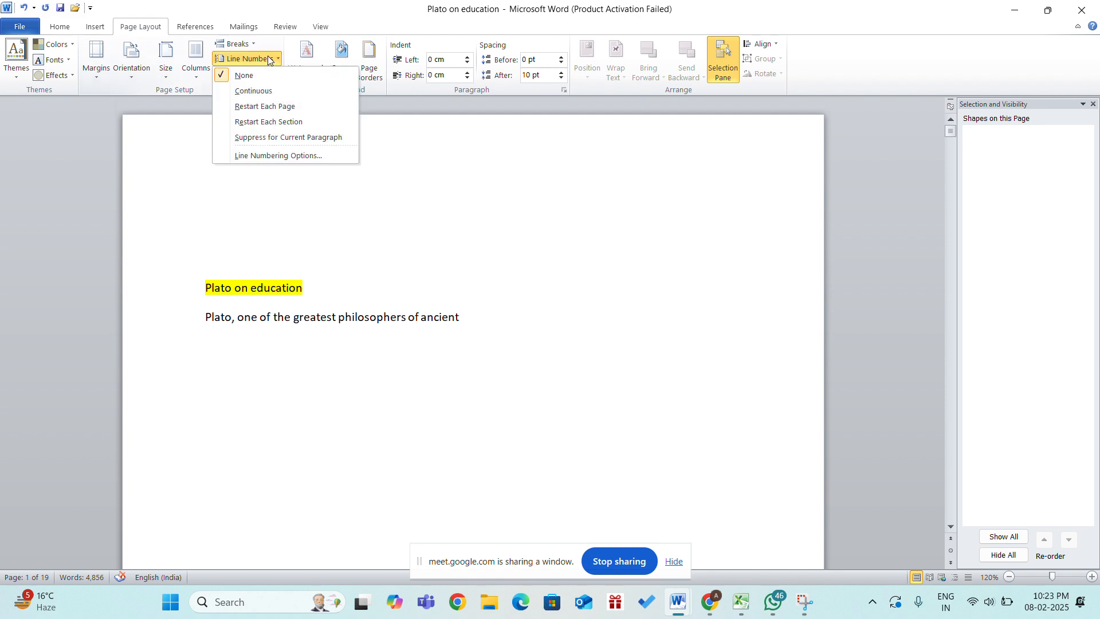
{"action": "left_click", "coordinate": [249, 45]}
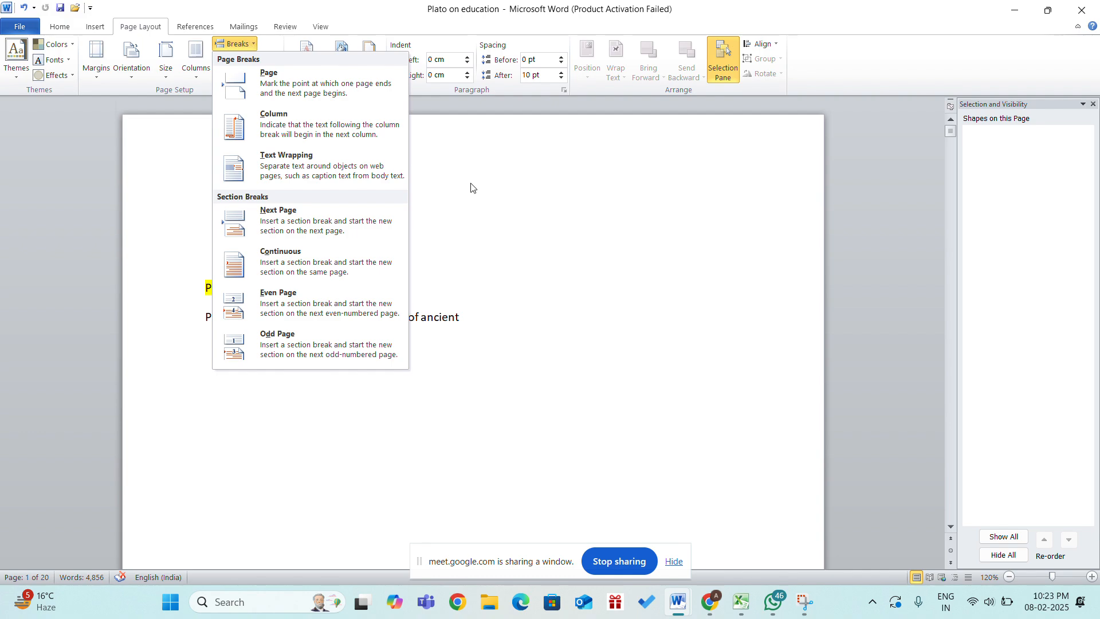
{"action": "scroll", "coordinate": [471, 183], "scroll_direction": "down", "scroll_amount": 3}
{"action": "scroll", "coordinate": [471, 184], "scroll_direction": "down", "scroll_amount": 8}
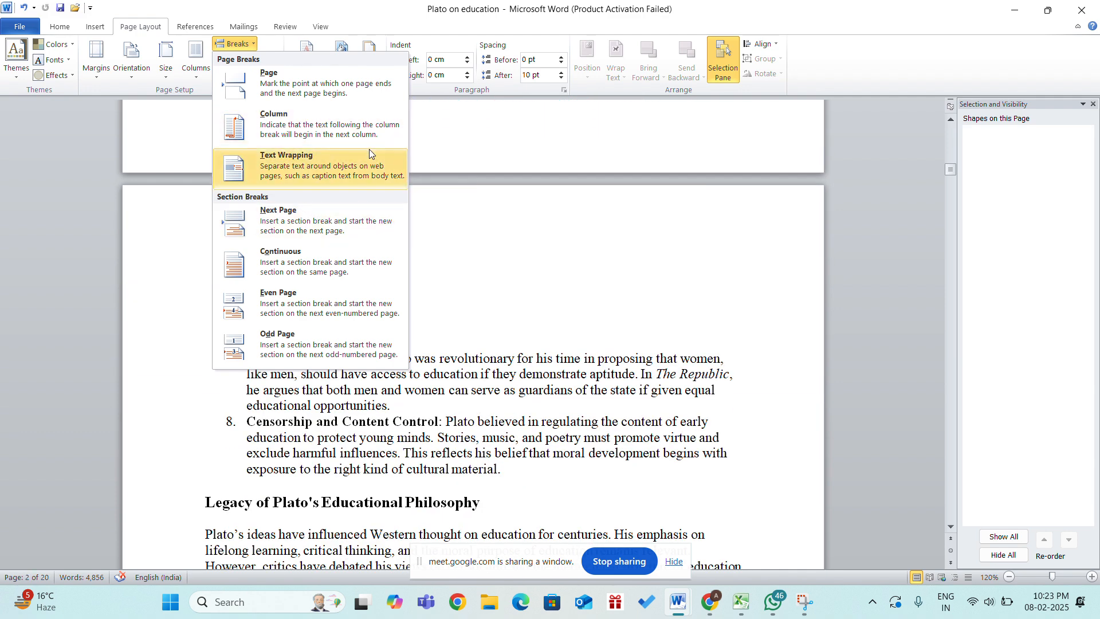
{"action": "left_click", "coordinate": [528, 230]}
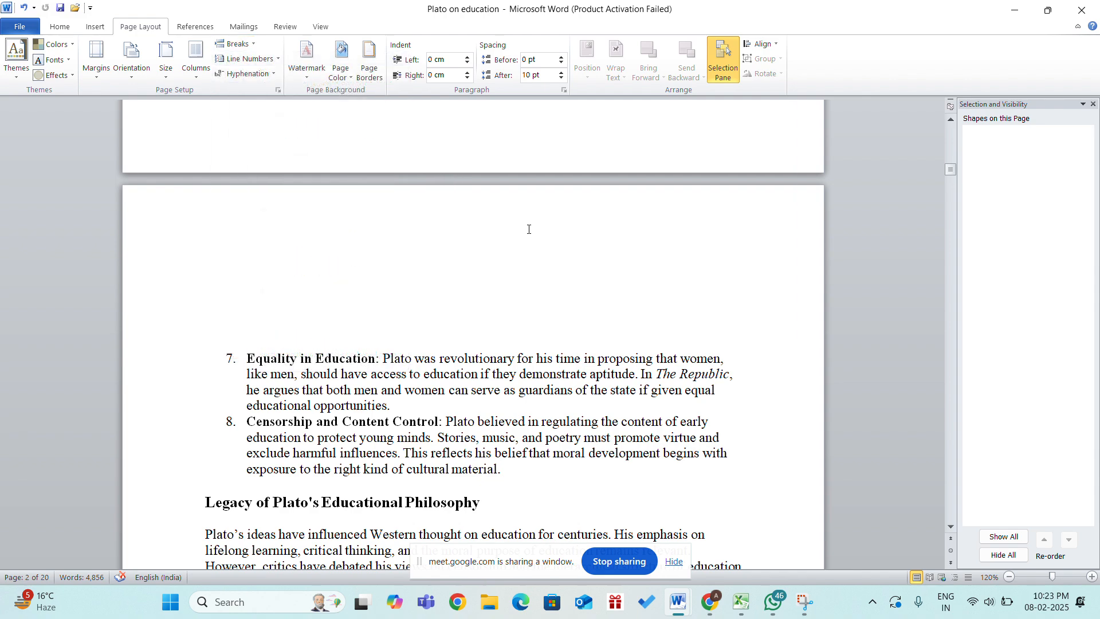
{"action": "scroll", "coordinate": [261, 331], "scroll_direction": "up", "scroll_amount": 15}
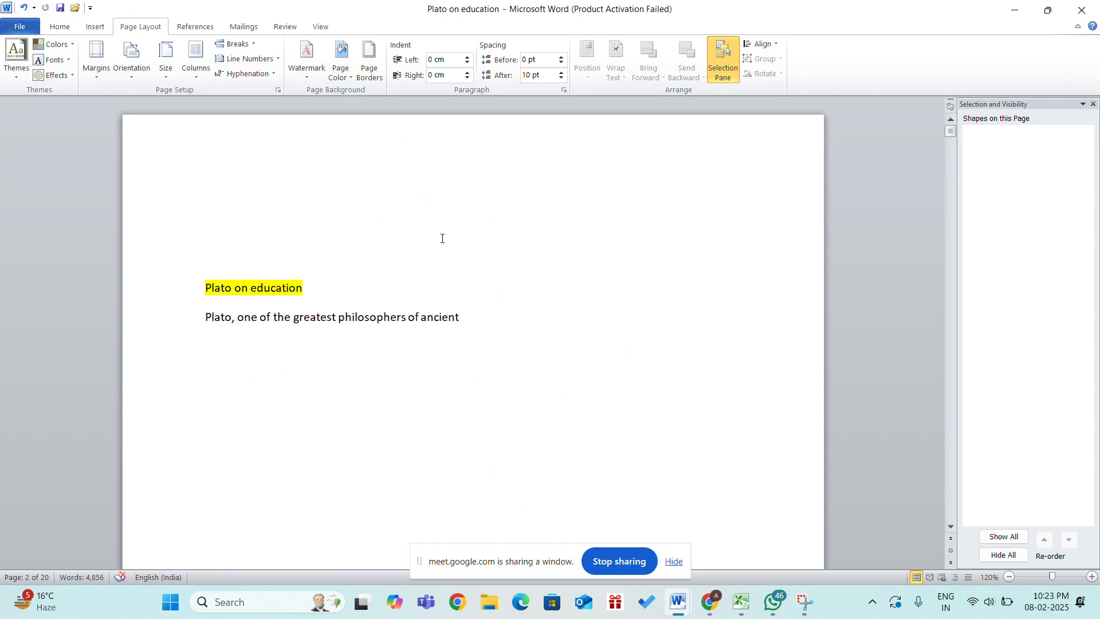
{"action": "key", "text": "ctrl+z"}
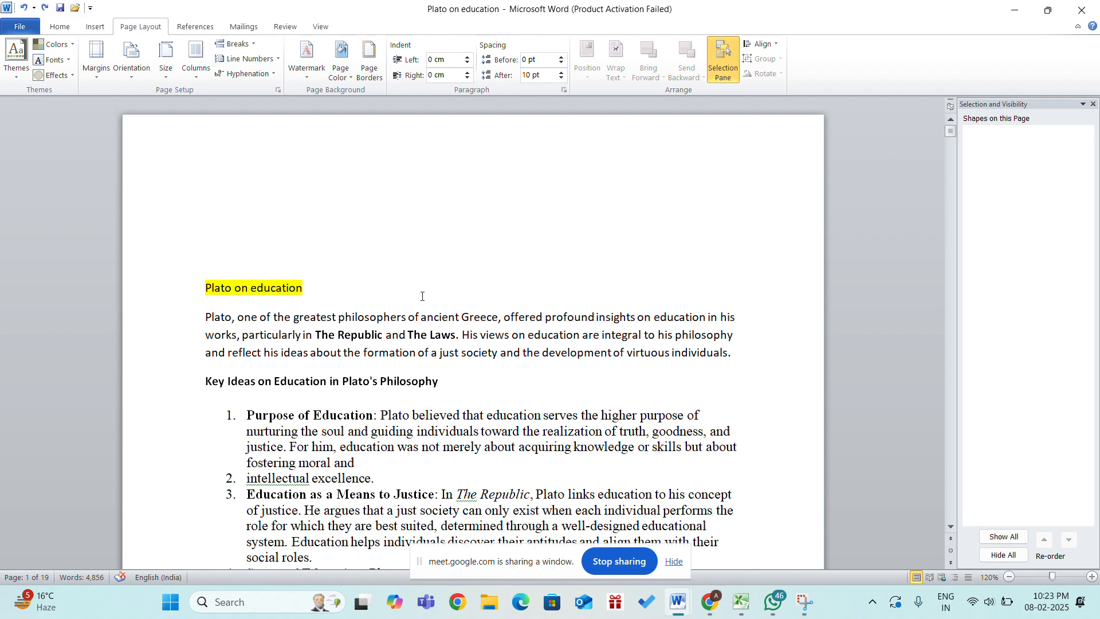
Try a text wrapping break and a paragraph break before "Greece" in the opening paragraph, undoing each one
{"action": "left_click", "coordinate": [231, 44]}
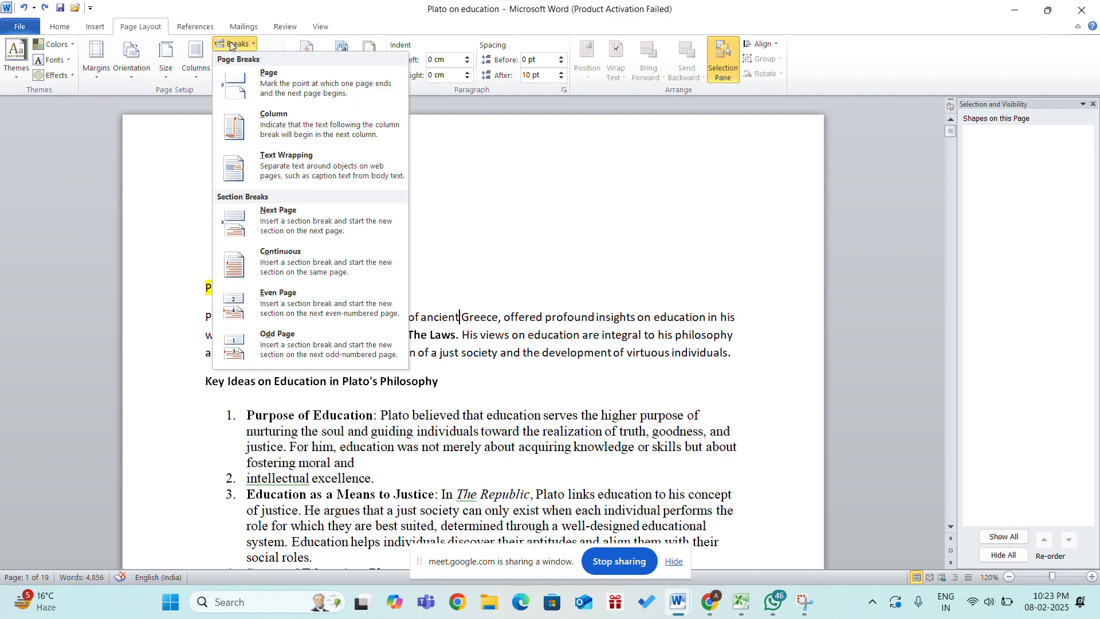
{"action": "left_click", "coordinate": [283, 165]}
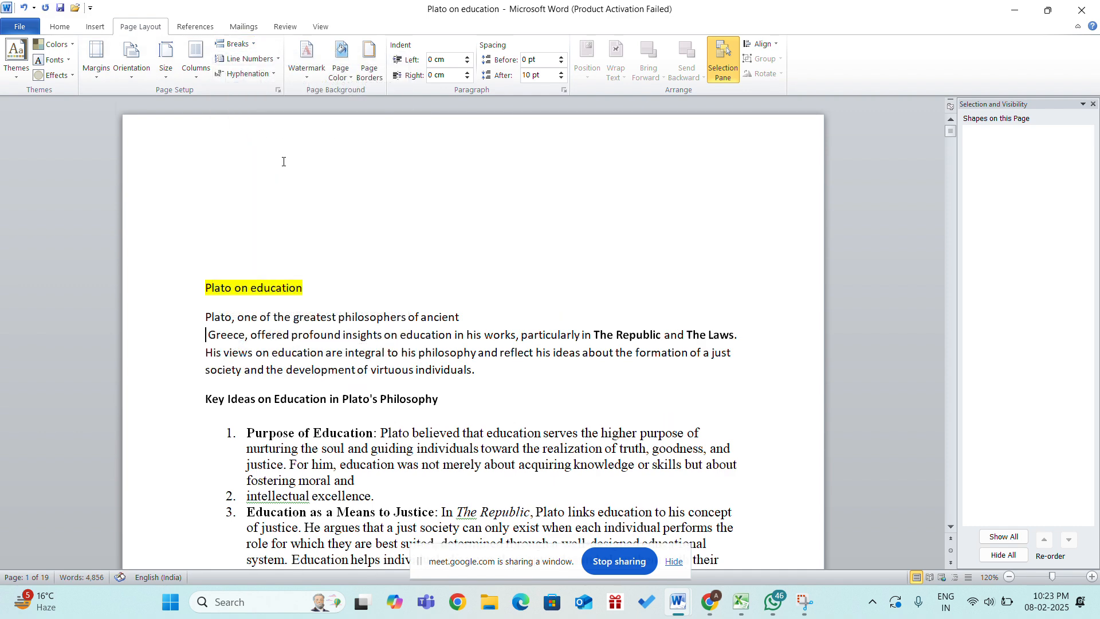
{"action": "key", "text": "ctrl+z"}
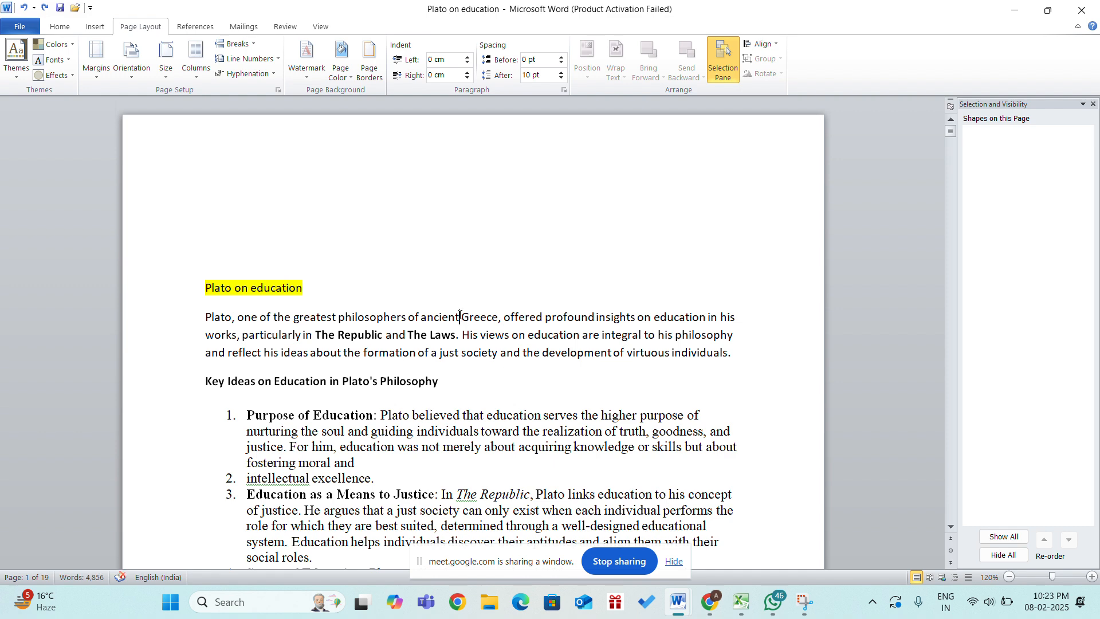
{"action": "key", "text": "Return"}
{"action": "key", "text": "ctrl+z"}
Insert two text wrapping breaks before "Greece" in the opening paragraph and undo both
{"action": "left_click", "coordinate": [250, 52]}
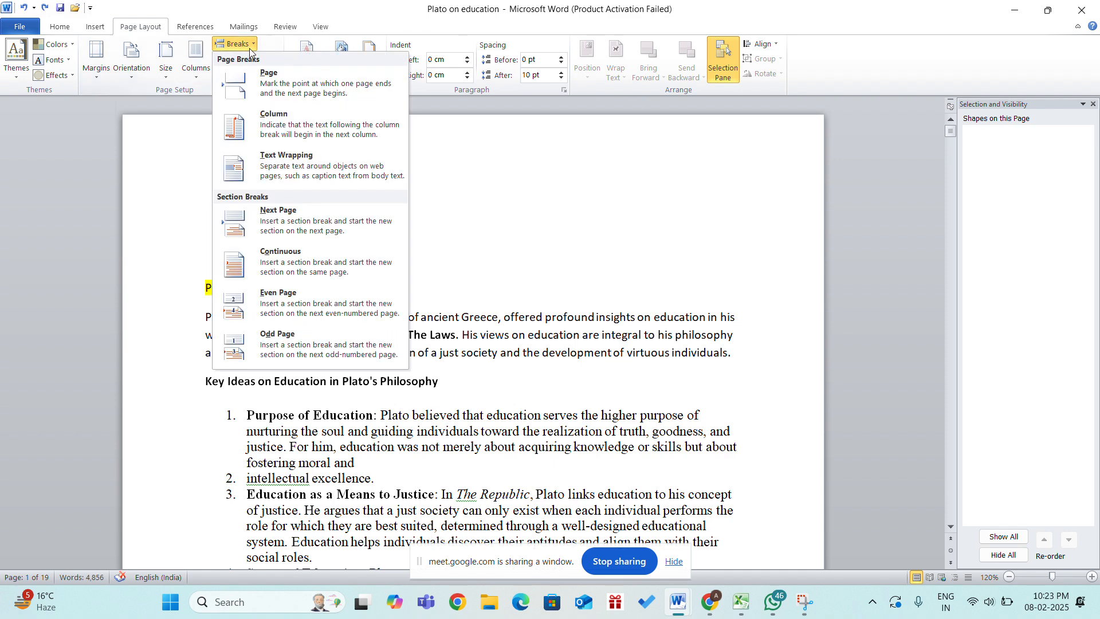
{"action": "left_click", "coordinate": [294, 158]}
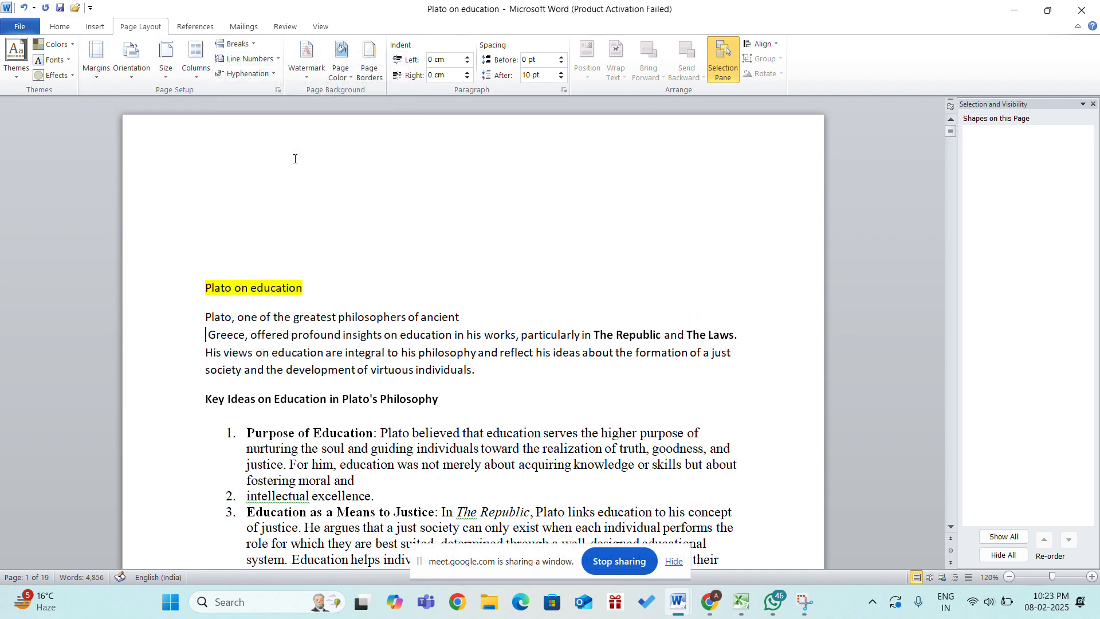
{"action": "left_click", "coordinate": [266, 56]}
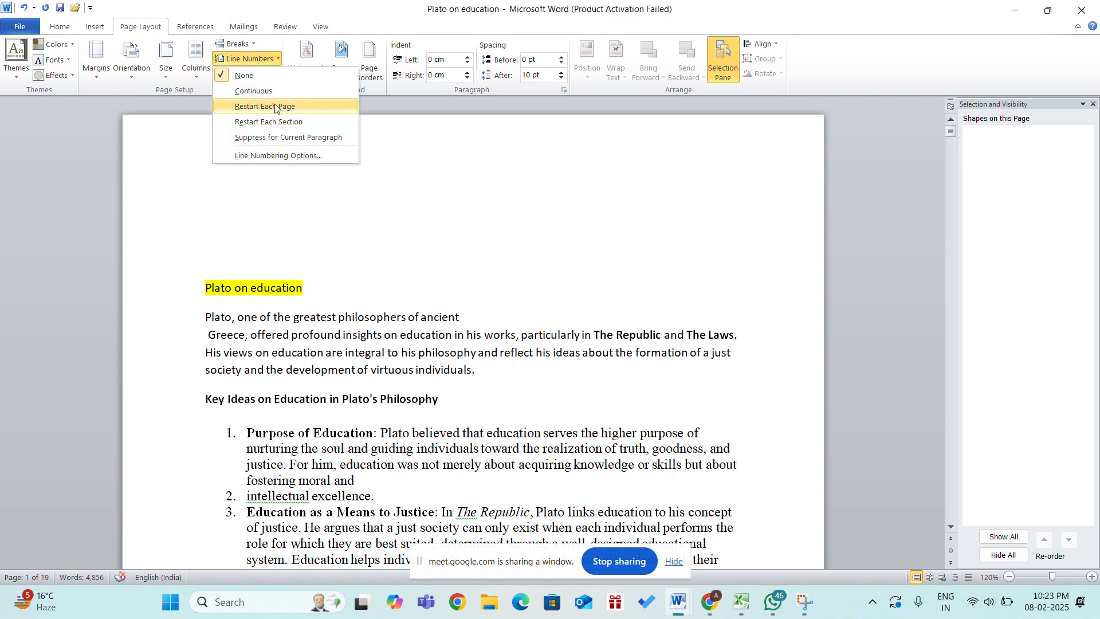
{"action": "left_click", "coordinate": [238, 44]}
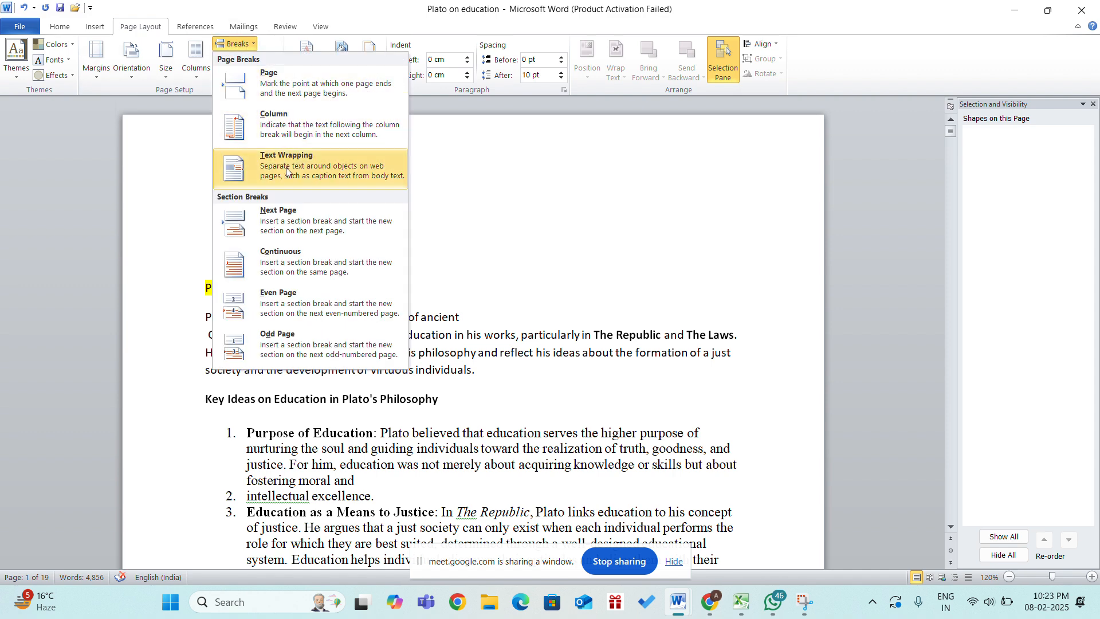
{"action": "left_click", "coordinate": [287, 170]}
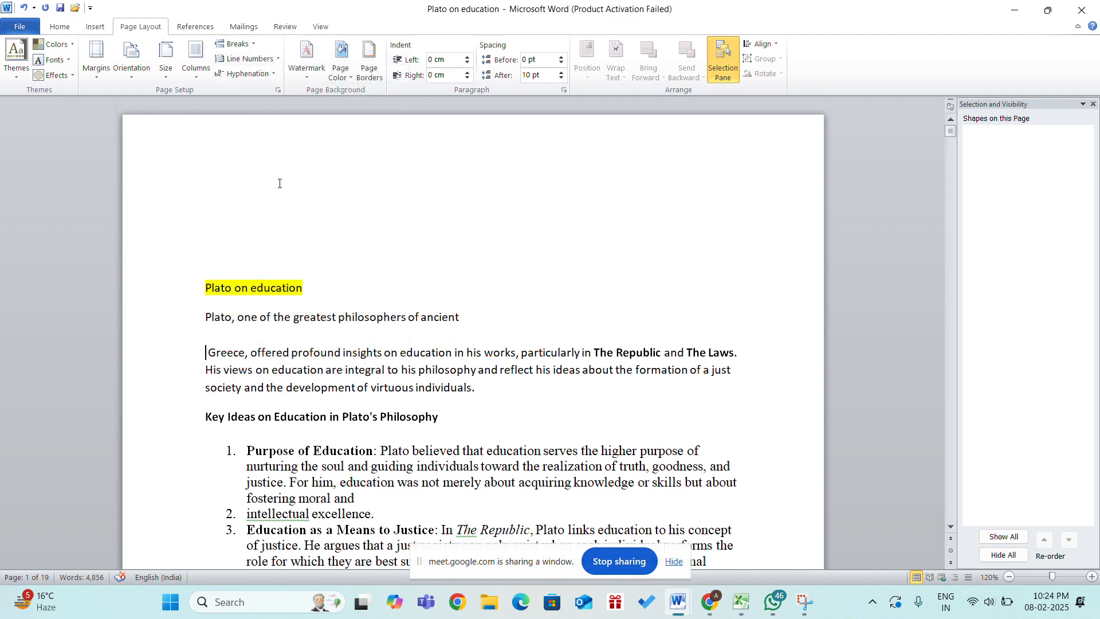
{"action": "key", "text": "ctrl+z"}
{"action": "key", "text": "ctrl+z"}
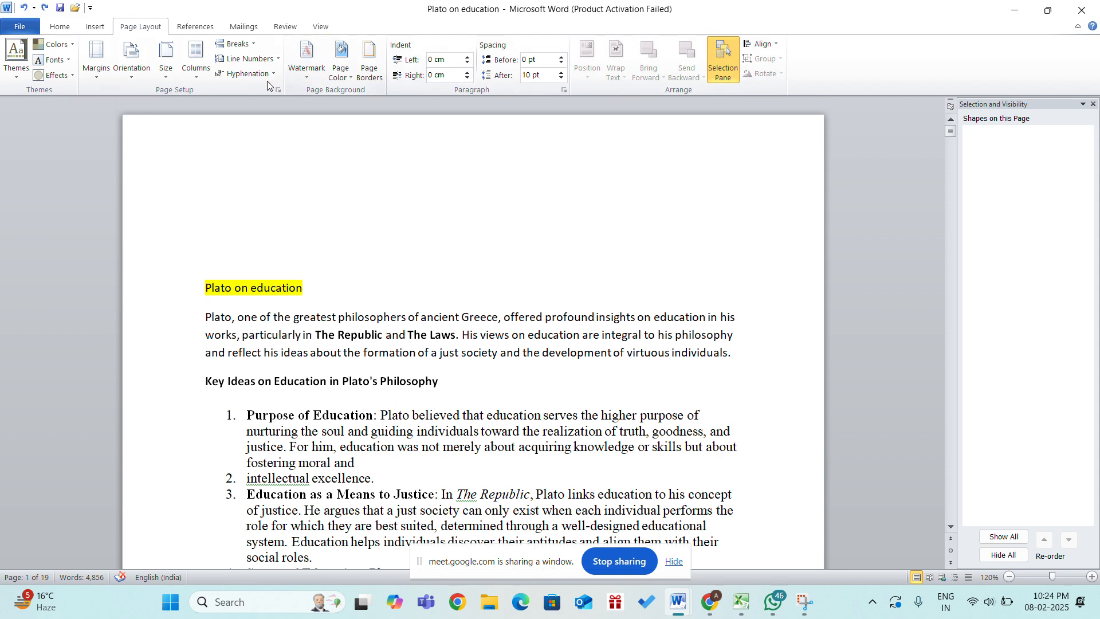
Look through the line numbering options without applying one
{"action": "left_click", "coordinate": [261, 59]}
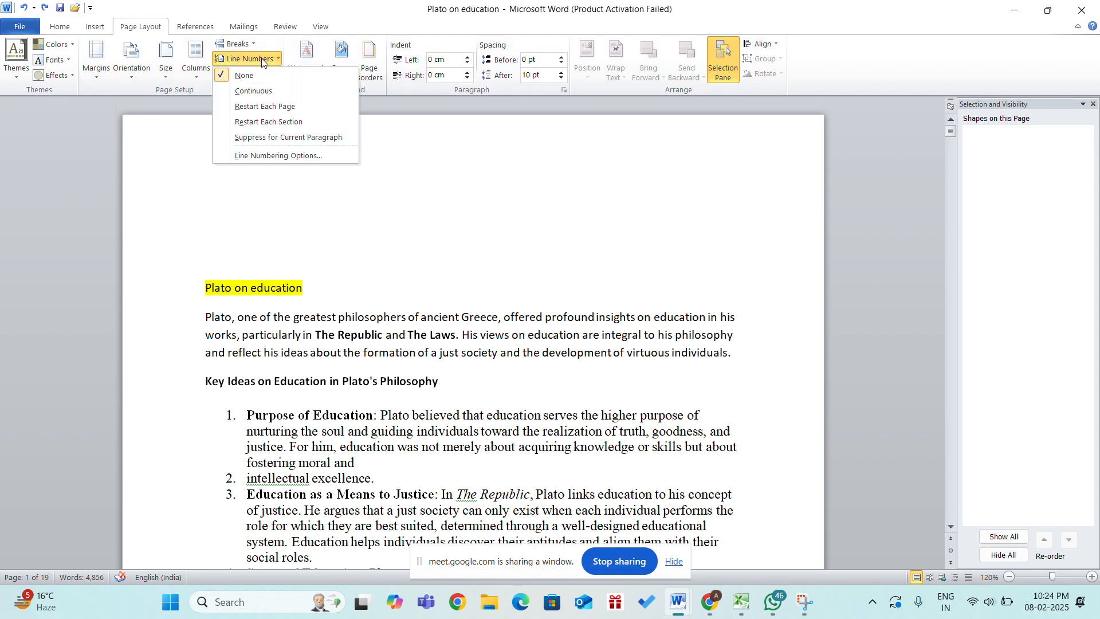
{"action": "left_click", "coordinate": [255, 215]}
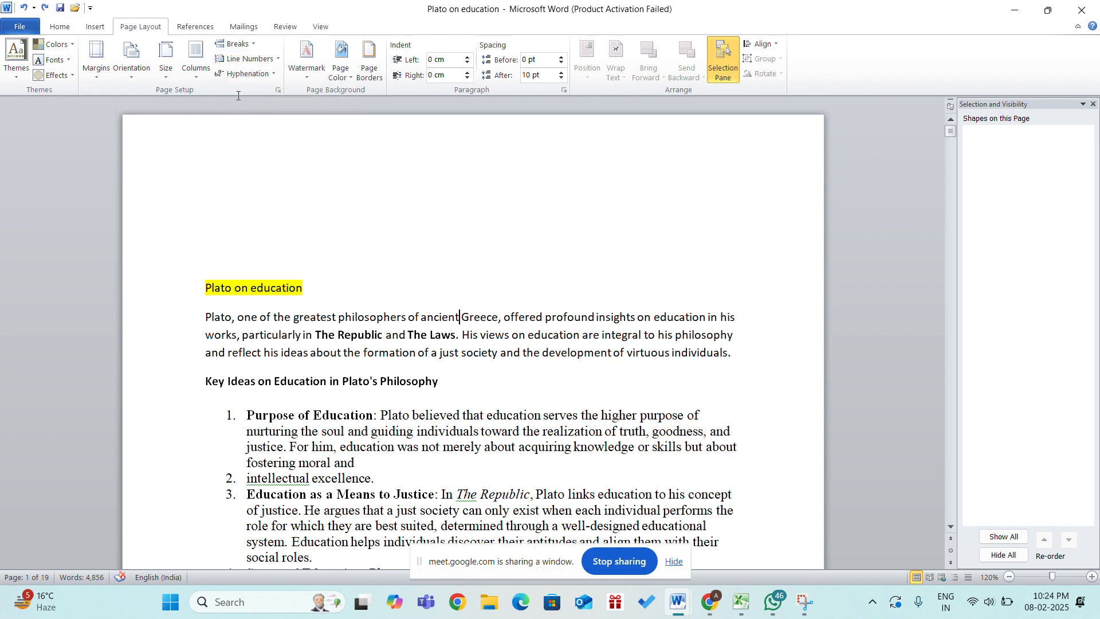
Look through the section break and line numbering options, with the cursor placed before the "Key Ideas on Education in Plato's Philosophy" heading
{"action": "left_click", "coordinate": [235, 44]}
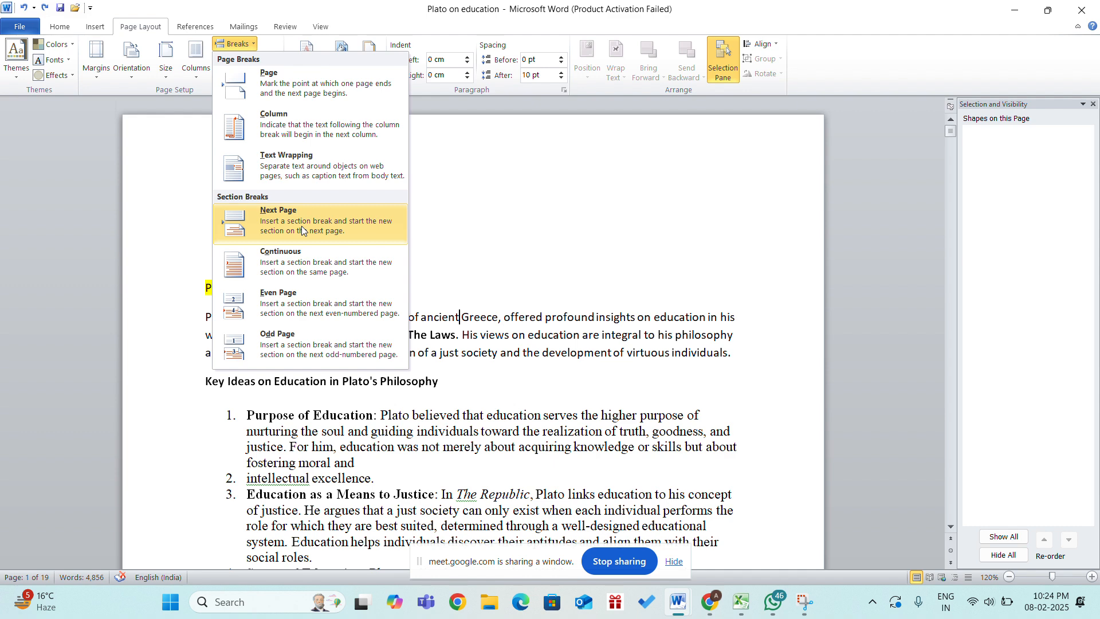
{"action": "left_click", "coordinate": [494, 234]}
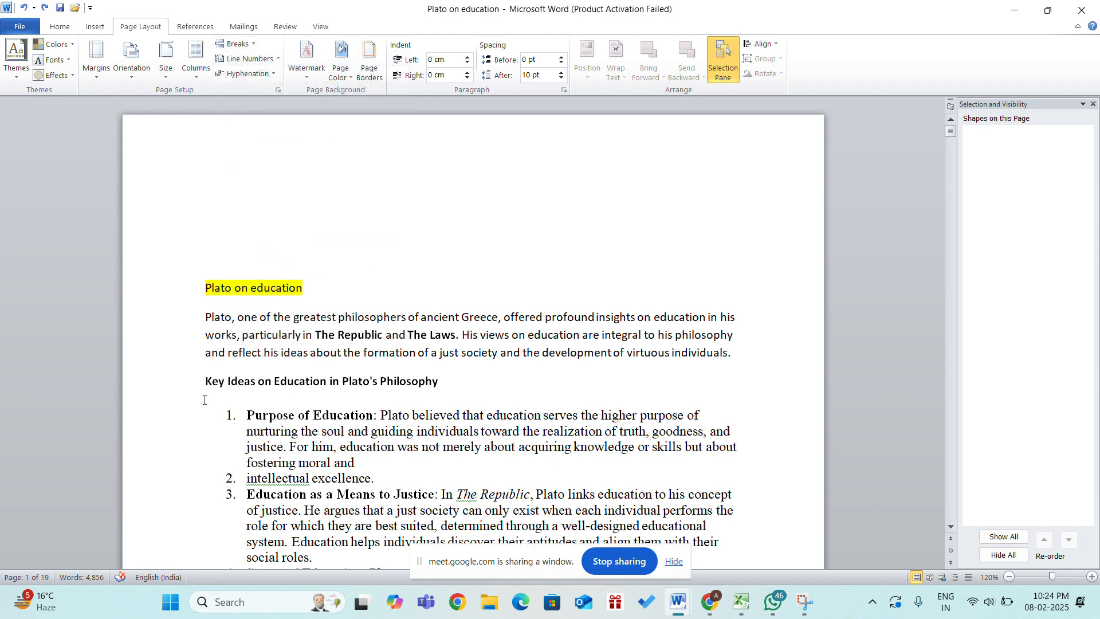
{"action": "mouse_move", "coordinate": [200, 387]}
{"action": "left_mouse_down"}
{"action": "mouse_move", "coordinate": [435, 398]}
{"action": "mouse_move", "coordinate": [372, 479]}
{"action": "mouse_move", "coordinate": [219, 396]}
{"action": "mouse_move", "coordinate": [193, 395]}
{"action": "left_mouse_up"}
{"action": "left_click", "coordinate": [247, 59]}
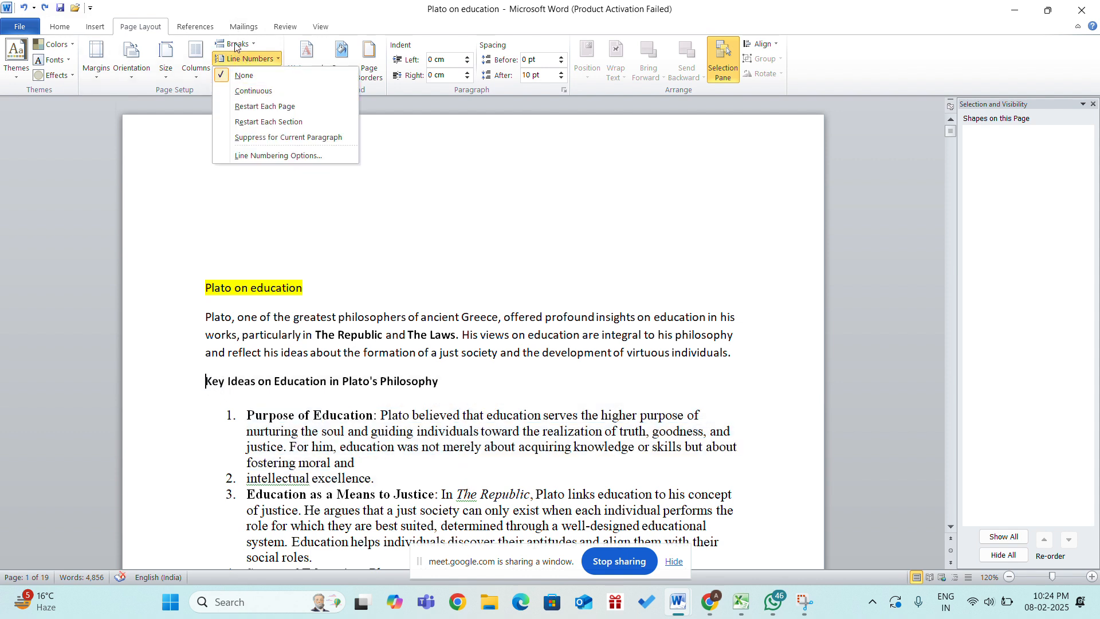
{"action": "left_click", "coordinate": [236, 44]}
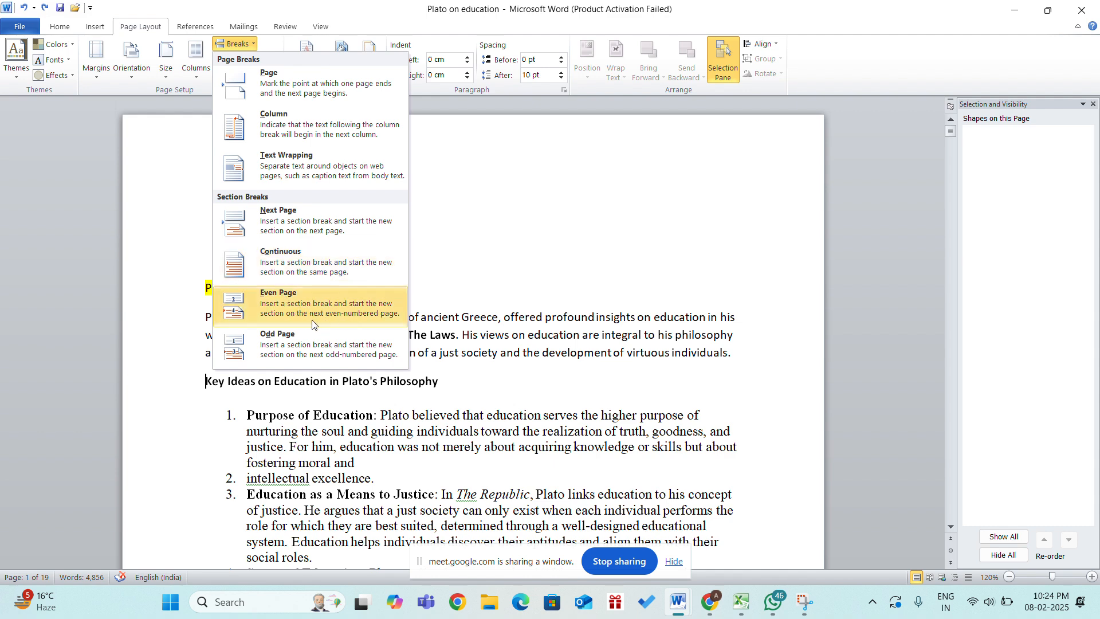
{"action": "left_click", "coordinate": [466, 295]}
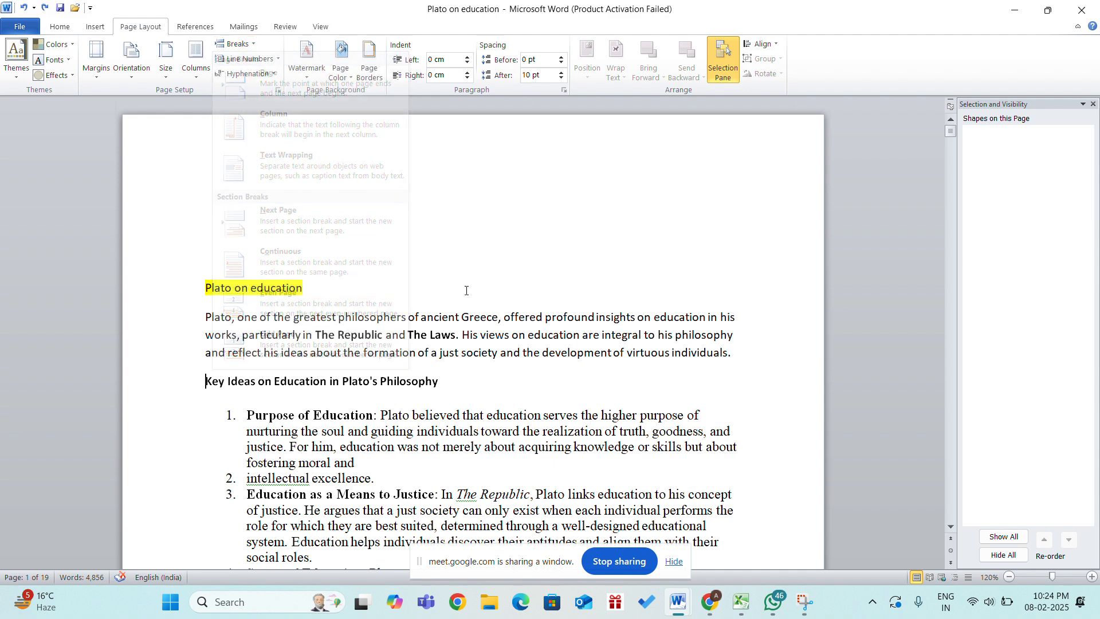
Insert an Even Page section break before the "Key Ideas on Education in Plato's Philosophy" heading, review the pages, and undo it
{"action": "left_click", "coordinate": [247, 50]}
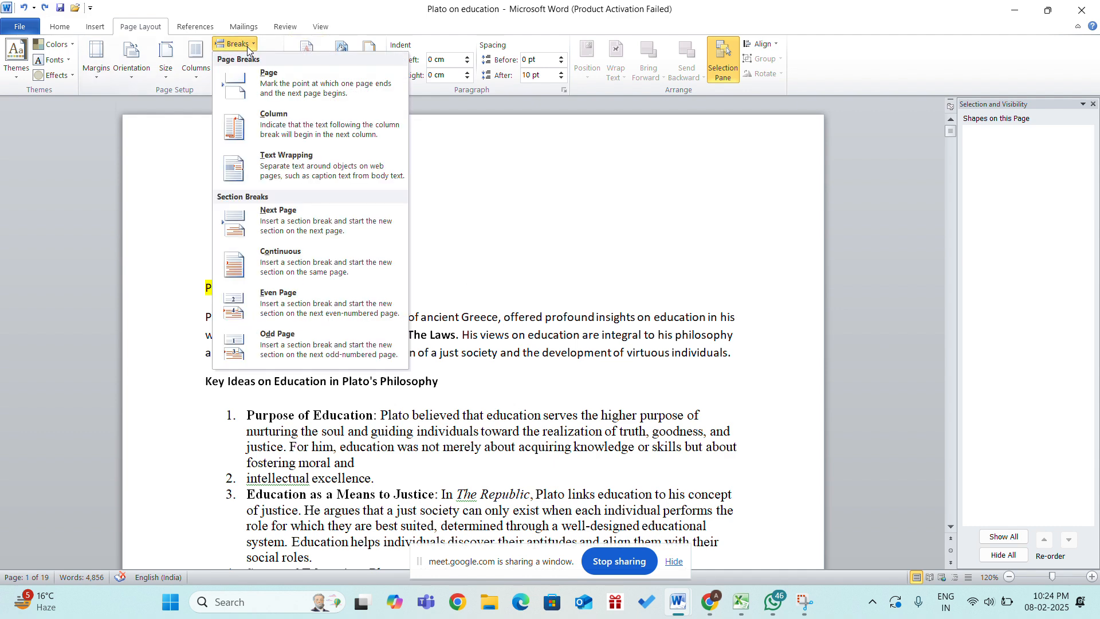
{"action": "left_click", "coordinate": [287, 304]}
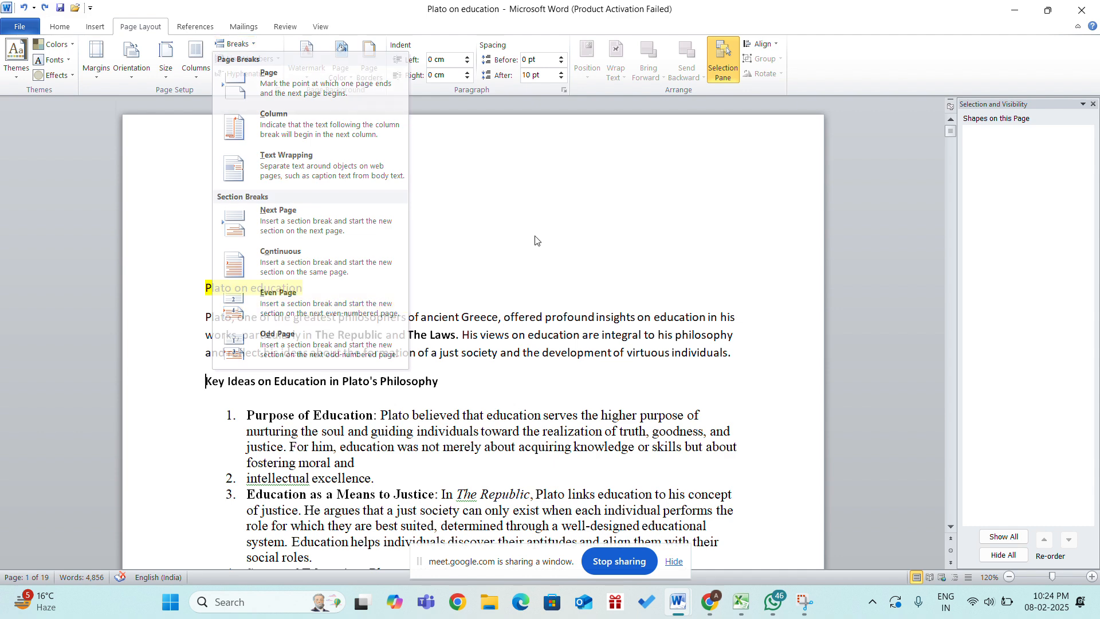
{"action": "scroll", "coordinate": [535, 236], "scroll_direction": "down", "scroll_amount": 1}
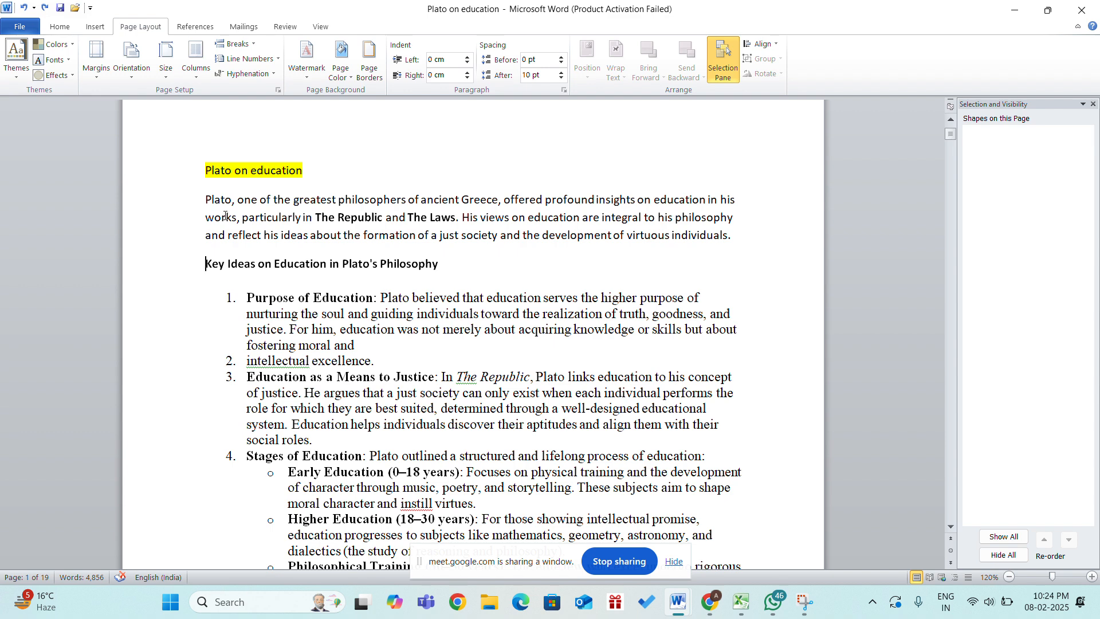
{"action": "left_click", "coordinate": [236, 43]}
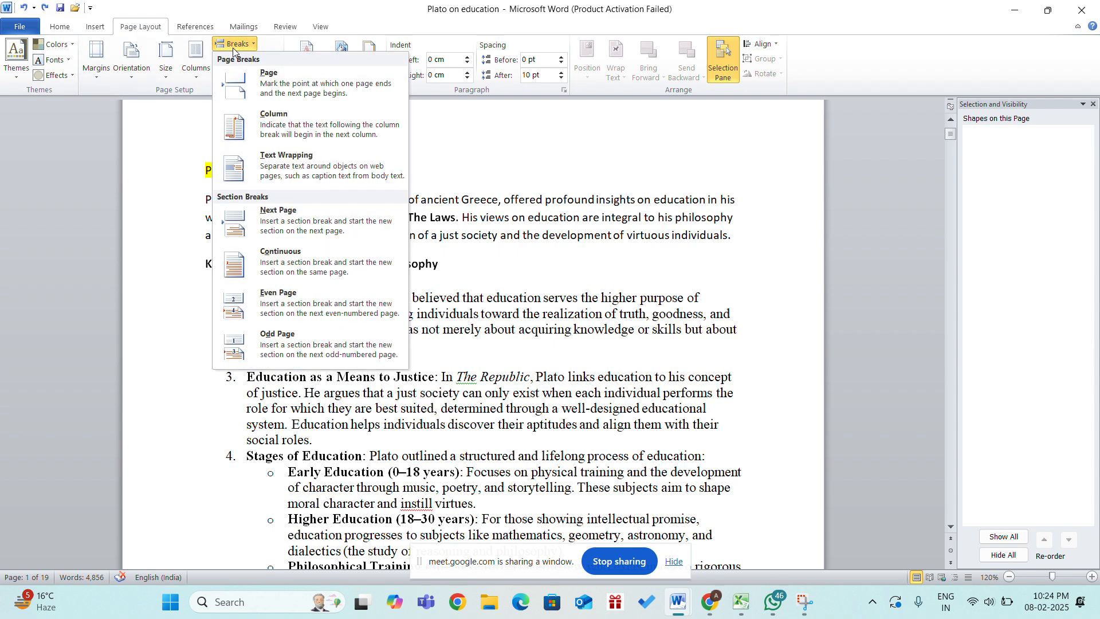
{"action": "left_click", "coordinate": [274, 296]}
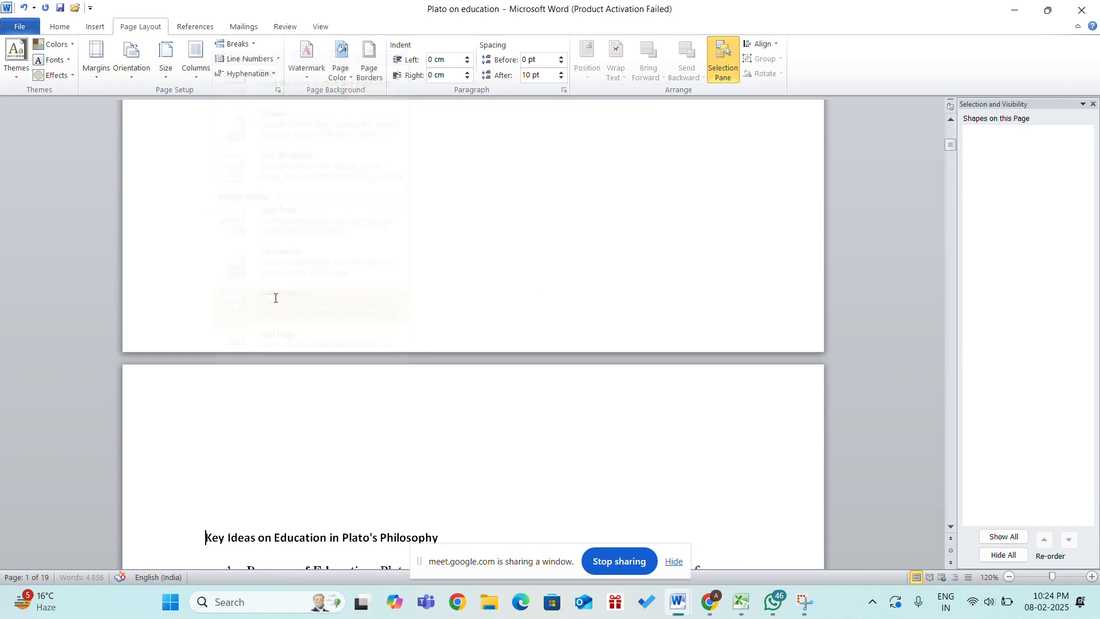
{"action": "scroll", "coordinate": [494, 241], "scroll_direction": "down", "scroll_amount": 10}
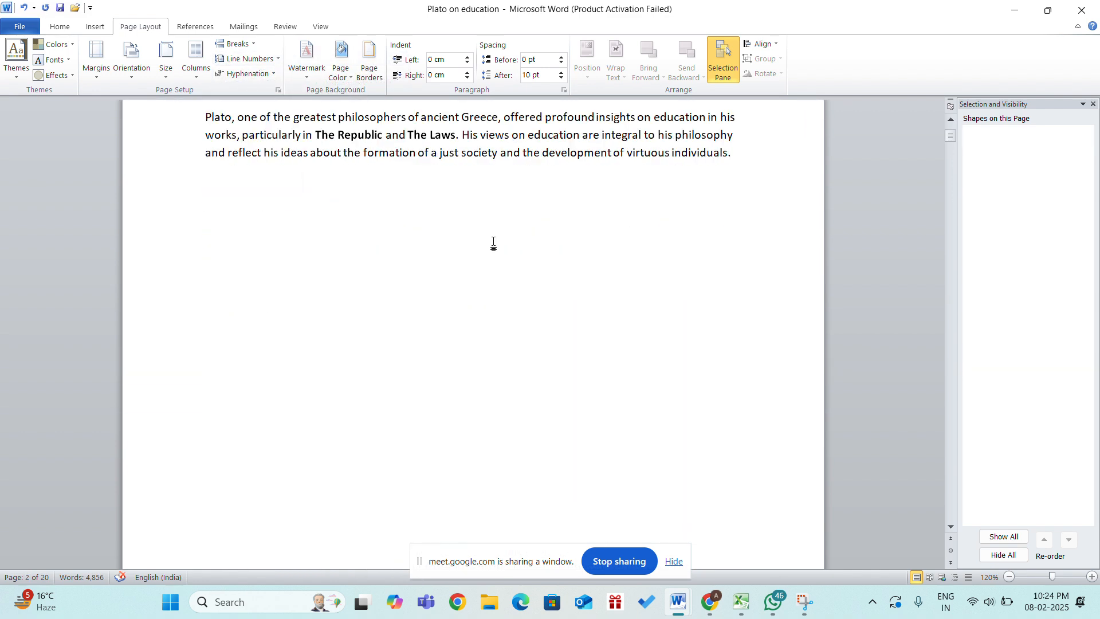
{"action": "scroll", "coordinate": [494, 241], "scroll_direction": "down", "scroll_amount": 3}
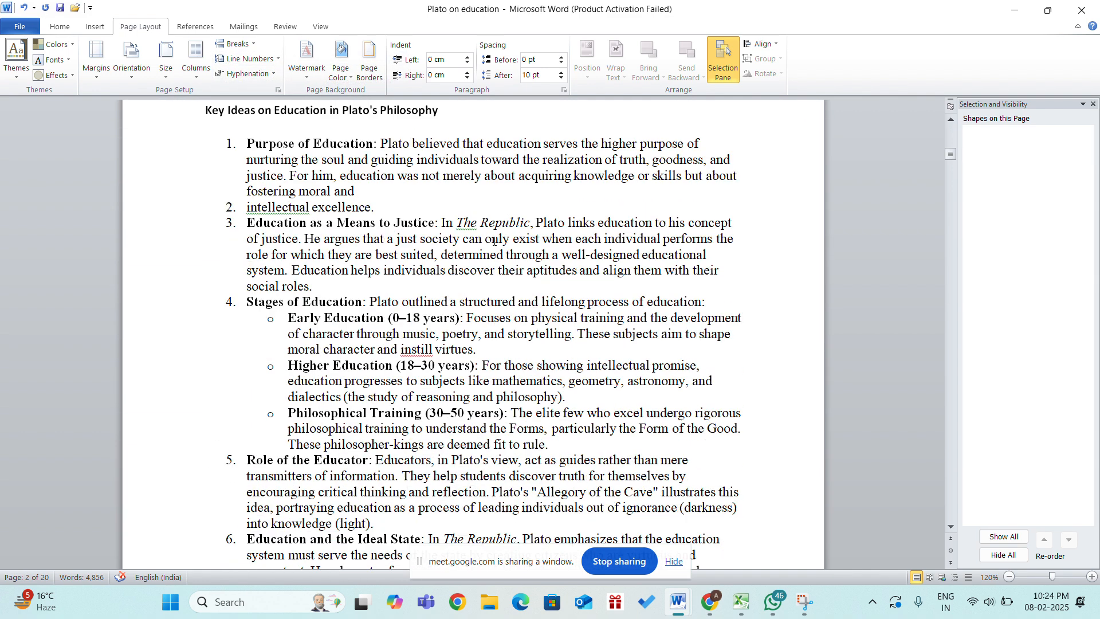
{"action": "scroll", "coordinate": [495, 241], "scroll_direction": "up", "scroll_amount": 10}
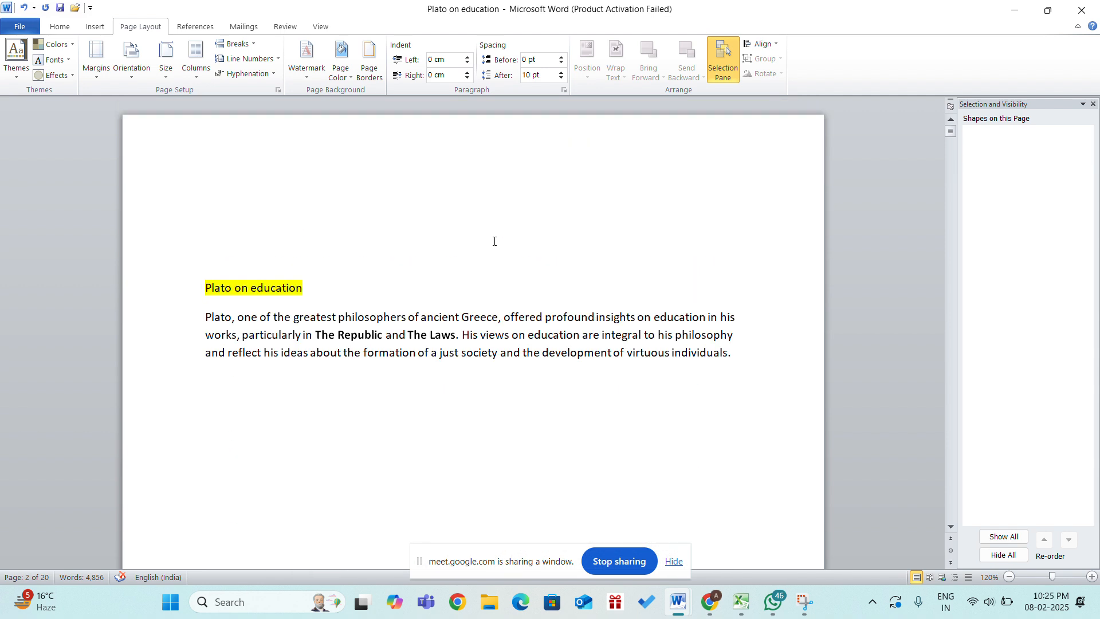
{"action": "key", "text": "ctrl+z"}
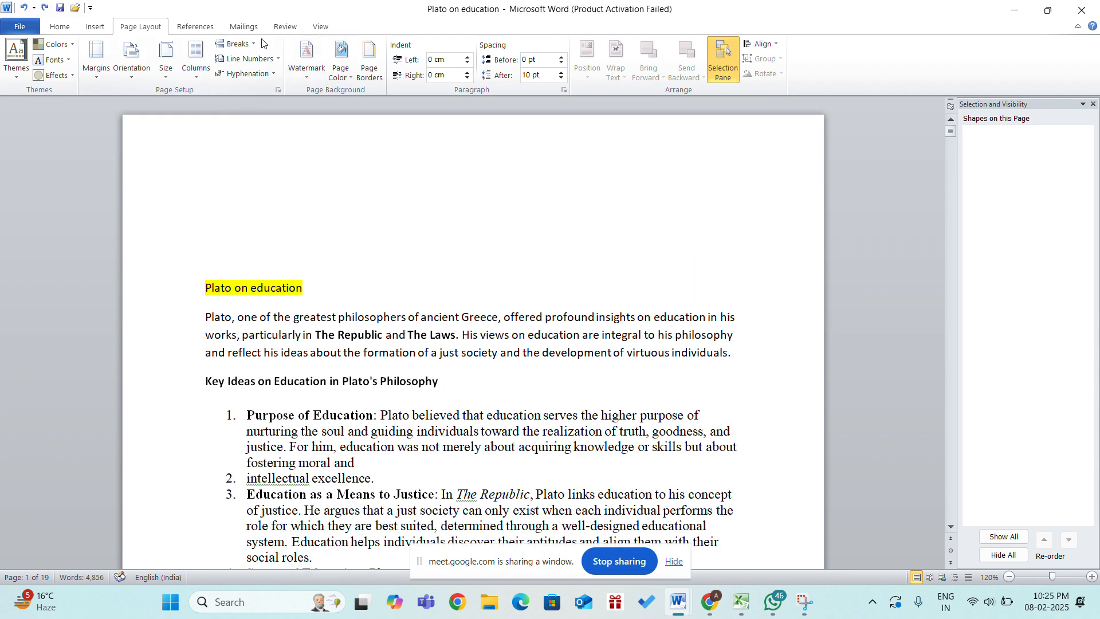
Try an Odd Page section break before the "Key Ideas" heading, check the following pages, and undo the break
{"action": "left_click", "coordinate": [255, 44]}
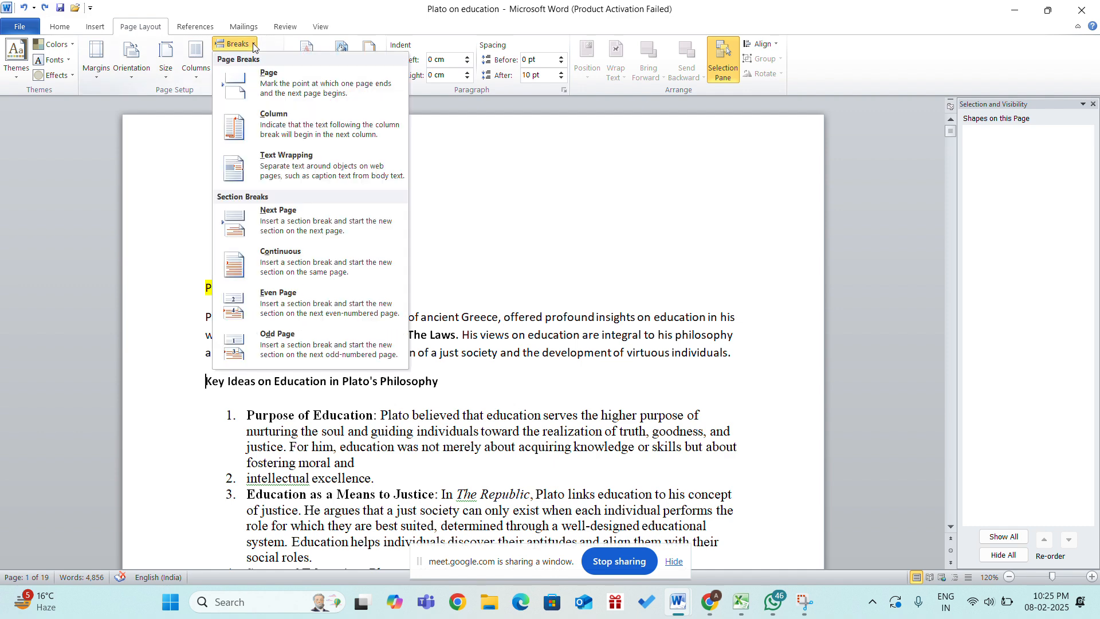
{"action": "left_click", "coordinate": [277, 347]}
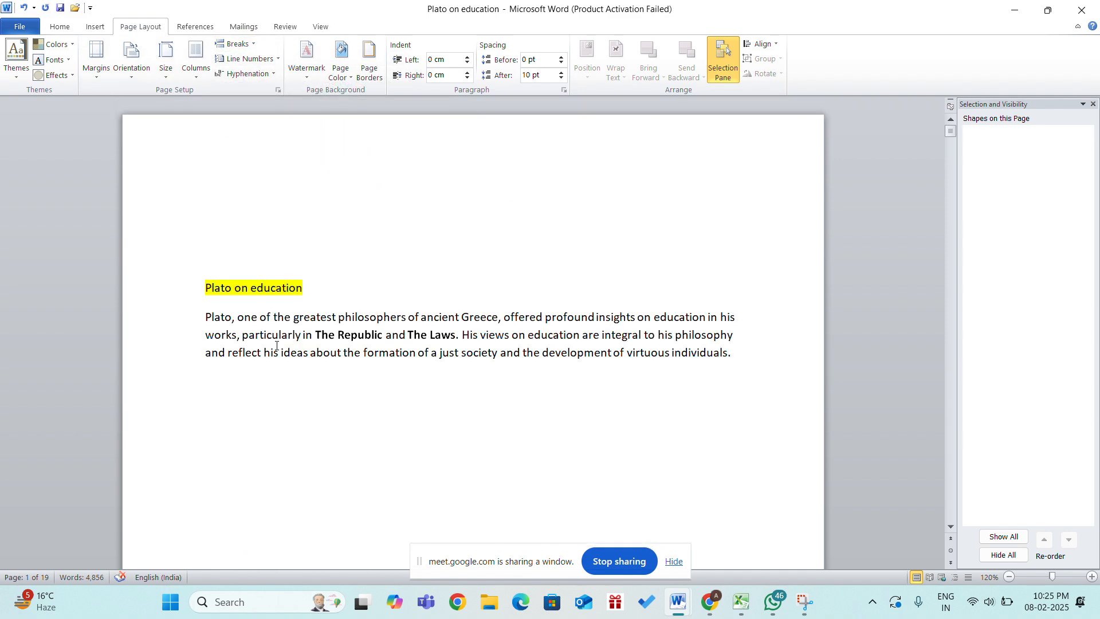
{"action": "scroll", "coordinate": [277, 346], "scroll_direction": "down", "scroll_amount": 20}
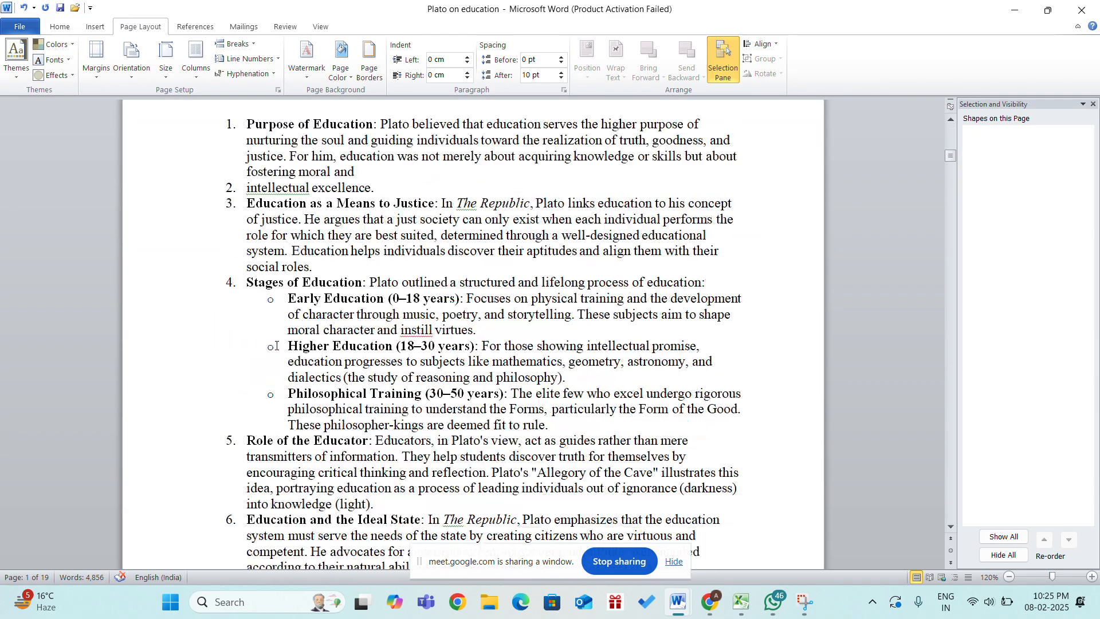
{"action": "scroll", "coordinate": [277, 345], "scroll_direction": "down", "scroll_amount": 15}
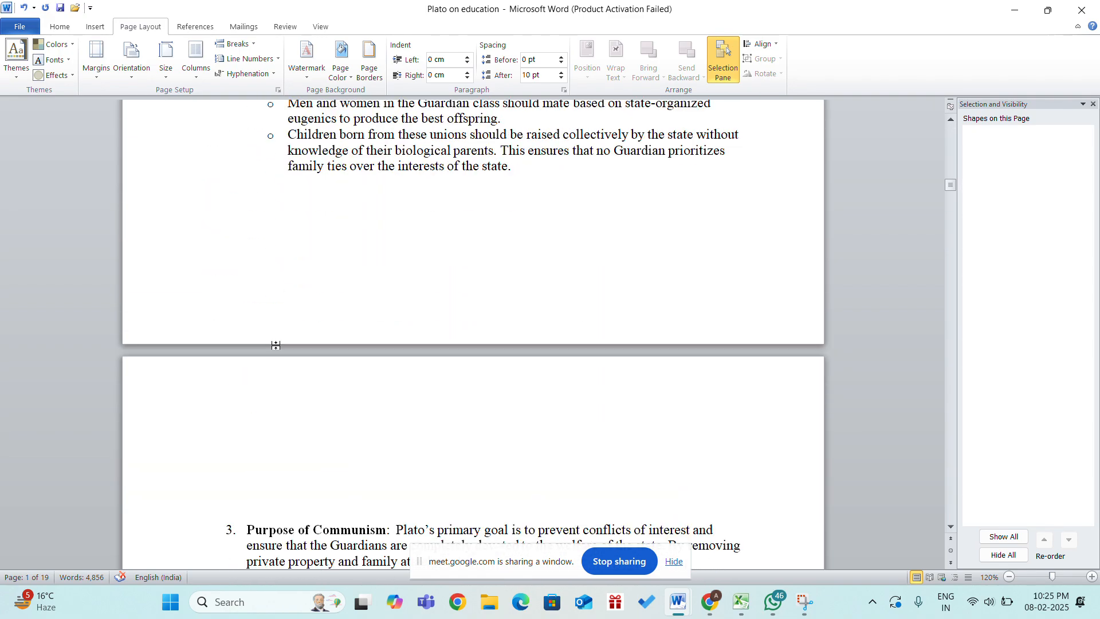
{"action": "scroll", "coordinate": [277, 345], "scroll_direction": "up", "scroll_amount": 20}
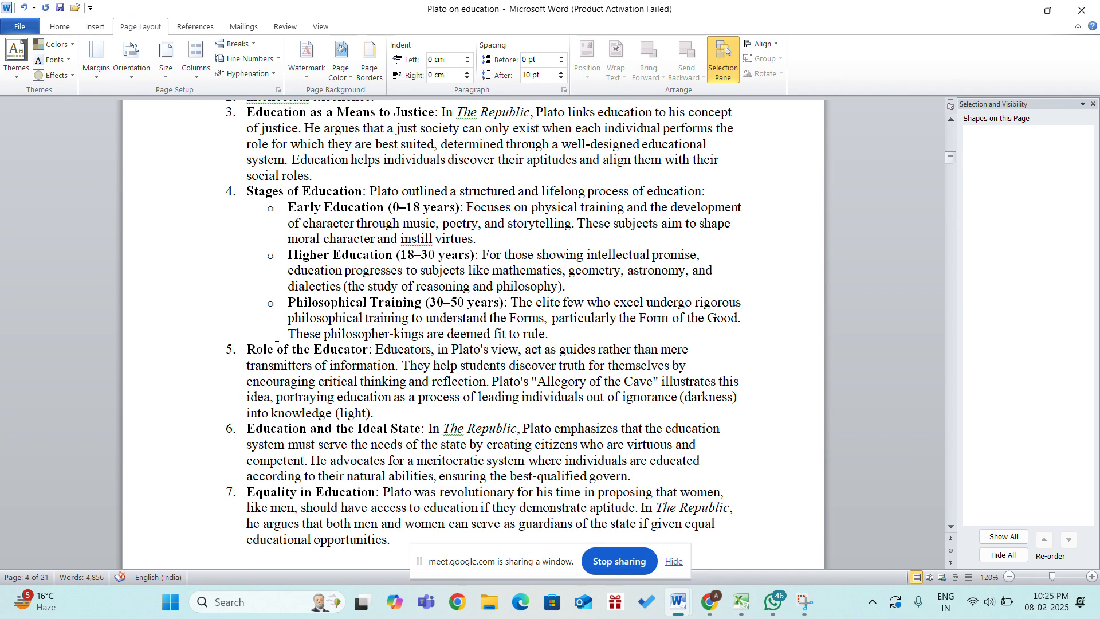
{"action": "scroll", "coordinate": [276, 346], "scroll_direction": "down", "scroll_amount": 3}
{"action": "scroll", "coordinate": [276, 345], "scroll_direction": "down", "scroll_amount": 9}
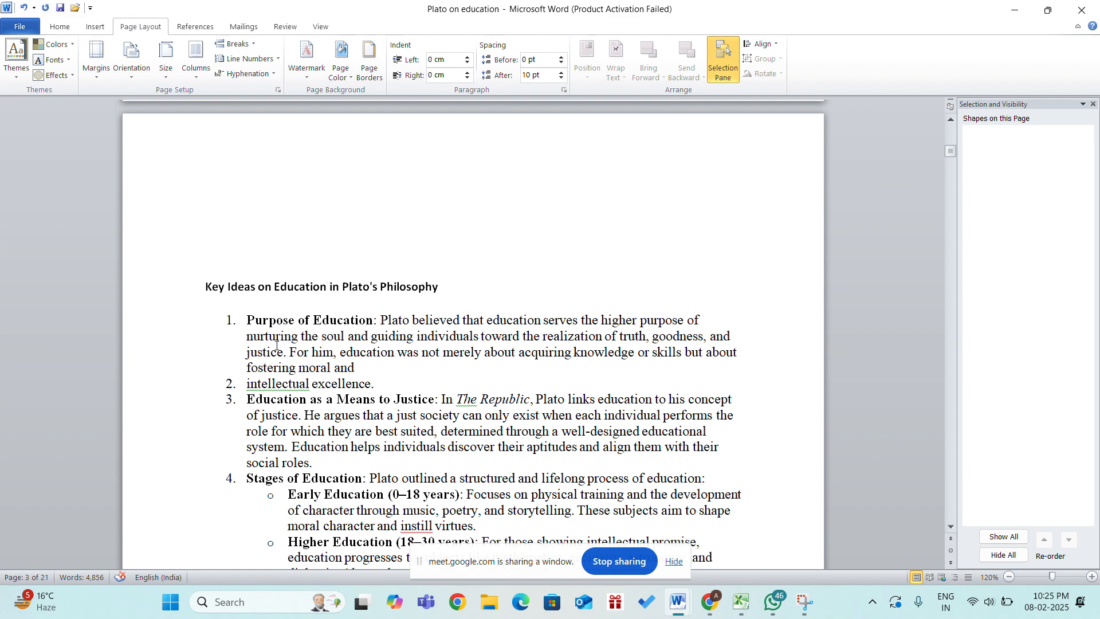
{"action": "key", "text": "ctrl+z"}
{"action": "scroll", "coordinate": [276, 346], "scroll_direction": "up", "scroll_amount": 5}
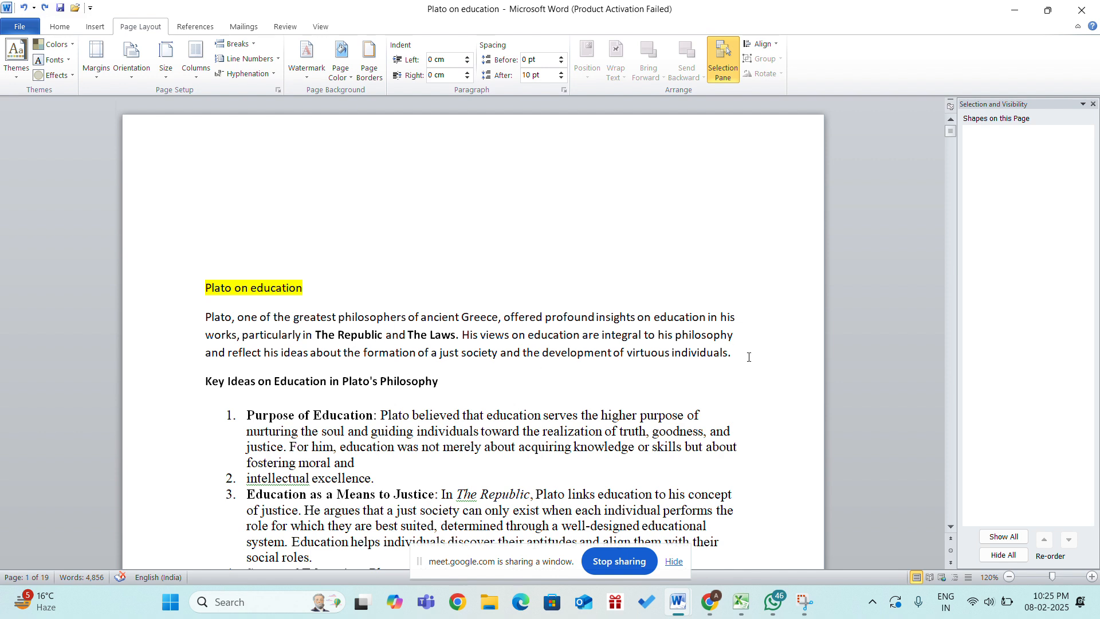
Push the "Key Ideas" heading down onto the next page by adding blank paragraphs above it
{"action": "key", "text": "Return"}
{"action": "key", "text": "Return"}
{"action": "key", "text": "Return"}
{"action": "key", "text": "Return"}
{"action": "key", "text": "Return"}
{"action": "key", "text": "Return"}
{"action": "key", "text": "Return"}
{"action": "key", "text": "Return"}
{"action": "key", "text": "Return"}
{"action": "key", "text": "Return"}
{"action": "key", "text": "Return"}
{"action": "key", "text": "Return"}
{"action": "key", "text": "Return"}
{"action": "key", "text": "Return"}
{"action": "key", "text": "Return"}
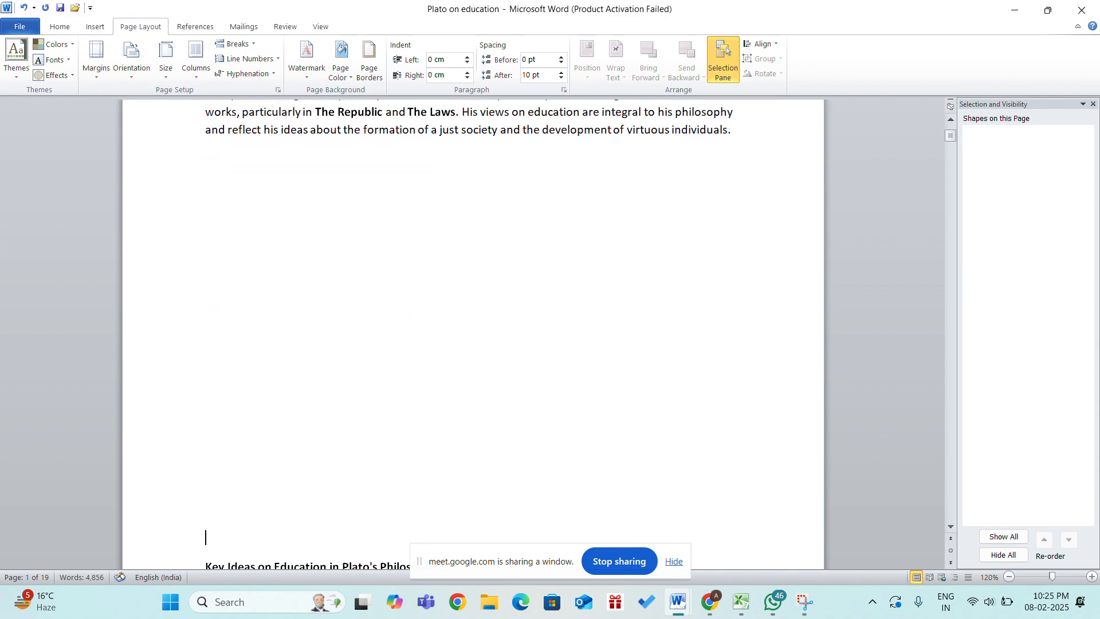
{"action": "key", "text": "Return"}
{"action": "key", "text": "Return"}
{"action": "key", "text": "Return"}
{"action": "key", "text": "Return"}
{"action": "key", "text": "Return"}
{"action": "key", "text": "Return"}
{"action": "key", "text": "Return"}
{"action": "key", "text": "Return"}
{"action": "key", "text": "Return"}
{"action": "key", "text": "Return"}
{"action": "key", "text": "Return"}
{"action": "key", "text": "Return"}
{"action": "key", "text": "Return"}
{"action": "key", "text": "Return"}
{"action": "key", "text": "Return"}
{"action": "key", "text": "Return"}
{"action": "key", "text": "Return"}
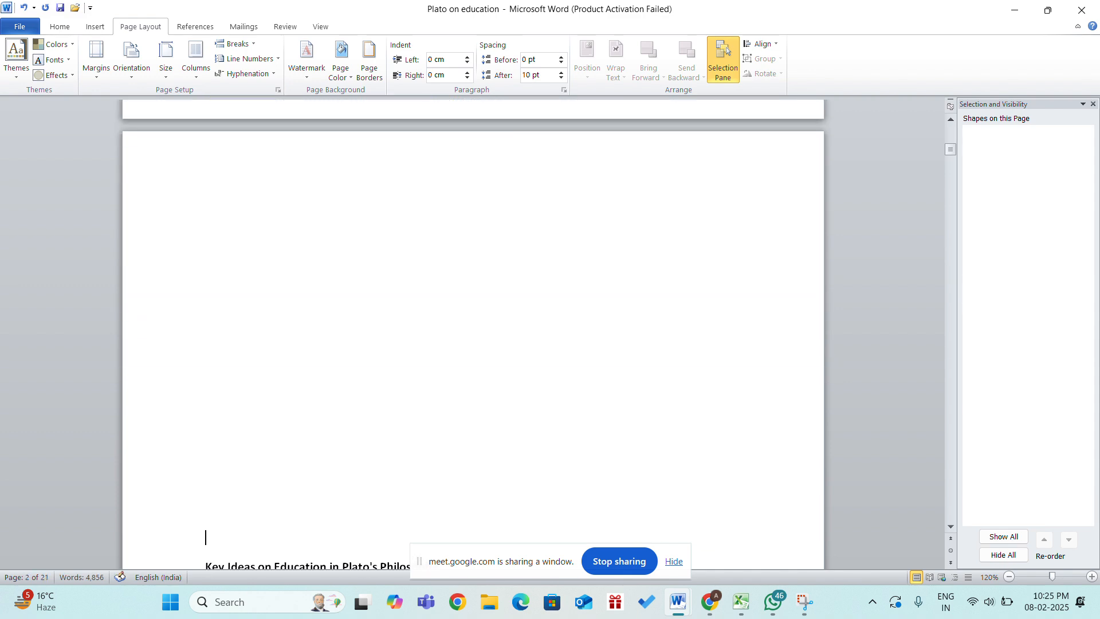
{"action": "key", "text": "Return"}
{"action": "key", "text": "Return"}
{"action": "key", "text": "Return"}
{"action": "key", "text": "Return"}
{"action": "key", "text": "Return"}
{"action": "key", "text": "Return"}
{"action": "key", "text": "Return"}
{"action": "key", "text": "Return"}
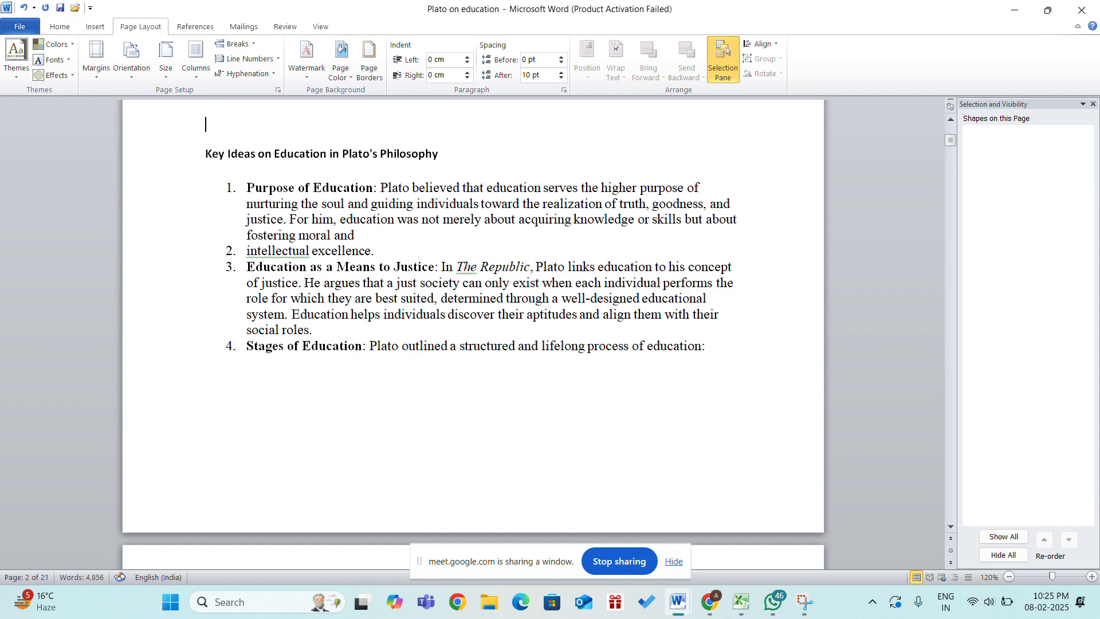
Remove the stray backslashes and a run of the blank paragraphs above the "Key Ideas" heading
{"action": "key", "text": "BackSpace"}
{"action": "type", "text": "\\\\\\"}
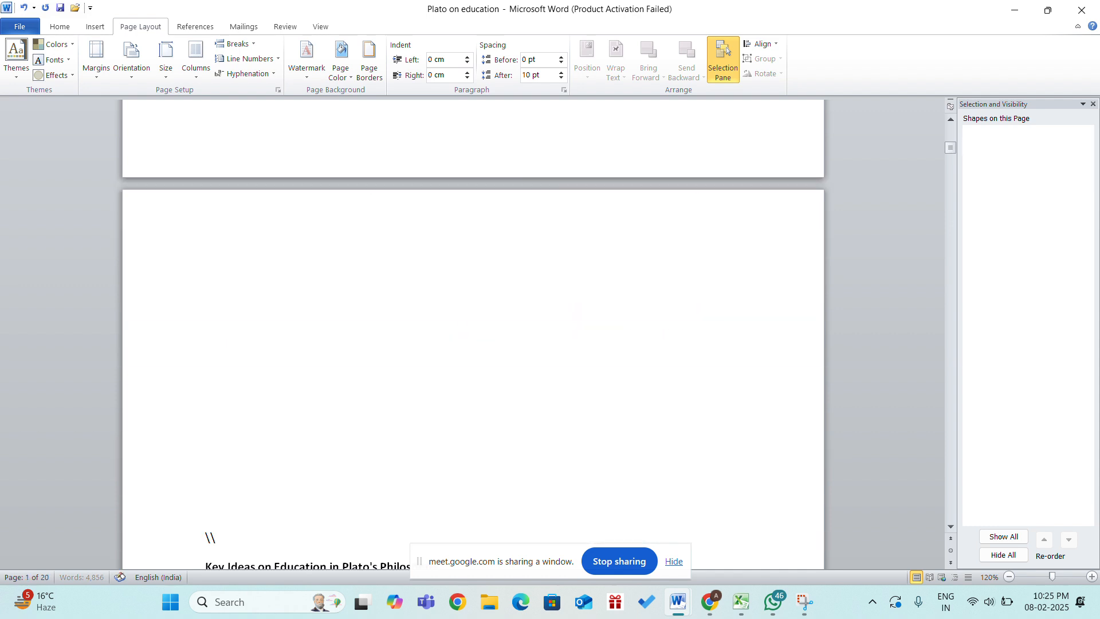
{"action": "key", "text": "BackSpace"}
{"action": "key", "text": "BackSpace"}
{"action": "key", "text": "BackSpace"}
{"action": "key", "text": "BackSpace"}
{"action": "key", "text": "BackSpace"}
{"action": "key", "text": "BackSpace"}
{"action": "key", "text": "BackSpace"}
{"action": "key", "text": "BackSpace"}
{"action": "key", "text": "BackSpace"}
{"action": "key", "text": "BackSpace"}
{"action": "key", "text": "BackSpace"}
{"action": "key", "text": "BackSpace"}
{"action": "key", "text": "BackSpace"}
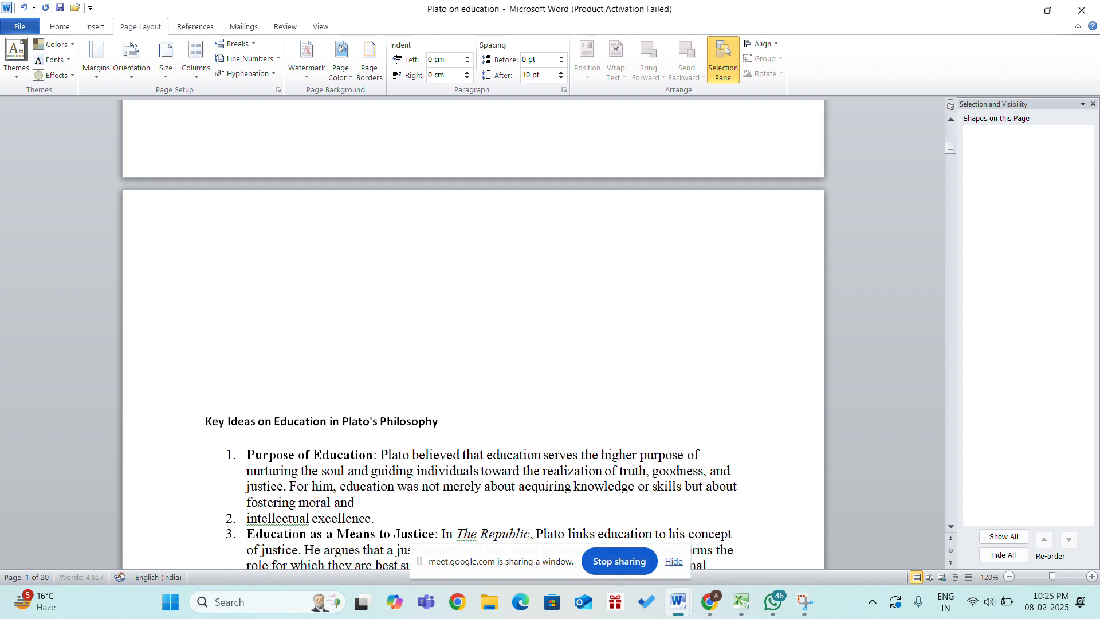
{"action": "key", "text": "BackSpace"}
Add more blank paragraphs above the "Key Ideas" heading and review the pages side by side at 70% zoom
{"action": "key", "text": "Return"}
{"action": "key", "text": "Return"}
{"action": "key", "text": "Return"}
{"action": "key", "text": "Return"}
{"action": "key", "text": "Return"}
{"action": "key", "text": "Return"}
{"action": "key", "text": "Return"}
{"action": "key", "text": "Return"}
{"action": "key", "text": "Return"}
{"action": "key", "text": "Return"}
{"action": "key", "text": "Return"}
{"action": "key", "text": "Return"}
{"action": "key", "text": "Return"}
{"action": "key", "text": "Return"}
{"action": "key", "text": "Return"}
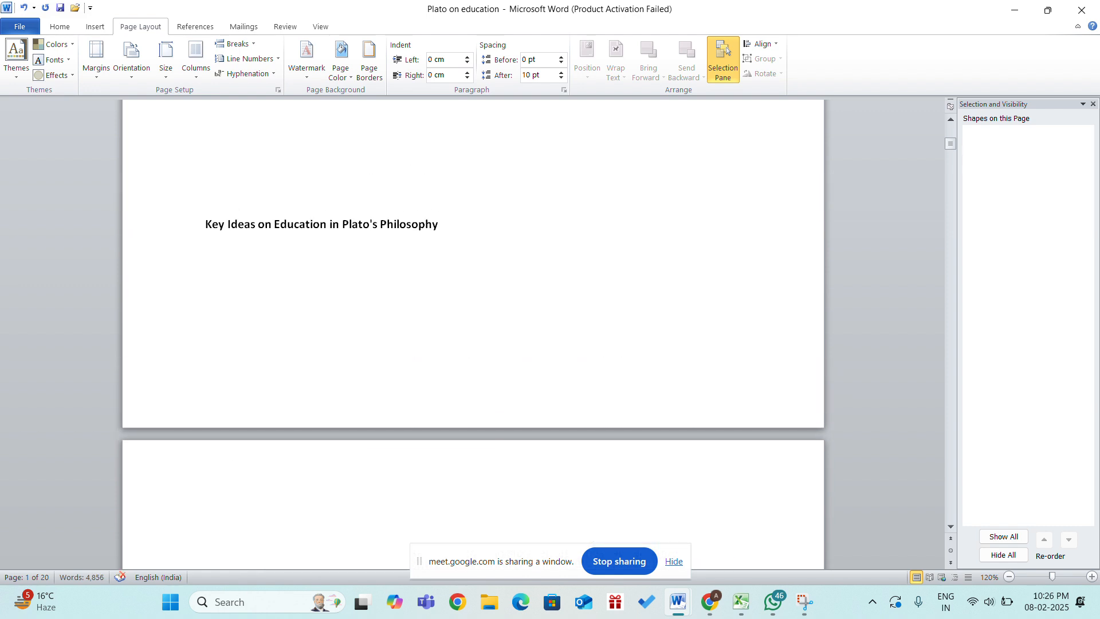
{"action": "scroll", "coordinate": [472, 332], "scroll_direction": "up", "scroll_amount": 5}
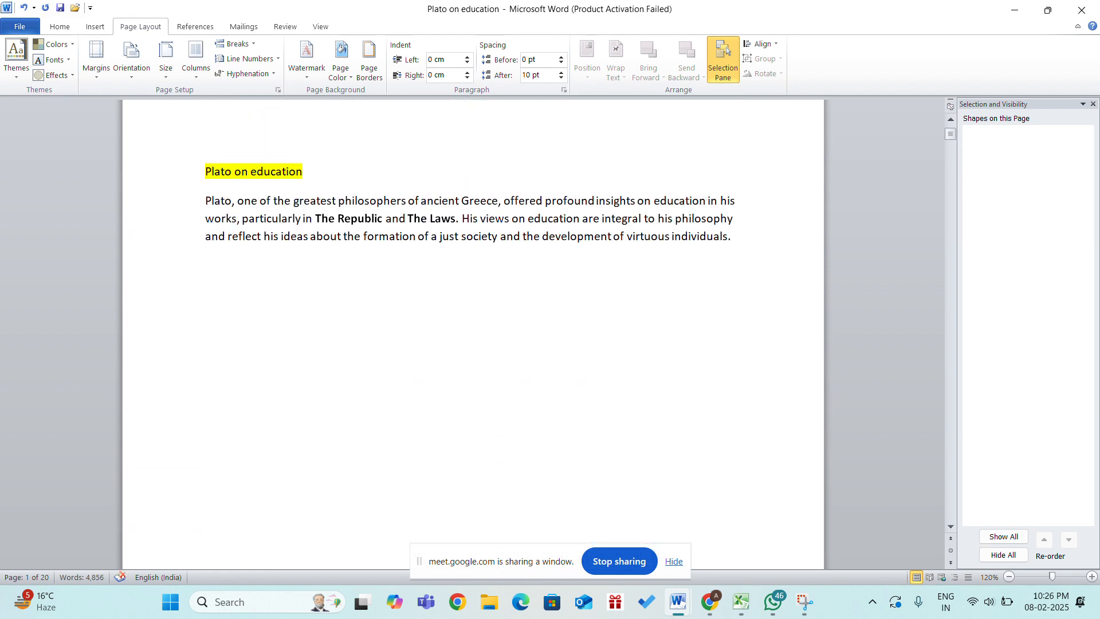
{"action": "scroll", "coordinate": [748, 357], "scroll_direction": "down", "scroll_amount": 5}
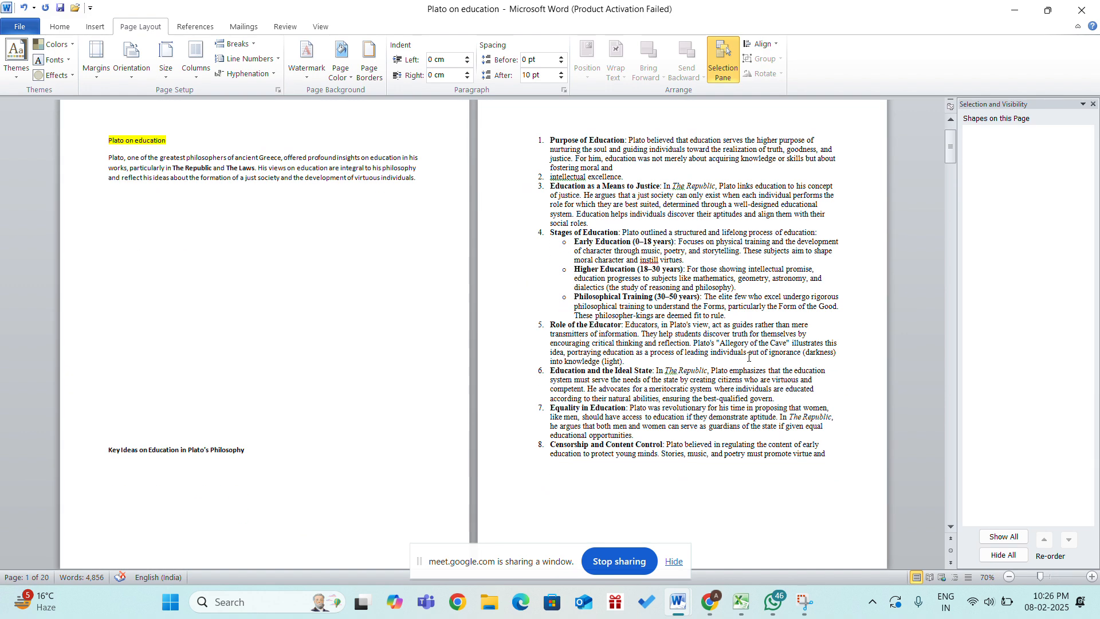
Delete all blank paragraphs between the opening paragraph and the "Key Ideas" heading
{"action": "key", "text": "BackSpace"}
{"action": "key", "text": "BackSpace"}
{"action": "key", "text": "BackSpace"}
{"action": "key", "text": "BackSpace"}
{"action": "key", "text": "BackSpace"}
{"action": "key", "text": "BackSpace"}
{"action": "key", "text": "BackSpace"}
{"action": "key", "text": "BackSpace"}
{"action": "key", "text": "BackSpace"}
{"action": "key", "text": "BackSpace"}
{"action": "key", "text": "BackSpace"}
{"action": "key", "text": "BackSpace"}
{"action": "key", "text": "BackSpace"}
{"action": "key", "text": "BackSpace"}
{"action": "key", "text": "BackSpace"}
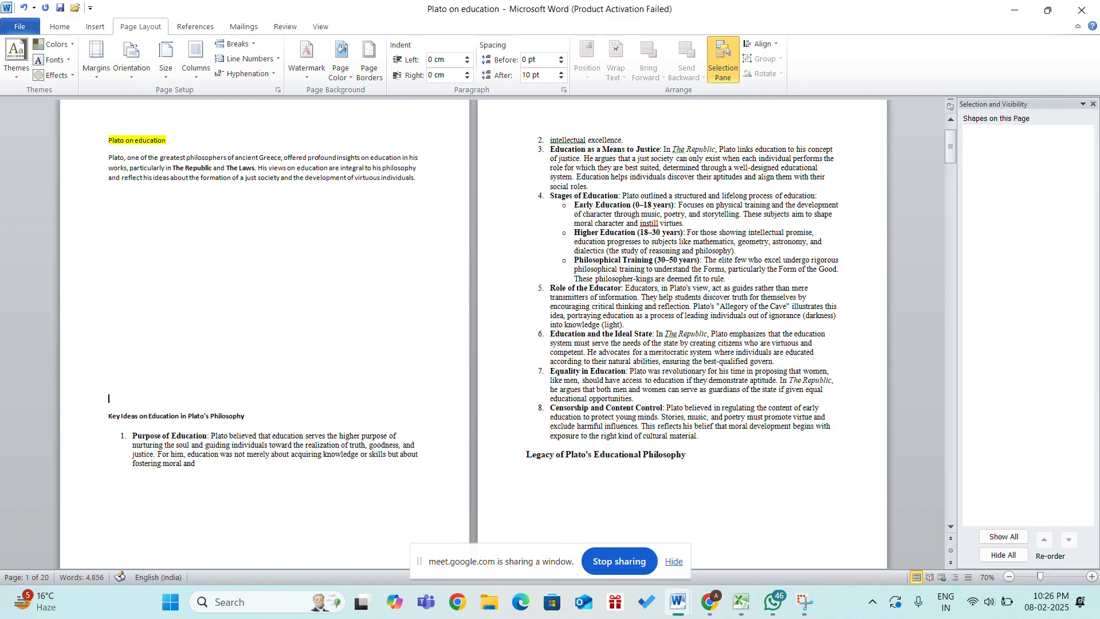
{"action": "key", "text": "BackSpace"}
{"action": "key", "text": "BackSpace"}
{"action": "key", "text": "BackSpace"}
{"action": "key", "text": "BackSpace"}
{"action": "key", "text": "BackSpace"}
{"action": "key", "text": "BackSpace"}
{"action": "key", "text": "BackSpace"}
{"action": "key", "text": "BackSpace"}
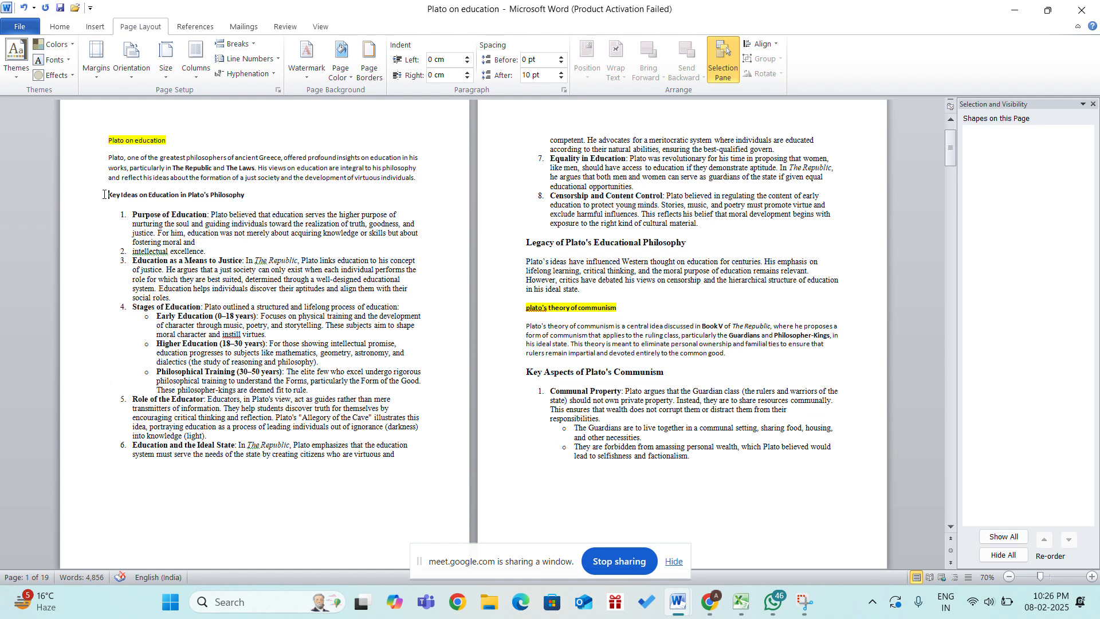
Insert a page break before the "Key Ideas on Education in Plato's Philosophy" heading and select the line holding the break
{"action": "left_click", "coordinate": [235, 44]}
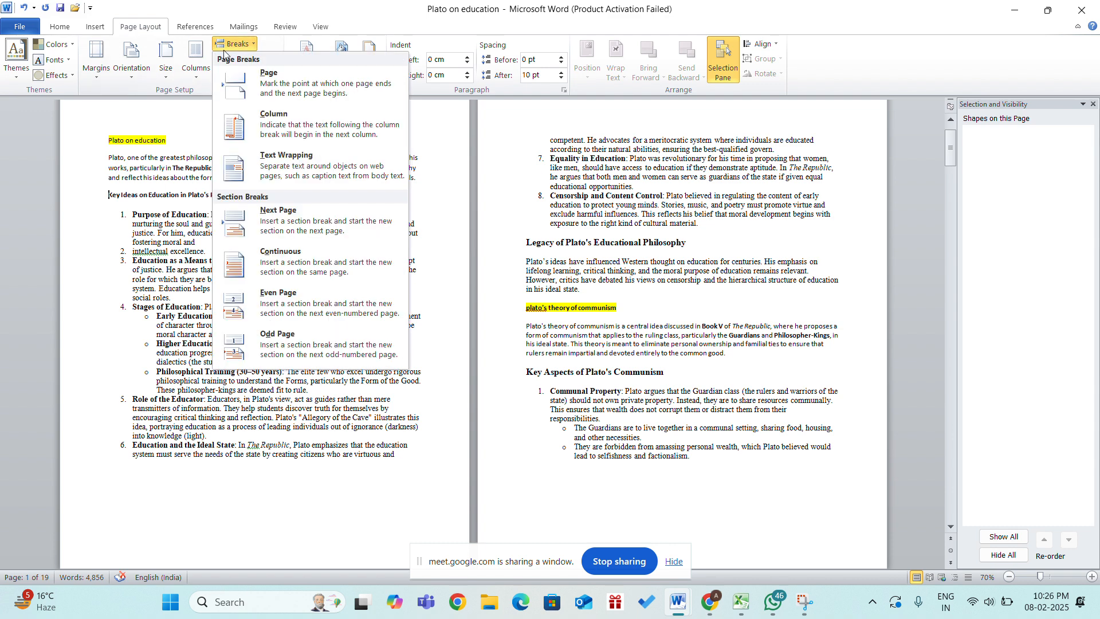
{"action": "left_click", "coordinate": [259, 74]}
{"action": "scroll", "coordinate": [413, 341], "scroll_direction": "down", "scroll_amount": 2}
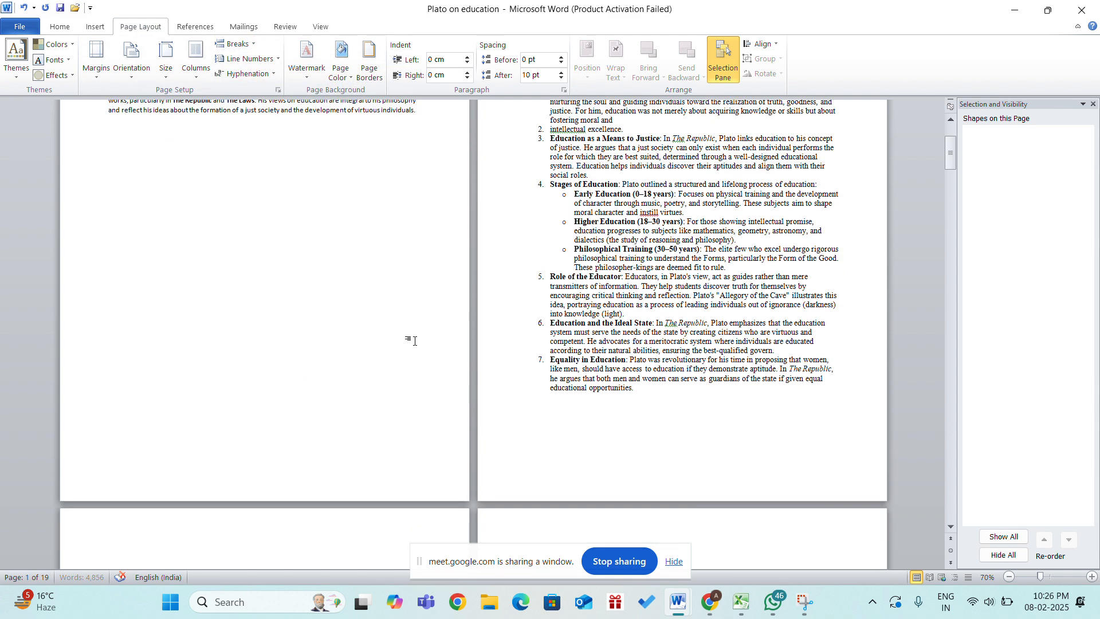
{"action": "scroll", "coordinate": [413, 340], "scroll_direction": "up", "scroll_amount": 2}
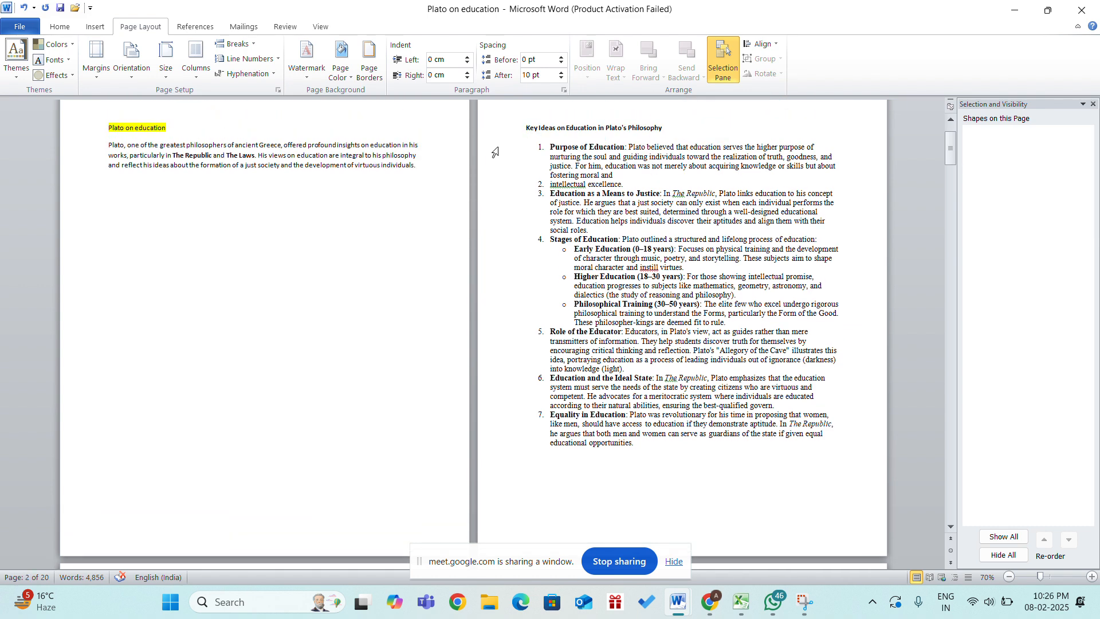
{"action": "left_click", "coordinate": [79, 294]}
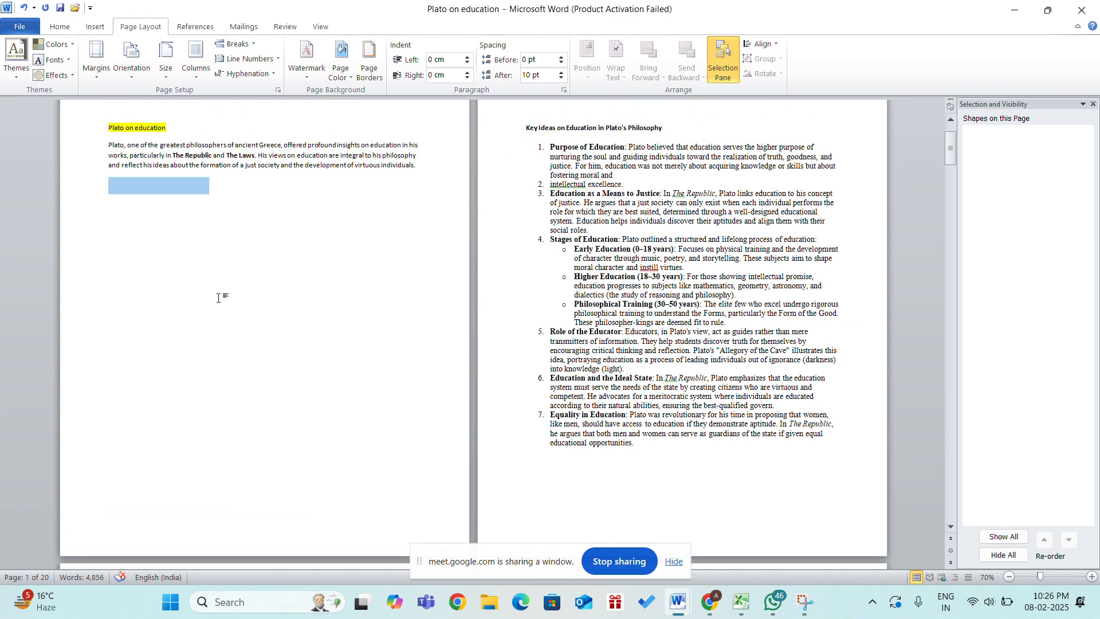
Enter the test text "HJVDCJHV" after the page break, above the "Key Ideas" heading, and delete it
{"action": "type", "text": "HJVDCJHV"}
{"action": "key", "text": "BackSpace"}
{"action": "key", "text": "BackSpace"}
{"action": "key", "text": "BackSpace"}
{"action": "key", "text": "BackSpace"}
{"action": "key", "text": "BackSpace"}
{"action": "key", "text": "BackSpace"}
{"action": "key", "text": "BackSpace"}
{"action": "key", "text": "BackSpace"}
{"action": "key", "text": "BackSpace"}
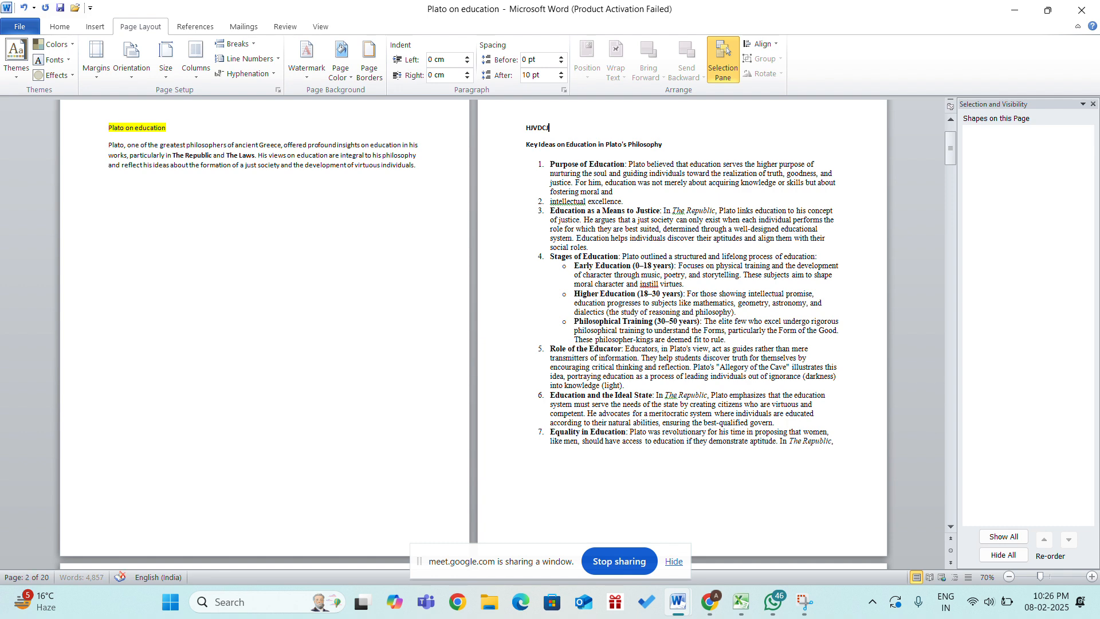
Try out the test text "SHVS" above the "Key Ideas" heading on the second page, clearing it between attempts
{"action": "type", "text": "SHVS"}
{"action": "key", "text": "Return"}
{"action": "key", "text": "BackSpace"}
{"action": "key", "text": "BackSpace"}
{"action": "key", "text": "BackSpace"}
{"action": "key", "text": "BackSpace"}
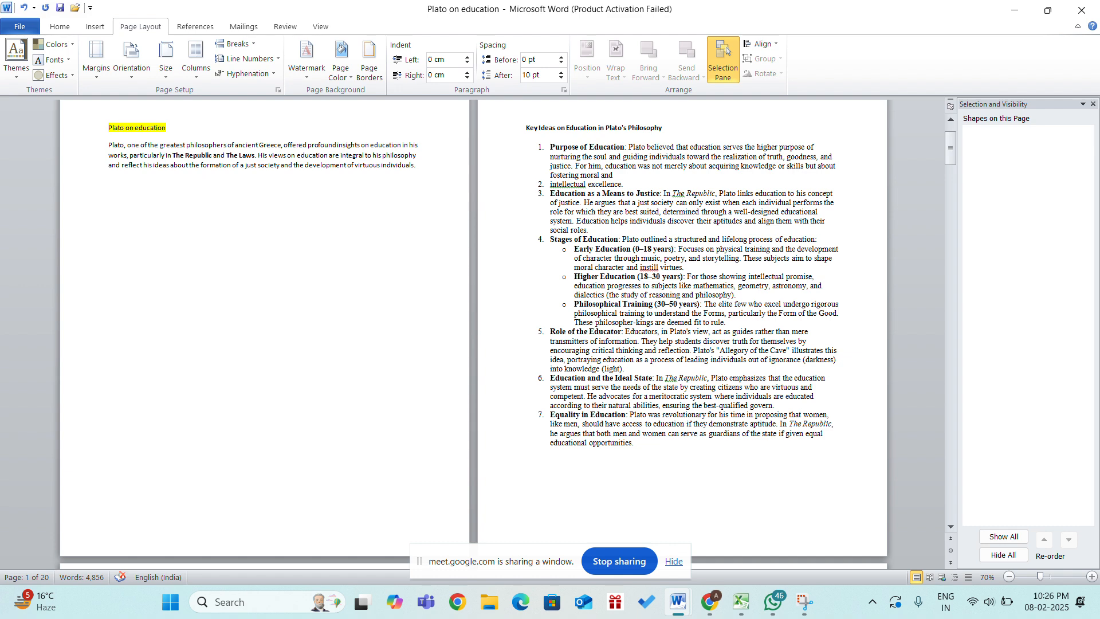
{"action": "type", "text": "s"}
{"action": "key", "text": "Return"}
{"action": "key", "text": "BackSpace"}
{"action": "key", "text": "BackSpace"}
{"action": "key", "text": "BackSpace"}
{"action": "key", "text": "ctrl+z"}
{"action": "key", "text": "Return"}
{"action": "type", "text": "SHVS"}
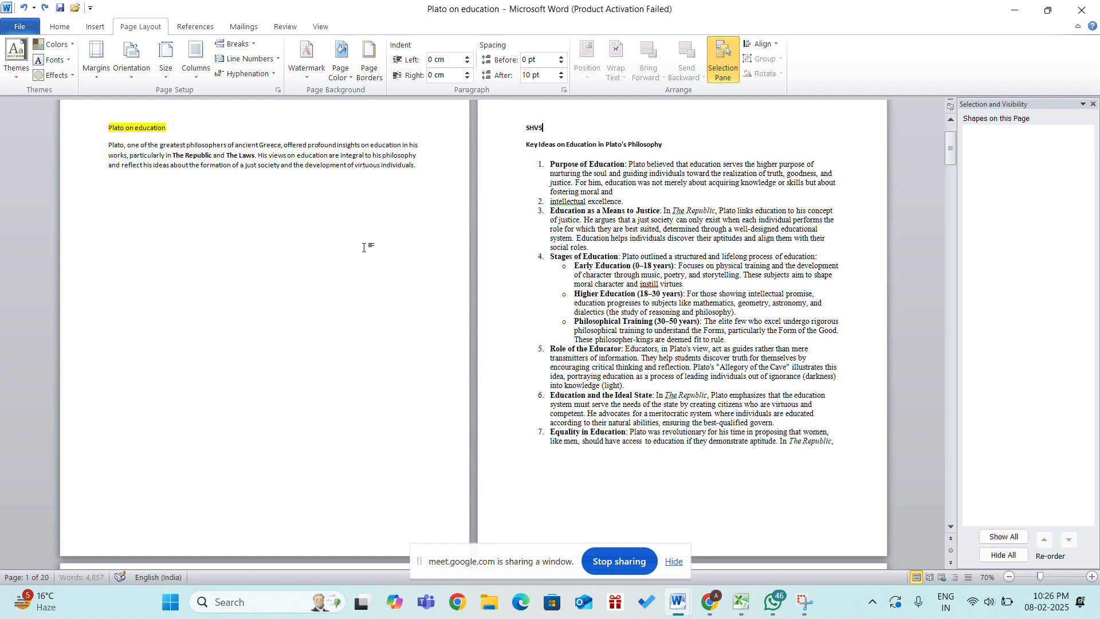
Delete the test text, the page break and all blank paragraphs between the opening paragraph and the "Key Ideas" heading
{"action": "key", "text": "BackSpace"}
{"action": "key", "text": "BackSpace"}
{"action": "key", "text": "BackSpace"}
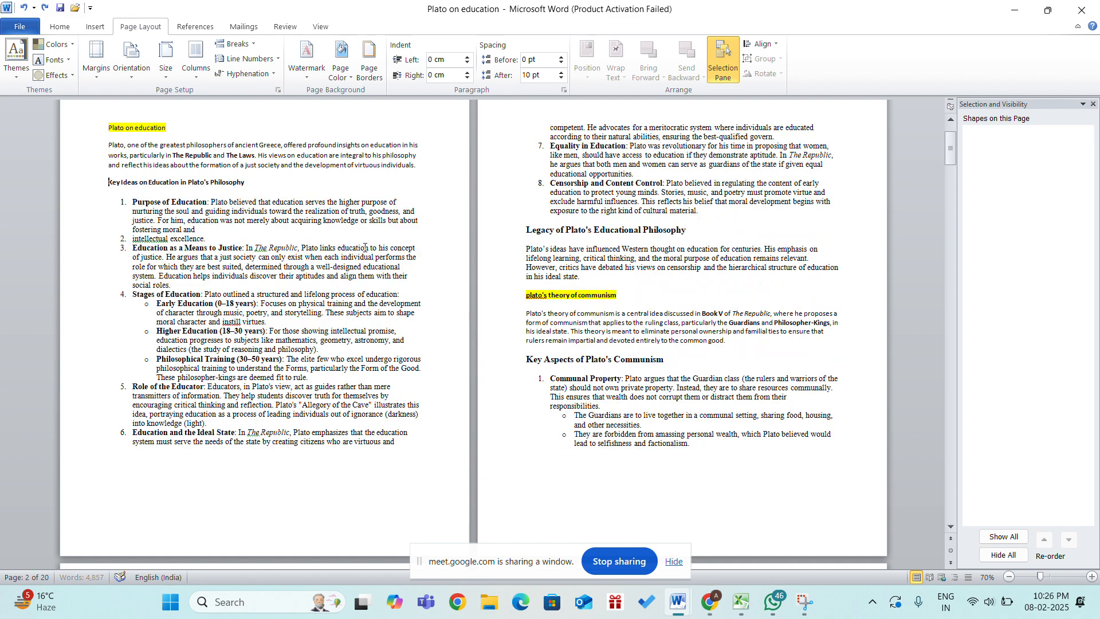
{"action": "key", "text": "Return"}
{"action": "key", "text": "Return"}
{"action": "key", "text": "Return"}
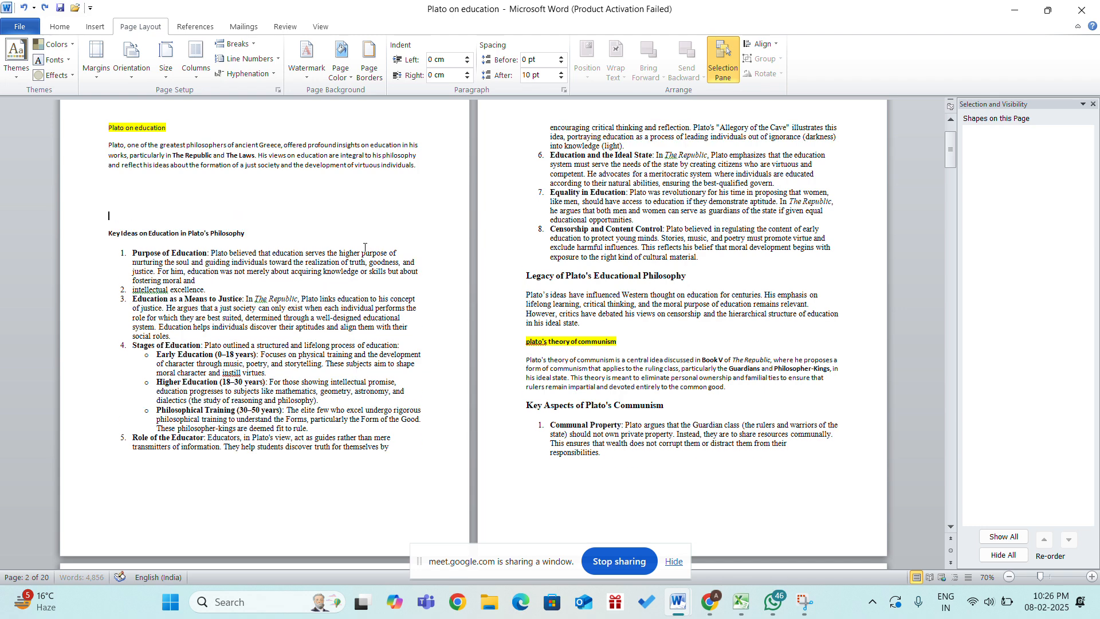
{"action": "key", "text": "BackSpace"}
{"action": "key", "text": "BackSpace"}
{"action": "key", "text": "BackSpace"}
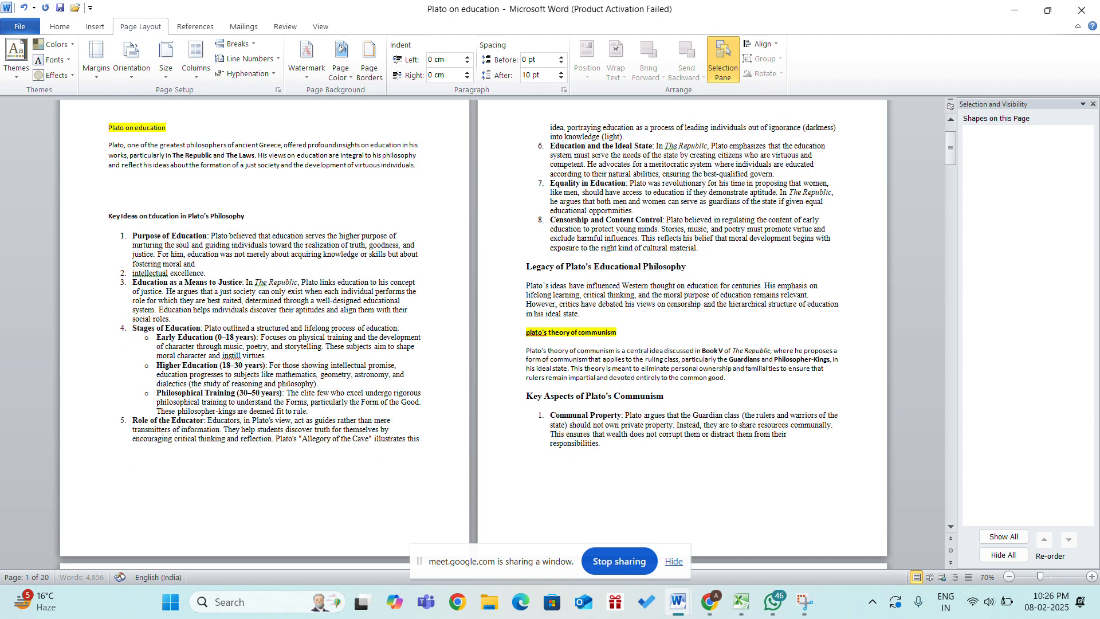
{"action": "key", "text": "BackSpace"}
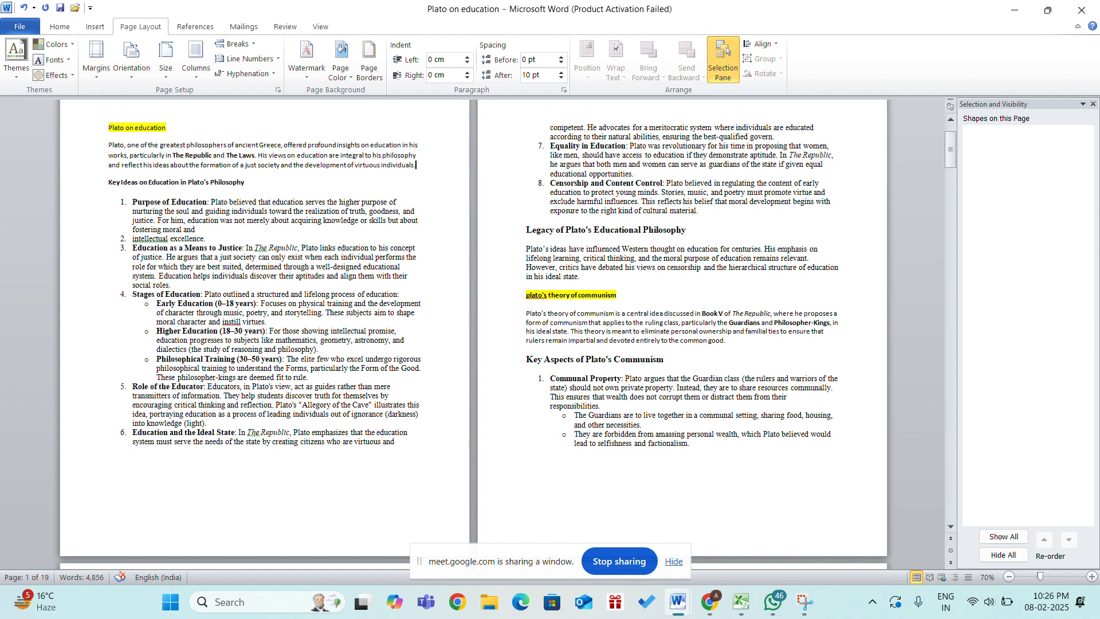
Turn on continuous line numbering for the document
{"action": "key", "text": "Down"}
{"action": "left_click", "coordinate": [265, 60]}
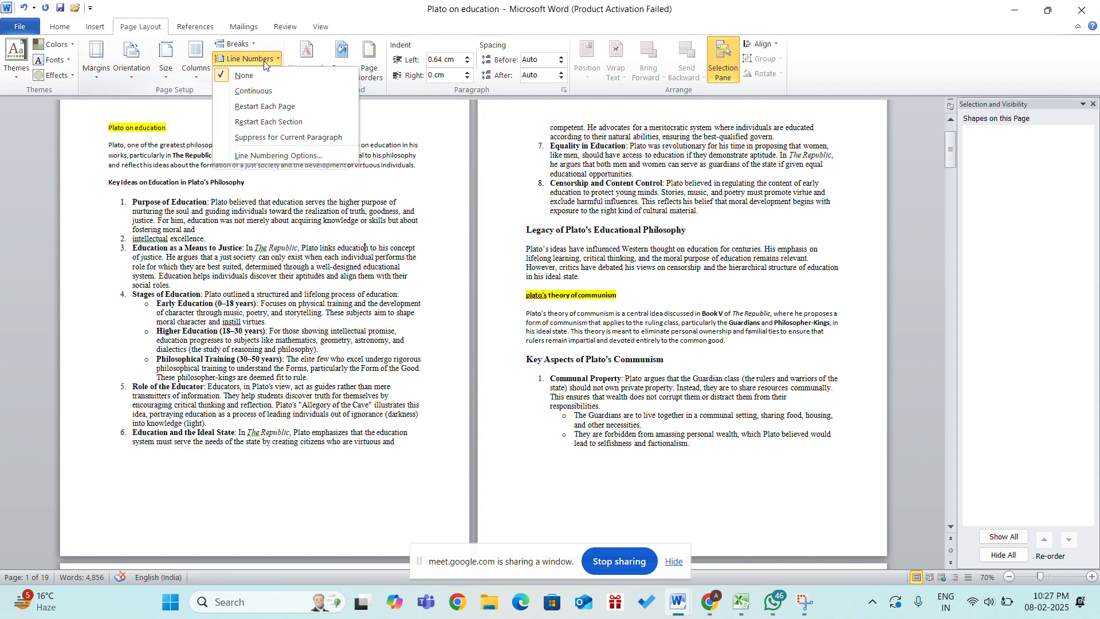
{"action": "left_click", "coordinate": [250, 92]}
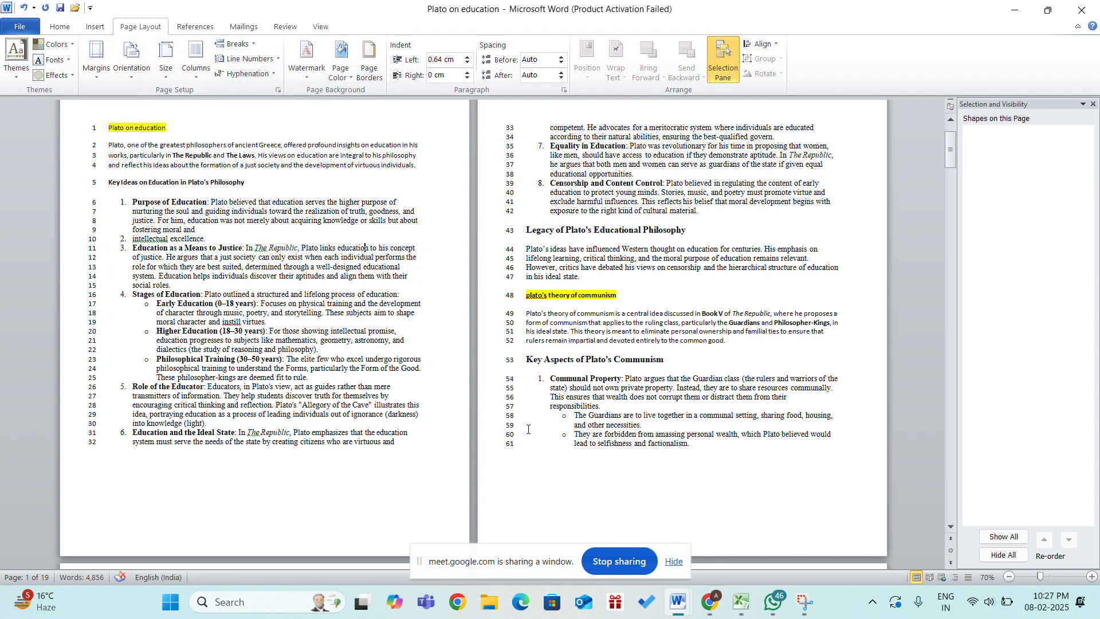
{"action": "scroll", "coordinate": [528, 429], "scroll_direction": "down", "scroll_amount": 1}
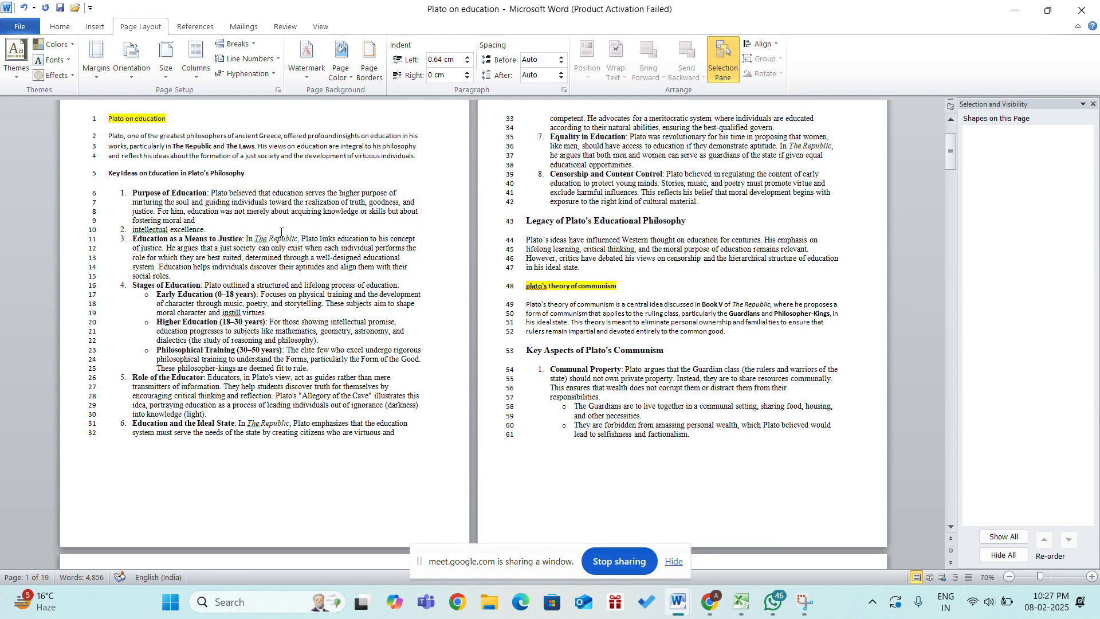
Change the line numbering to restart on each page and compare the numbers on the first two pages
{"action": "left_click", "coordinate": [249, 59]}
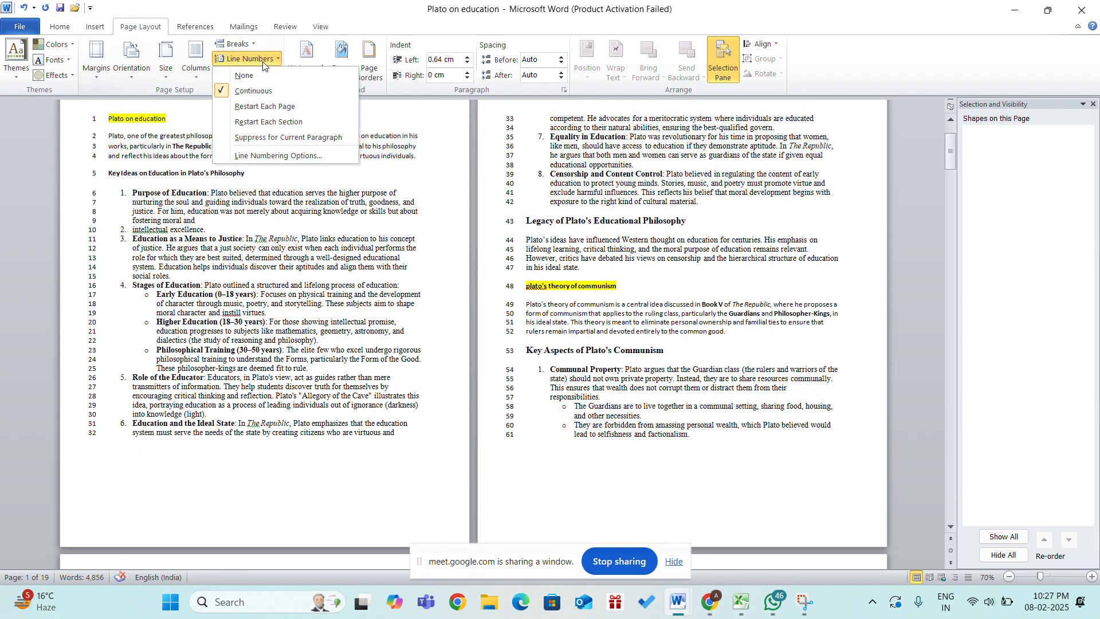
{"action": "left_click", "coordinate": [265, 106]}
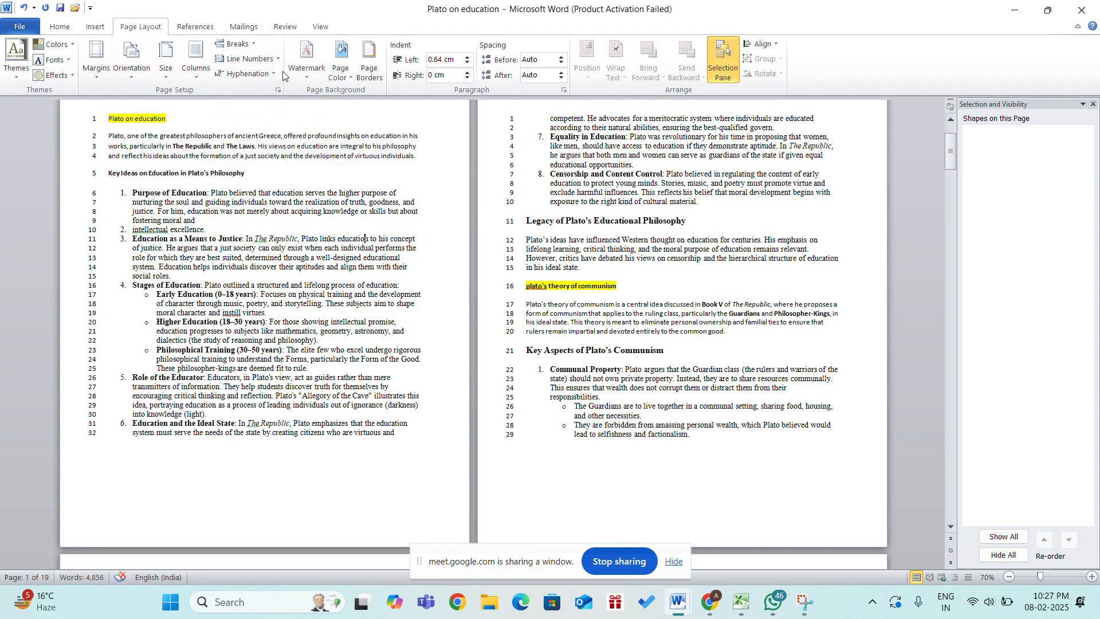
{"action": "scroll", "coordinate": [193, 225], "scroll_direction": "down", "scroll_amount": 2}
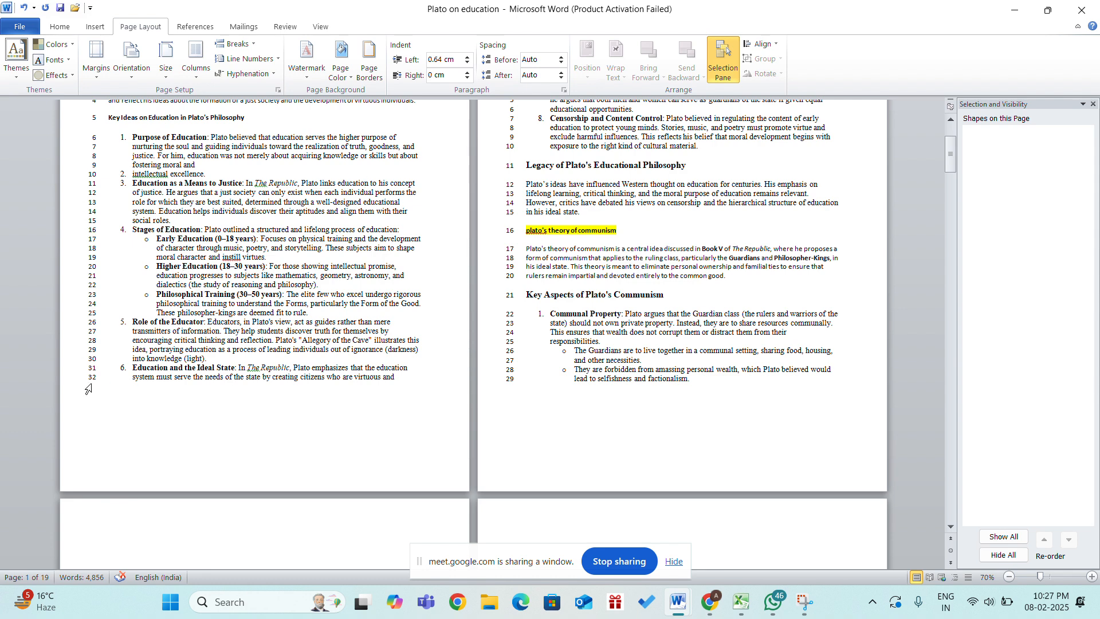
{"action": "scroll", "coordinate": [617, 189], "scroll_direction": "up", "scroll_amount": 4}
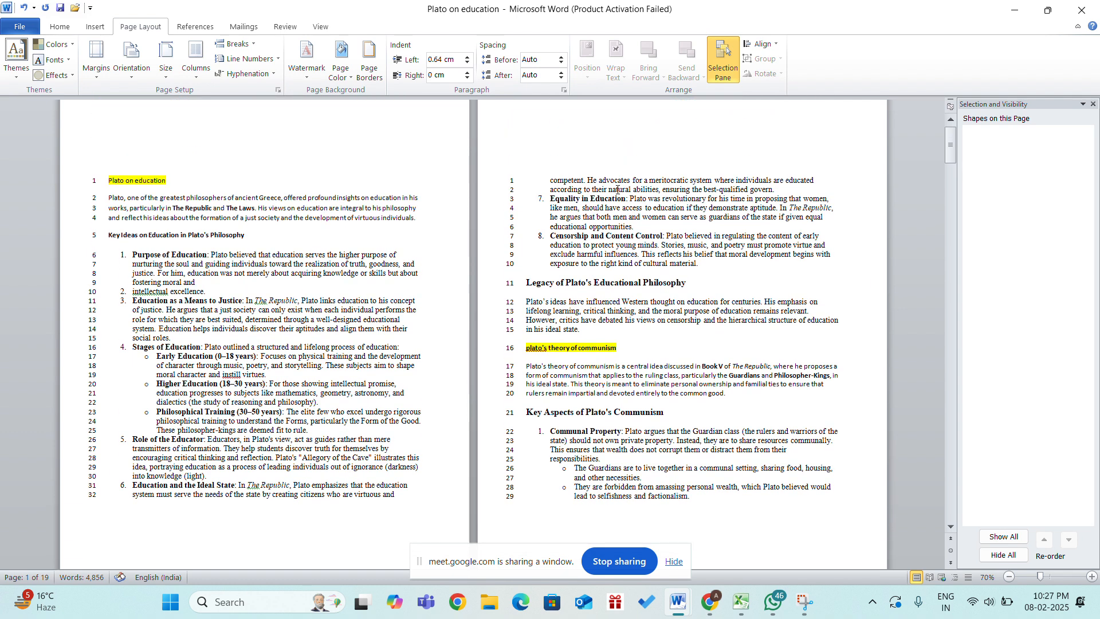
Set the line numbering to restart at each section, check it across the following pages and return to the document's start
{"action": "left_click", "coordinate": [256, 60]}
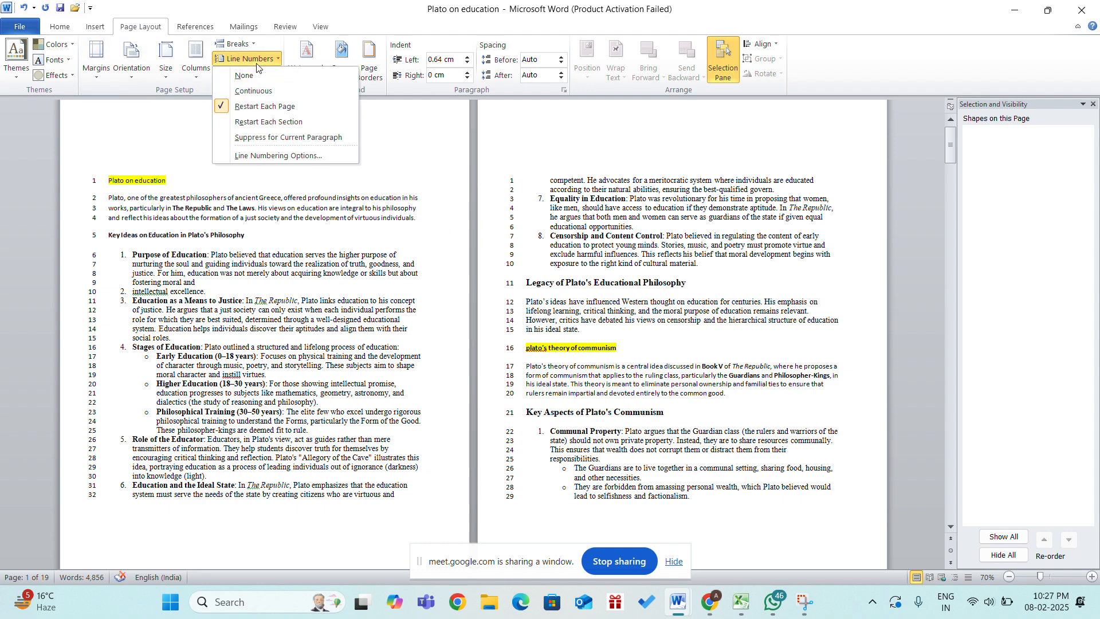
{"action": "left_click", "coordinate": [255, 123]}
{"action": "scroll", "coordinate": [529, 224], "scroll_direction": "down", "scroll_amount": 1}
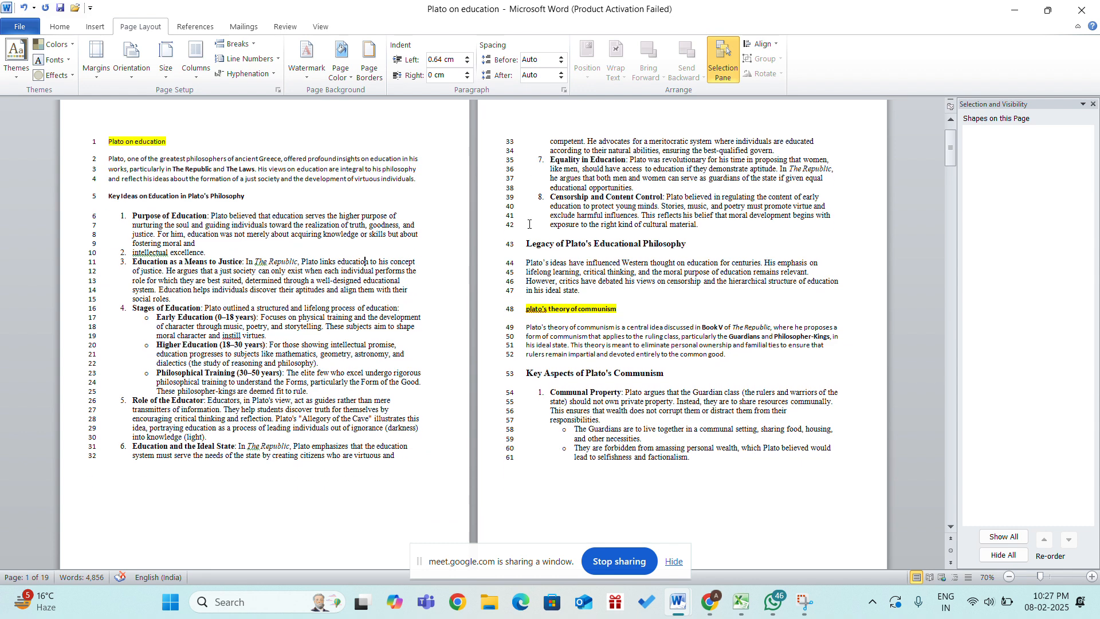
{"action": "scroll", "coordinate": [551, 336], "scroll_direction": "down", "scroll_amount": 9}
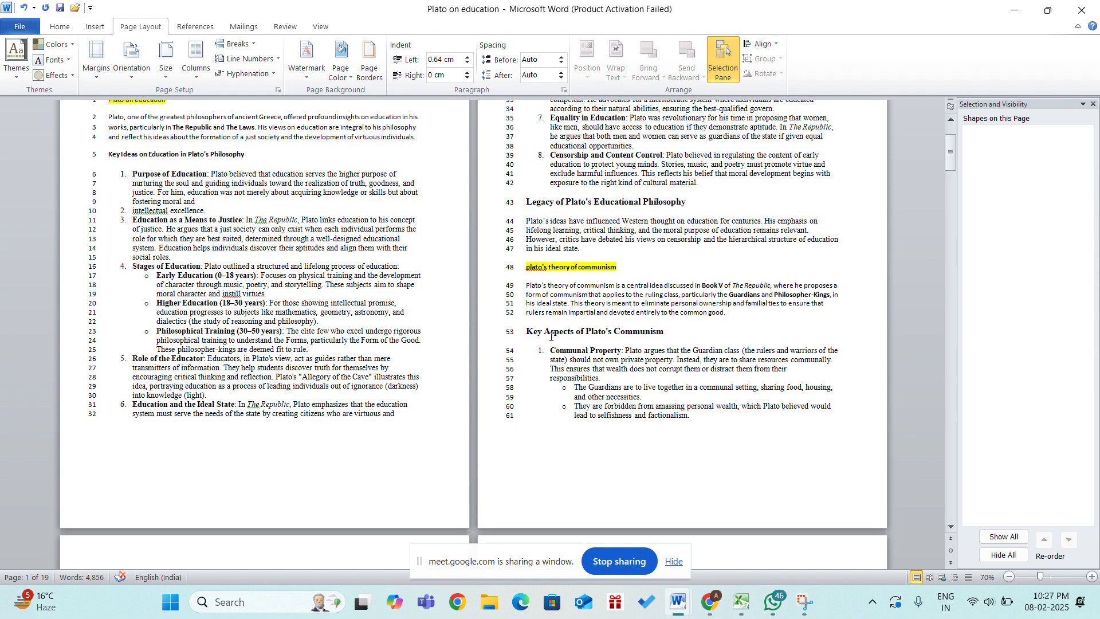
{"action": "scroll", "coordinate": [551, 336], "scroll_direction": "down", "scroll_amount": 11}
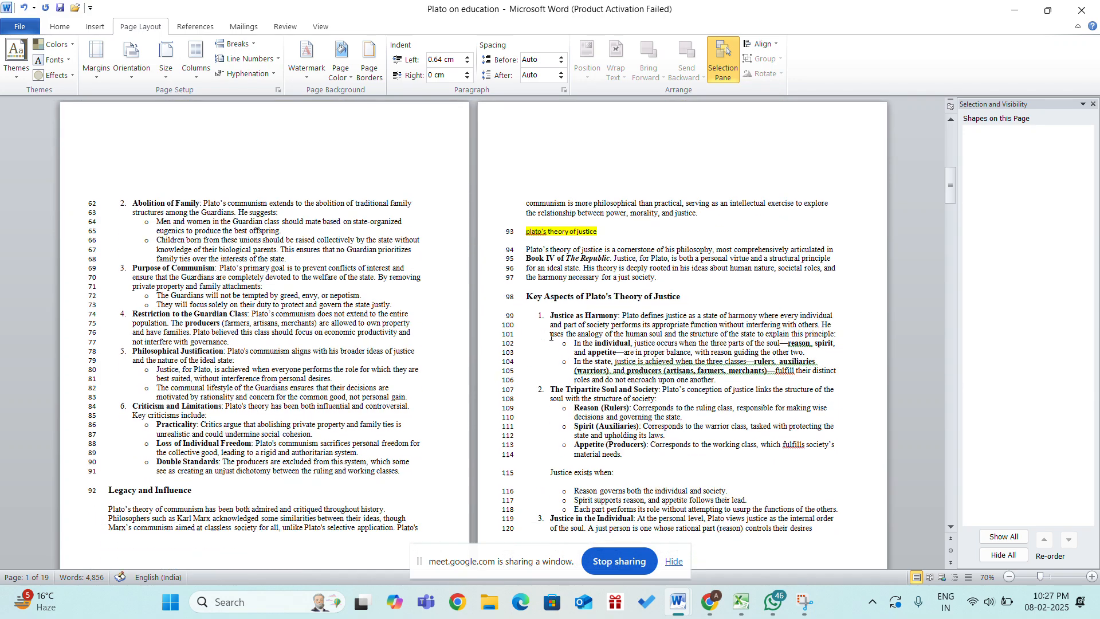
{"action": "scroll", "coordinate": [551, 336], "scroll_direction": "down", "scroll_amount": 7}
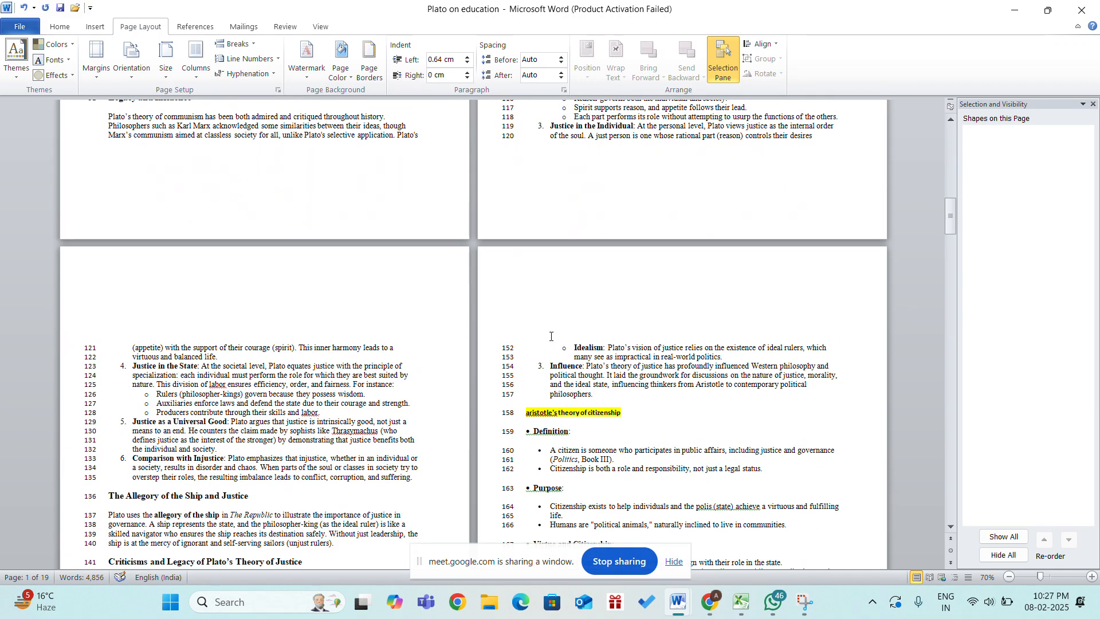
{"action": "scroll", "coordinate": [551, 336], "scroll_direction": "down", "scroll_amount": 11}
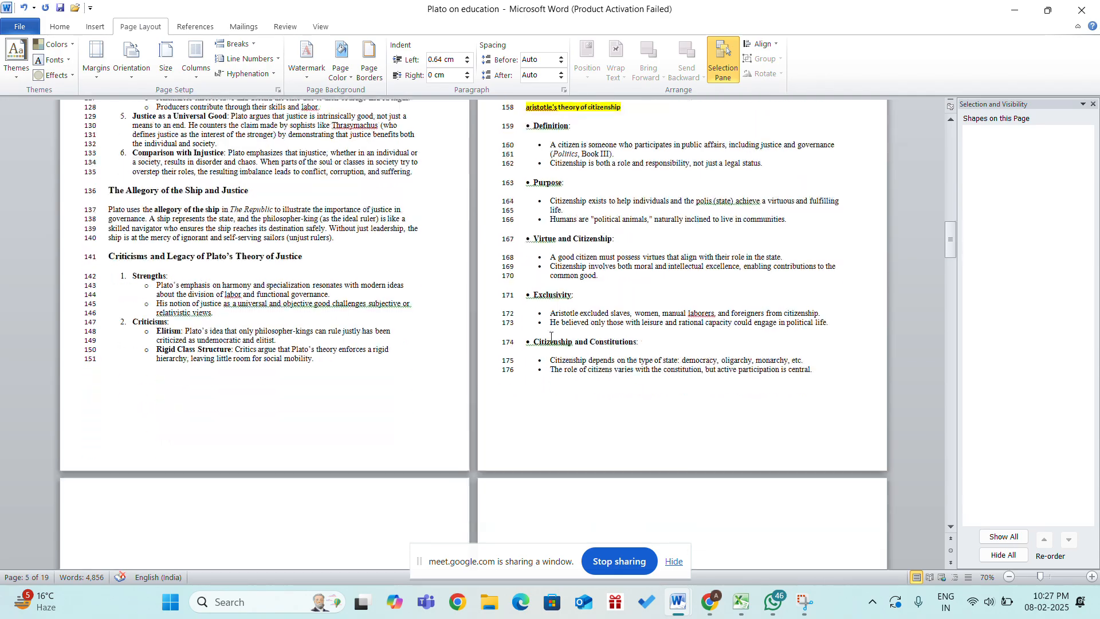
{"action": "scroll", "coordinate": [551, 336], "scroll_direction": "down", "scroll_amount": 2}
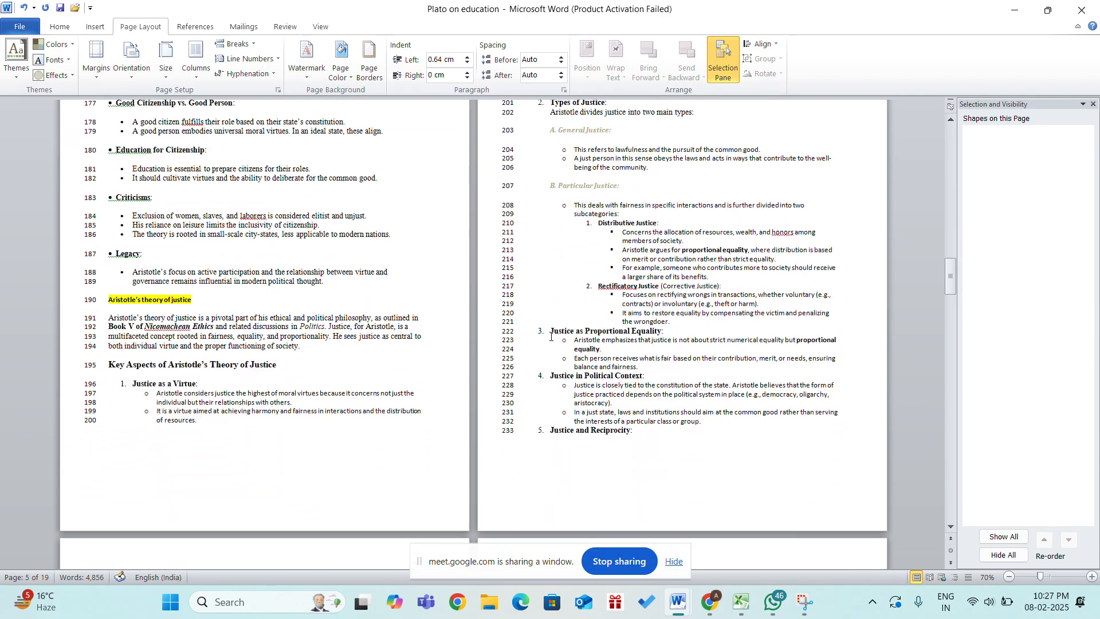
{"action": "key", "text": "ctrl+Home"}
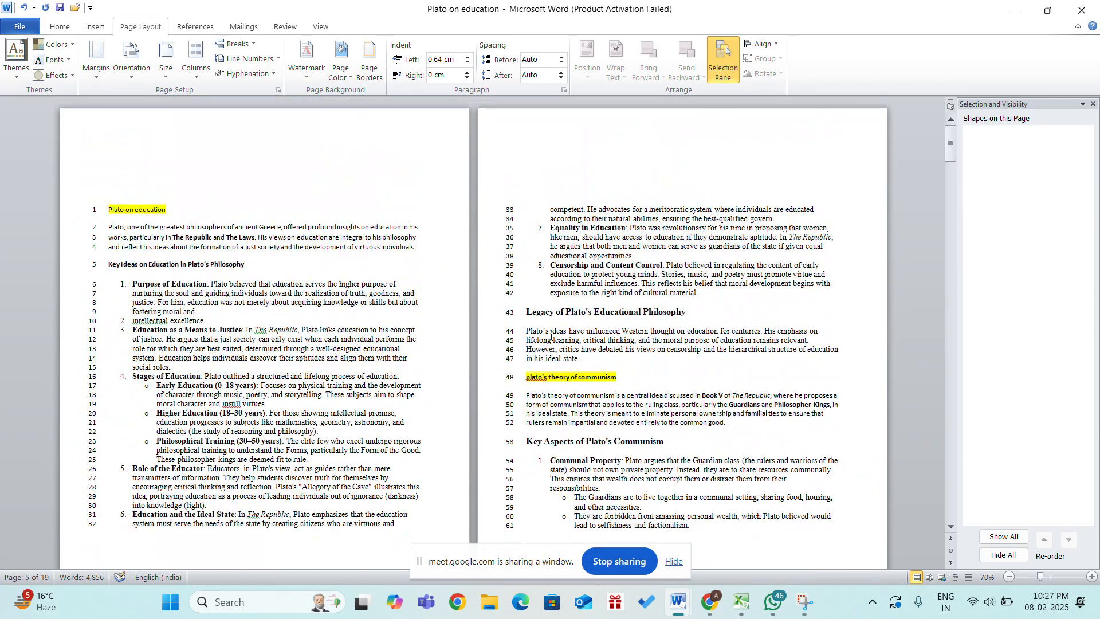
Suppress line numbers for the "Education as a Means to Justice" paragraph and undo the change
{"action": "left_click", "coordinate": [269, 56]}
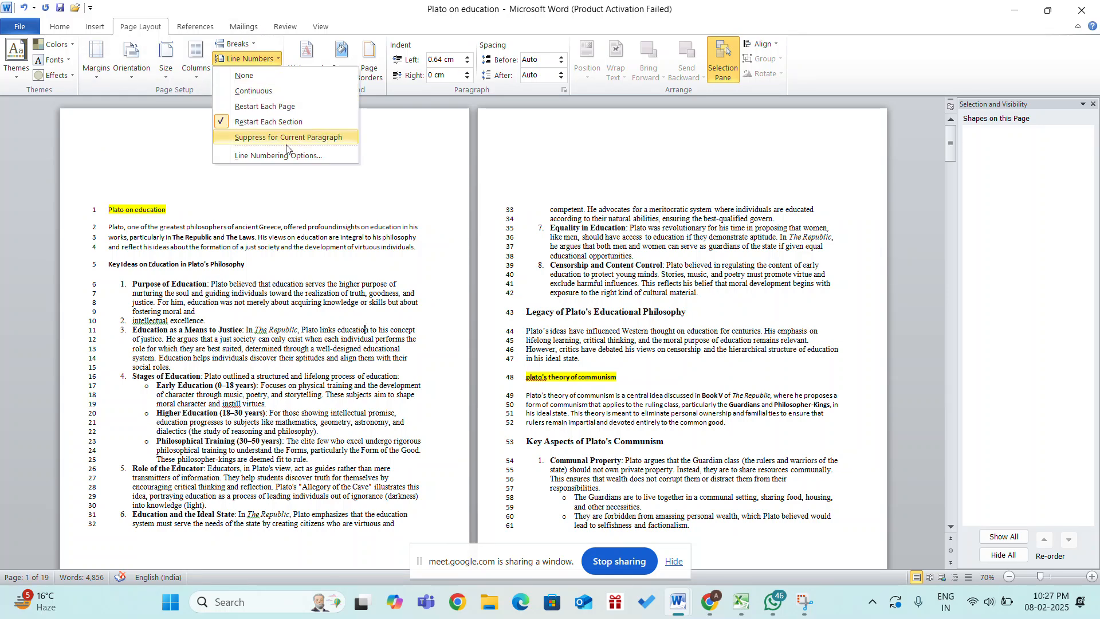
{"action": "left_click", "coordinate": [287, 138]}
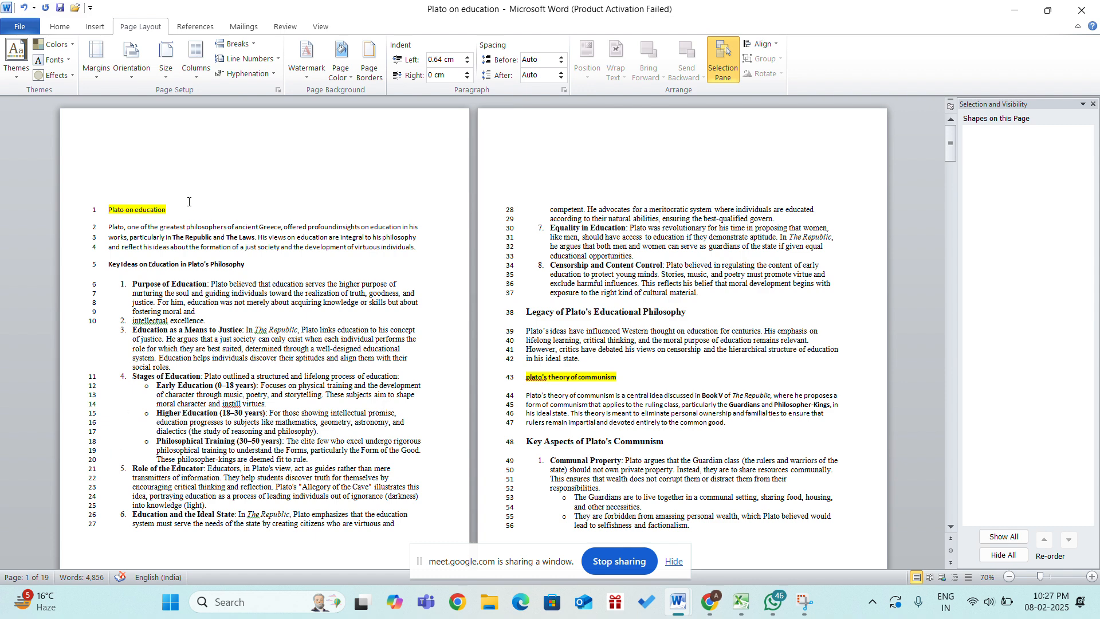
{"action": "scroll", "coordinate": [189, 202], "scroll_direction": "down", "scroll_amount": 3}
{"action": "scroll", "coordinate": [188, 201], "scroll_direction": "up", "scroll_amount": 2}
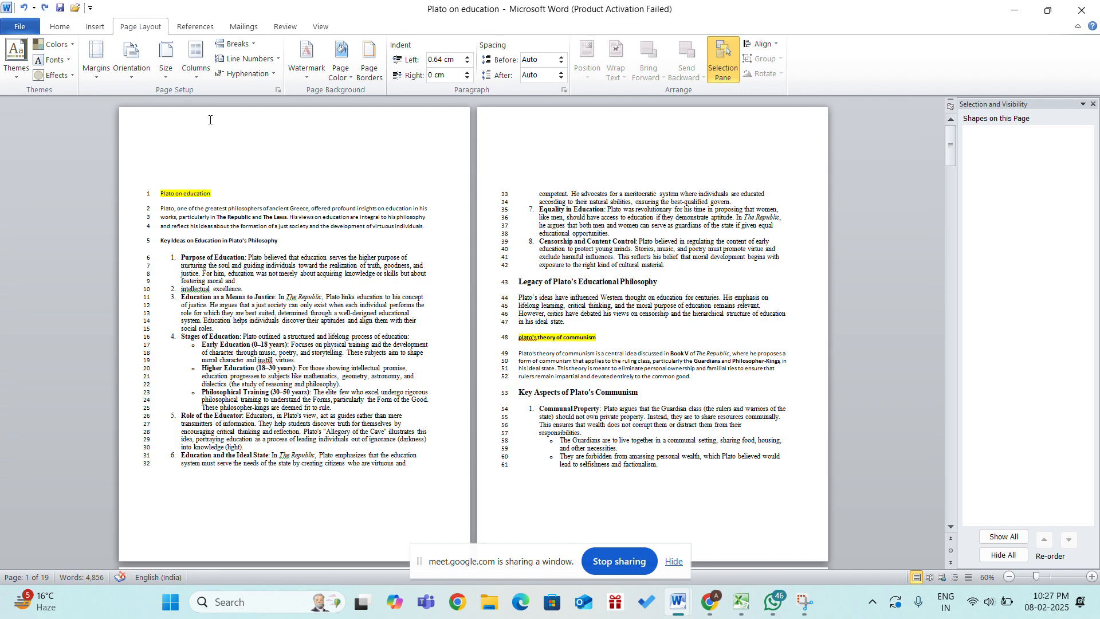
View the available hyphenation choices and enlarge the first page to 140% without changing the hyphenation
{"action": "left_click", "coordinate": [258, 83]}
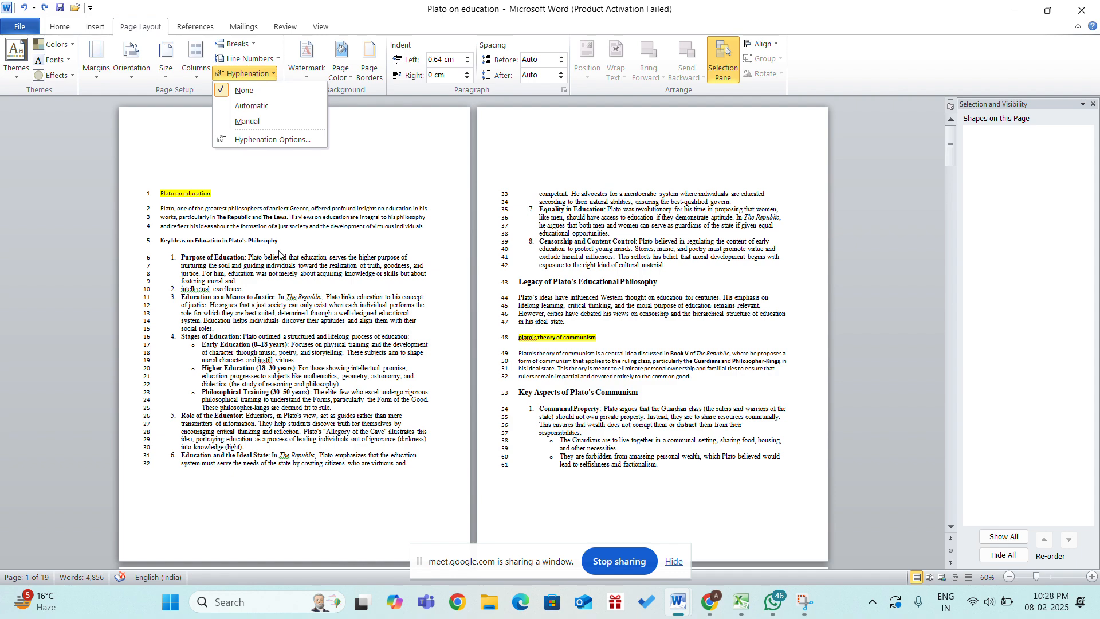
{"action": "scroll", "coordinate": [280, 247], "scroll_direction": "up", "scroll_amount": 5}
{"action": "scroll", "coordinate": [281, 247], "scroll_direction": "down", "scroll_amount": 2}
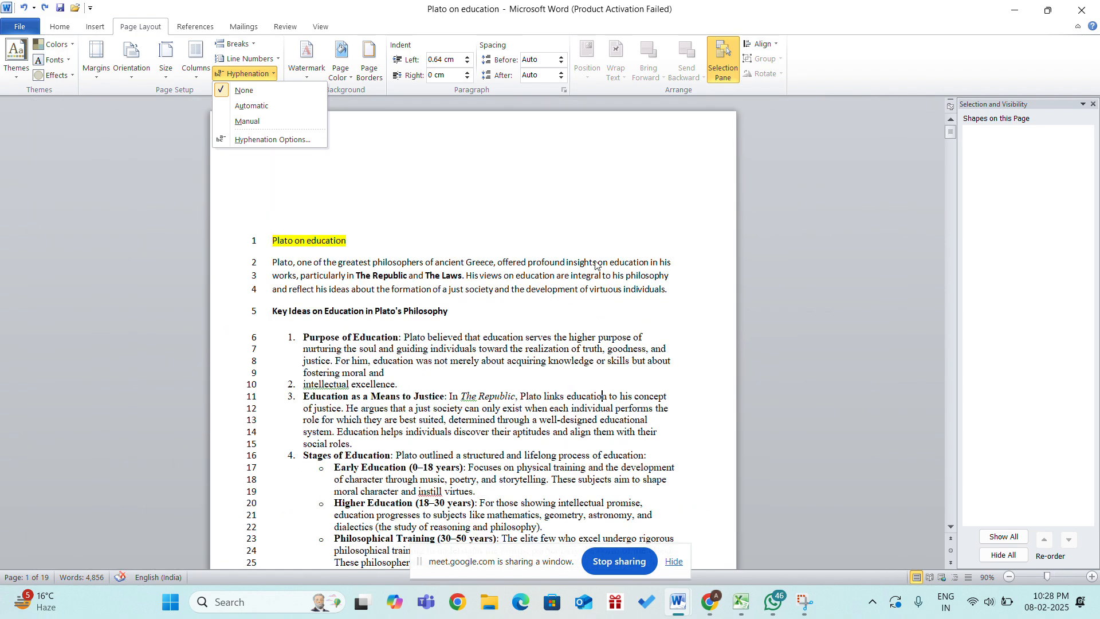
{"action": "left_click", "coordinate": [623, 278]}
{"action": "scroll", "coordinate": [624, 277], "scroll_direction": "up", "scroll_amount": 5}
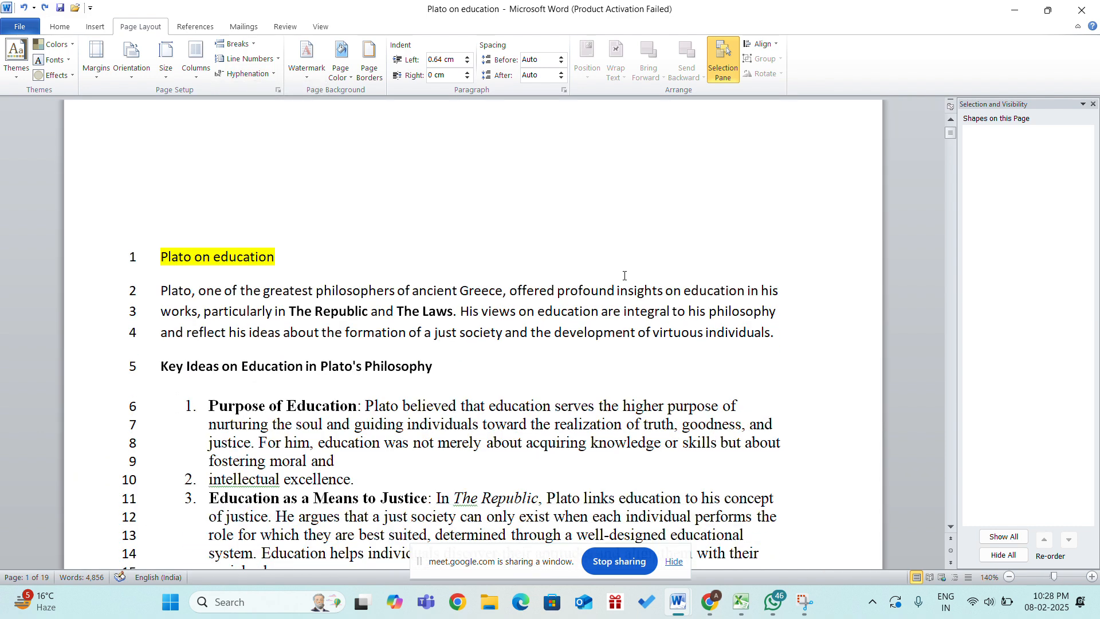
Insert the test word "THE" after "integral to his" in the opening paragraph and delete it
{"action": "left_click", "coordinate": [708, 242]}
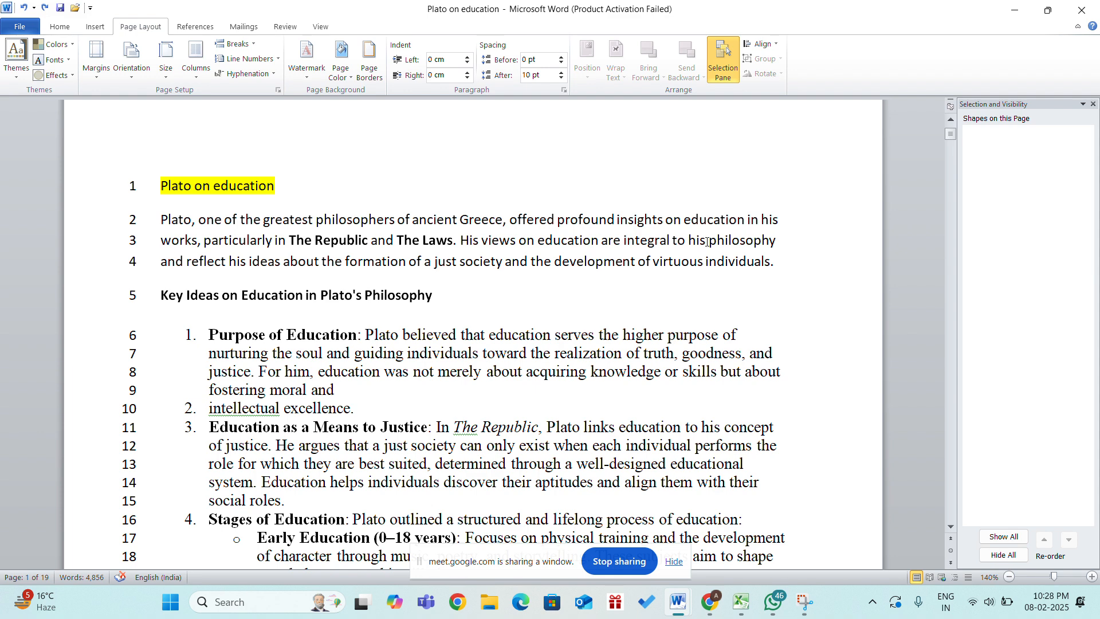
{"action": "type", "text": "THE"}
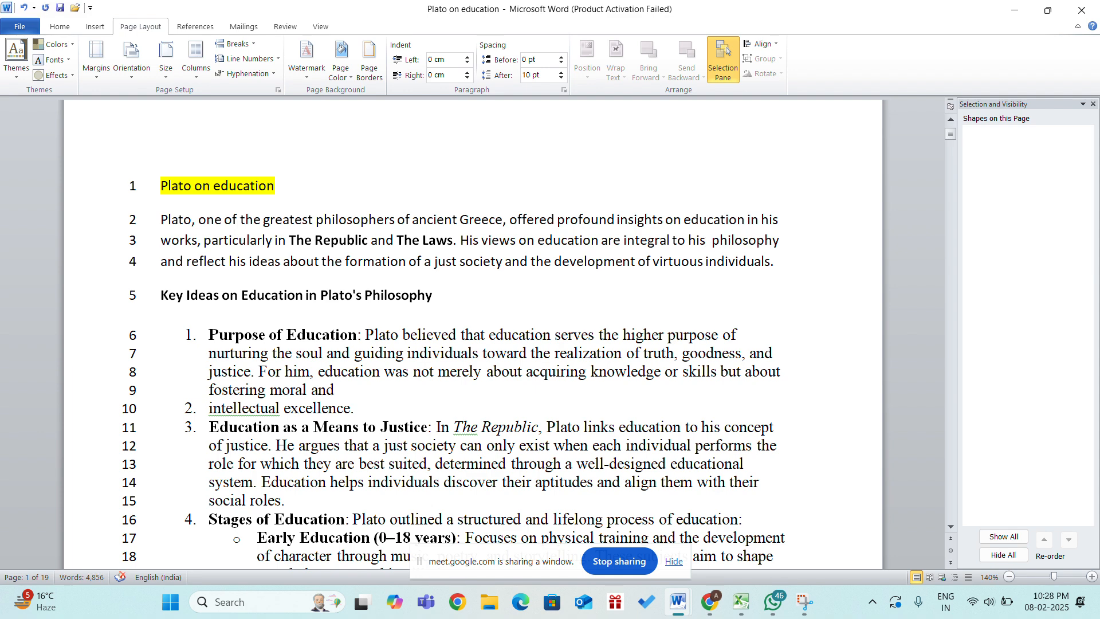
{"action": "key", "text": "BackSpace"}
{"action": "key", "text": "BackSpace"}
{"action": "key", "text": "BackSpace"}
{"action": "key", "text": "BackSpace"}
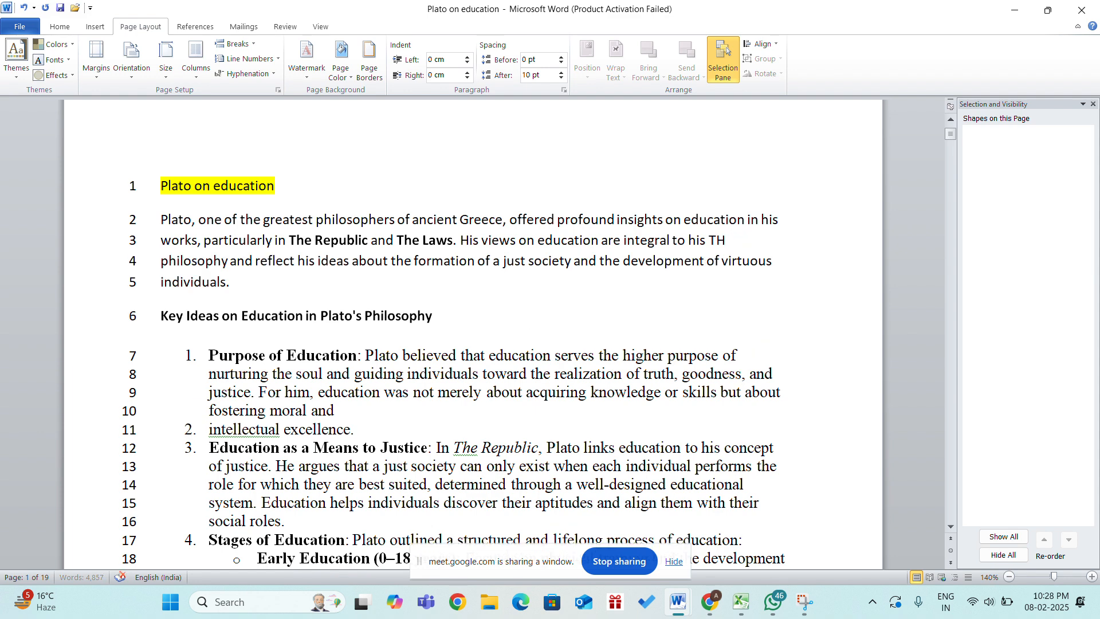
{"action": "key", "text": "BackSpace"}
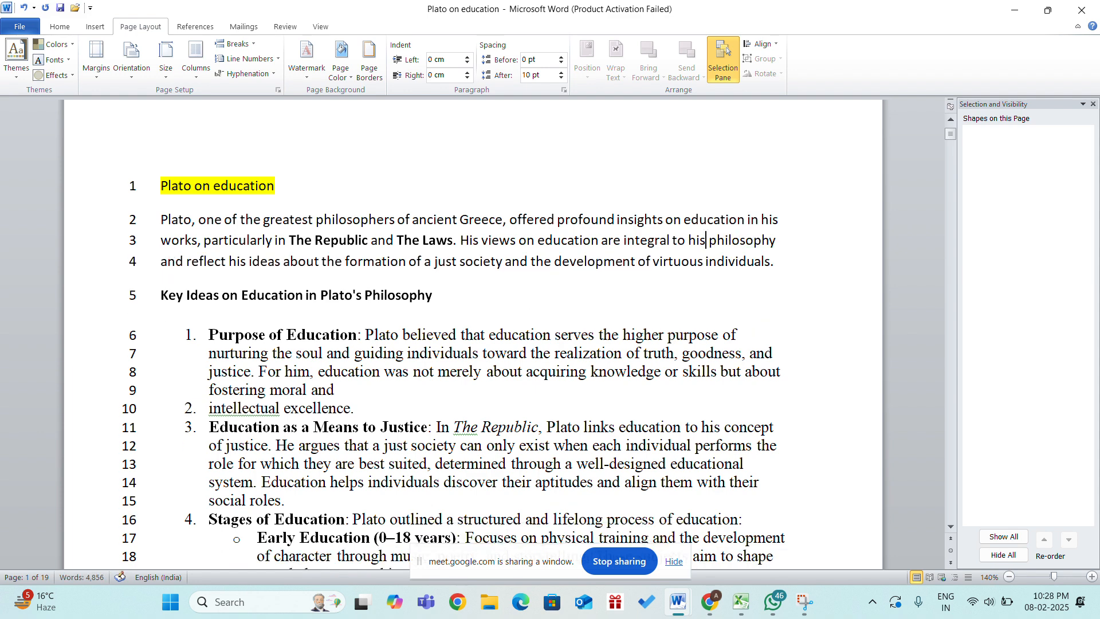
Insert the lowercase test word "the" before "philosophy" in the opening paragraph and delete it again
{"action": "type", "text": "T"}
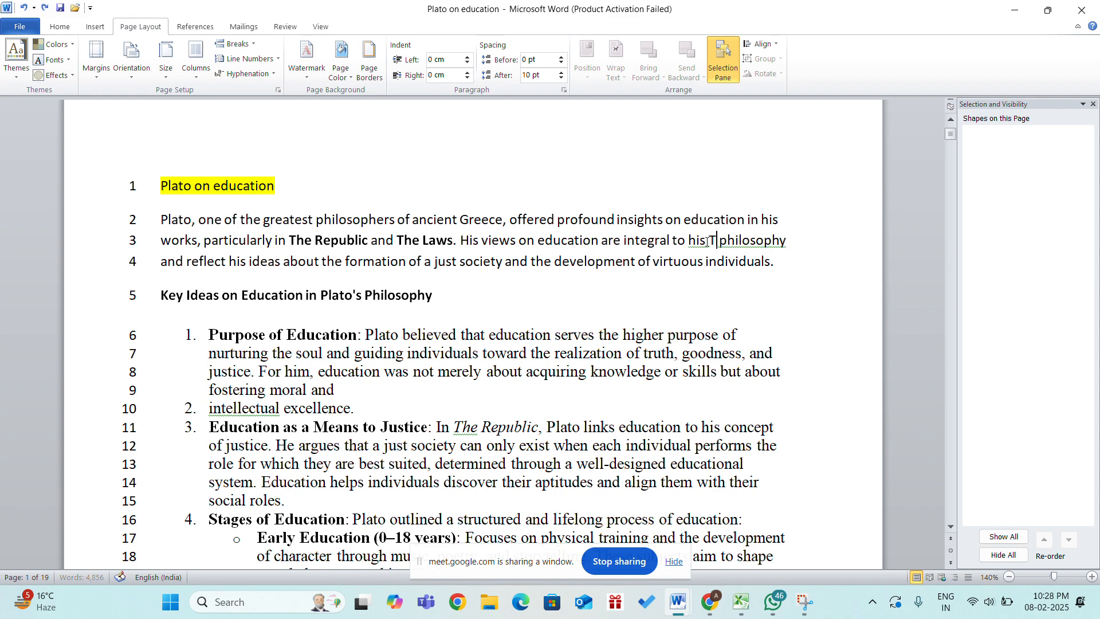
{"action": "key", "text": "BackSpace"}
{"action": "key", "text": "BackSpace"}
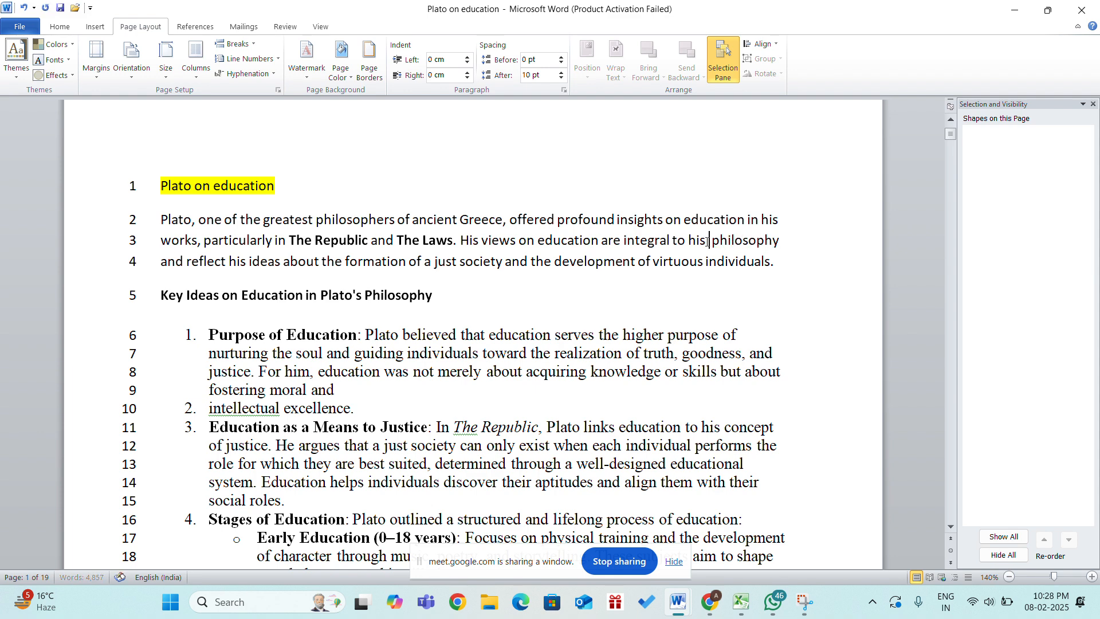
{"action": "type", "text": "he"}
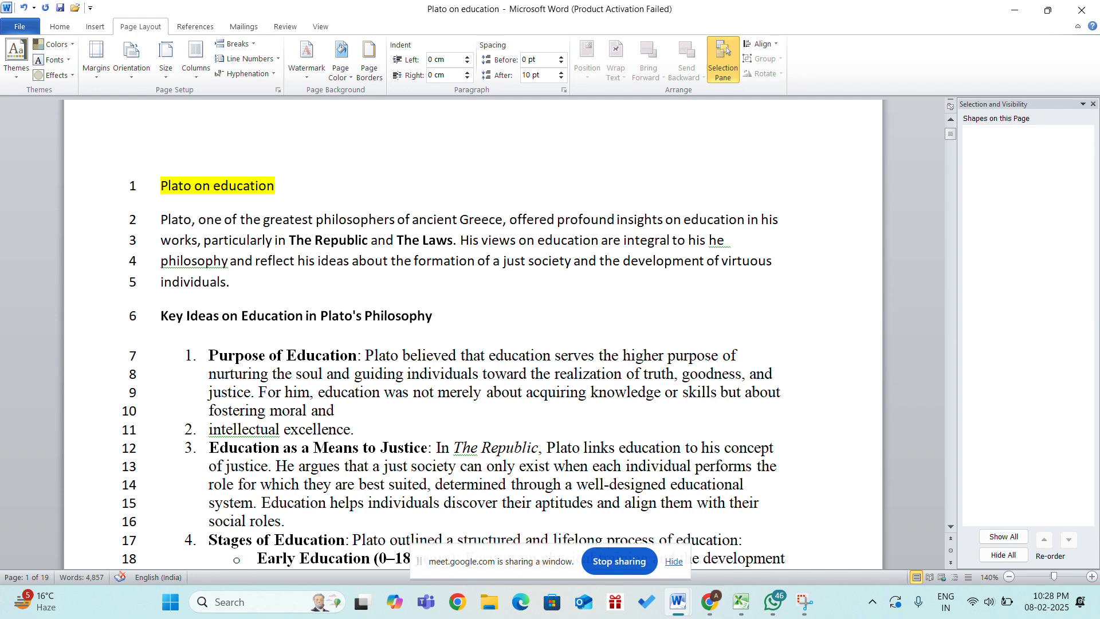
{"action": "key", "text": "BackSpace"}
{"action": "key", "text": "BackSpace"}
{"action": "key", "text": "BackSpace"}
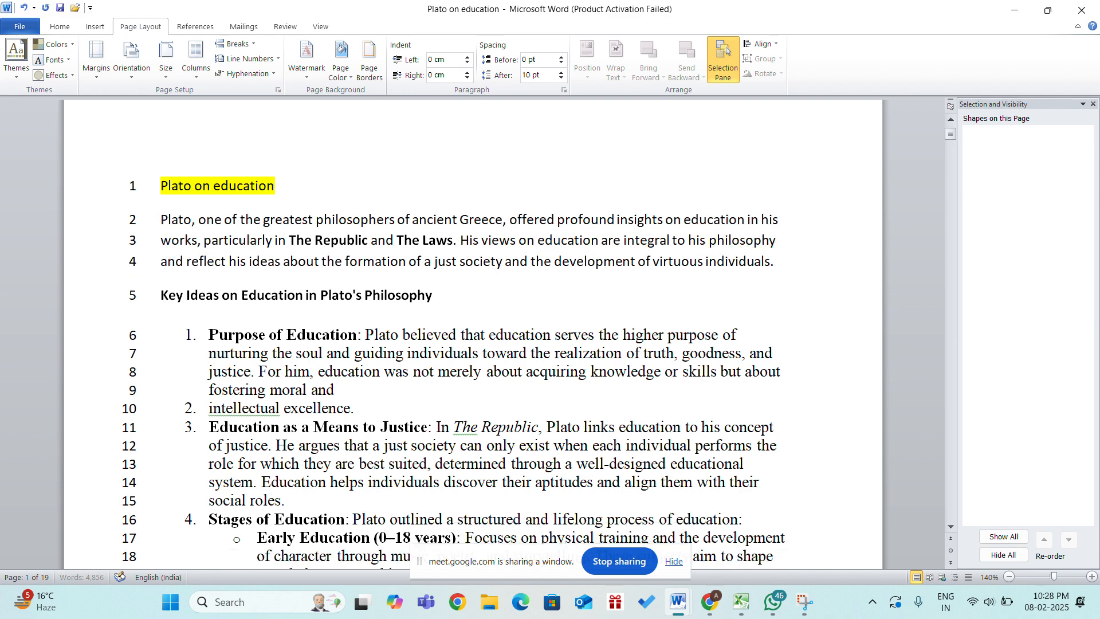
{"action": "type", "text": "t h"}
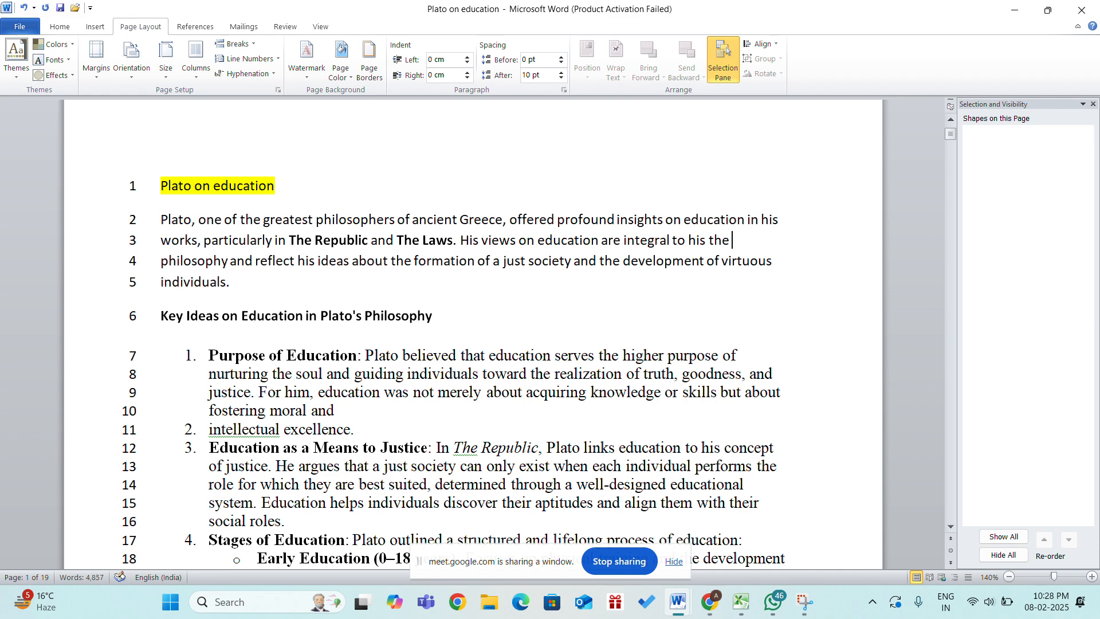
{"action": "type", "text": "e"}
{"action": "key", "text": "BackSpace"}
{"action": "key", "text": "BackSpace"}
{"action": "key", "text": "BackSpace"}
{"action": "key", "text": "BackSpace"}
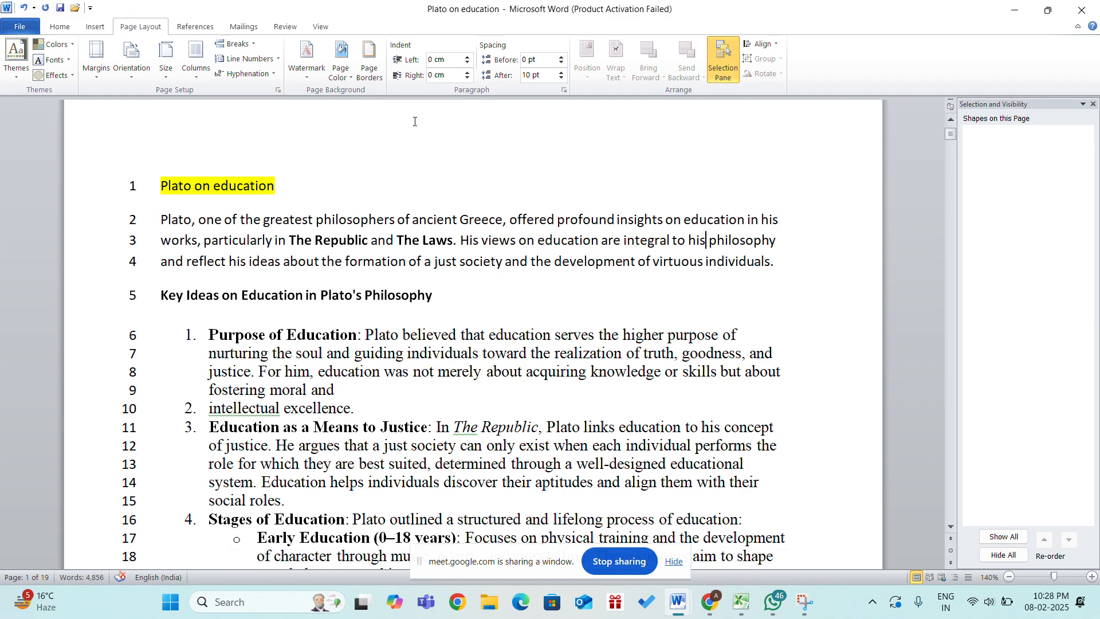
Turn on automatic hyphenation and insert "the" after "integral to his" in the opening paragraph
{"action": "left_click", "coordinate": [269, 73]}
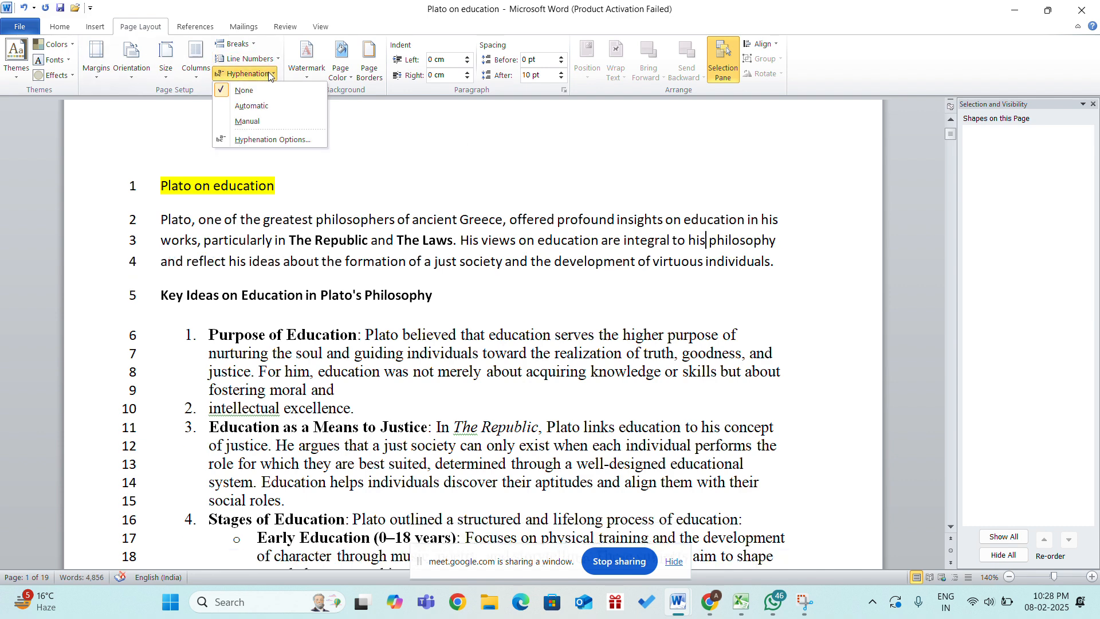
{"action": "left_click", "coordinate": [266, 107]}
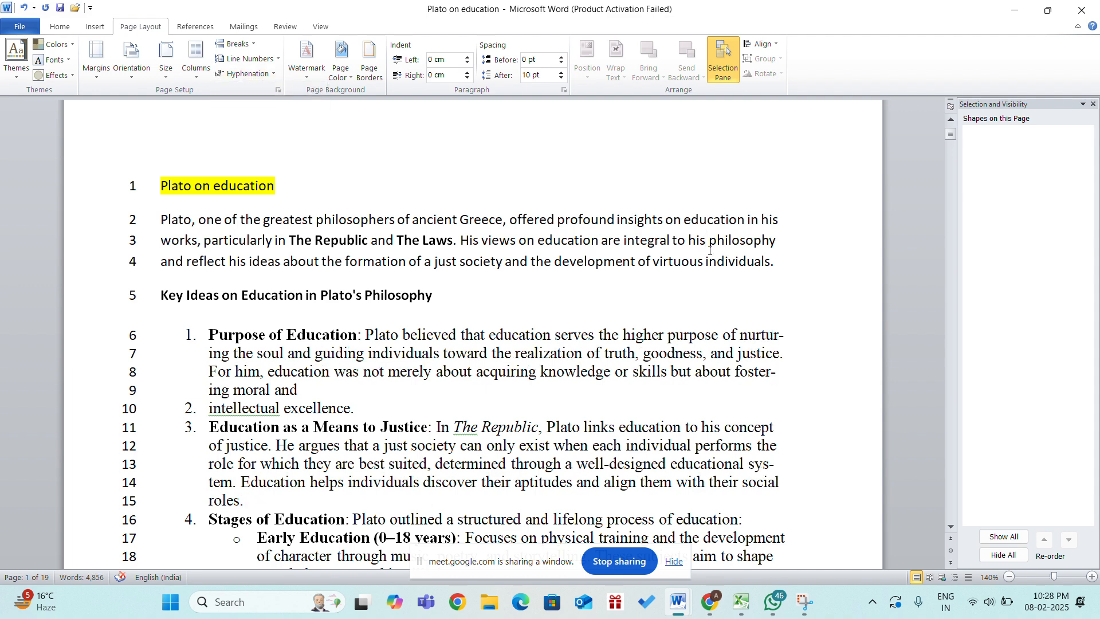
{"action": "type", "text": "the"}
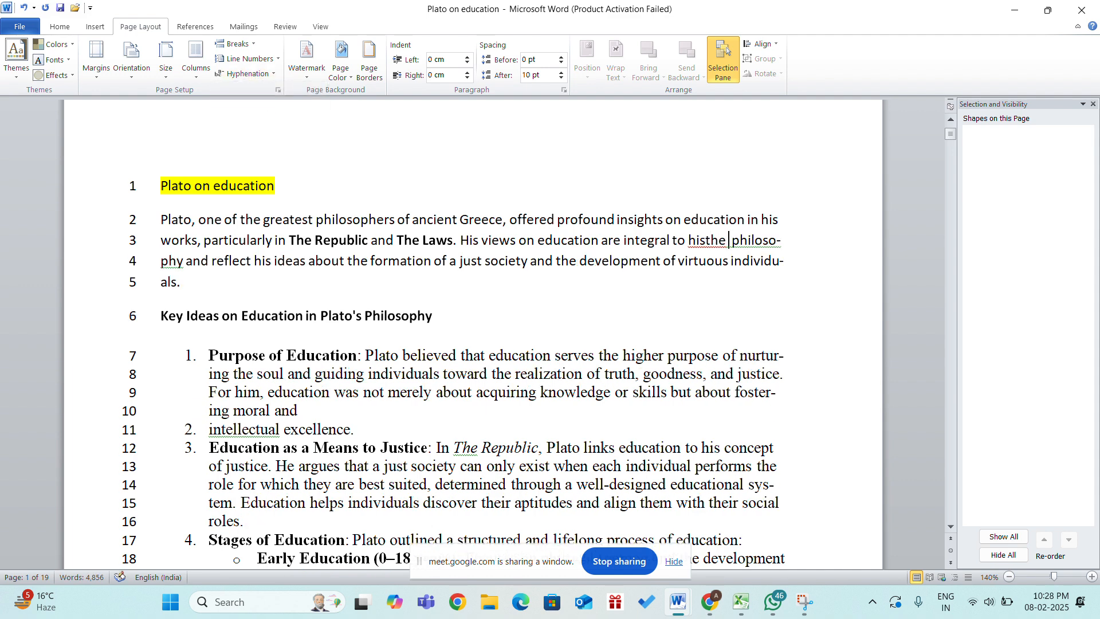
{"action": "key", "text": "BackSpace"}
{"action": "key", "text": "BackSpace"}
{"action": "key", "text": "BackSpace"}
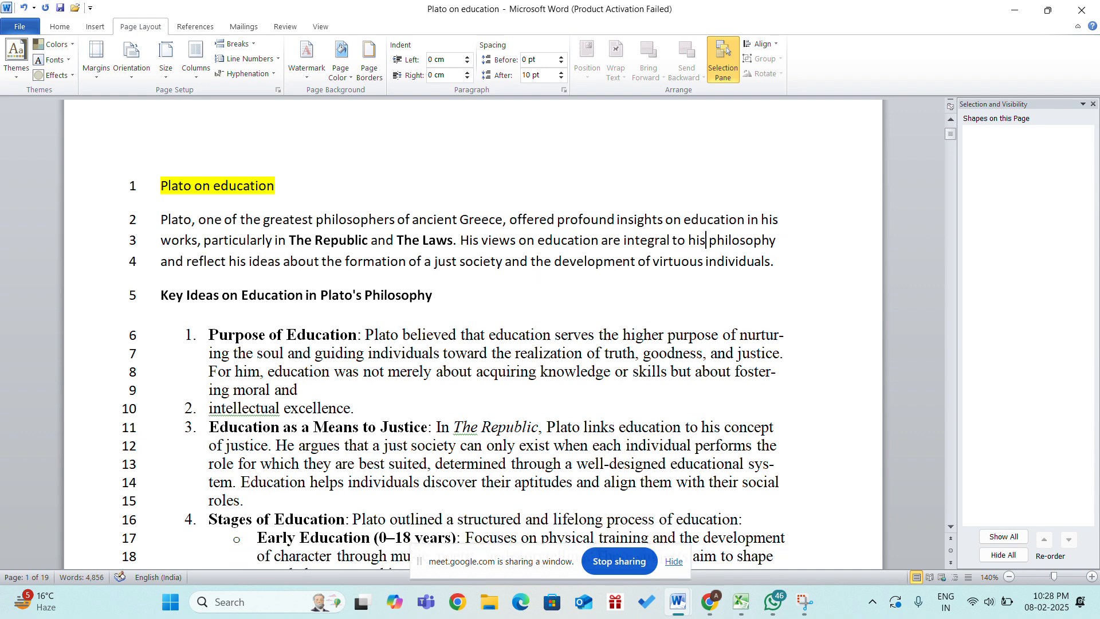
{"action": "key", "text": "BackSpace"}
{"action": "type", "text": "s the"}
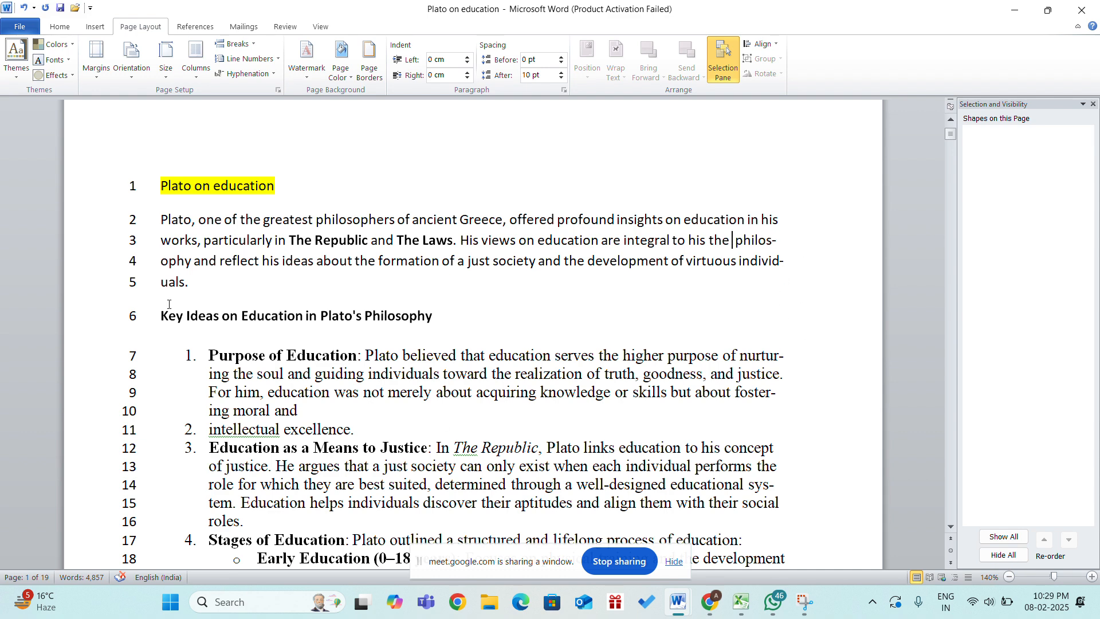
{"action": "scroll", "coordinate": [437, 388], "scroll_direction": "down", "scroll_amount": 3}
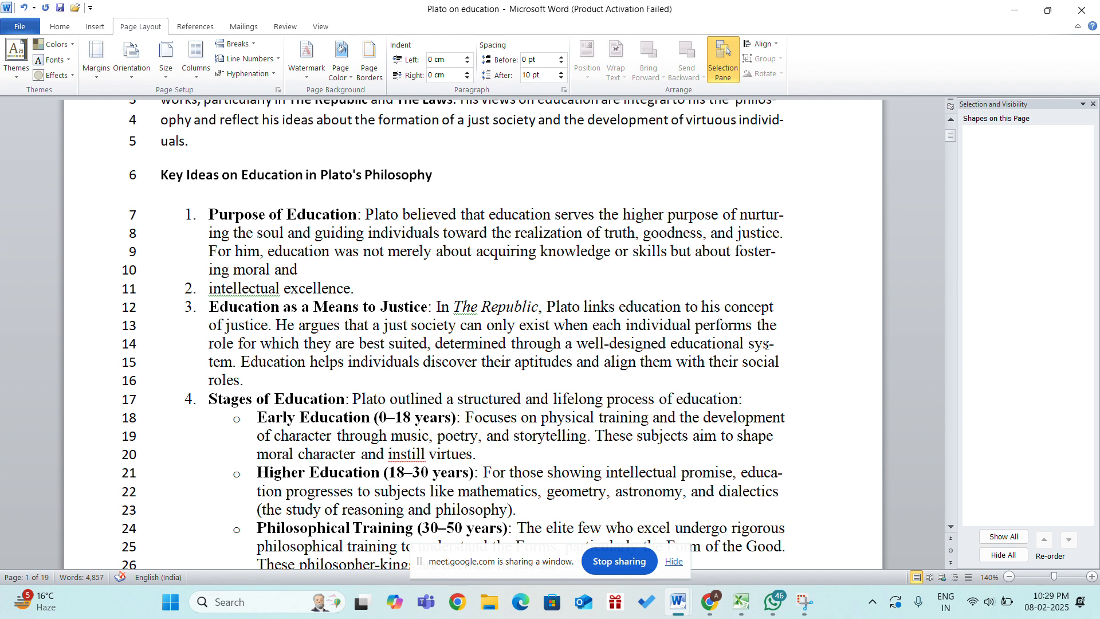
Turn hyphenation off and check the line endings across the first page
{"action": "left_click", "coordinate": [271, 73]}
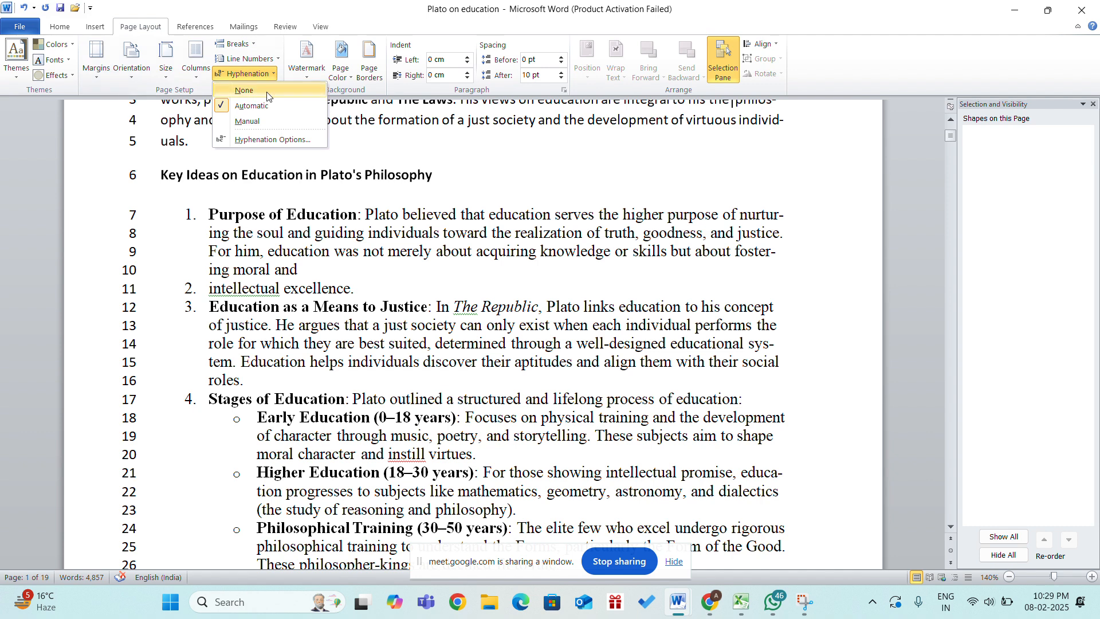
{"action": "left_click", "coordinate": [243, 91]}
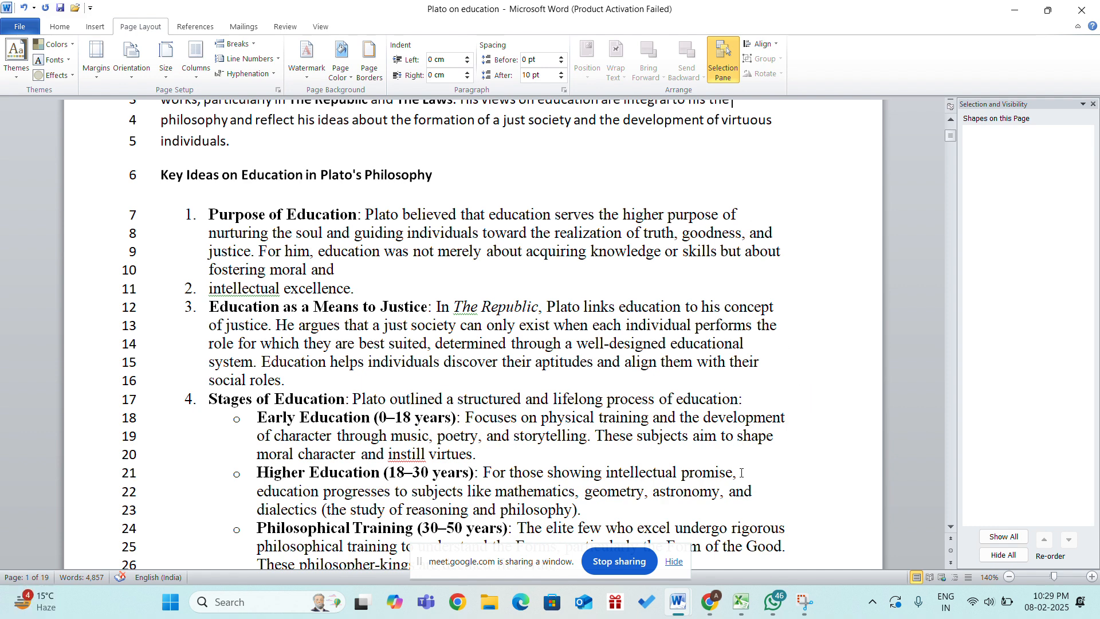
{"action": "scroll", "coordinate": [752, 477], "scroll_direction": "down", "scroll_amount": 4}
{"action": "scroll", "coordinate": [827, 224], "scroll_direction": "down", "scroll_amount": 1}
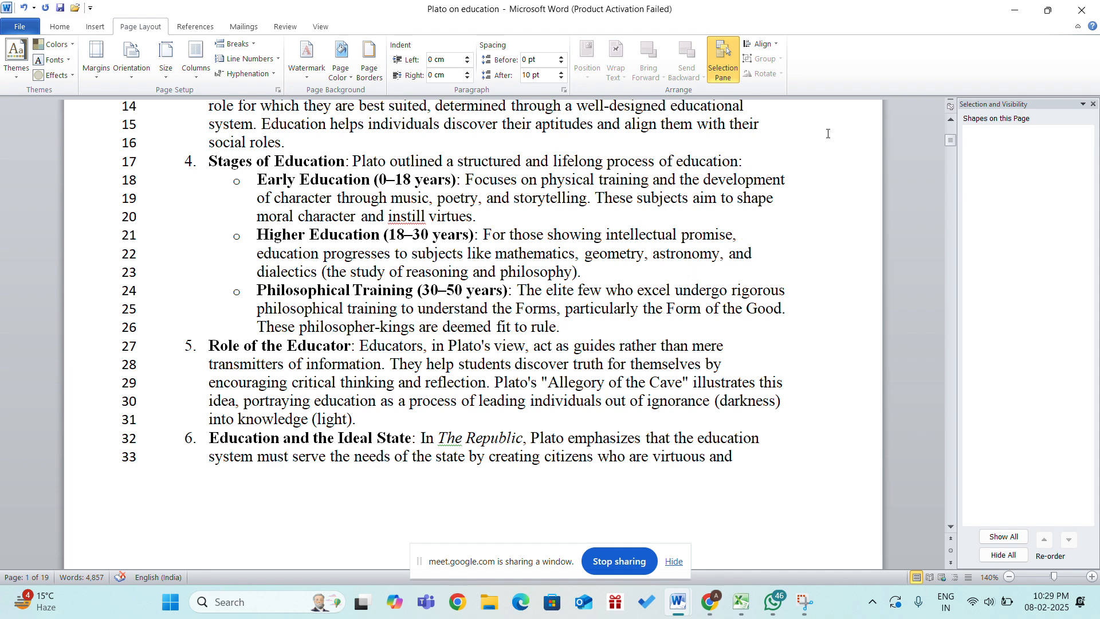
{"action": "scroll", "coordinate": [780, 196], "scroll_direction": "up", "scroll_amount": 1}
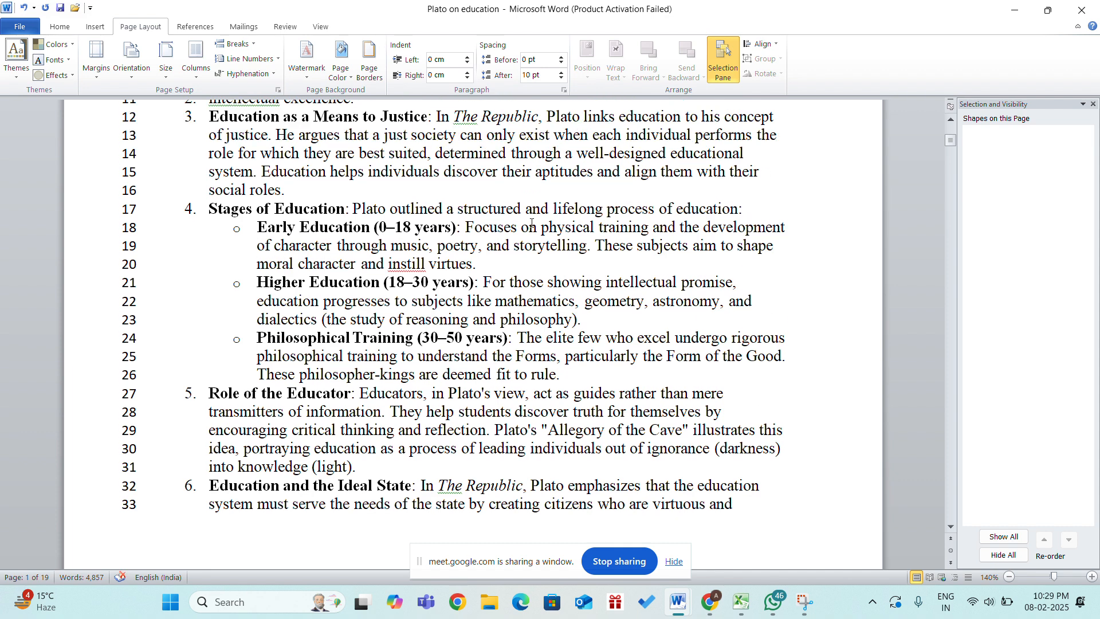
{"action": "scroll", "coordinate": [531, 223], "scroll_direction": "up", "scroll_amount": 2}
{"action": "scroll", "coordinate": [815, 206], "scroll_direction": "up", "scroll_amount": 1}
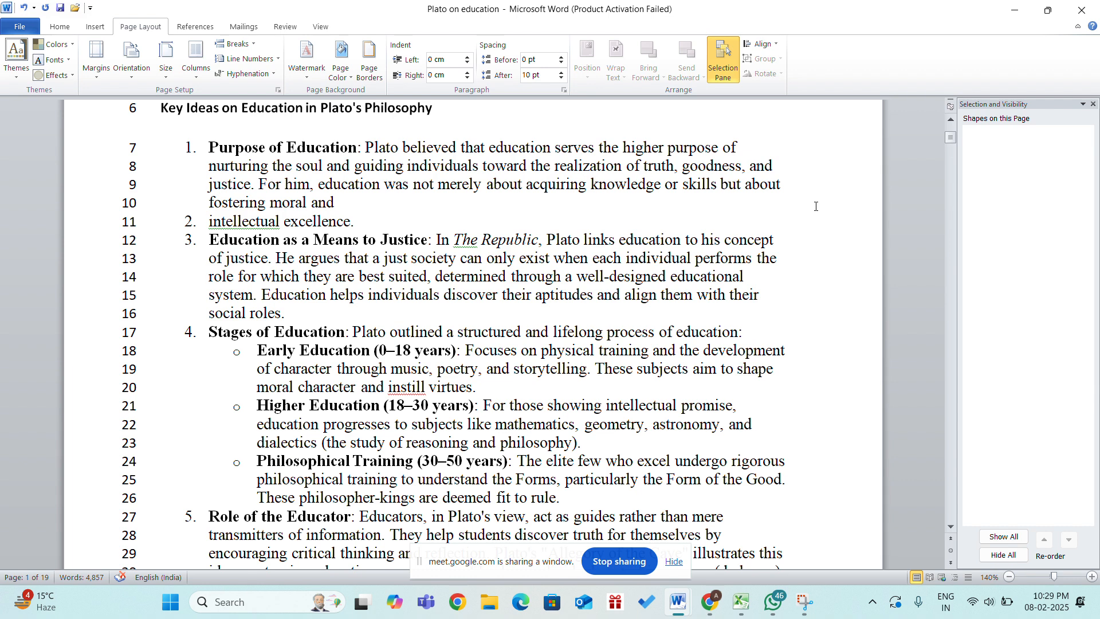
Turn automatic hyphenation back on and view the manual hyphenation dialog without accepting a break
{"action": "left_click", "coordinate": [269, 74]}
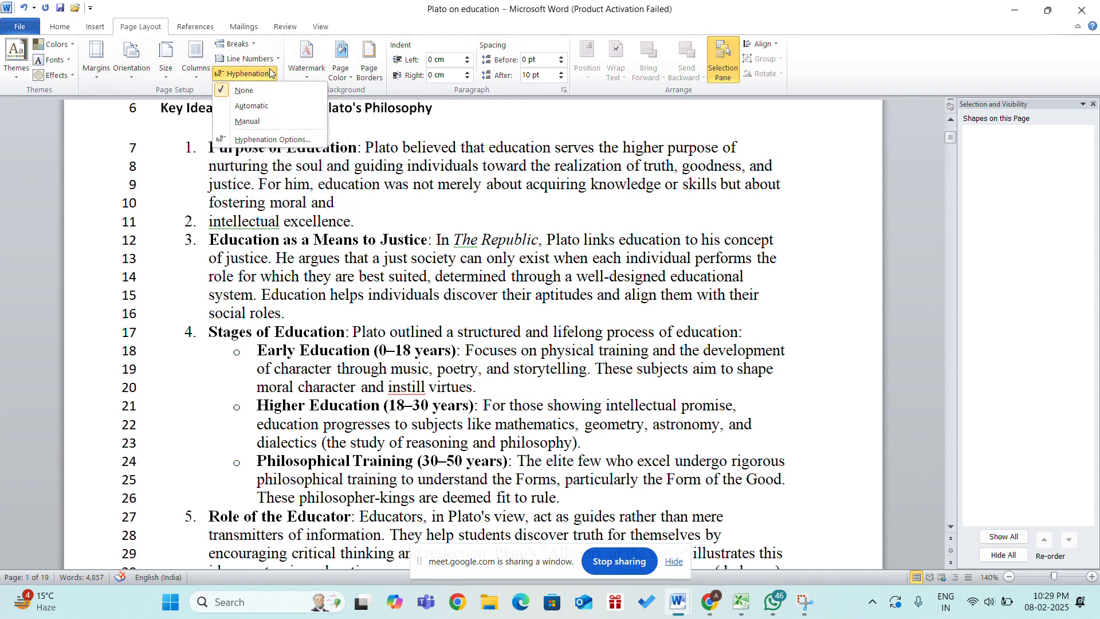
{"action": "left_click", "coordinate": [264, 106]}
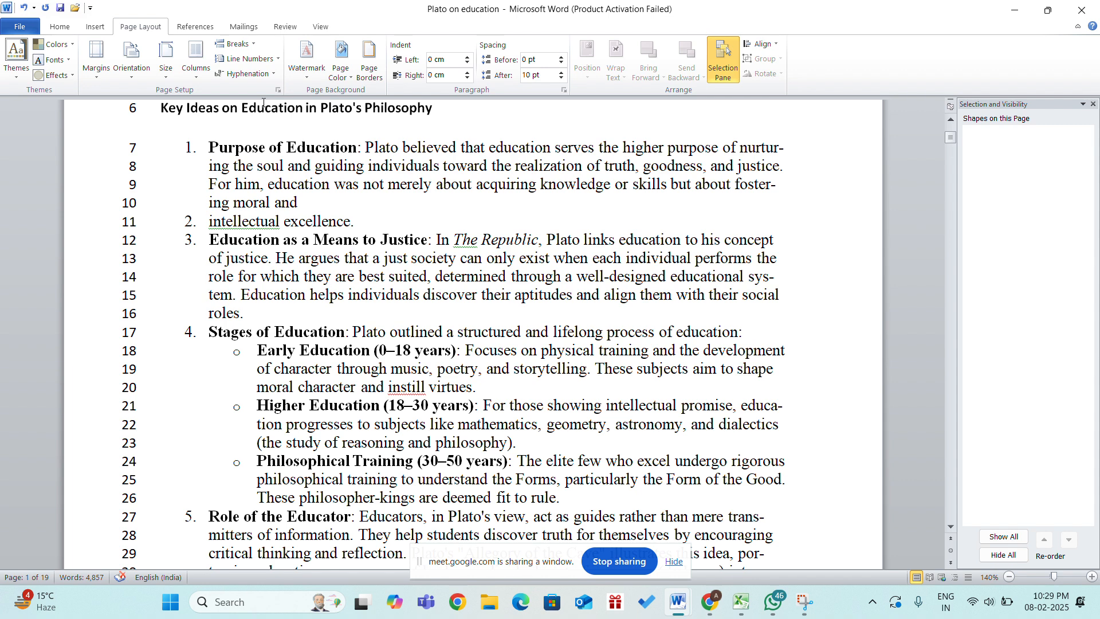
{"action": "left_click", "coordinate": [255, 74]}
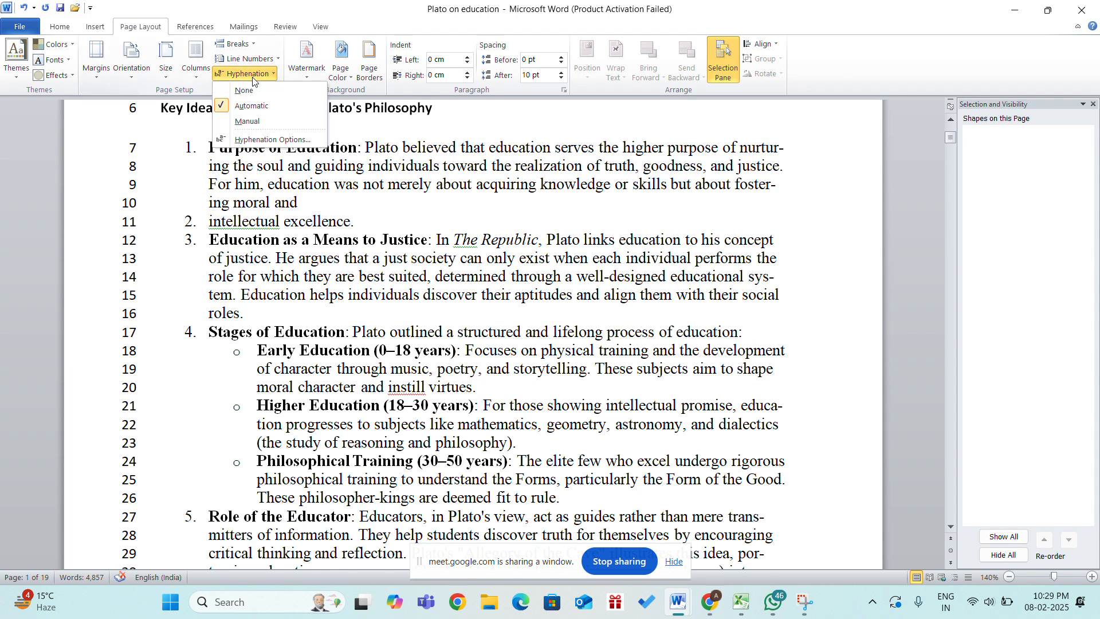
{"action": "left_click", "coordinate": [260, 119]}
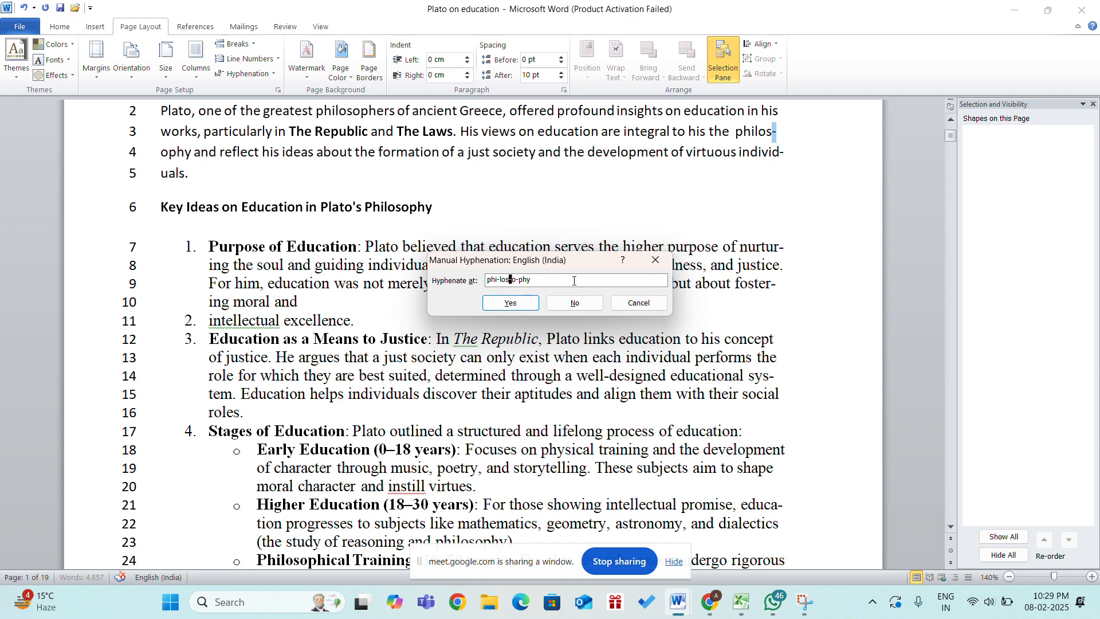
{"action": "left_click", "coordinate": [656, 260]}
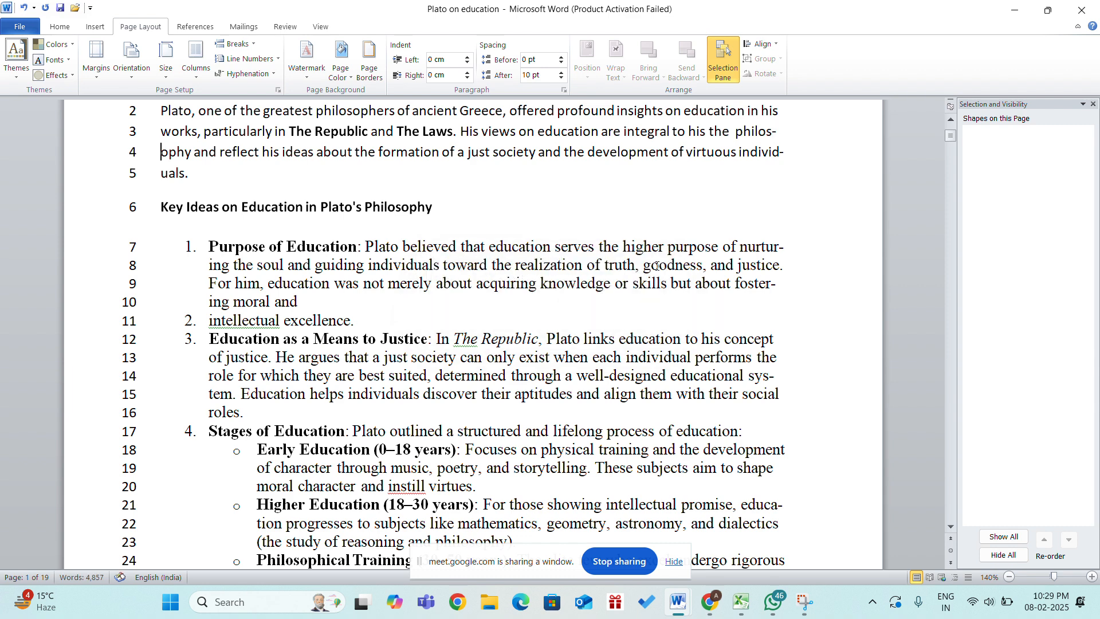
Return to the document's start and remove the line numbers
{"action": "left_click", "coordinate": [252, 74]}
{"action": "left_click", "coordinate": [253, 75]}
{"action": "scroll", "coordinate": [519, 307], "scroll_direction": "up", "scroll_amount": 4}
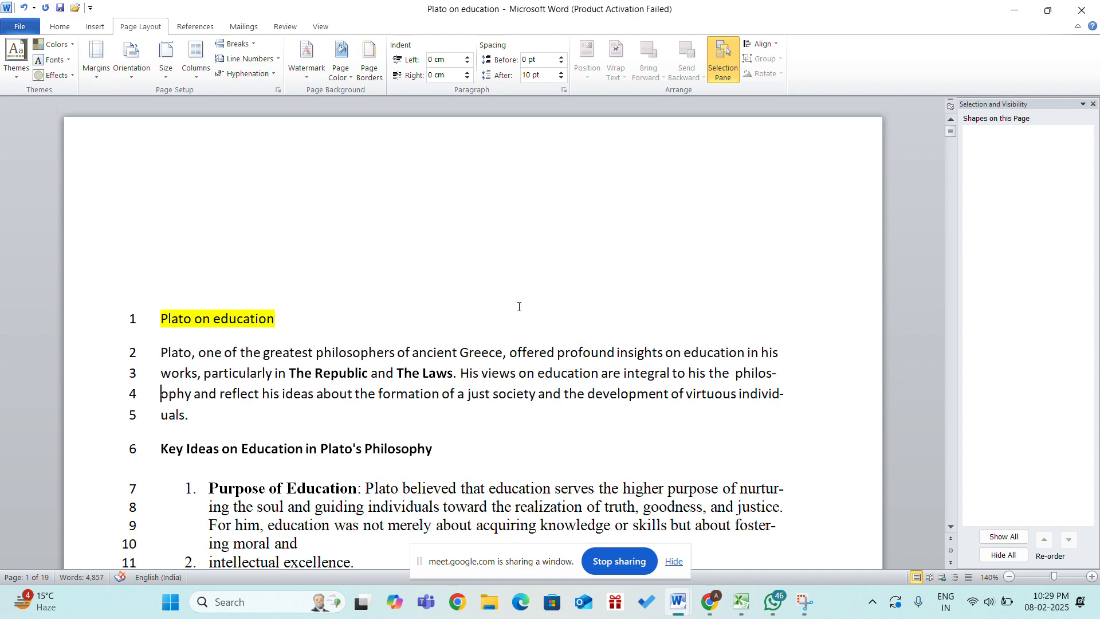
{"action": "left_click", "coordinate": [248, 59]}
{"action": "left_click", "coordinate": [243, 75]}
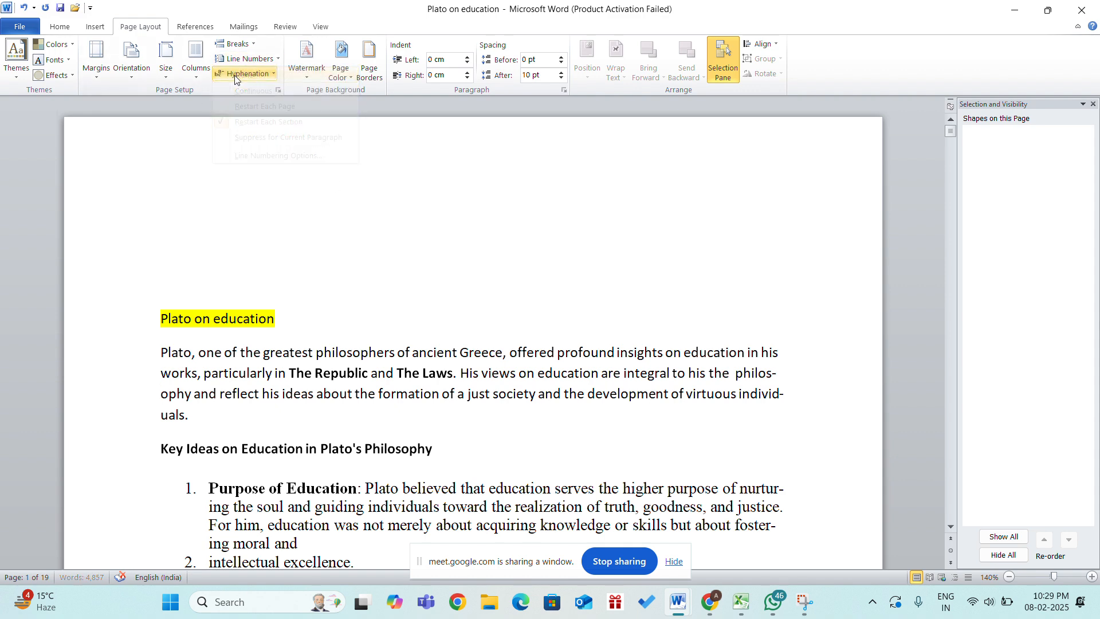
Zoom out to 110% and apply the Narrow margins preset of 1.27 cm on all sides
{"action": "scroll", "coordinate": [343, 344], "scroll_direction": "down", "scroll_amount": 2}
{"action": "scroll", "coordinate": [344, 344], "scroll_direction": "down", "scroll_amount": 3}
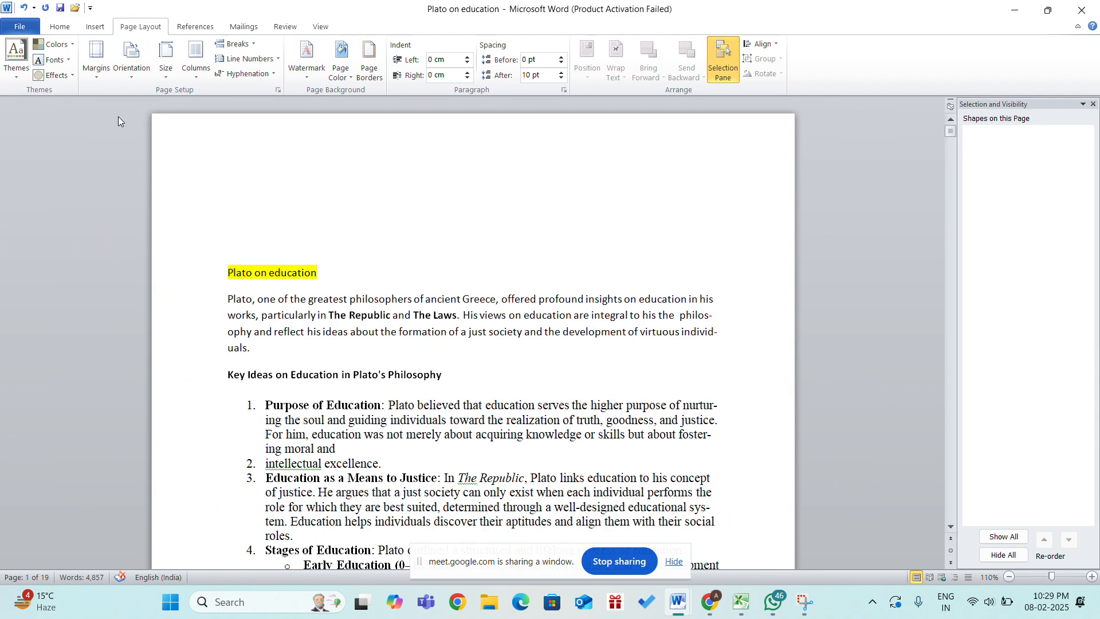
{"action": "left_click", "coordinate": [108, 82]}
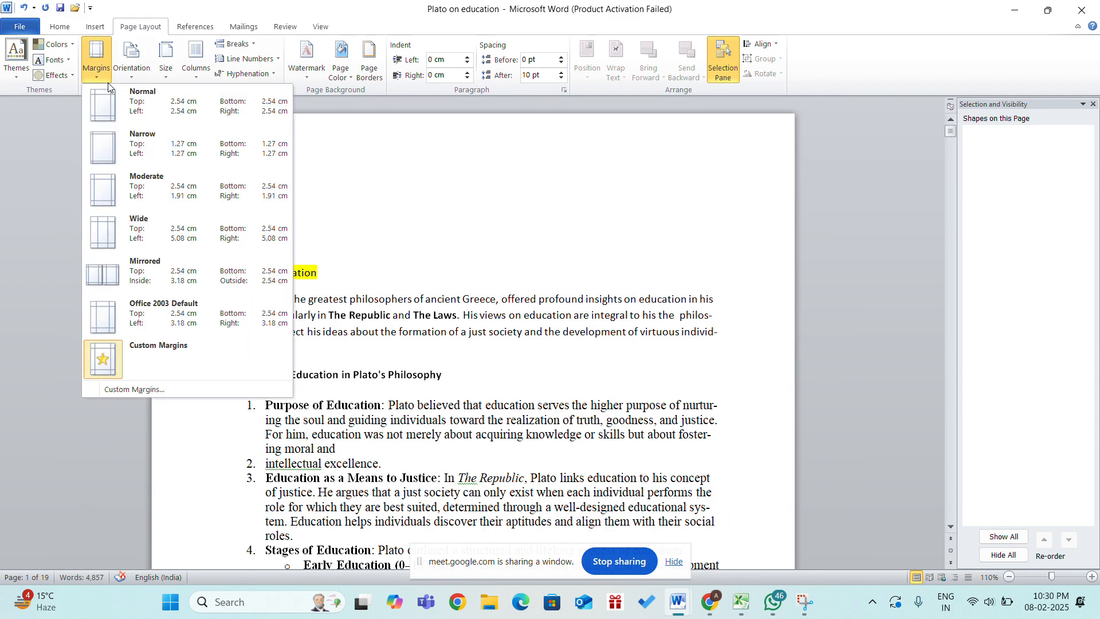
{"action": "left_click", "coordinate": [149, 136]}
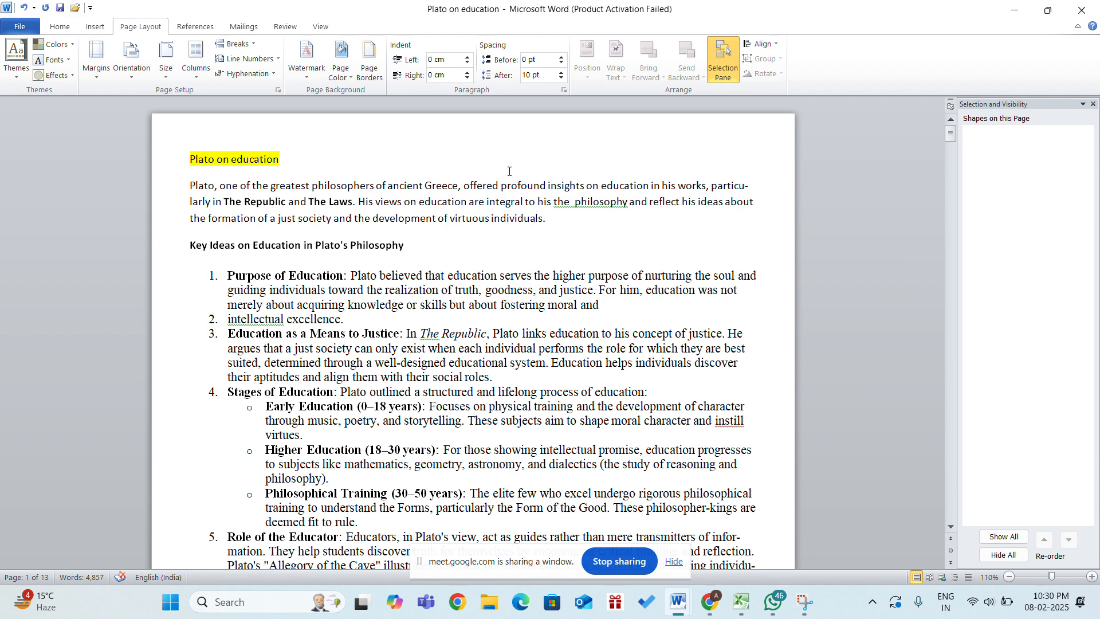
Apply the diagonal CONFIDENTIAL 1 watermark and view it on the first page at 80% zoom
{"action": "left_click", "coordinate": [313, 77]}
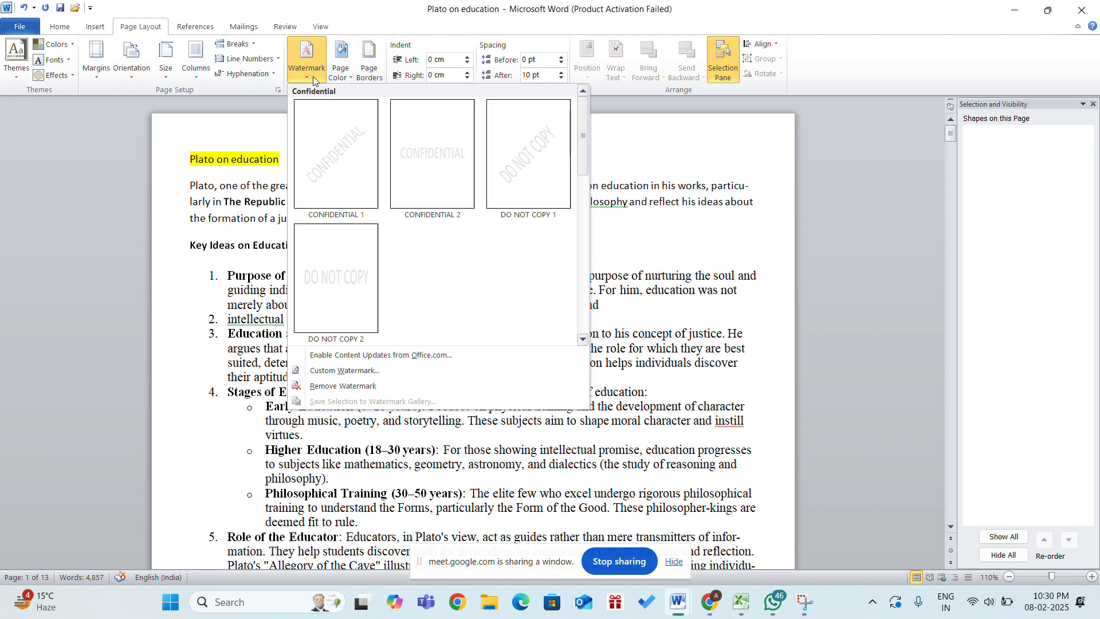
{"action": "scroll", "coordinate": [368, 198], "scroll_direction": "down", "scroll_amount": 6}
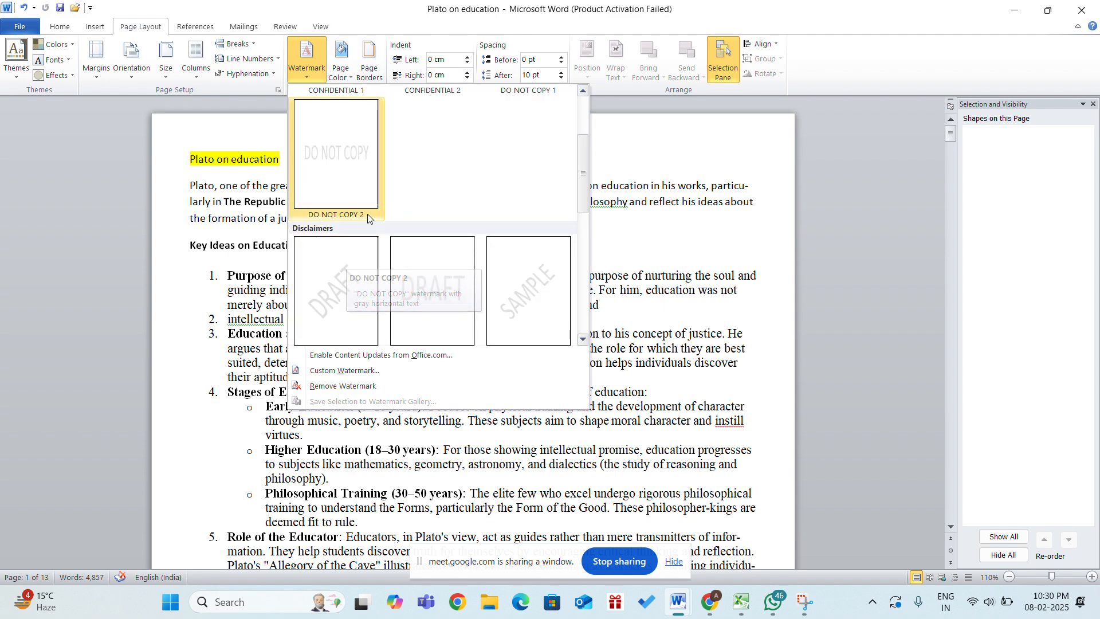
{"action": "scroll", "coordinate": [338, 204], "scroll_direction": "up", "scroll_amount": 6}
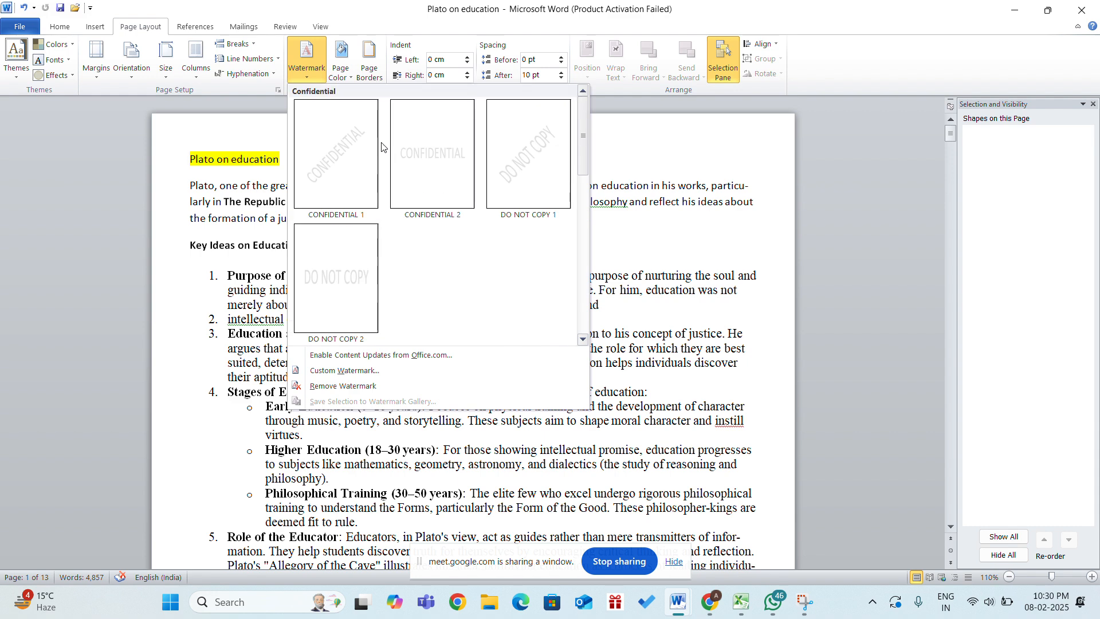
{"action": "left_click", "coordinate": [334, 197]}
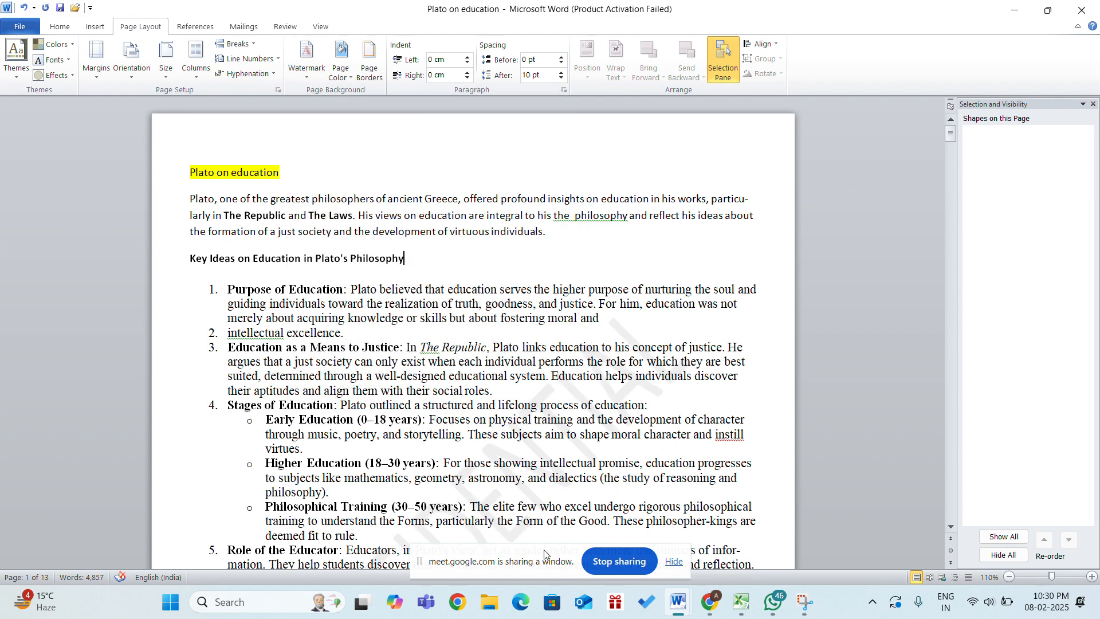
{"action": "scroll", "coordinate": [615, 364], "scroll_direction": "down", "scroll_amount": 4}
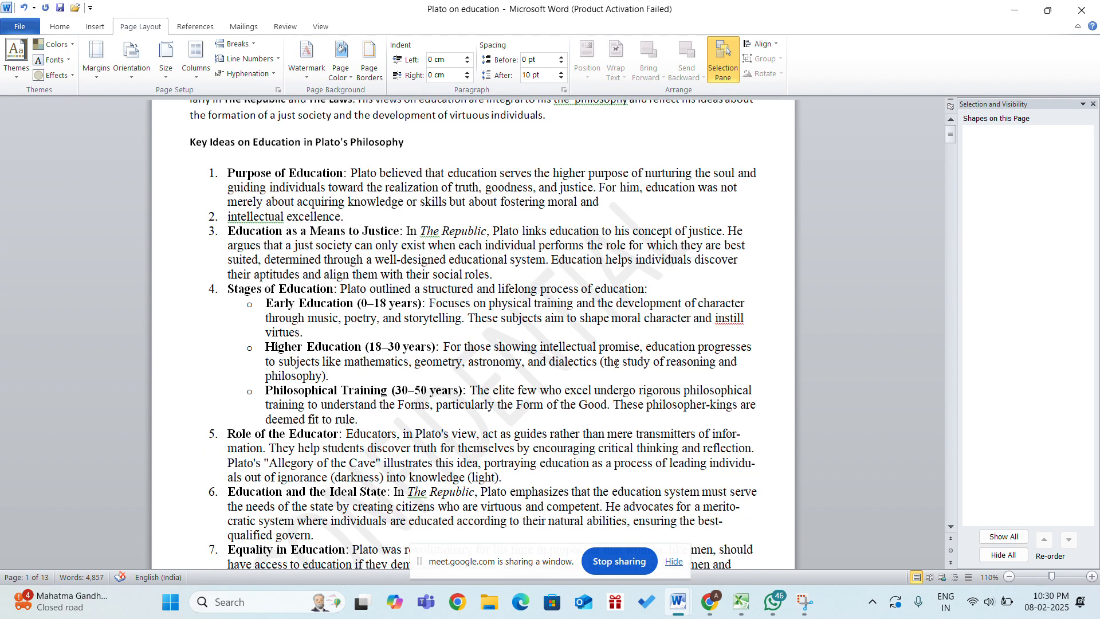
{"action": "scroll", "coordinate": [615, 364], "scroll_direction": "down", "scroll_amount": 3, "text": "ctrl"}
{"action": "scroll", "coordinate": [616, 363], "scroll_direction": "down", "scroll_amount": 1}
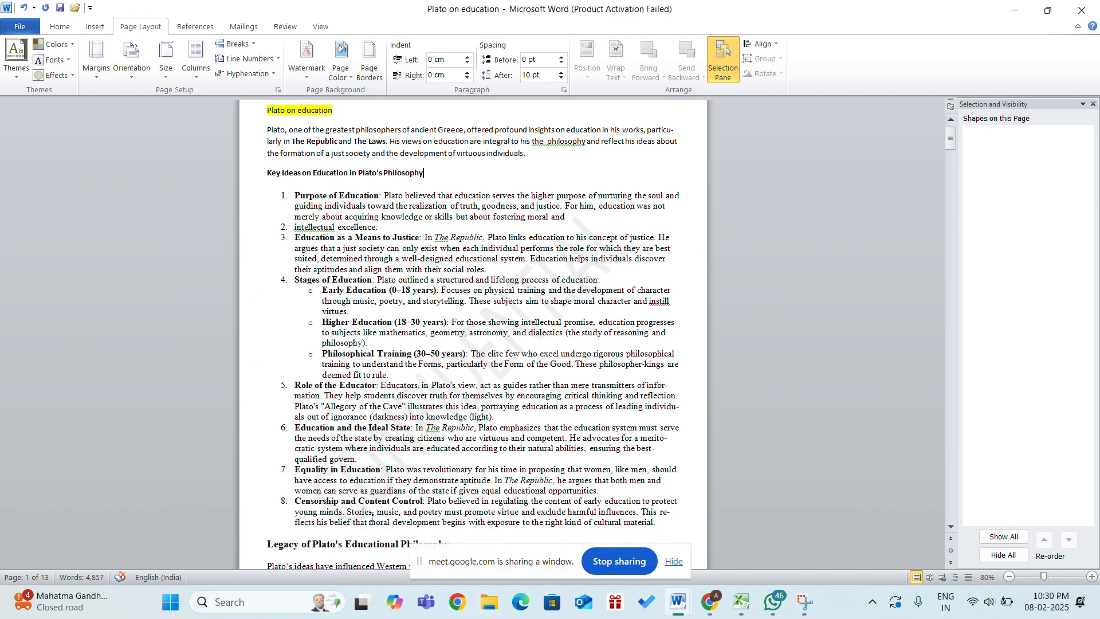
Look through the Disclaimers watermarks and remove the watermark from the document
{"action": "left_click", "coordinate": [308, 77]}
{"action": "scroll", "coordinate": [379, 347], "scroll_direction": "down", "scroll_amount": 1}
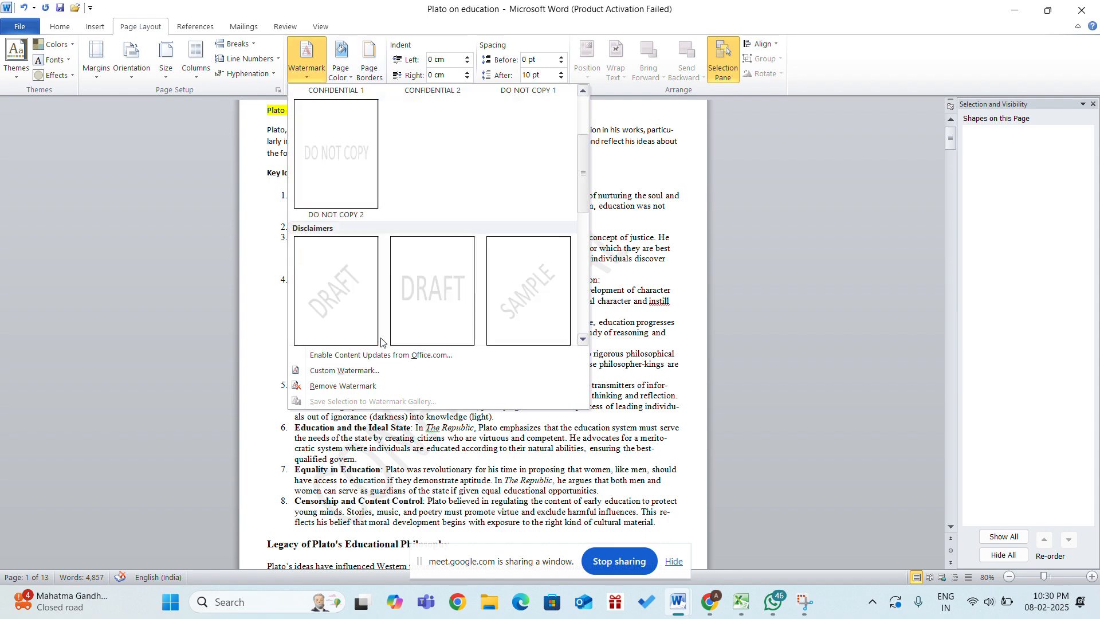
{"action": "left_click", "coordinate": [332, 385]}
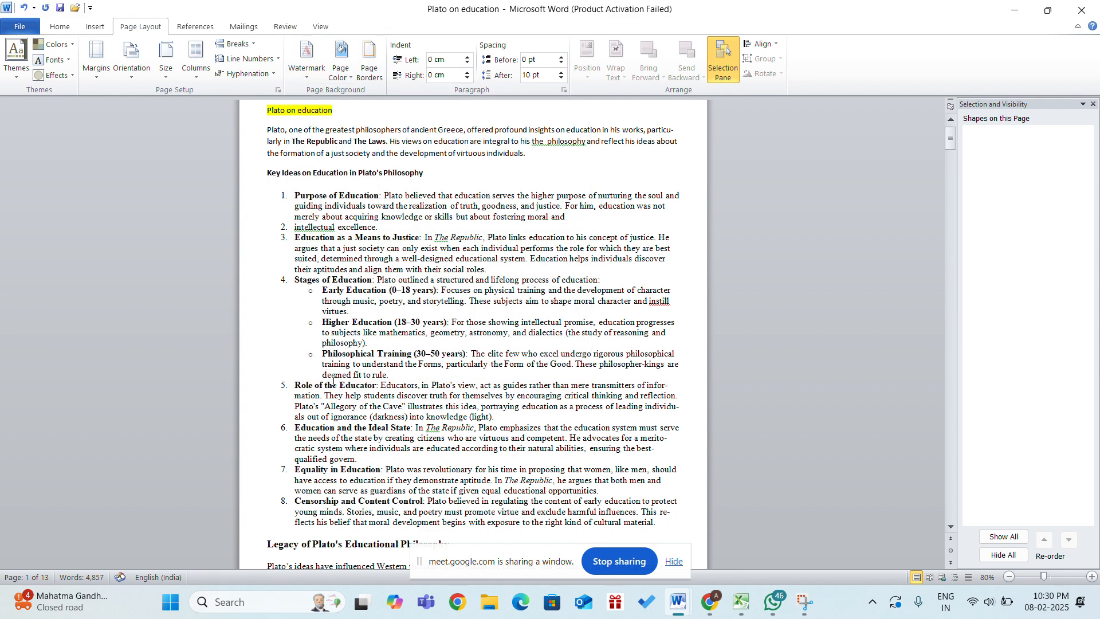
Choose the MANTHAN picture from the Downloads folder as a custom picture watermark
{"action": "left_click", "coordinate": [307, 63]}
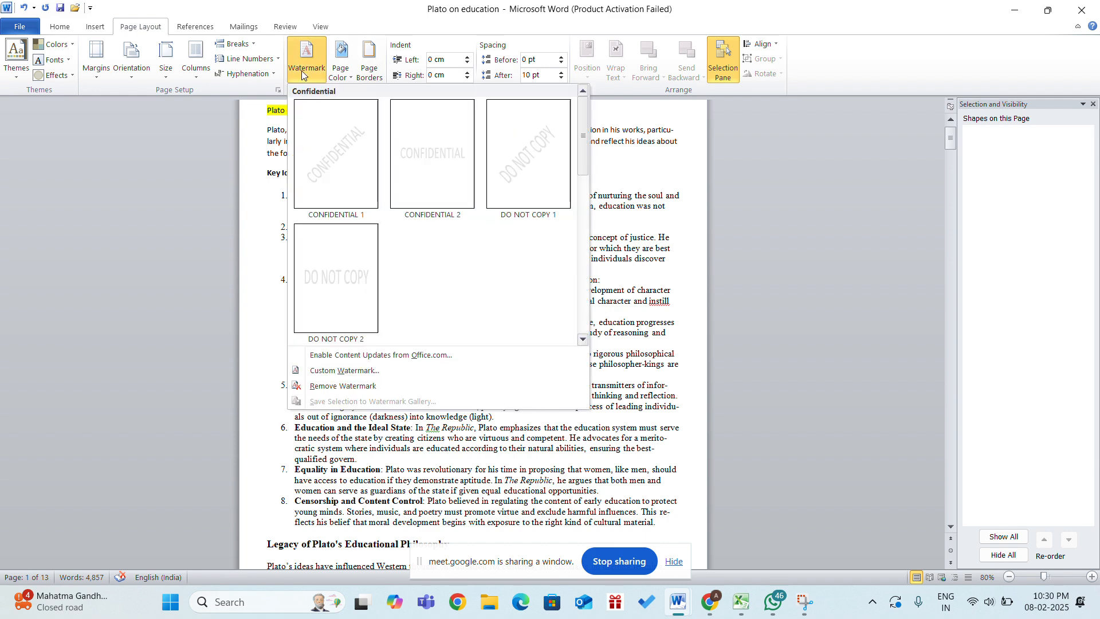
{"action": "left_click", "coordinate": [340, 376]}
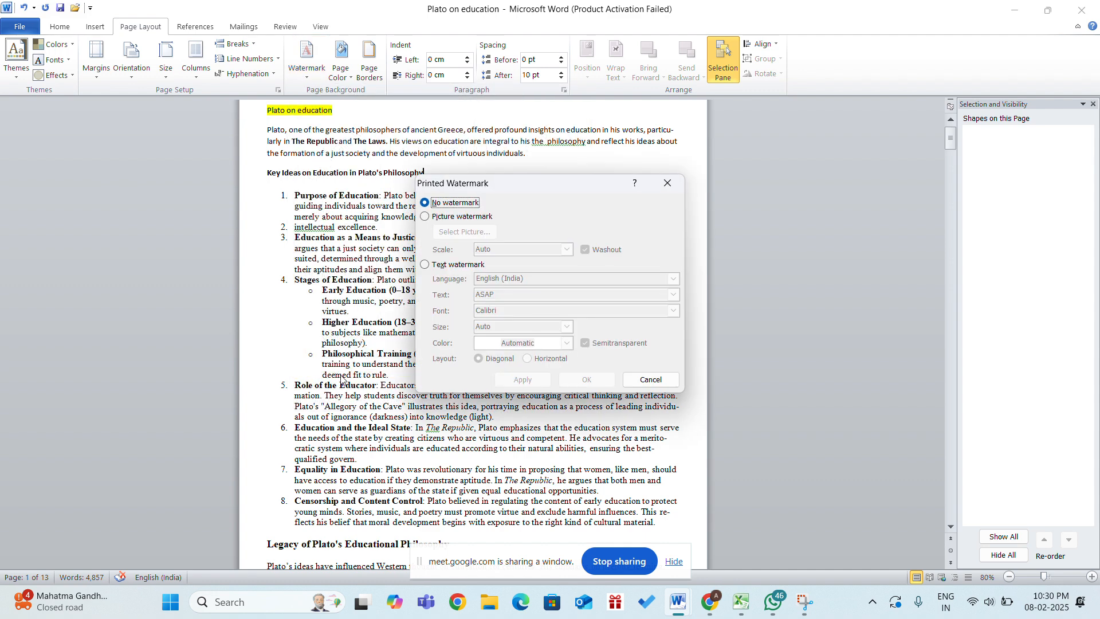
{"action": "left_click", "coordinate": [433, 217]}
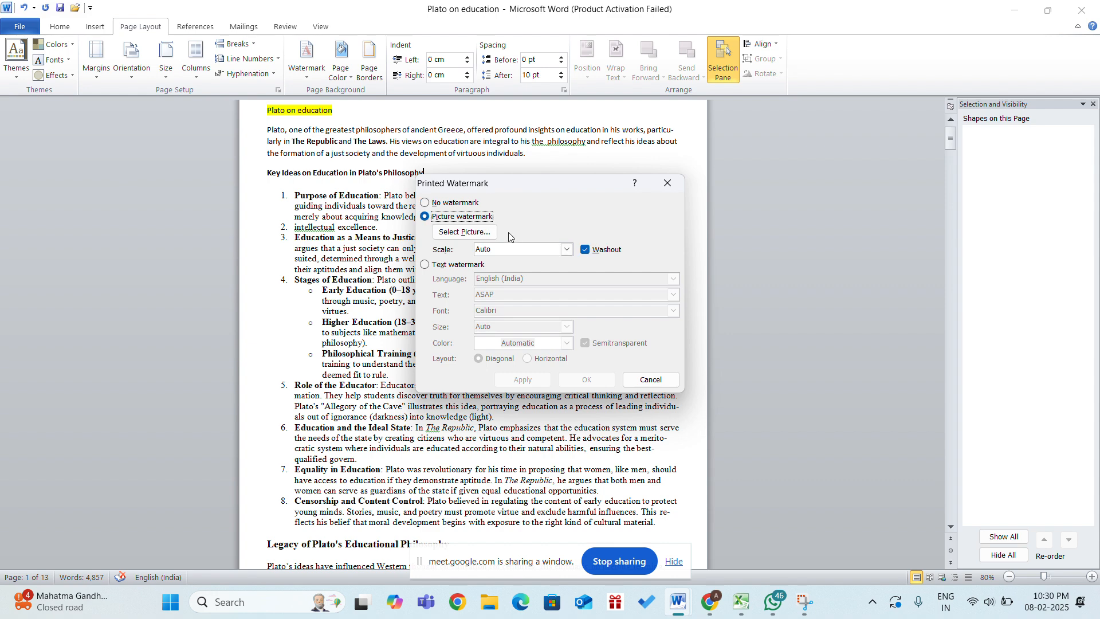
{"action": "left_click", "coordinate": [480, 232]}
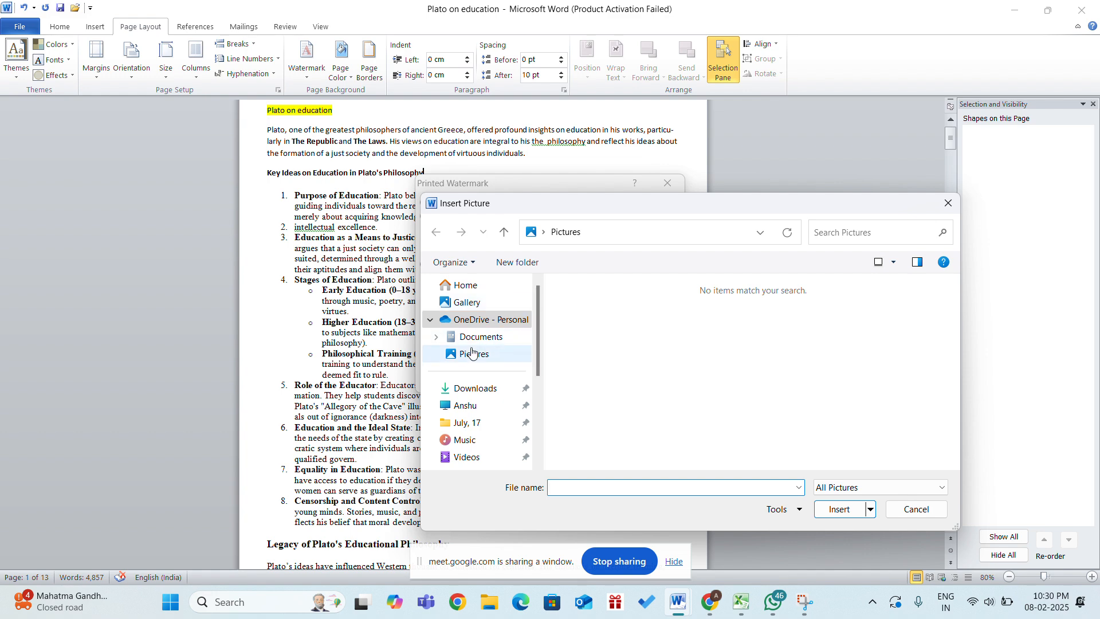
{"action": "left_click", "coordinate": [474, 353]}
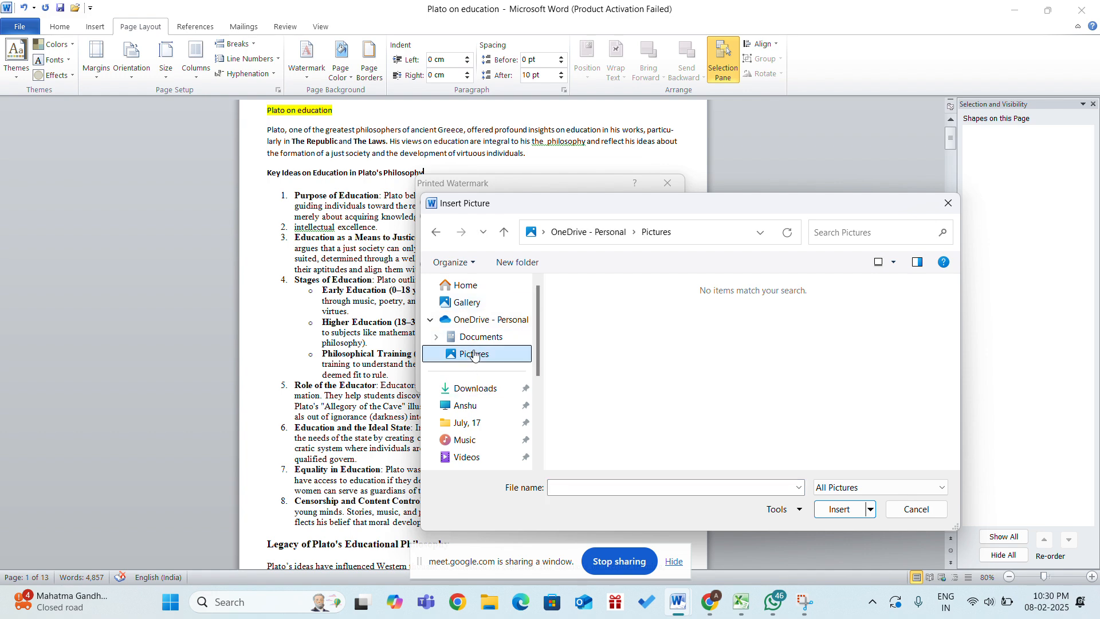
{"action": "scroll", "coordinate": [473, 355], "scroll_direction": "down", "scroll_amount": 2}
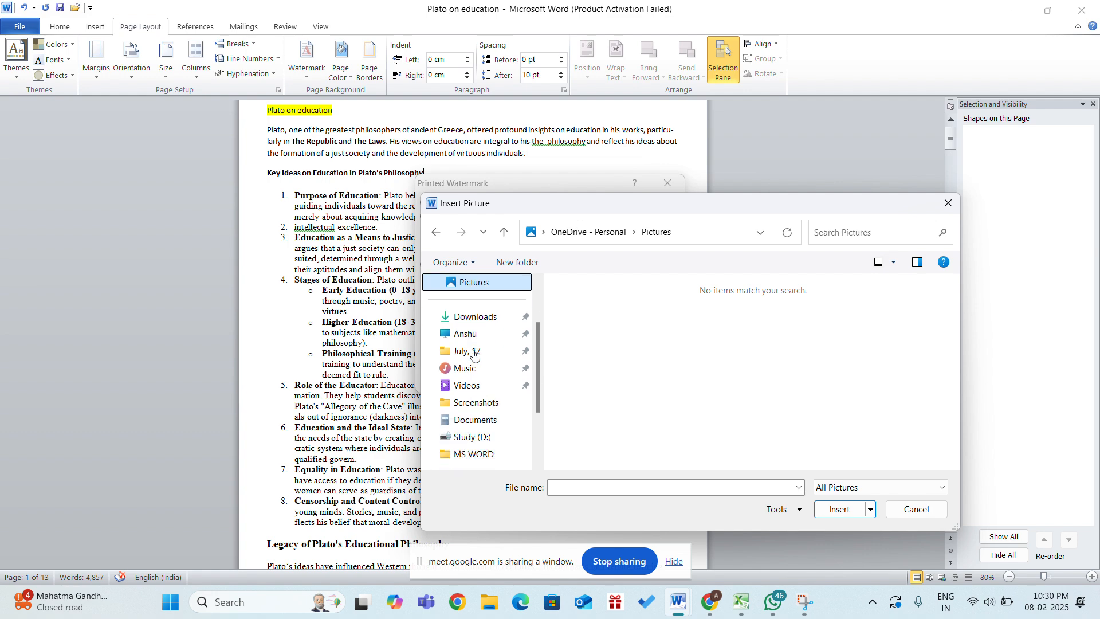
{"action": "left_click", "coordinate": [473, 324]}
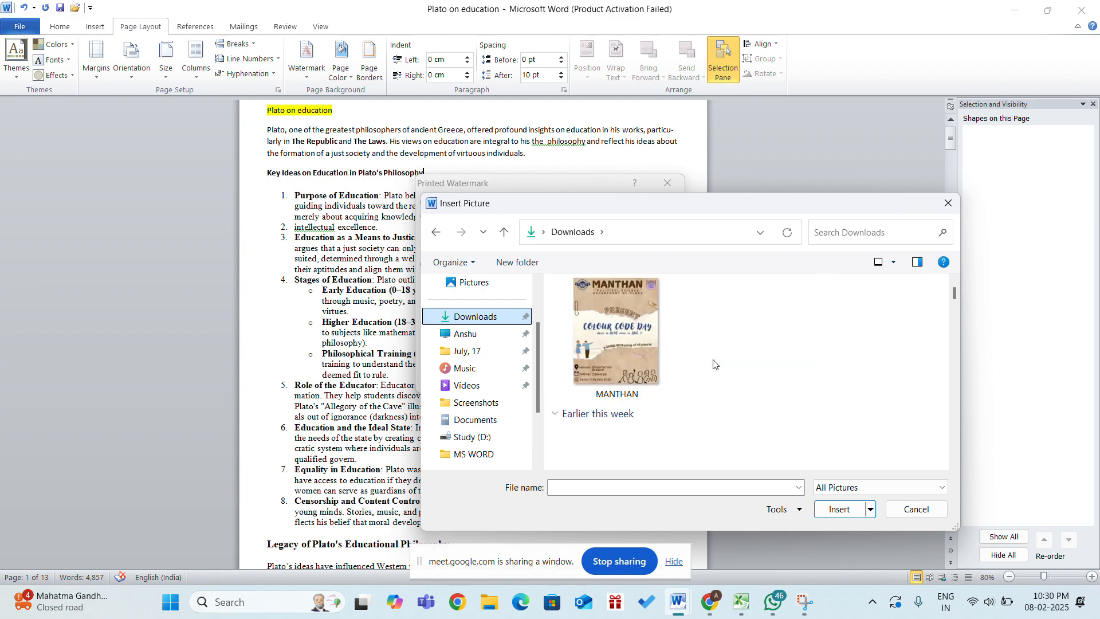
{"action": "left_click", "coordinate": [590, 365]}
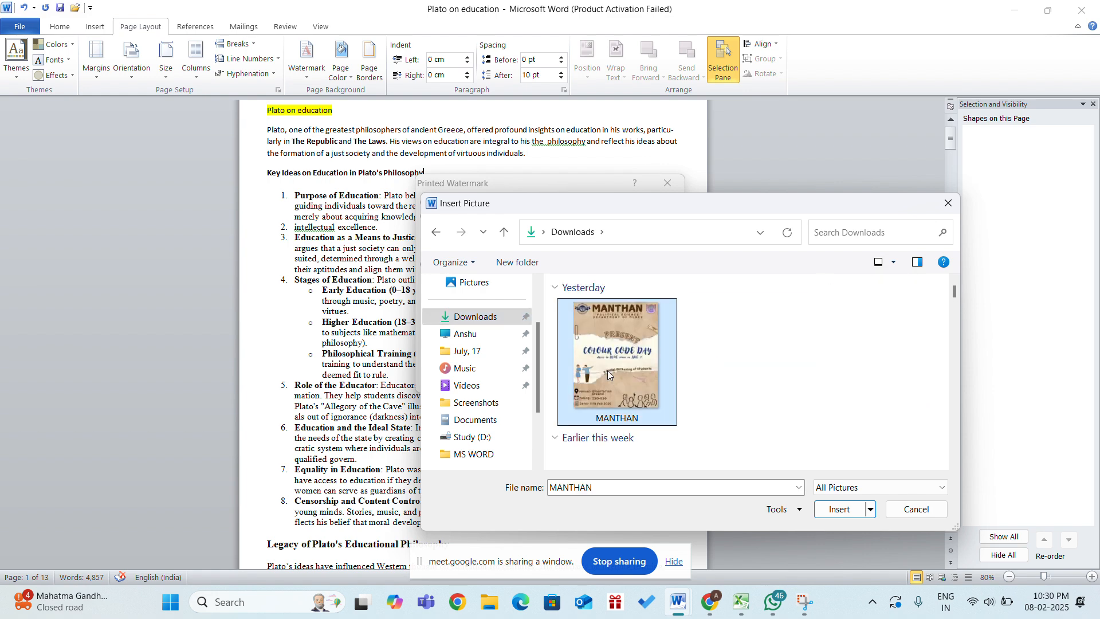
{"action": "left_click", "coordinate": [833, 514]}
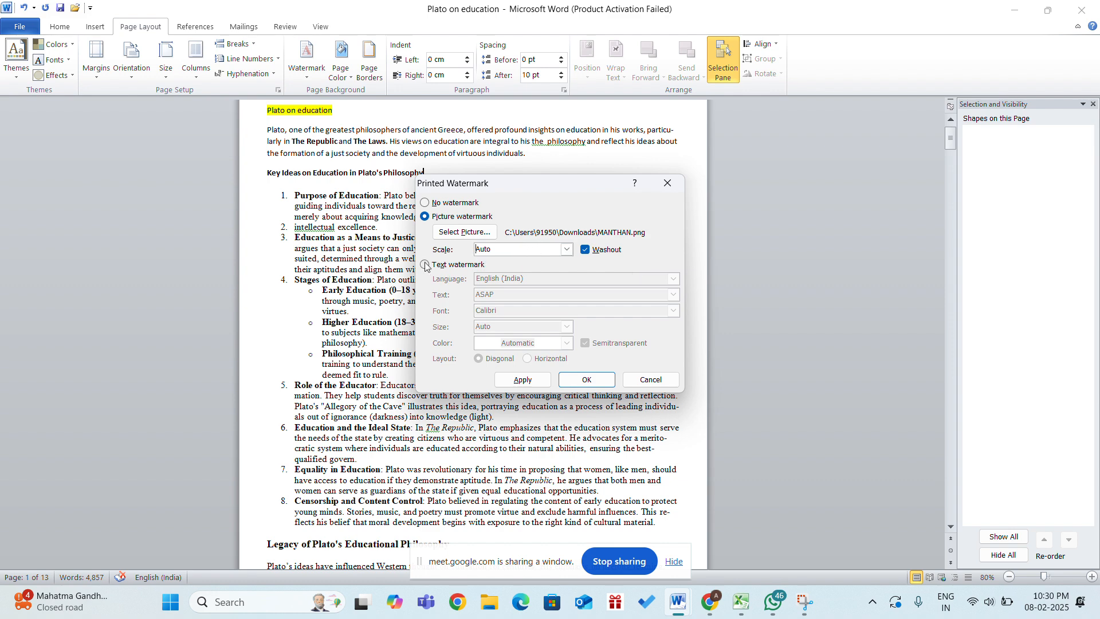
Apply the picture watermark with automatic scale and washout, and check it across the document's pages at 60% zoom
{"action": "left_click", "coordinate": [522, 381]}
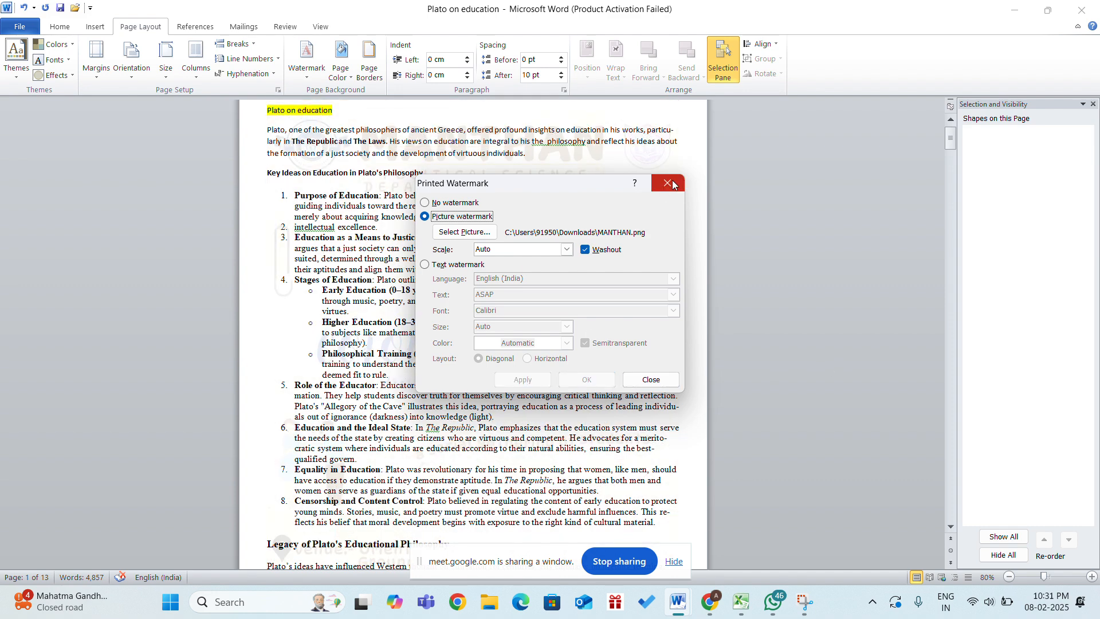
{"action": "left_click", "coordinate": [659, 382]}
{"action": "scroll", "coordinate": [472, 290], "scroll_direction": "down", "scroll_amount": 4}
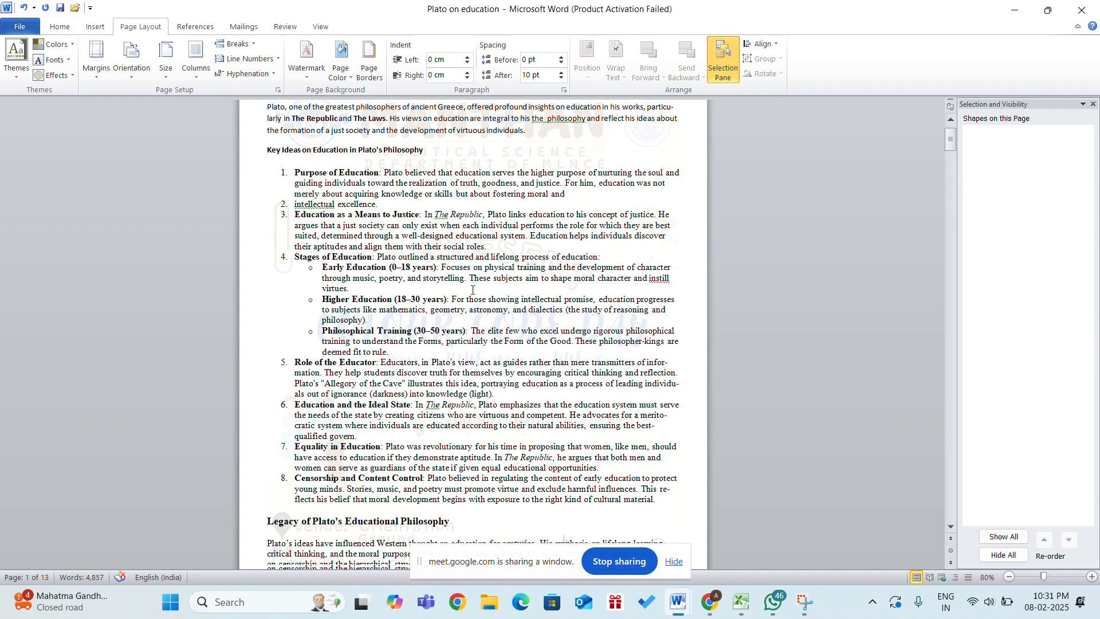
{"action": "scroll", "coordinate": [472, 291], "scroll_direction": "down", "scroll_amount": 1}
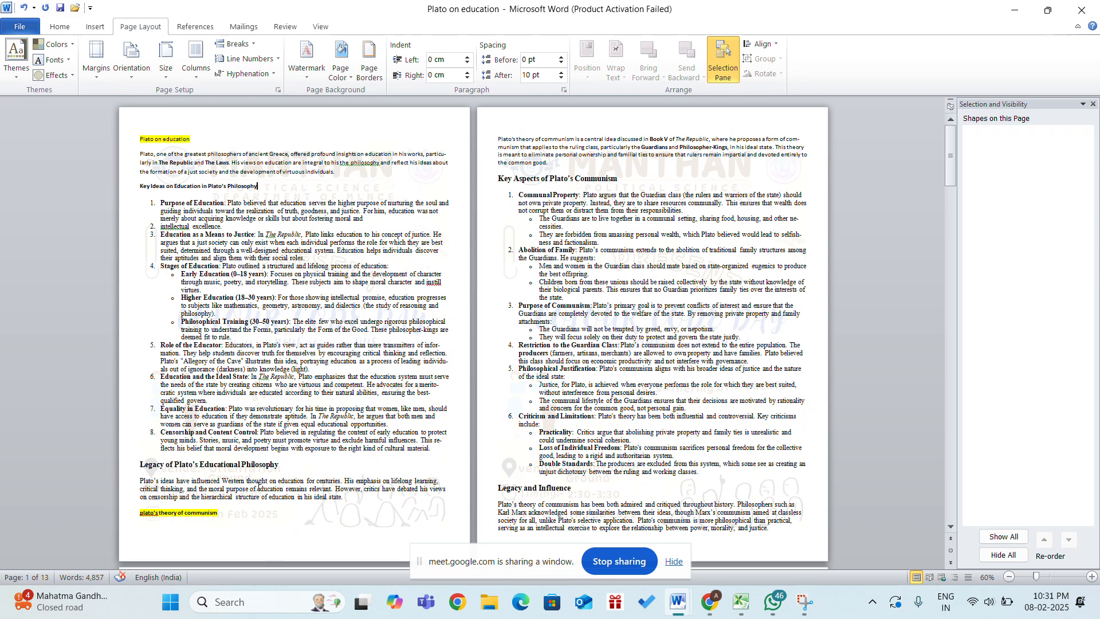
{"action": "scroll", "coordinate": [617, 166], "scroll_direction": "down", "scroll_amount": 20}
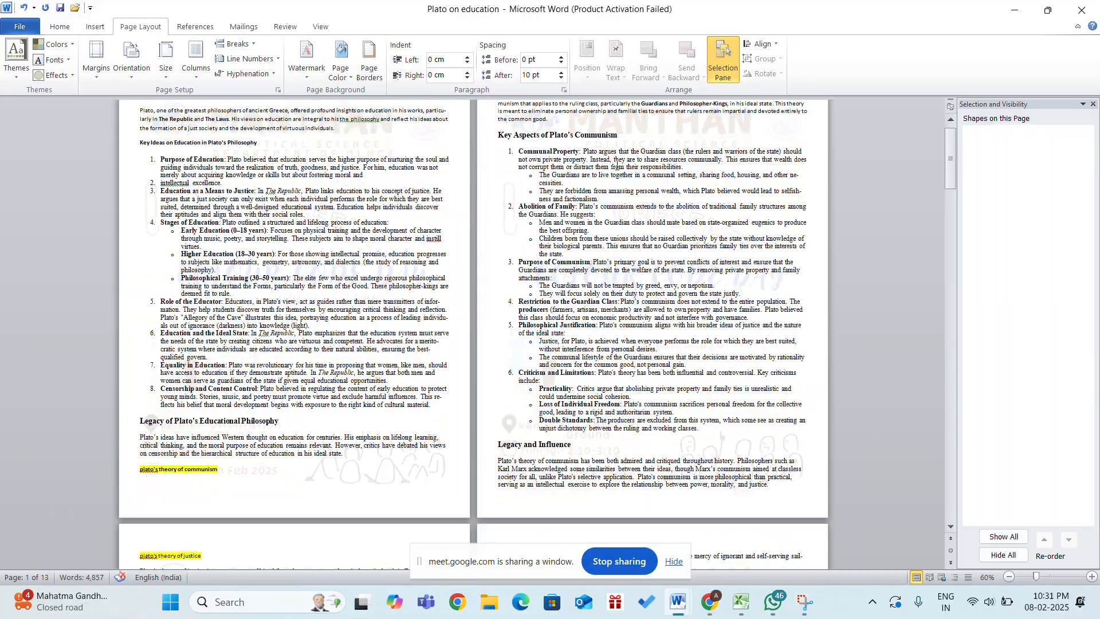
{"action": "scroll", "coordinate": [617, 166], "scroll_direction": "down", "scroll_amount": 20}
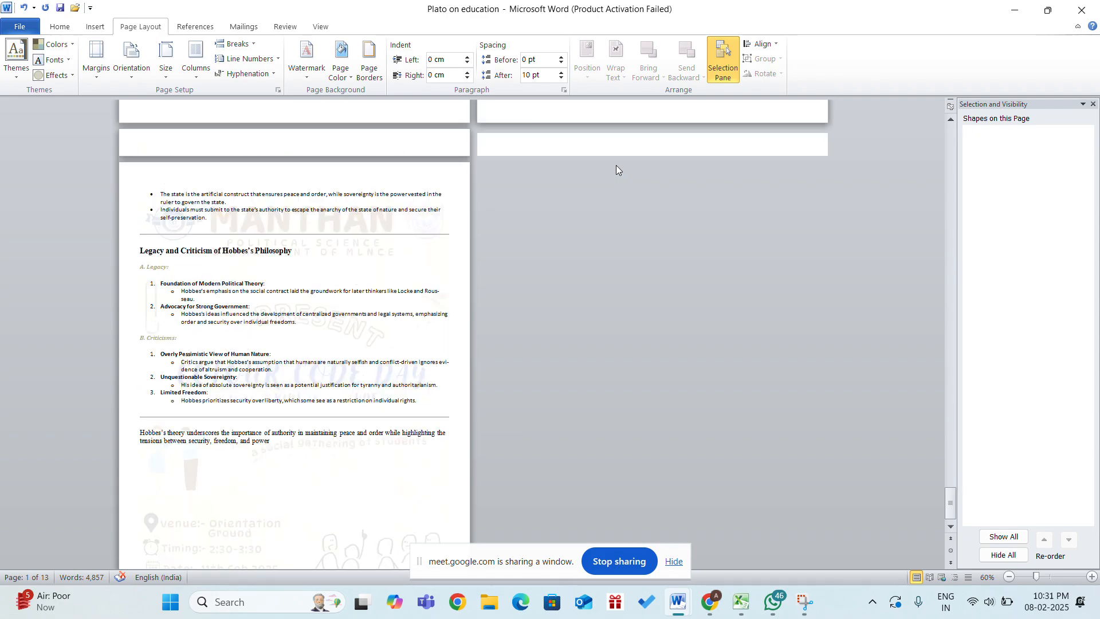
{"action": "scroll", "coordinate": [617, 166], "scroll_direction": "up", "scroll_amount": 20}
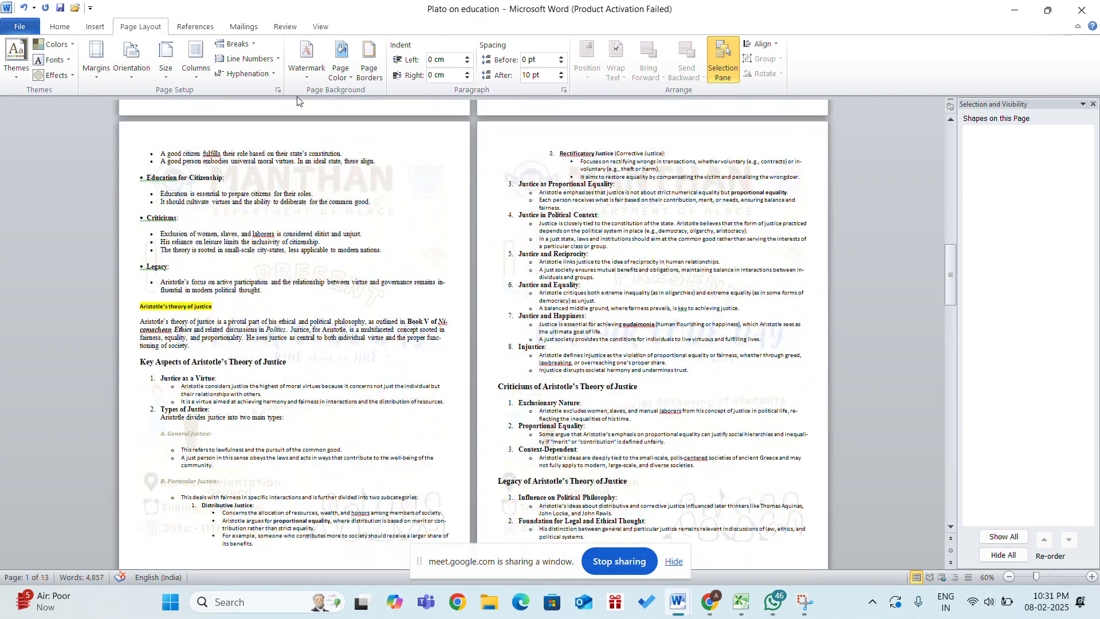
Reselect the MANTHAN picture as the custom watermark and apply it at 100% scale
{"action": "left_click", "coordinate": [305, 68]}
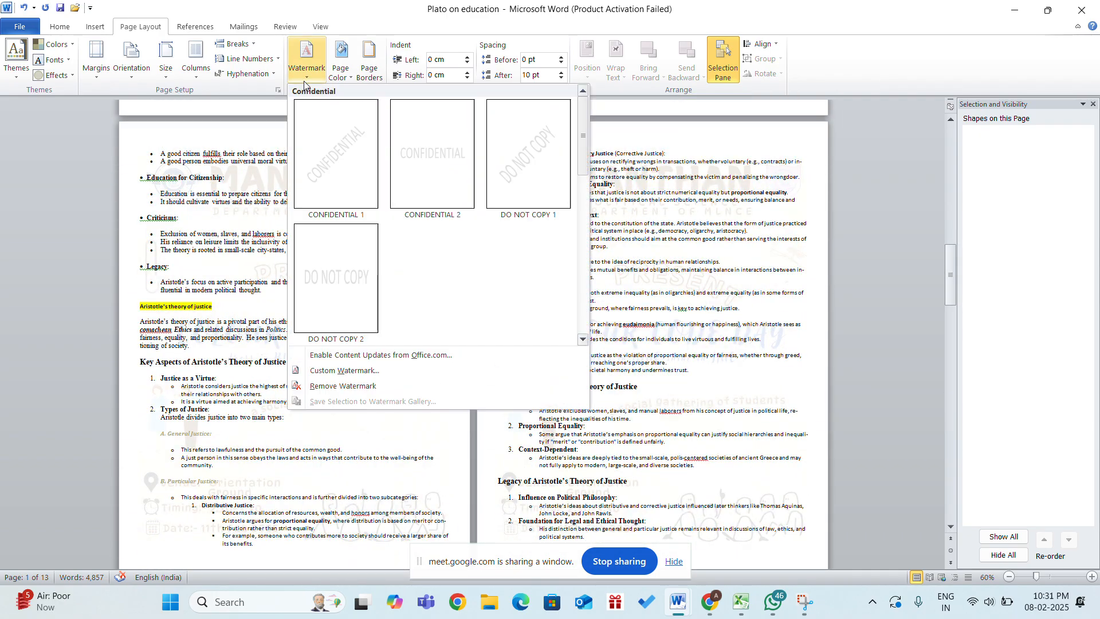
{"action": "left_click", "coordinate": [337, 371]}
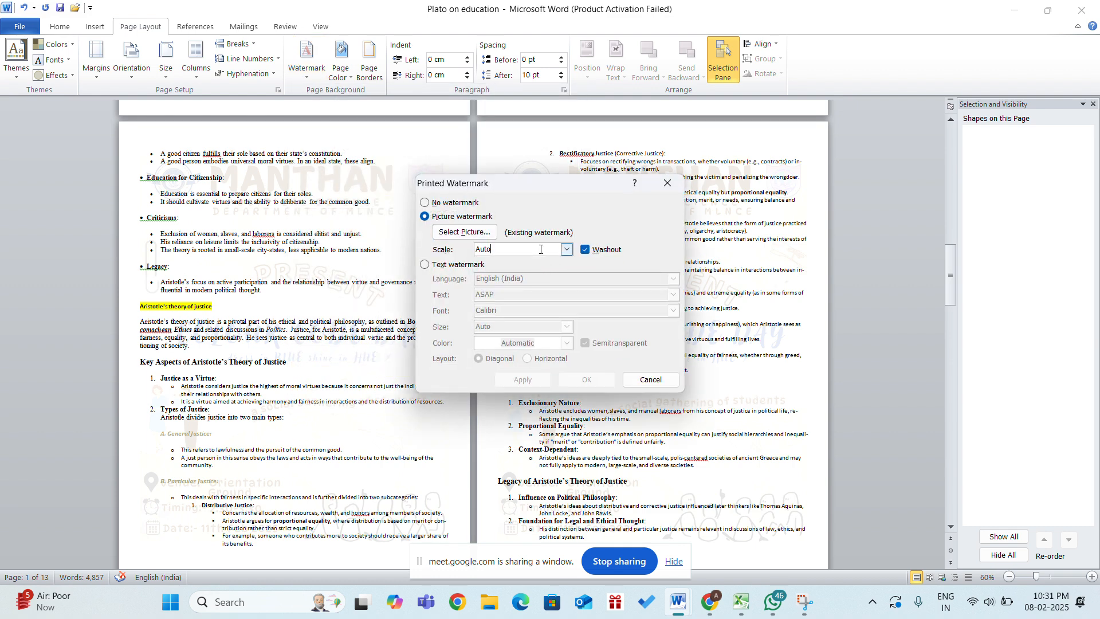
{"action": "left_click", "coordinate": [565, 250]}
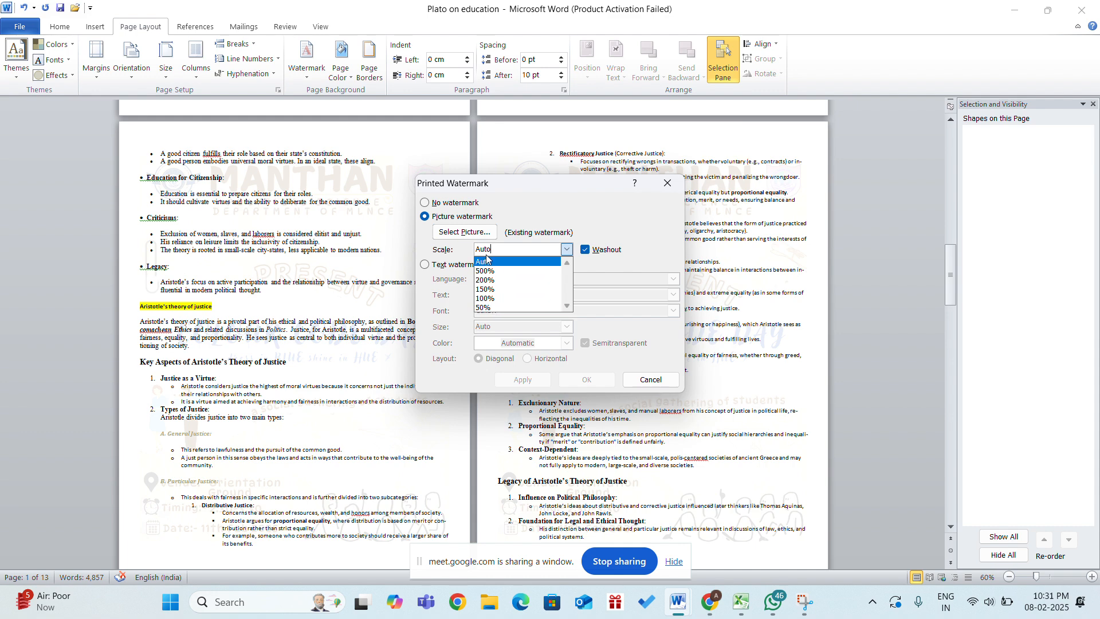
{"action": "left_click", "coordinate": [465, 231]}
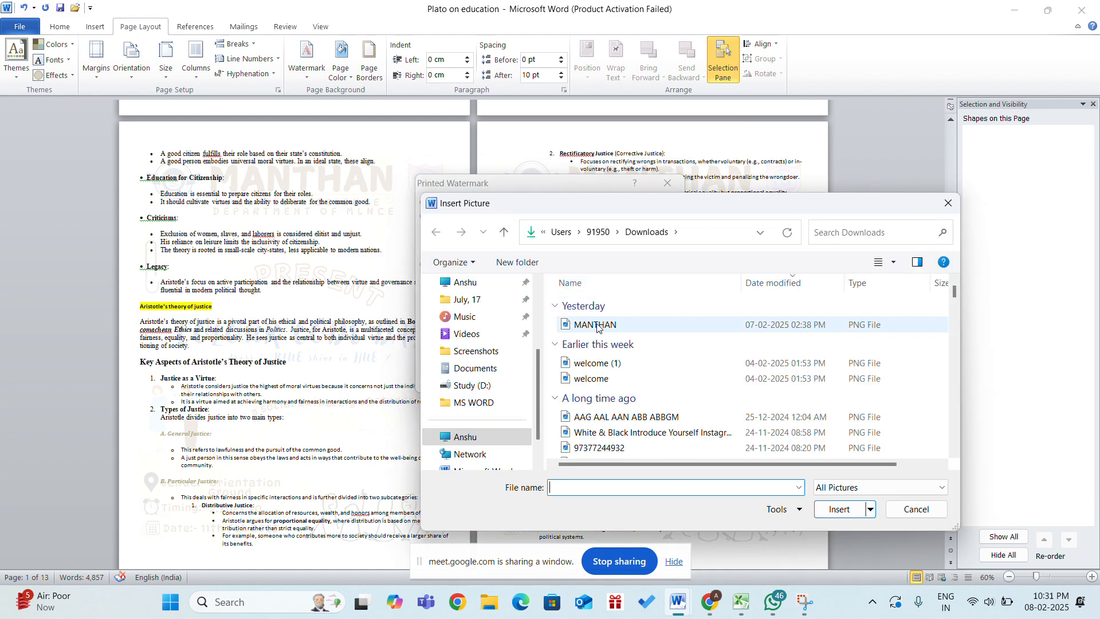
{"action": "left_click", "coordinate": [596, 325]}
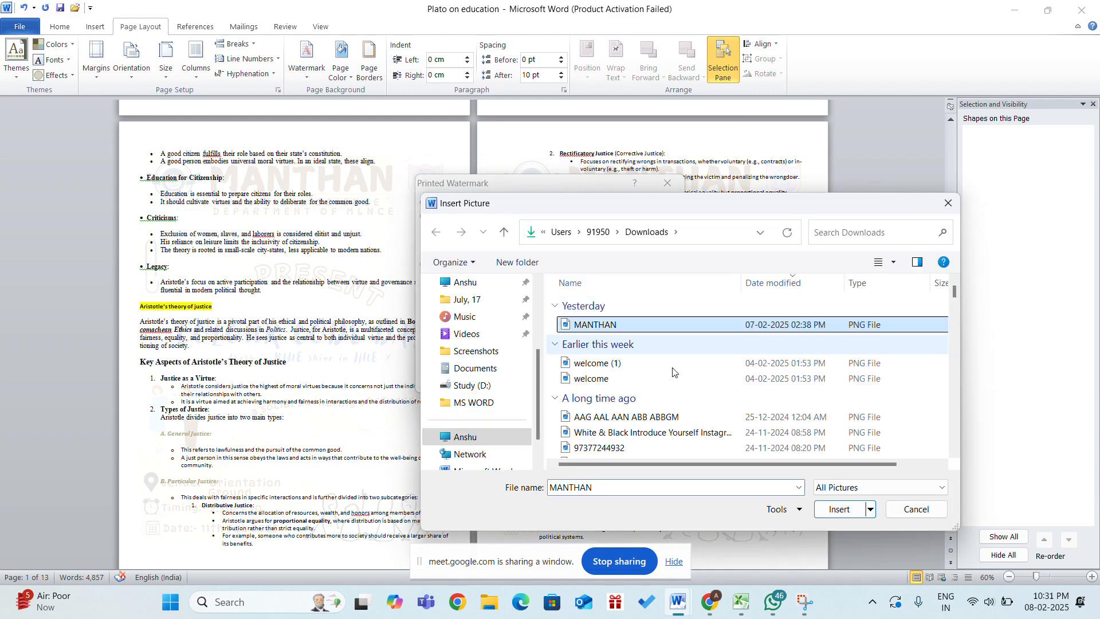
{"action": "left_click", "coordinate": [839, 509]}
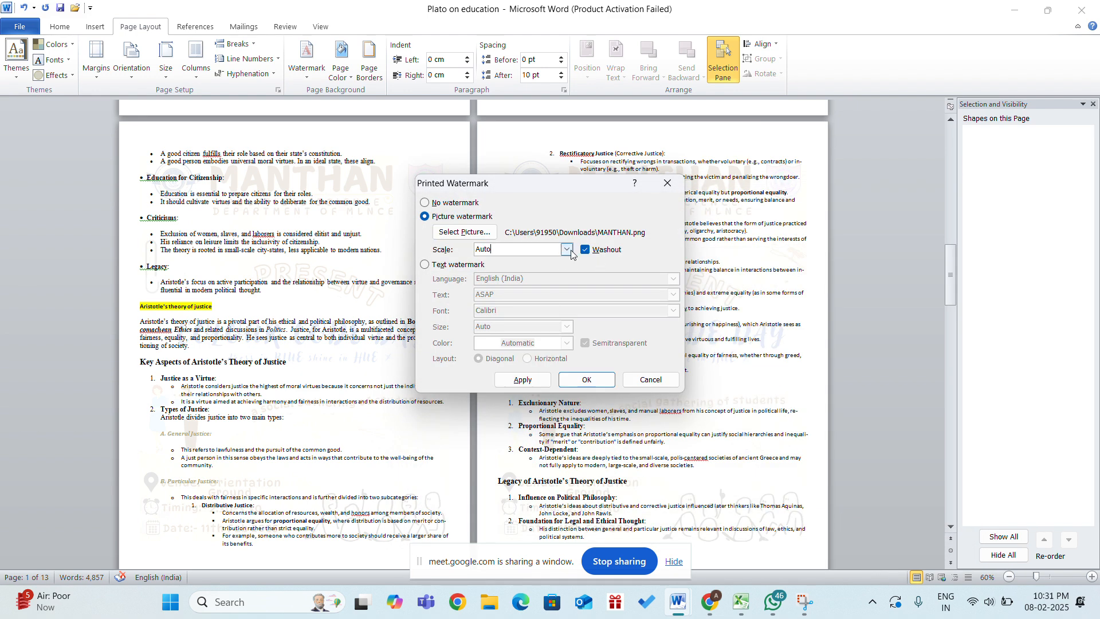
{"action": "left_click", "coordinate": [566, 250]}
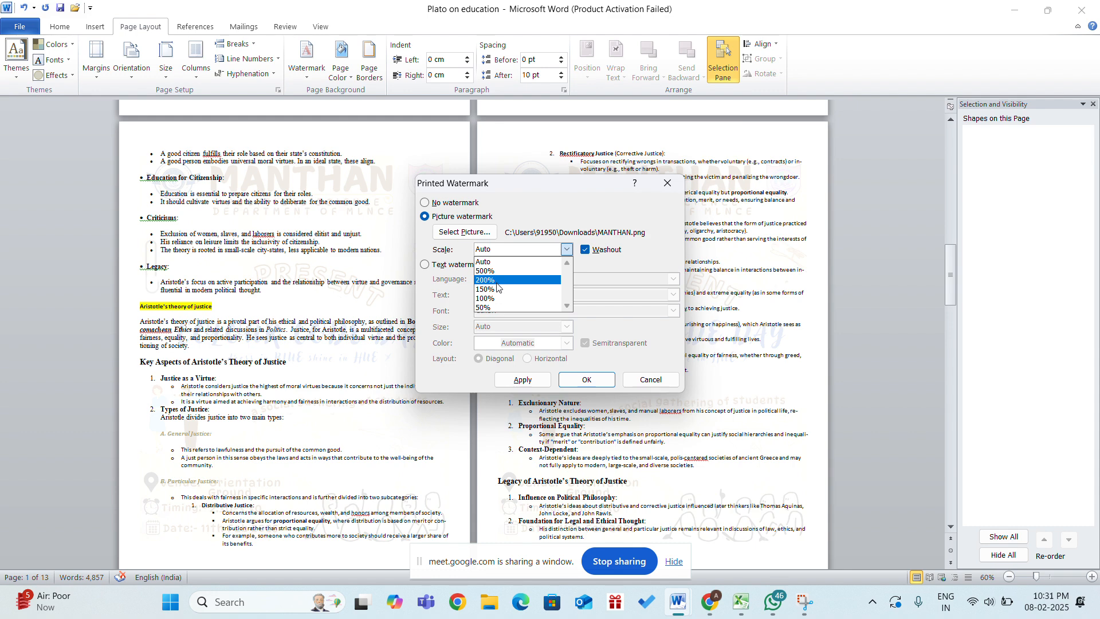
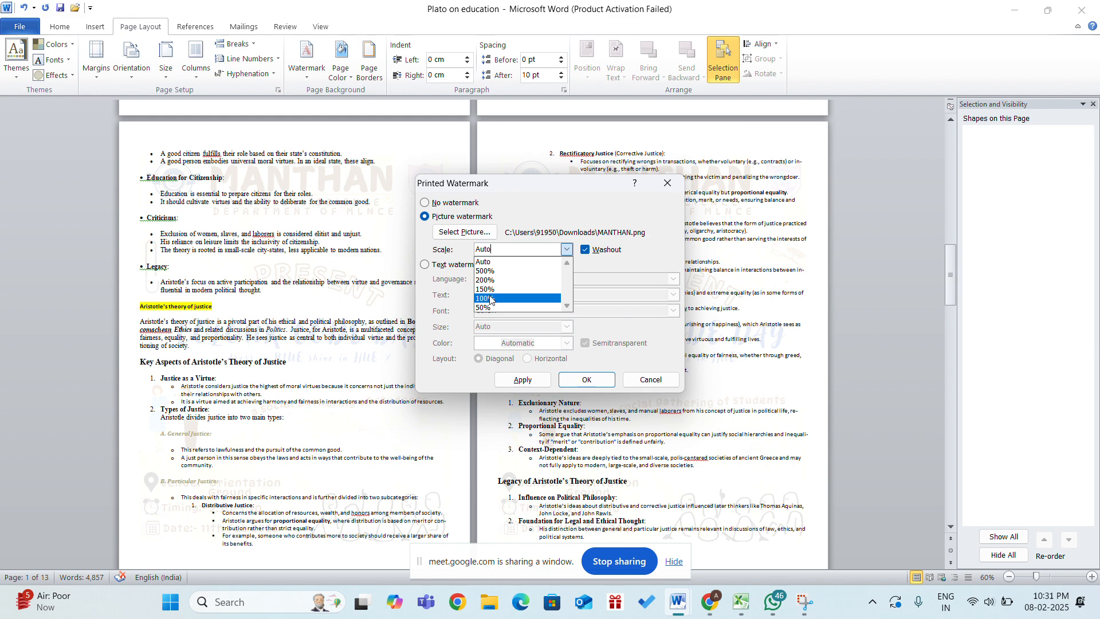
{"action": "left_click", "coordinate": [490, 298]}
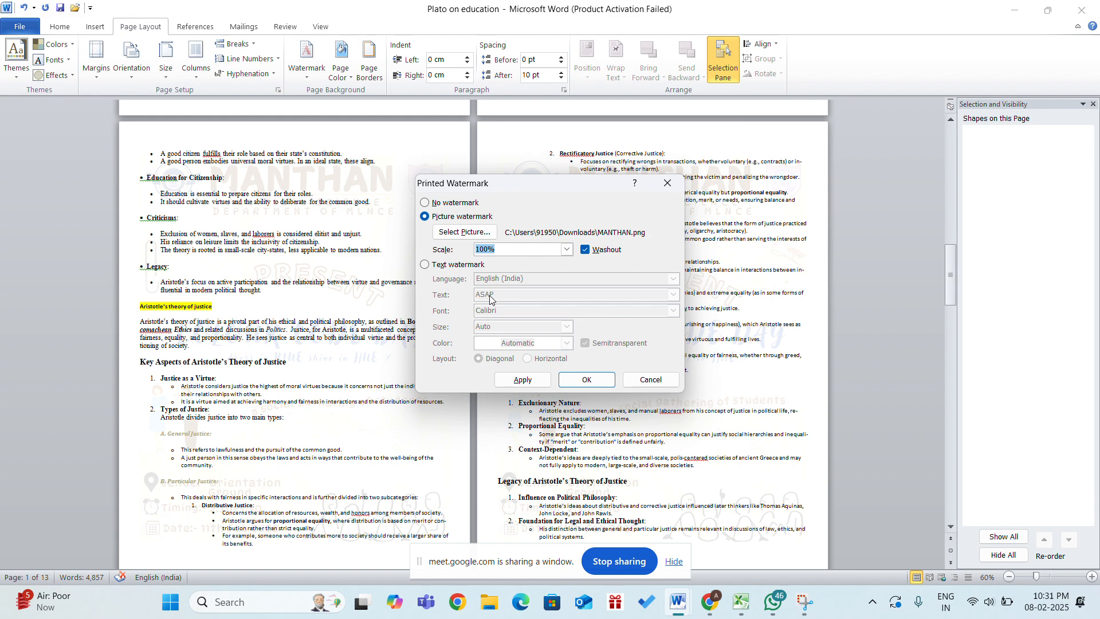
{"action": "left_click", "coordinate": [585, 381]}
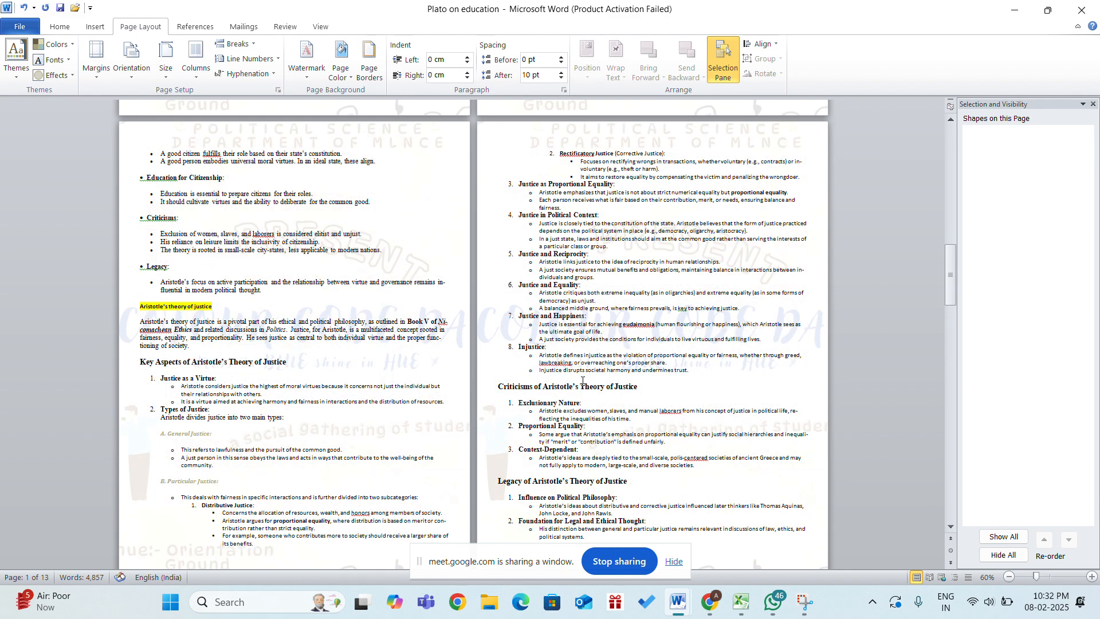
Remove the picture watermark from the document
{"action": "scroll", "coordinate": [581, 380], "scroll_direction": "up", "scroll_amount": 1}
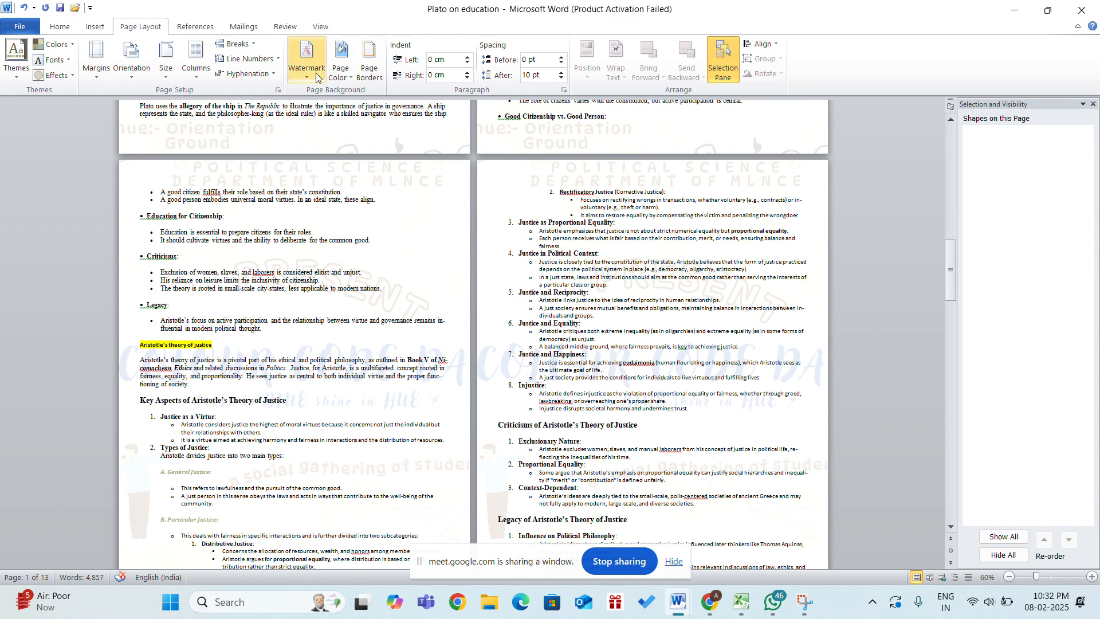
{"action": "left_click", "coordinate": [306, 57]}
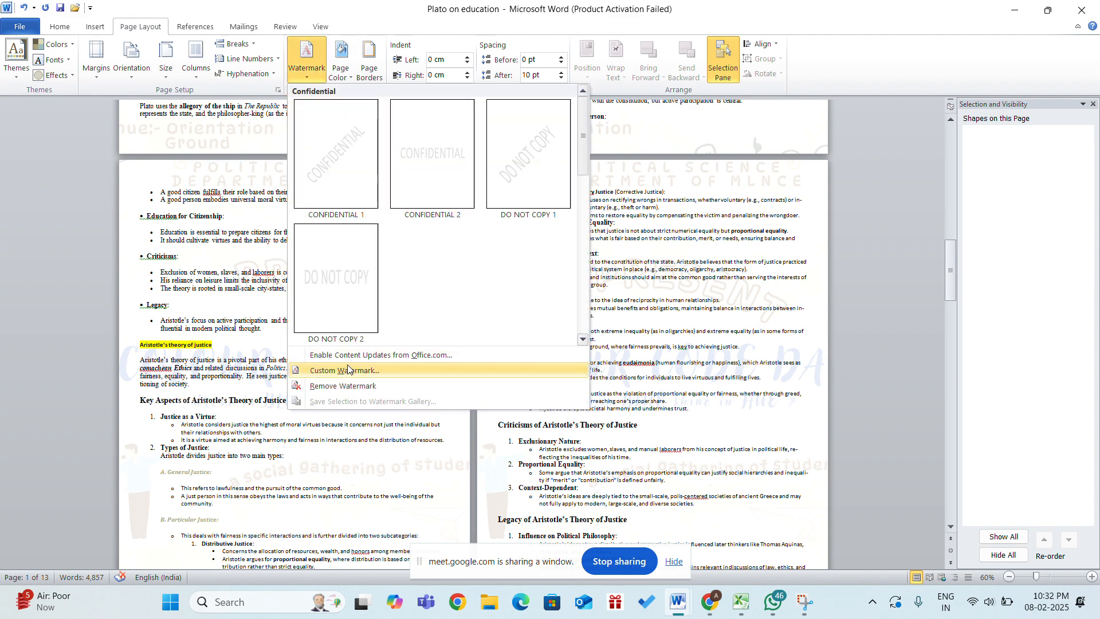
{"action": "left_click", "coordinate": [342, 386]}
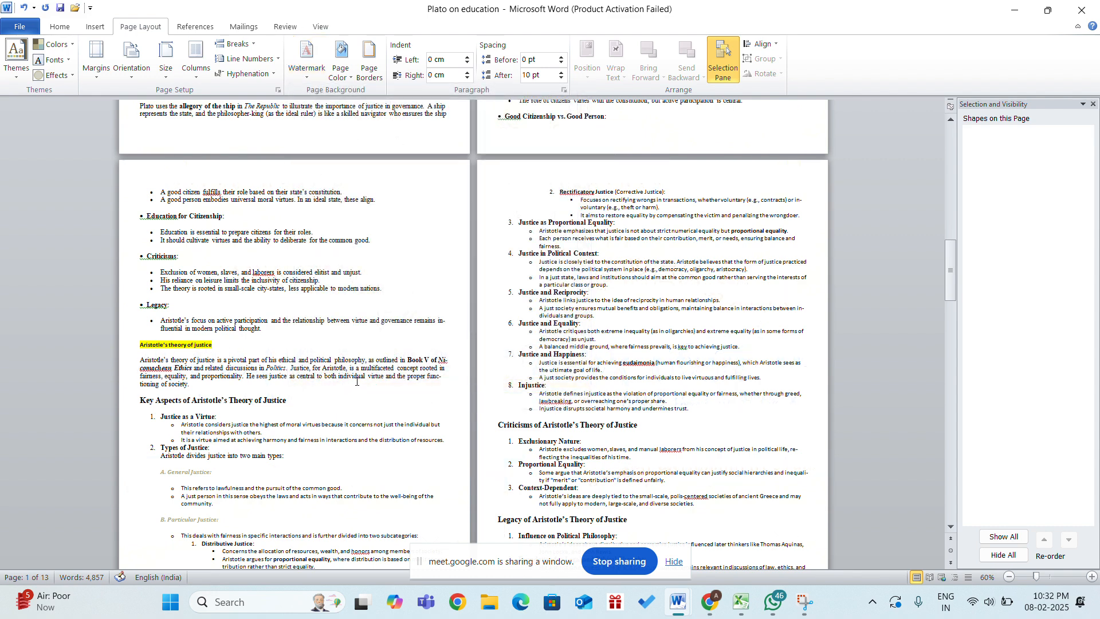
{"action": "left_click", "coordinate": [306, 60]}
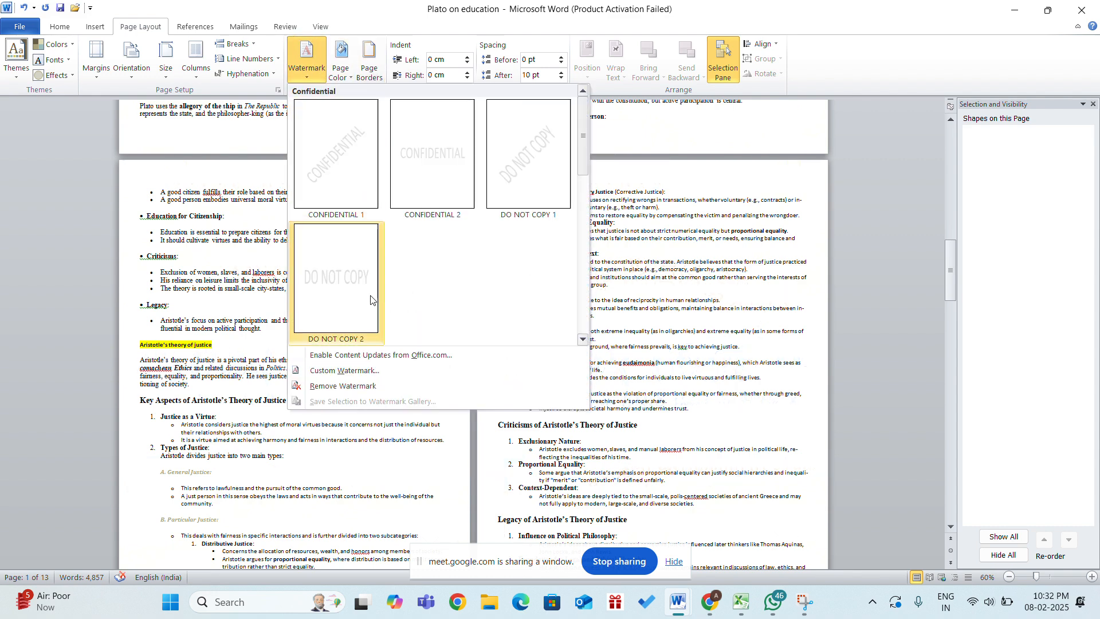
{"action": "left_click", "coordinate": [325, 376]}
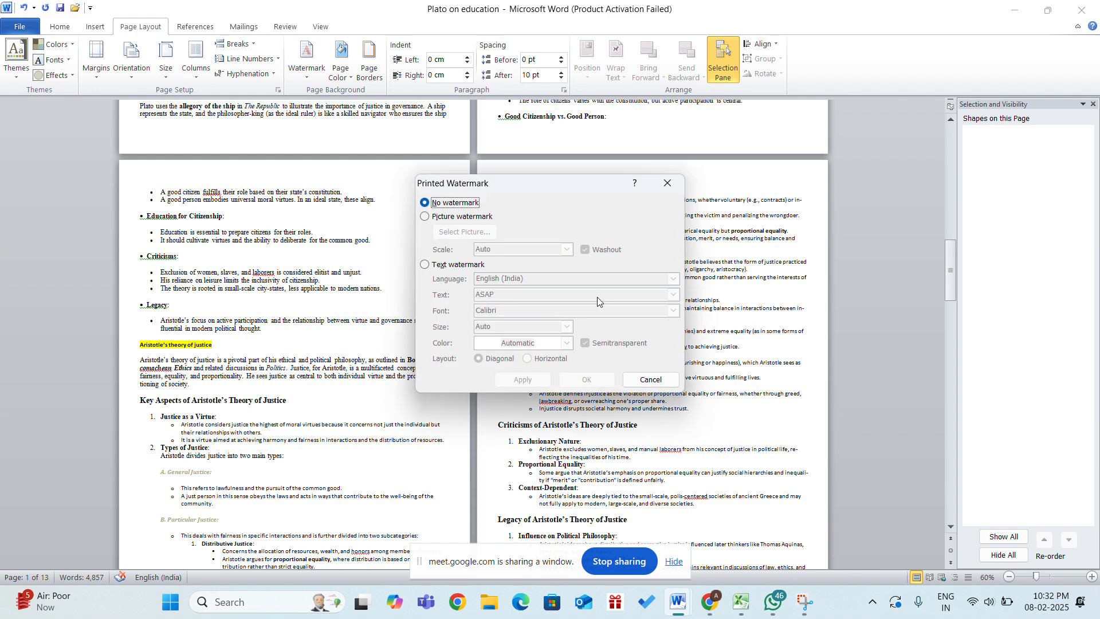
{"action": "left_click", "coordinate": [426, 266]}
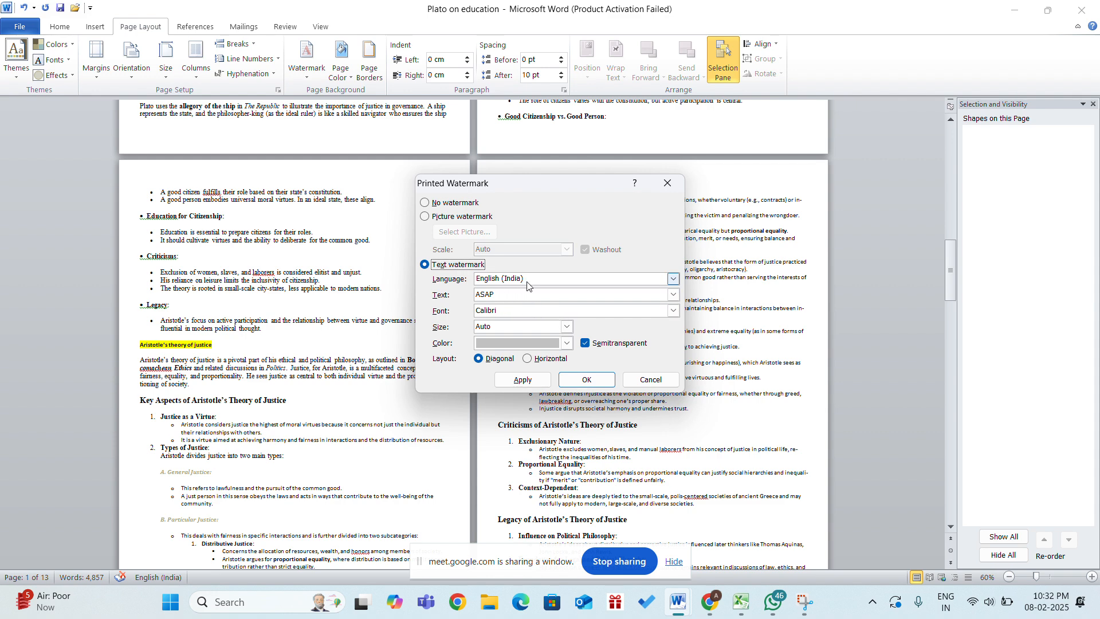
{"action": "left_click", "coordinate": [506, 295]}
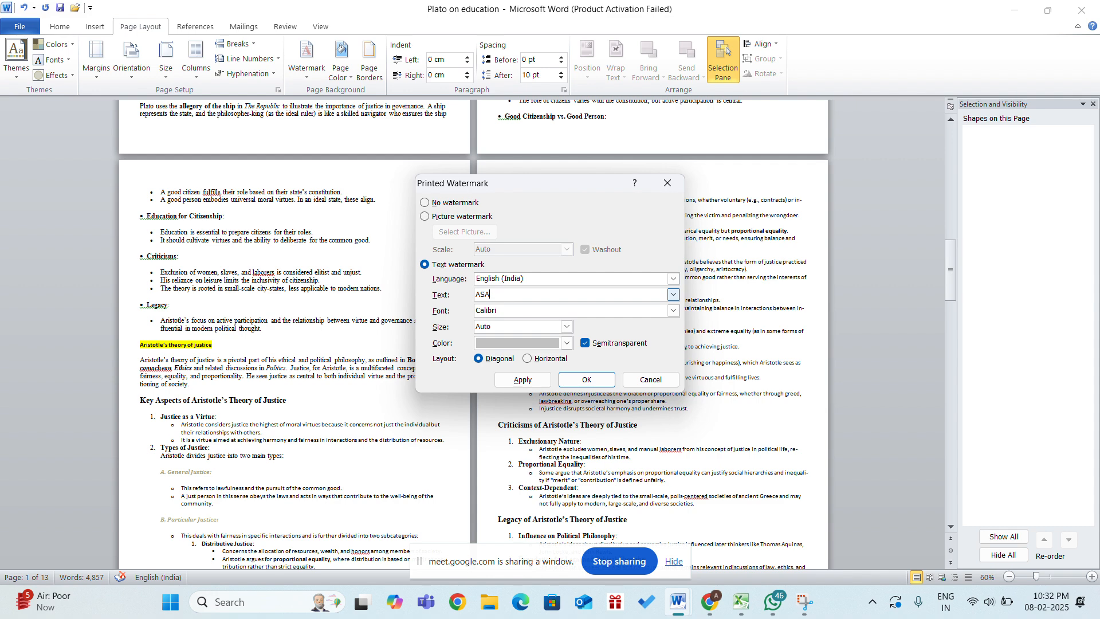
{"action": "key", "text": "BackSpace"}
{"action": "key", "text": "BackSpace"}
{"action": "key", "text": "BackSpace"}
{"action": "type", "text": "Ansh"}
{"action": "key", "text": "BackSpace"}
{"action": "key", "text": "BackSpace"}
{"action": "type", "text": "SHU"}
{"action": "key", "text": "Escape"}
{"action": "key", "text": "alt+Tab"}
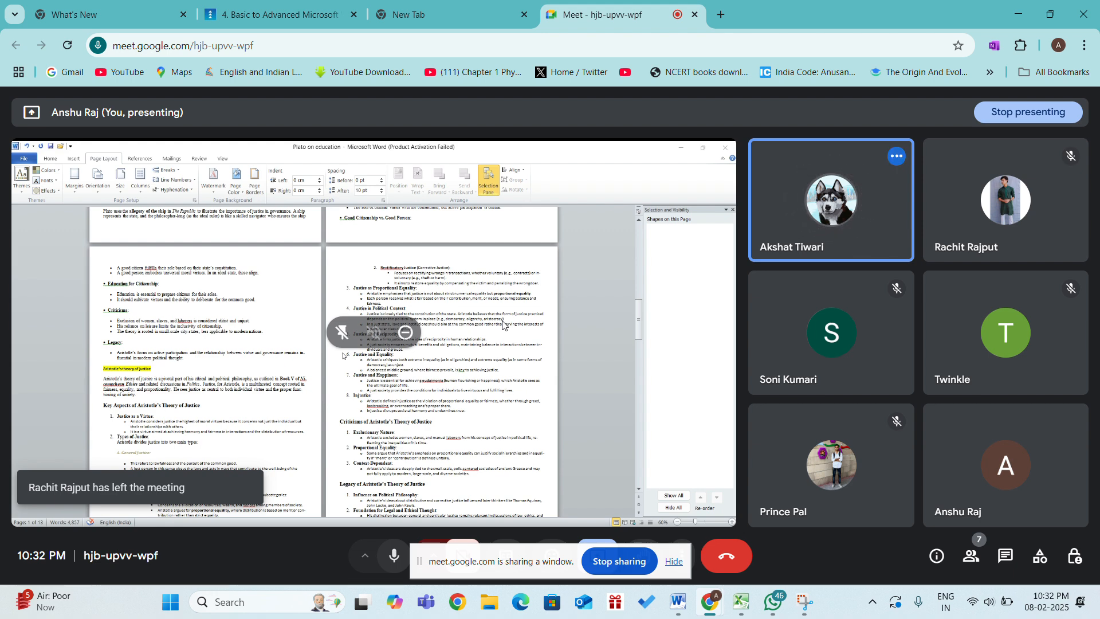
{"action": "key", "text": "alt+Tab"}
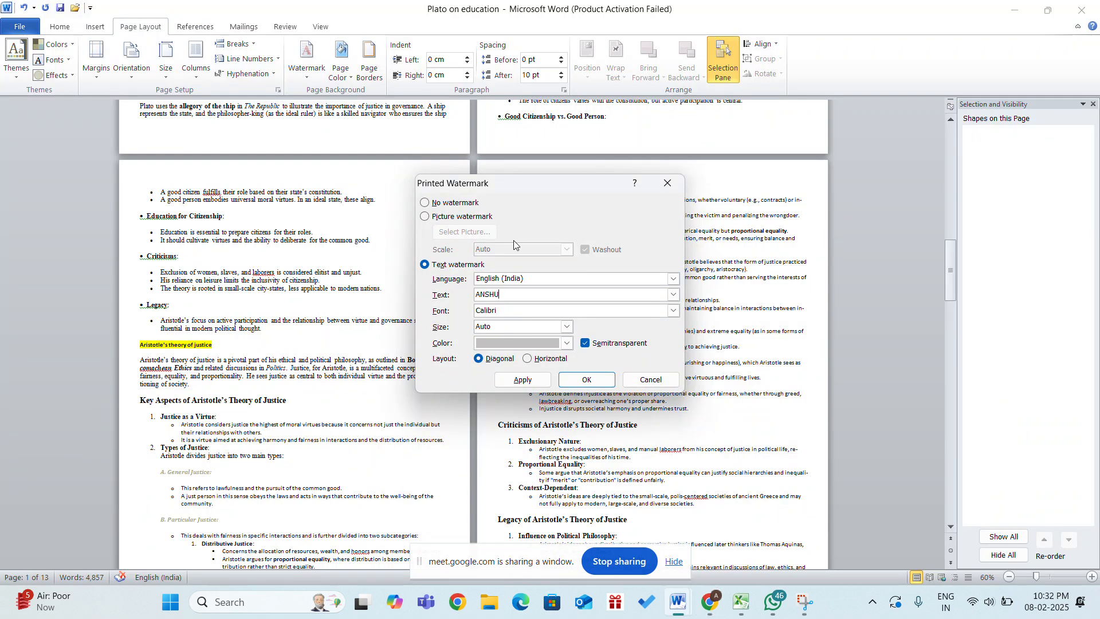
{"action": "left_click", "coordinate": [666, 183]}
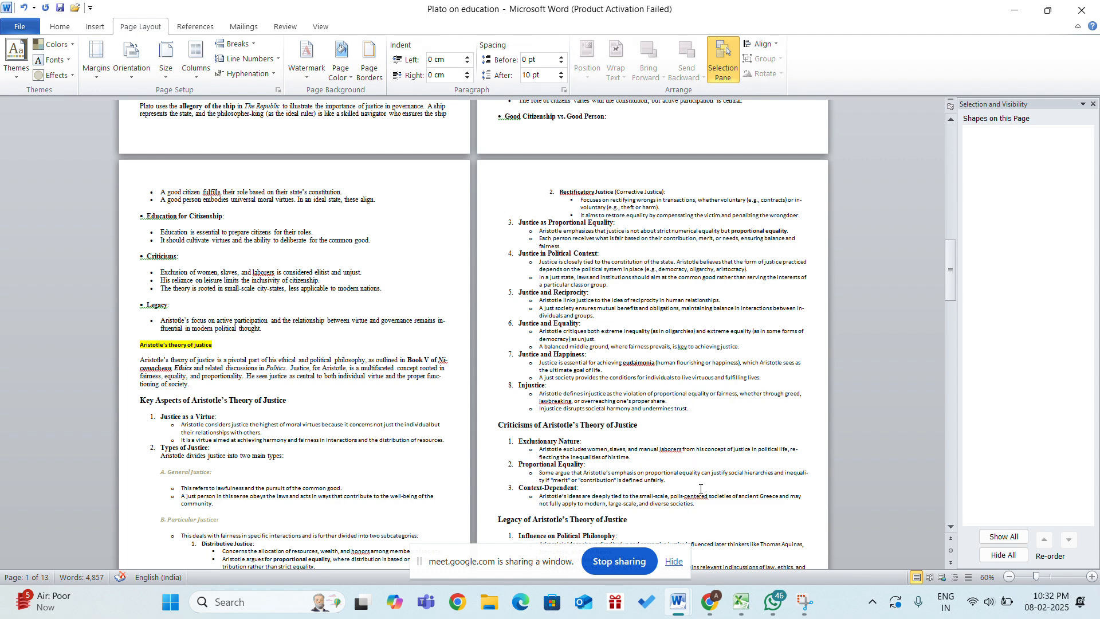
Switch to the Google Meet call in Chrome, stop sharing the window and present the entire screen instead
{"action": "mouse_move", "coordinate": [709, 602]}
{"action": "left_click", "coordinate": [643, 556]}
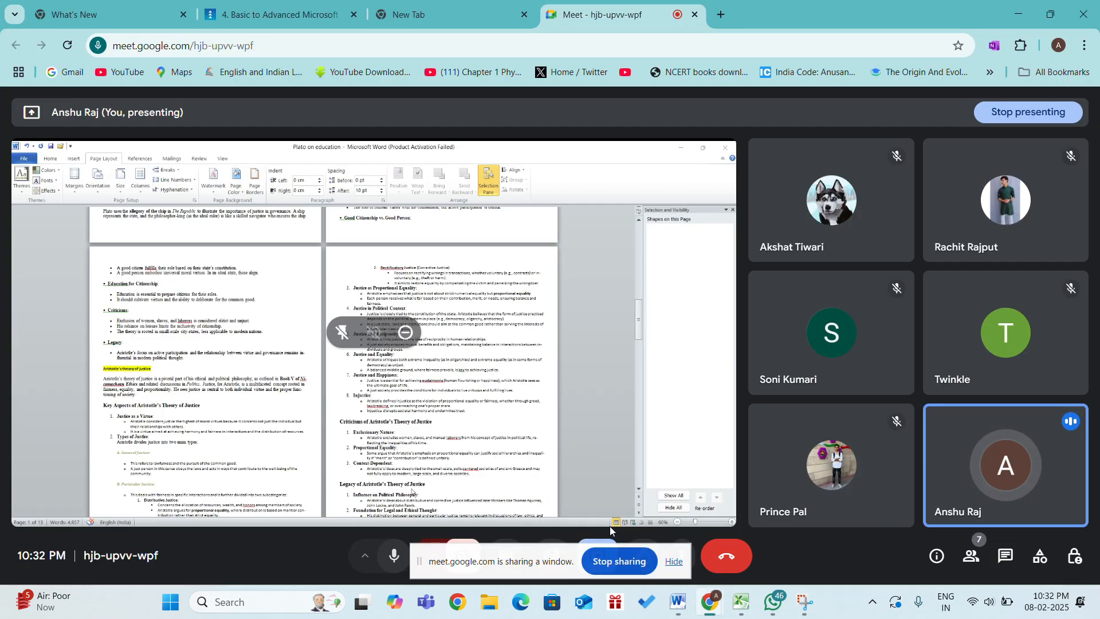
{"action": "left_click", "coordinate": [623, 565]}
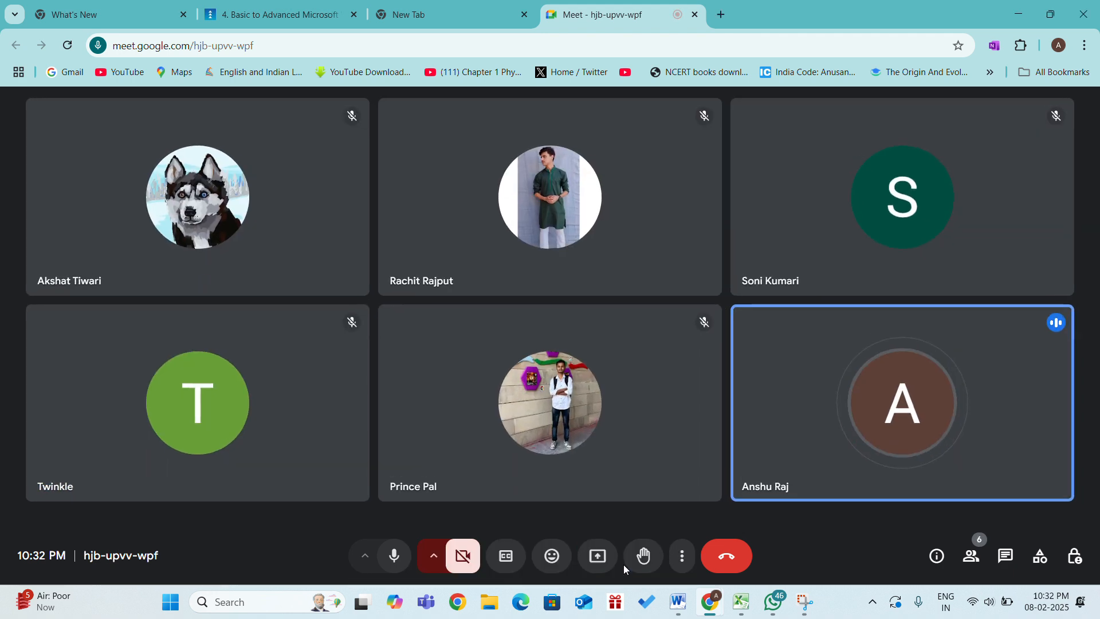
{"action": "left_click", "coordinate": [598, 554]}
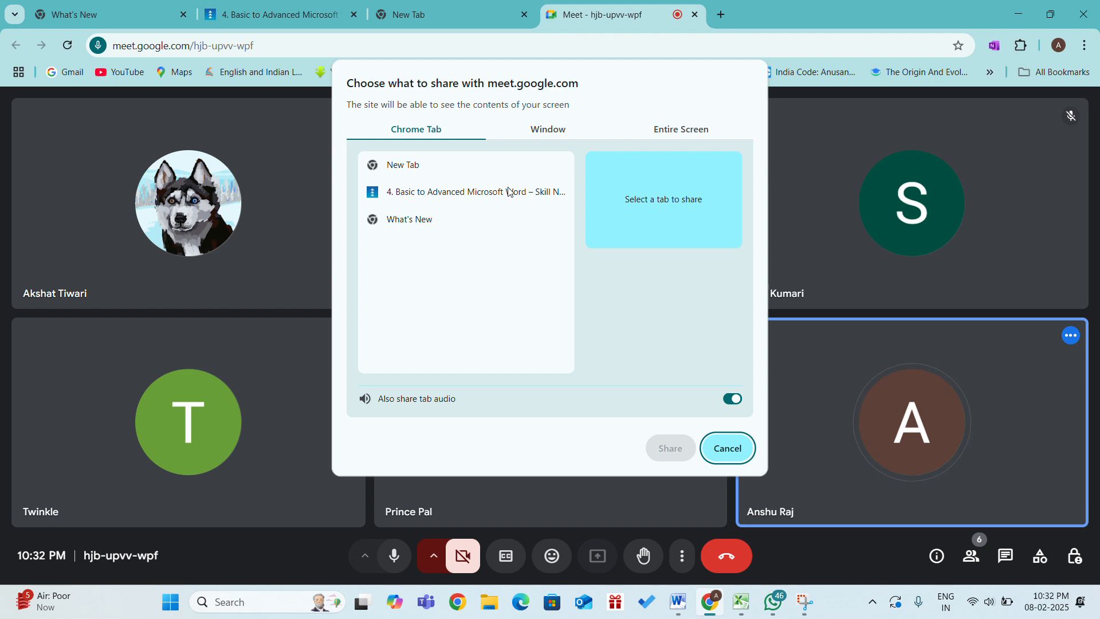
{"action": "left_click", "coordinate": [674, 138]}
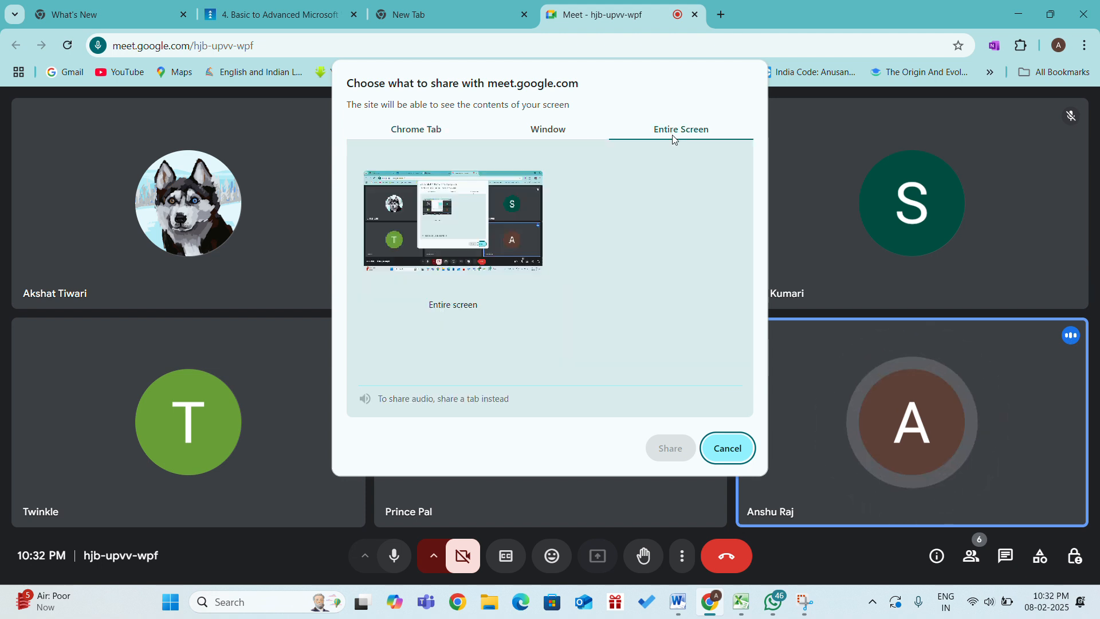
{"action": "left_click", "coordinate": [488, 216]}
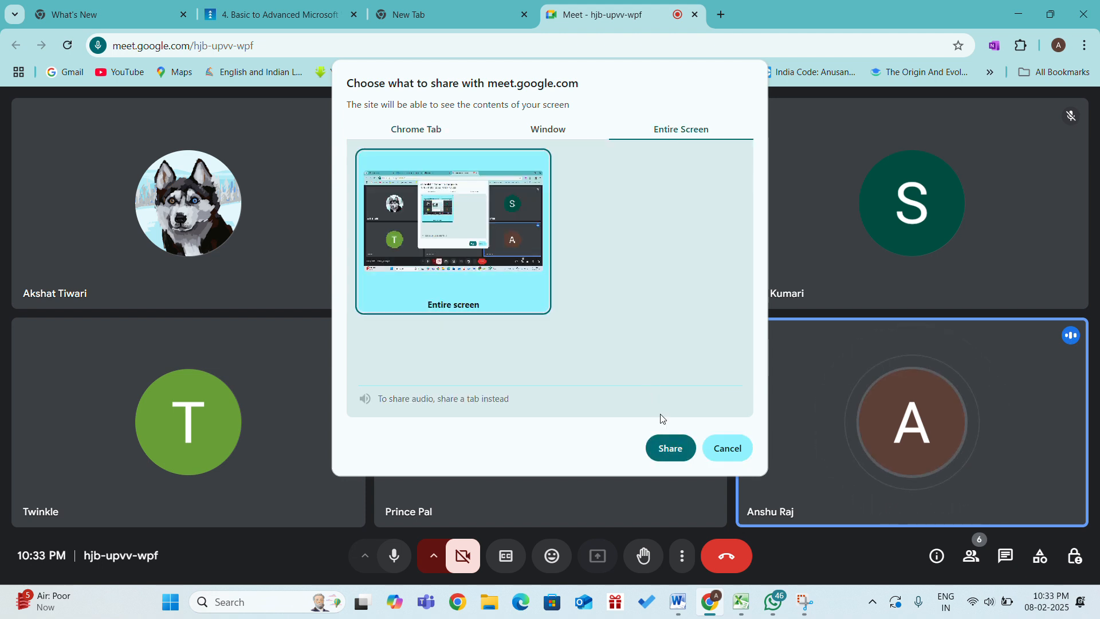
{"action": "left_click", "coordinate": [674, 449]}
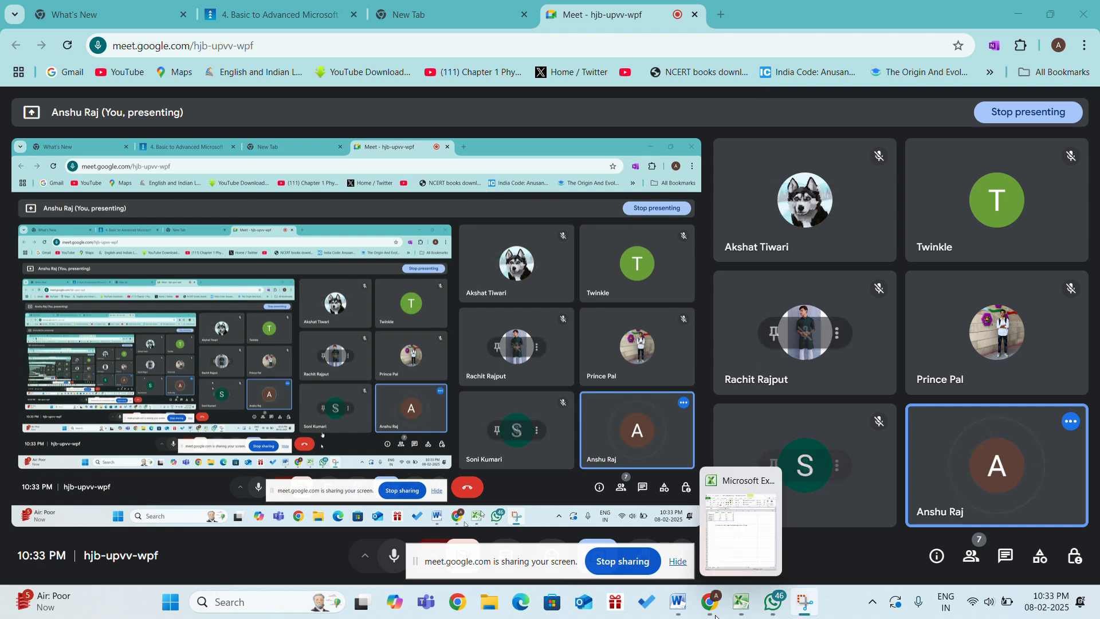
Switch back to the "Plato on education" document in Microsoft Word
{"action": "mouse_move", "coordinate": [784, 598]}
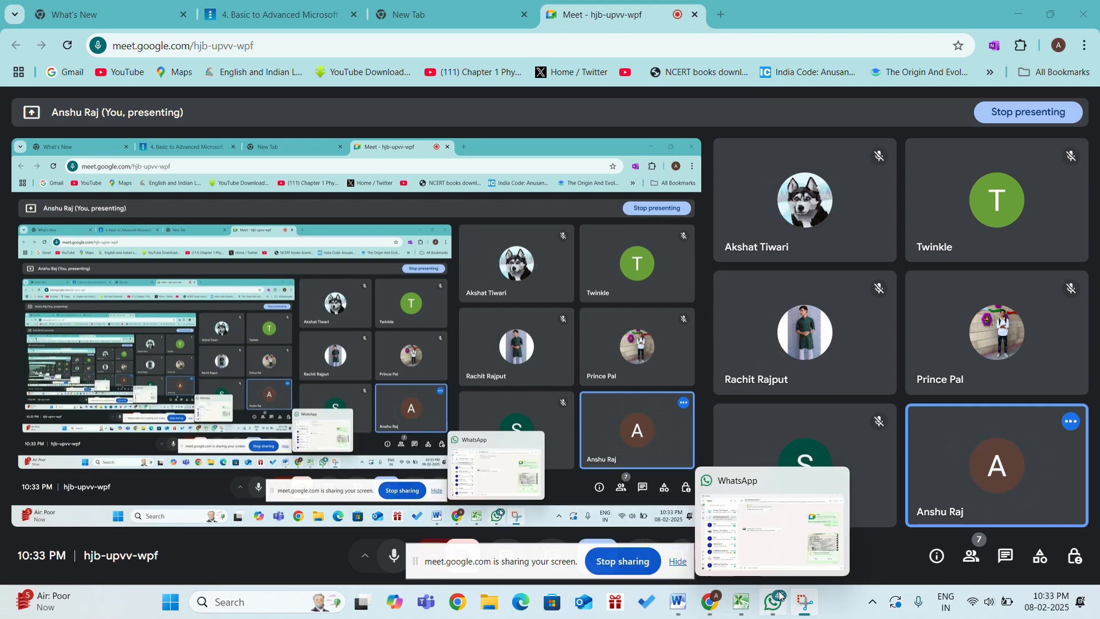
{"action": "mouse_move", "coordinate": [669, 596]}
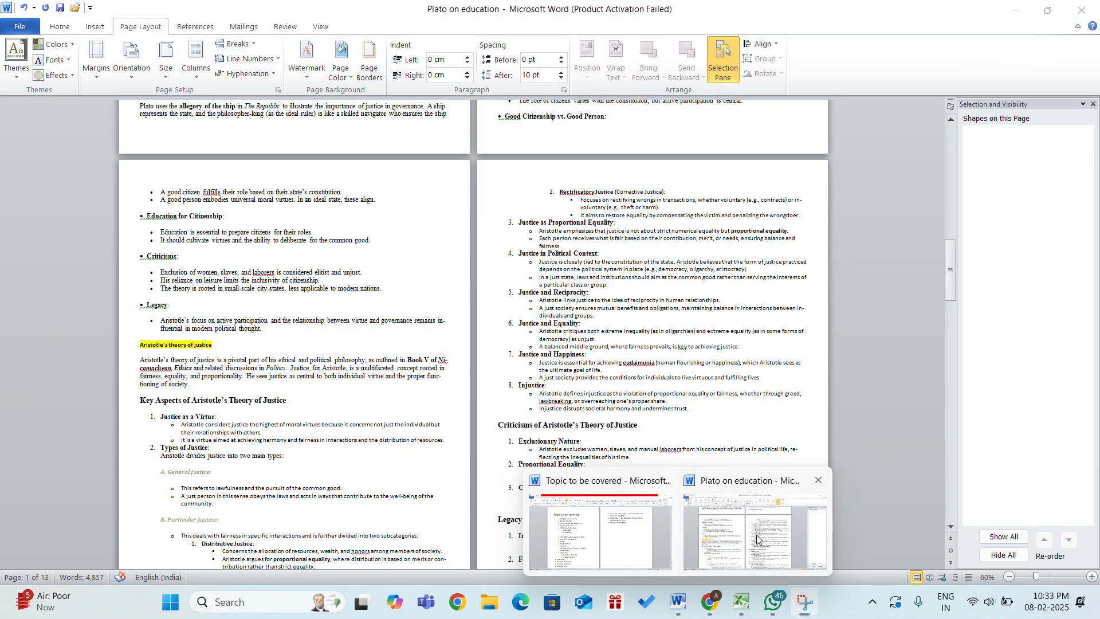
{"action": "left_click", "coordinate": [756, 535]}
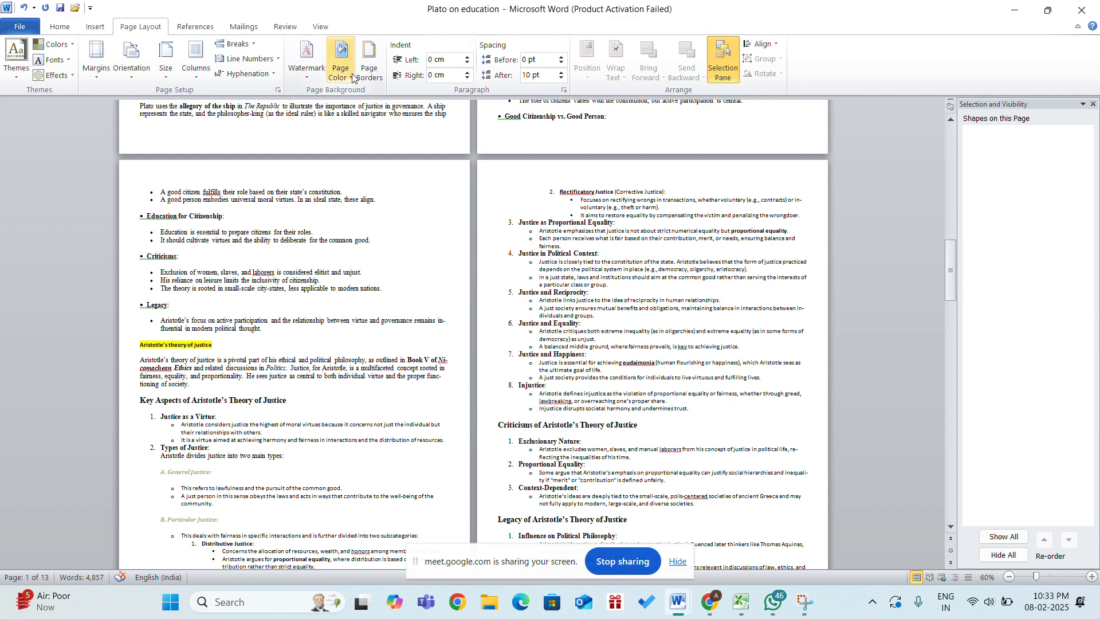
{"action": "left_click", "coordinate": [306, 60]}
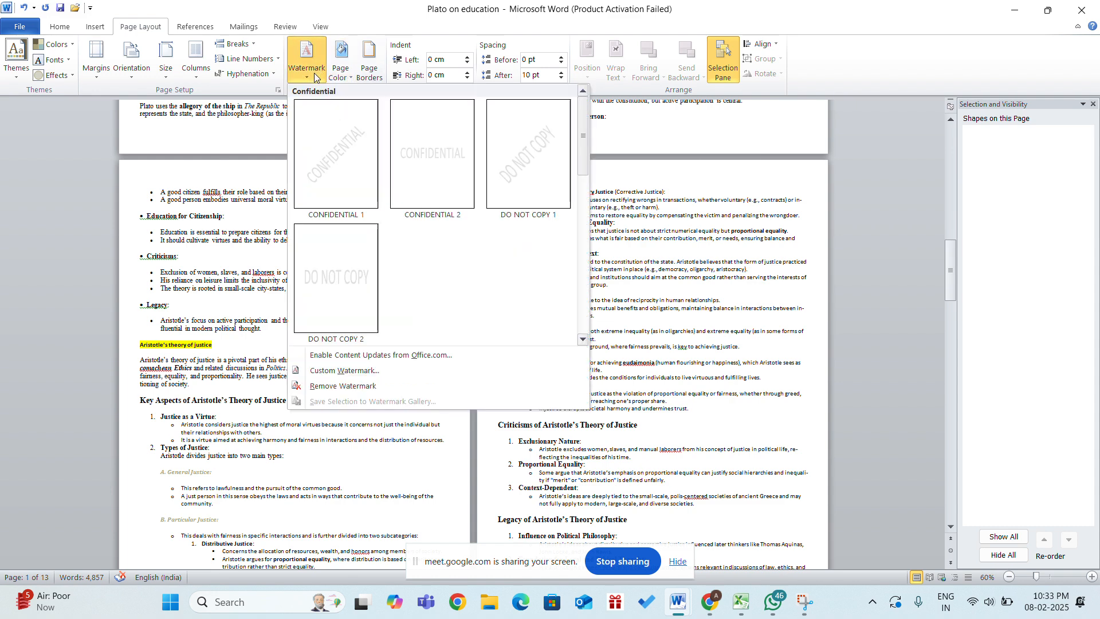
{"action": "left_click", "coordinate": [344, 370]}
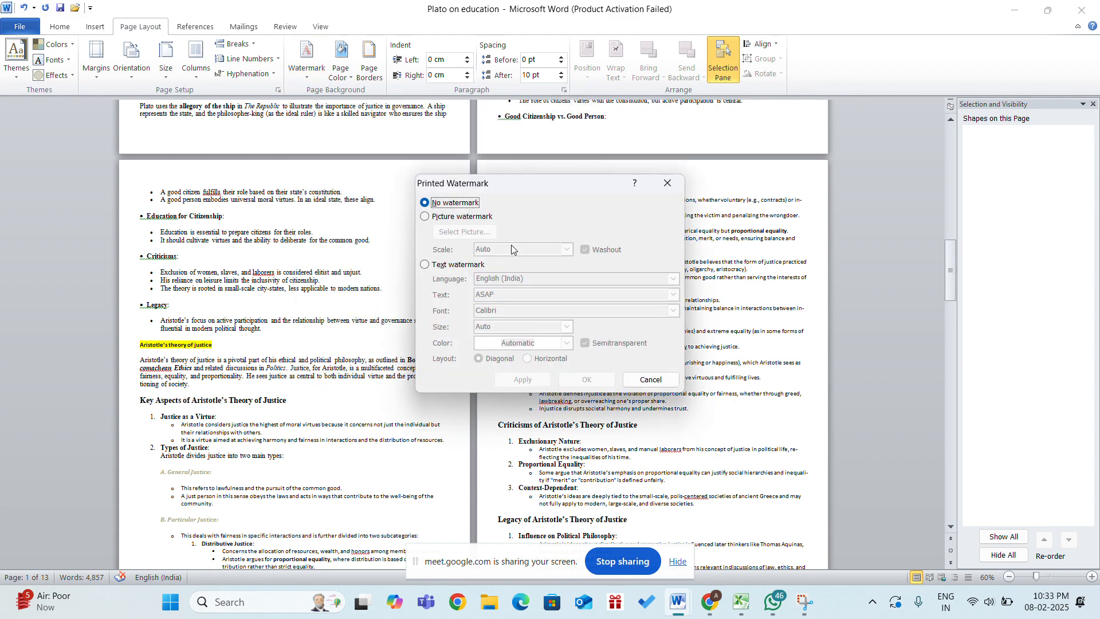
{"action": "key", "text": "super+shift+s"}
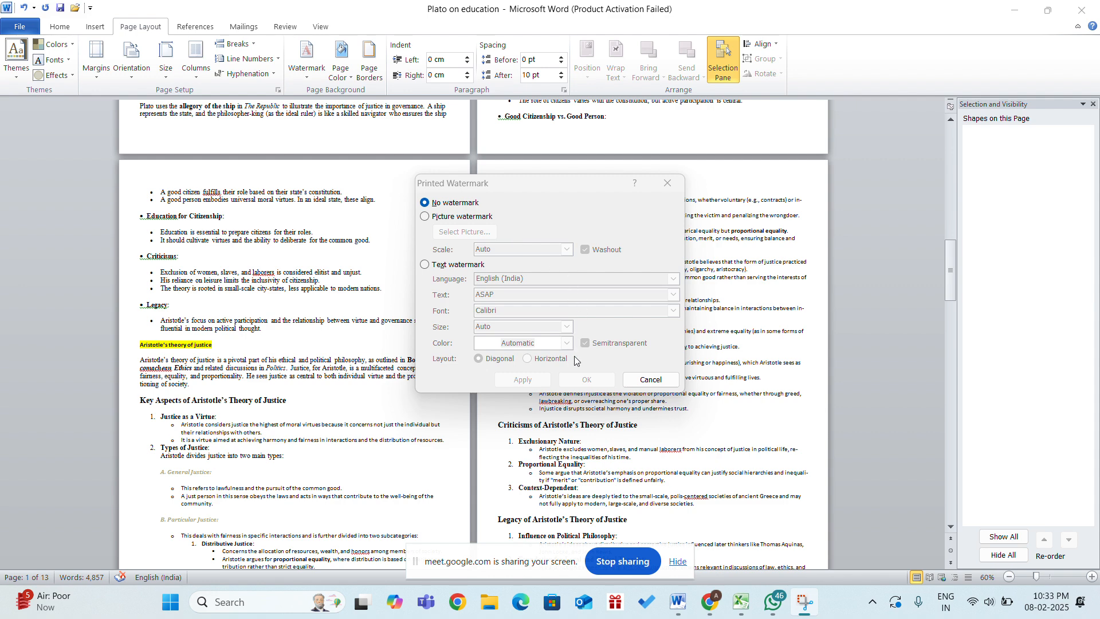
{"action": "mouse_move", "coordinate": [707, 610]}
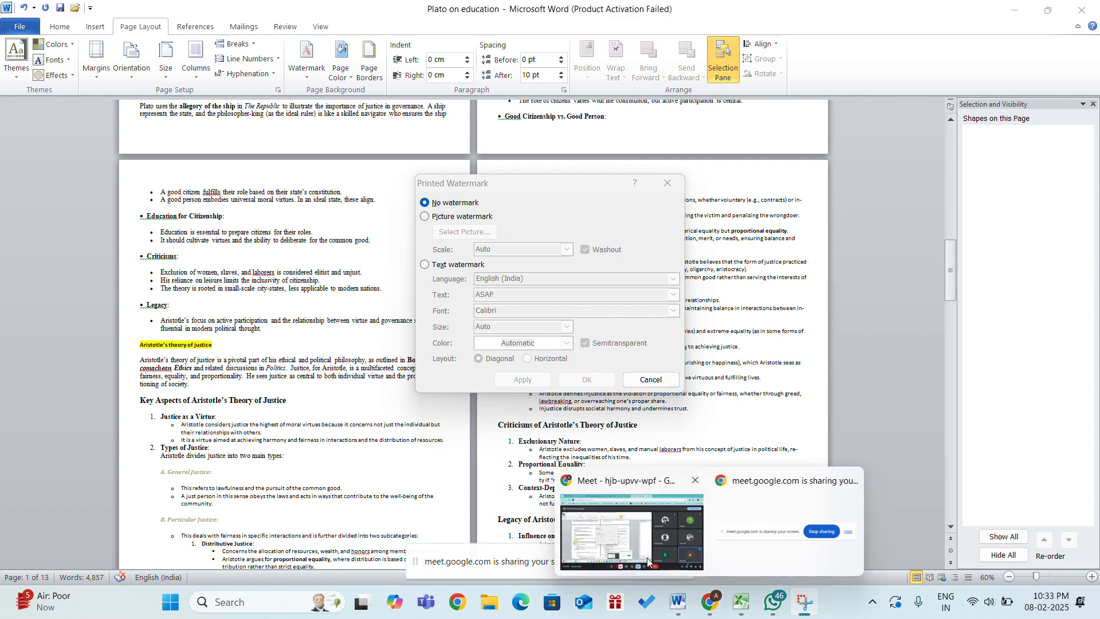
{"action": "left_click", "coordinate": [692, 568]}
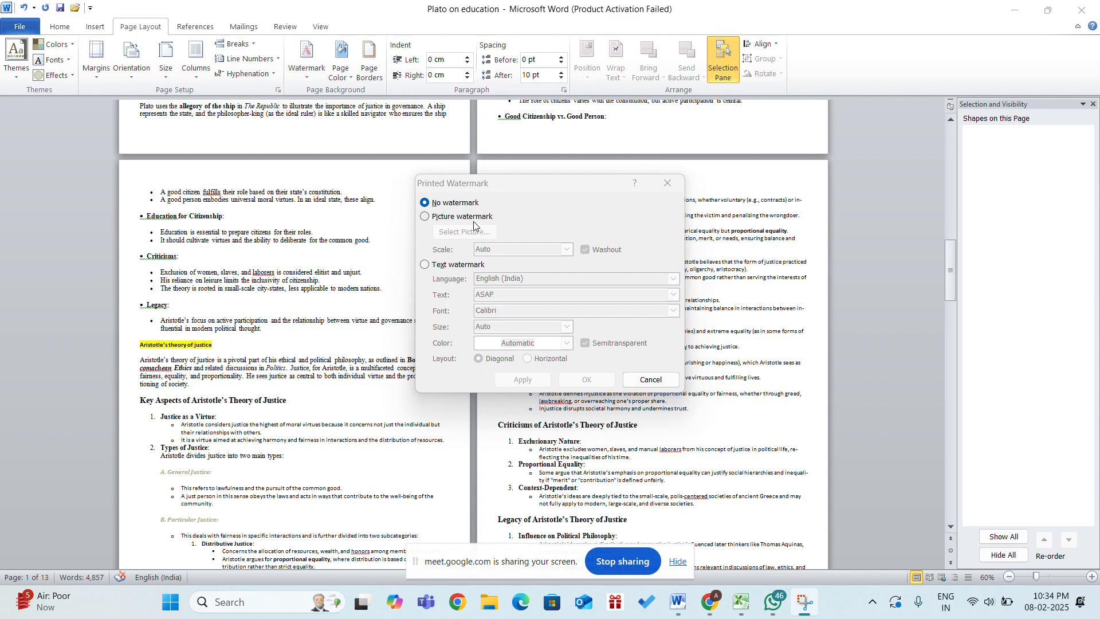
{"action": "left_click", "coordinate": [424, 265]}
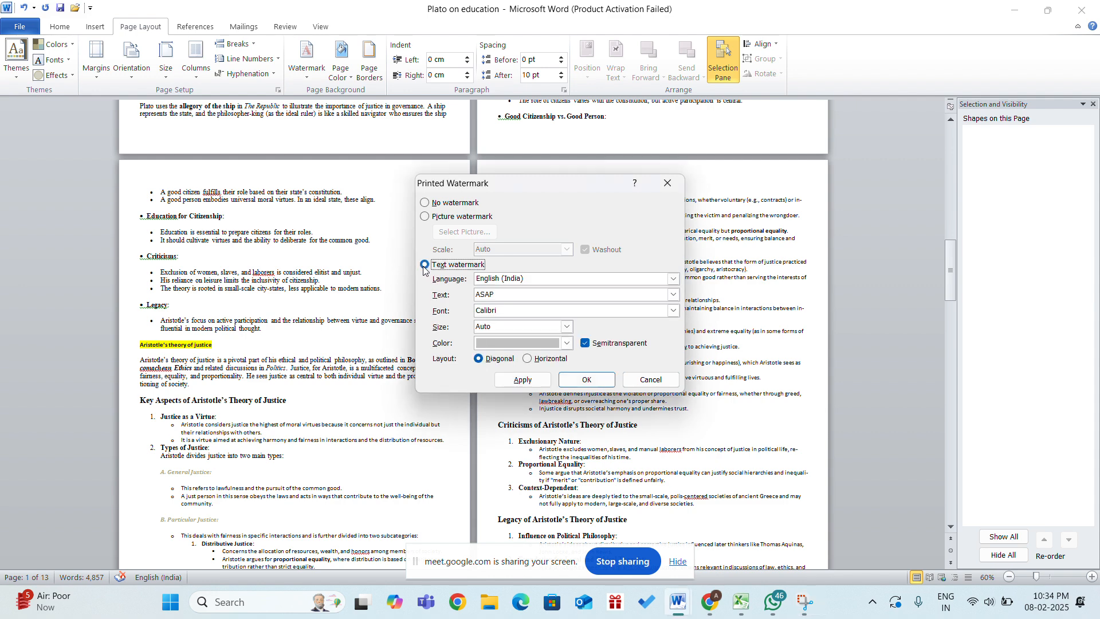
{"action": "left_click", "coordinate": [496, 299]}
{"action": "key", "text": "BackSpace"}
{"action": "key", "text": "BackSpace"}
{"action": "key", "text": "BackSpace"}
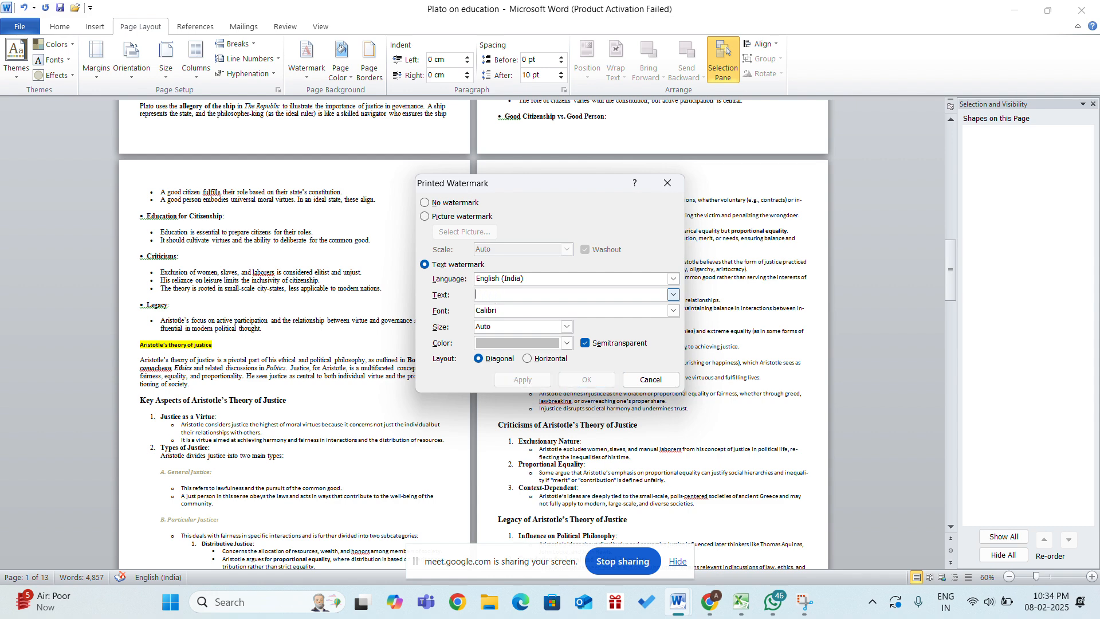
{"action": "type", "text": "NSHU"}
{"action": "key", "text": "BackSpace"}
{"action": "key", "text": "BackSpace"}
{"action": "key", "text": "BackSpace"}
{"action": "key", "text": "BackSpace"}
{"action": "key", "text": "BackSpace"}
{"action": "type", "text": "RACHIT"}
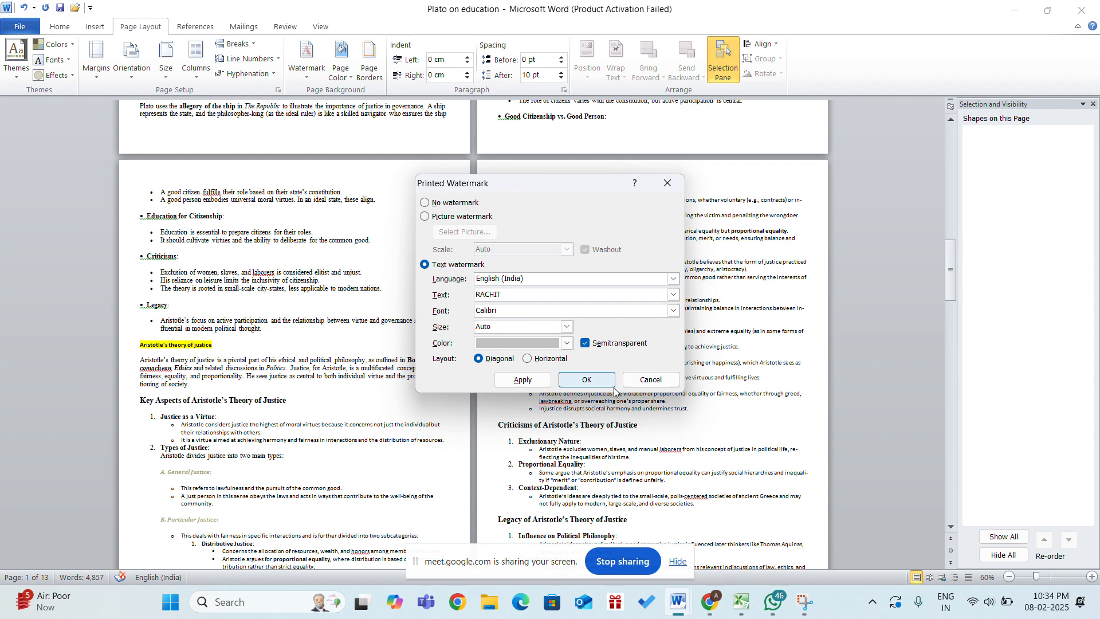
{"action": "left_click", "coordinate": [669, 183]}
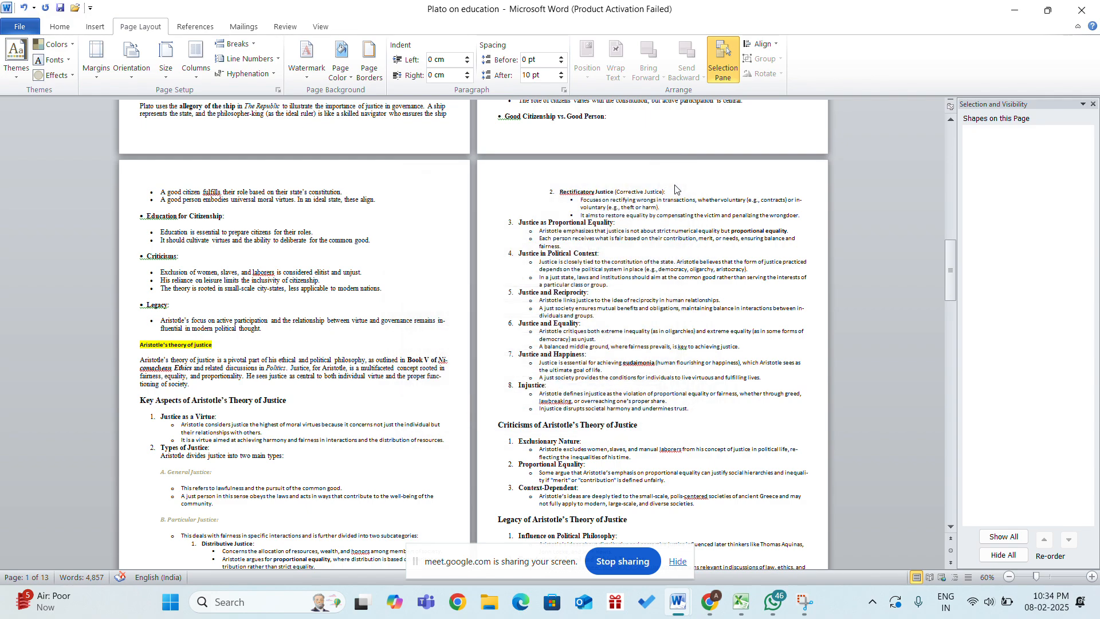
Apply the preset CONFIDENTIAL 1 watermark to the document and check it on the first page at 80% zoom
{"action": "scroll", "coordinate": [365, 196], "scroll_direction": "up", "scroll_amount": 10}
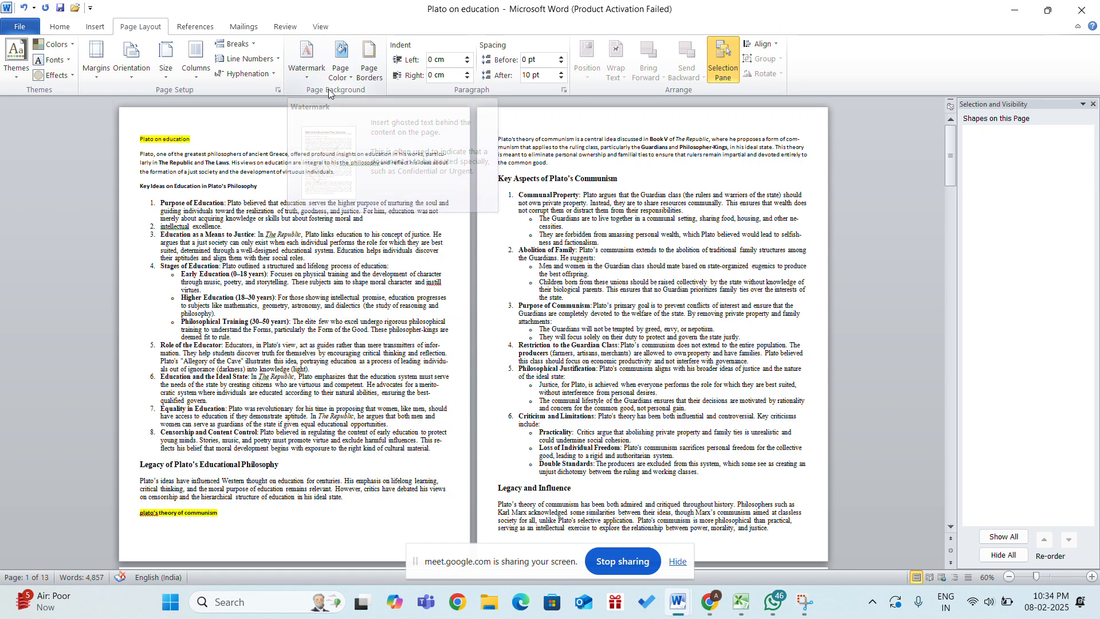
{"action": "left_click", "coordinate": [311, 80]}
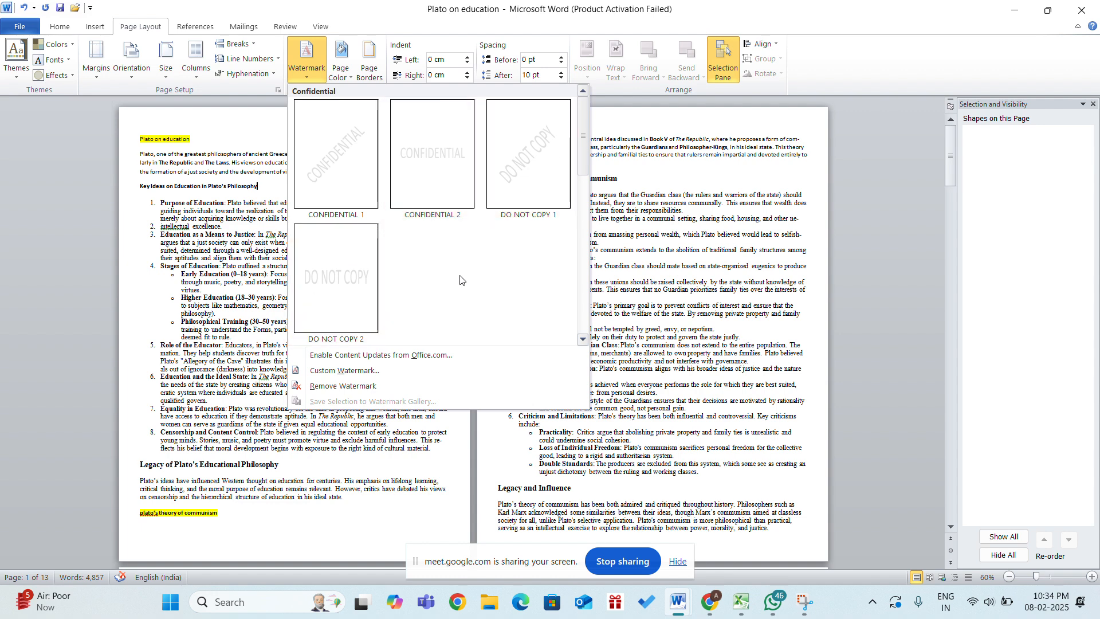
{"action": "scroll", "coordinate": [459, 280], "scroll_direction": "down", "scroll_amount": 5}
{"action": "scroll", "coordinate": [460, 280], "scroll_direction": "up", "scroll_amount": 5}
{"action": "left_click", "coordinate": [357, 165]}
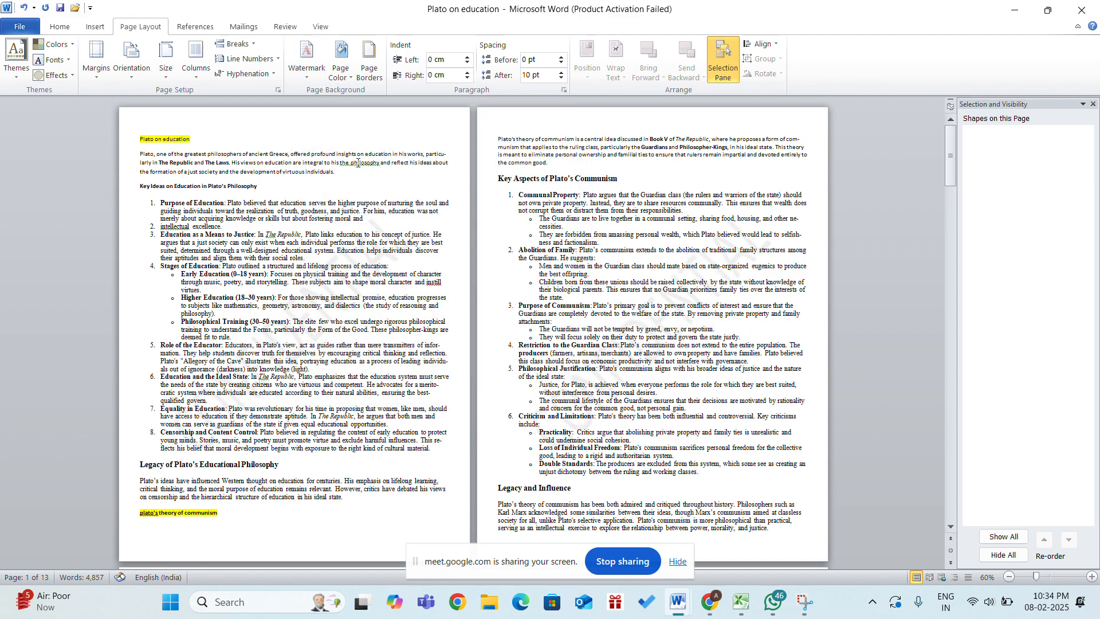
{"action": "scroll", "coordinate": [291, 348], "scroll_direction": "up", "scroll_amount": 2}
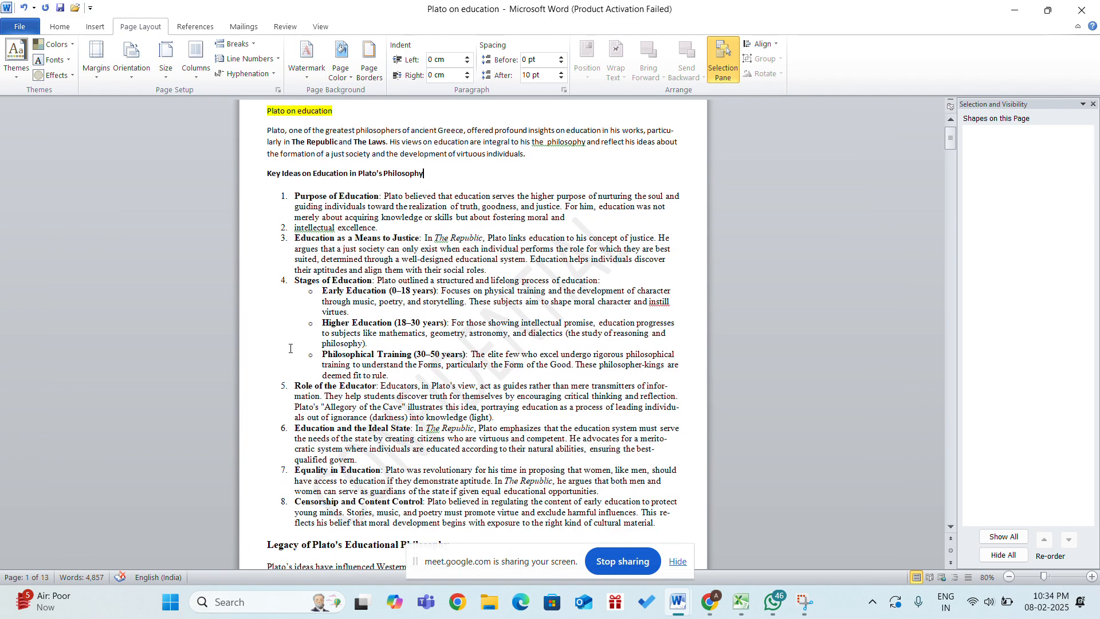
{"action": "scroll", "coordinate": [290, 347], "scroll_direction": "down", "scroll_amount": 2}
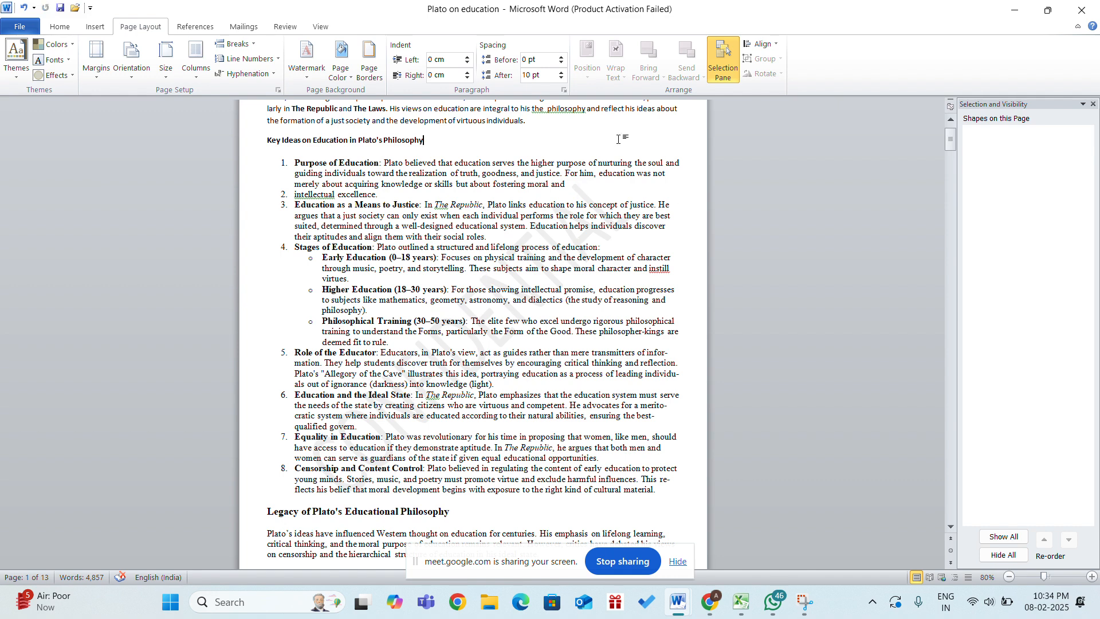
Switch the custom watermark to a picture and select the MANTHAN image from the Downloads folder
{"action": "left_click", "coordinate": [314, 74]}
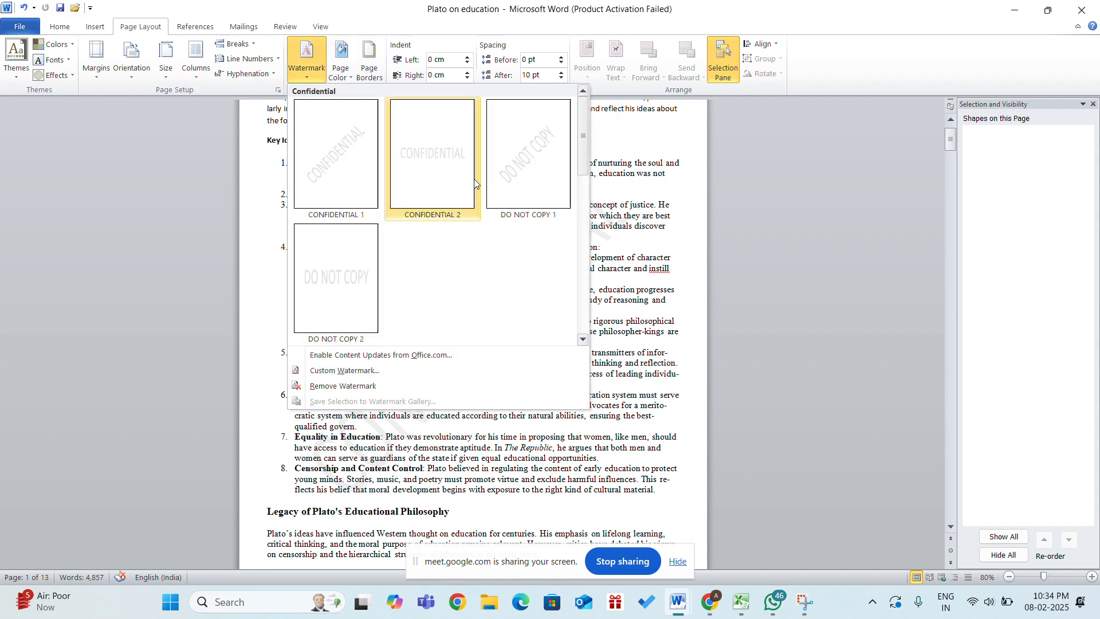
{"action": "scroll", "coordinate": [396, 303], "scroll_direction": "down", "scroll_amount": 3}
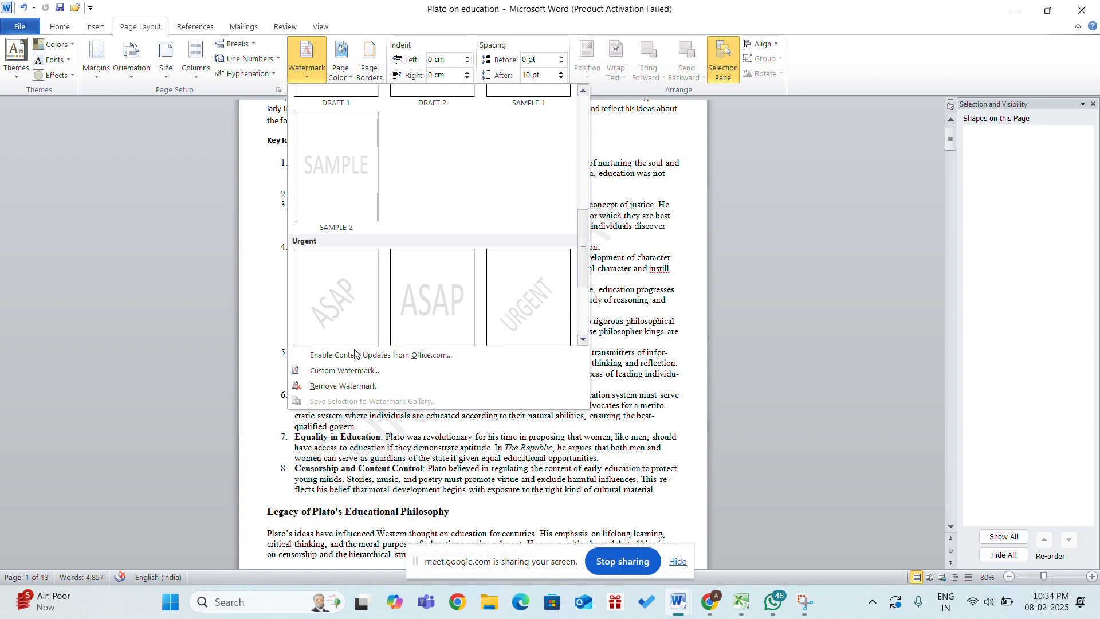
{"action": "left_click", "coordinate": [325, 370]}
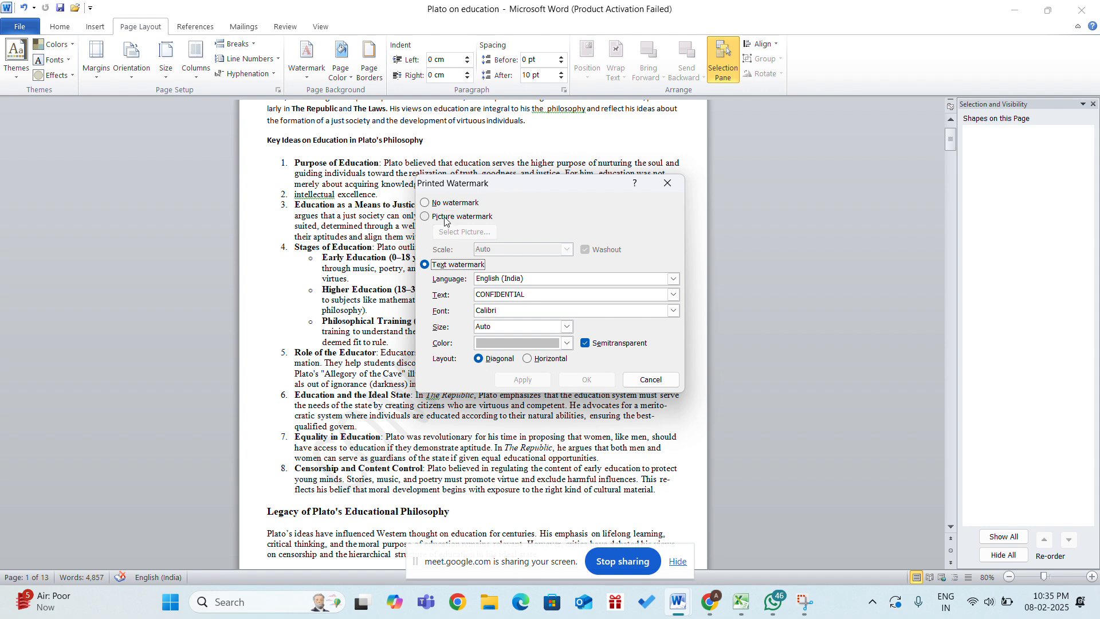
{"action": "left_click", "coordinate": [430, 204]}
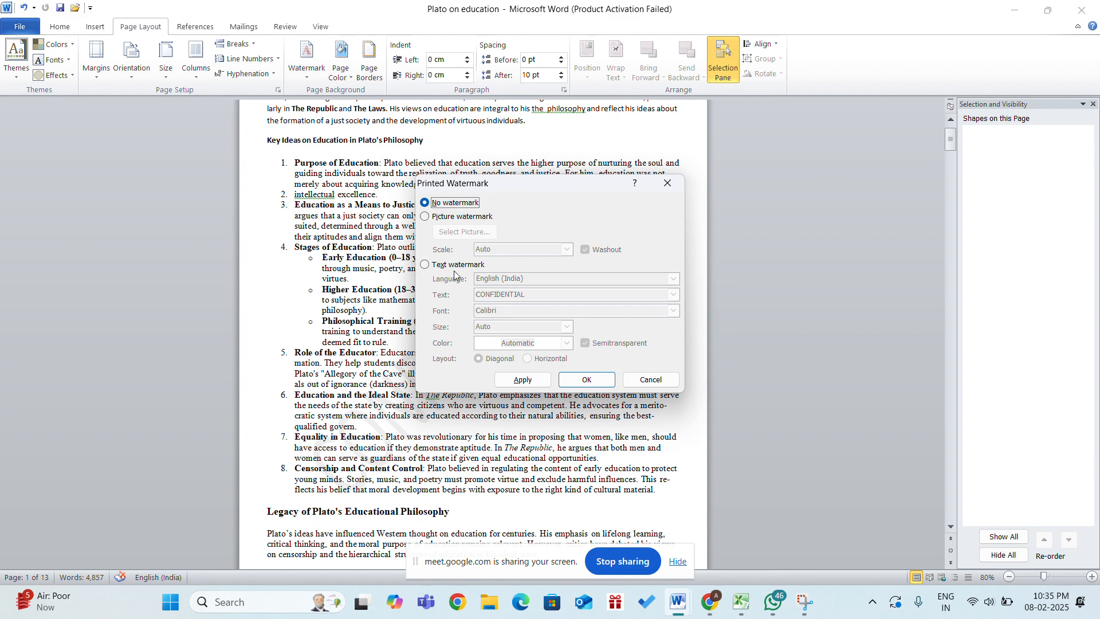
{"action": "left_click", "coordinate": [426, 216]}
{"action": "left_click", "coordinate": [452, 232]}
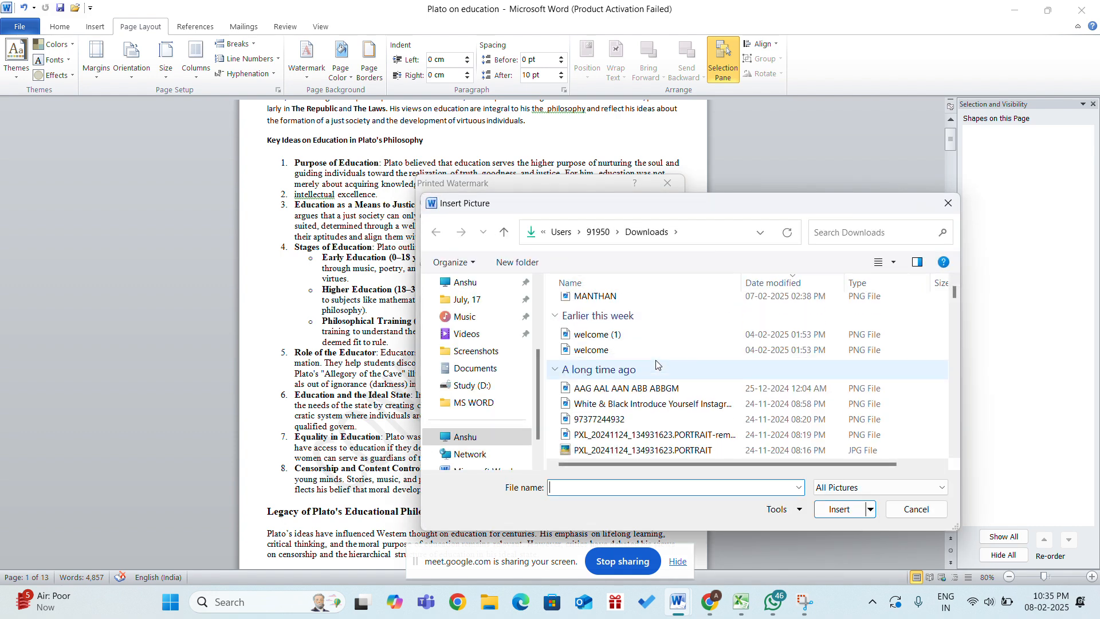
{"action": "scroll", "coordinate": [656, 364], "scroll_direction": "up", "scroll_amount": 1}
{"action": "left_click", "coordinate": [598, 324]}
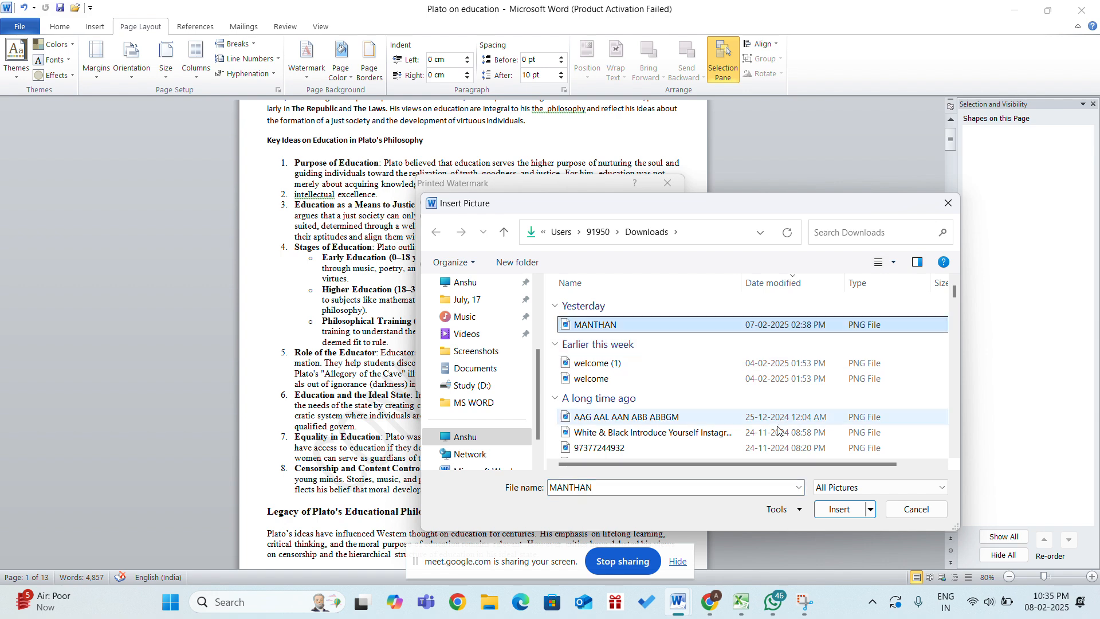
{"action": "left_click", "coordinate": [840, 509]}
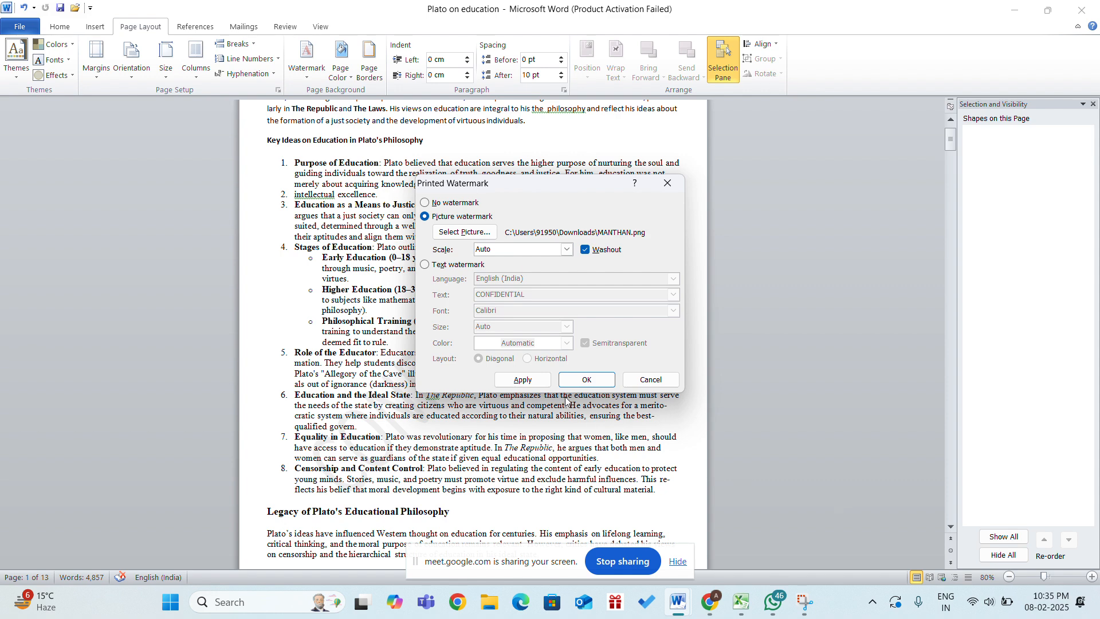
Apply the MANTHAN picture watermark with automatic scale and washout, and view it across several pages at 50% zoom
{"action": "left_click", "coordinate": [522, 380]}
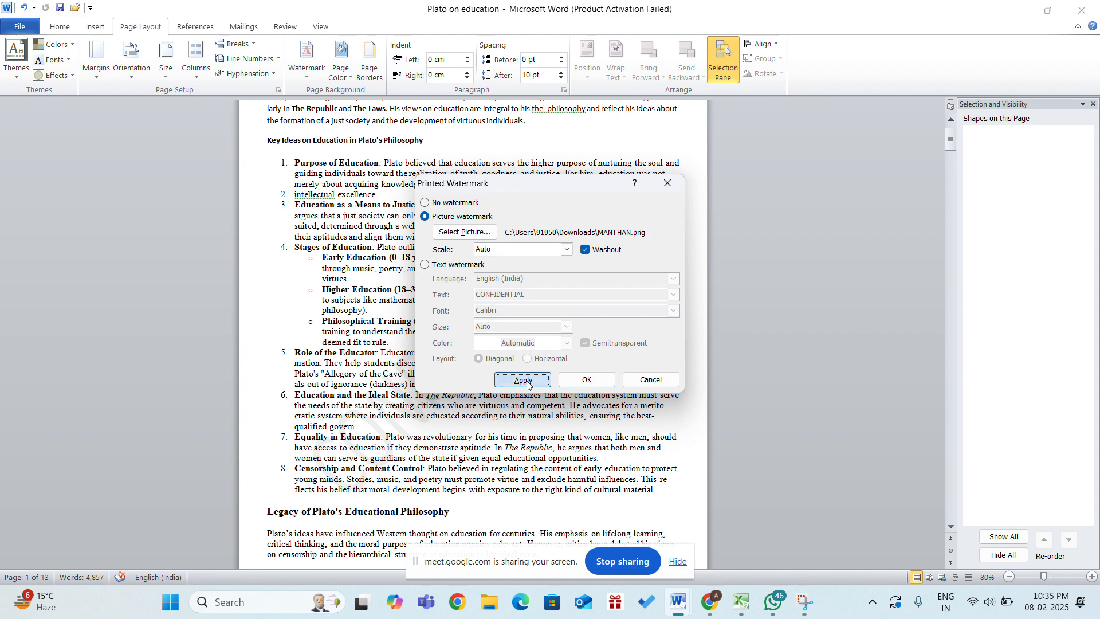
{"action": "left_click", "coordinate": [675, 191]}
{"action": "scroll", "coordinate": [738, 314], "scroll_direction": "up", "scroll_amount": 1}
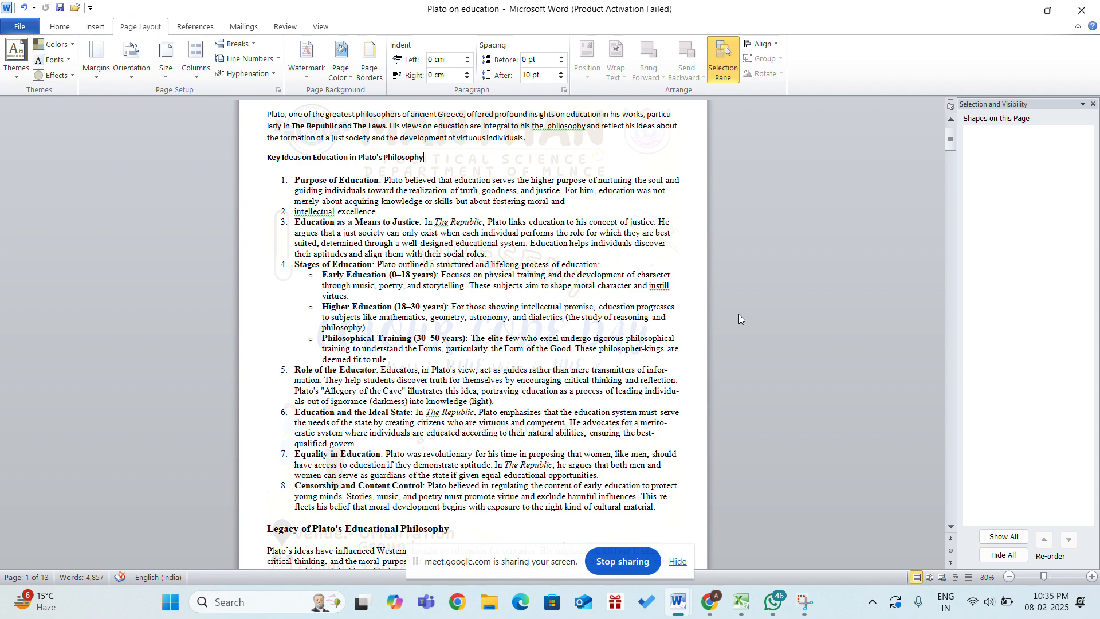
{"action": "scroll", "coordinate": [738, 319], "scroll_direction": "down", "scroll_amount": 3, "text": "ctrl"}
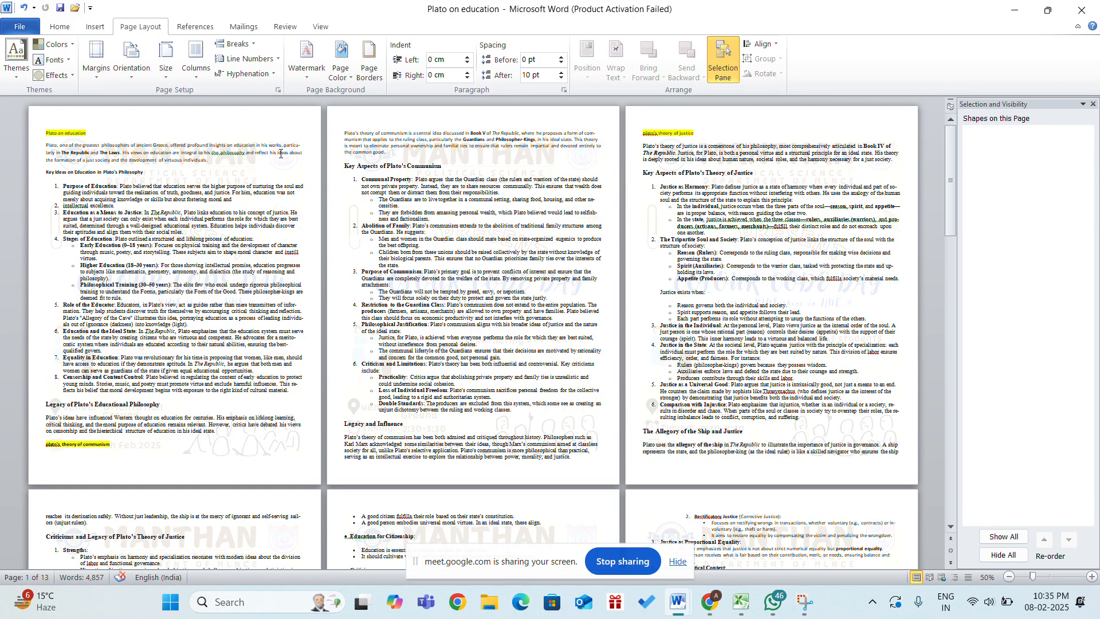
Set the MANTHAN picture watermark's scale to 100% with washout kept on, and apply it to the document
{"action": "left_click", "coordinate": [304, 73]}
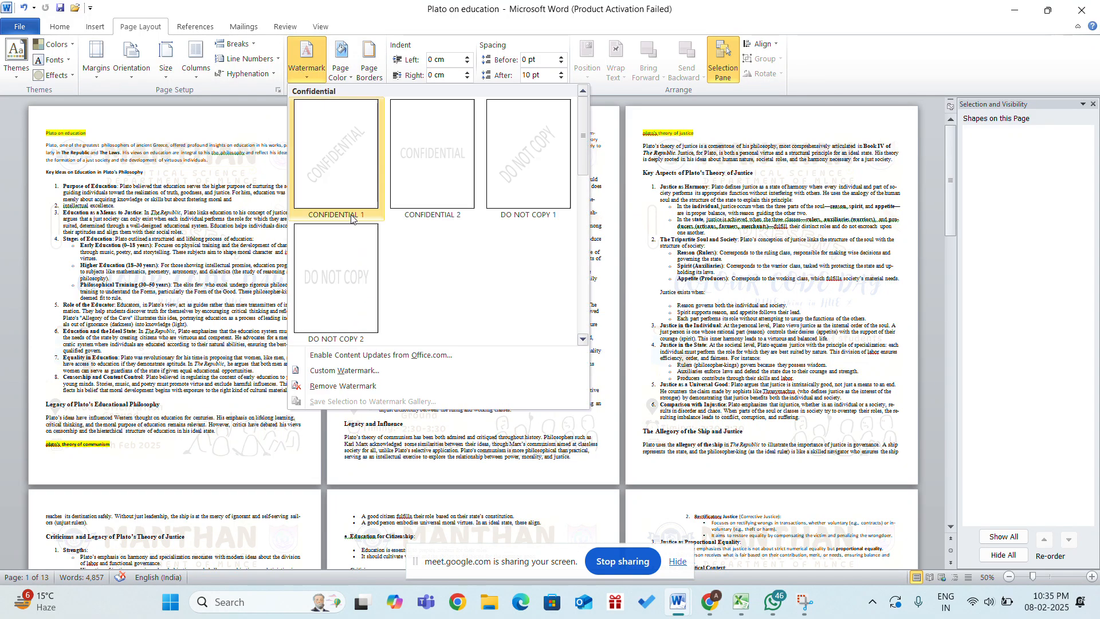
{"action": "left_click", "coordinate": [317, 371]}
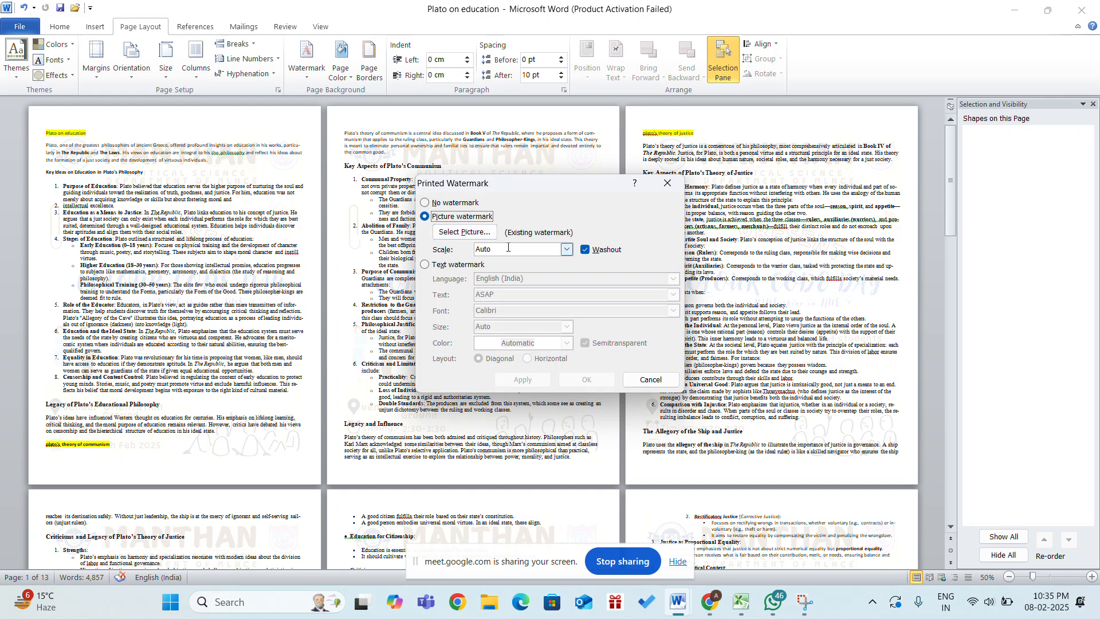
{"action": "left_click", "coordinate": [512, 253]}
{"action": "left_click", "coordinate": [565, 250]}
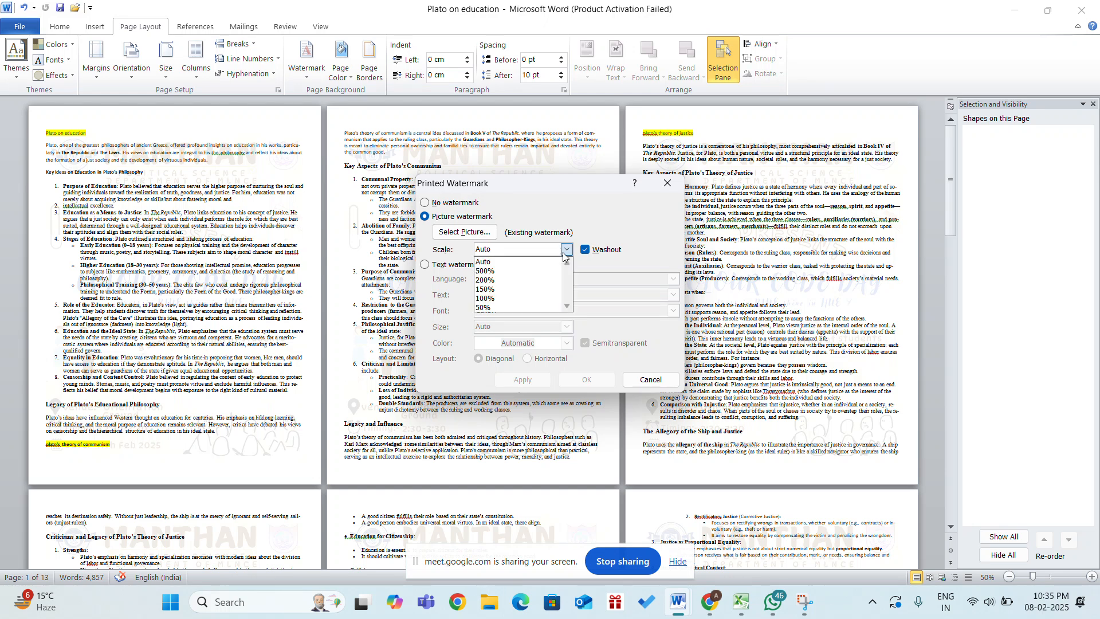
{"action": "left_click", "coordinate": [488, 299]}
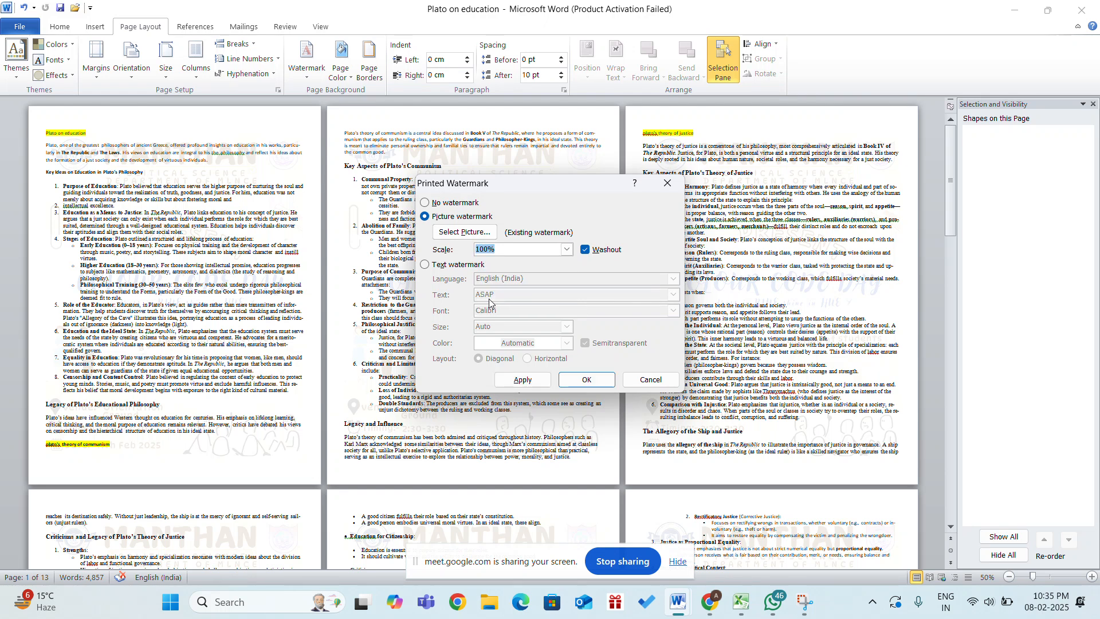
{"action": "left_click", "coordinate": [518, 385]}
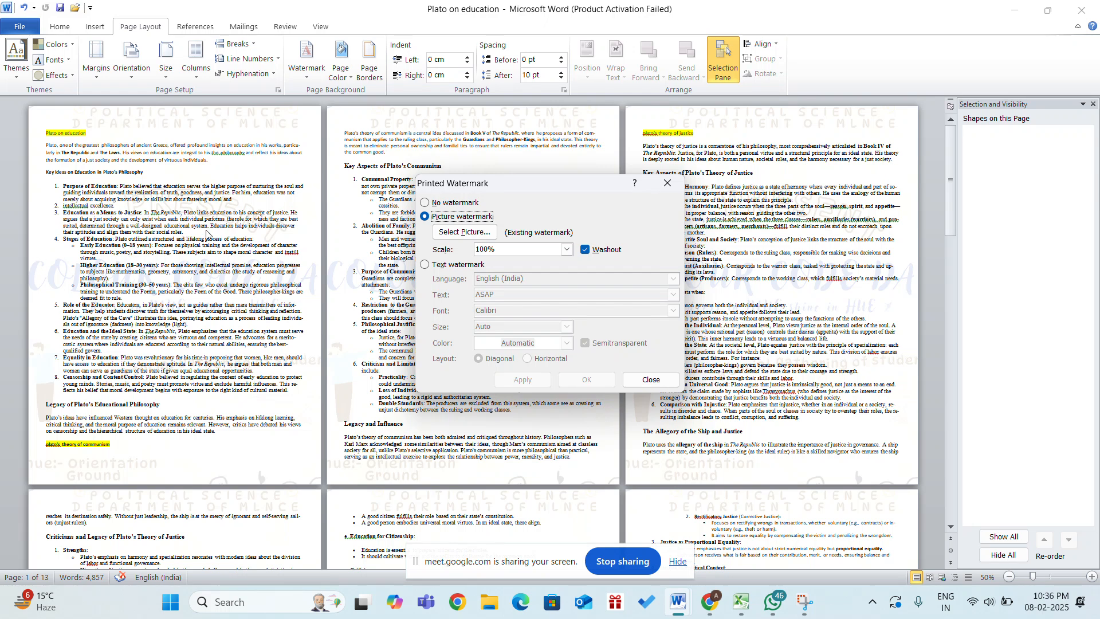
Turn off washout for the picture watermark, set its scale back to Auto, apply it and close the watermark settings
{"action": "left_click", "coordinate": [585, 250]}
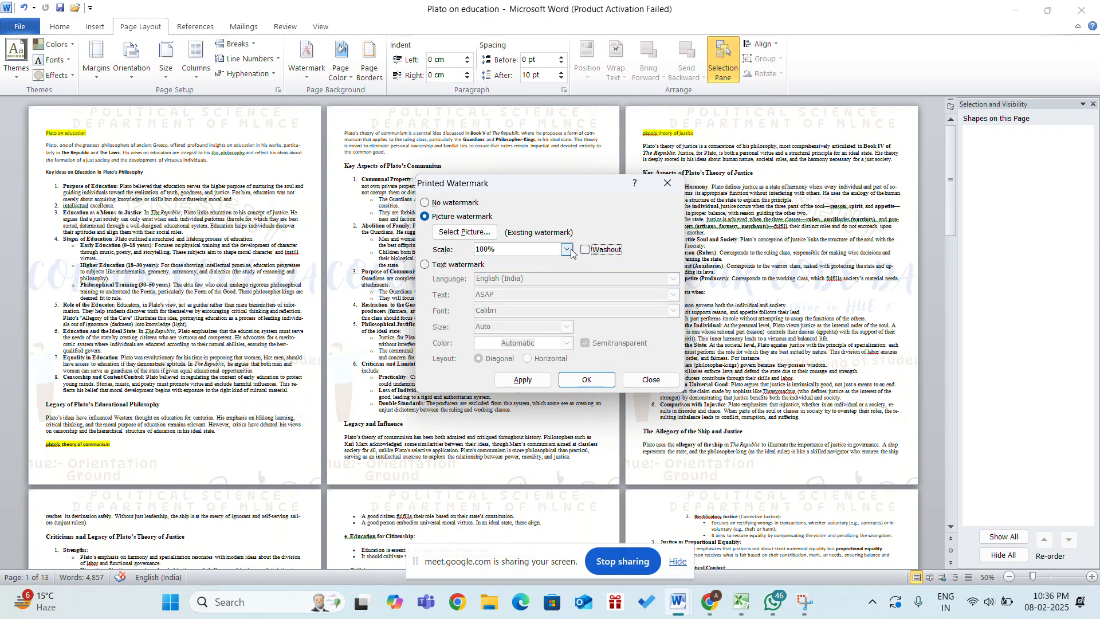
{"action": "left_click", "coordinate": [567, 249]}
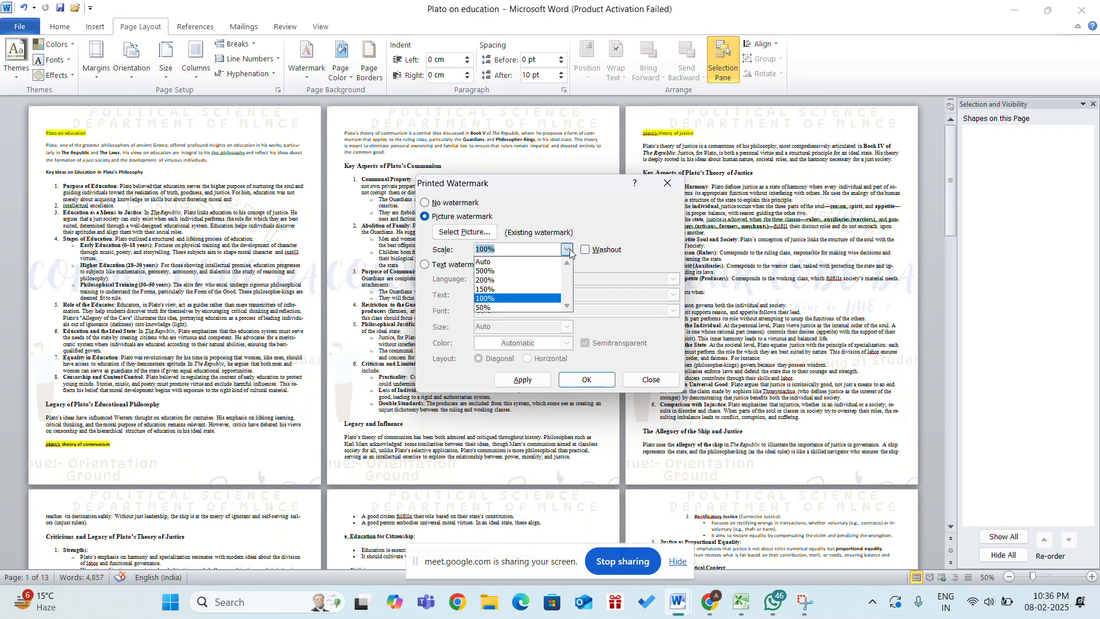
{"action": "left_click", "coordinate": [497, 308]}
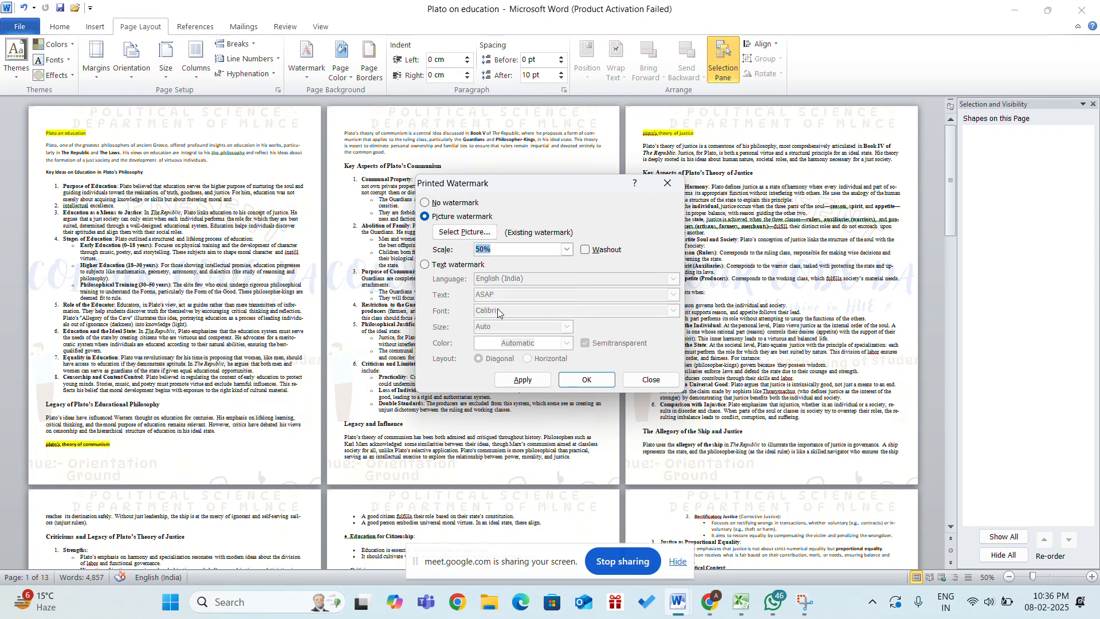
{"action": "left_click", "coordinate": [567, 251]}
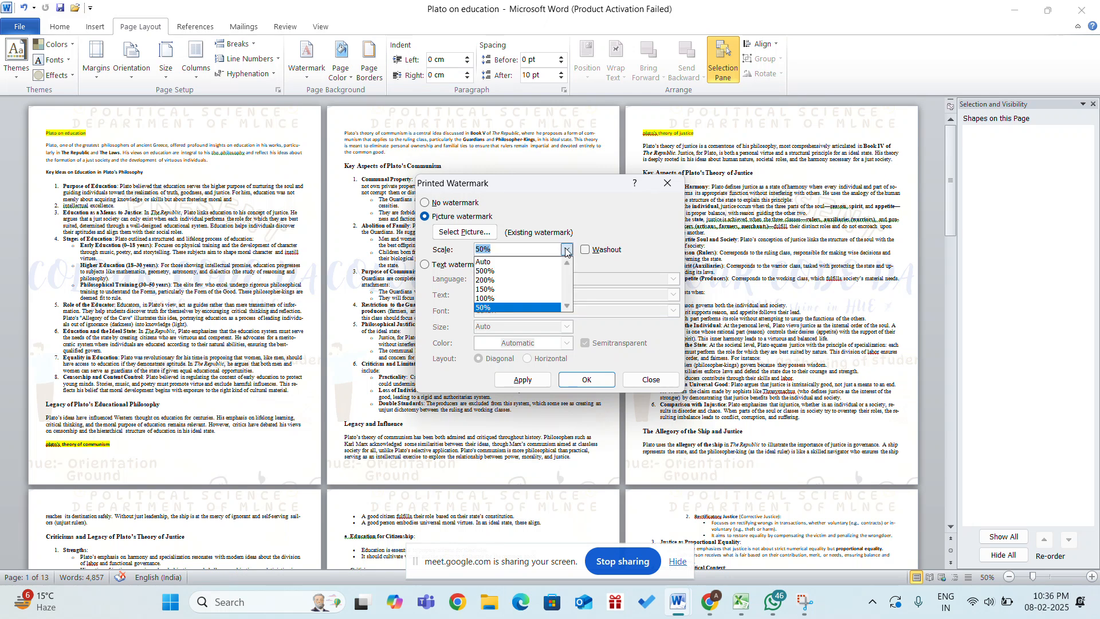
{"action": "left_click", "coordinate": [484, 263]}
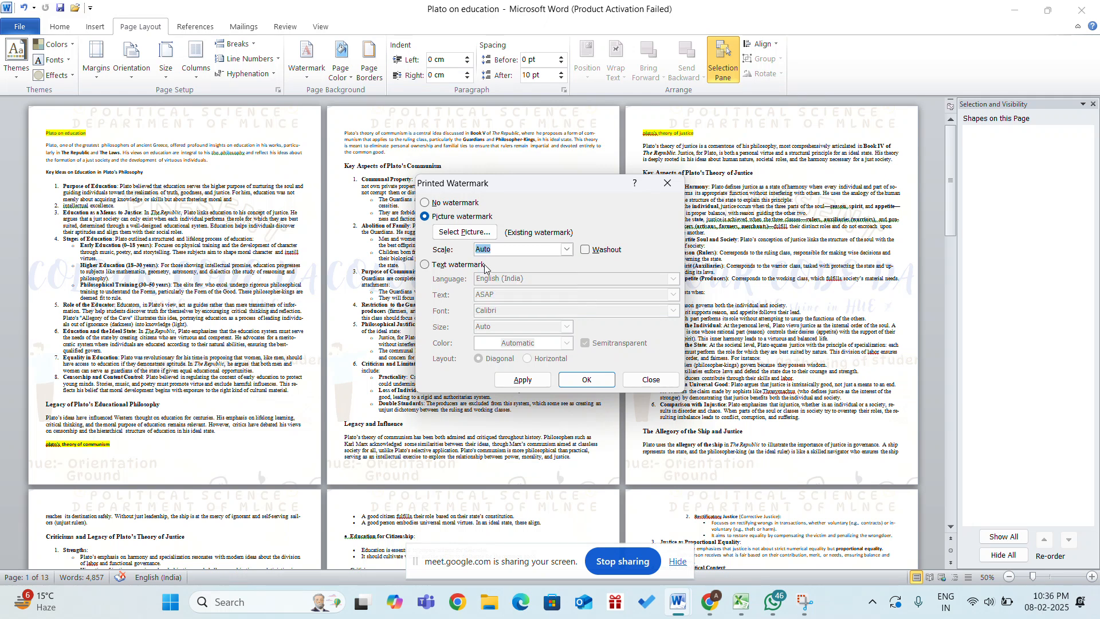
{"action": "left_click", "coordinate": [526, 380]}
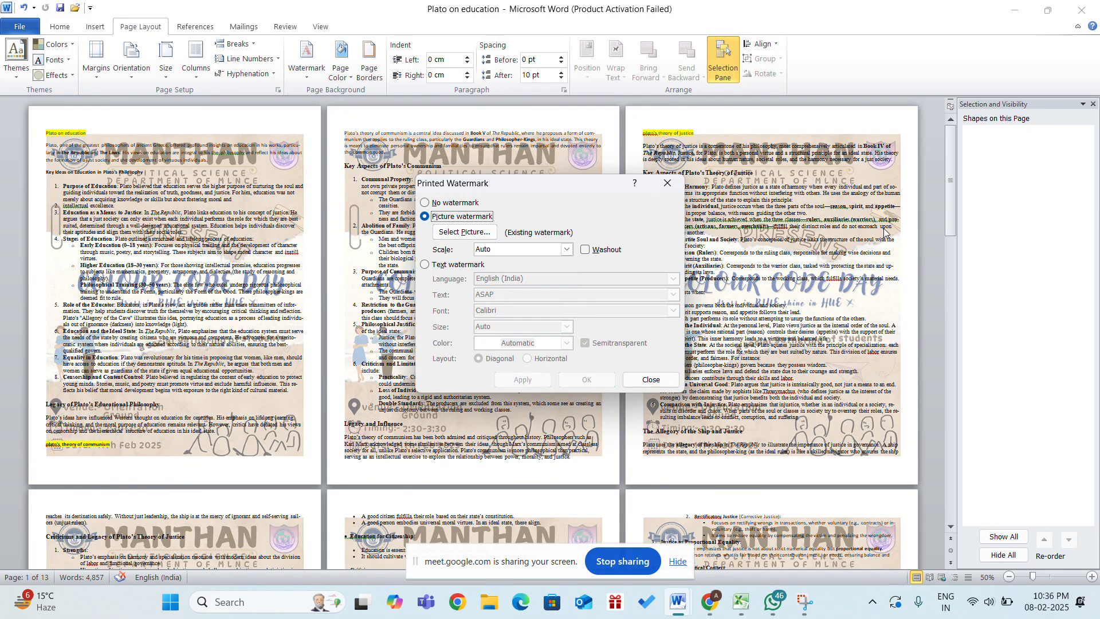
{"action": "left_click", "coordinate": [677, 184]}
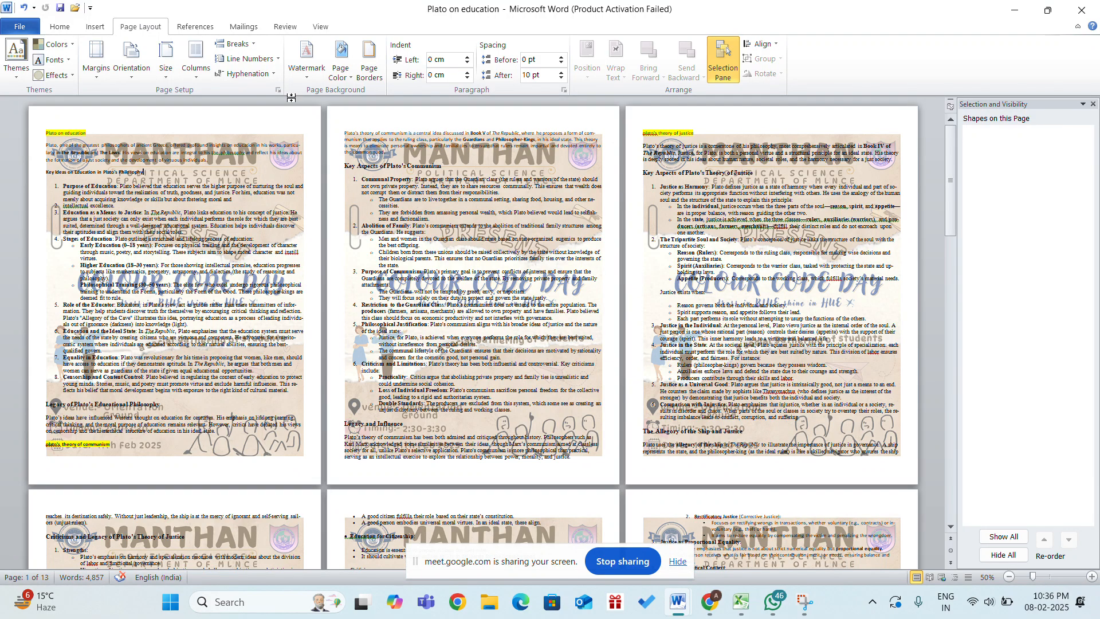
Switch the custom watermark to a text watermark in English (India) and replace the text ASAP with the person's first name
{"action": "left_click", "coordinate": [308, 63]}
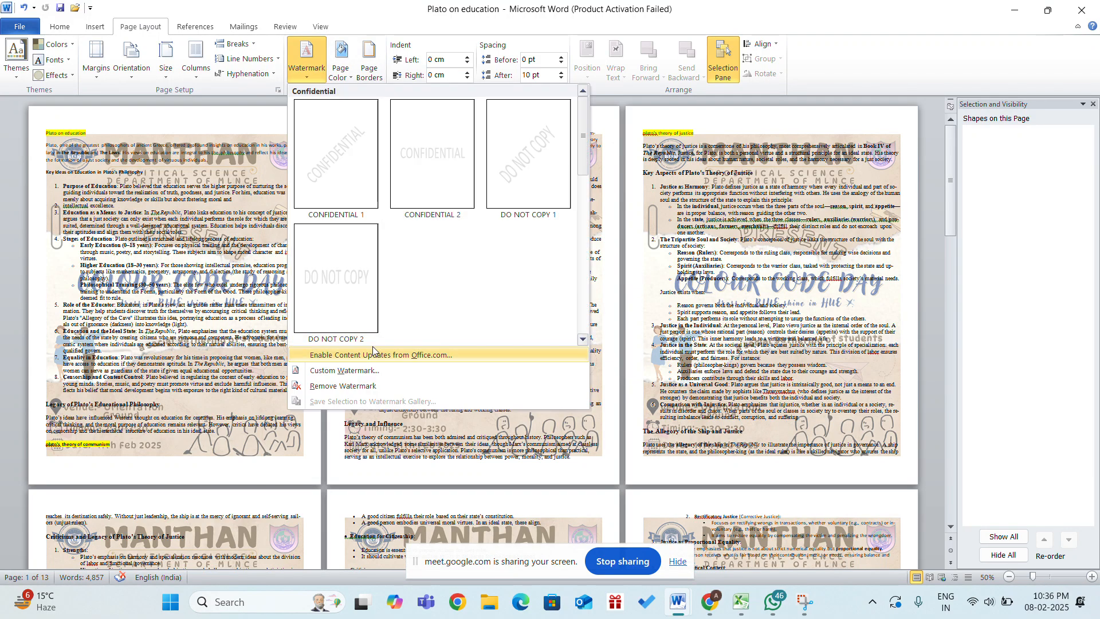
{"action": "left_click", "coordinate": [355, 371]}
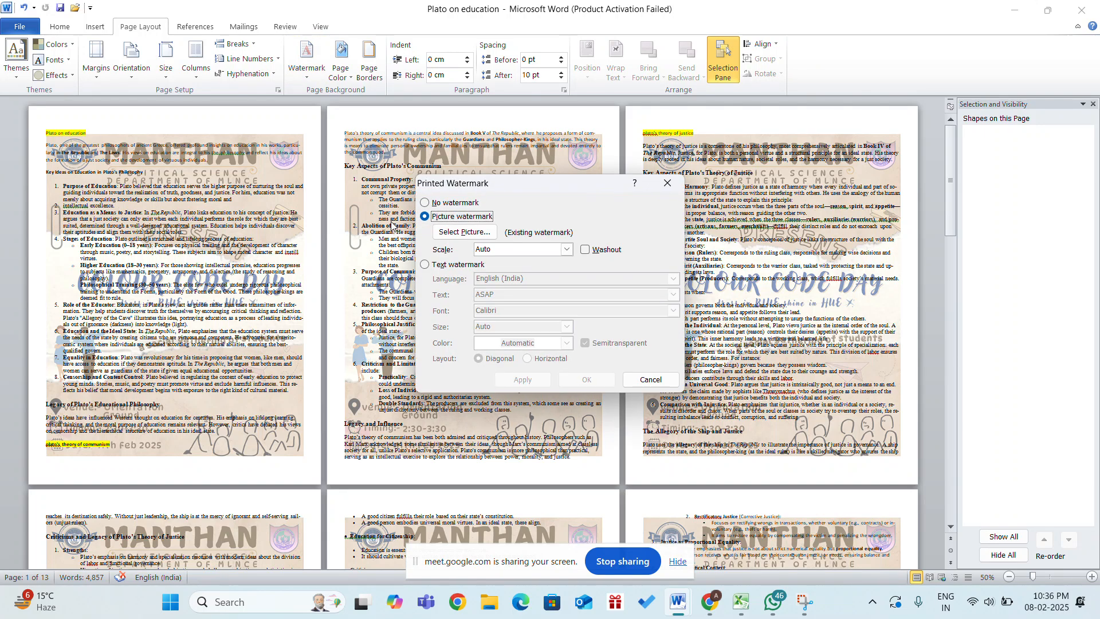
{"action": "left_click", "coordinate": [424, 204]}
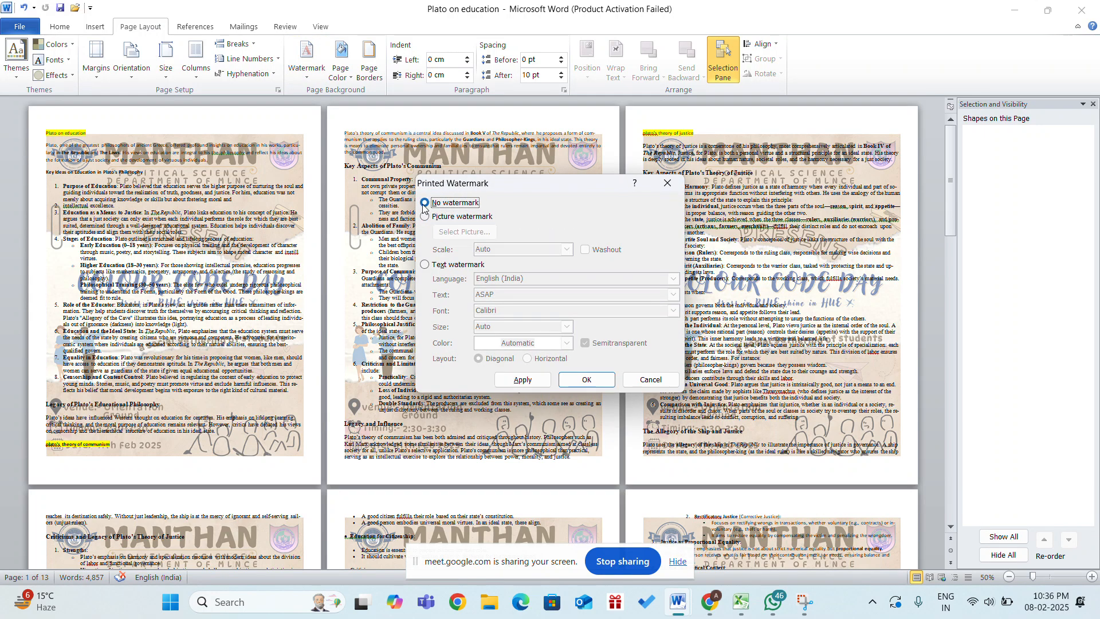
{"action": "left_click", "coordinate": [424, 266]}
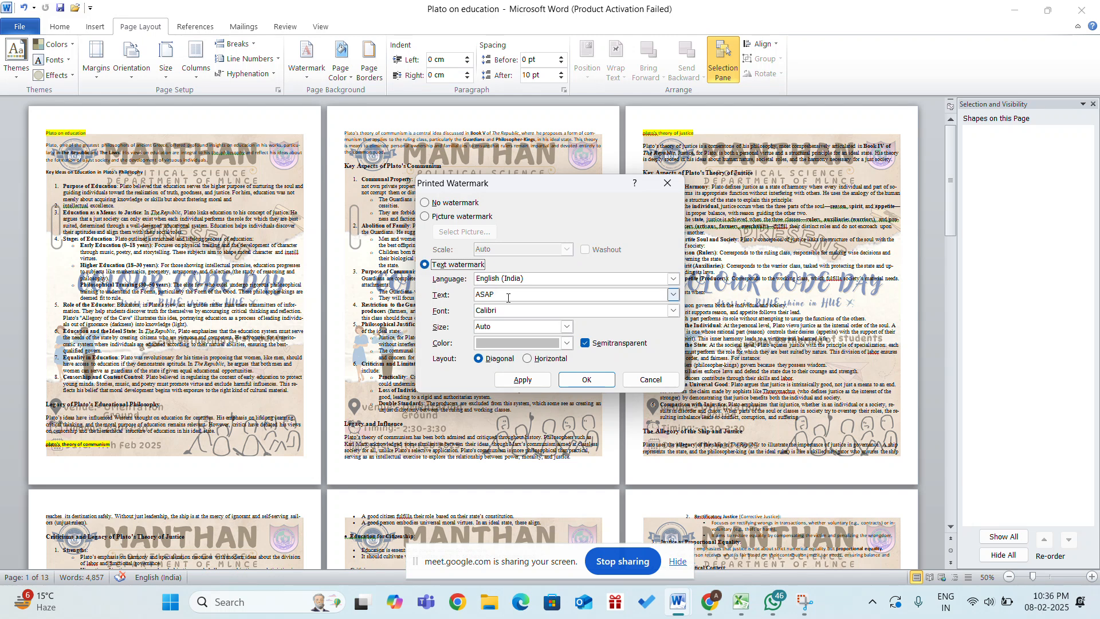
{"action": "left_click", "coordinate": [529, 280]}
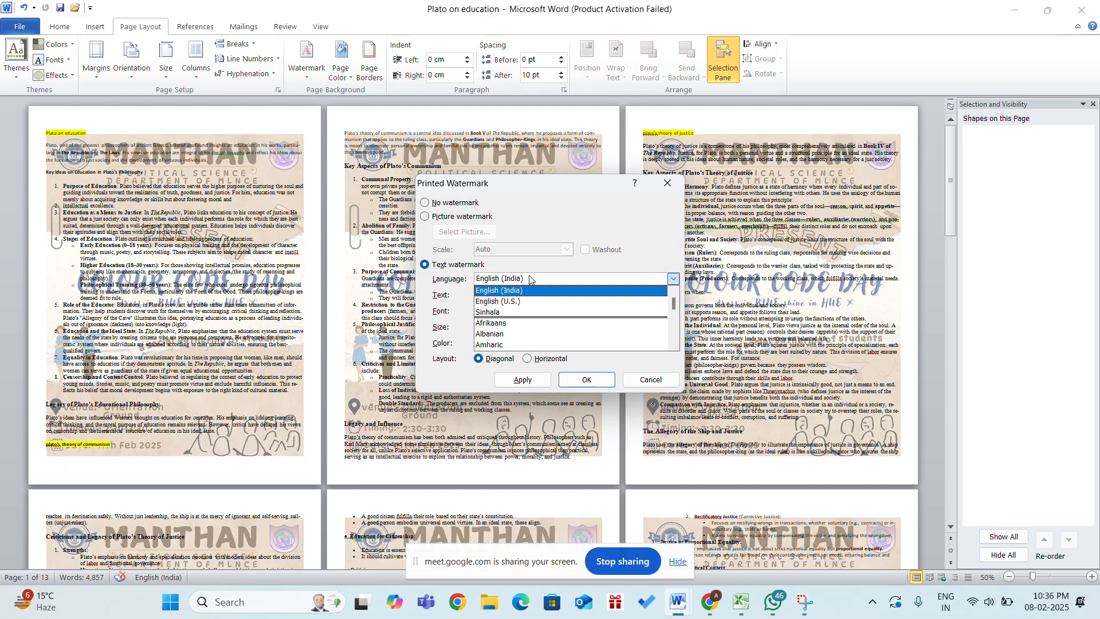
{"action": "left_click", "coordinate": [530, 280]}
{"action": "left_click", "coordinate": [503, 296]}
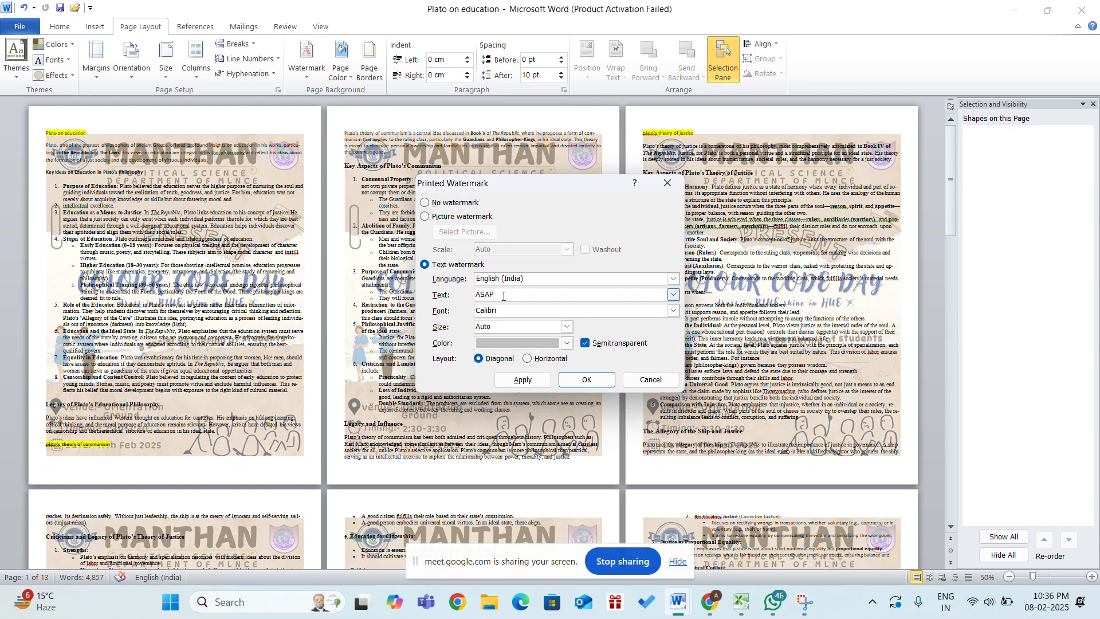
{"action": "key", "text": "BackSpace"}
{"action": "key", "text": "BackSpace"}
{"action": "key", "text": "BackSpace"}
{"action": "type", "text": "RACHITY"}
Set the text watermark's font to Georgia and its size to 54
{"action": "left_click", "coordinate": [672, 311]}
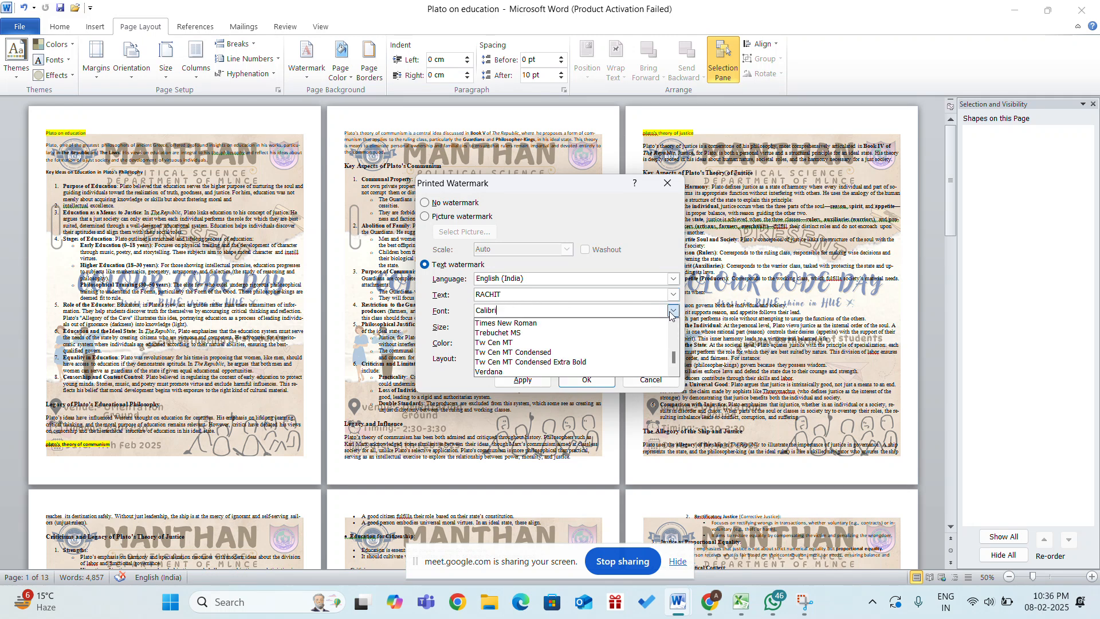
{"action": "scroll", "coordinate": [517, 363], "scroll_direction": "down", "scroll_amount": 5}
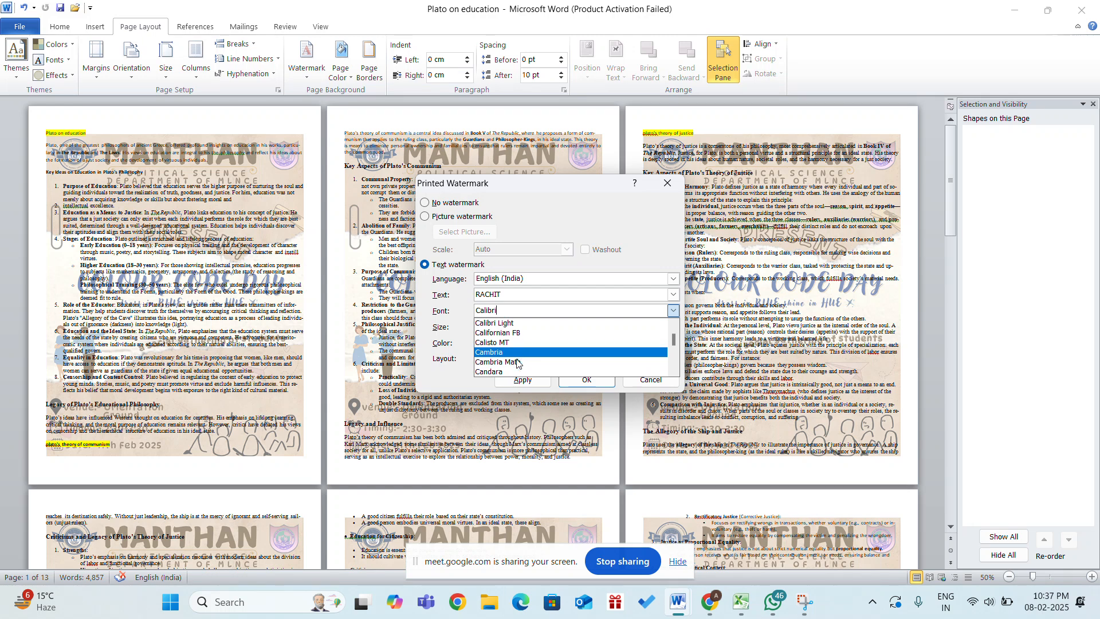
{"action": "scroll", "coordinate": [517, 362], "scroll_direction": "down", "scroll_amount": 10}
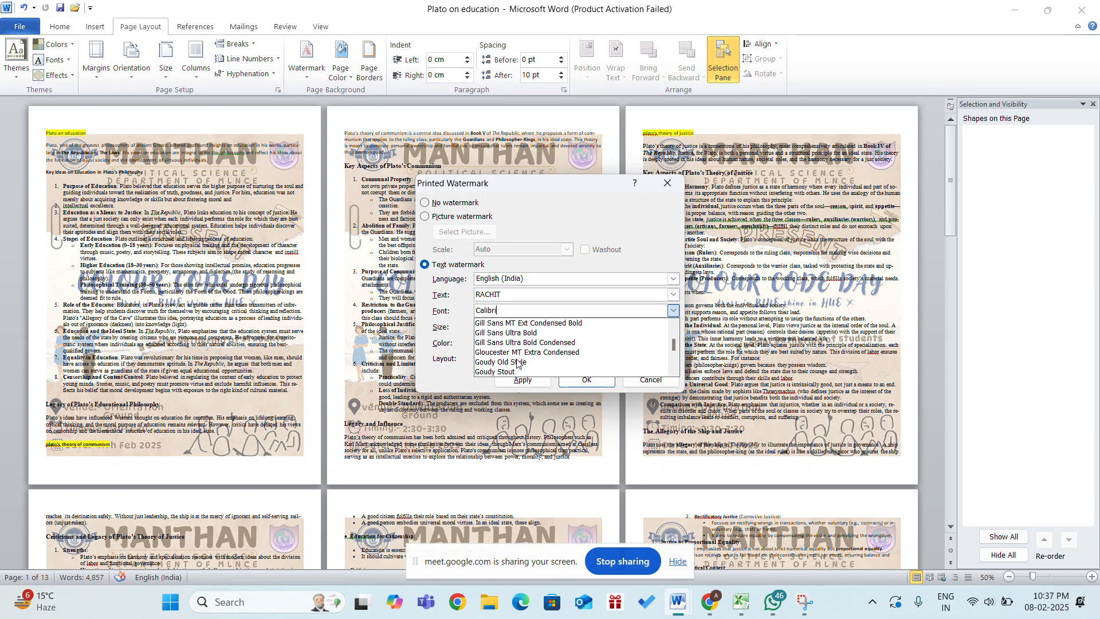
{"action": "scroll", "coordinate": [518, 363], "scroll_direction": "down", "scroll_amount": 1}
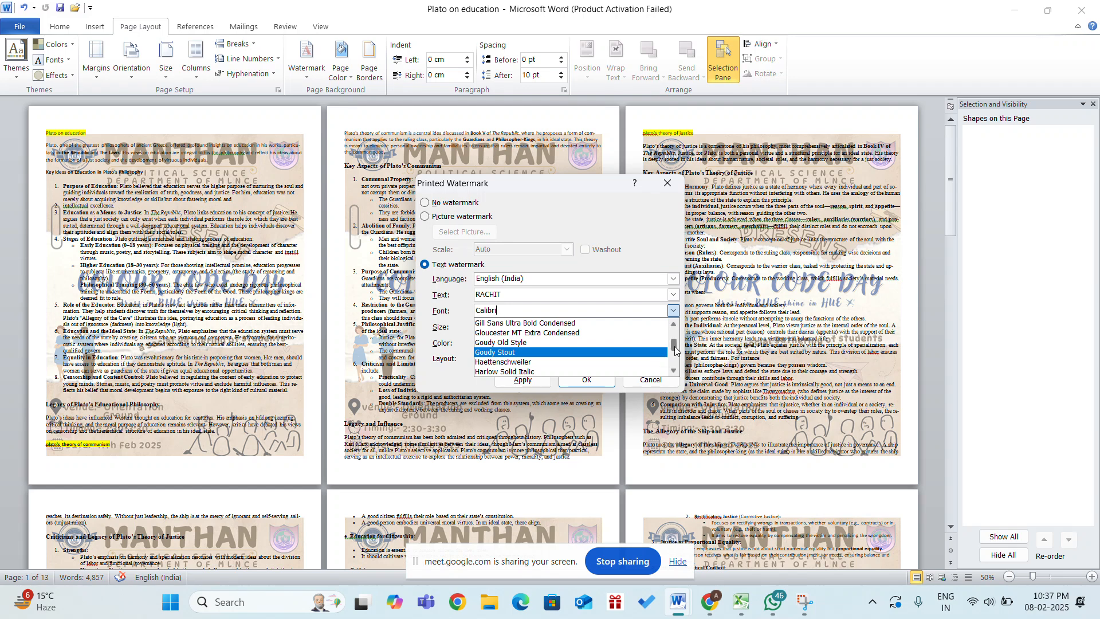
{"action": "left_click_drag", "start_coordinate": [674, 346], "coordinate": [673, 349]}
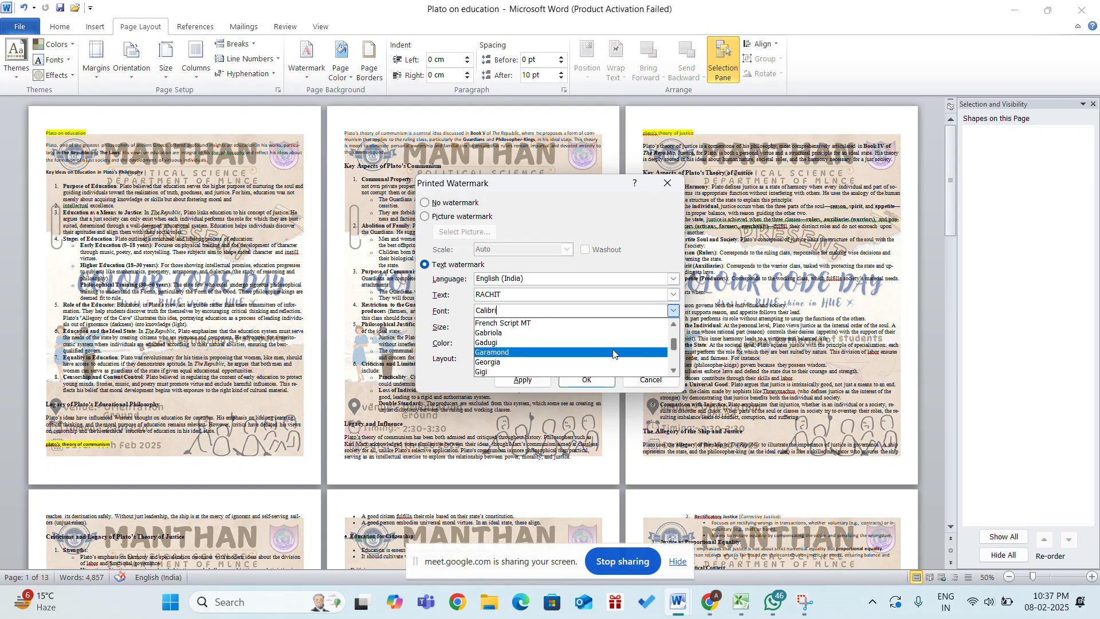
{"action": "left_click", "coordinate": [508, 362]}
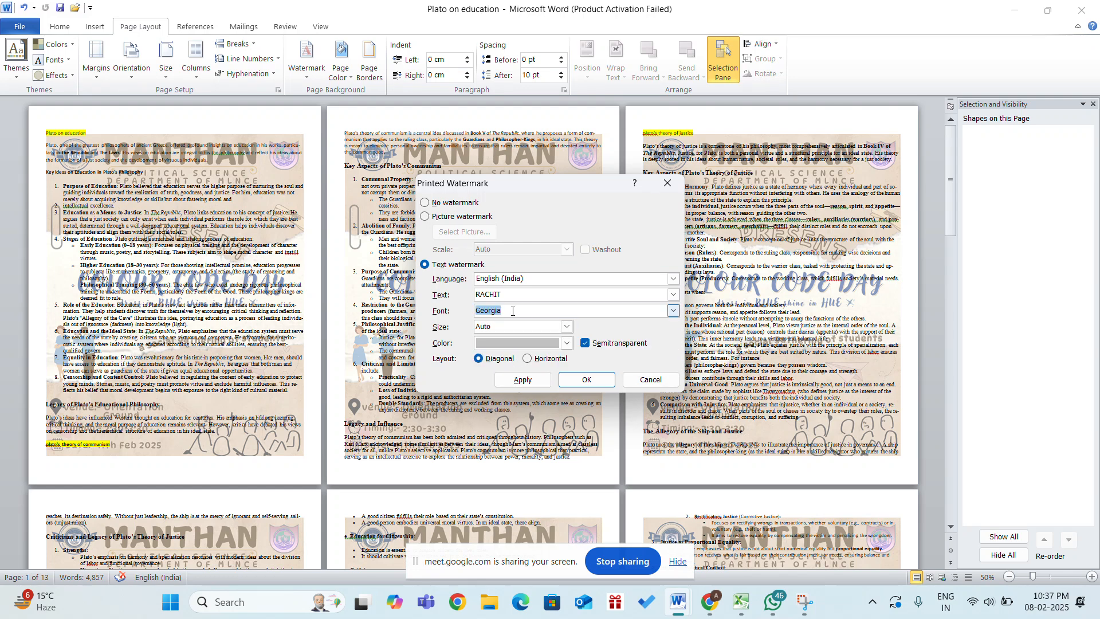
{"action": "left_click", "coordinate": [518, 327]}
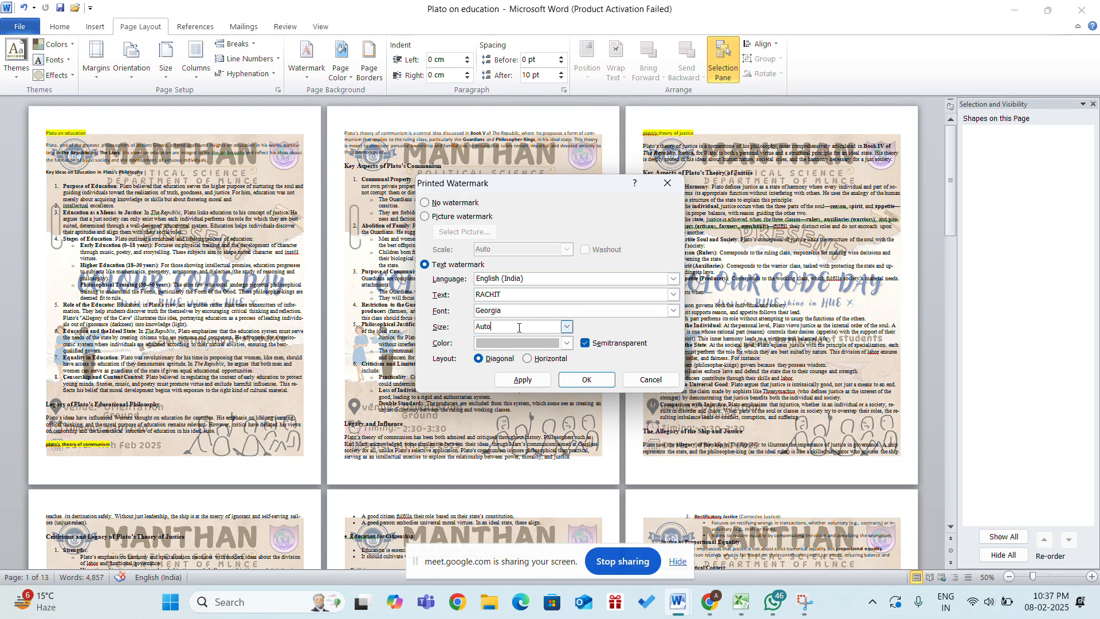
{"action": "left_click", "coordinate": [567, 327]}
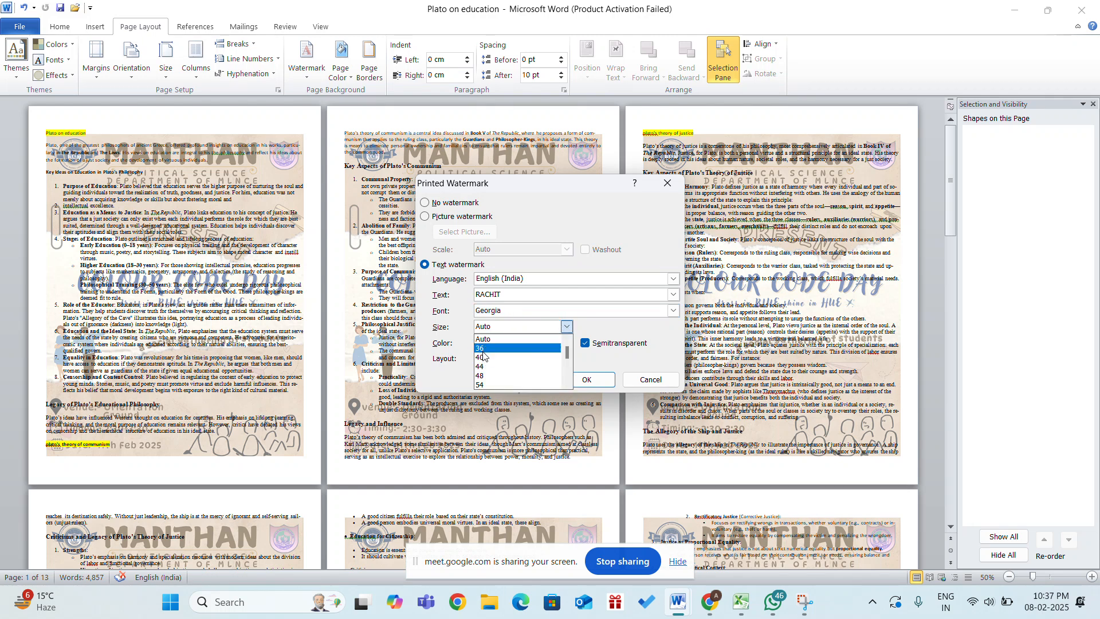
{"action": "left_click", "coordinate": [497, 385]}
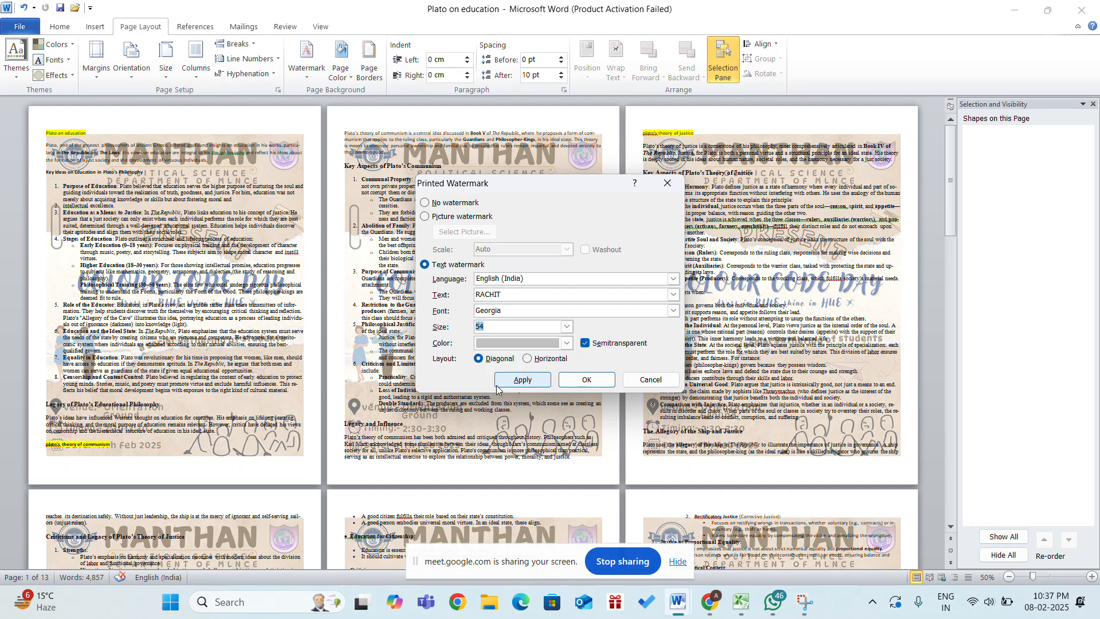
Color the text watermark standard red, keeping it semitransparent with the diagonal layout
{"action": "left_click", "coordinate": [567, 343]}
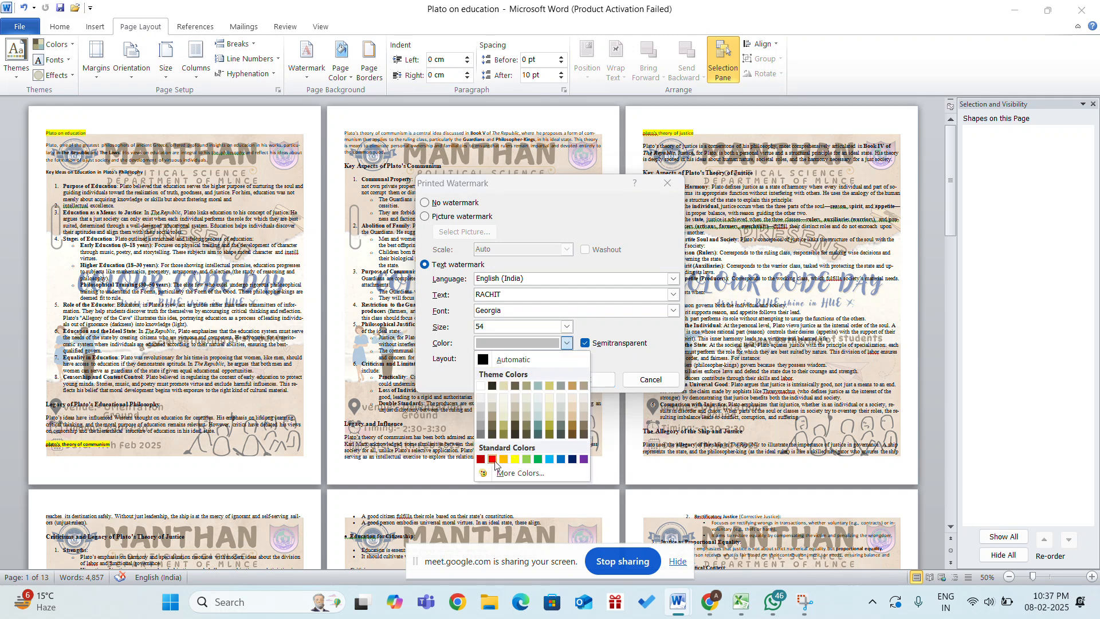
{"action": "left_click", "coordinate": [492, 459]}
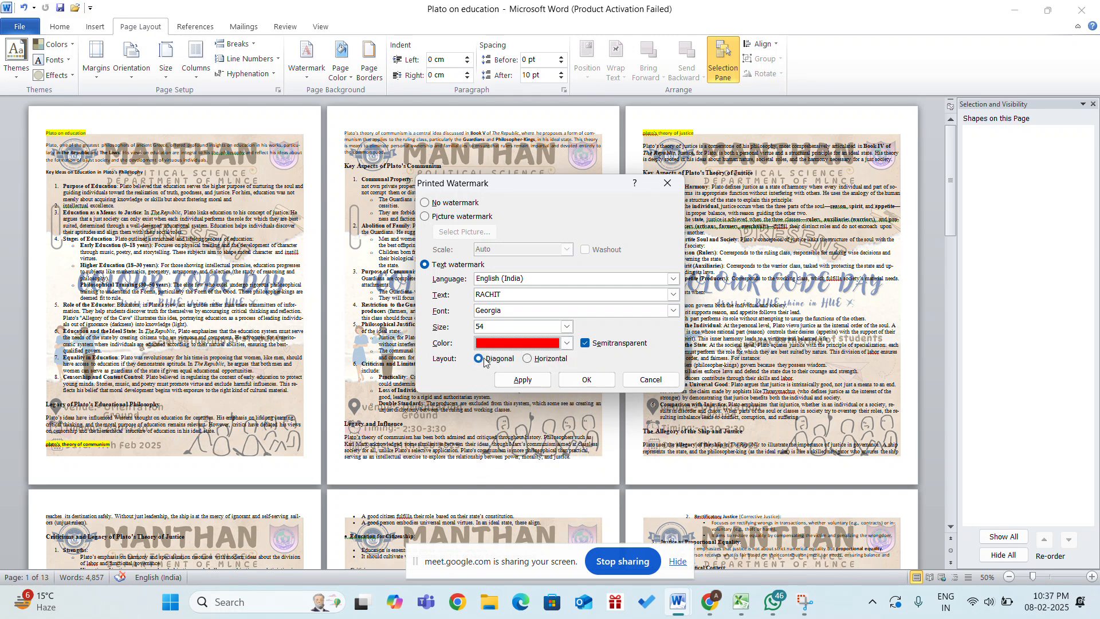
{"action": "left_click", "coordinate": [533, 359]}
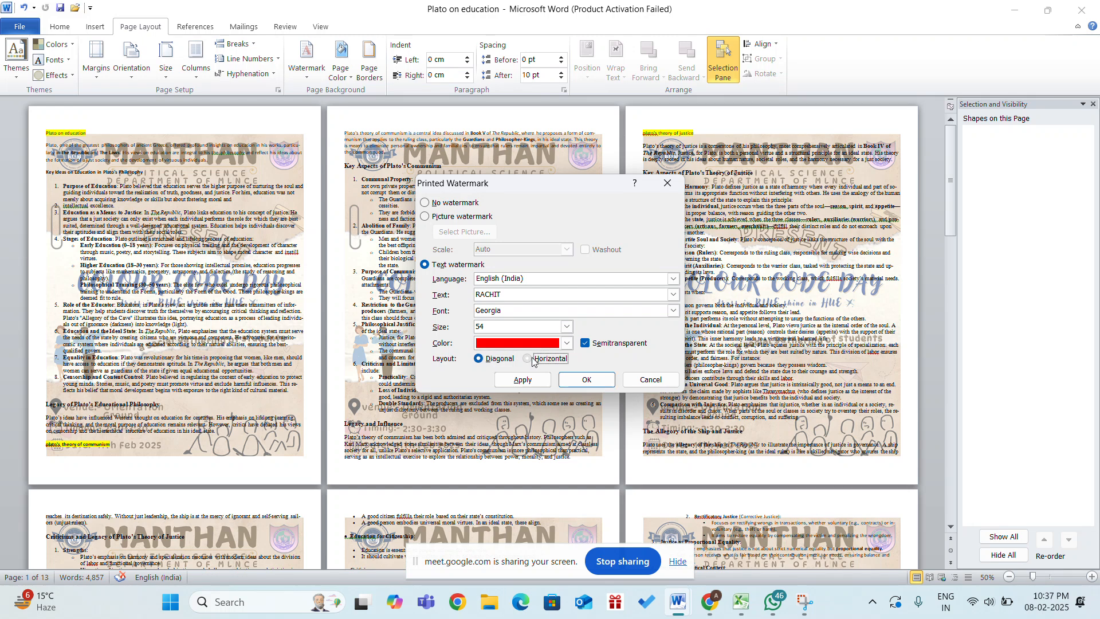
{"action": "left_click", "coordinate": [478, 359]}
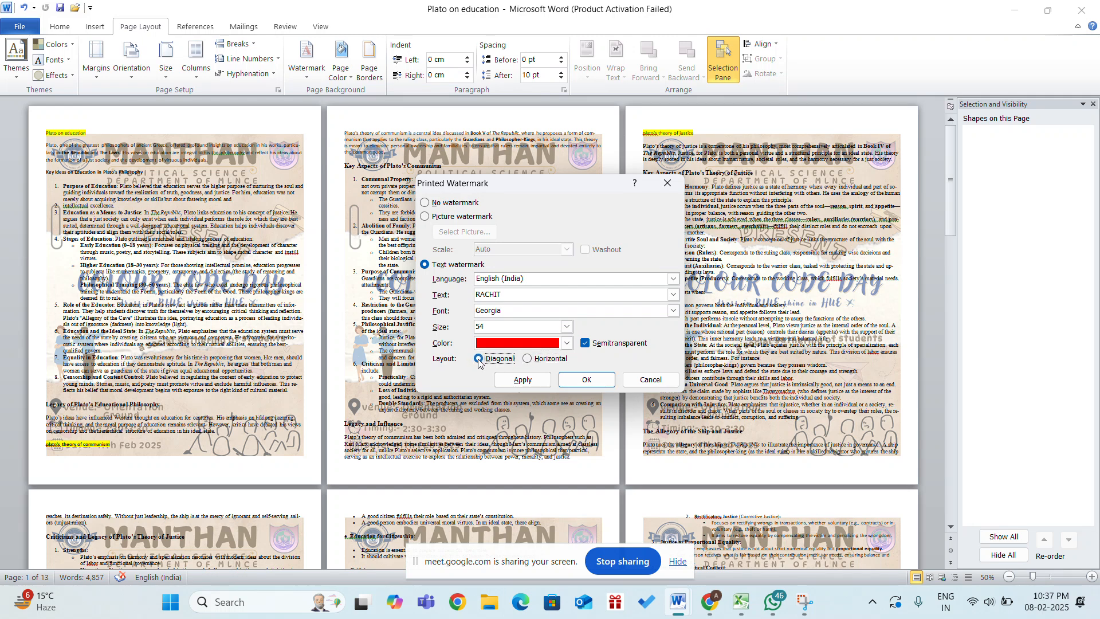
{"action": "left_click", "coordinate": [567, 343]}
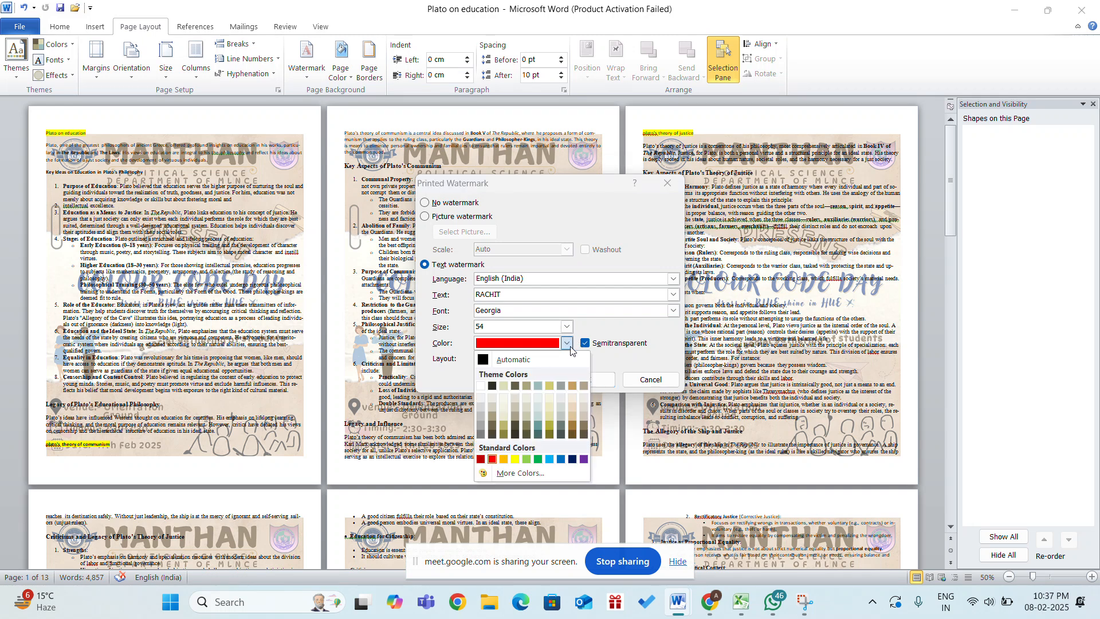
{"action": "left_click", "coordinate": [569, 344]}
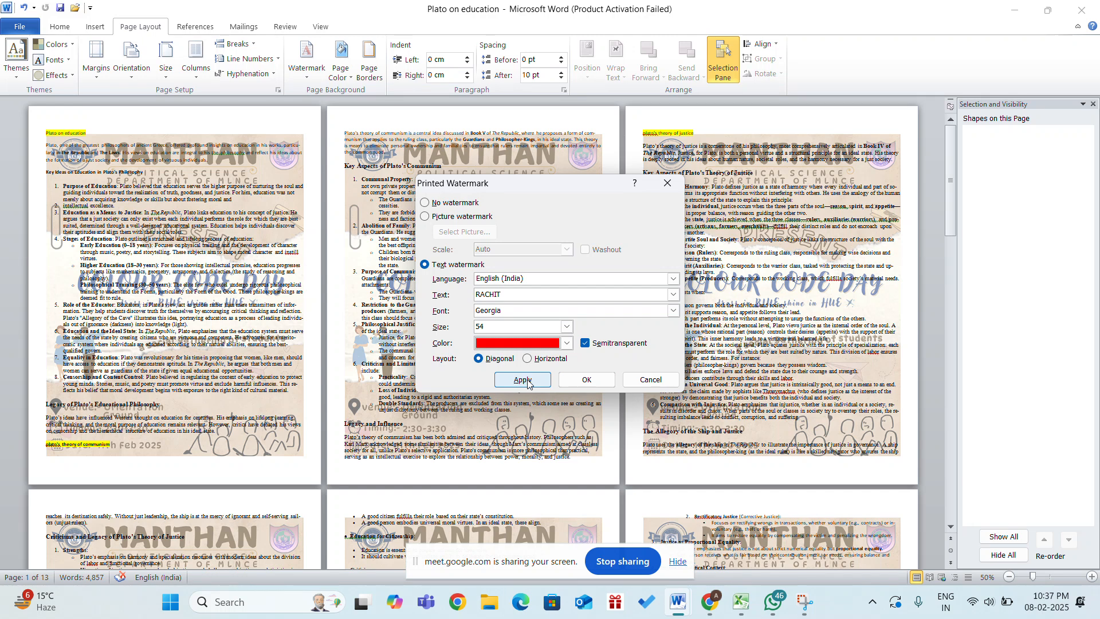
Apply the diagonal, semitransparent red text watermark in Georgia, size 54, replacing the picture watermark
{"action": "left_click", "coordinate": [524, 381]}
{"action": "left_click", "coordinate": [521, 381]}
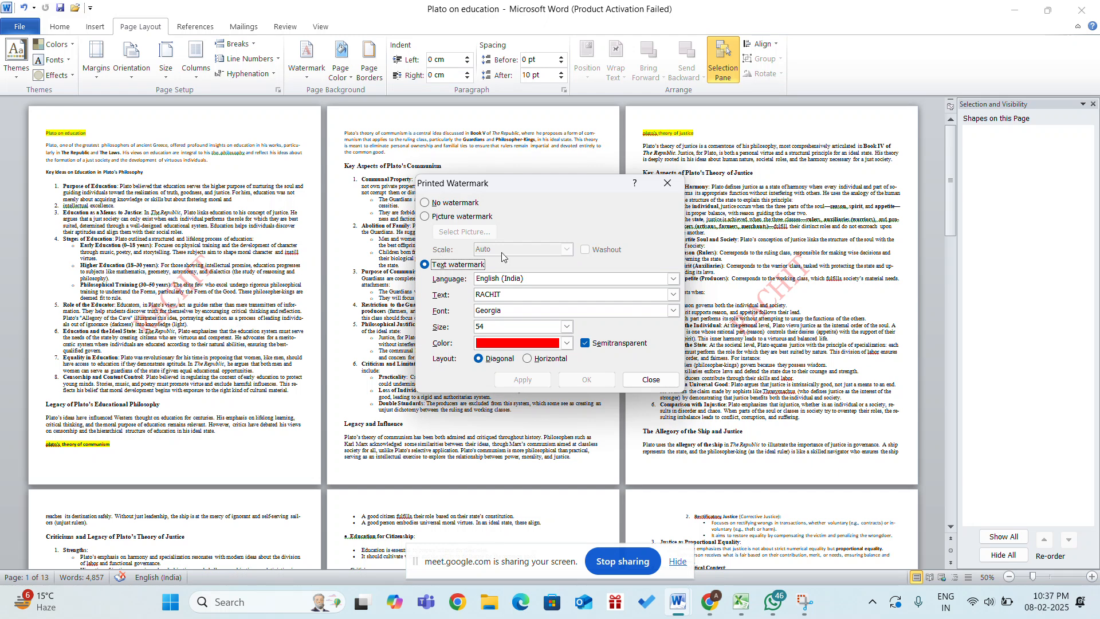
{"action": "left_click", "coordinate": [666, 187]}
{"action": "scroll", "coordinate": [209, 236], "scroll_direction": "up", "scroll_amount": 2}
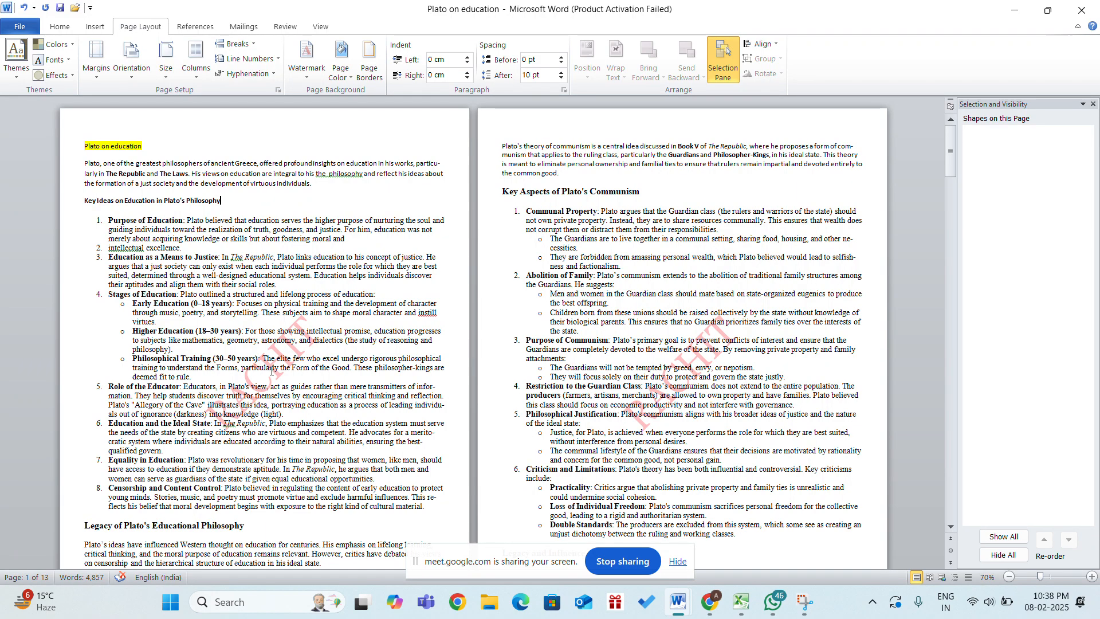
{"action": "scroll", "coordinate": [271, 371], "scroll_direction": "down", "scroll_amount": 2}
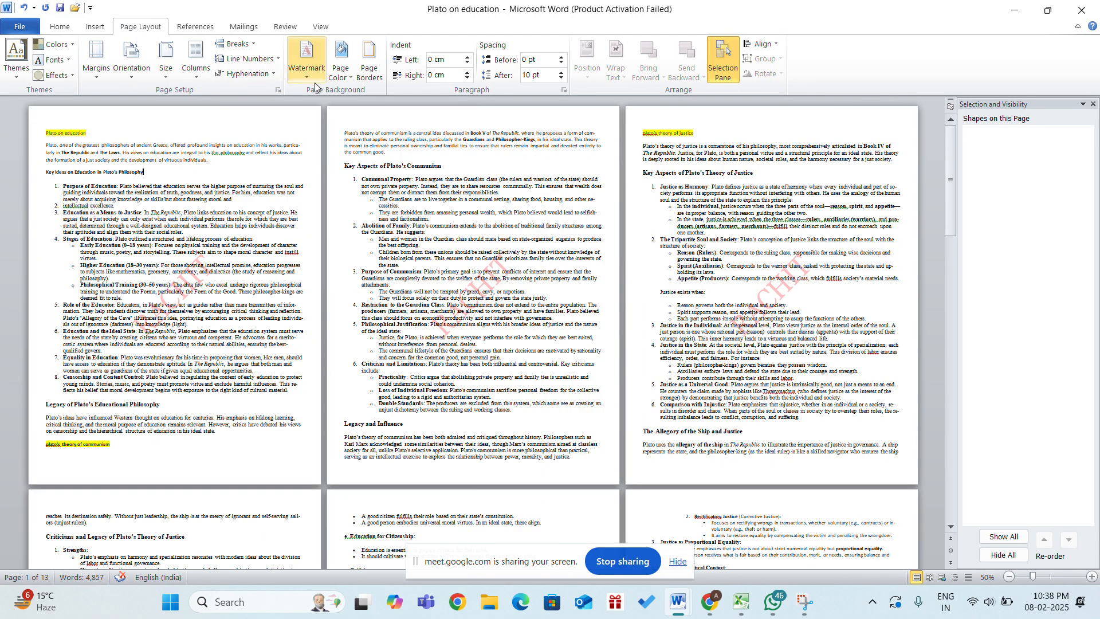
Reduce the text watermark's font size to 36 and apply it to the document
{"action": "left_click", "coordinate": [308, 63]}
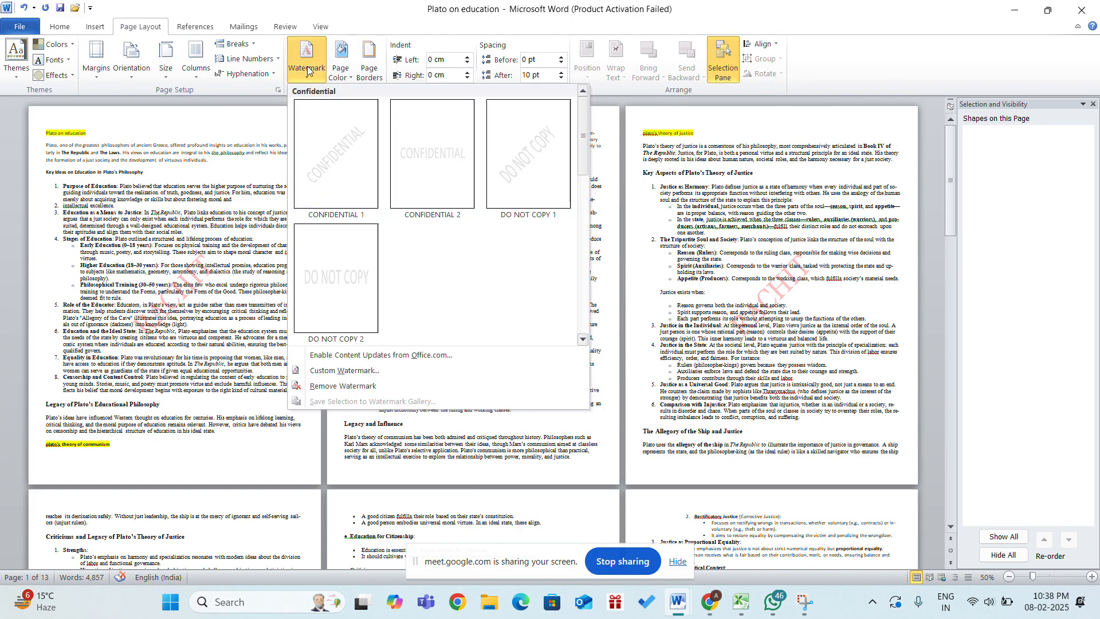
{"action": "left_click", "coordinate": [327, 370]}
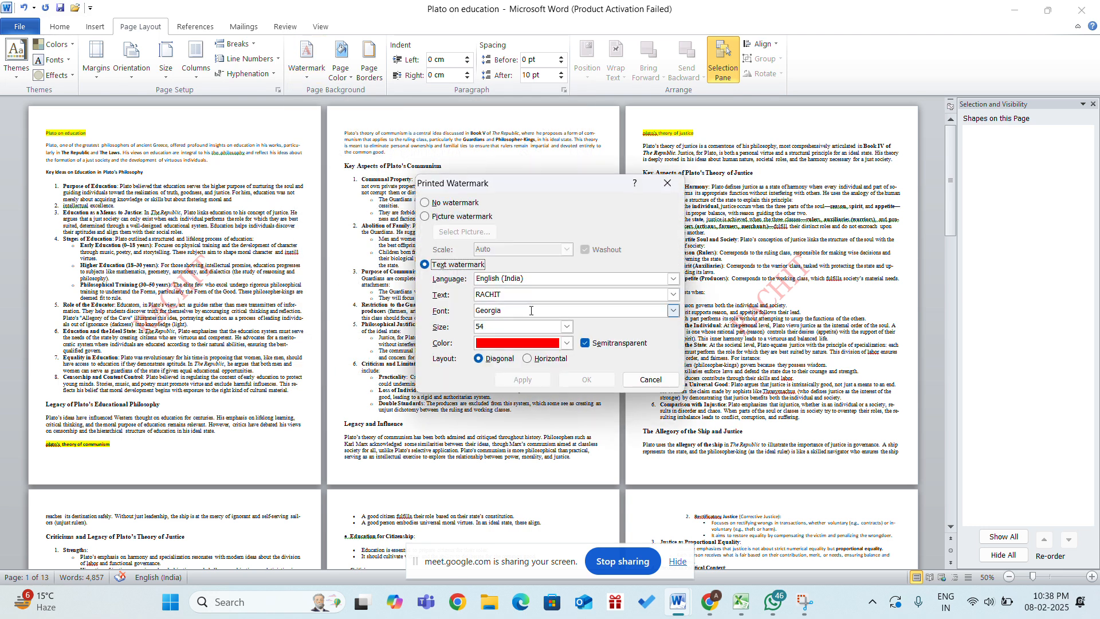
{"action": "left_click", "coordinate": [566, 326]}
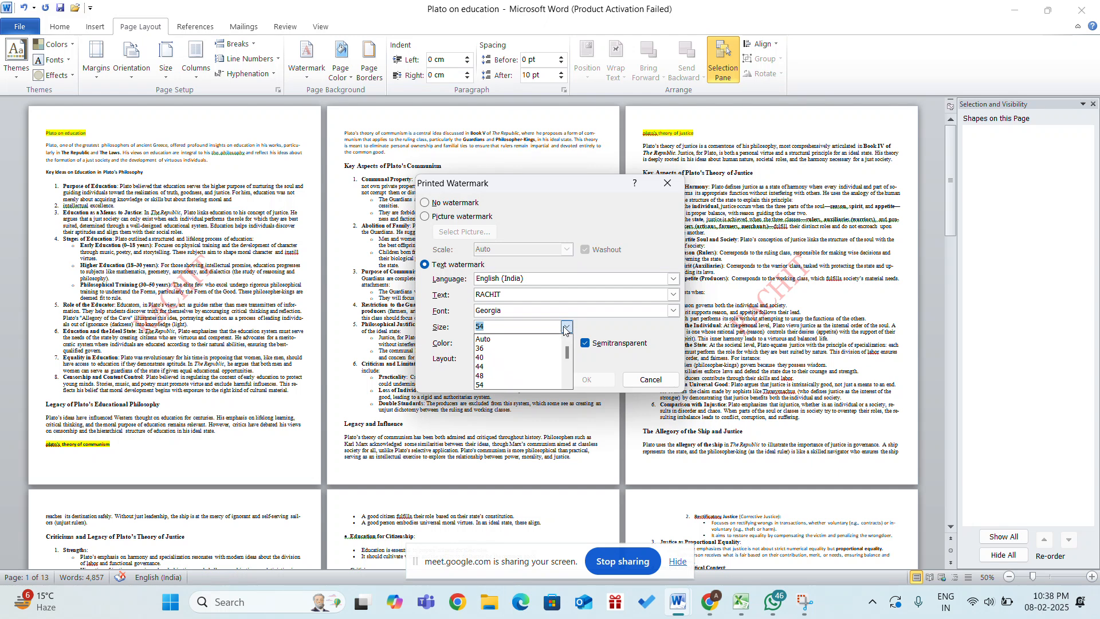
{"action": "left_click", "coordinate": [515, 348]}
{"action": "left_click", "coordinate": [541, 380]}
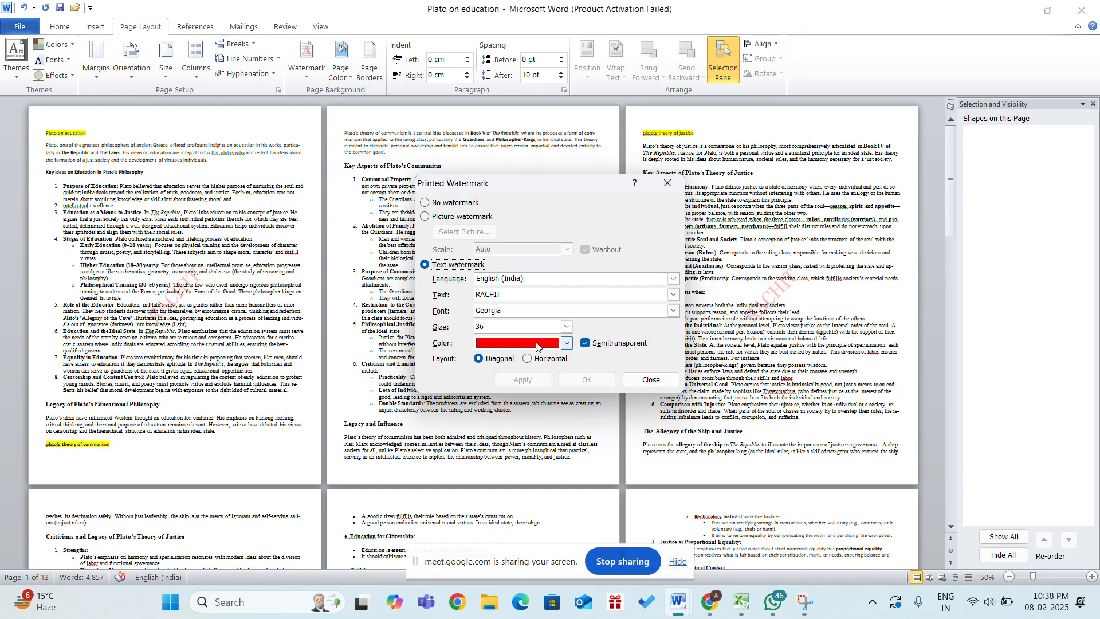
Set the text watermark's font size to 100 and apply it
{"action": "left_click", "coordinate": [555, 327]}
{"action": "key", "text": "BackSpace"}
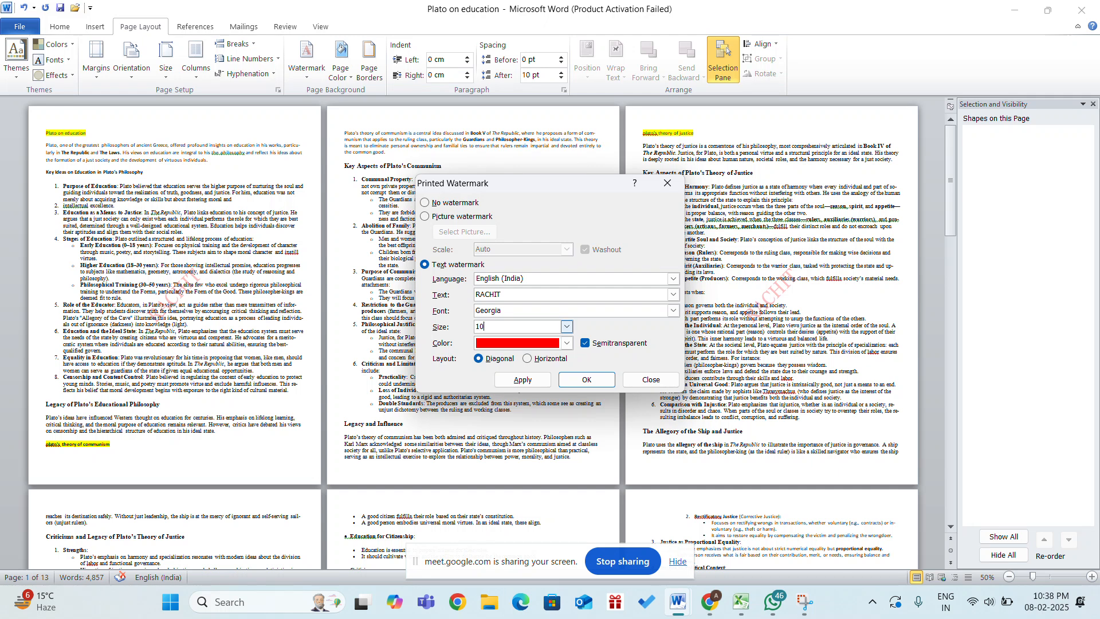
{"action": "left_click", "coordinate": [517, 383]}
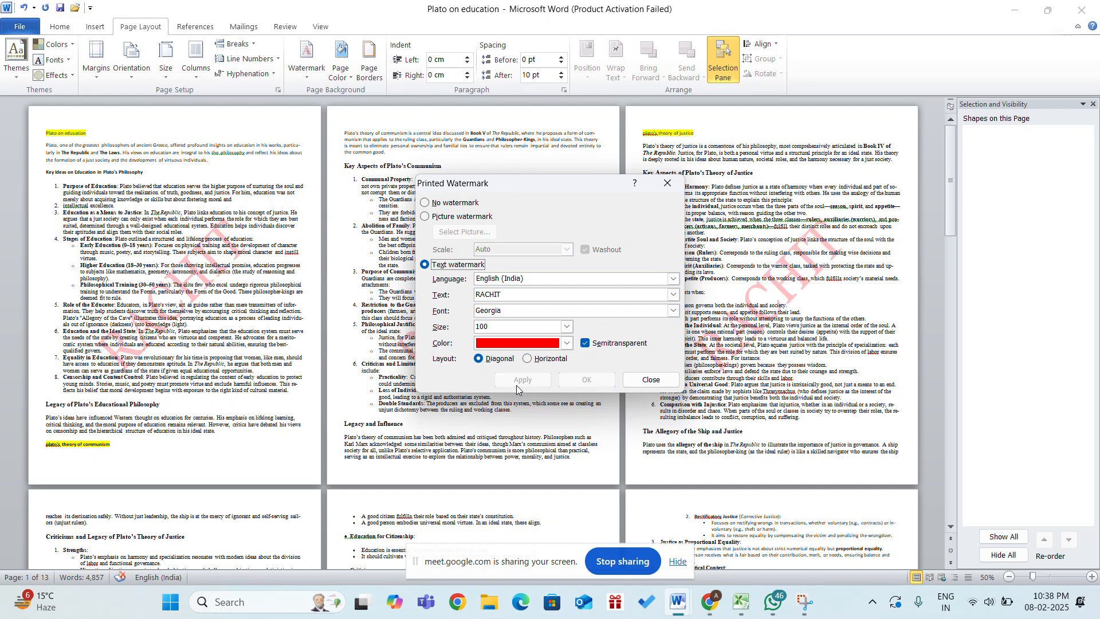
Apply a horizontal layout to the text watermark and check how it looks on the first page
{"action": "left_click", "coordinate": [536, 329]}
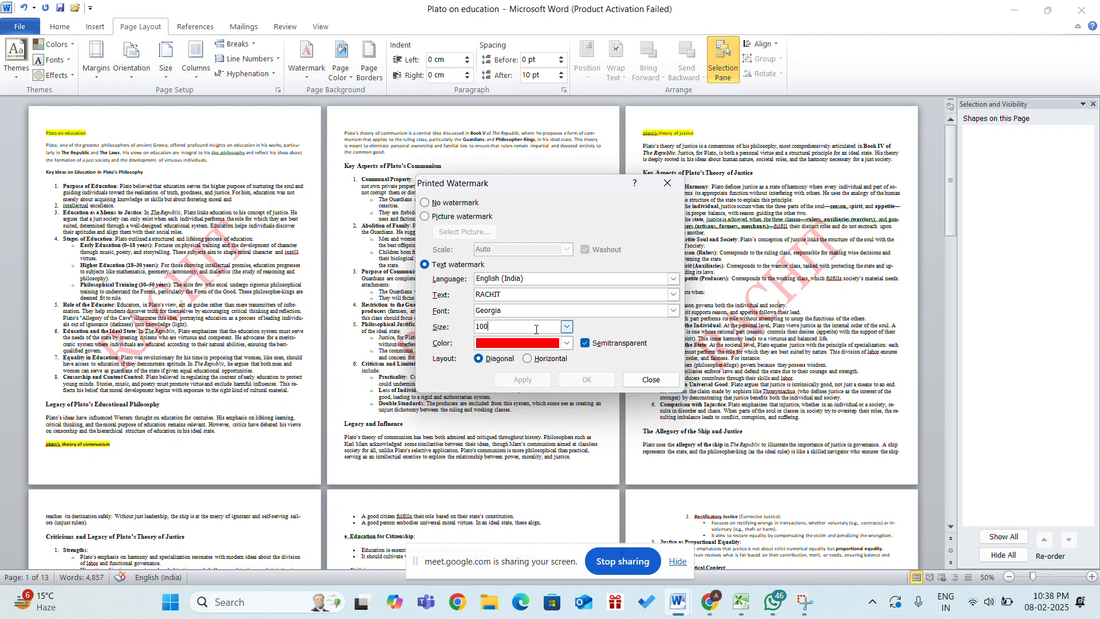
{"action": "left_click", "coordinate": [529, 359]}
{"action": "left_click", "coordinate": [522, 380]}
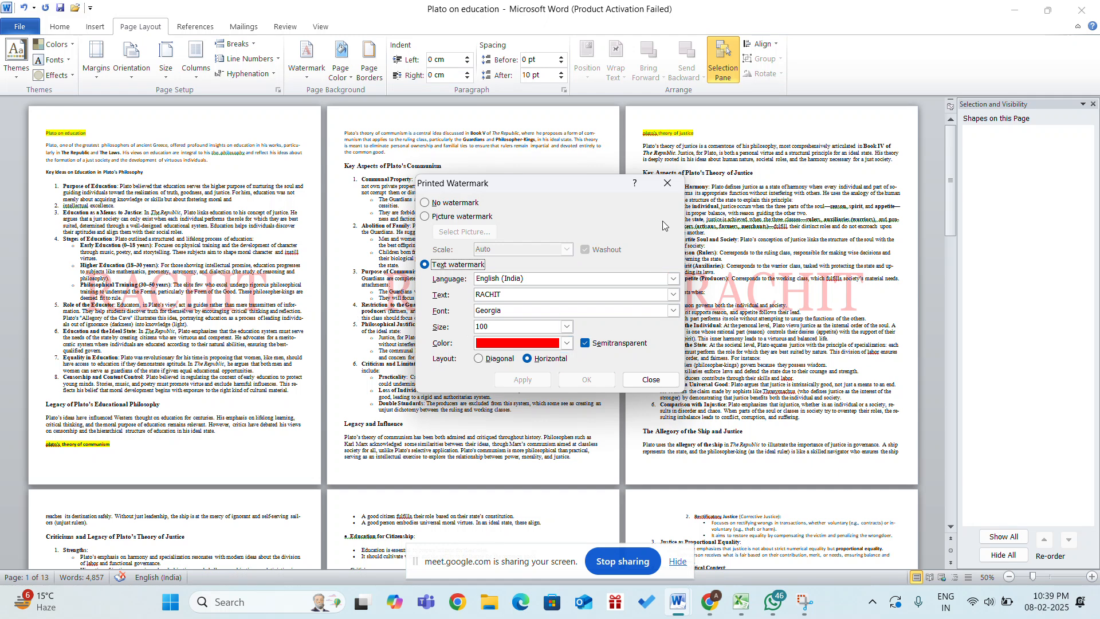
{"action": "left_click", "coordinate": [666, 187]}
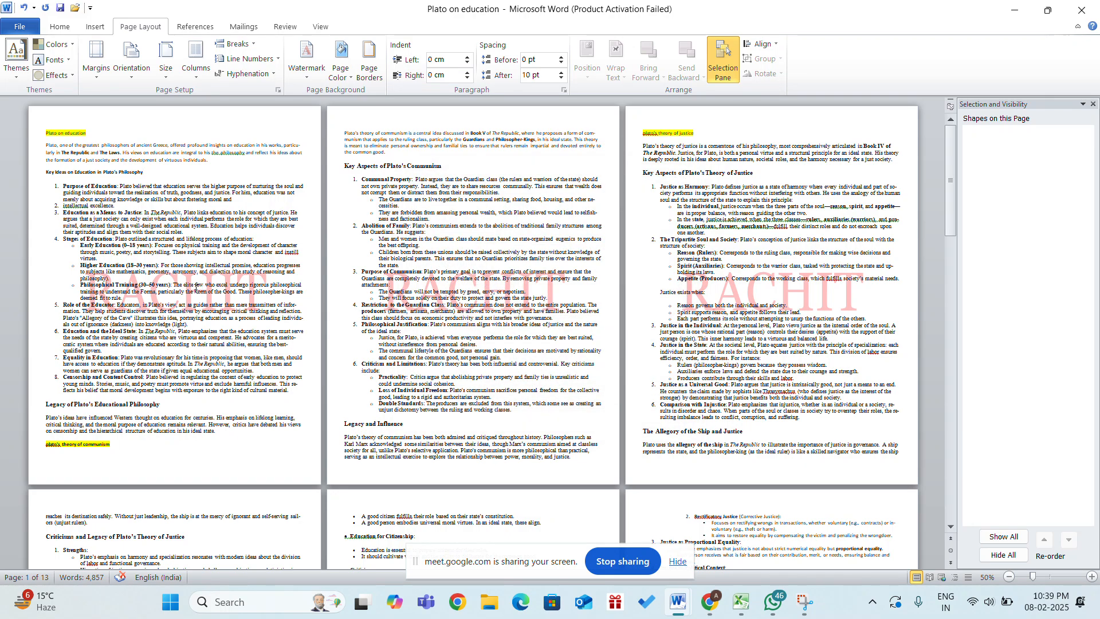
{"action": "scroll", "coordinate": [197, 289], "scroll_direction": "up", "scroll_amount": 2}
{"action": "scroll", "coordinate": [196, 289], "scroll_direction": "up", "scroll_amount": 3}
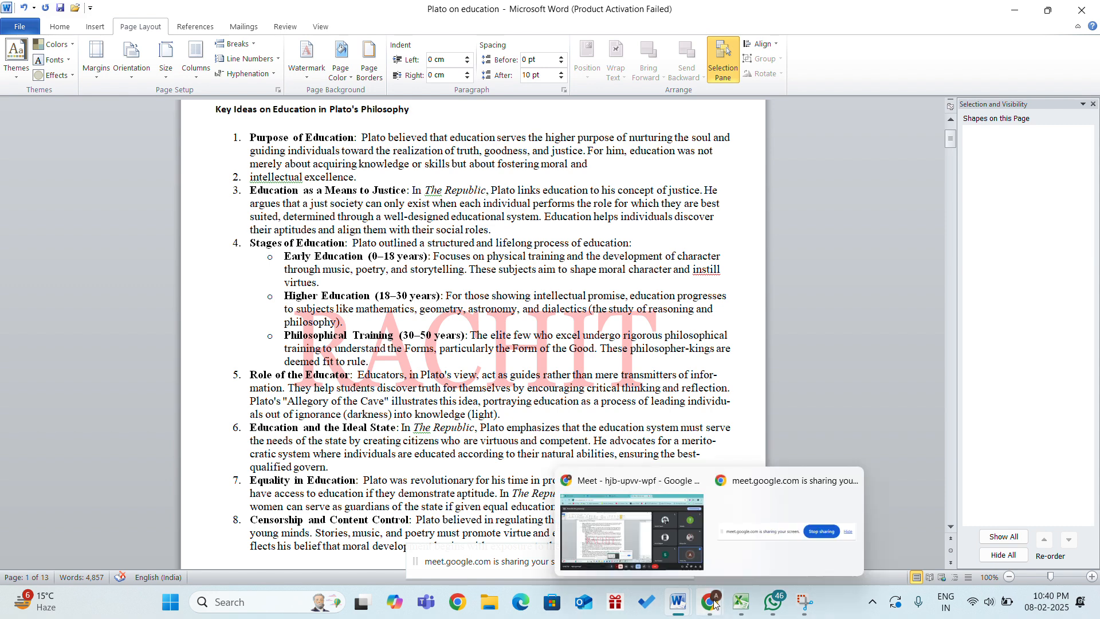
{"action": "scroll", "coordinate": [809, 367], "scroll_direction": "up", "scroll_amount": 2}
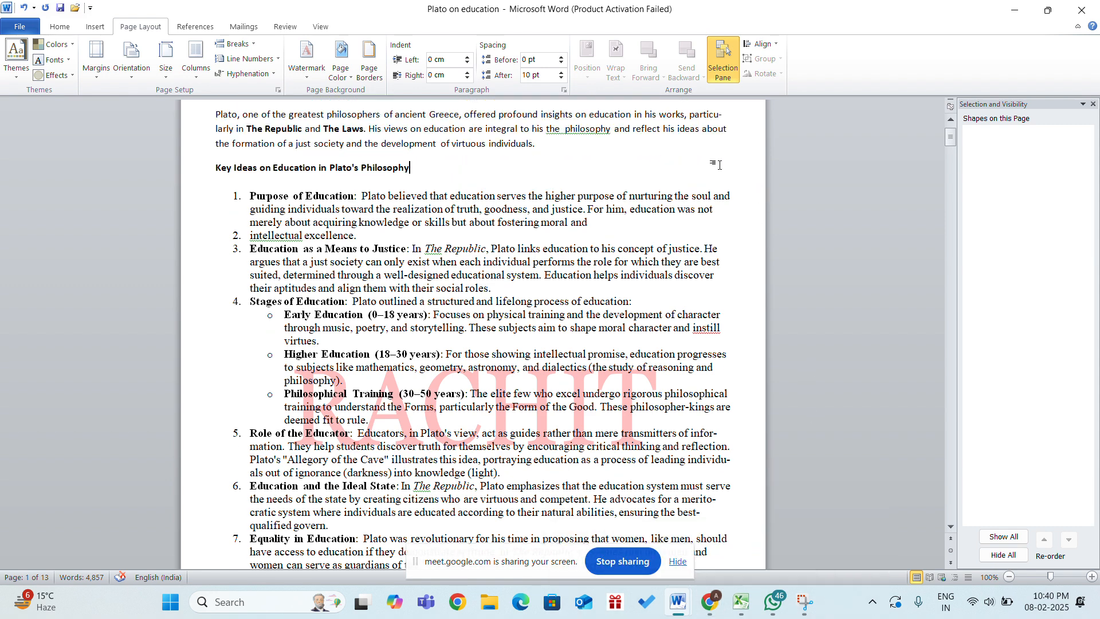
{"action": "scroll", "coordinate": [716, 166], "scroll_direction": "up", "scroll_amount": 2}
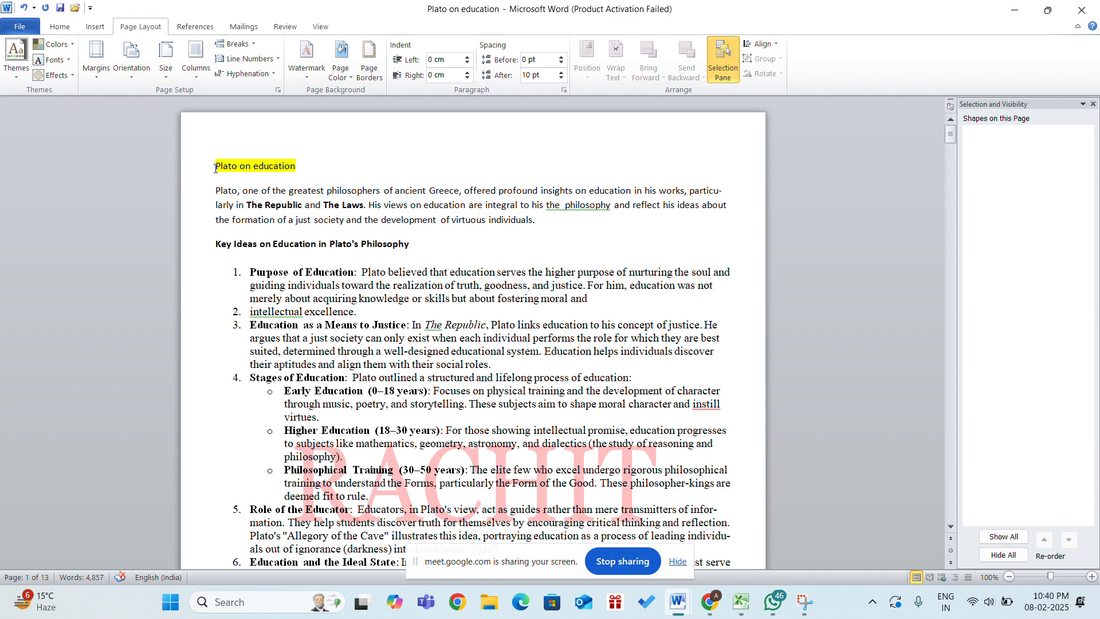
{"action": "scroll", "coordinate": [416, 195], "scroll_direction": "down", "scroll_amount": 3}
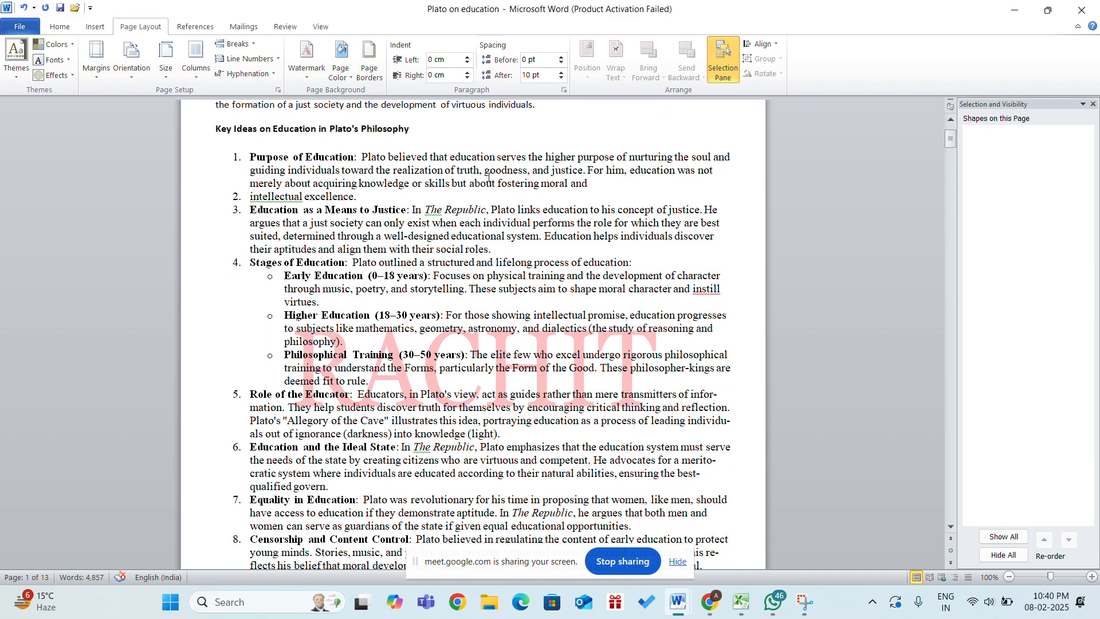
{"action": "scroll", "coordinate": [604, 312], "scroll_direction": "down", "scroll_amount": 1}
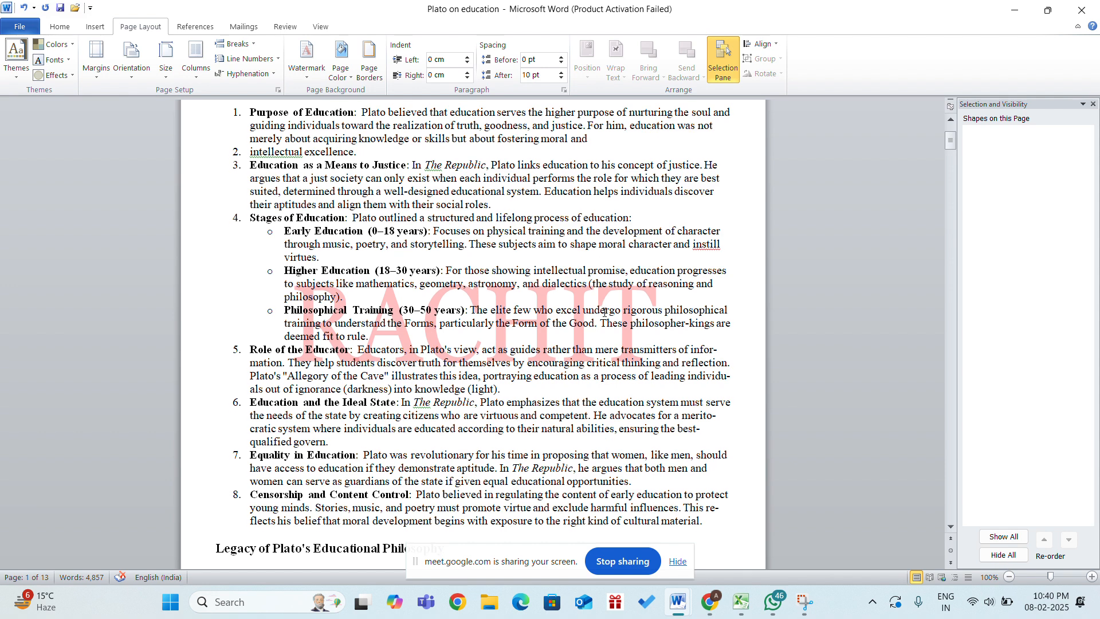
{"action": "left_click", "coordinate": [313, 78]}
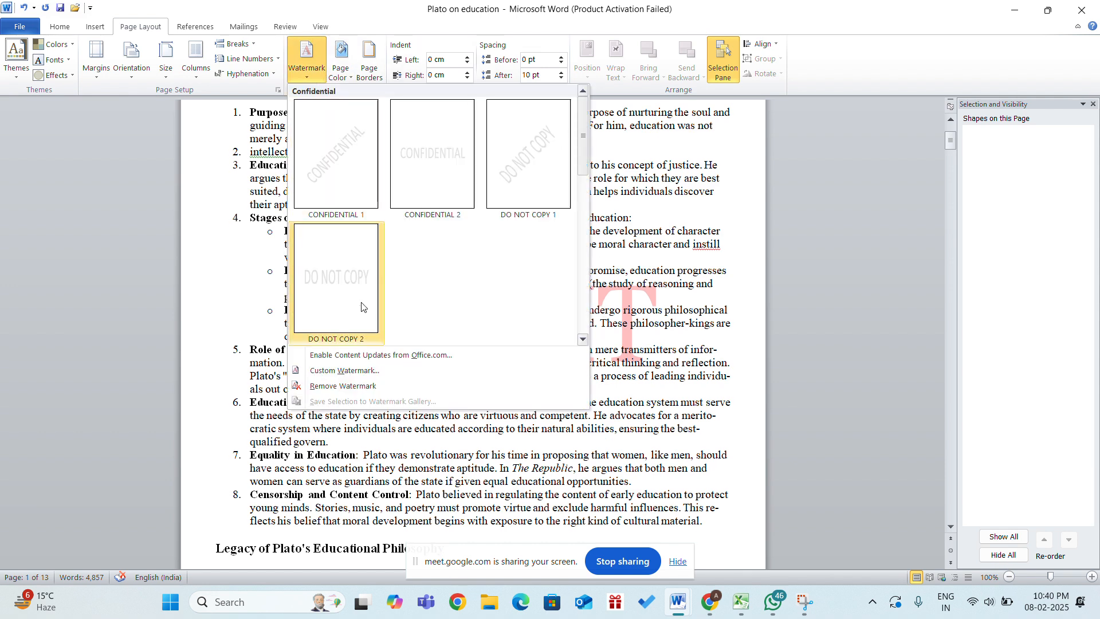
{"action": "left_click", "coordinate": [341, 371]}
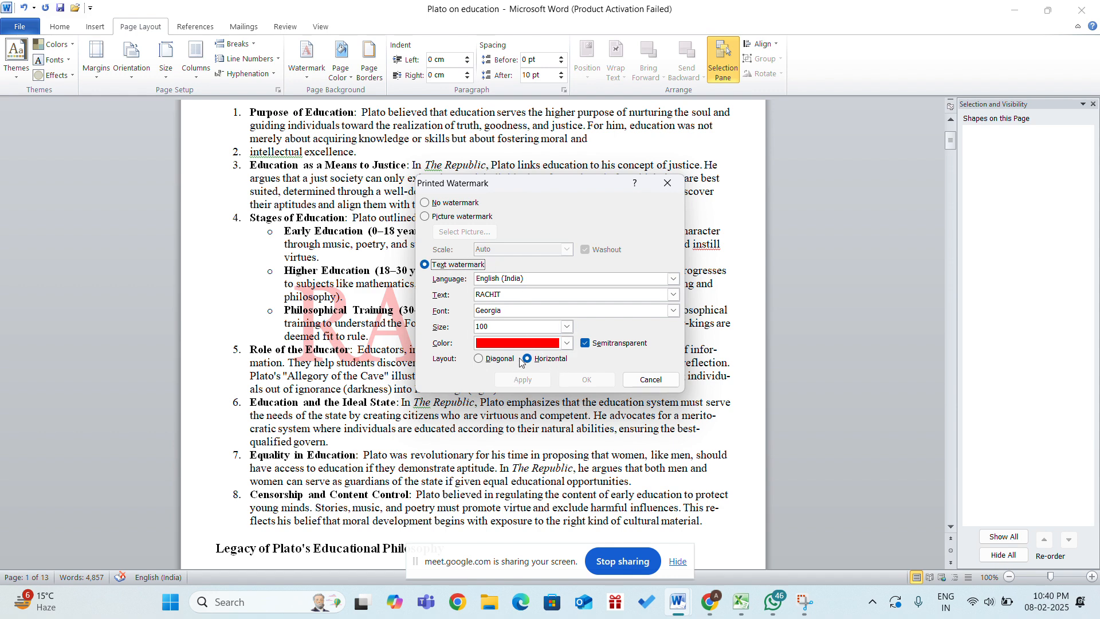
{"action": "left_click", "coordinate": [491, 361]}
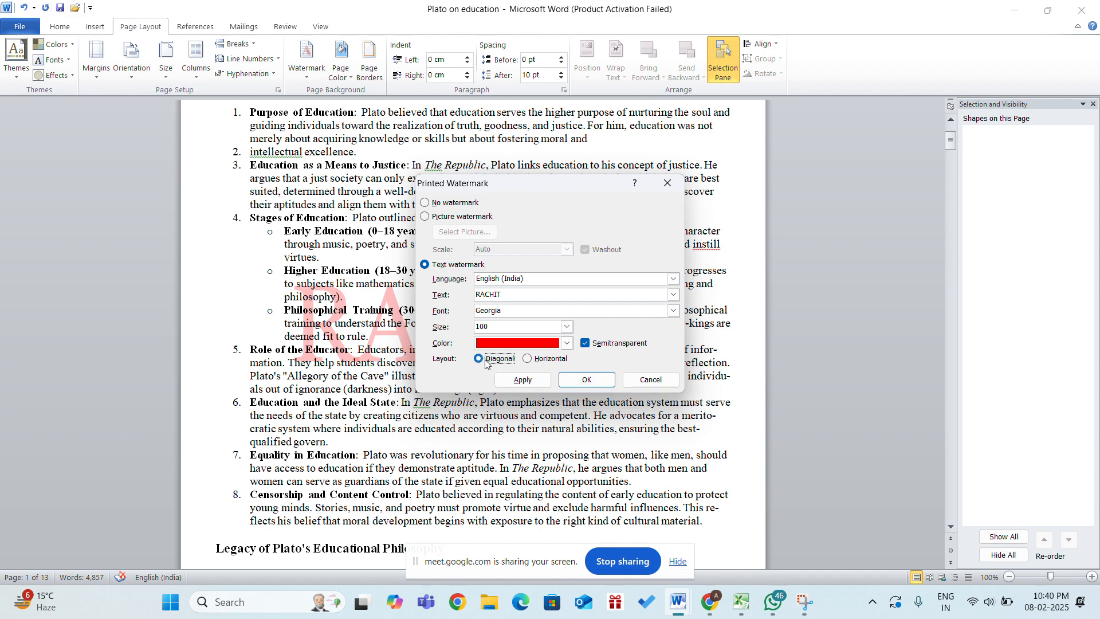
{"action": "left_click", "coordinate": [528, 359]}
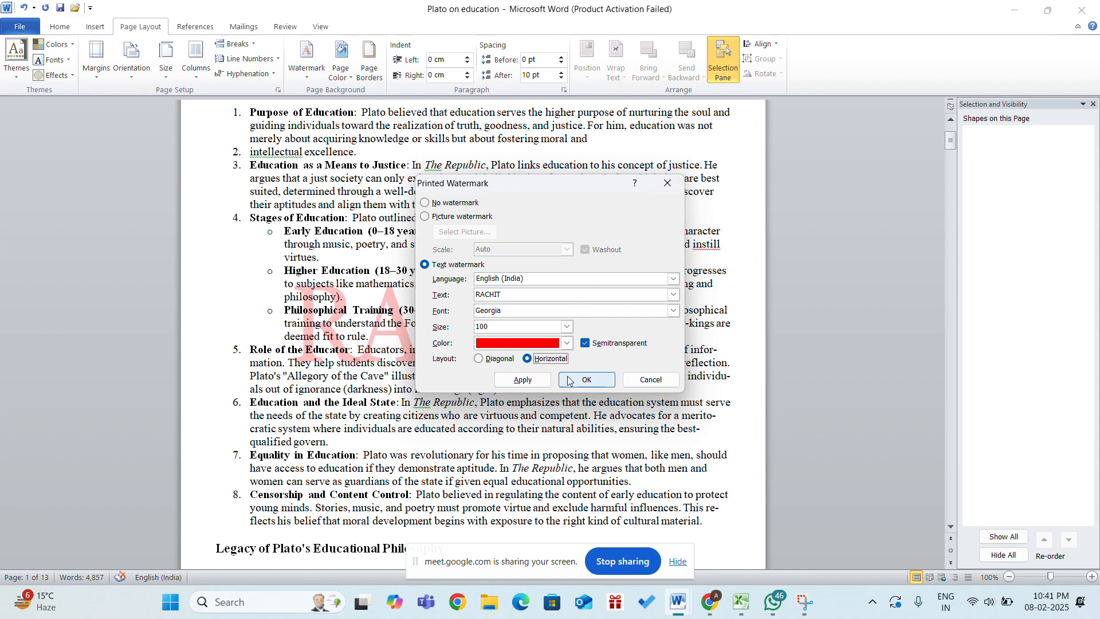
{"action": "left_click", "coordinate": [642, 386]}
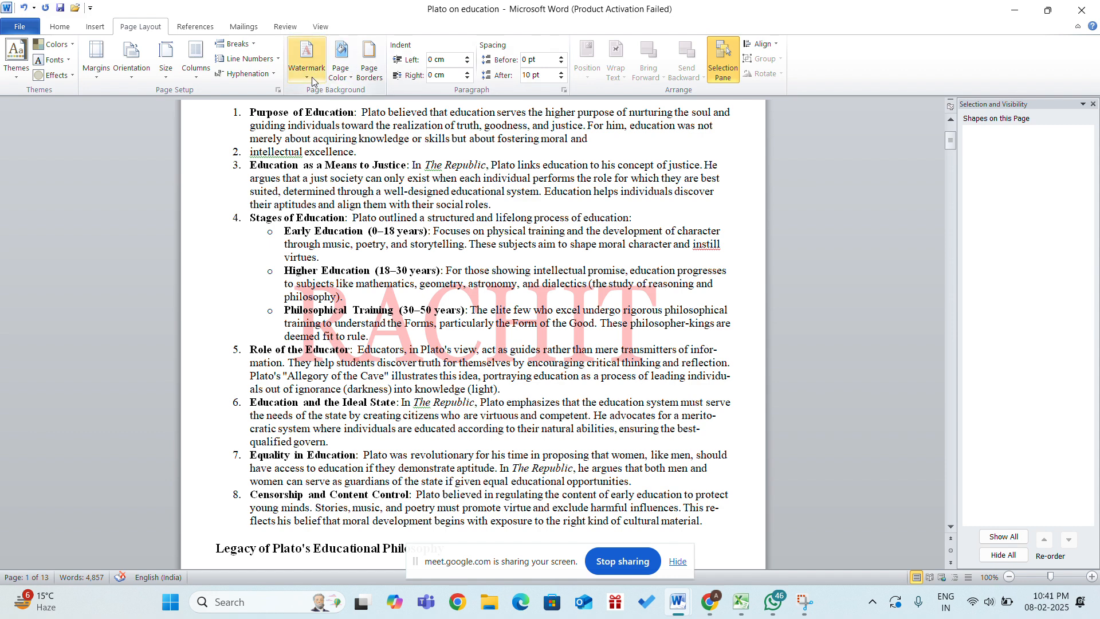
Remove the text watermark from the document
{"action": "left_click", "coordinate": [312, 78]}
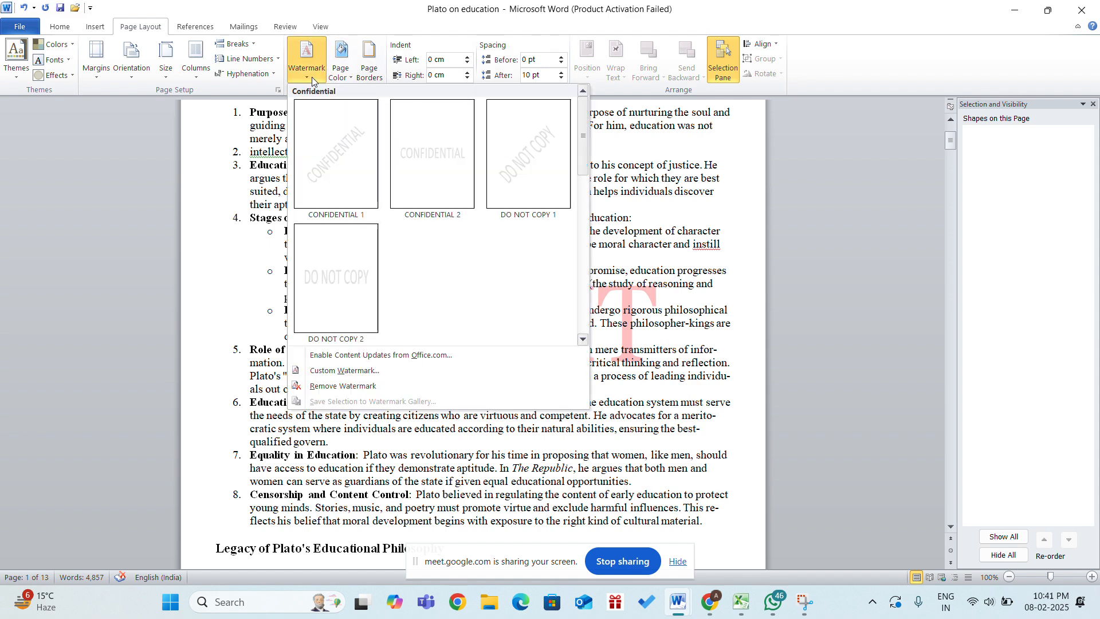
{"action": "left_click", "coordinate": [342, 384]}
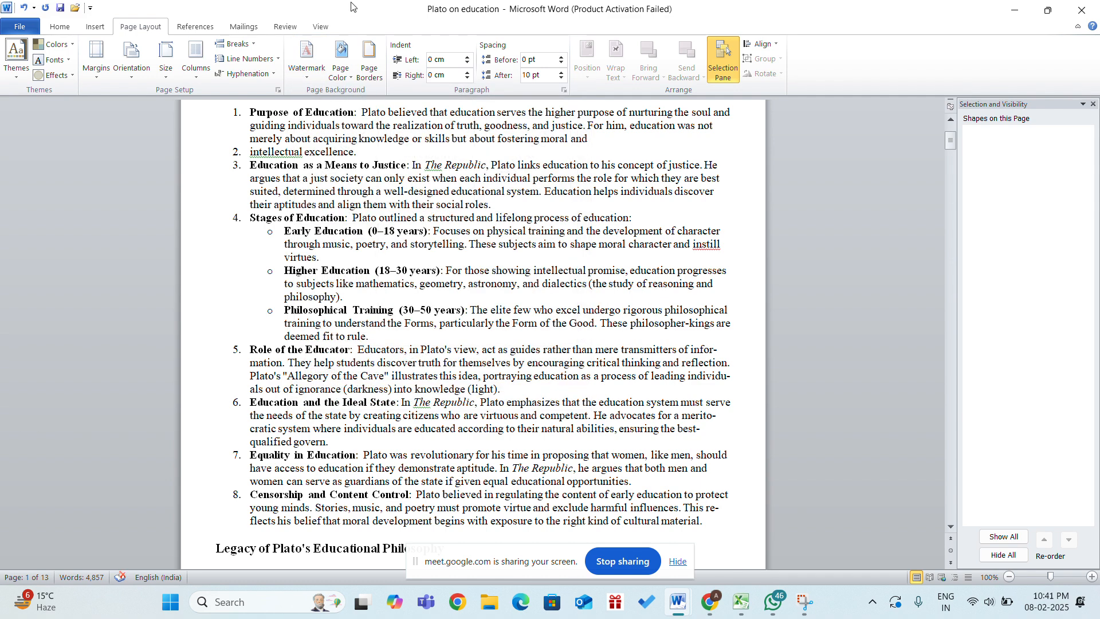
{"action": "left_click", "coordinate": [340, 74]}
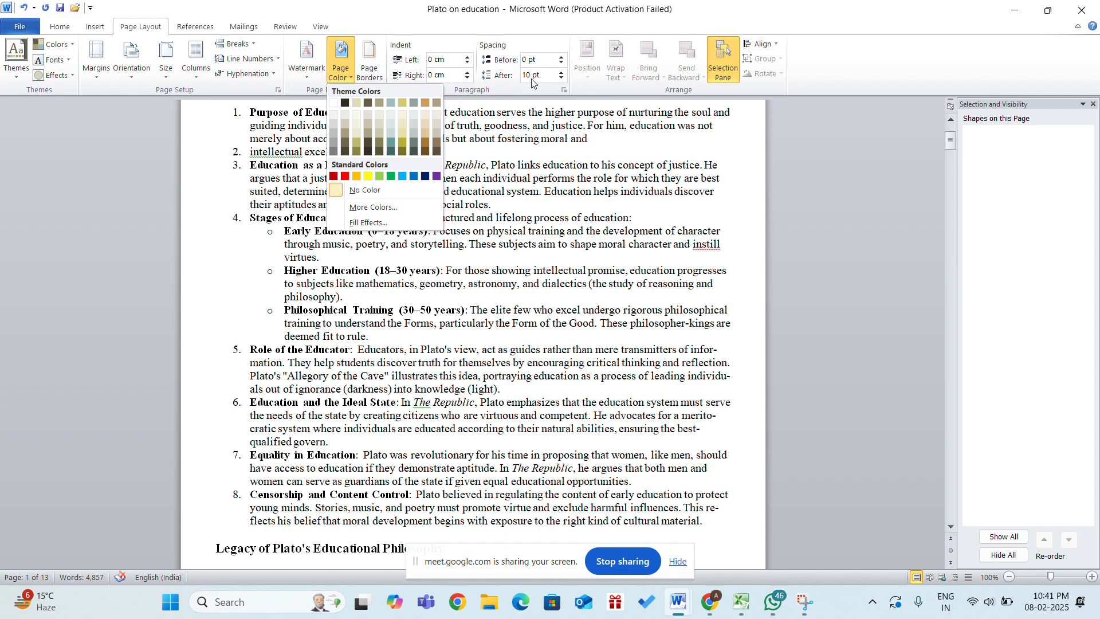
{"action": "left_click", "coordinate": [747, 190]}
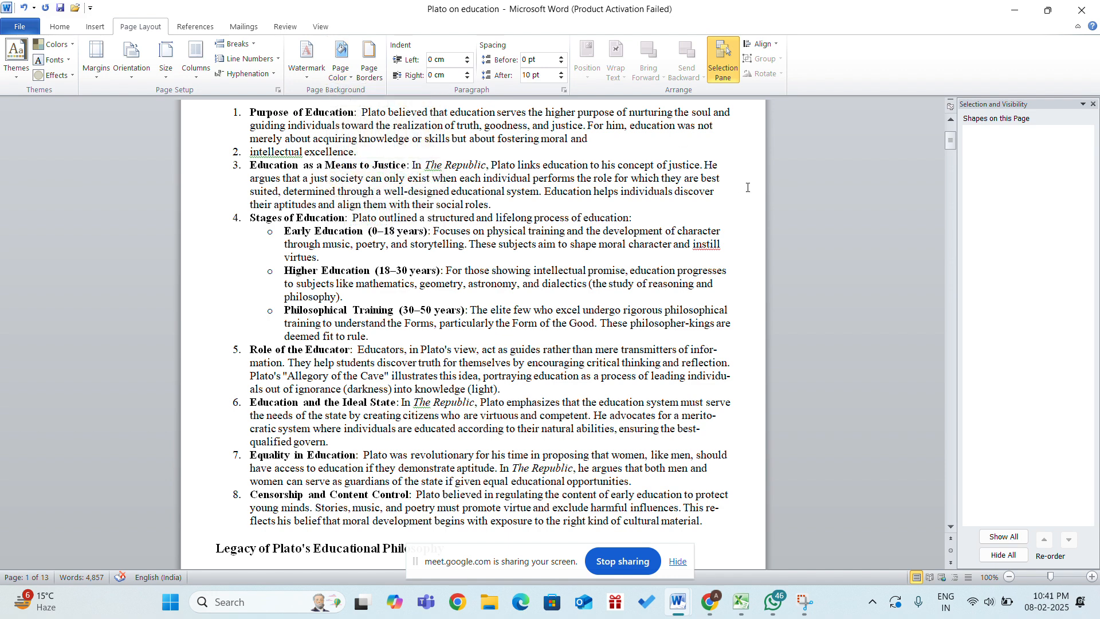
Add a Box page border with a solid ½ pt line in automatic color to the whole document
{"action": "left_click", "coordinate": [369, 60]}
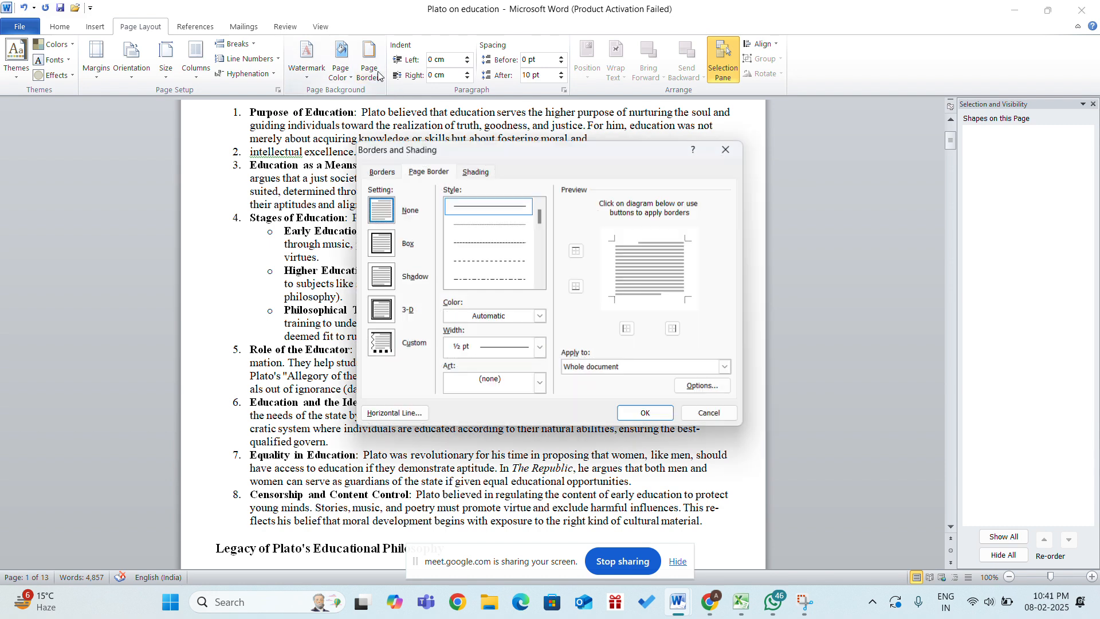
{"action": "left_click", "coordinate": [379, 244]}
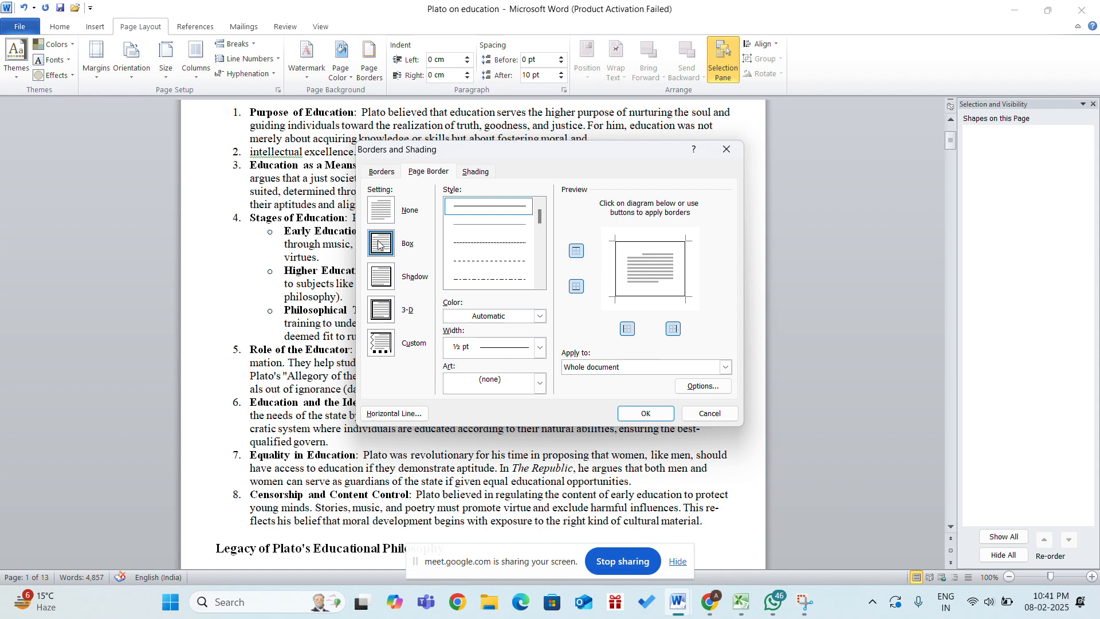
{"action": "left_click", "coordinate": [646, 413]}
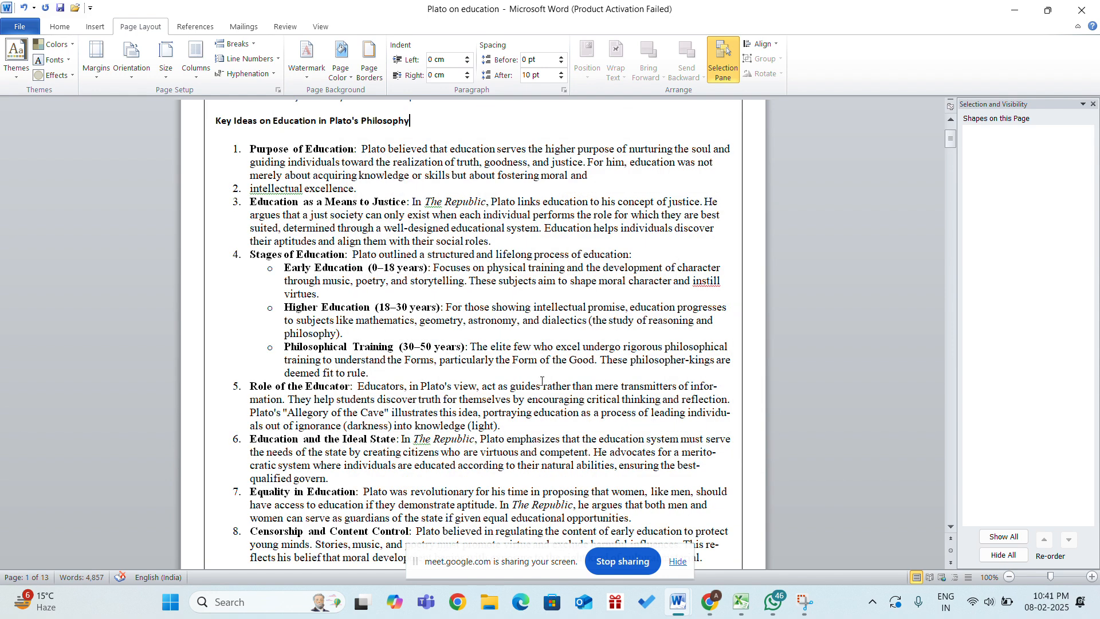
{"action": "scroll", "coordinate": [541, 381], "scroll_direction": "up", "scroll_amount": 3}
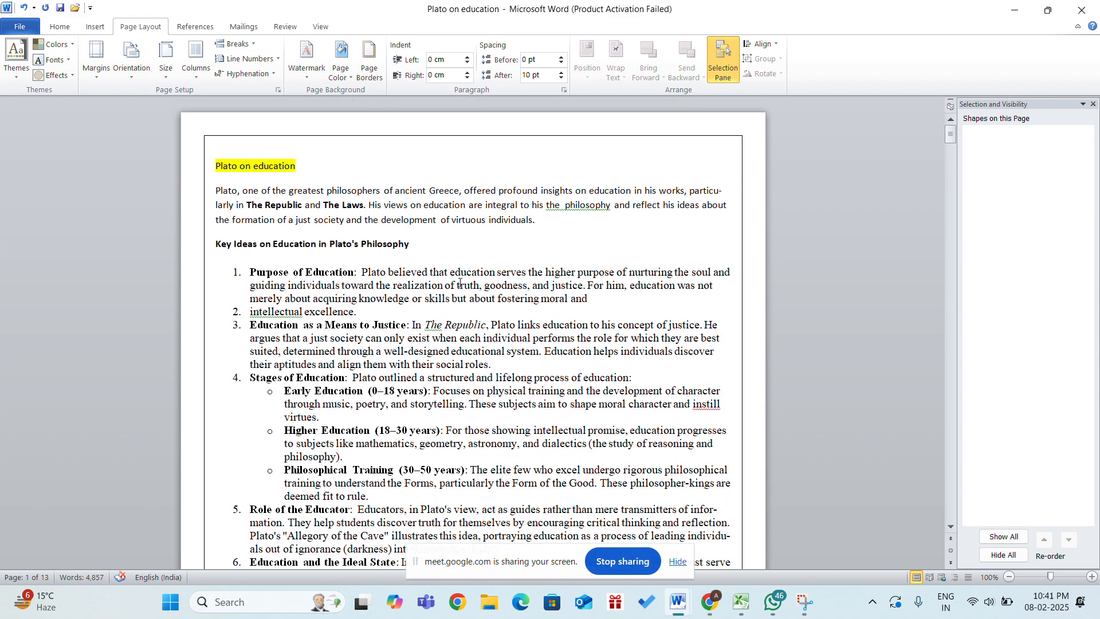
{"action": "scroll", "coordinate": [459, 282], "scroll_direction": "down", "scroll_amount": 20}
{"action": "scroll", "coordinate": [459, 282], "scroll_direction": "up", "scroll_amount": 12}
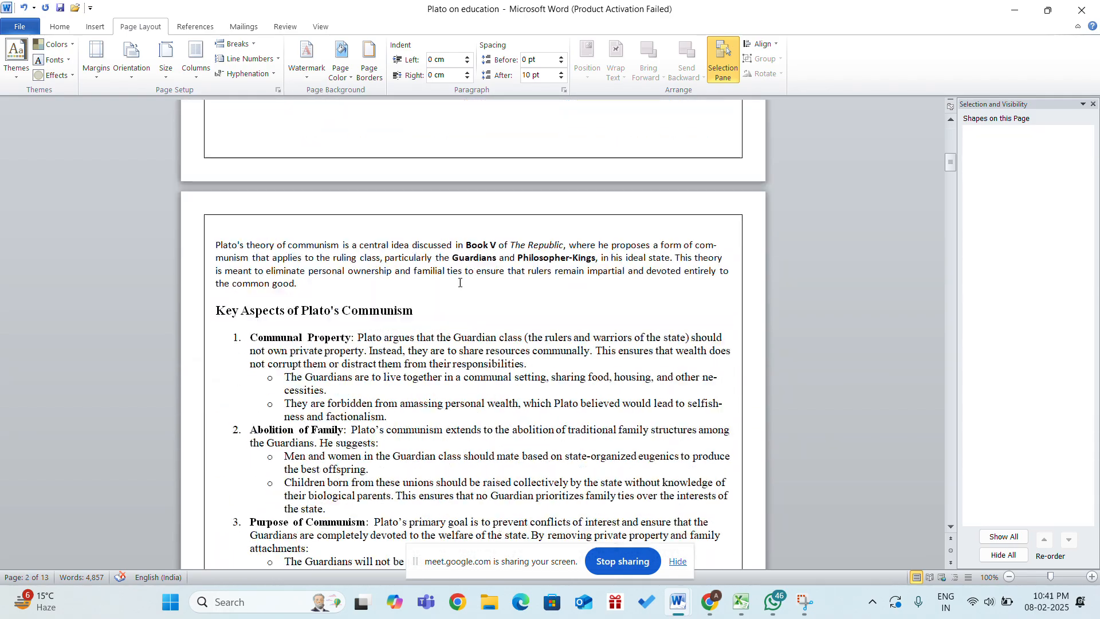
Apply the Custom page border setting to the whole document and inspect the bordered pages
{"action": "scroll", "coordinate": [459, 283], "scroll_direction": "up", "scroll_amount": 3}
{"action": "left_click", "coordinate": [369, 73]}
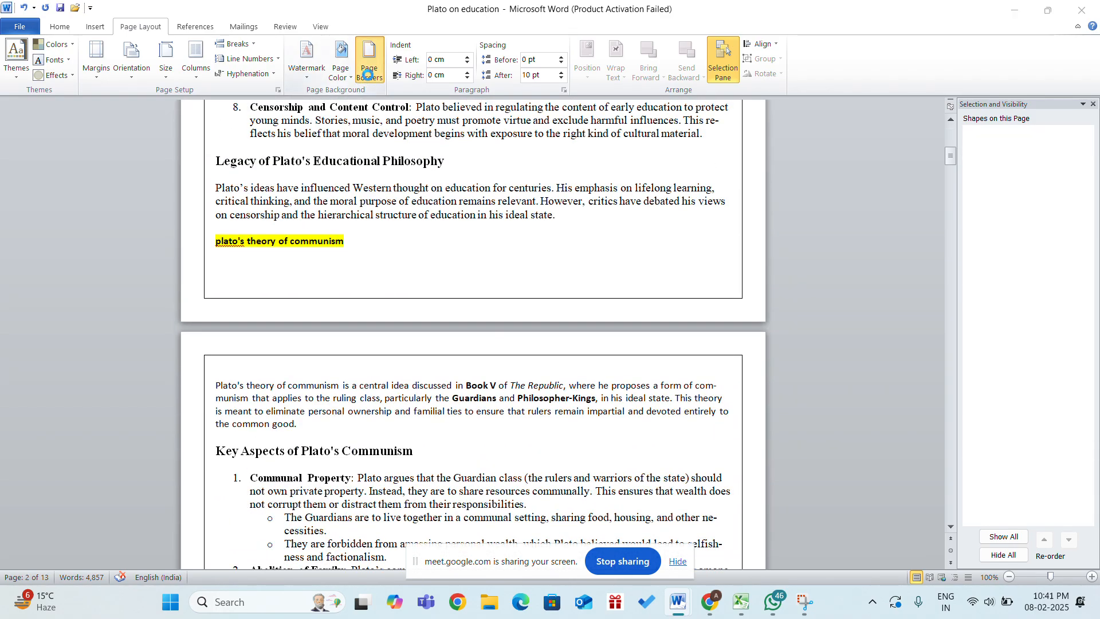
{"action": "left_click", "coordinate": [382, 348]}
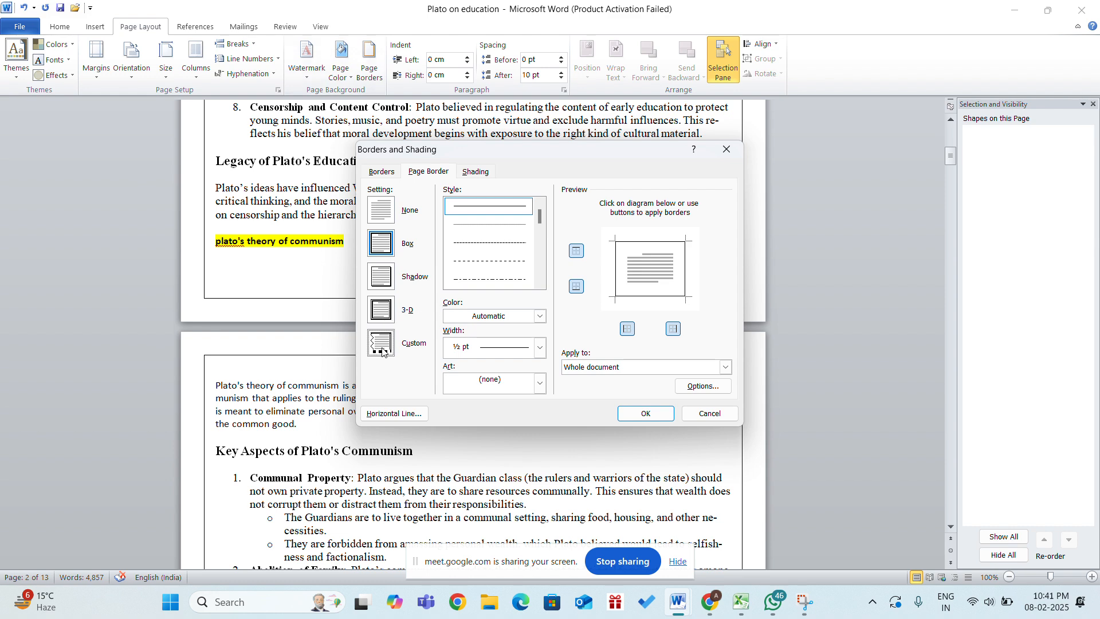
{"action": "left_click", "coordinate": [645, 411]}
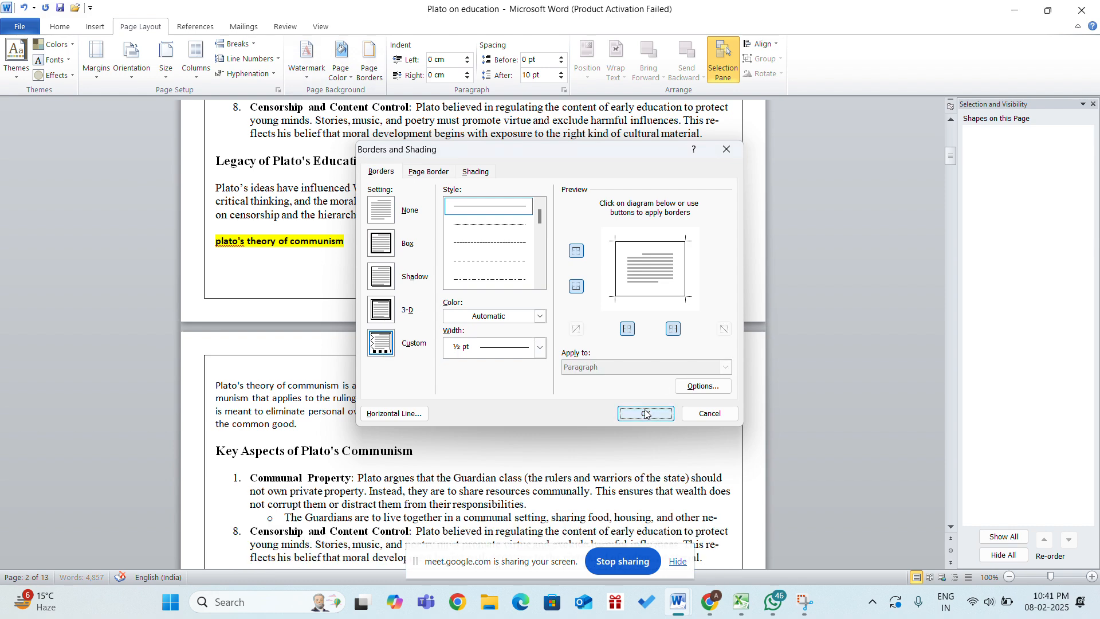
{"action": "scroll", "coordinate": [645, 410], "scroll_direction": "down", "scroll_amount": 1}
{"action": "scroll", "coordinate": [645, 410], "scroll_direction": "up", "scroll_amount": 6}
{"action": "scroll", "coordinate": [630, 401], "scroll_direction": "down", "scroll_amount": 17}
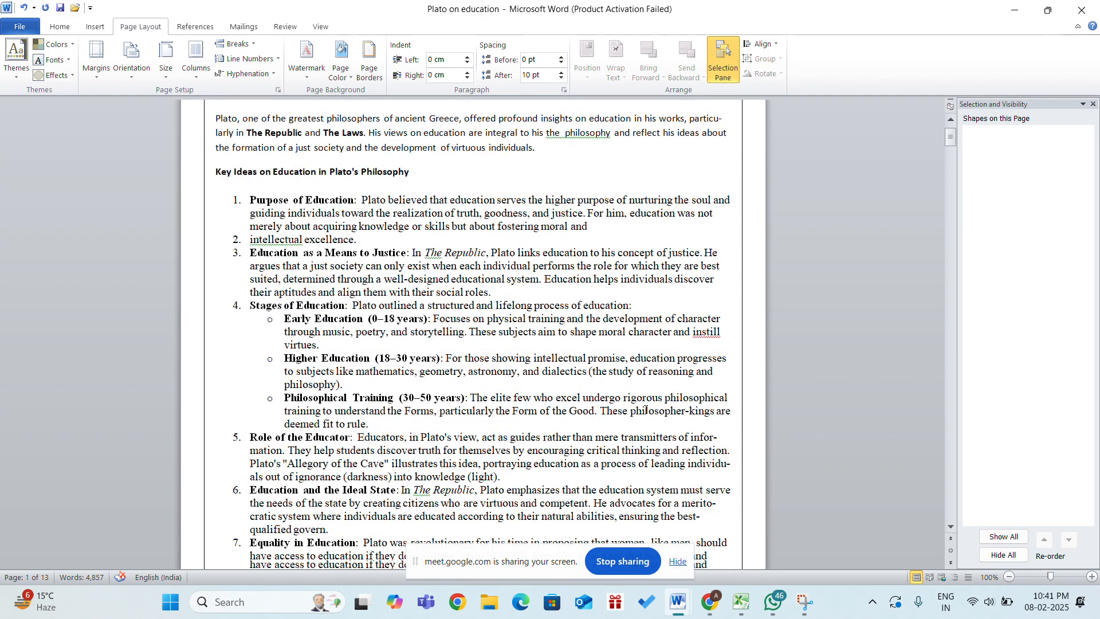
Apply the Shadow page border setting to the whole document and inspect the bordered pages
{"action": "left_click", "coordinate": [369, 64]}
{"action": "left_click", "coordinate": [390, 285]}
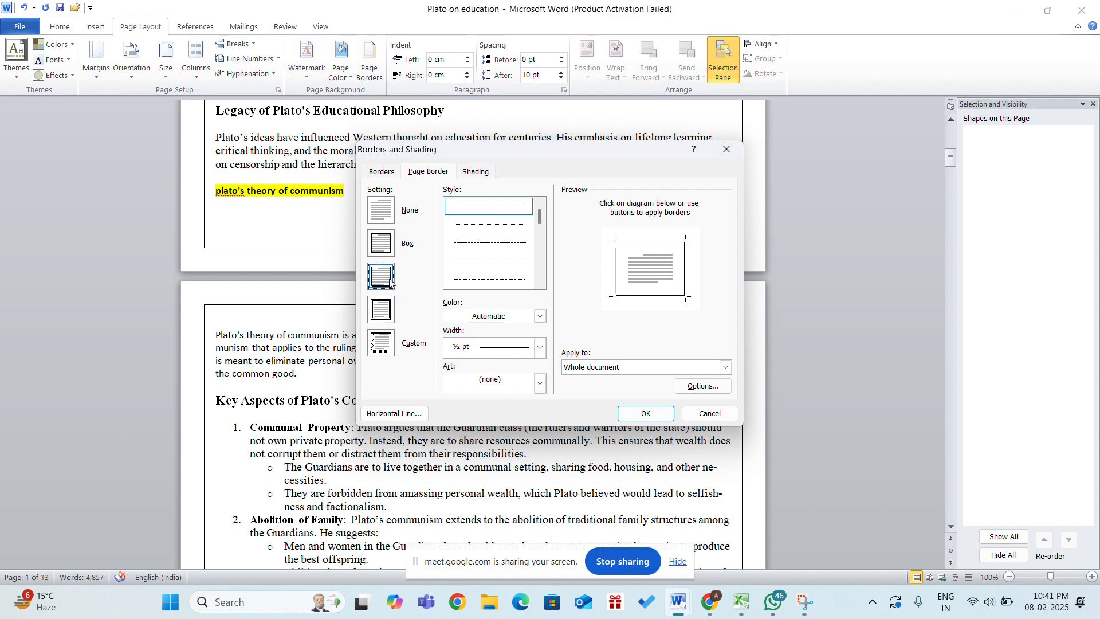
{"action": "left_click", "coordinate": [645, 413]}
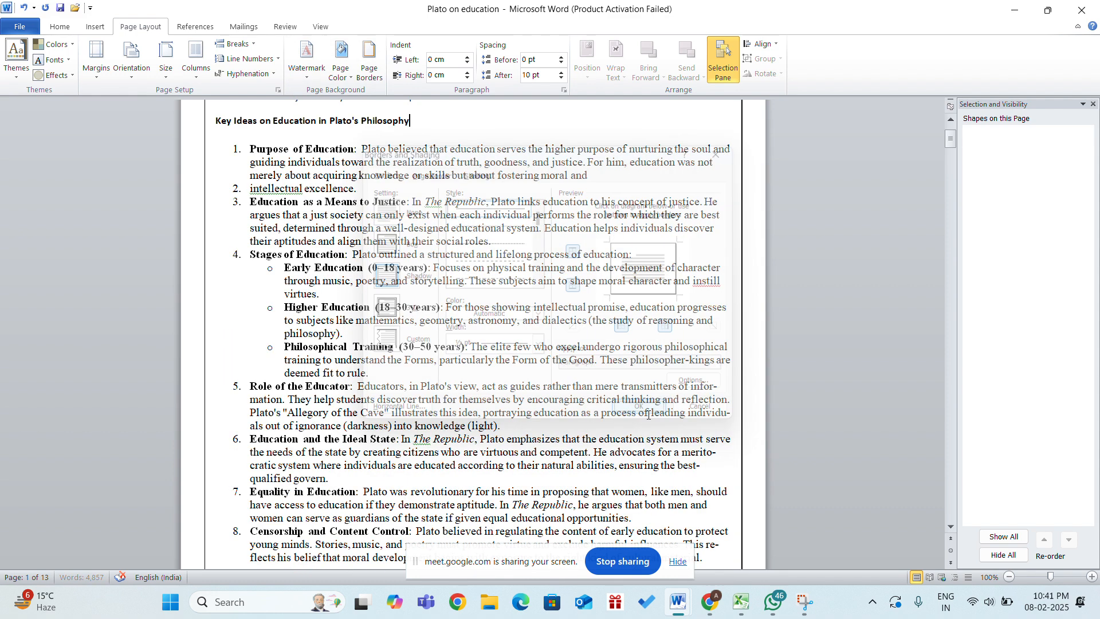
{"action": "scroll", "coordinate": [648, 414], "scroll_direction": "up", "scroll_amount": 3}
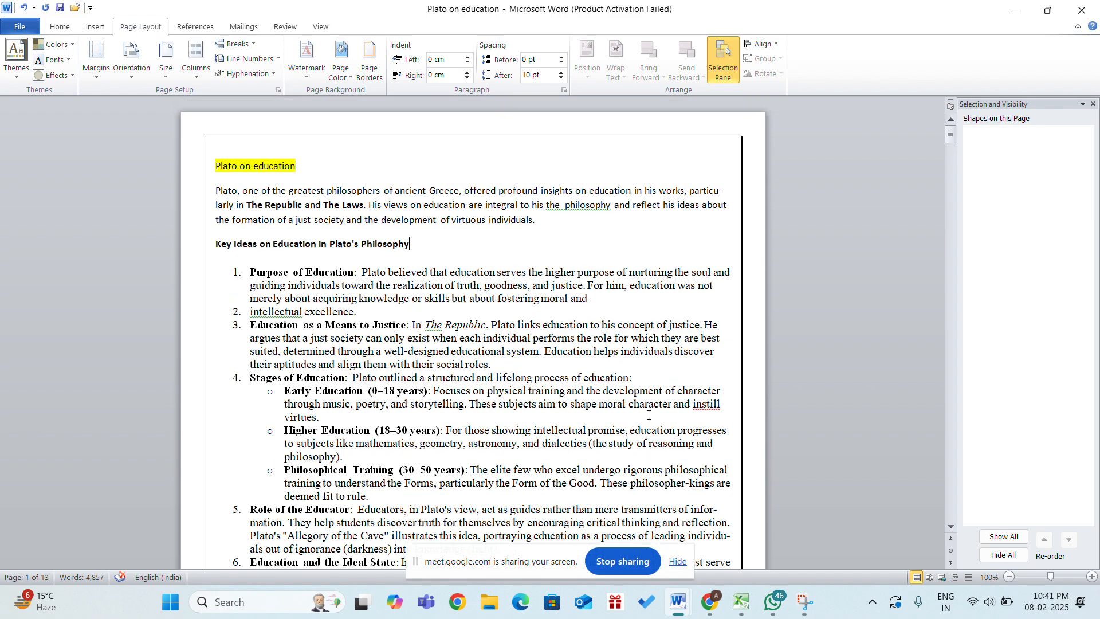
{"action": "scroll", "coordinate": [647, 414], "scroll_direction": "down", "scroll_amount": 15}
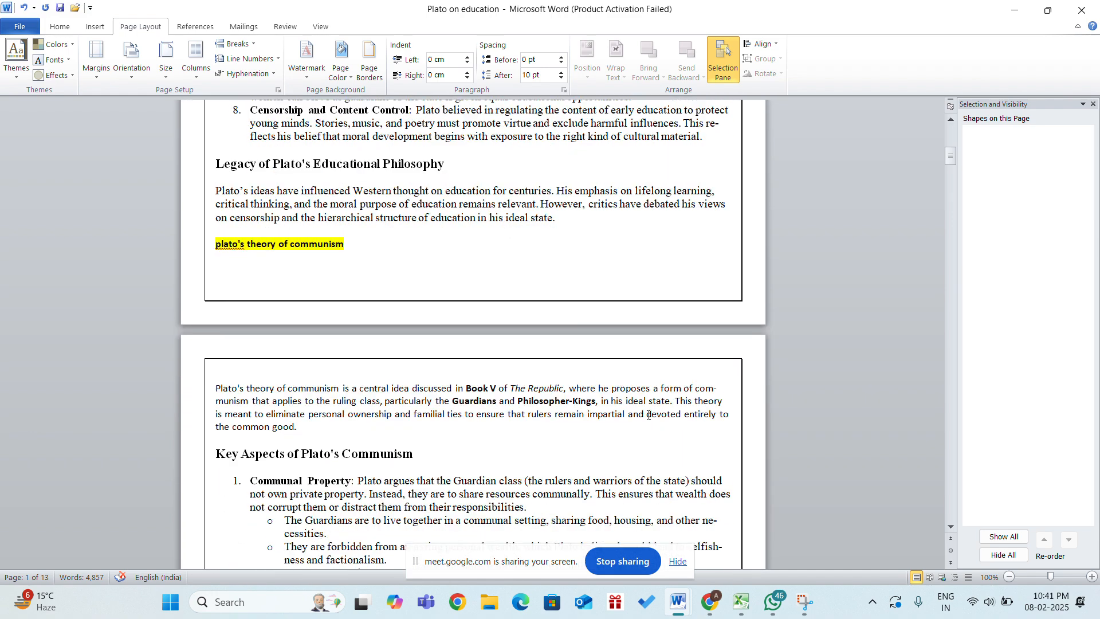
{"action": "scroll", "coordinate": [648, 415], "scroll_direction": "up", "scroll_amount": 4}
Review the Borders, Shading and Page Border options of the Borders and Shading dialog and close it without changes
{"action": "left_click", "coordinate": [369, 69]}
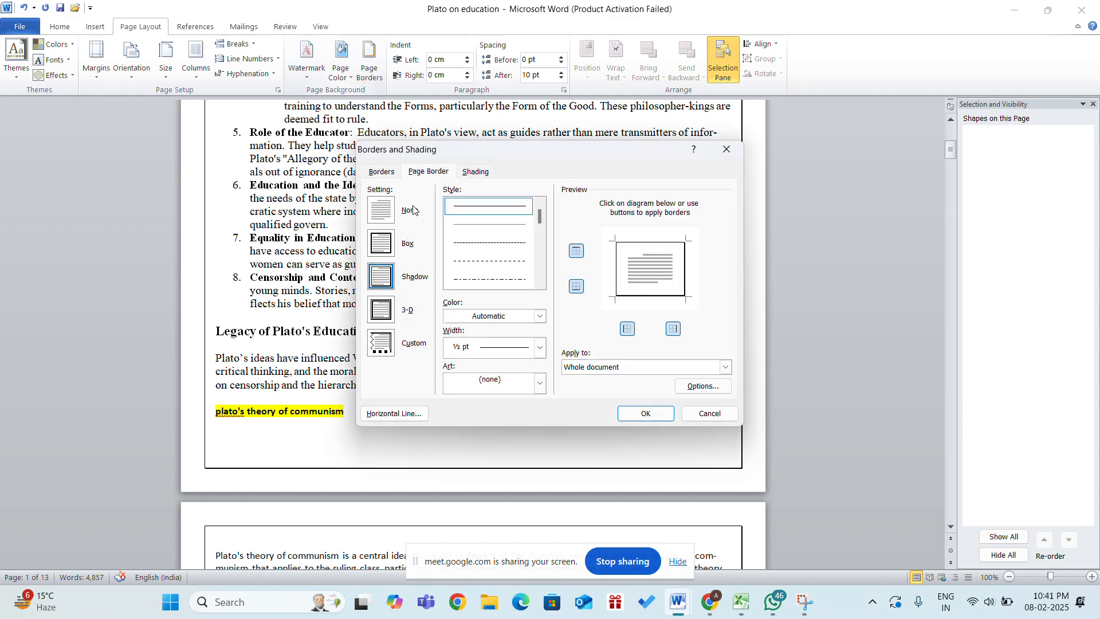
{"action": "left_click", "coordinate": [390, 172]}
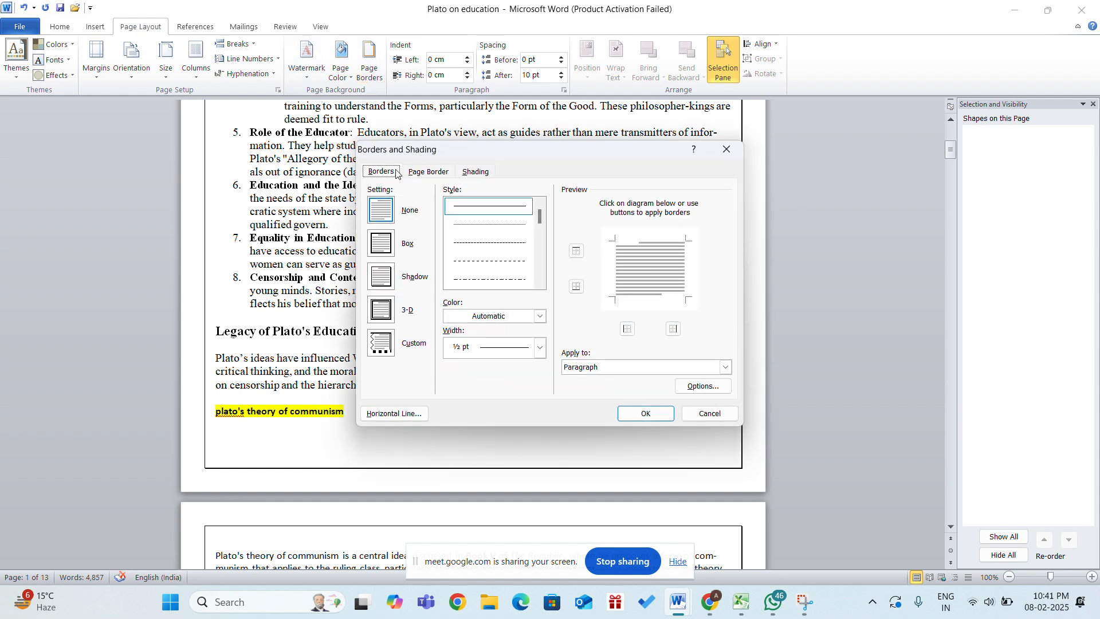
{"action": "left_click", "coordinate": [475, 171]}
{"action": "left_click", "coordinate": [437, 172]}
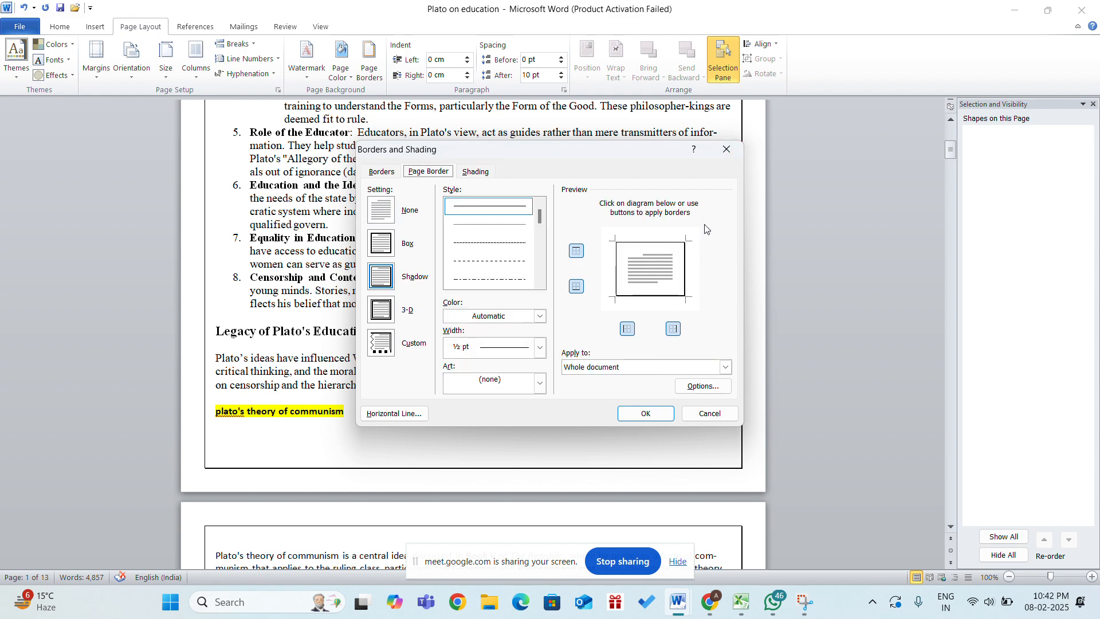
{"action": "left_click", "coordinate": [733, 152]}
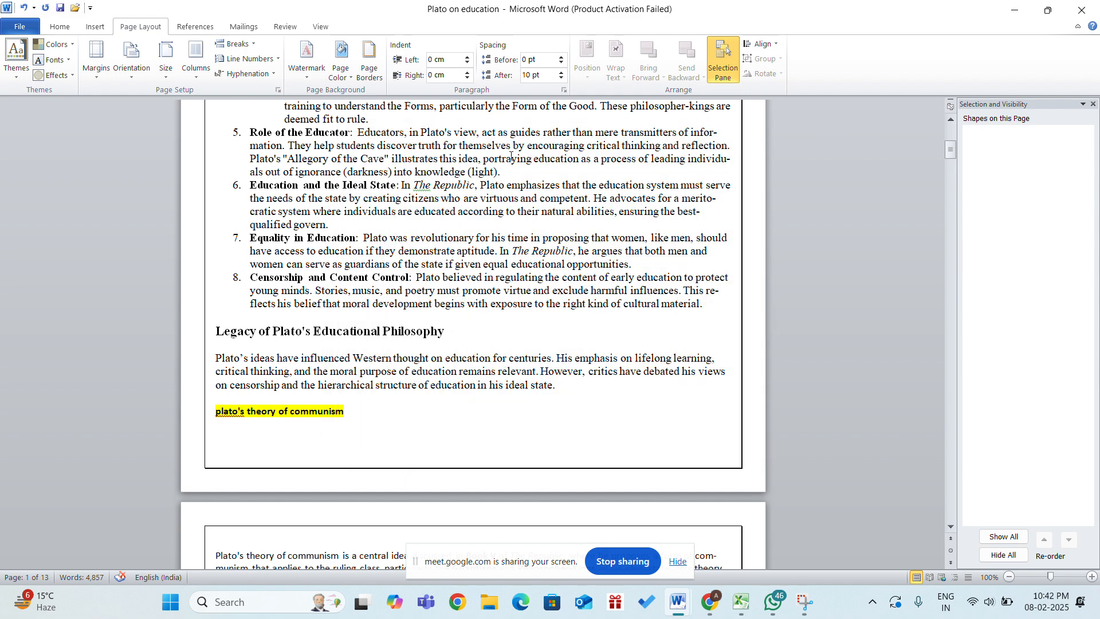
Undo the page border changes on the document while keeping the text watermark removed
{"action": "key", "text": "ctrl+z"}
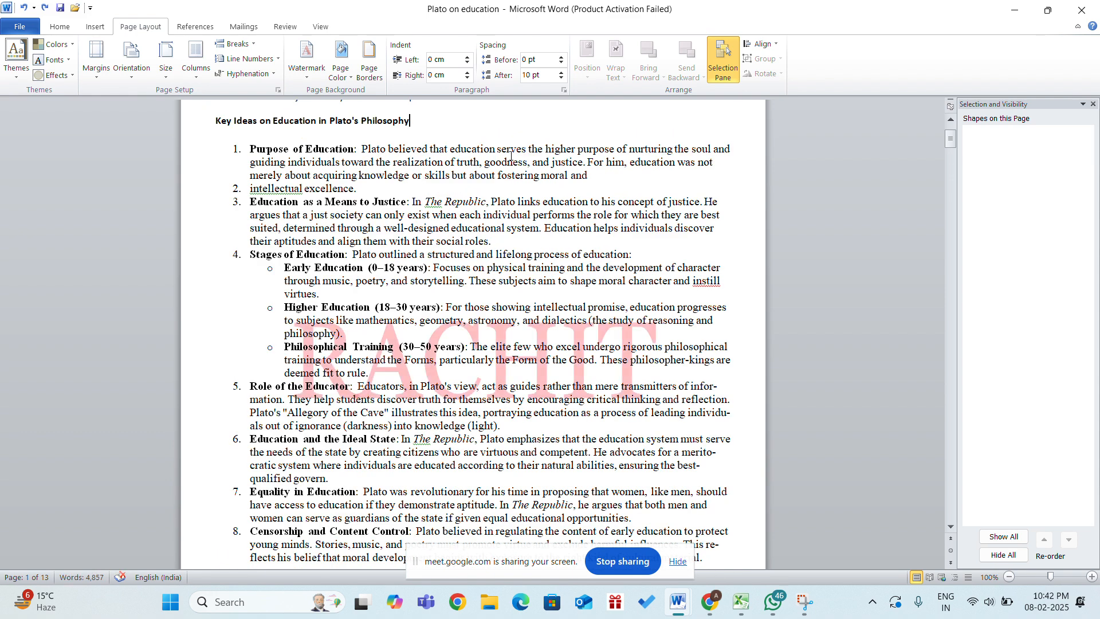
{"action": "left_click", "coordinate": [44, 9]}
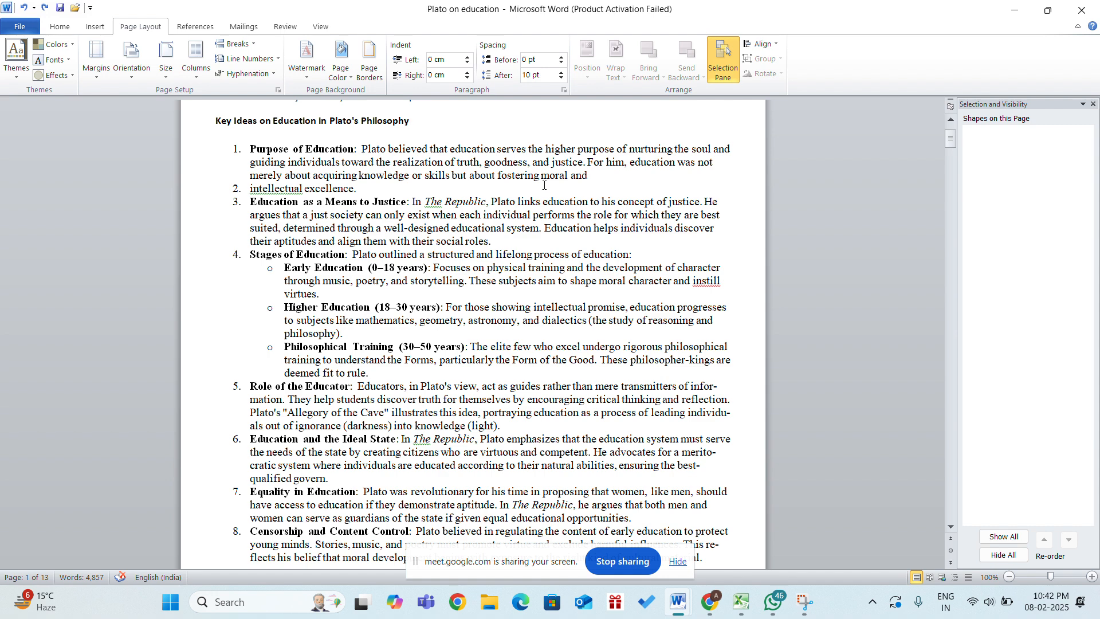
{"action": "scroll", "coordinate": [438, 109], "scroll_direction": "up", "scroll_amount": 4}
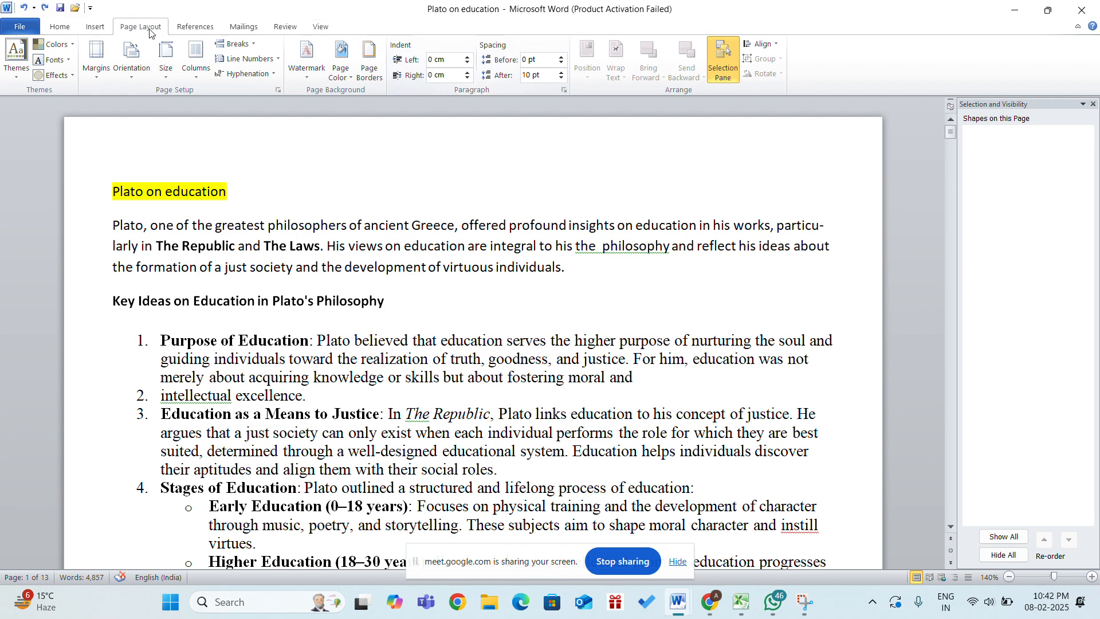
Increase the indent of the "Key Ideas on Education in Plato's Philosophy" heading repeatedly until it wraps near the page's right margin
{"action": "left_click", "coordinate": [60, 26]}
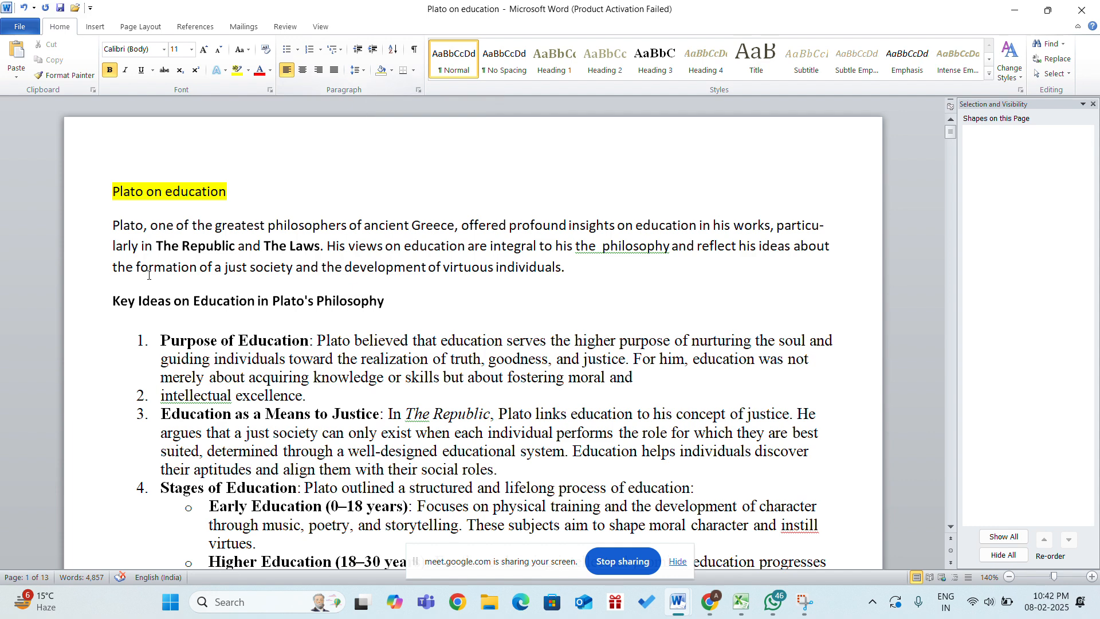
{"action": "left_click", "coordinate": [110, 291]}
{"action": "left_click", "coordinate": [373, 50]}
{"action": "left_click", "coordinate": [373, 51]}
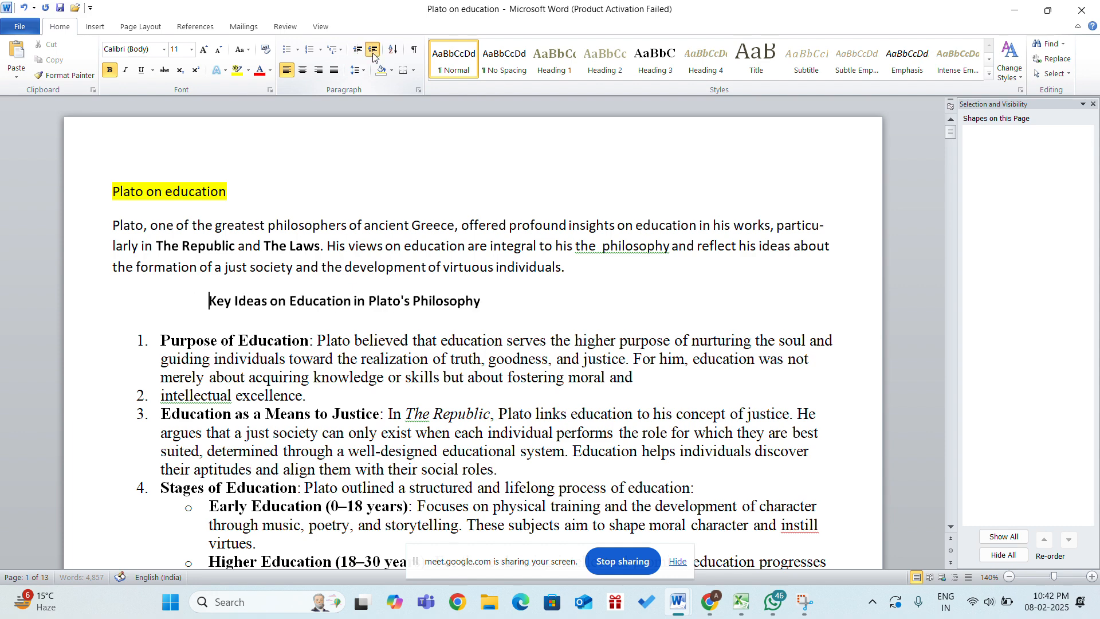
{"action": "triple_click", "coordinate": [372, 52]}
{"action": "double_click", "coordinate": [373, 51]}
{"action": "double_click", "coordinate": [372, 51]}
{"action": "double_click", "coordinate": [373, 51]}
{"action": "double_click", "coordinate": [373, 51]}
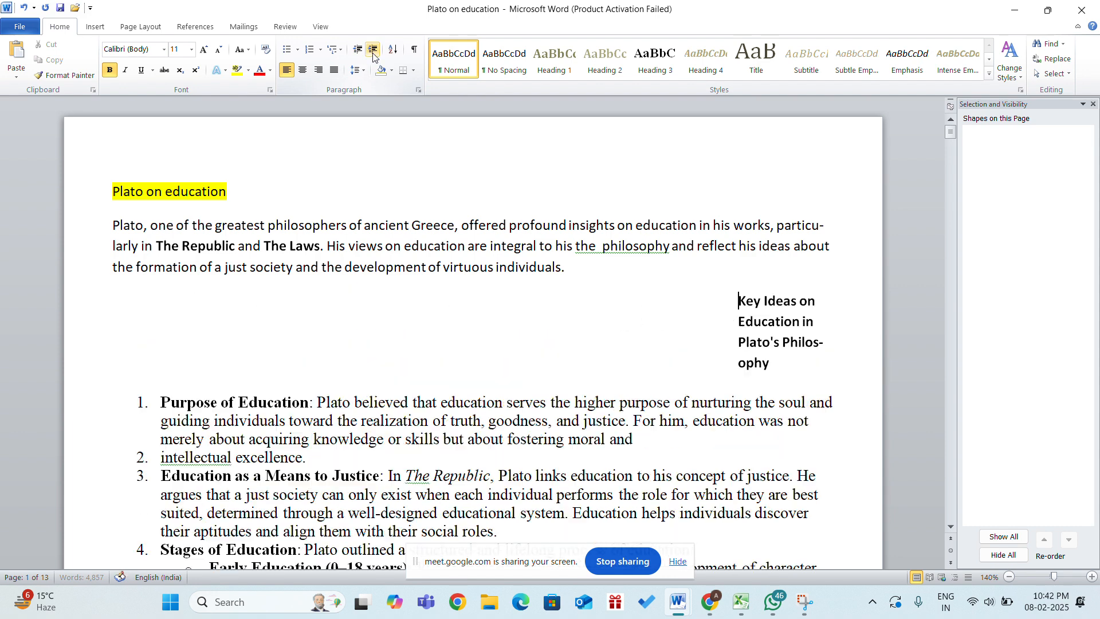
Decrease the "Key Ideas on Education in Plato's Philosophy" heading's indent back to the page's left margin
{"action": "double_click", "coordinate": [357, 52]}
{"action": "double_click", "coordinate": [357, 51]}
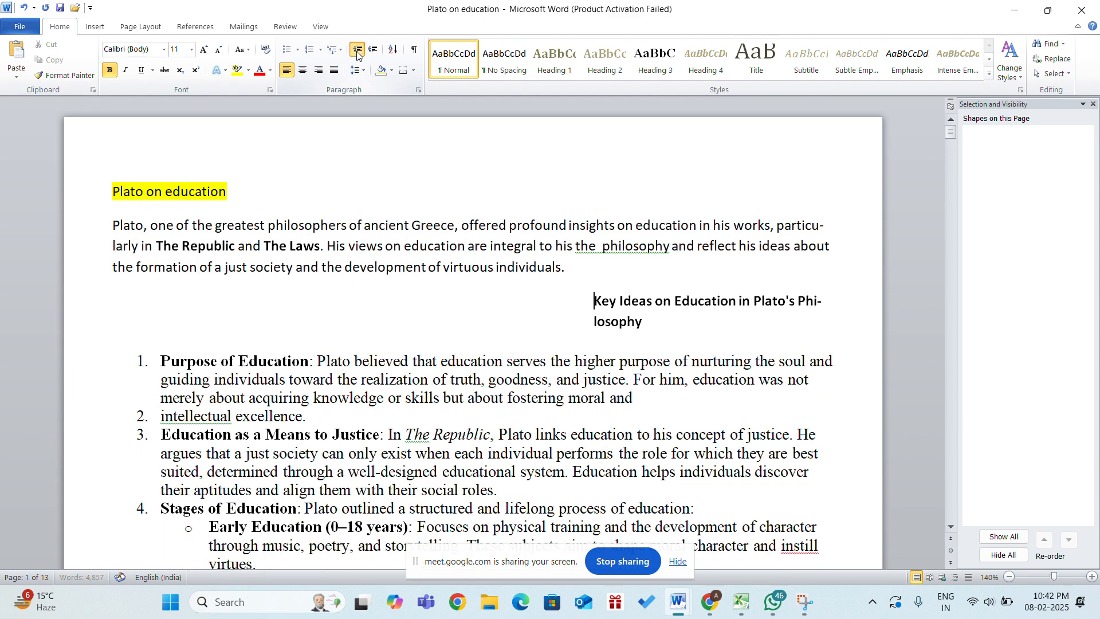
{"action": "double_click", "coordinate": [357, 52]}
{"action": "triple_click", "coordinate": [358, 52]}
{"action": "triple_click", "coordinate": [357, 51]}
{"action": "double_click", "coordinate": [358, 51]}
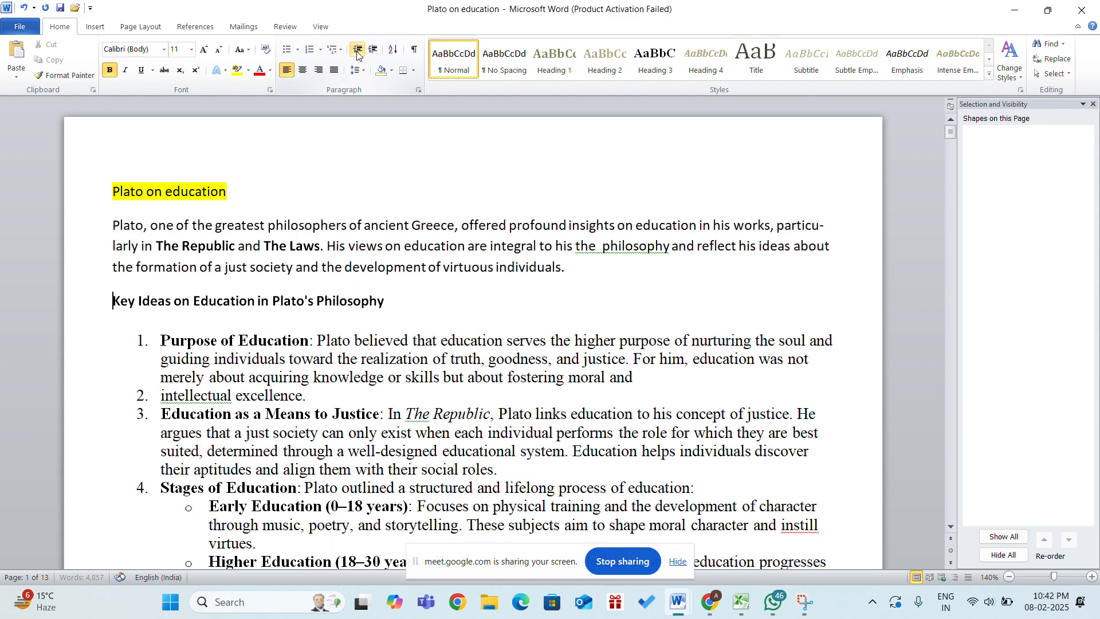
Set the "Key Ideas" heading's left indent to -0.1 cm and compare it with the indent of list item 2
{"action": "left_click", "coordinate": [141, 27]}
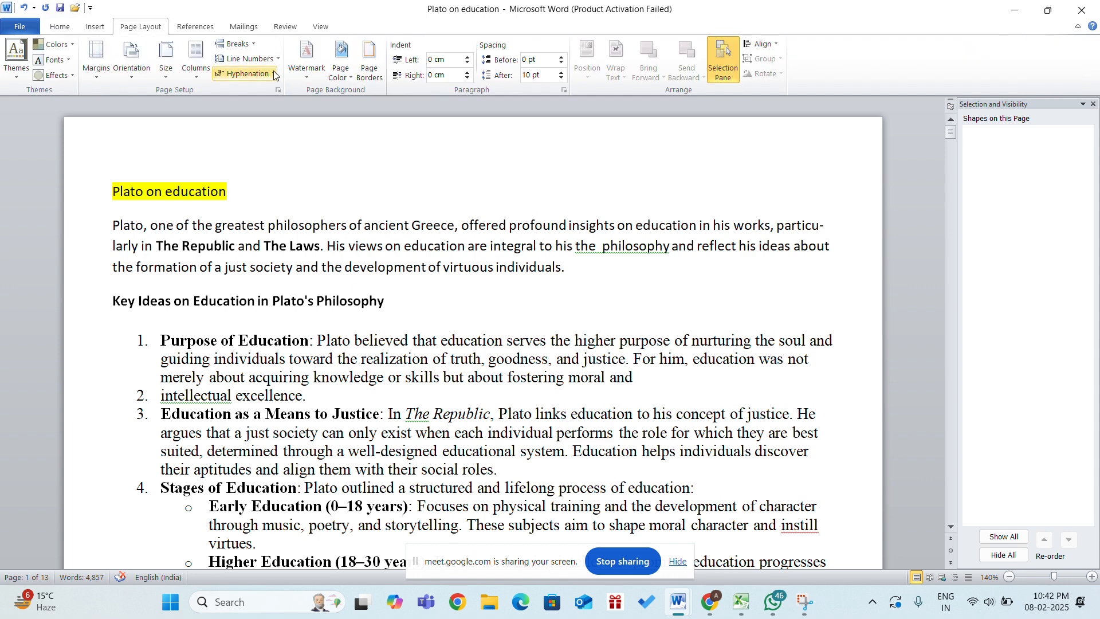
{"action": "left_click", "coordinate": [468, 58]}
{"action": "left_click", "coordinate": [468, 63]}
{"action": "left_click", "coordinate": [468, 63]}
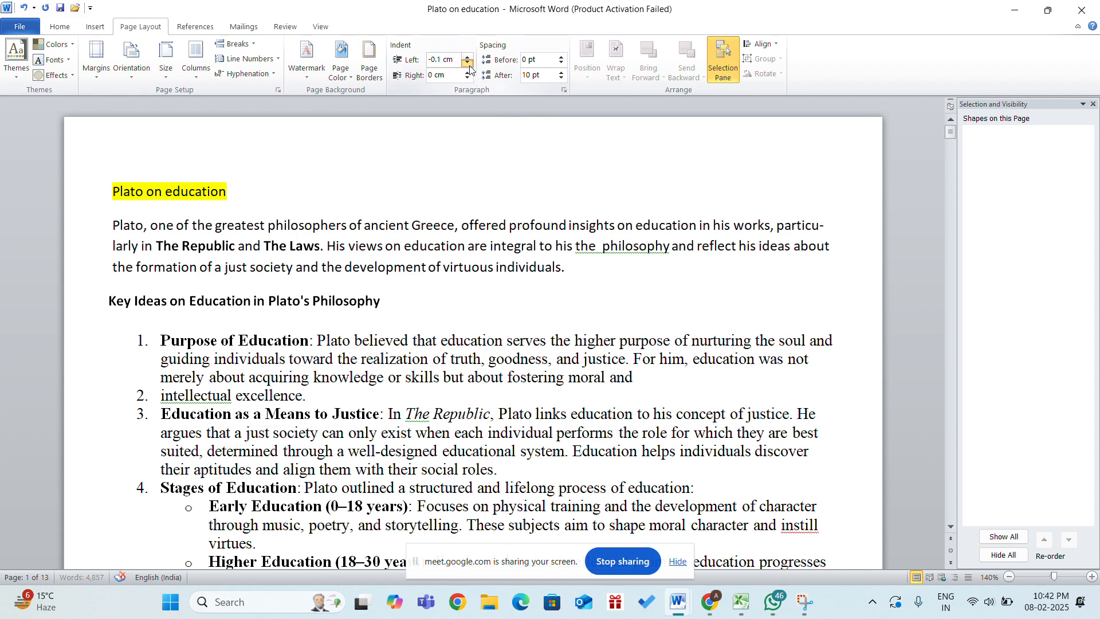
{"action": "left_click", "coordinate": [86, 302]}
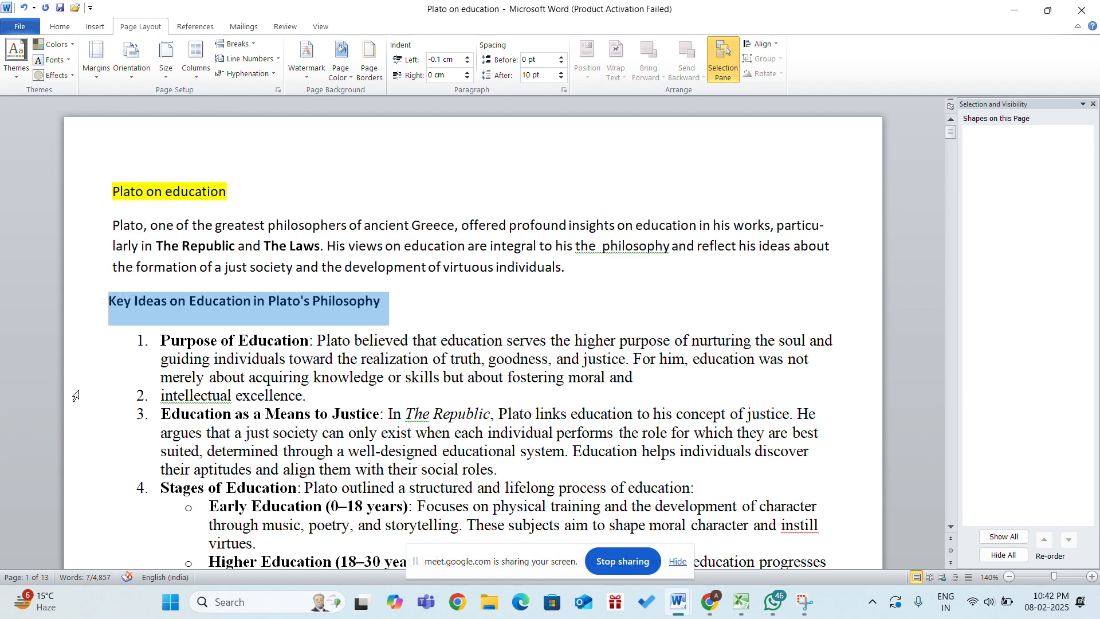
{"action": "left_click", "coordinate": [97, 396]}
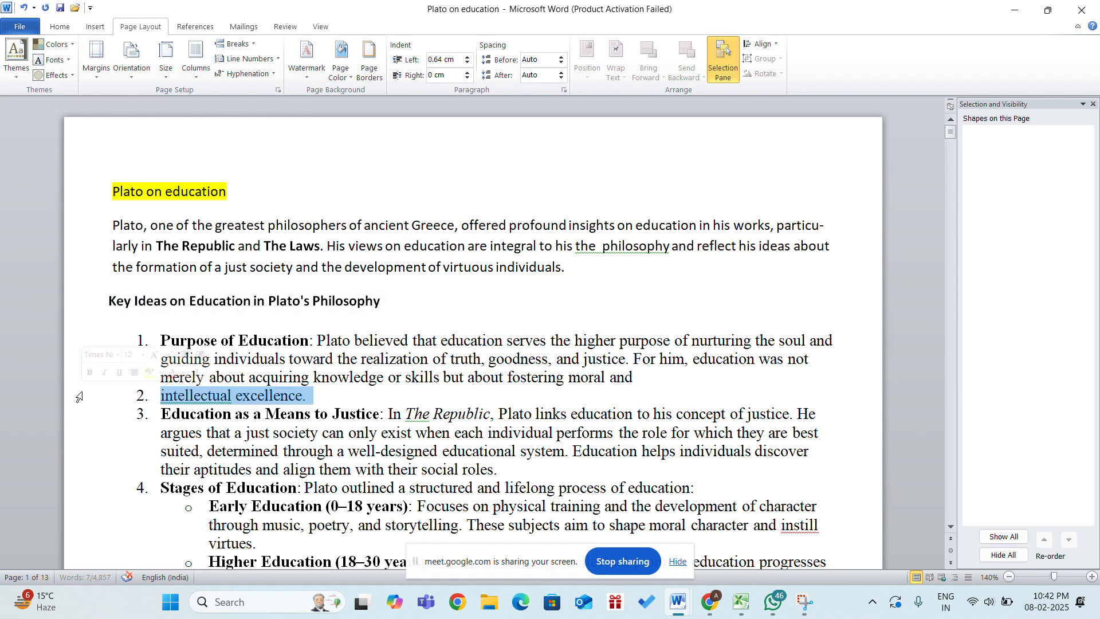
Try a 0.1 cm left indent on the "Plato on education" title and reset it to 0 cm
{"action": "left_click", "coordinate": [907, 232]}
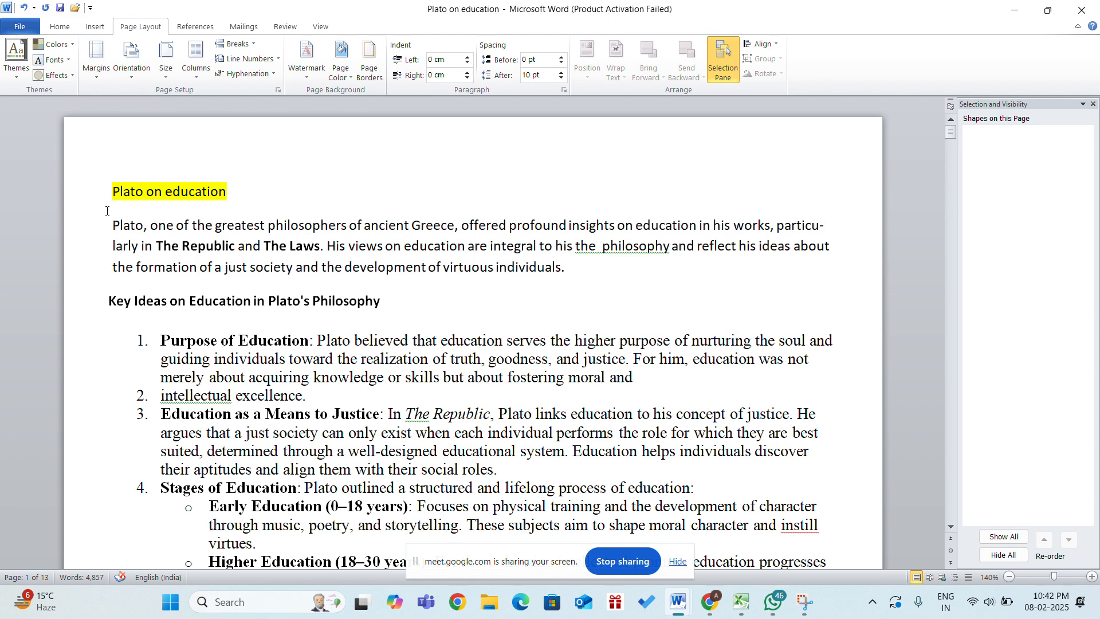
{"action": "left_click", "coordinate": [468, 57]}
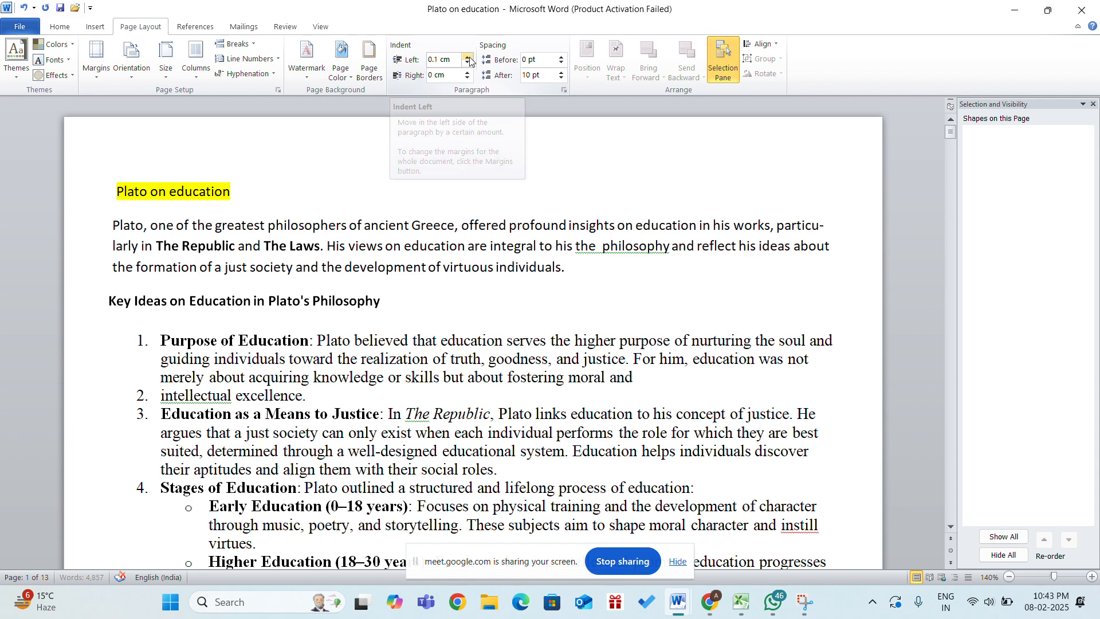
{"action": "left_click", "coordinate": [468, 63]}
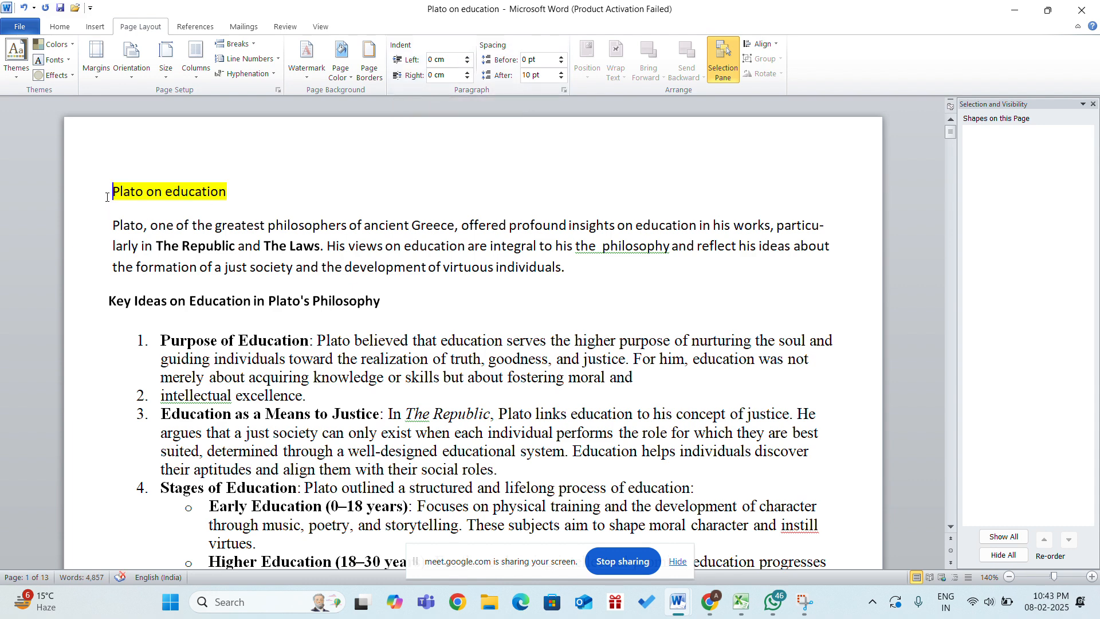
Reduce the left indent of the whole document so all paragraphs and list text start at the page's left margin
{"action": "key", "text": "ctrl+a"}
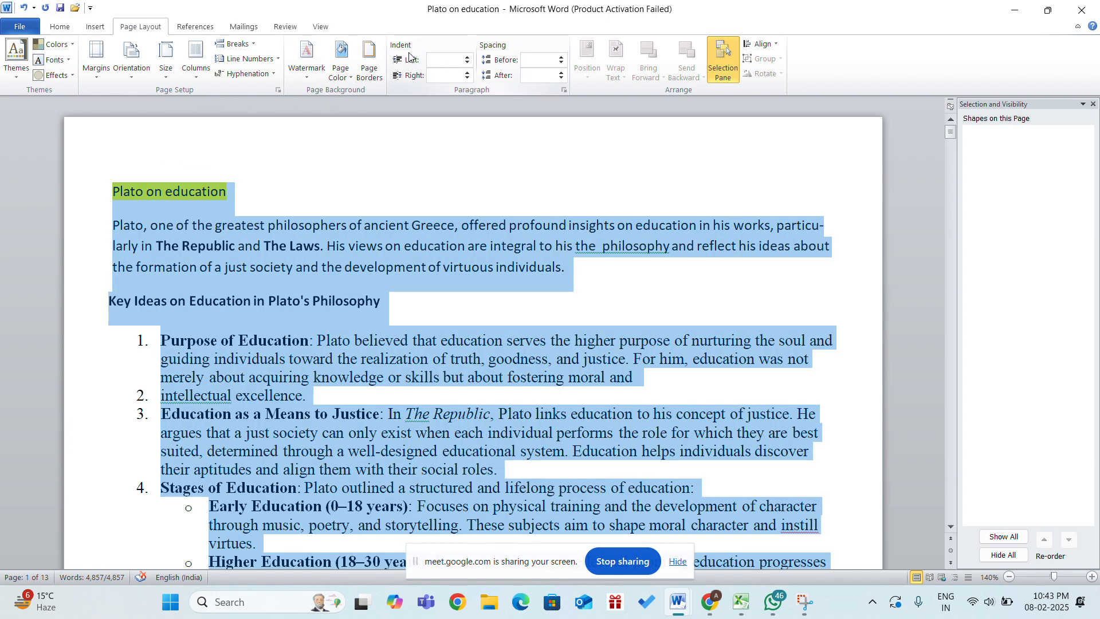
{"action": "left_click", "coordinate": [466, 64]}
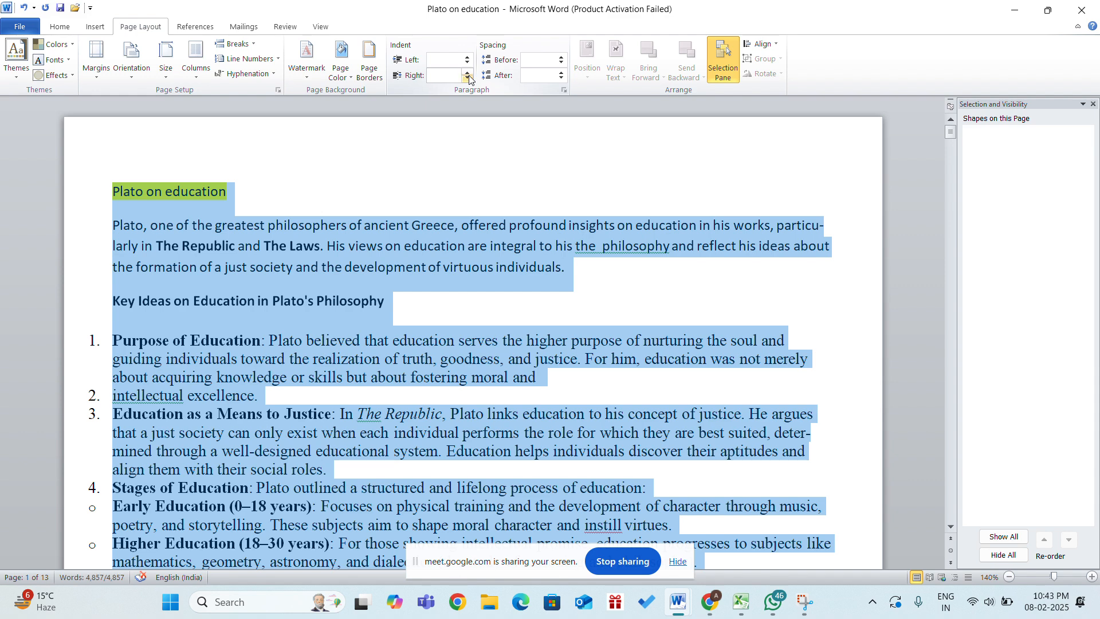
{"action": "double_click", "coordinate": [409, 146]}
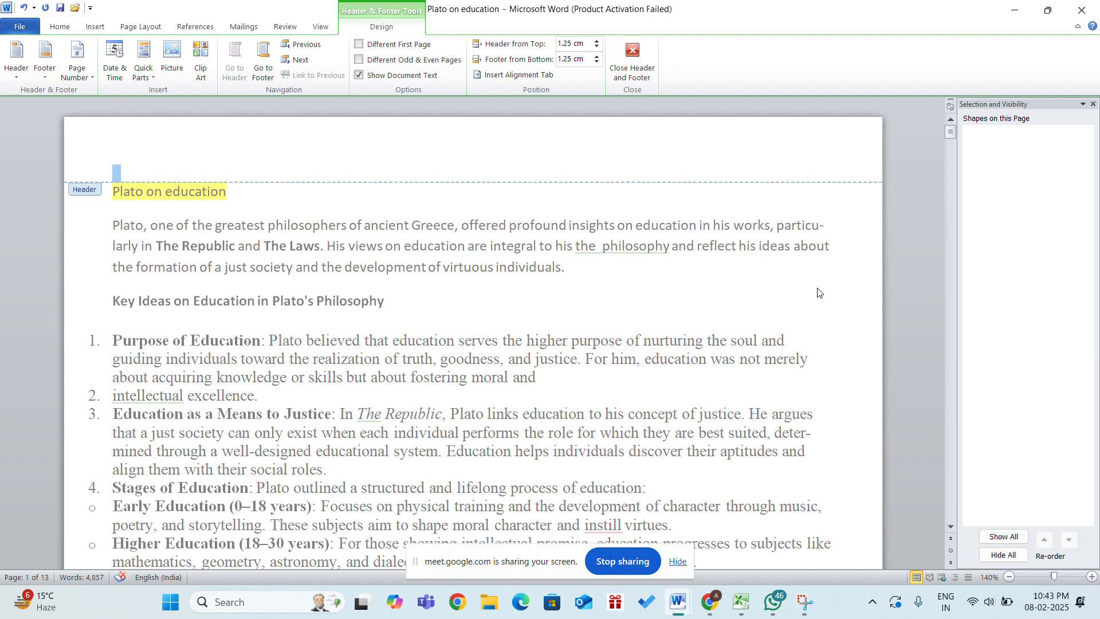
{"action": "double_click", "coordinate": [844, 313]}
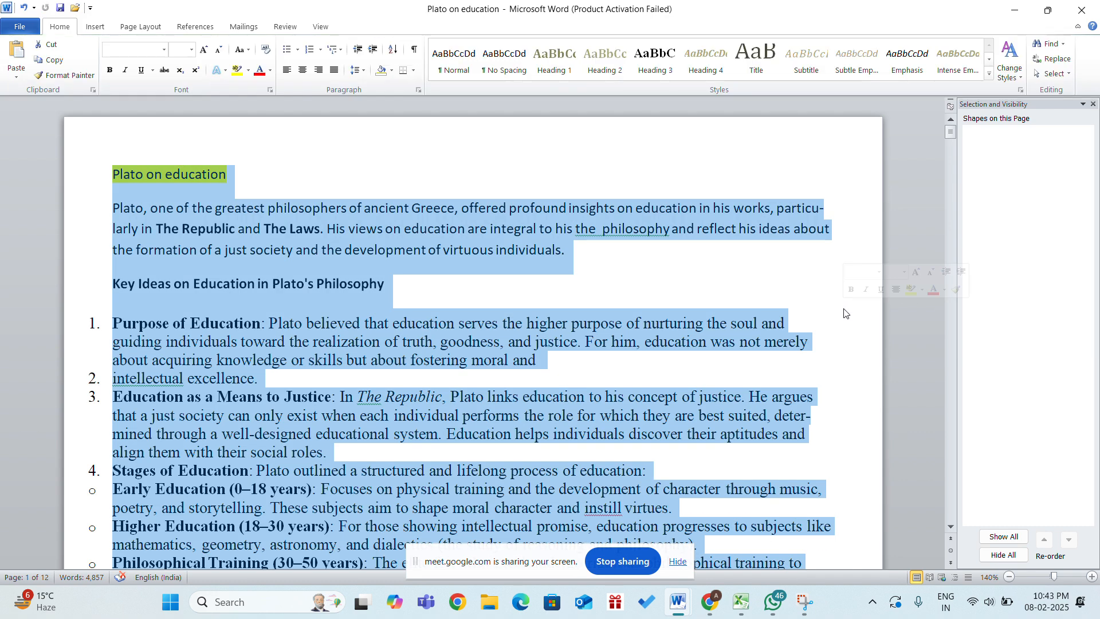
Apply a large right indent to the whole document so the text wraps around the middle of the page
{"action": "left_click", "coordinate": [86, 313]}
{"action": "key", "text": "ctrl+a"}
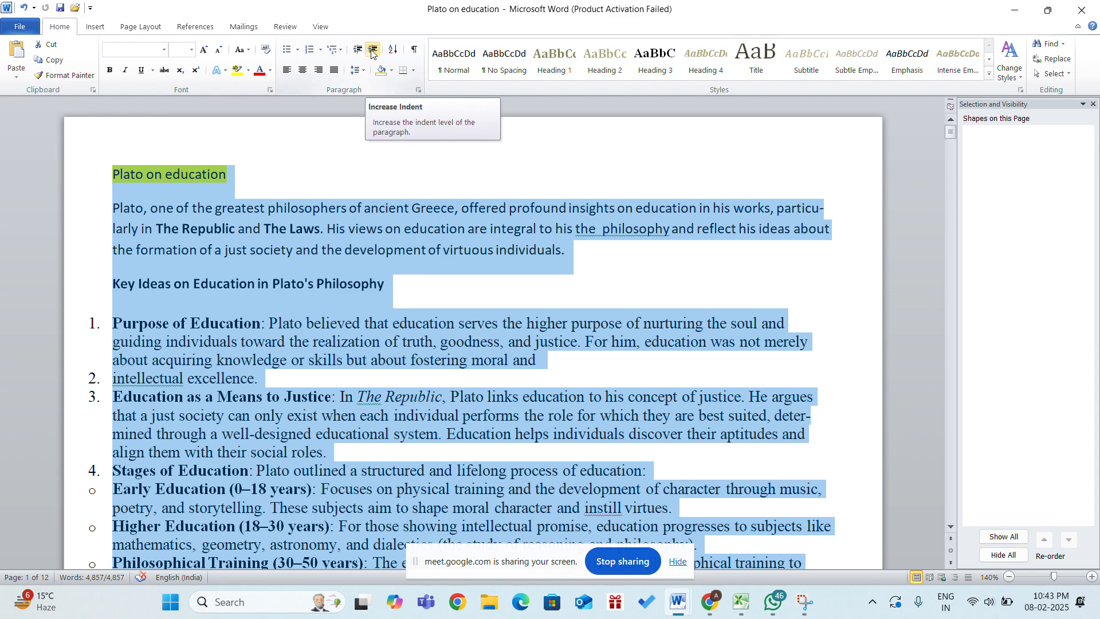
{"action": "left_click", "coordinate": [158, 27]}
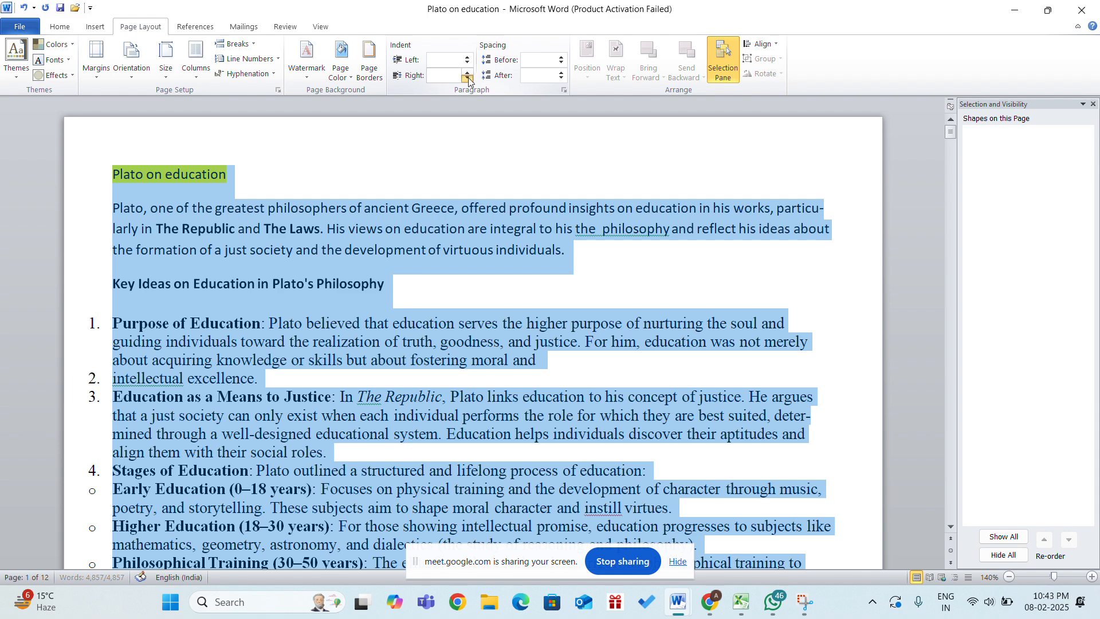
{"action": "left_click", "coordinate": [446, 79]}
{"action": "type", "text": "AJHSVDJ"}
{"action": "key", "text": "Return"}
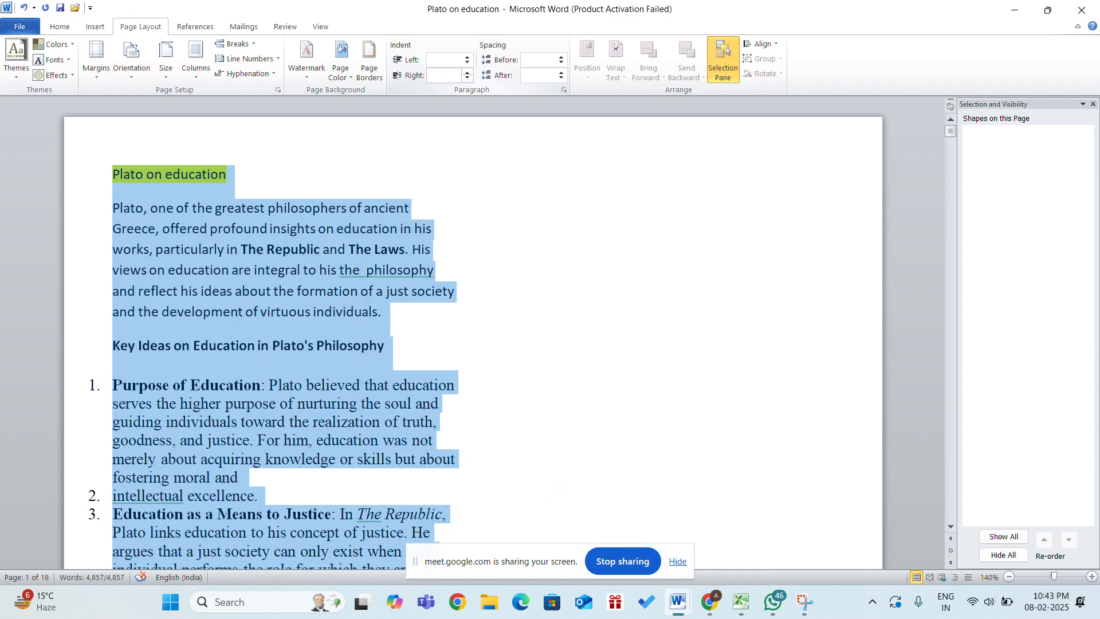
Switch to the Google Meet call in Chrome to check the participants and return to the Plato on education document
{"action": "left_click", "coordinate": [709, 604]}
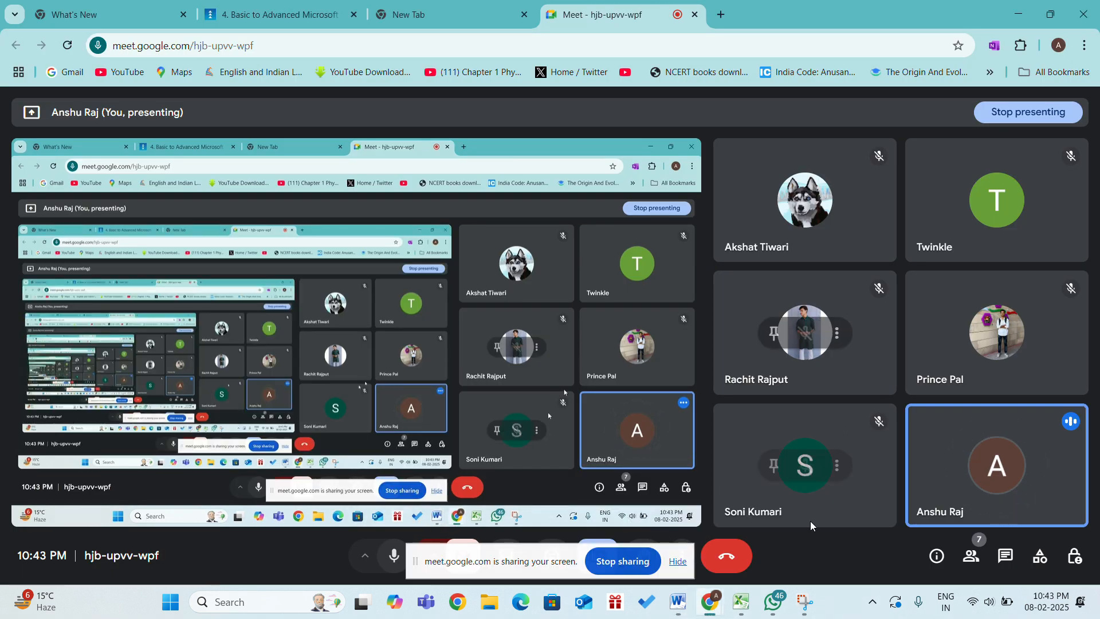
{"action": "mouse_move", "coordinate": [678, 602]}
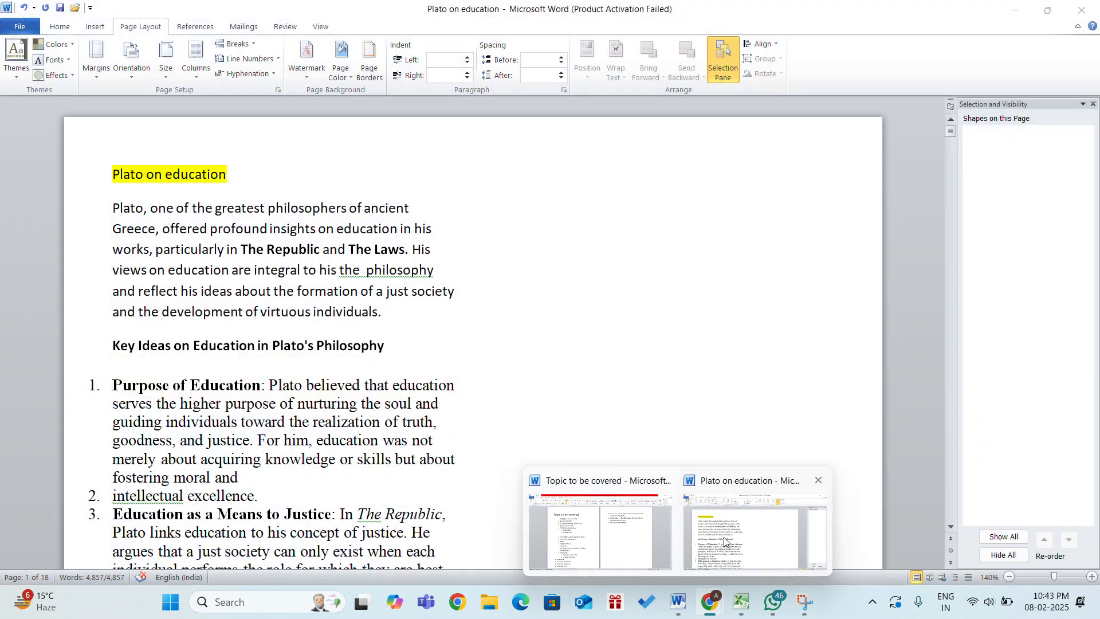
{"action": "left_click", "coordinate": [725, 539]}
Try 11 cm and 12 cm right indents on the whole document and undo the right indent changes
{"action": "key", "text": "ctrl+a"}
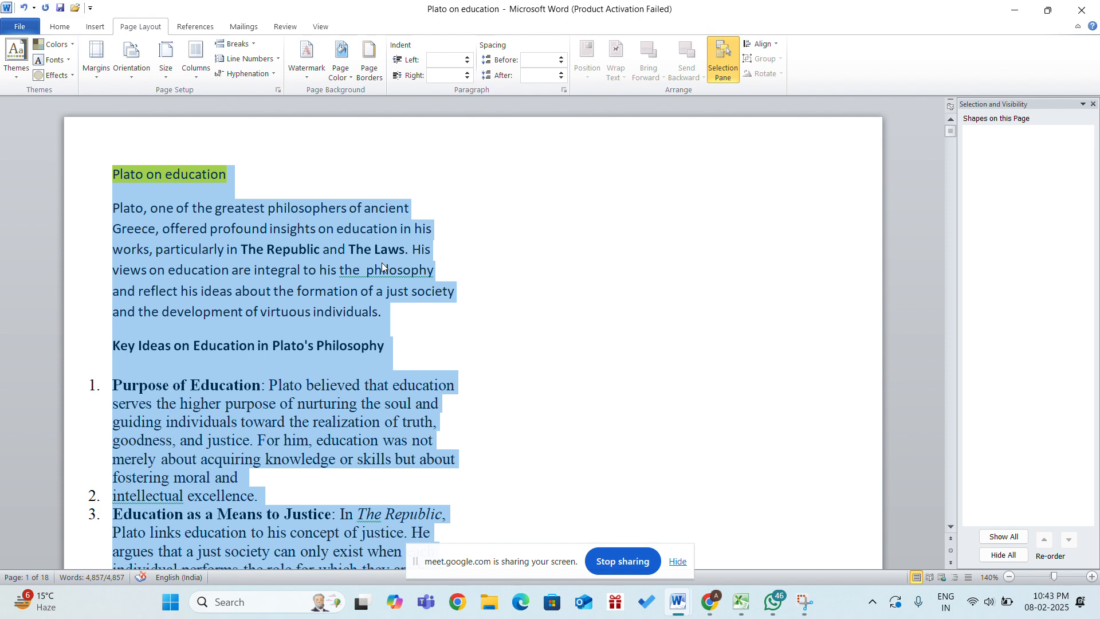
{"action": "left_click", "coordinate": [439, 80]}
{"action": "key", "text": "Return"}
{"action": "type", "text": "12"}
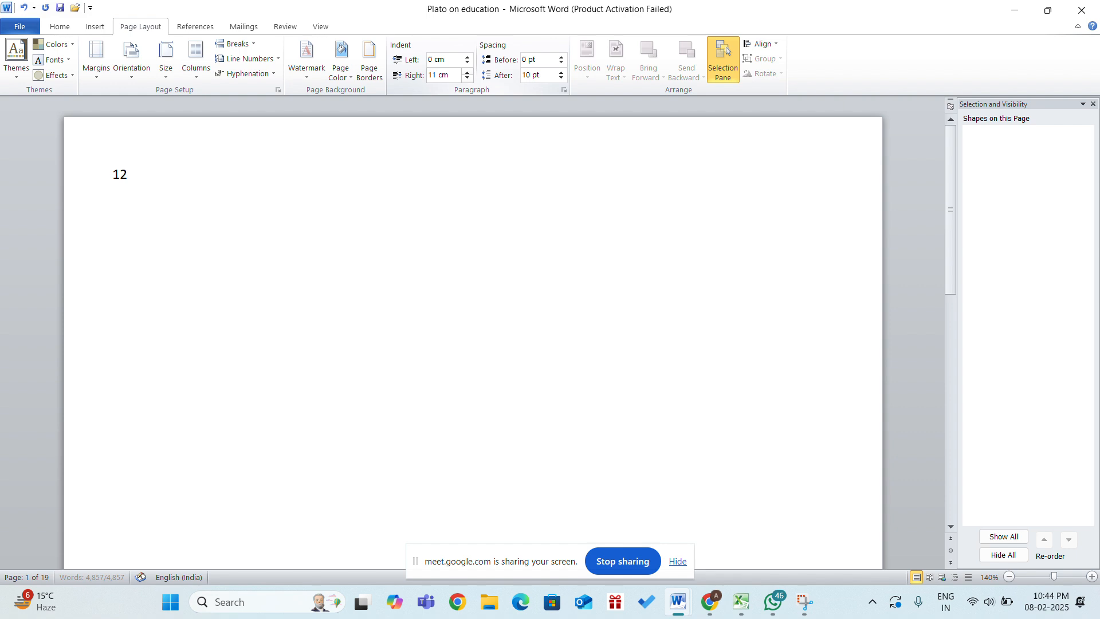
{"action": "key", "text": "ctrl+z"}
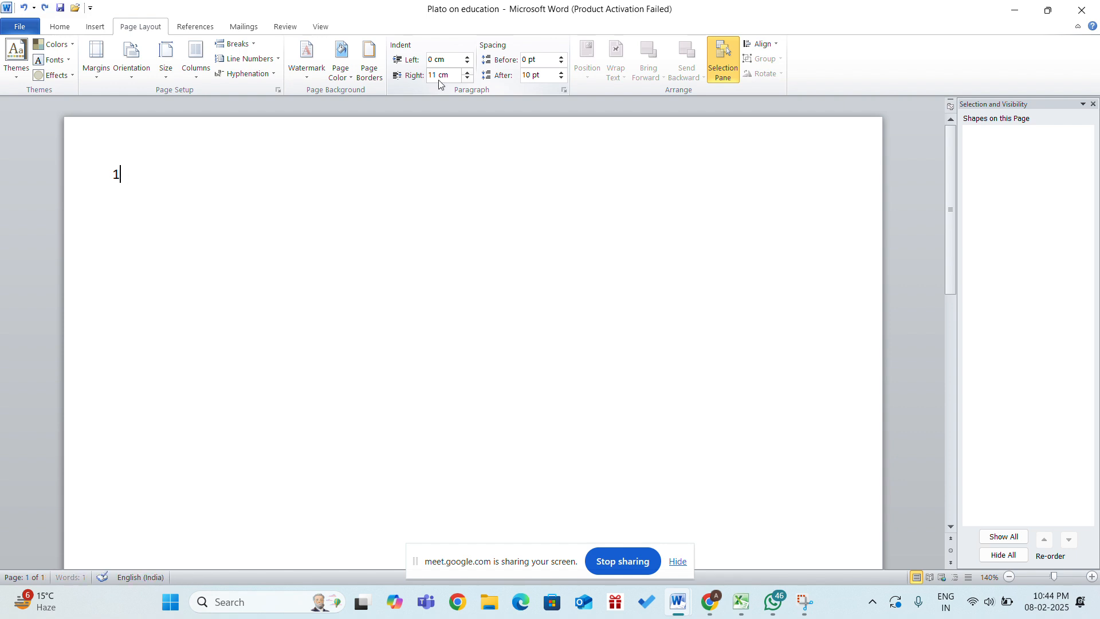
{"action": "key", "text": "ctrl+z"}
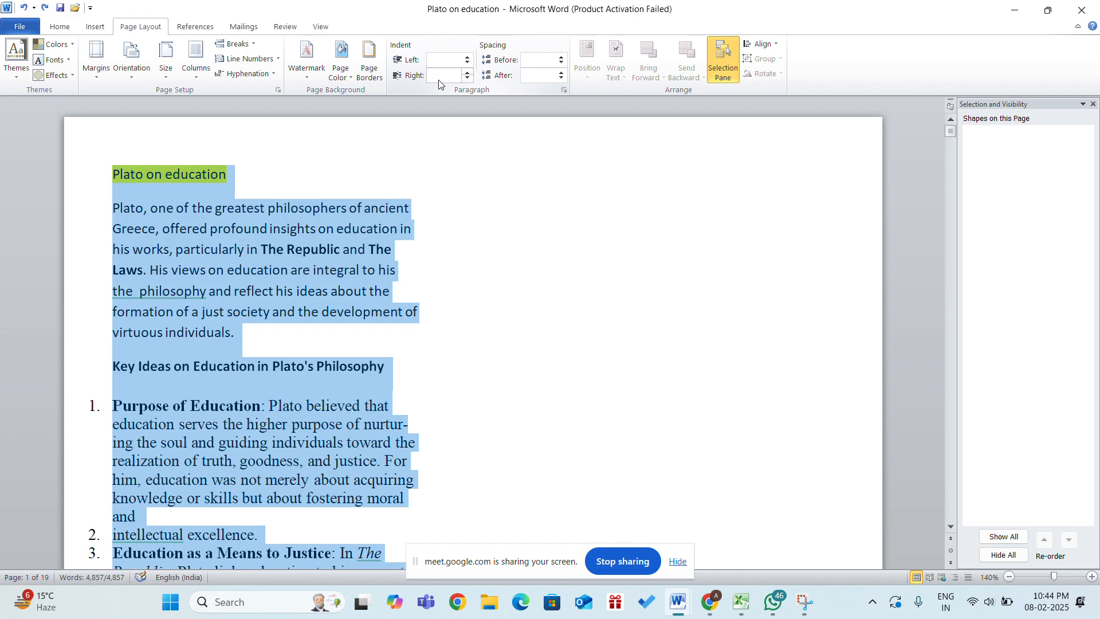
{"action": "type", "text": "12"}
{"action": "key", "text": "Return"}
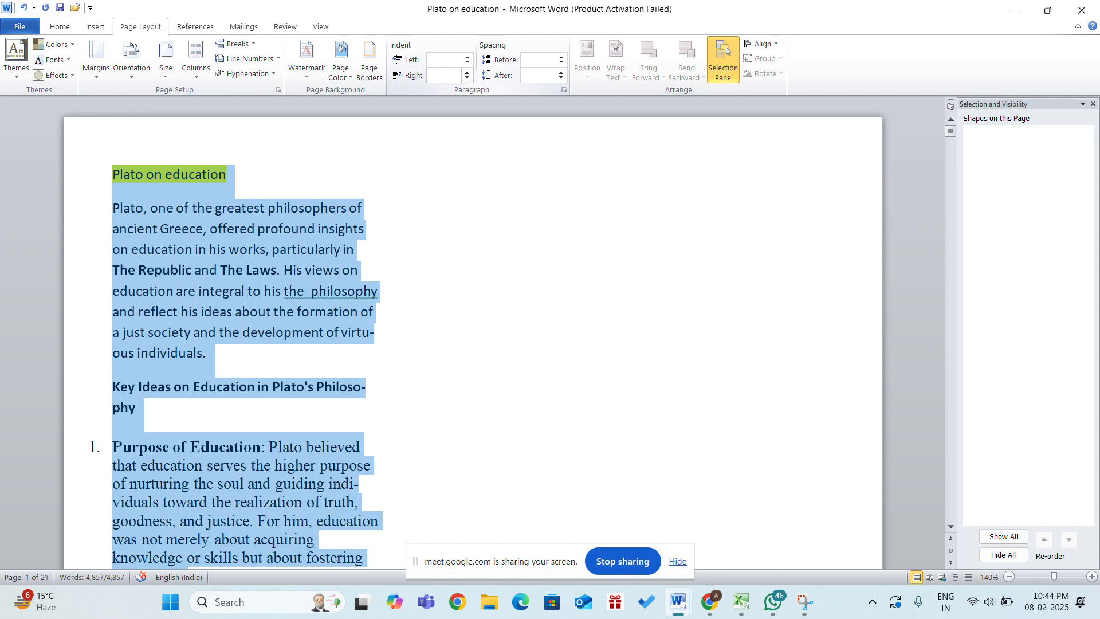
{"action": "key", "text": "ctrl+z"}
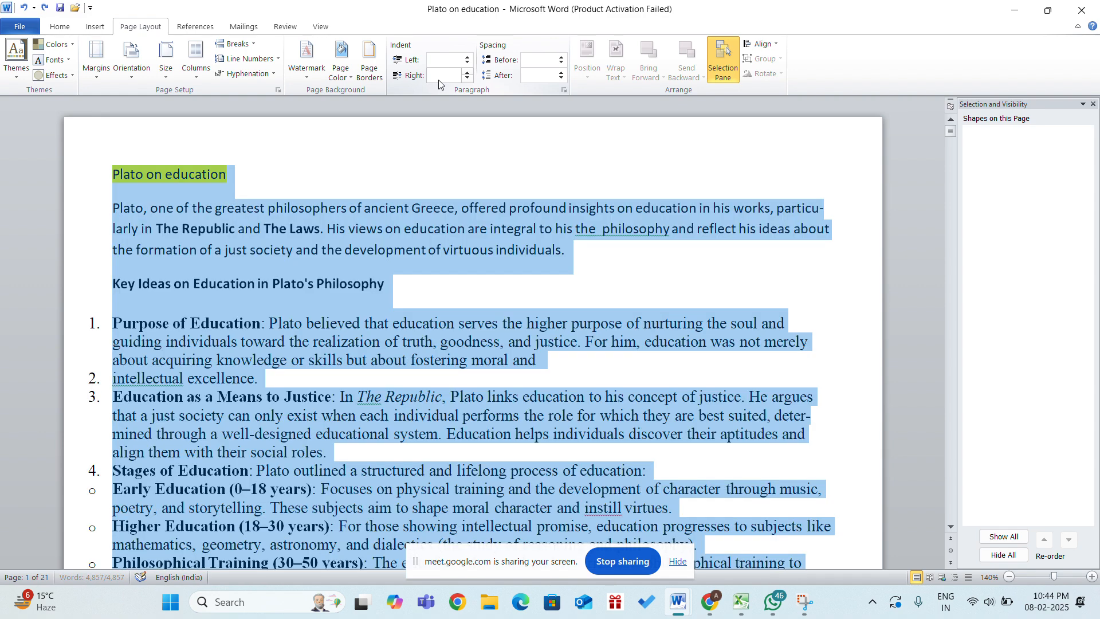
Try a 10 cm left indent on the whole document, undoing and reapplying it once
{"action": "left_click", "coordinate": [437, 60]}
{"action": "type", "text": "10"}
{"action": "key", "text": "Return"}
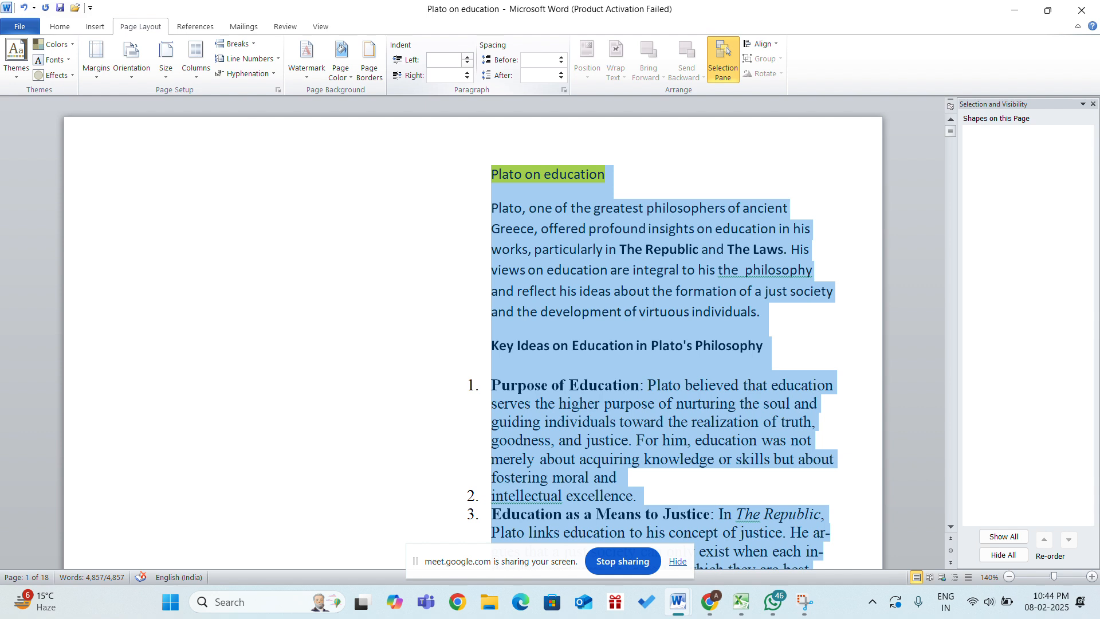
{"action": "key", "text": "ctrl+z"}
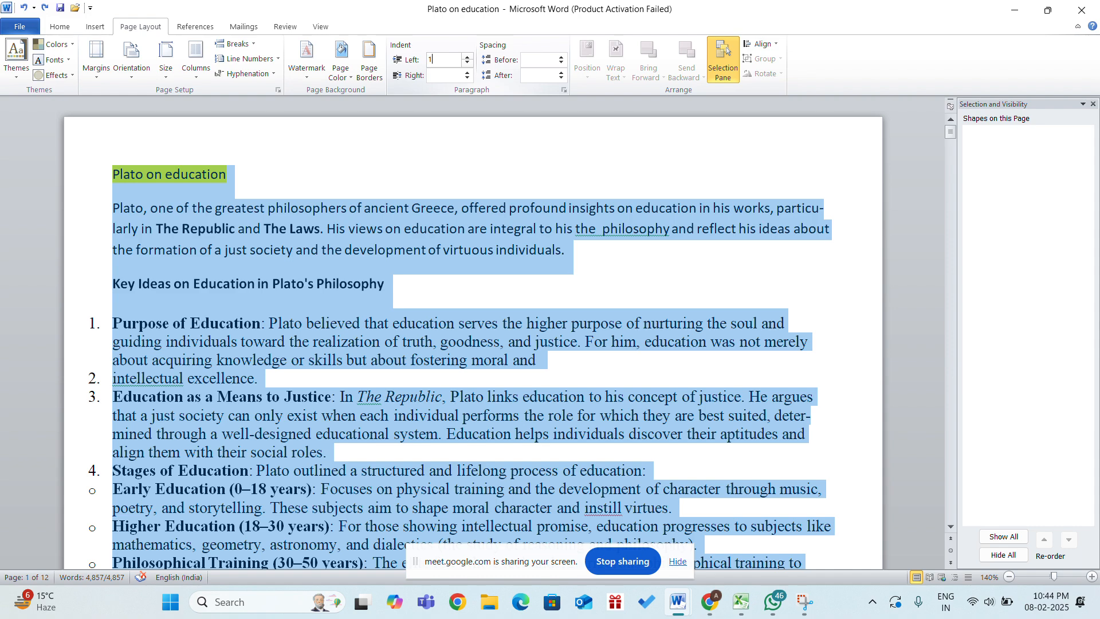
{"action": "key", "text": "Return"}
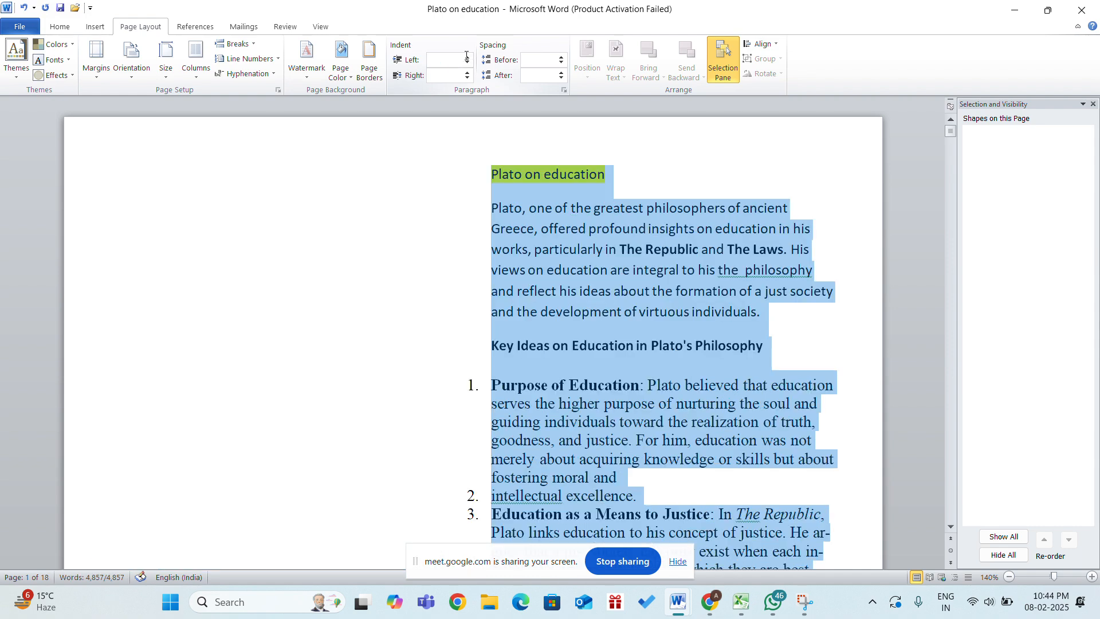
Look through the indented pages and undo the whole document's left indent
{"action": "scroll", "coordinate": [641, 190], "scroll_direction": "down", "scroll_amount": 10}
{"action": "scroll", "coordinate": [641, 190], "scroll_direction": "down", "scroll_amount": 20}
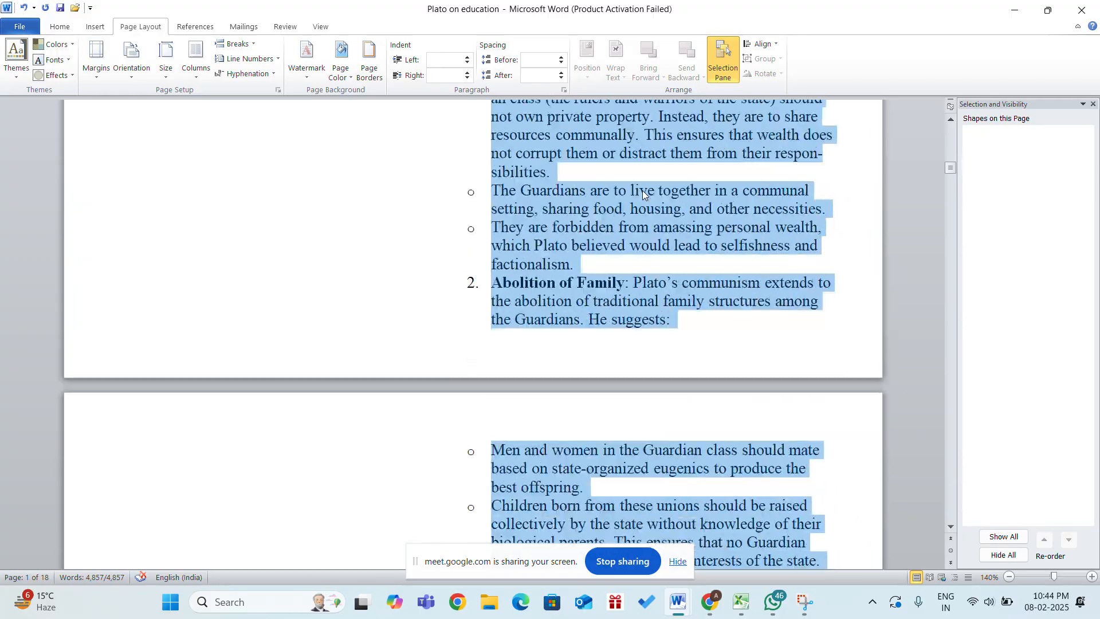
{"action": "scroll", "coordinate": [641, 190], "scroll_direction": "down", "scroll_amount": 20}
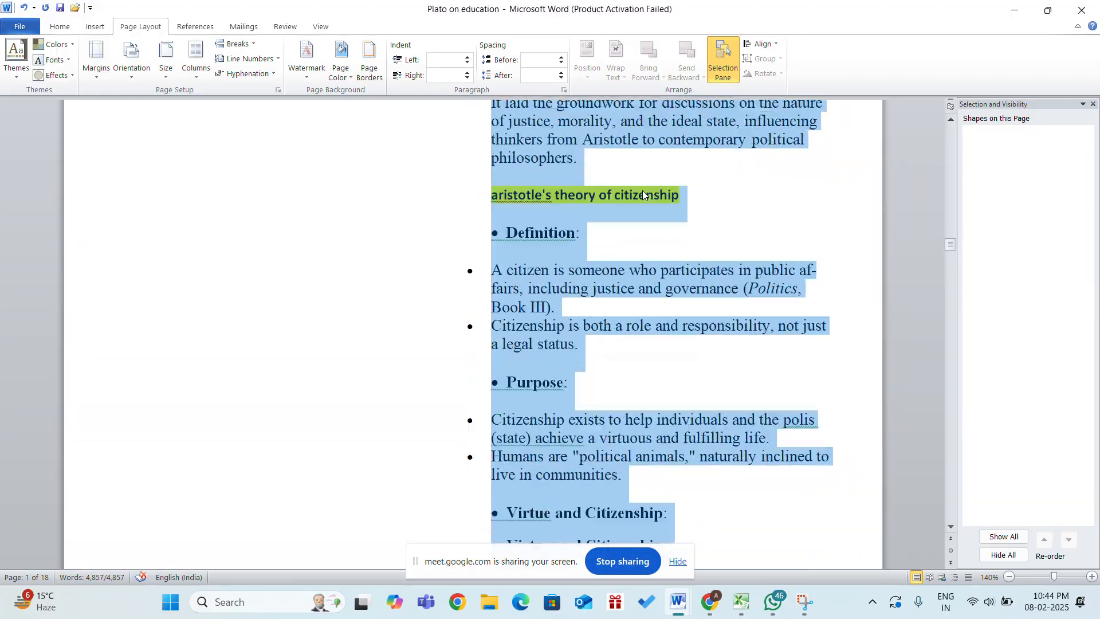
{"action": "scroll", "coordinate": [641, 190], "scroll_direction": "down", "scroll_amount": 20}
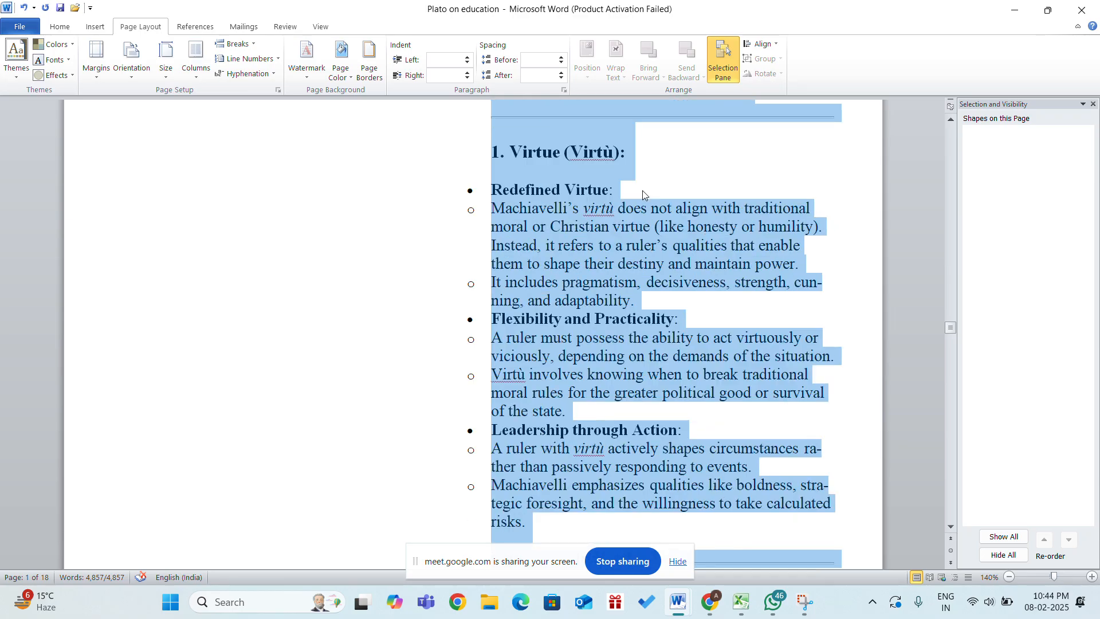
{"action": "scroll", "coordinate": [641, 190], "scroll_direction": "up", "scroll_amount": 20}
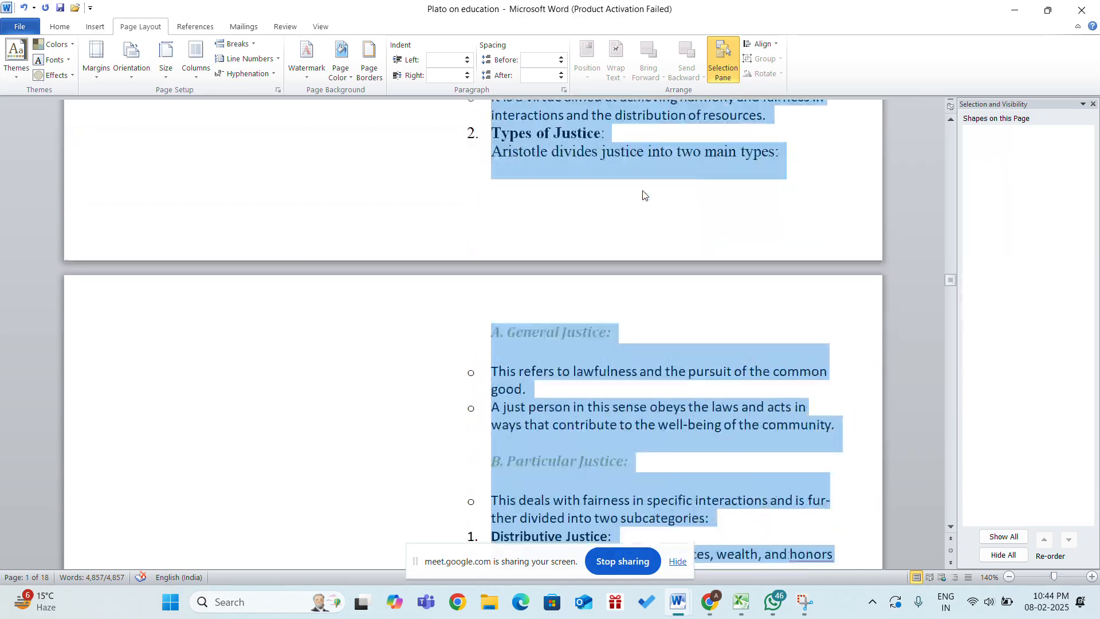
{"action": "scroll", "coordinate": [641, 190], "scroll_direction": "up", "scroll_amount": 20}
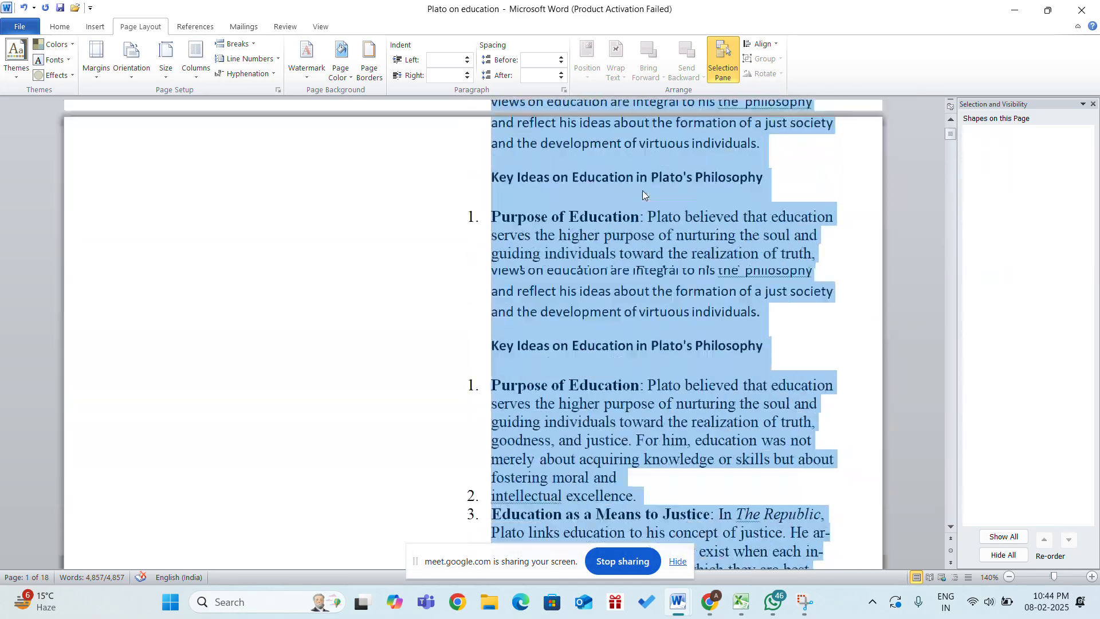
{"action": "key", "text": "ctrl+q"}
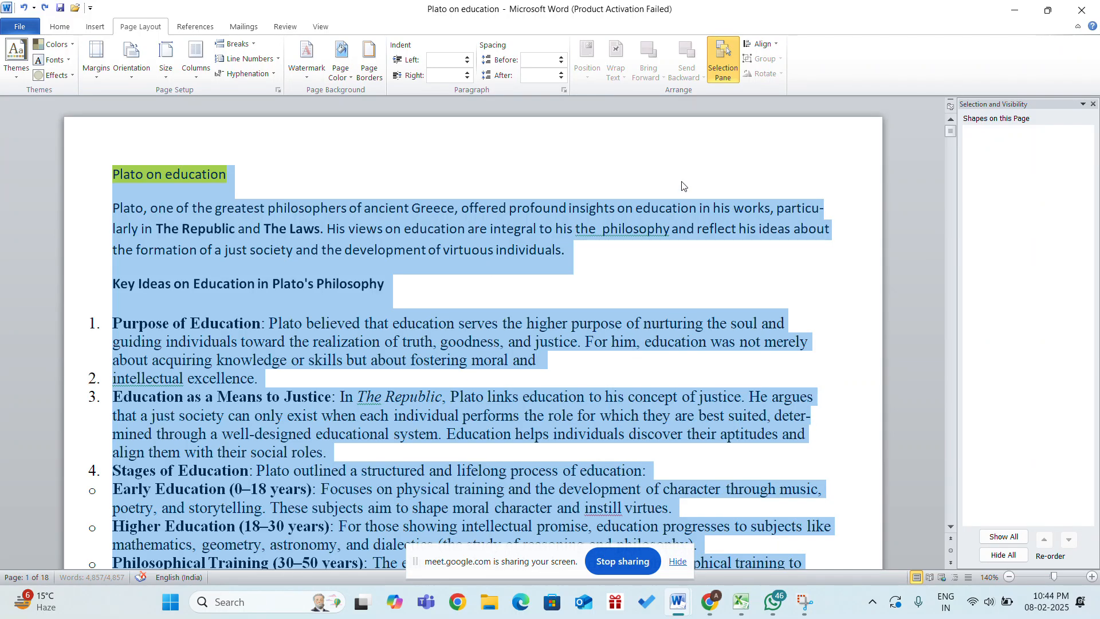
Try 6 pt spacing before the introductory paragraph under the title, and set it to Auto
{"action": "left_click", "coordinate": [567, 179]}
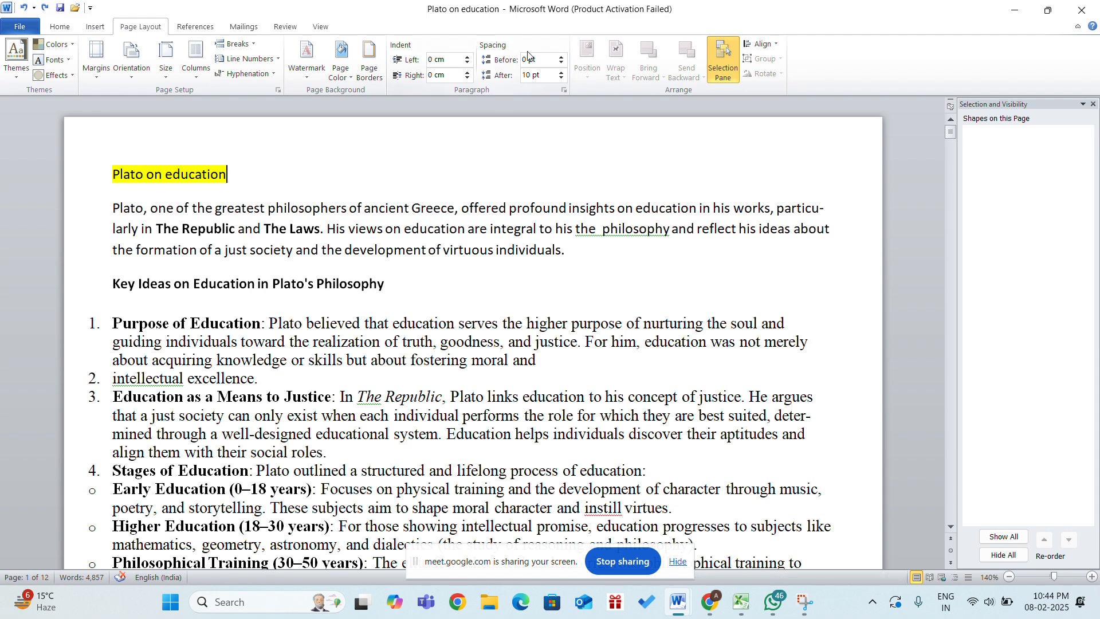
{"action": "left_click", "coordinate": [104, 214]}
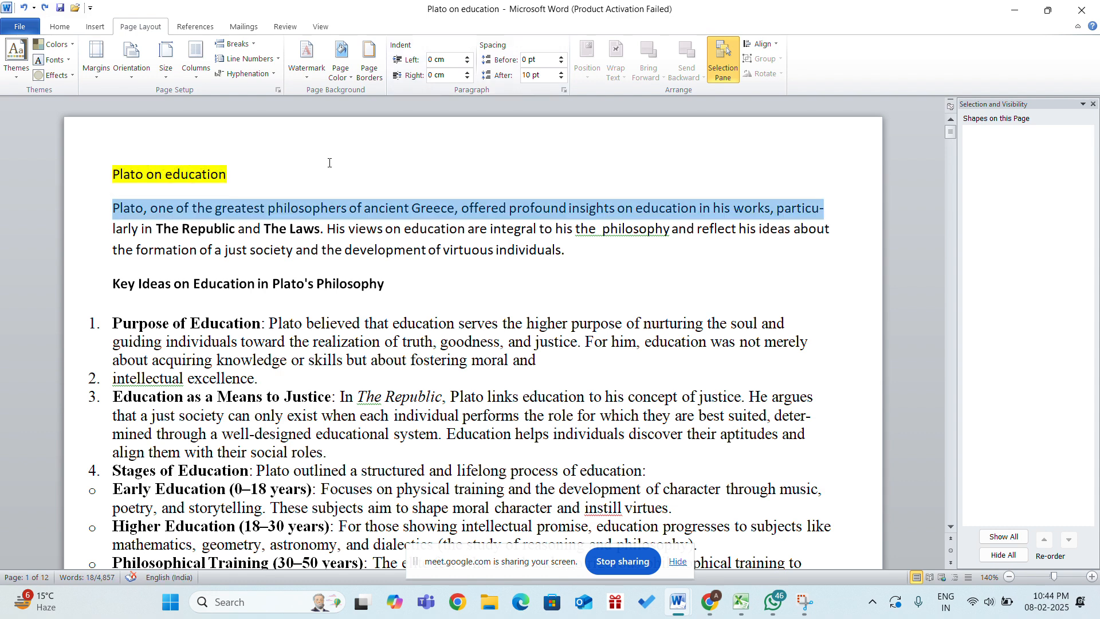
{"action": "key", "text": "Up"}
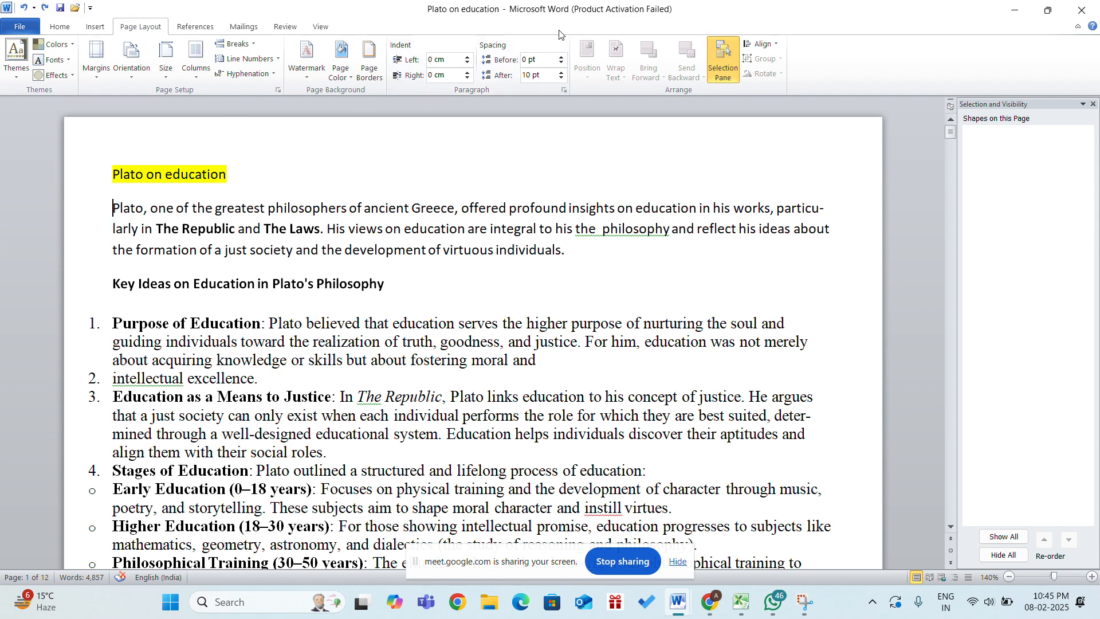
{"action": "left_click", "coordinate": [562, 65]}
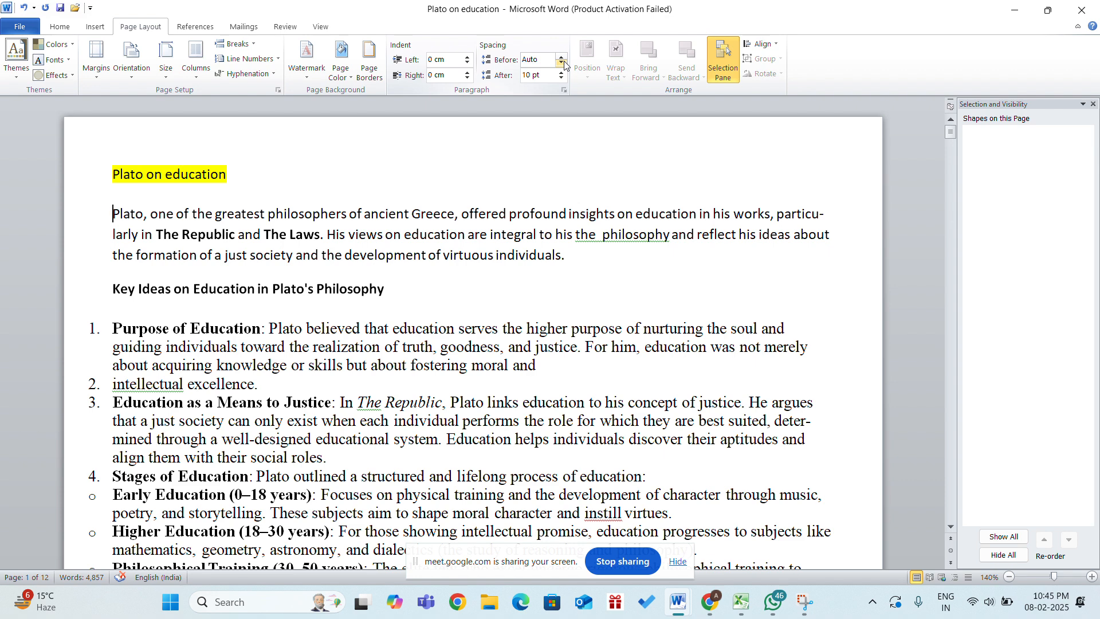
{"action": "left_click", "coordinate": [564, 62]}
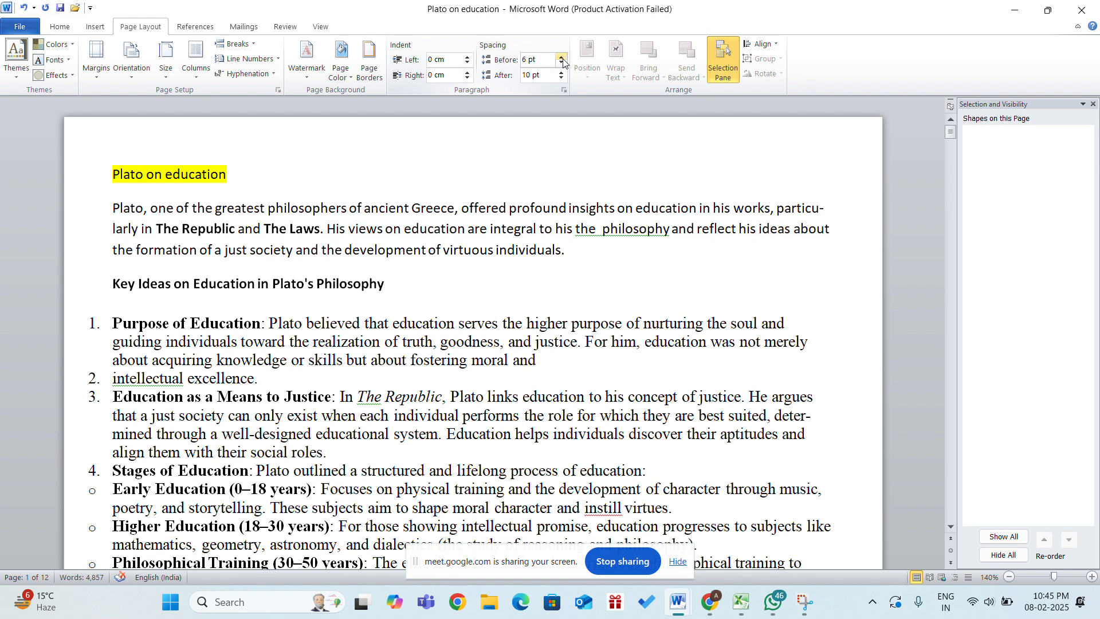
{"action": "left_click_drag", "start_coordinate": [563, 61], "coordinate": [563, 65]}
{"action": "left_click", "coordinate": [563, 64]}
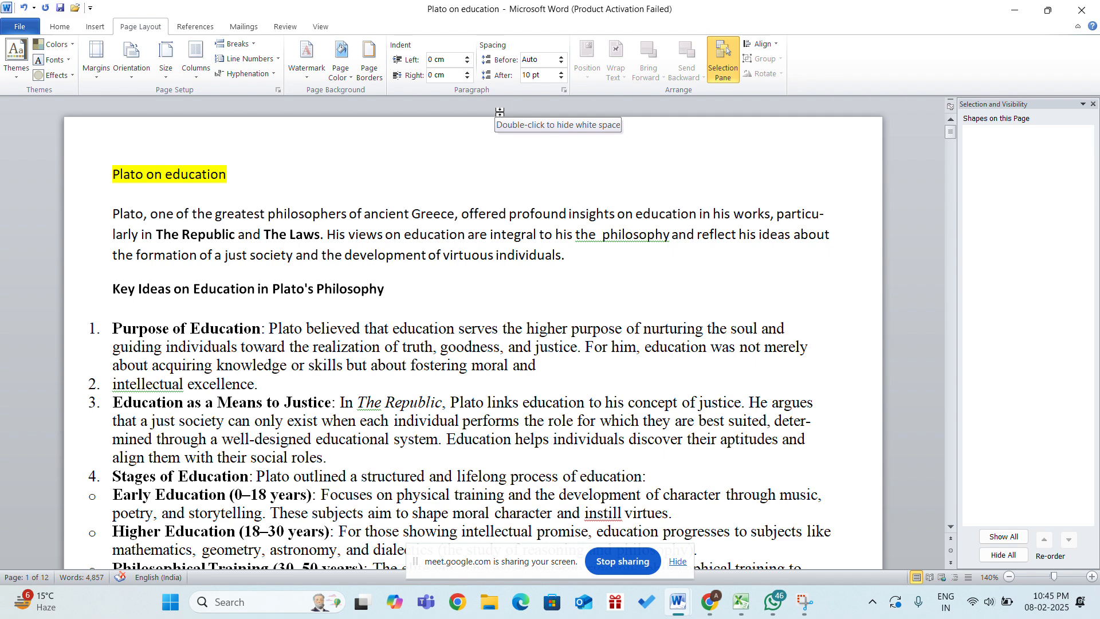
Try several spacing values after the introductory paragraph, including 12 pt, Auto, 0 pt and 60 pt
{"action": "left_click", "coordinate": [561, 72]}
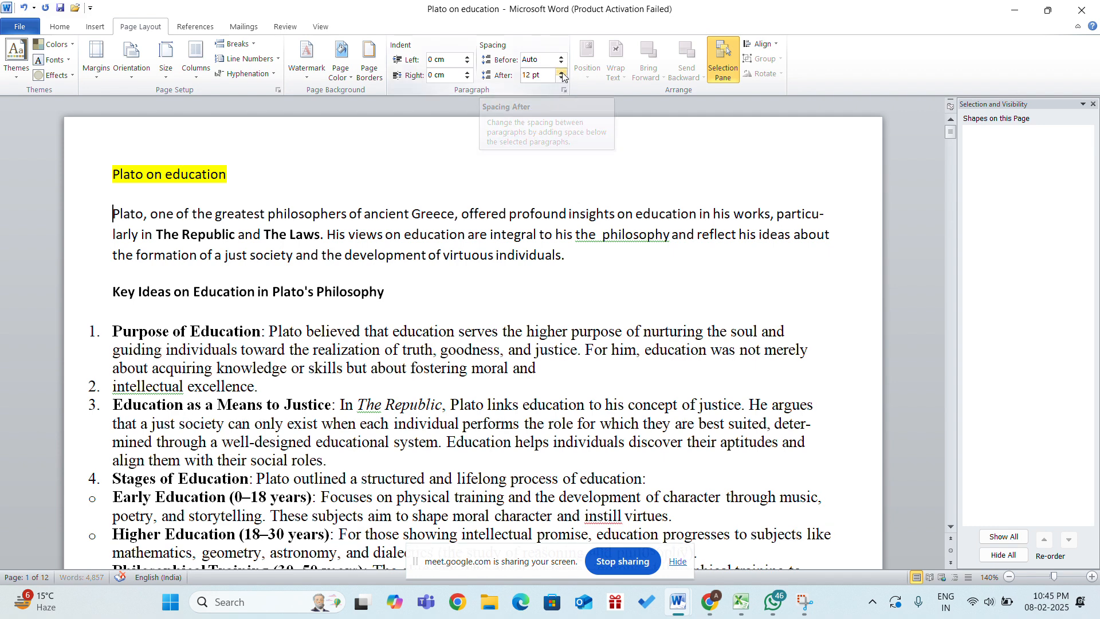
{"action": "left_click", "coordinate": [561, 82]}
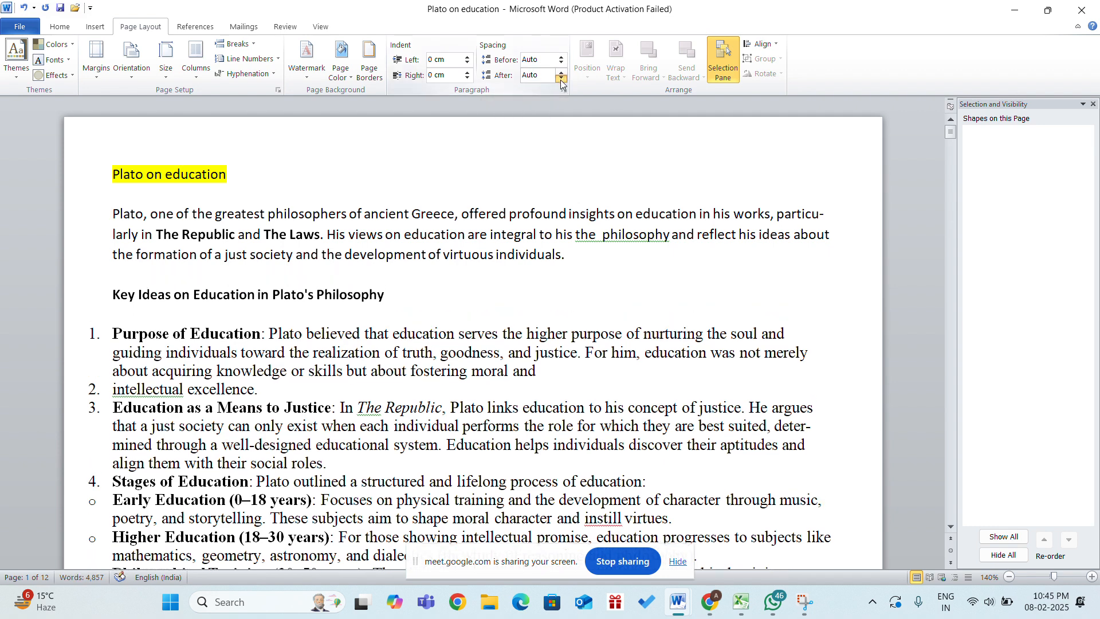
{"action": "left_click", "coordinate": [561, 72]}
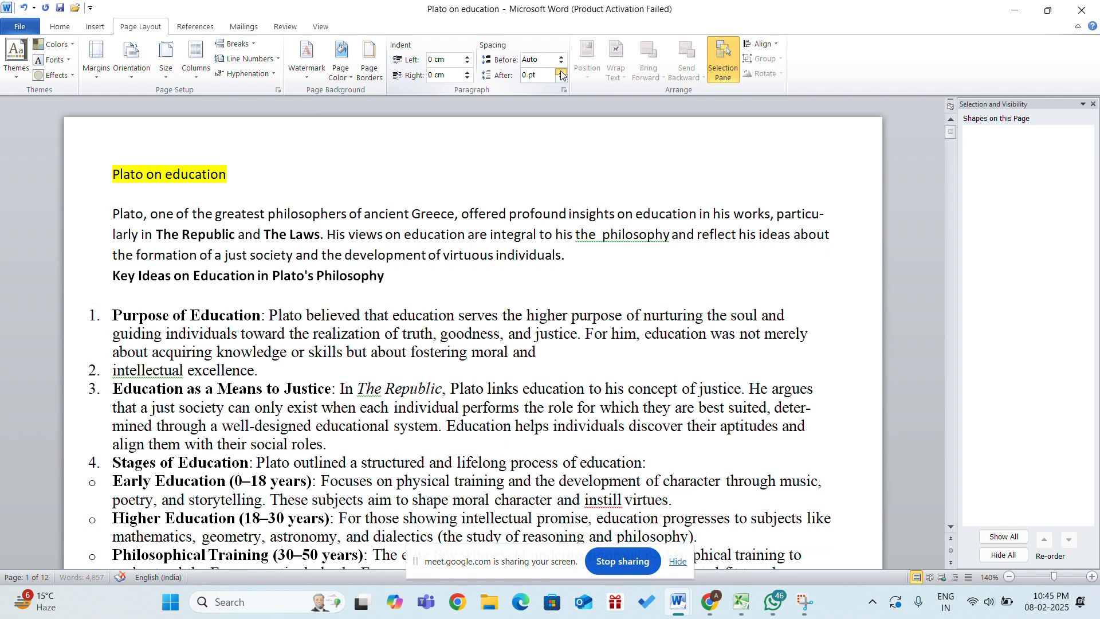
{"action": "left_click", "coordinate": [561, 71]}
{"action": "left_click", "coordinate": [561, 72]}
{"action": "left_click", "coordinate": [561, 71]}
{"action": "left_click", "coordinate": [561, 72]}
{"action": "left_click", "coordinate": [561, 71]}
{"action": "left_click", "coordinate": [561, 72]}
{"action": "left_click", "coordinate": [561, 72]}
{"action": "left_click", "coordinate": [561, 72]}
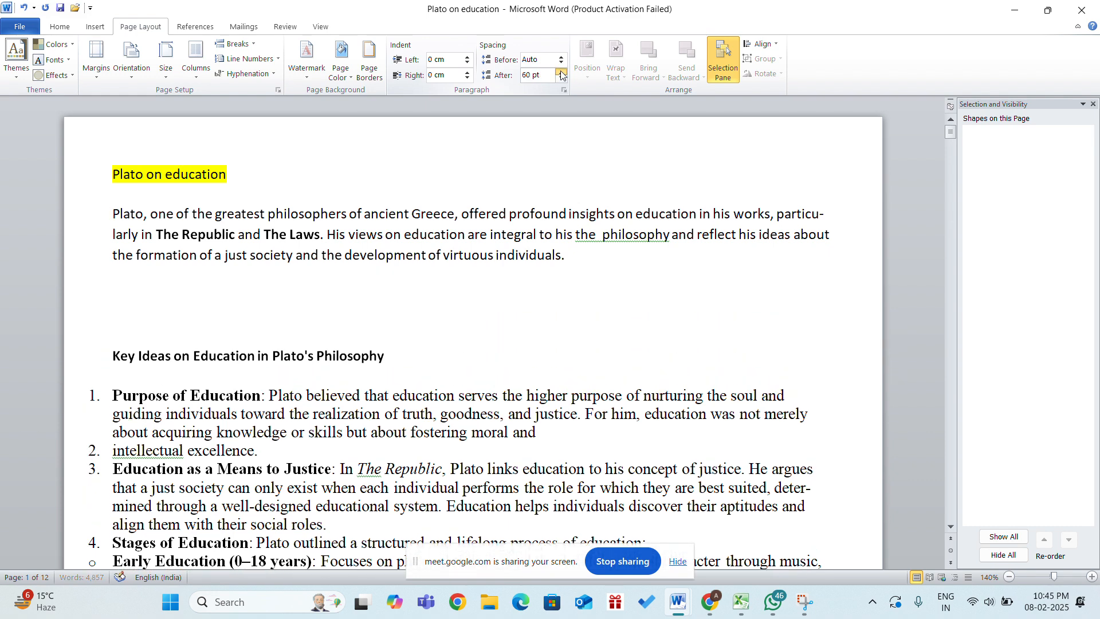
{"action": "left_click", "coordinate": [561, 72]}
Reduce the spacing after the introductory paragraph to 0 pt
{"action": "left_click", "coordinate": [561, 79]}
{"action": "left_click", "coordinate": [561, 80]}
{"action": "left_click", "coordinate": [561, 79]}
{"action": "left_click", "coordinate": [561, 80]}
{"action": "left_click", "coordinate": [561, 79]}
{"action": "left_click", "coordinate": [561, 80]}
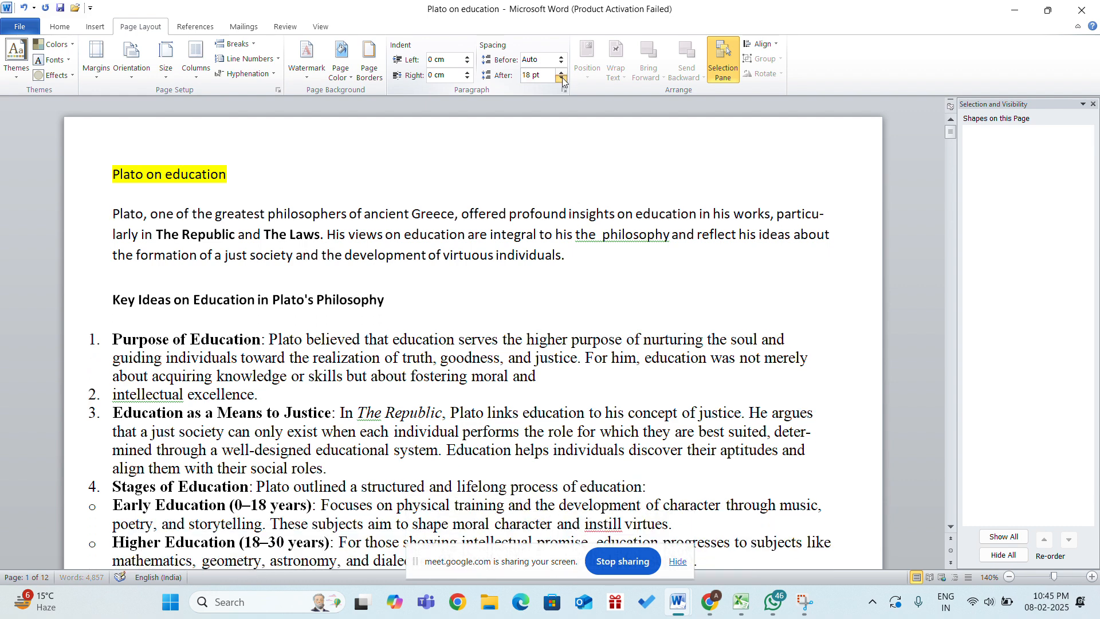
{"action": "left_click", "coordinate": [561, 80]}
{"action": "left_click", "coordinate": [562, 79]}
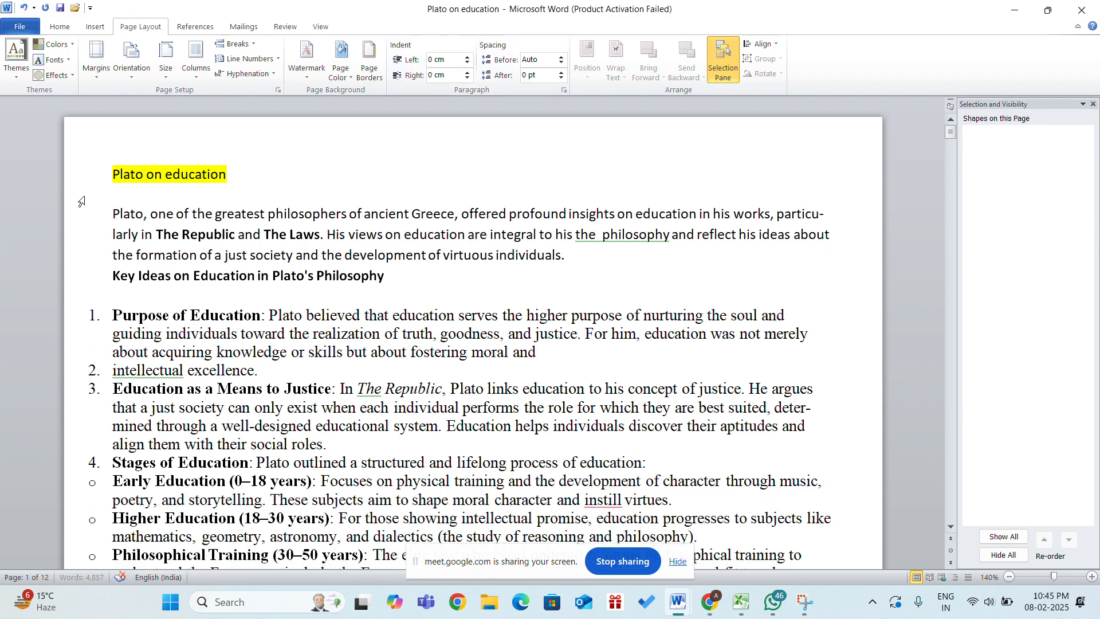
Try 30 pt spacing after the "Plato on education" title and lower it to Auto
{"action": "left_click", "coordinate": [110, 178]}
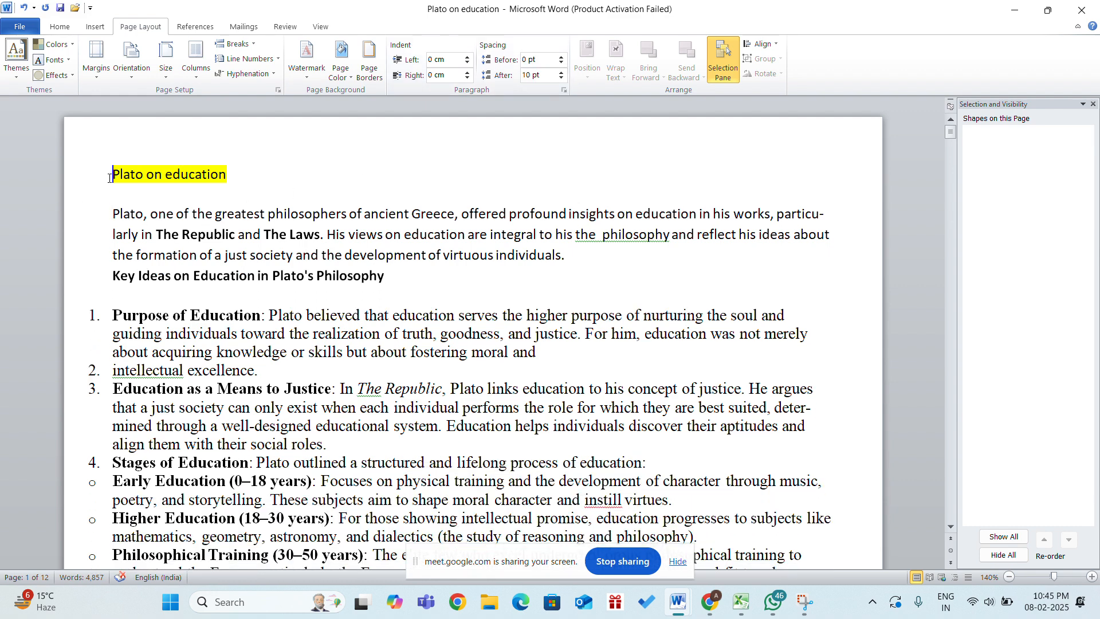
{"action": "left_click", "coordinate": [562, 73]}
{"action": "left_click", "coordinate": [561, 72]}
{"action": "left_click", "coordinate": [562, 73]}
{"action": "left_click", "coordinate": [561, 73]}
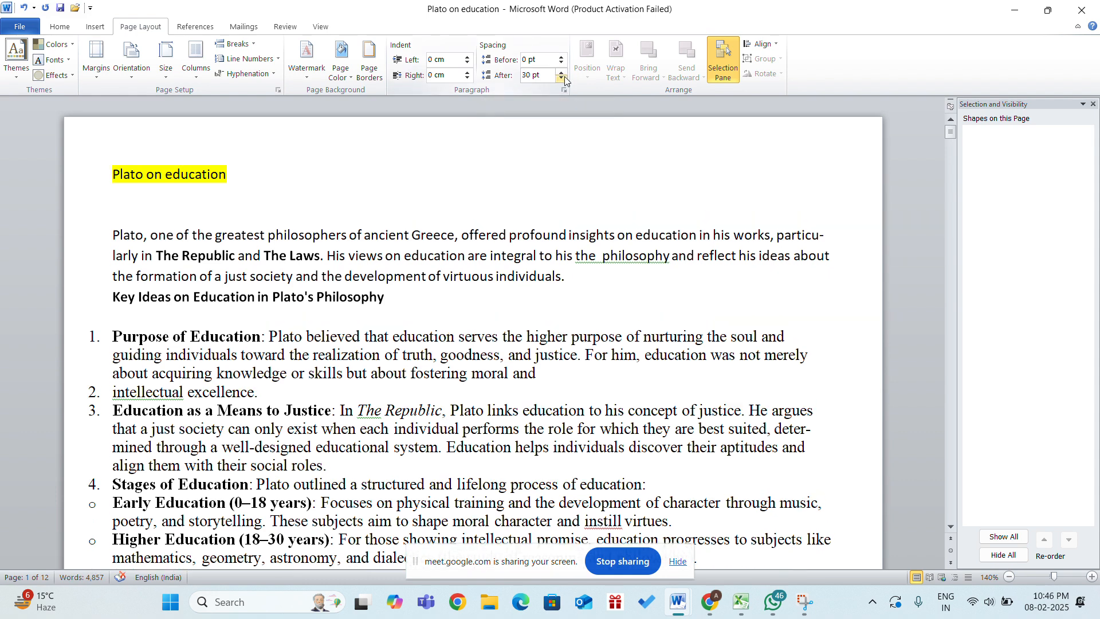
{"action": "left_click", "coordinate": [561, 79]}
{"action": "left_click", "coordinate": [561, 79]}
{"action": "left_click", "coordinate": [561, 79]}
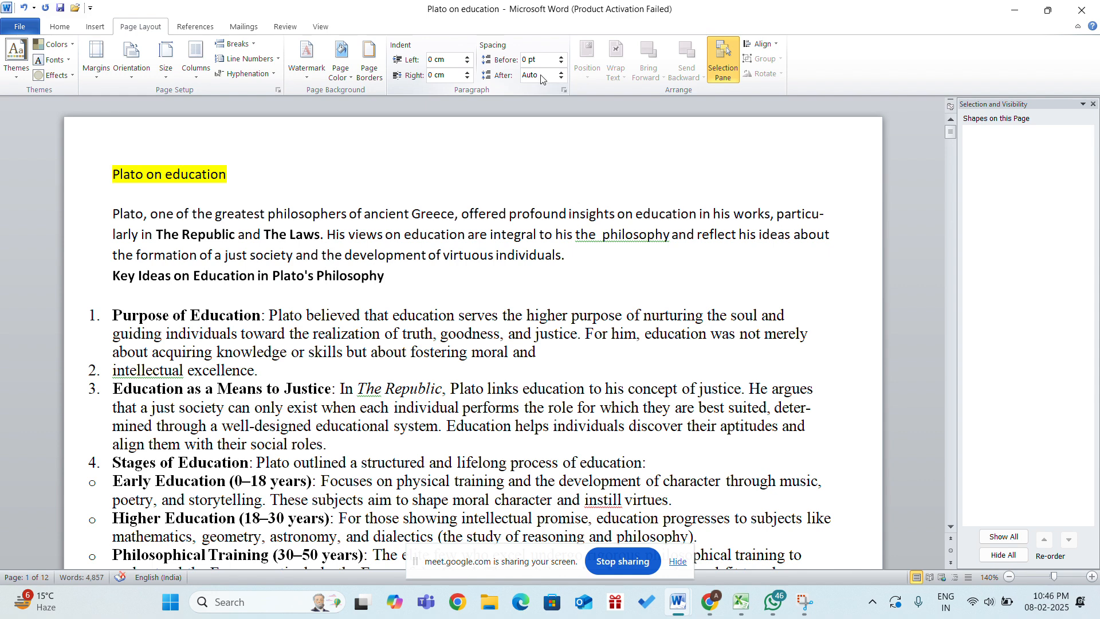
Set the spacing after the "Plato on education" title to 10 pt and increase it to 48 pt
{"action": "left_click", "coordinate": [537, 76]}
{"action": "type", "text": "10"}
{"action": "key", "text": "Return"}
{"action": "left_click", "coordinate": [561, 79]}
{"action": "left_click", "coordinate": [560, 73]}
{"action": "left_click", "coordinate": [560, 72]}
{"action": "left_click", "coordinate": [560, 73]}
{"action": "left_click", "coordinate": [560, 73]}
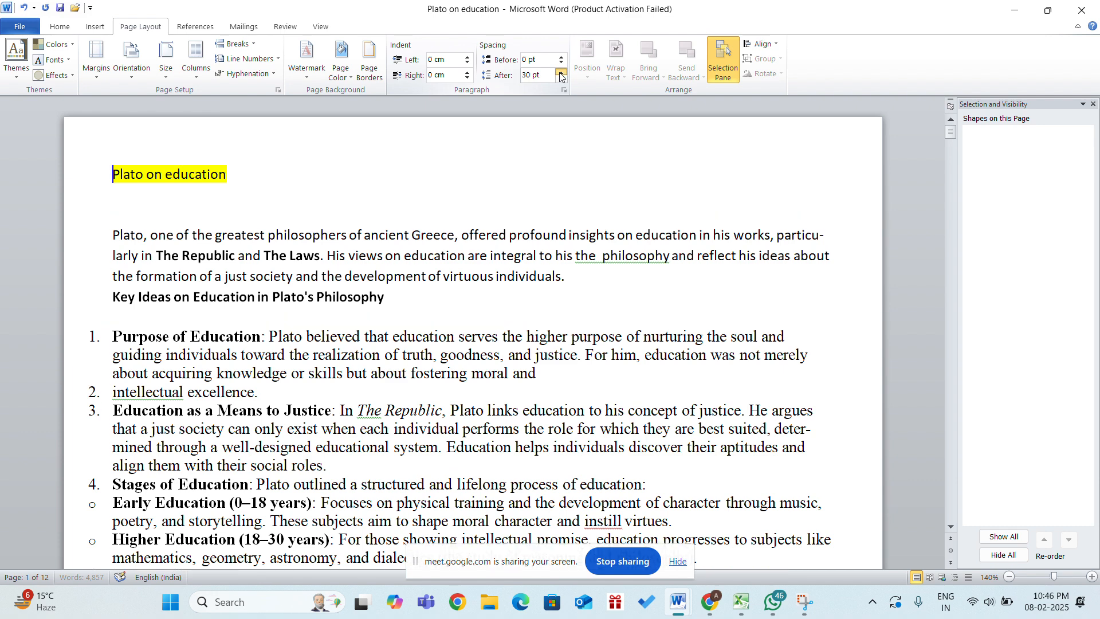
{"action": "left_click", "coordinate": [560, 74]}
{"action": "left_click", "coordinate": [560, 73]}
{"action": "left_click", "coordinate": [560, 74]}
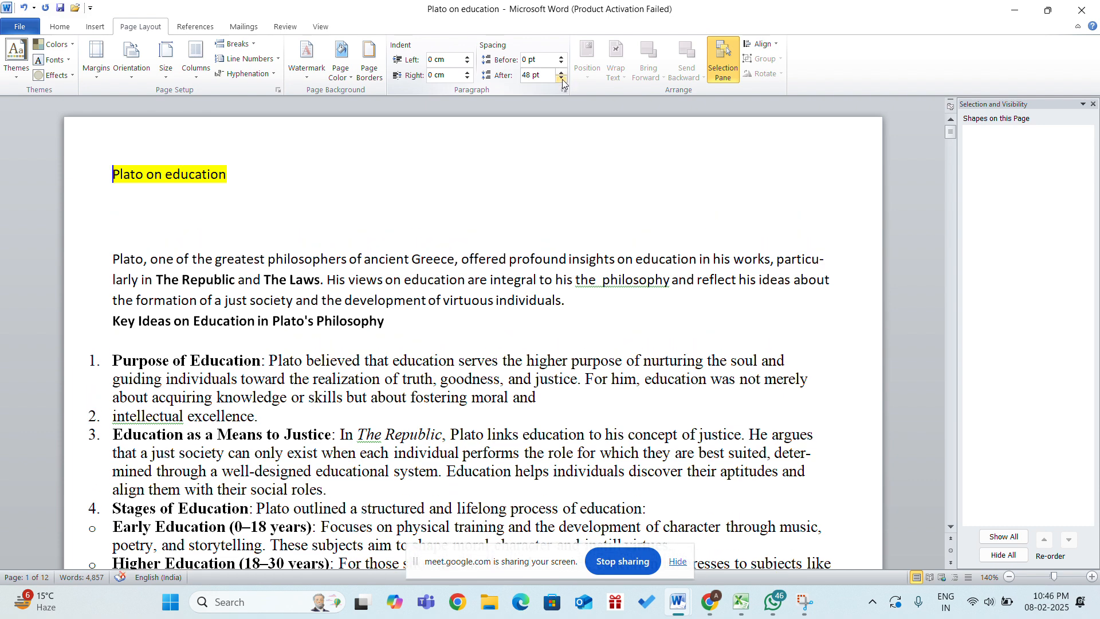
Lower the spacing after the "Plato on education" title to Auto
{"action": "left_click", "coordinate": [561, 79]}
{"action": "left_click", "coordinate": [561, 79]}
{"action": "left_click", "coordinate": [560, 79]}
{"action": "left_click", "coordinate": [561, 79]}
{"action": "left_click", "coordinate": [560, 79]}
{"action": "left_click", "coordinate": [560, 79]}
{"action": "left_click", "coordinate": [561, 79]}
{"action": "left_click", "coordinate": [561, 79]}
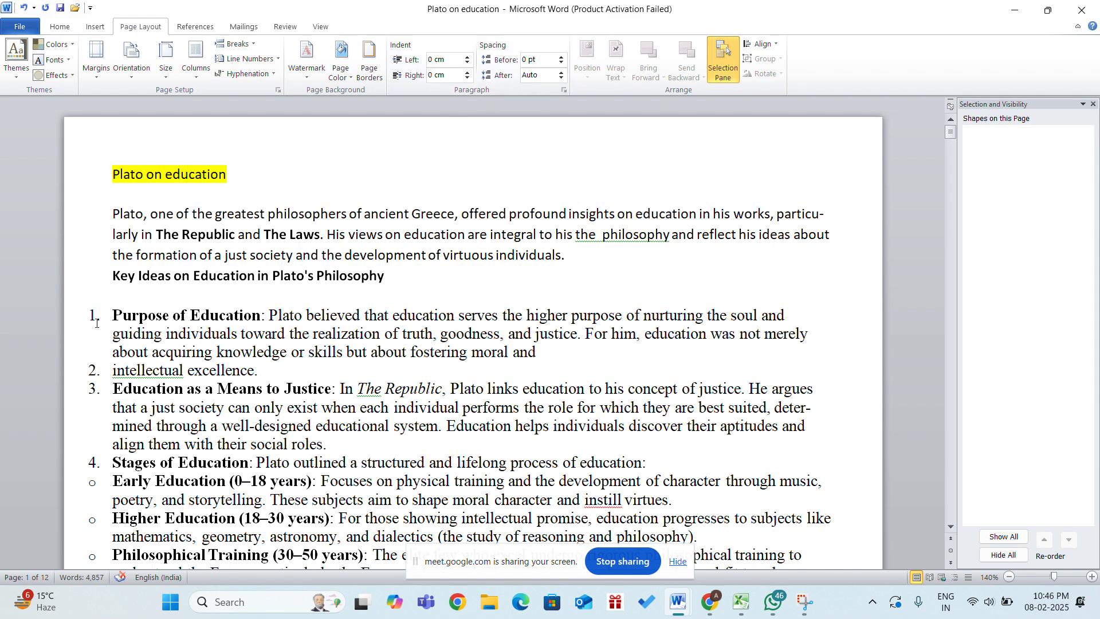
Increase the spacing after the "Purpose of Education" item and lower it to 12 pt
{"action": "left_click", "coordinate": [96, 322]}
{"action": "left_click", "coordinate": [88, 317]}
{"action": "left_click", "coordinate": [561, 71]}
{"action": "left_click", "coordinate": [562, 72]}
{"action": "left_click", "coordinate": [561, 72]}
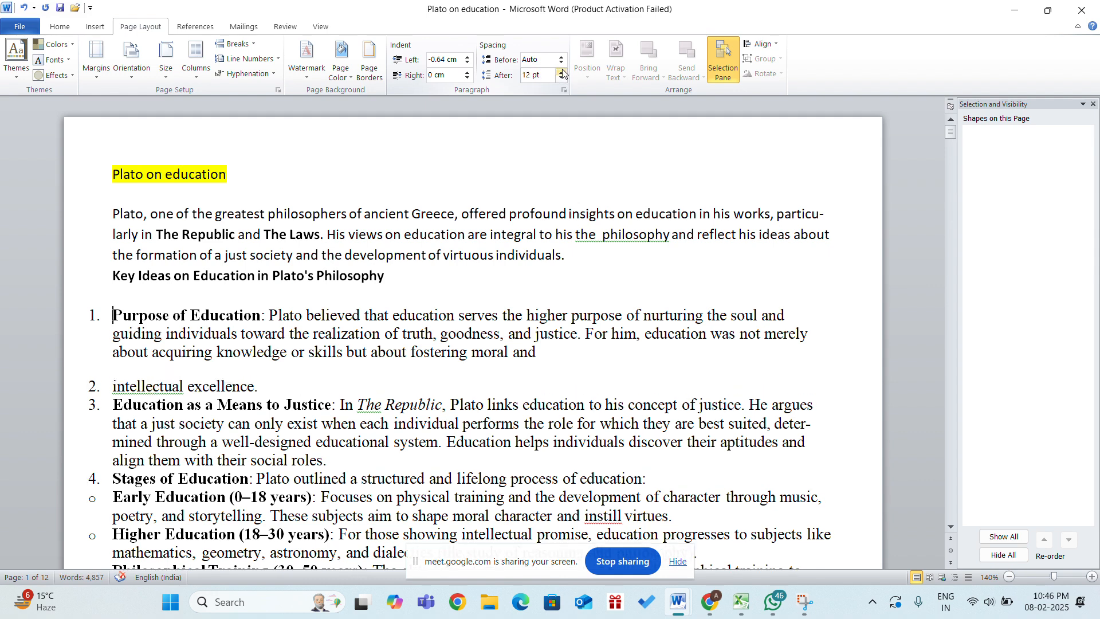
{"action": "left_click", "coordinate": [562, 72]}
{"action": "left_click", "coordinate": [562, 79]}
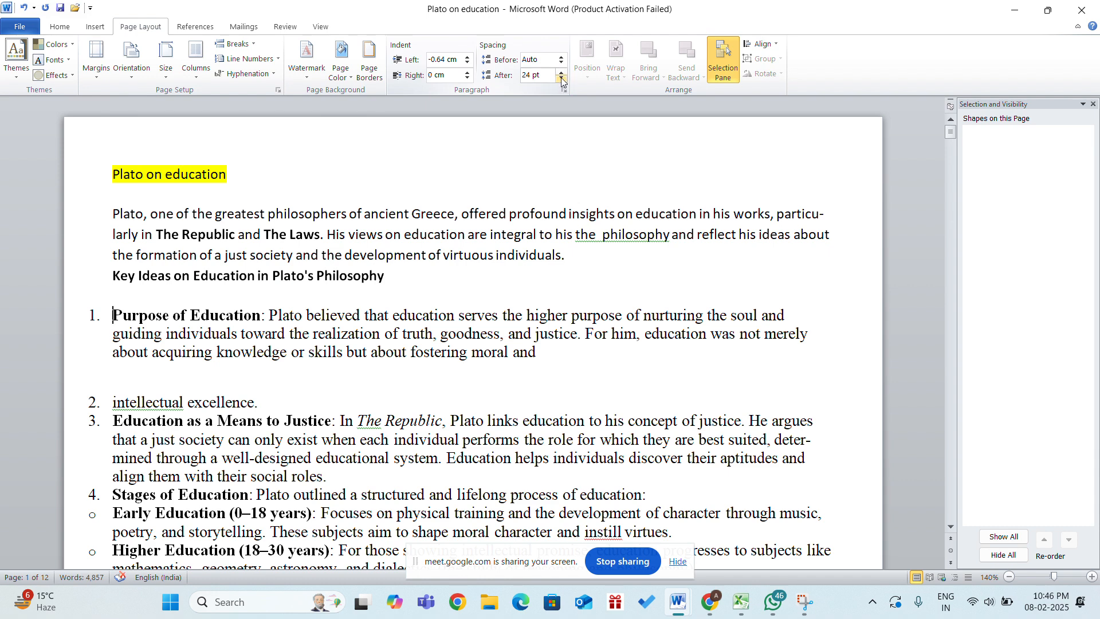
{"action": "left_click", "coordinate": [561, 78]}
{"action": "left_click", "coordinate": [562, 78]}
Raise the spacing after the "Purpose of Education" item to 66 pt
{"action": "left_click", "coordinate": [561, 73]}
{"action": "left_click", "coordinate": [561, 74]}
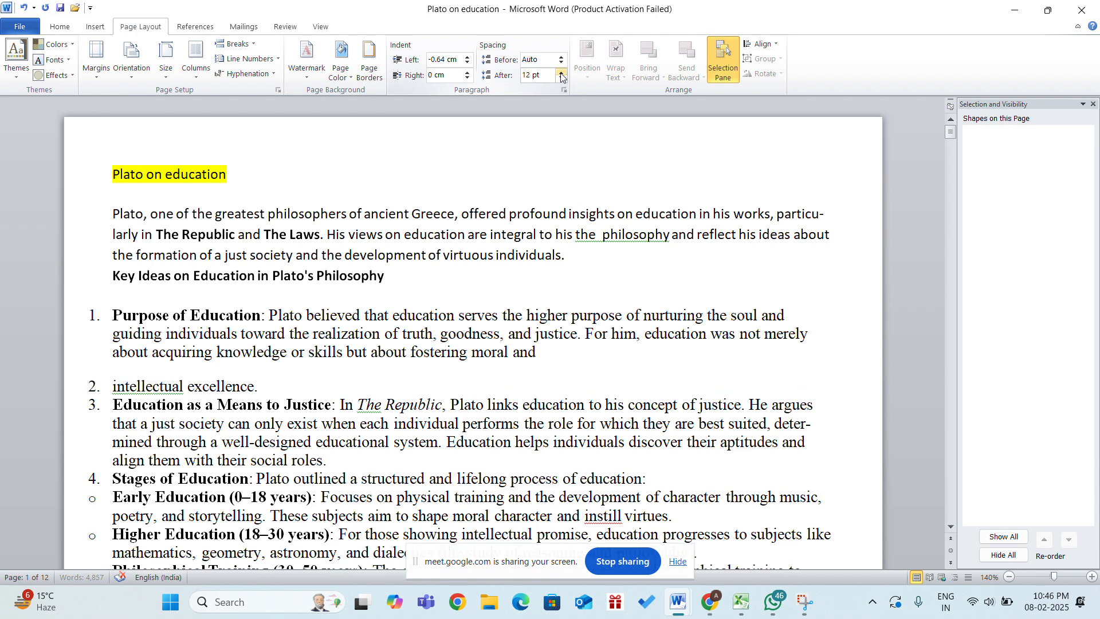
{"action": "left_click", "coordinate": [560, 74]}
{"action": "left_click", "coordinate": [561, 74]}
{"action": "left_click", "coordinate": [560, 73]}
{"action": "left_click", "coordinate": [561, 73]}
{"action": "left_click", "coordinate": [561, 74]}
{"action": "left_click", "coordinate": [561, 74]}
{"action": "left_click", "coordinate": [561, 73]}
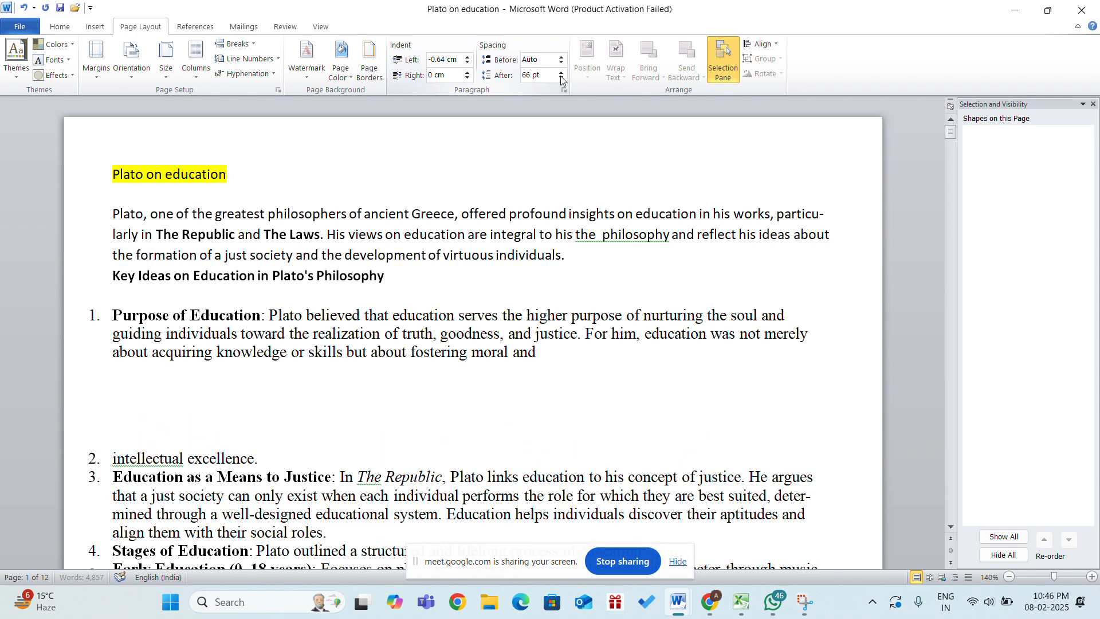
Lower the spacing after the "Purpose of Education" item to 0 pt
{"action": "left_click", "coordinate": [562, 79]}
{"action": "left_click", "coordinate": [562, 79]}
{"action": "left_click", "coordinate": [561, 79]}
{"action": "left_click", "coordinate": [561, 79]}
{"action": "left_click", "coordinate": [562, 79]}
{"action": "left_click", "coordinate": [562, 79]}
{"action": "left_click", "coordinate": [561, 79]}
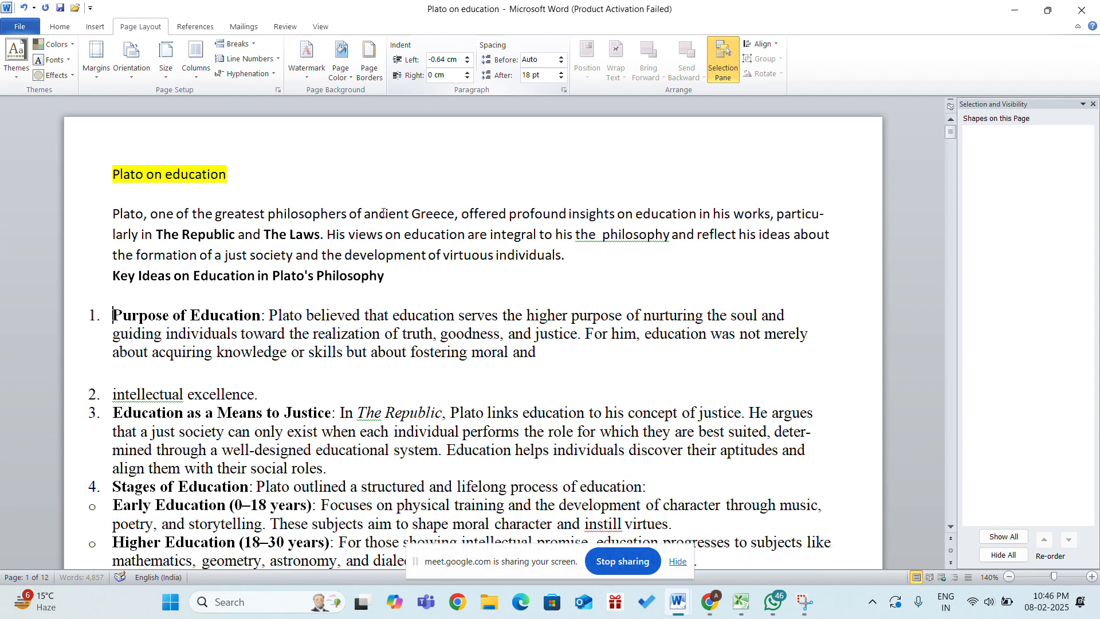
{"action": "left_click", "coordinate": [562, 79]}
{"action": "left_click", "coordinate": [561, 79]}
{"action": "left_click", "coordinate": [561, 79]}
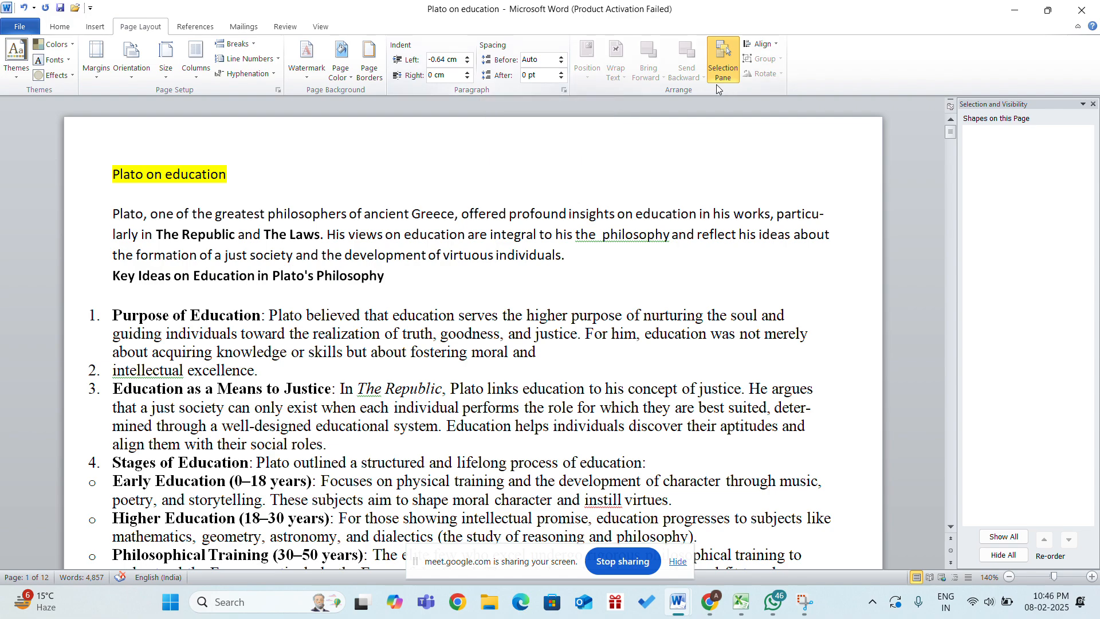
Place the insertion point at the end of the "Plato on education" title
{"action": "scroll", "coordinate": [608, 201], "scroll_direction": "down", "scroll_amount": 10}
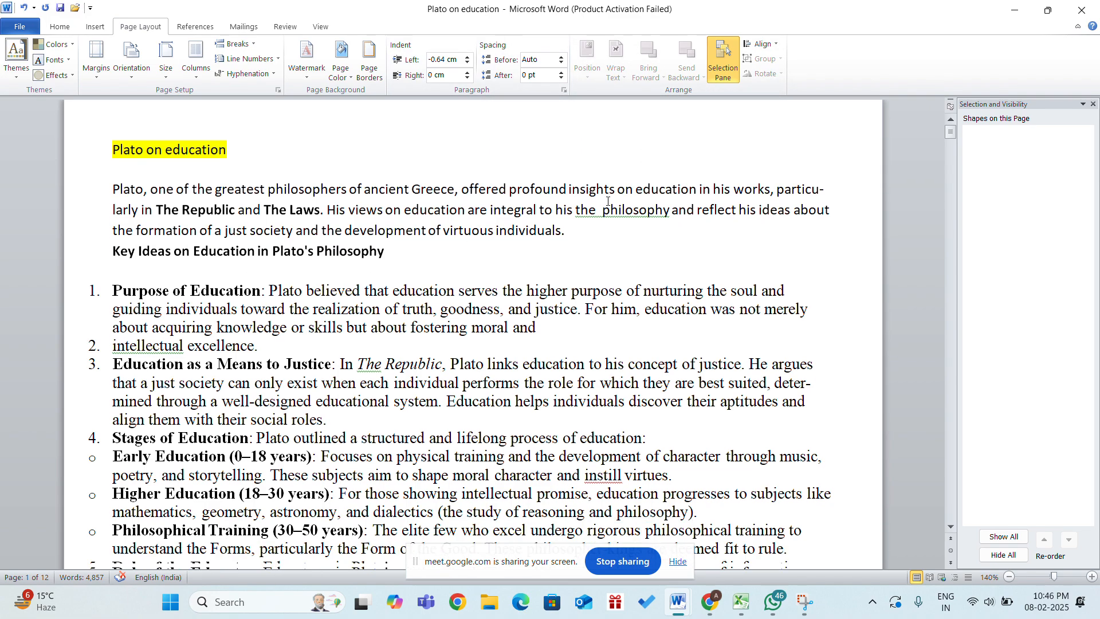
{"action": "scroll", "coordinate": [608, 201], "scroll_direction": "up", "scroll_amount": 10}
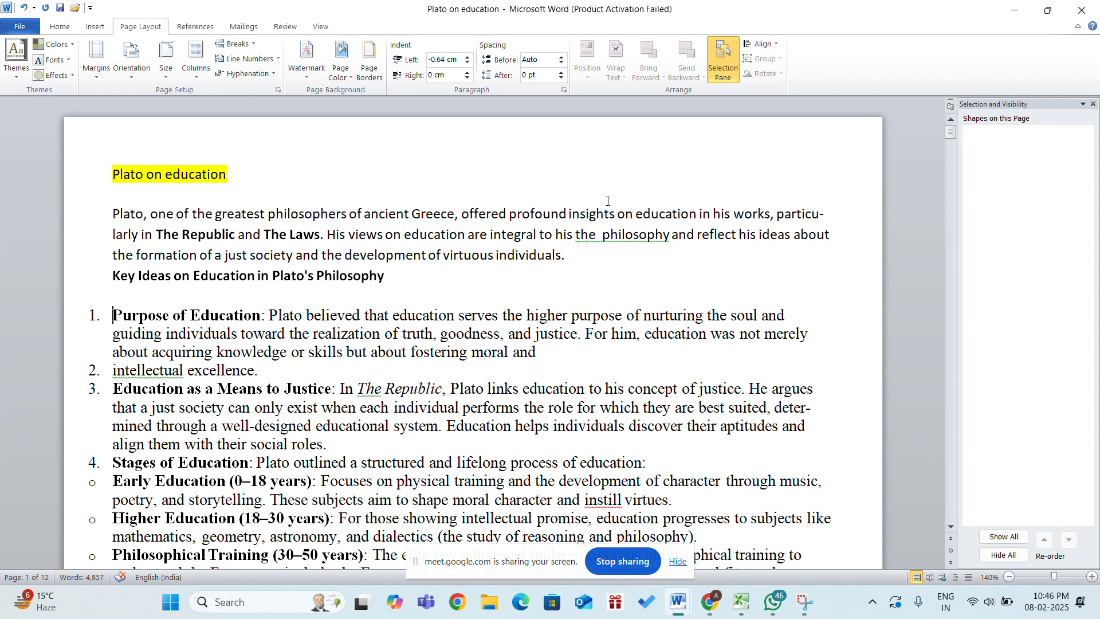
{"action": "left_click", "coordinate": [607, 201]}
{"action": "left_click", "coordinate": [948, 197]}
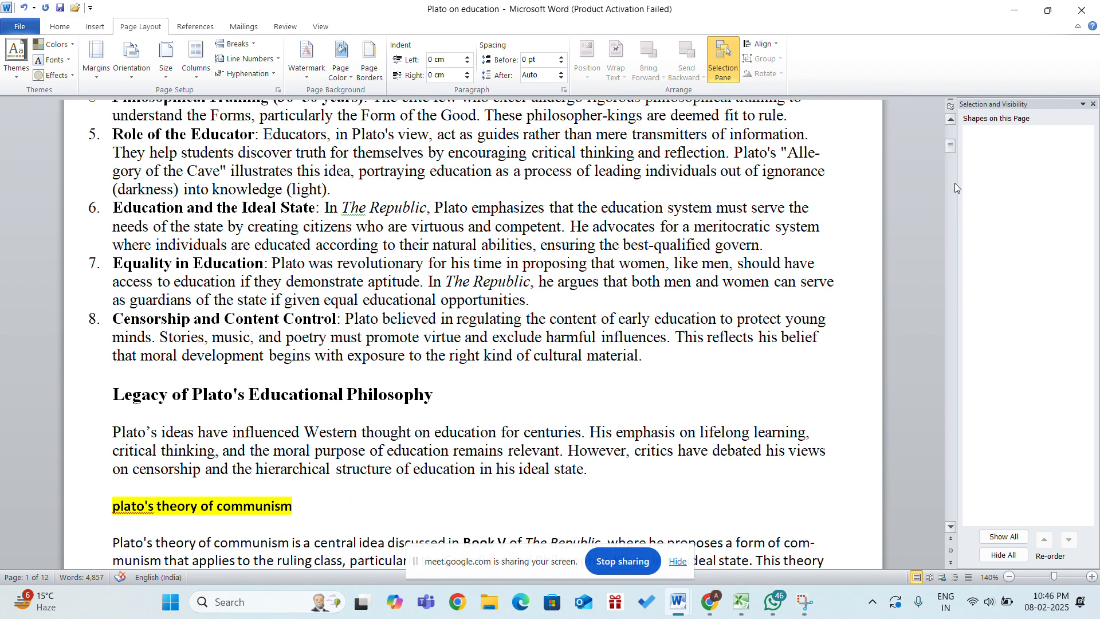
{"action": "left_click", "coordinate": [951, 135]}
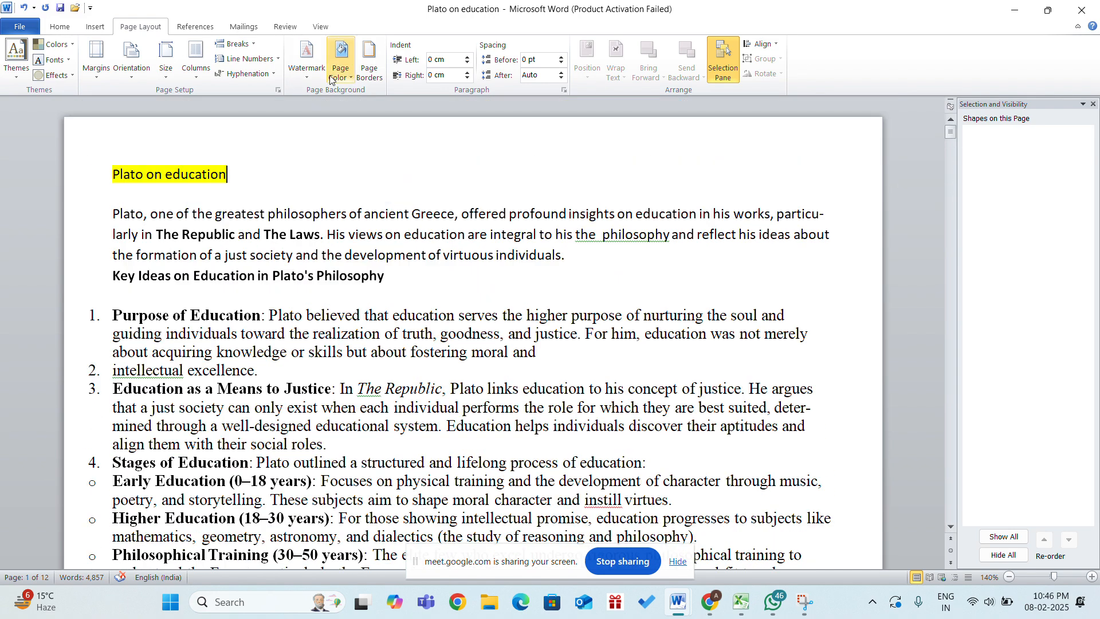
{"action": "left_click", "coordinate": [100, 31]}
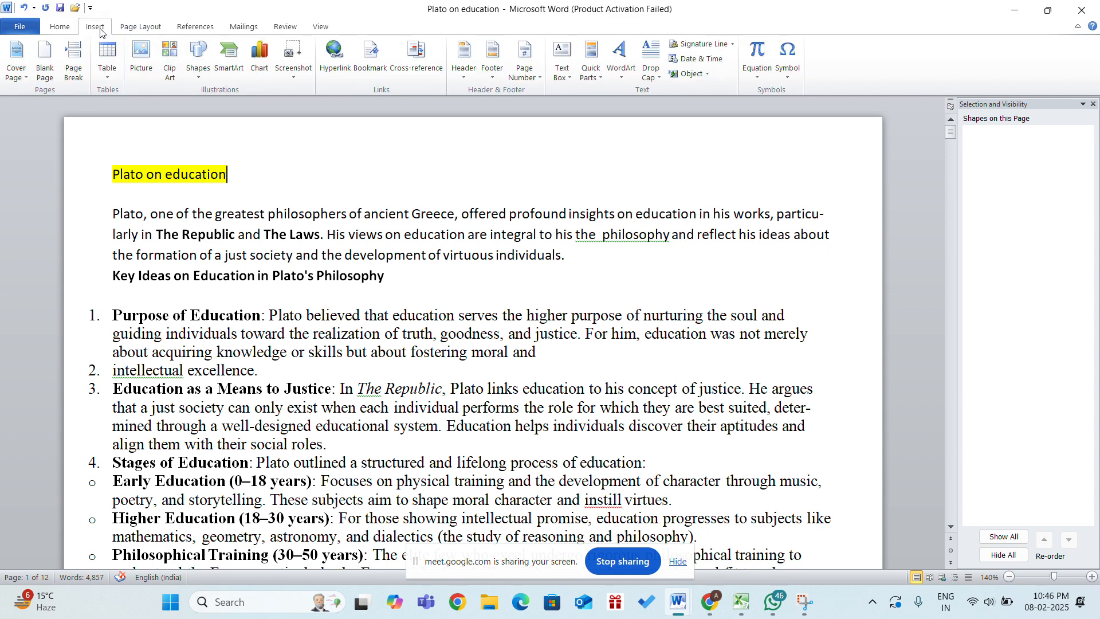
{"action": "left_click", "coordinate": [147, 63]}
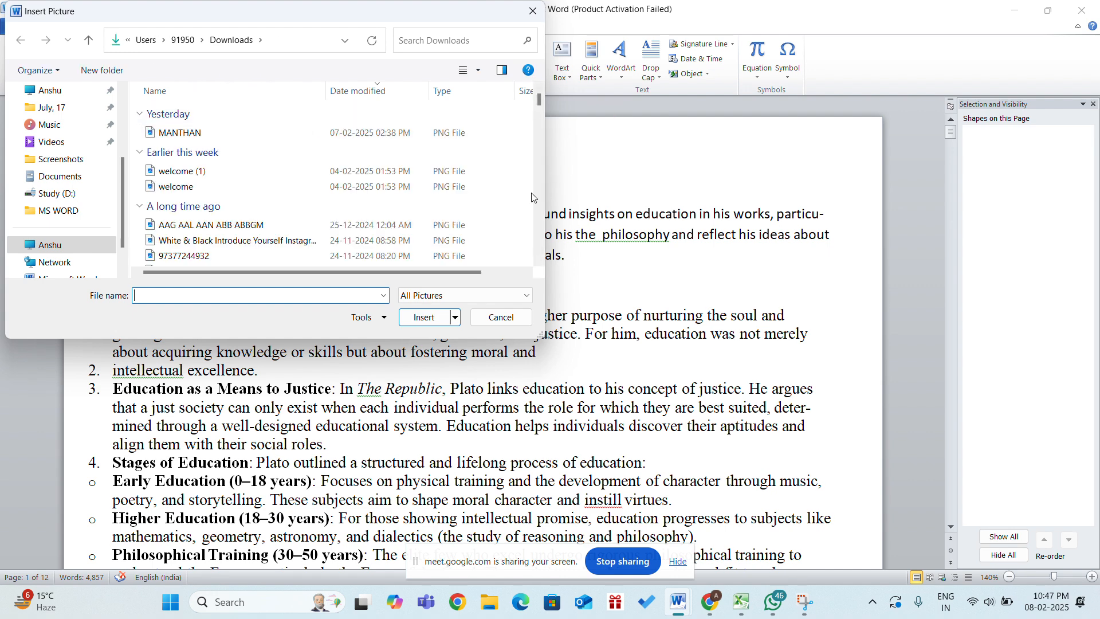
{"action": "left_click", "coordinate": [508, 319]}
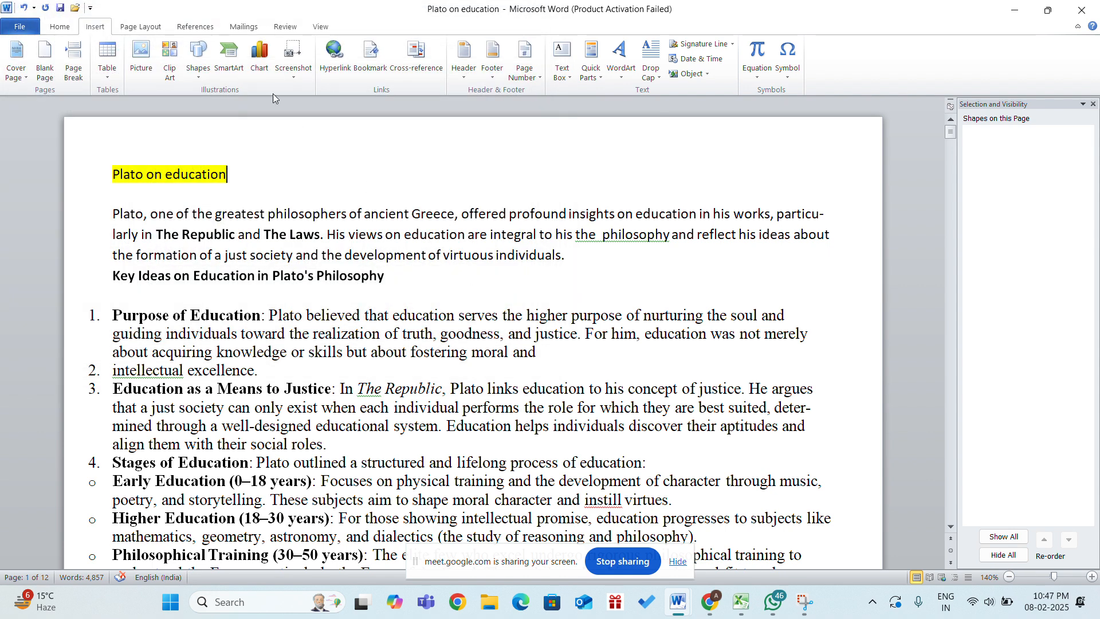
Insert the "dog" clip art of a girl holding a cat beside a vet after the title
{"action": "left_click", "coordinate": [173, 58]}
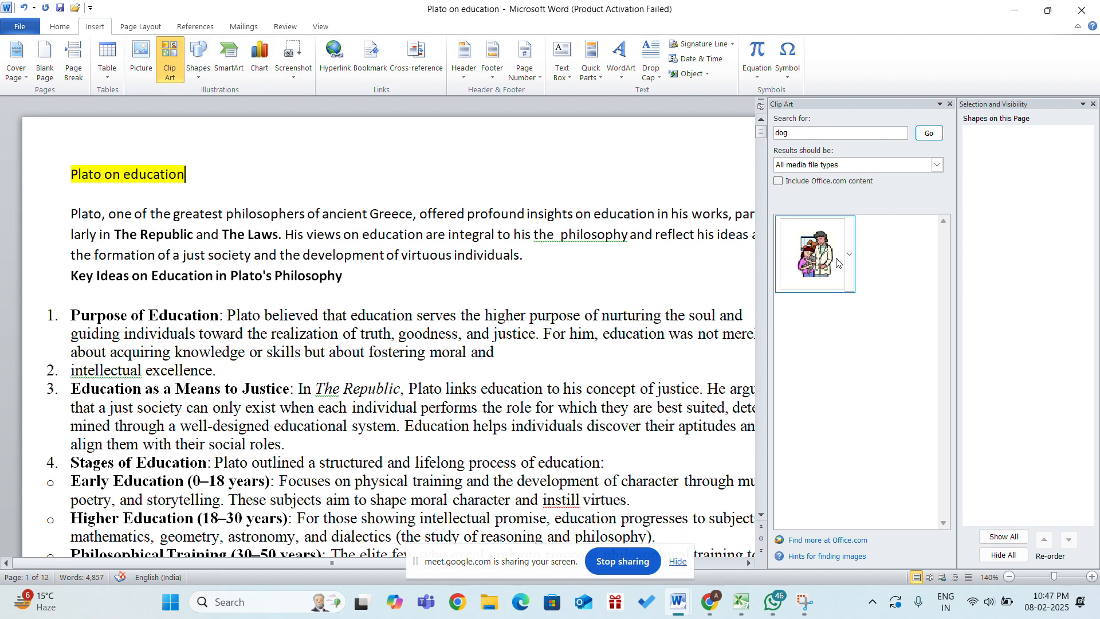
{"action": "left_click", "coordinate": [836, 263]}
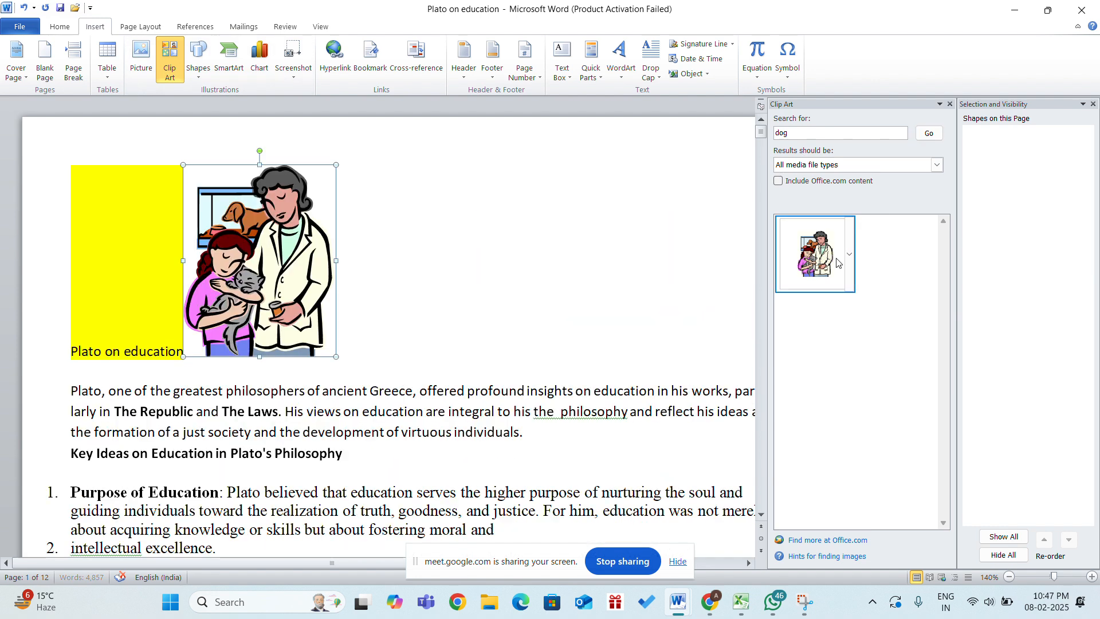
{"action": "left_click", "coordinate": [440, 315]}
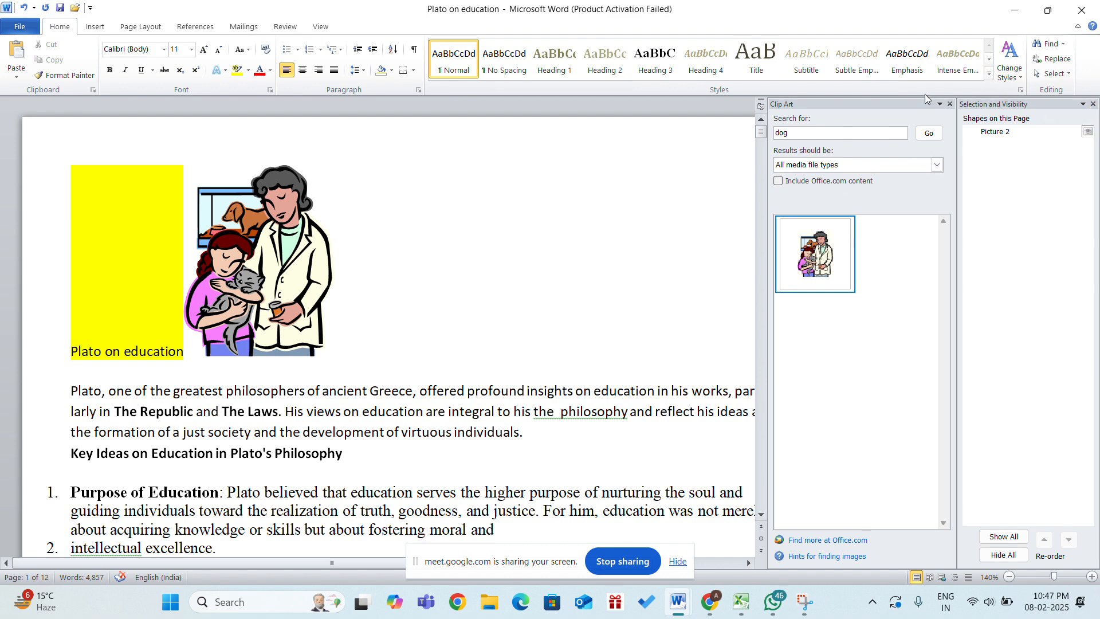
Position the clip art picture in the top left of the page with square text wrapping
{"action": "left_click", "coordinate": [151, 25]}
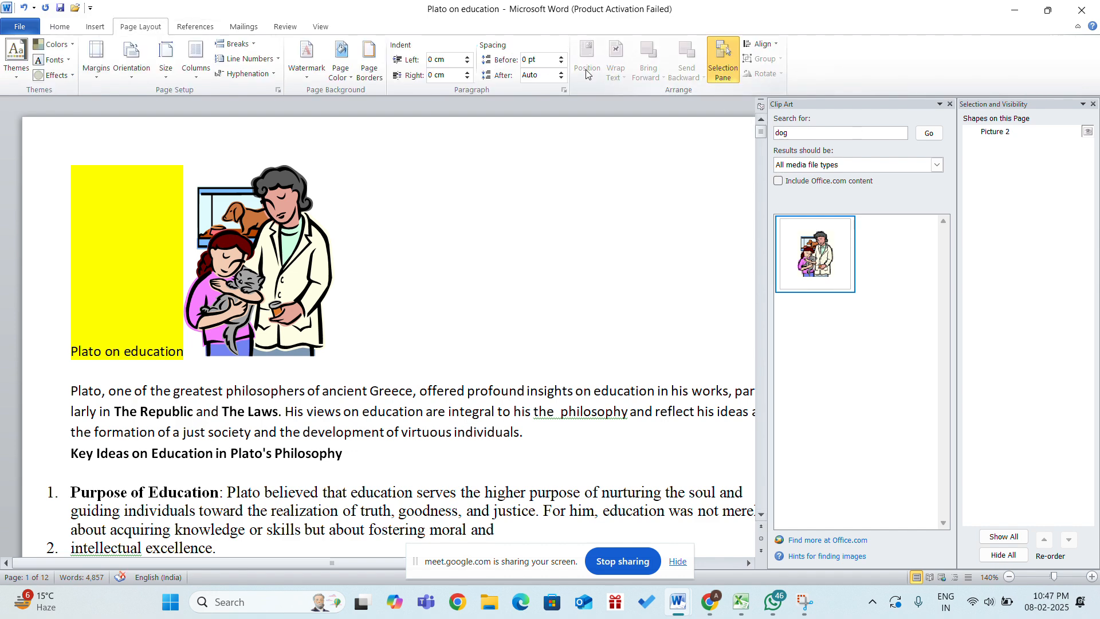
{"action": "left_click", "coordinate": [274, 247]}
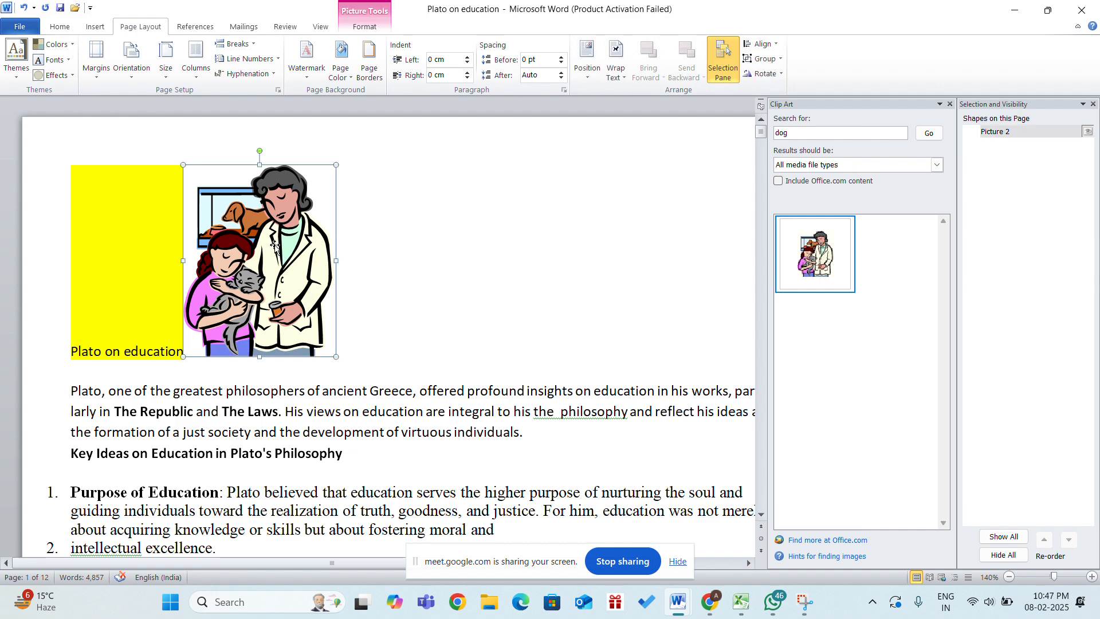
{"action": "left_click", "coordinate": [587, 63]}
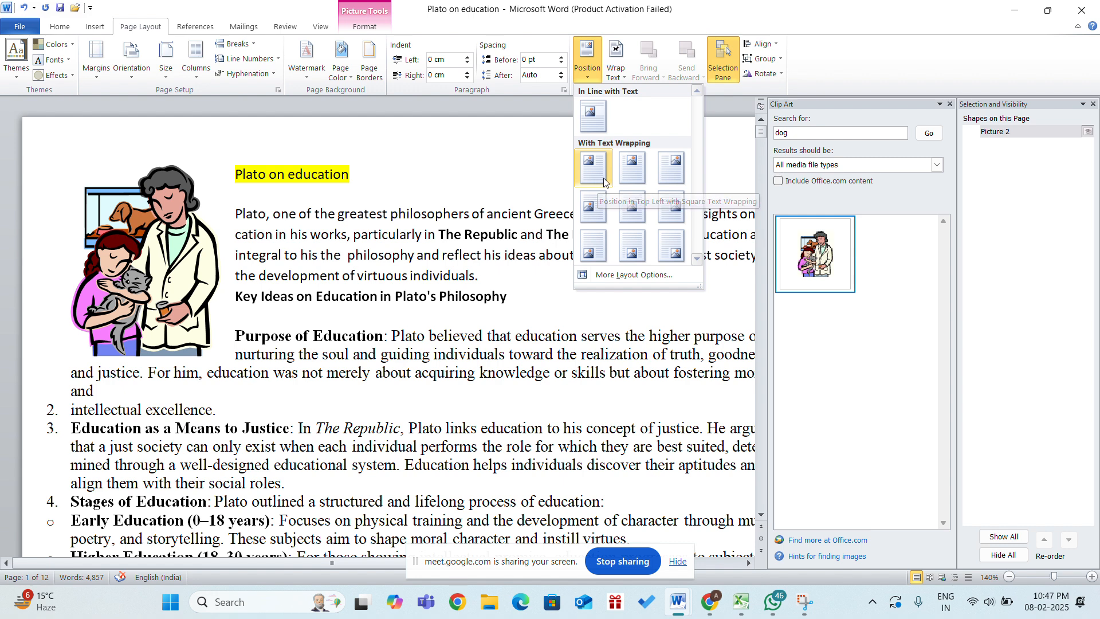
{"action": "left_click", "coordinate": [598, 181]}
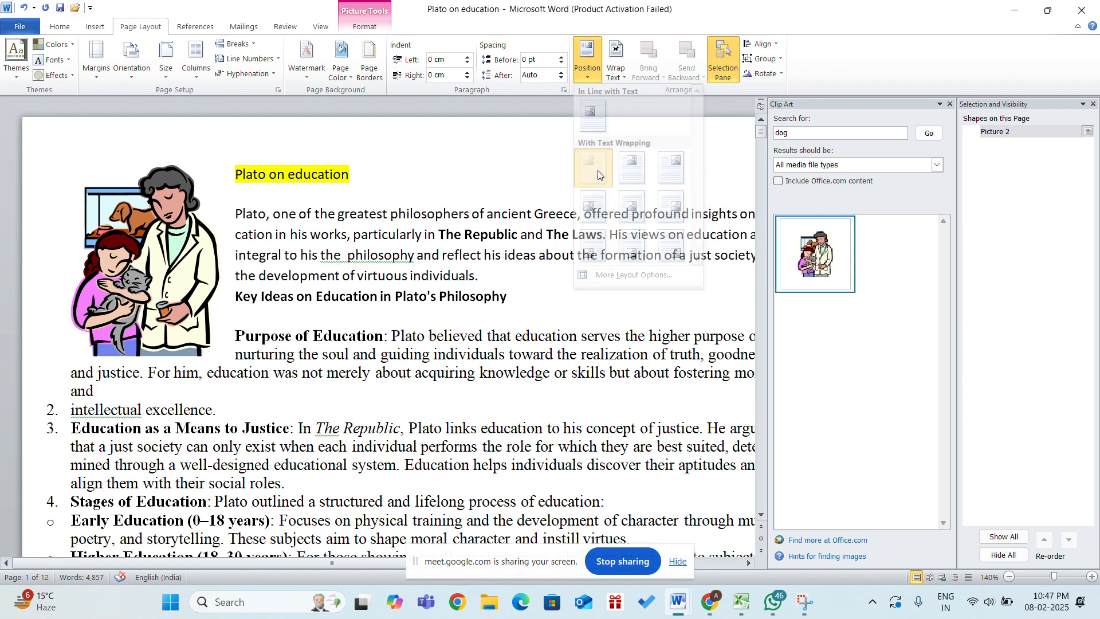
Reposition the picture in the middle left of the page with square text wrapping
{"action": "left_click", "coordinate": [590, 74]}
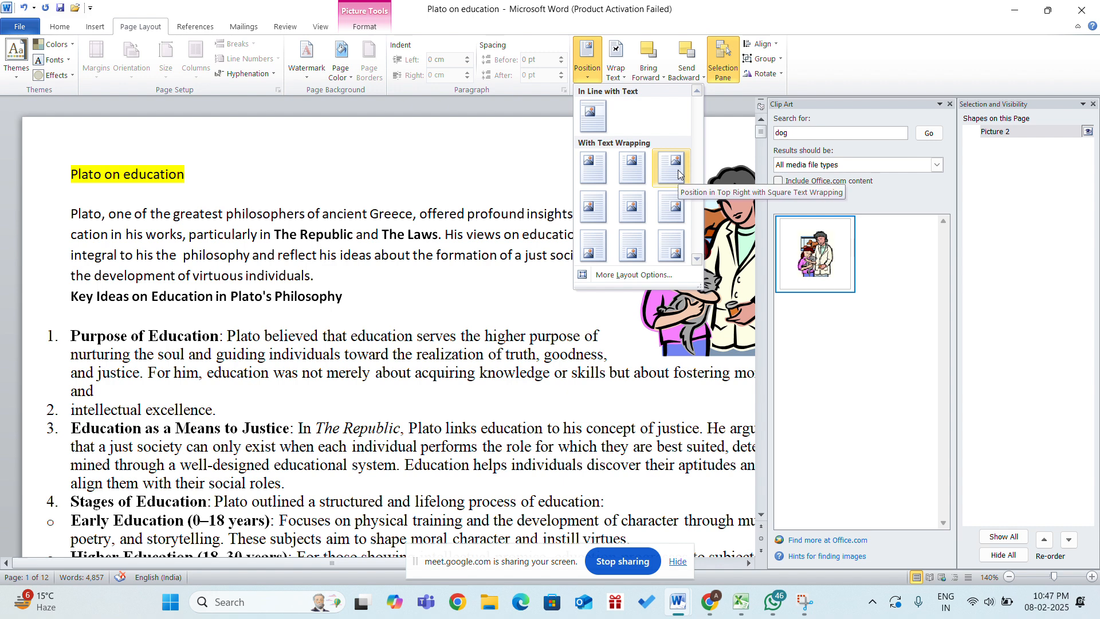
{"action": "left_click", "coordinate": [593, 209]}
{"action": "scroll", "coordinate": [448, 393], "scroll_direction": "down", "scroll_amount": 6}
{"action": "scroll", "coordinate": [448, 392], "scroll_direction": "down", "scroll_amount": 1}
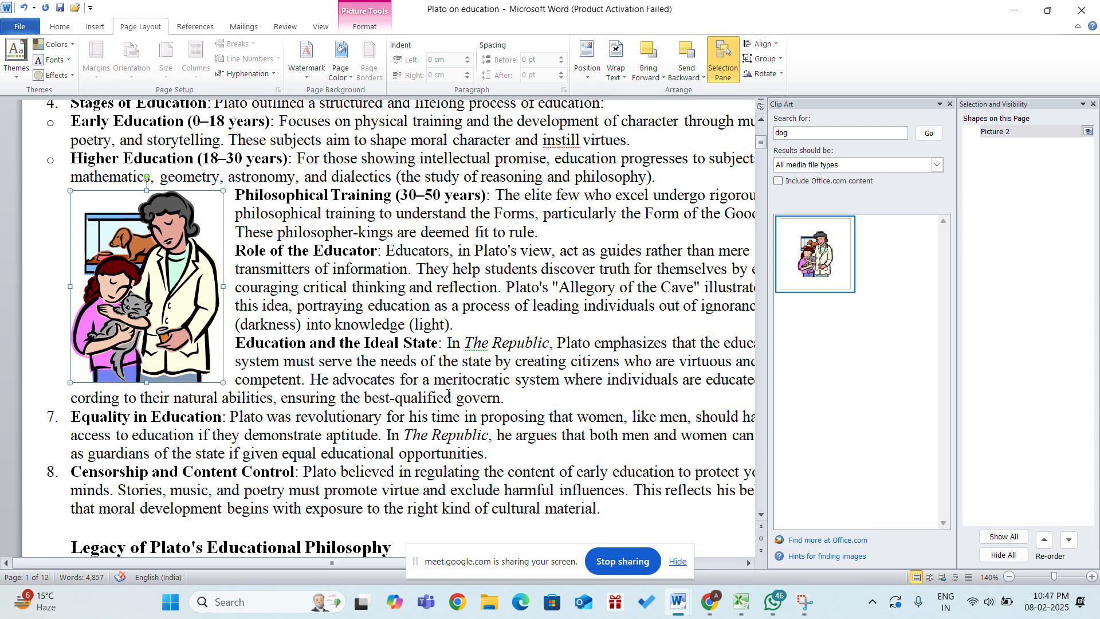
Examine the picture's horizontal and vertical position settings in the Layout options
{"action": "left_click", "coordinate": [586, 64]}
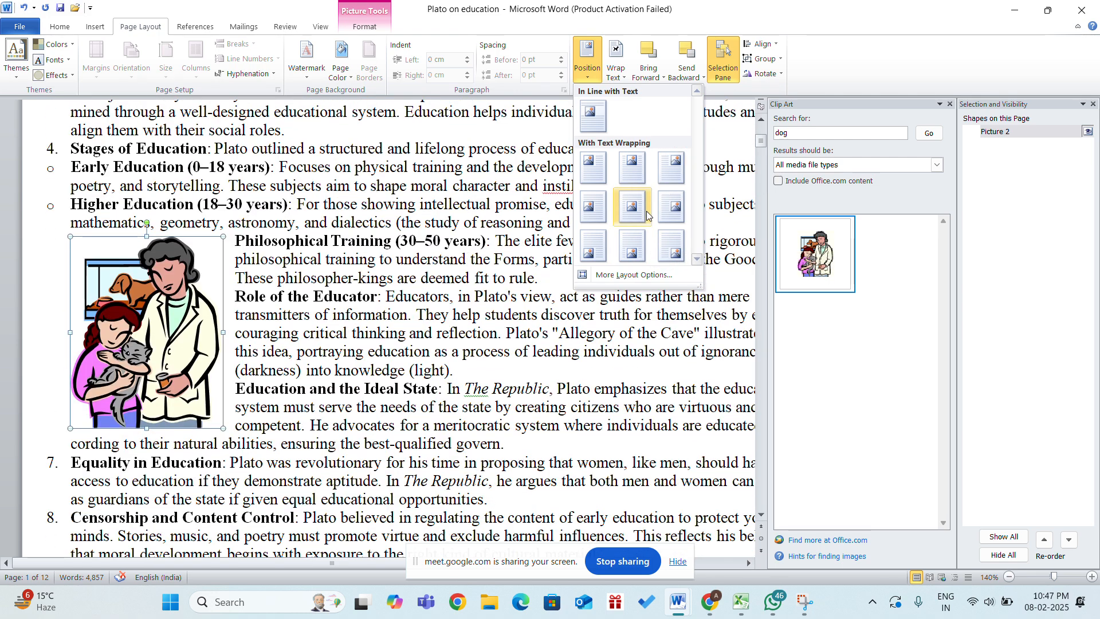
{"action": "left_click", "coordinate": [590, 275]}
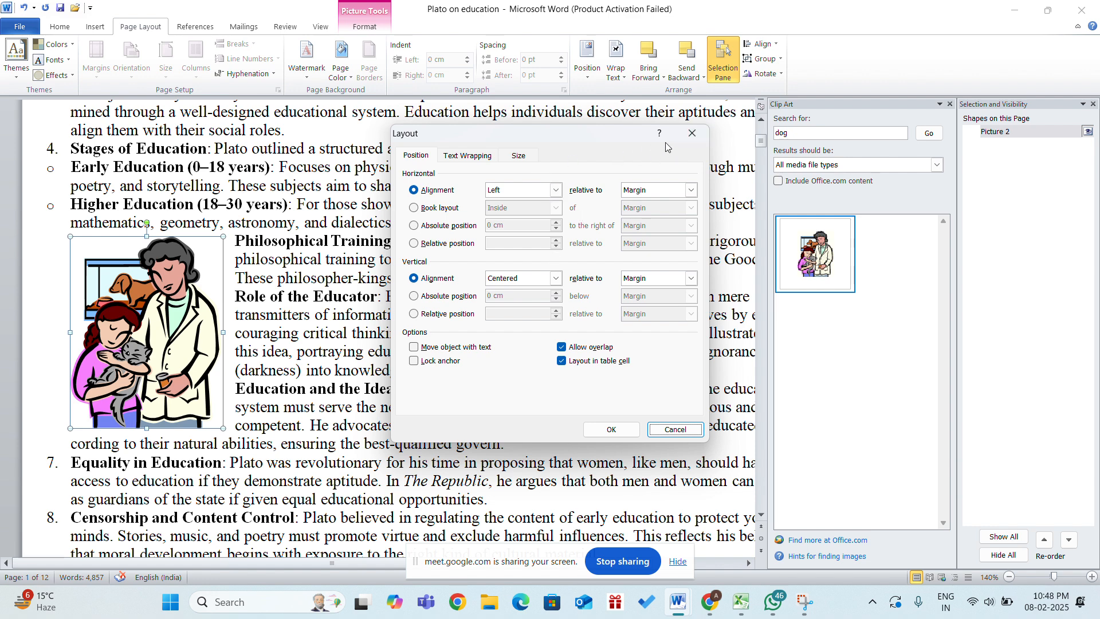
{"action": "left_click", "coordinate": [692, 135]}
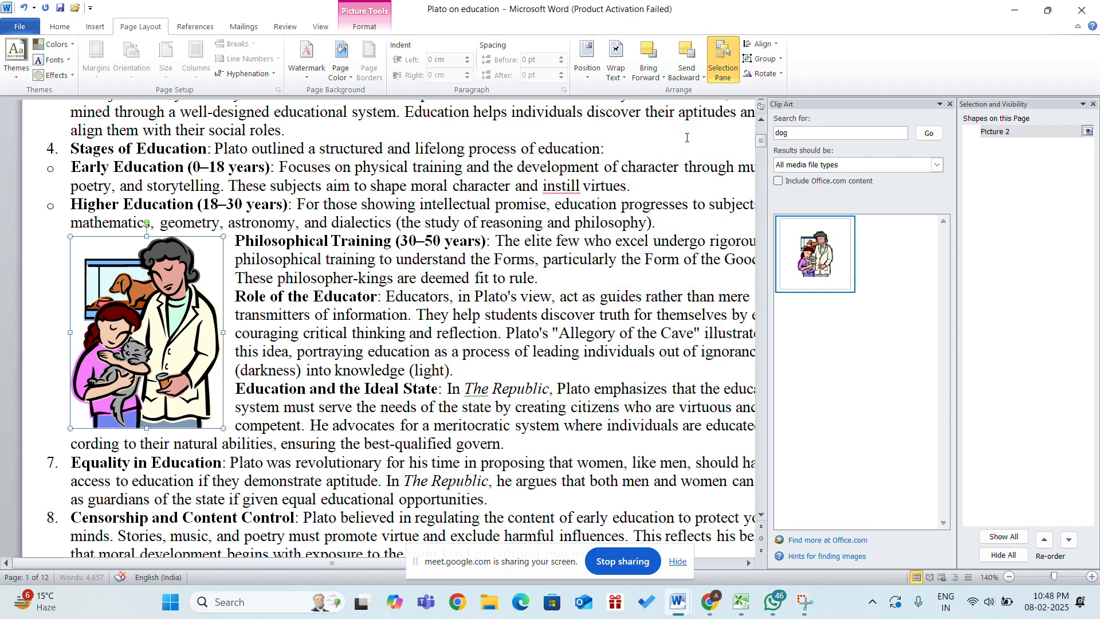
Move the picture up into the middle of the text, beside the "Education as a Means to Justice" item
{"action": "left_click", "coordinate": [618, 81]}
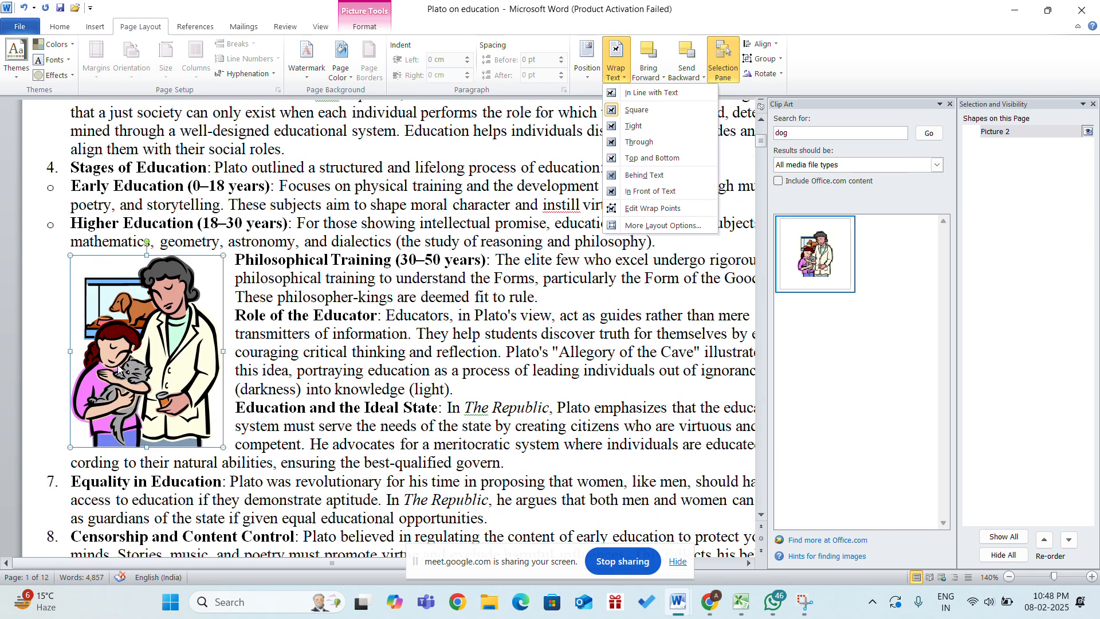
{"action": "left_click", "coordinate": [118, 370]}
{"action": "left_click_drag", "start_coordinate": [189, 329], "coordinate": [450, 183]}
{"action": "scroll", "coordinate": [444, 192], "scroll_direction": "up", "scroll_amount": 3}
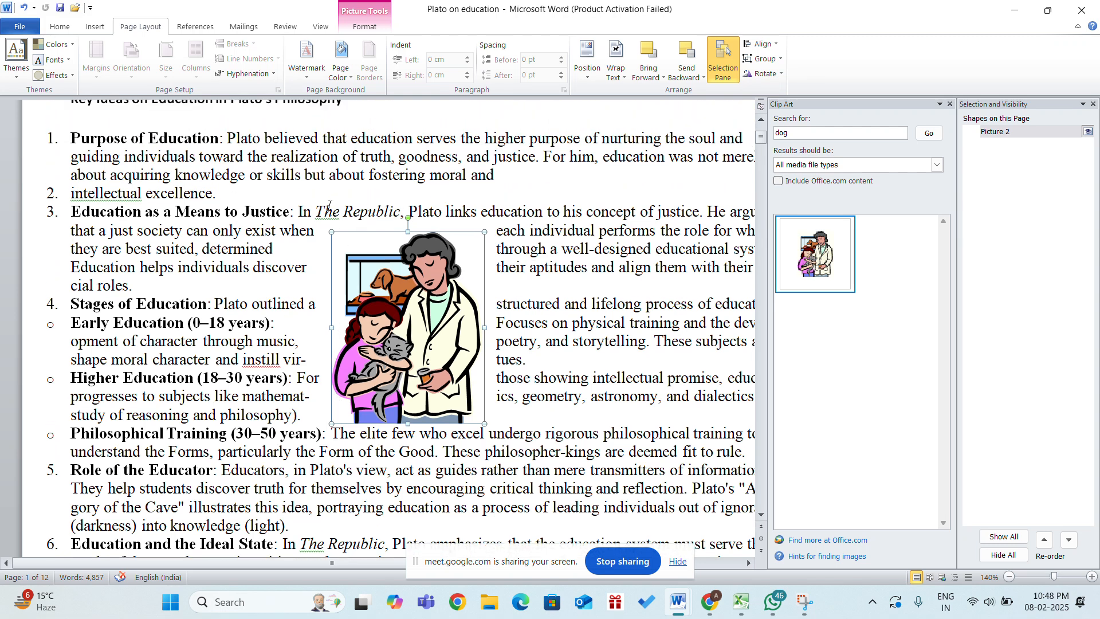
{"action": "left_click_drag", "start_coordinate": [394, 355], "coordinate": [393, 312]}
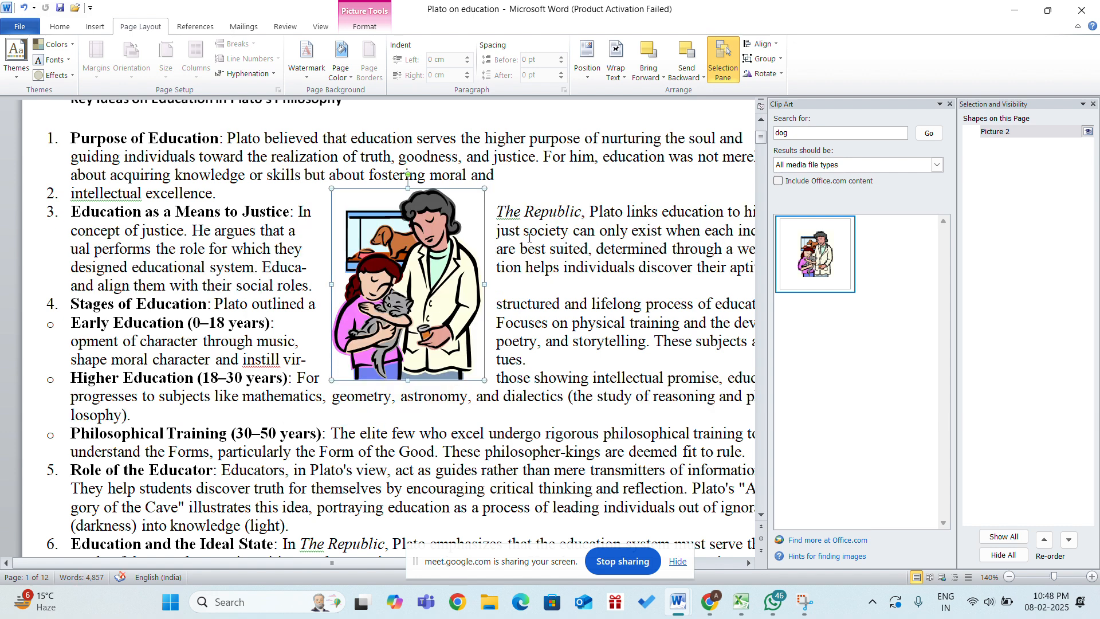
Try In Line with Text wrapping for the picture and return it to Square
{"action": "left_click", "coordinate": [618, 69]}
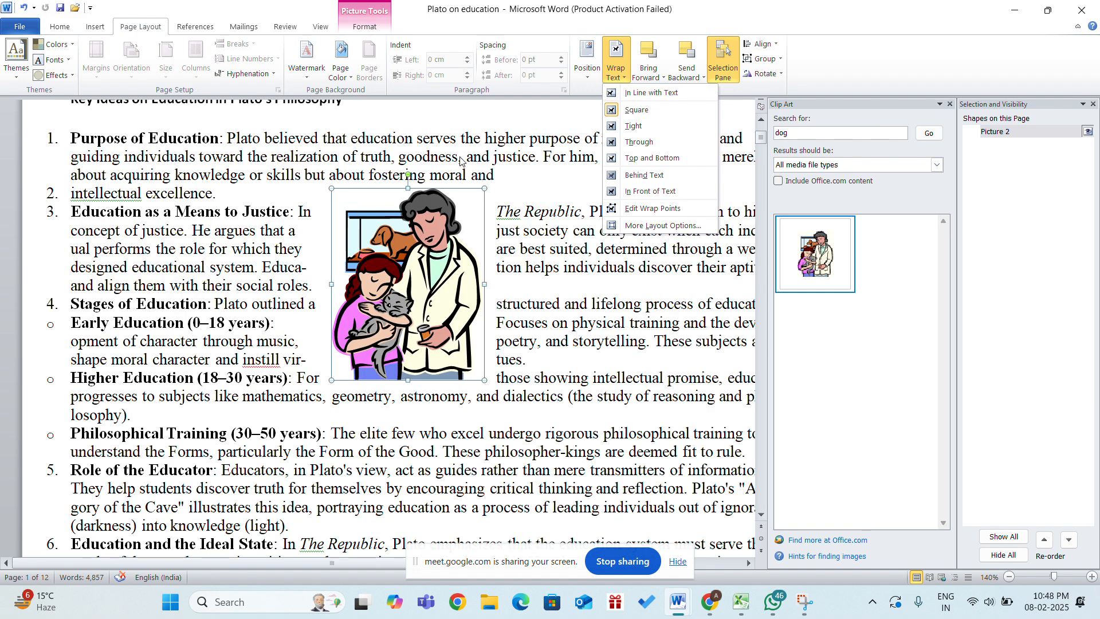
{"action": "left_click", "coordinate": [626, 96]}
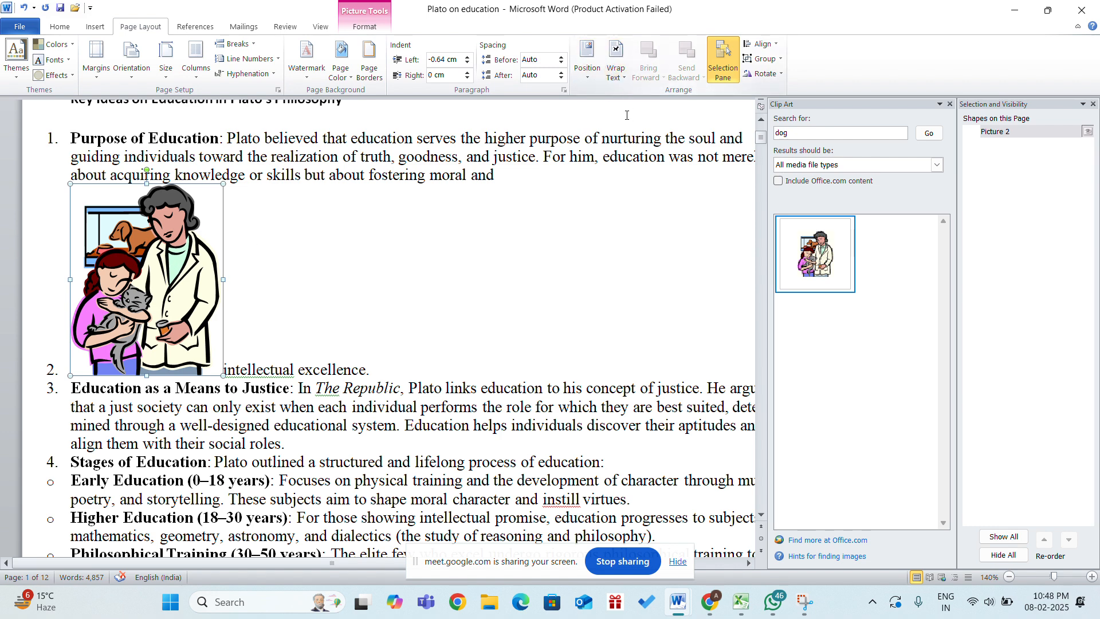
{"action": "left_click", "coordinate": [612, 79]}
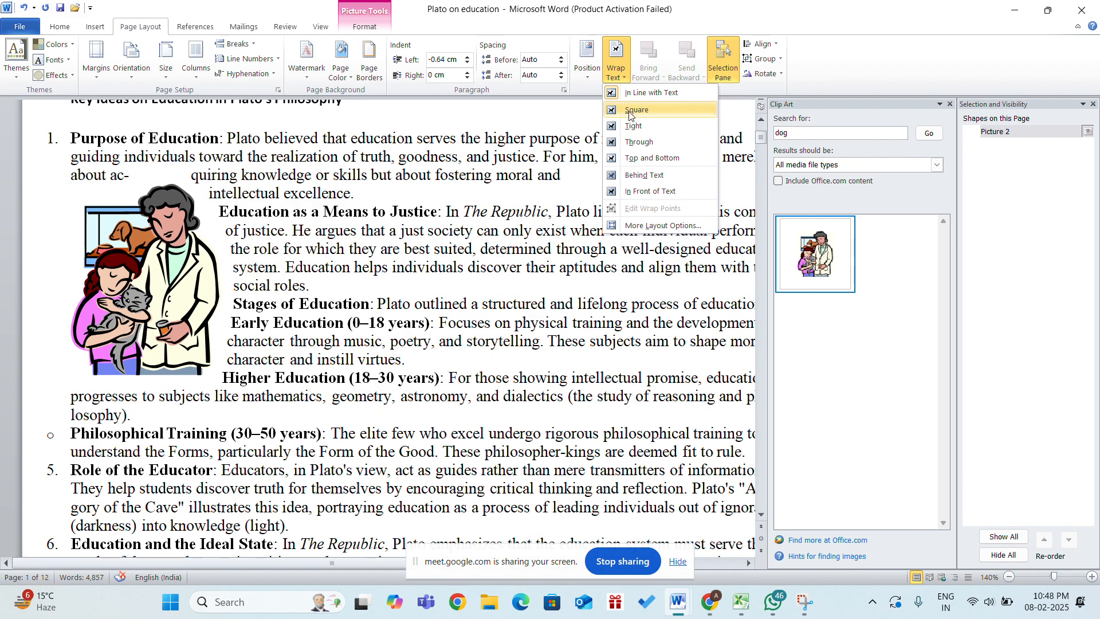
{"action": "left_click", "coordinate": [633, 109]}
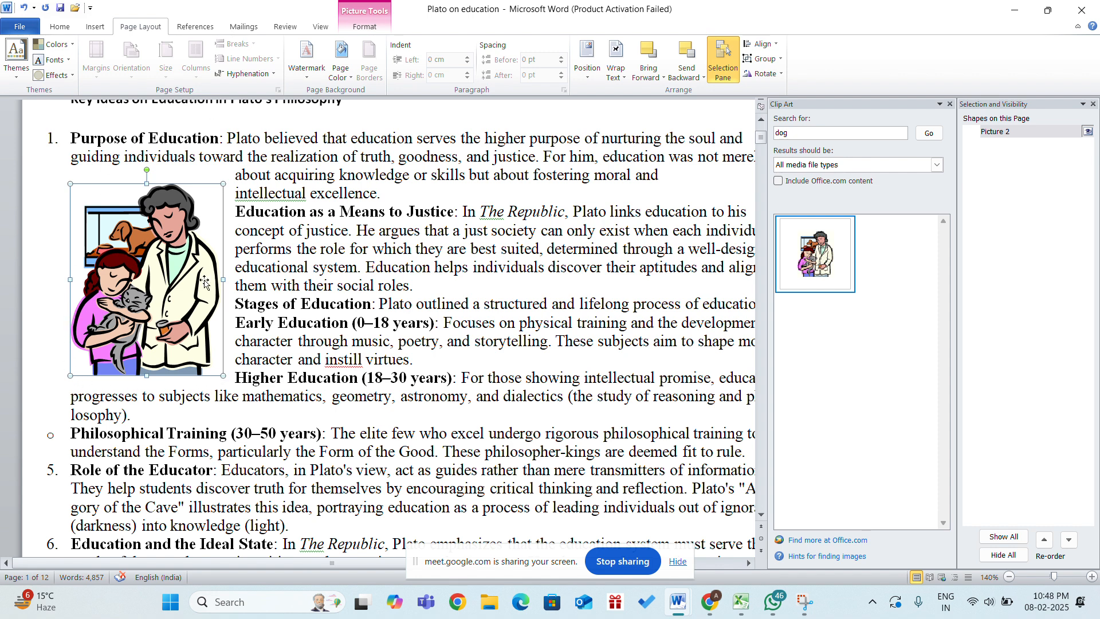
Move the picture to the middle of the text beside items 1 to 4 and set its wrapping to Tight
{"action": "left_click_drag", "start_coordinate": [176, 279], "coordinate": [448, 259]}
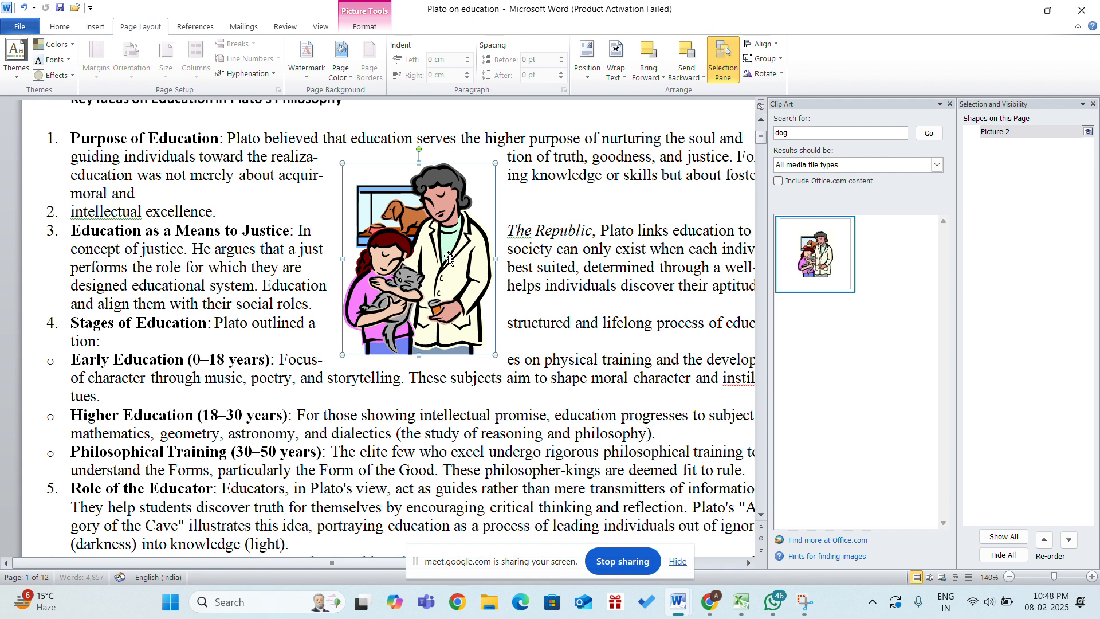
{"action": "left_click", "coordinate": [617, 69]}
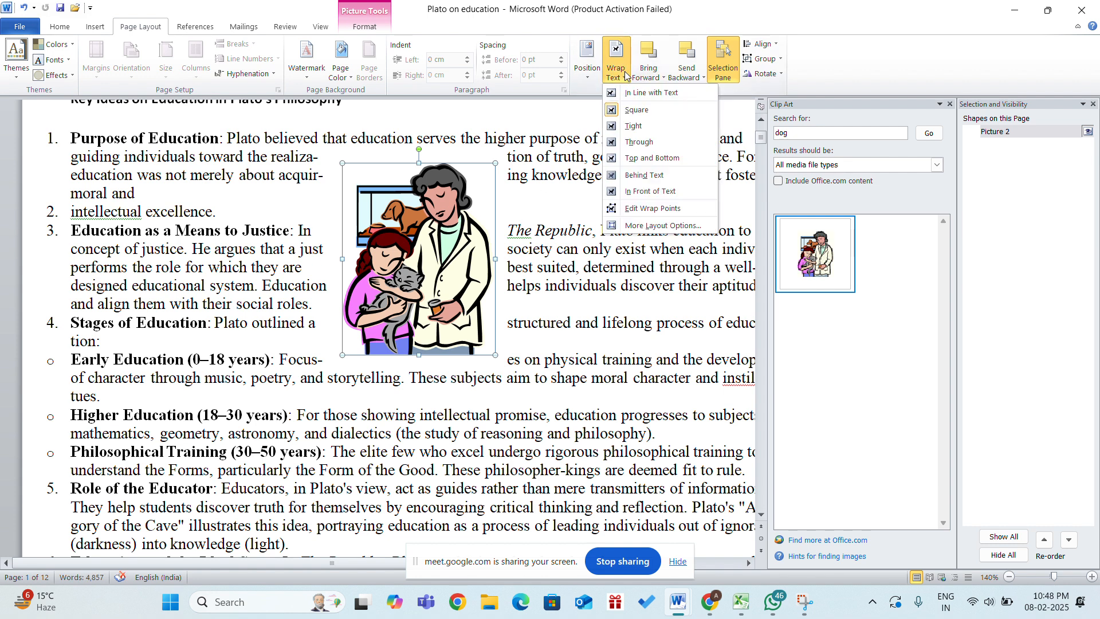
{"action": "left_click", "coordinate": [637, 135]}
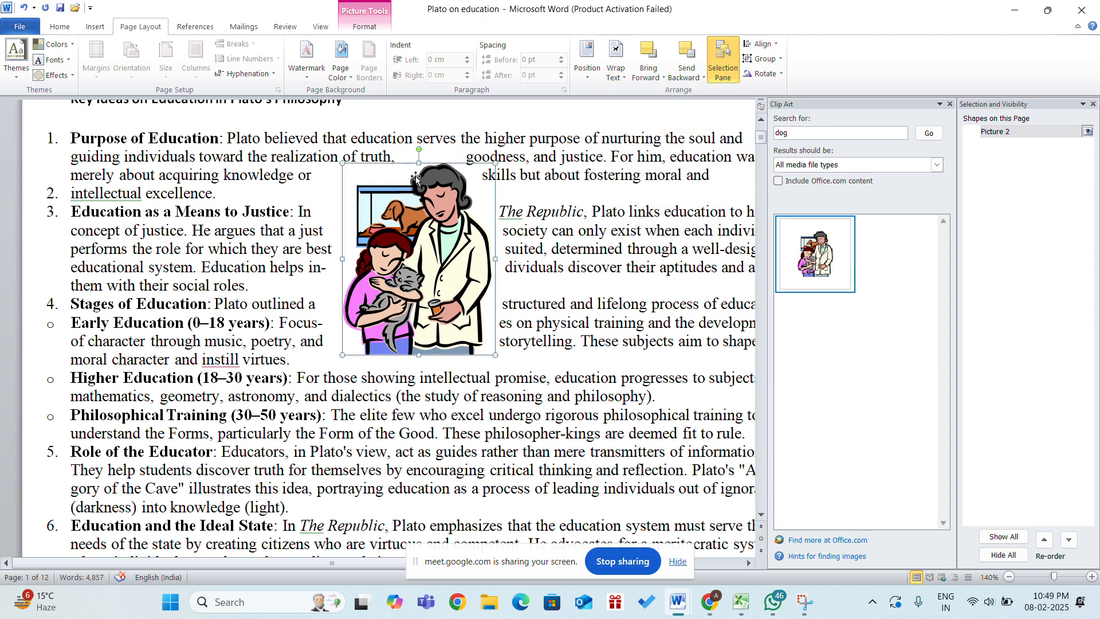
Edit the picture's wrap points, pulling its upper-left and middle-left boundary points outward into the text
{"action": "left_click", "coordinate": [523, 214]}
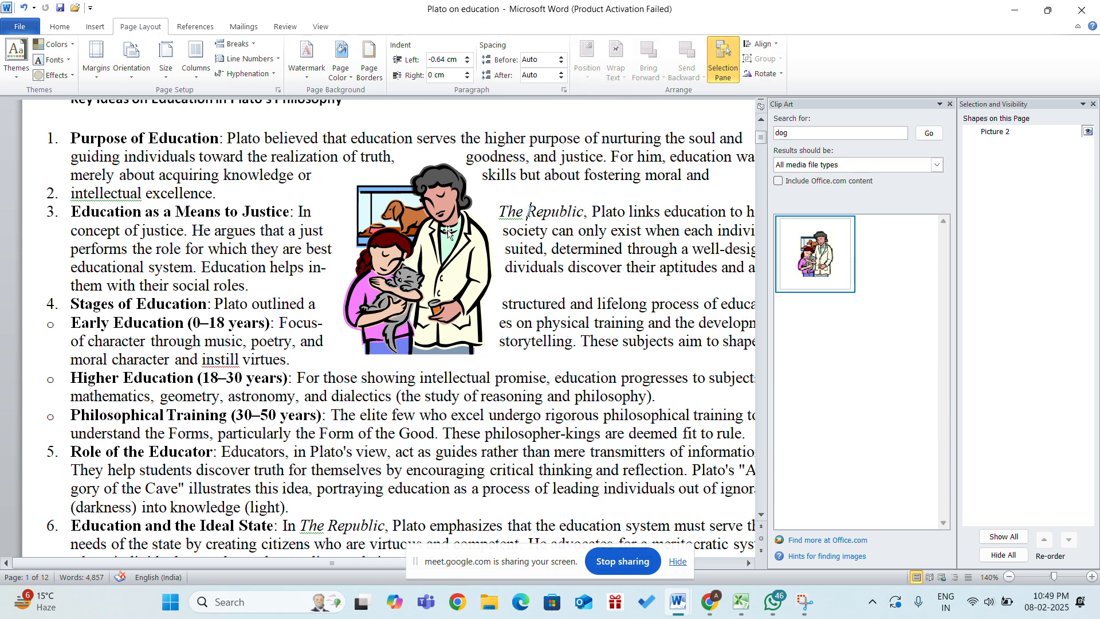
{"action": "left_click", "coordinate": [504, 206]}
{"action": "left_click", "coordinate": [615, 72]}
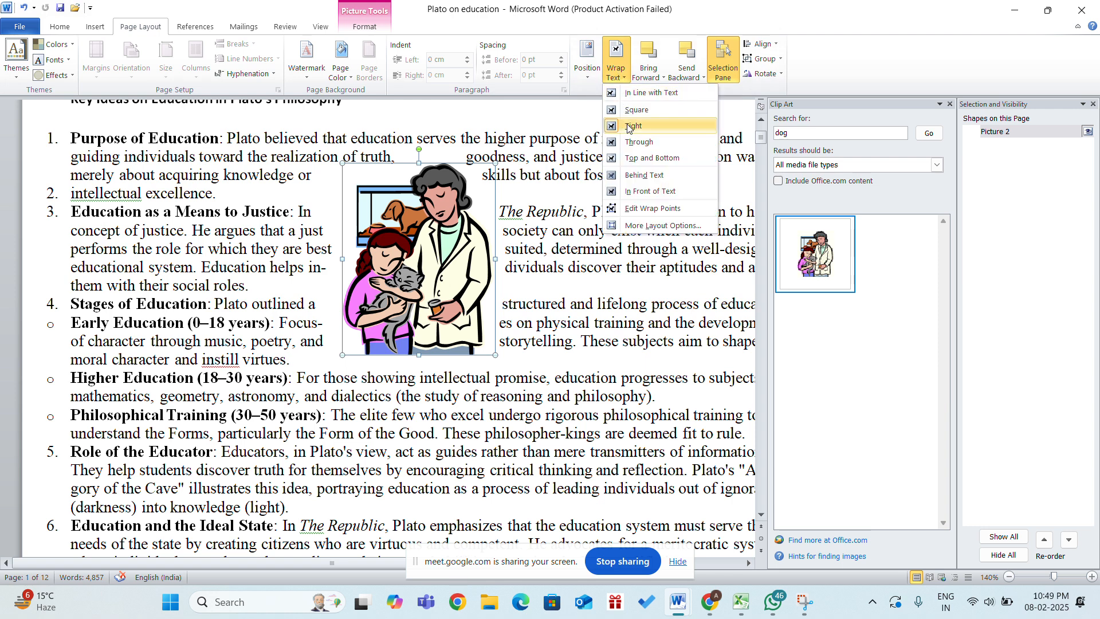
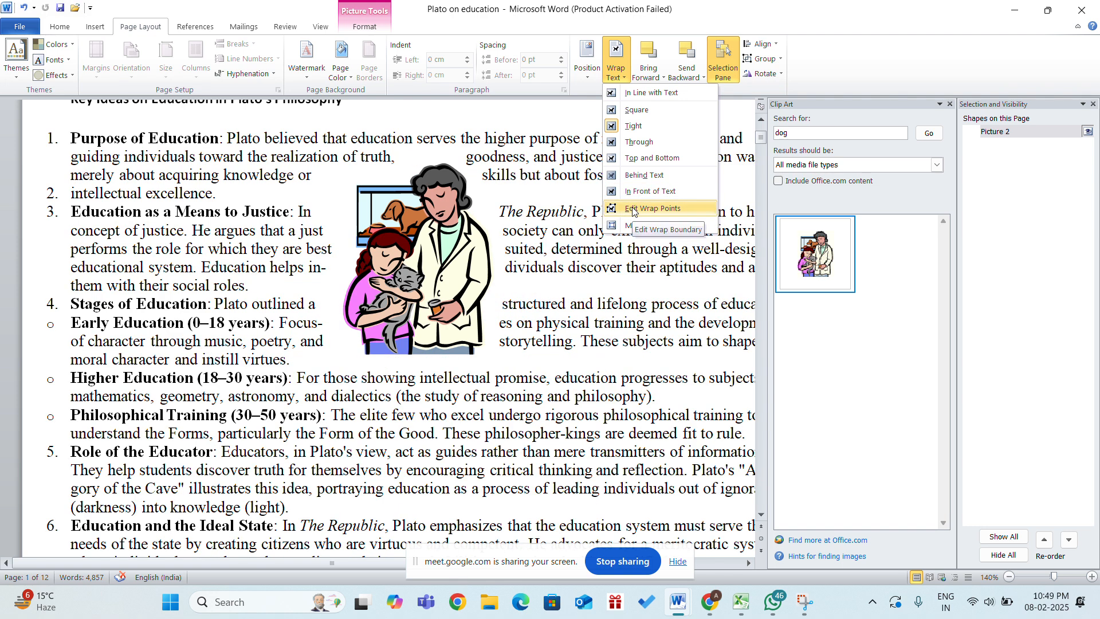
{"action": "left_click", "coordinate": [633, 208]}
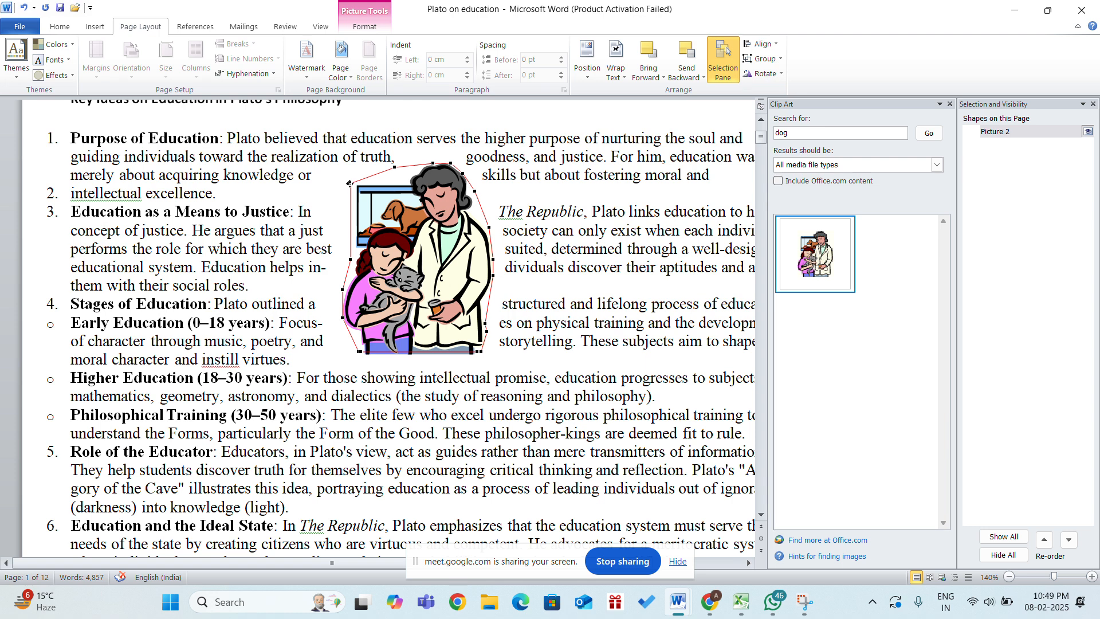
{"action": "left_click_drag", "start_coordinate": [350, 184], "coordinate": [376, 138]}
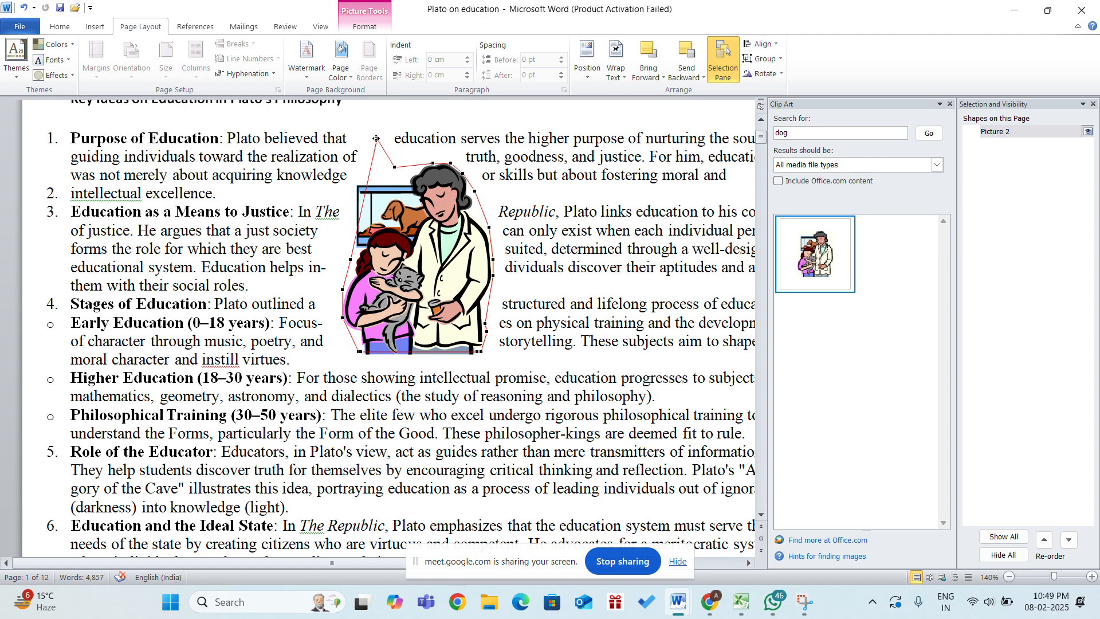
{"action": "left_click_drag", "start_coordinate": [375, 140], "coordinate": [310, 181]}
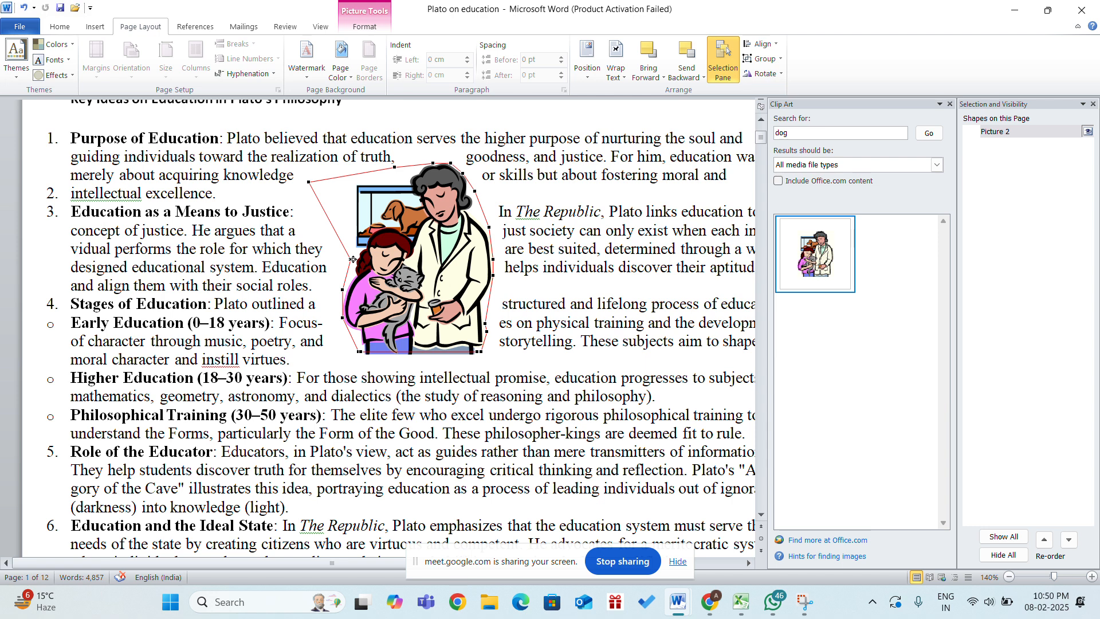
{"action": "left_click_drag", "start_coordinate": [351, 259], "coordinate": [310, 281]}
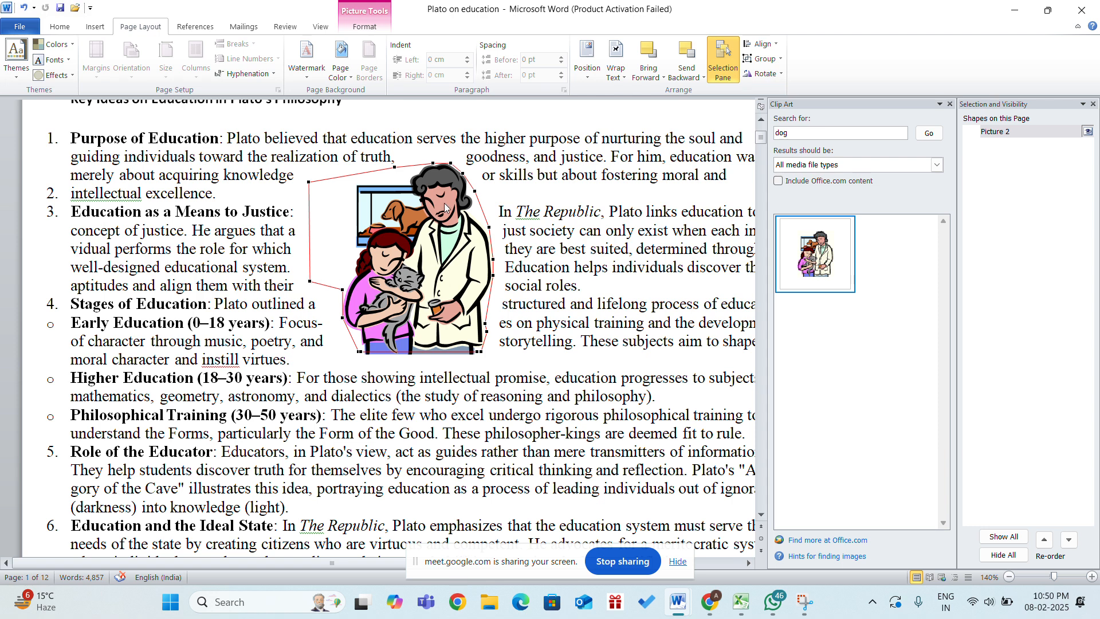
Undo the wrap point changes on the picture
{"action": "left_click", "coordinate": [615, 79]}
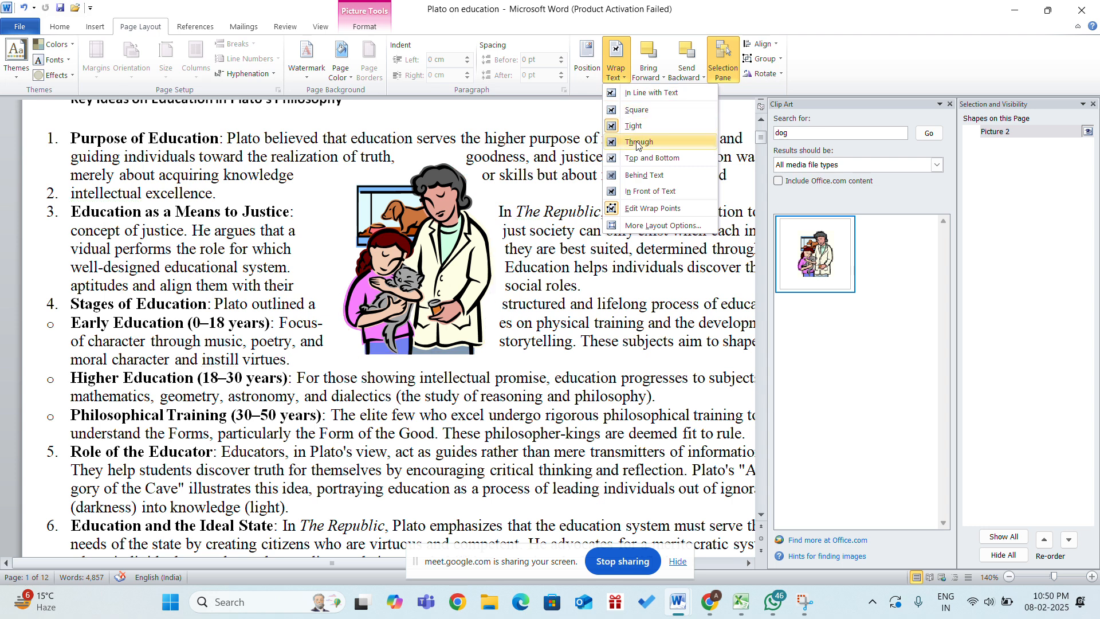
{"action": "left_click", "coordinate": [571, 118]}
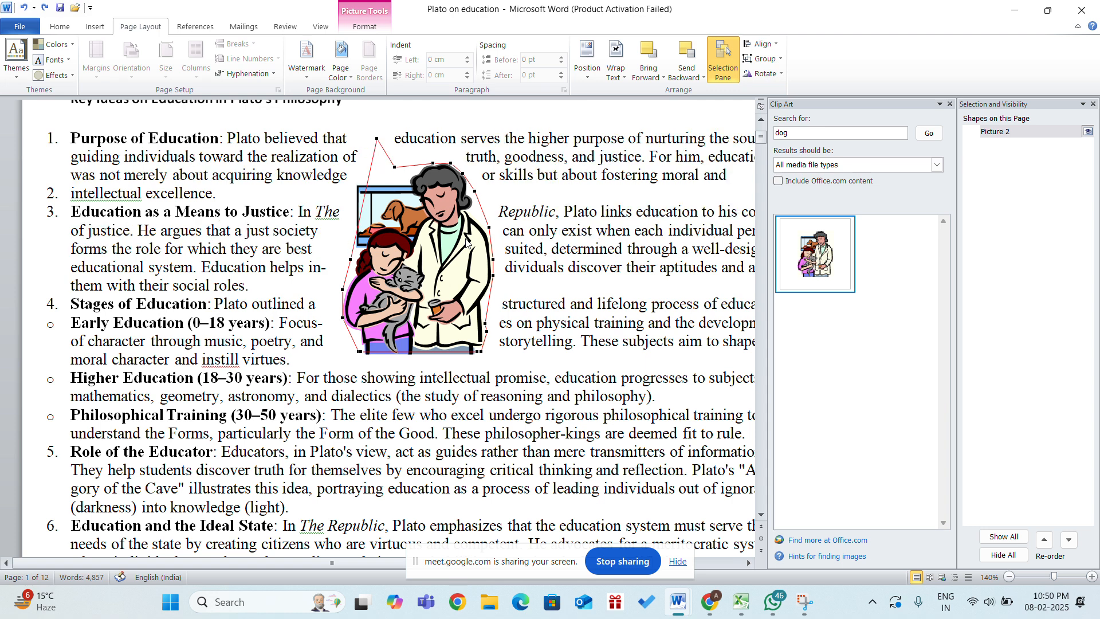
{"action": "key", "text": "Escape"}
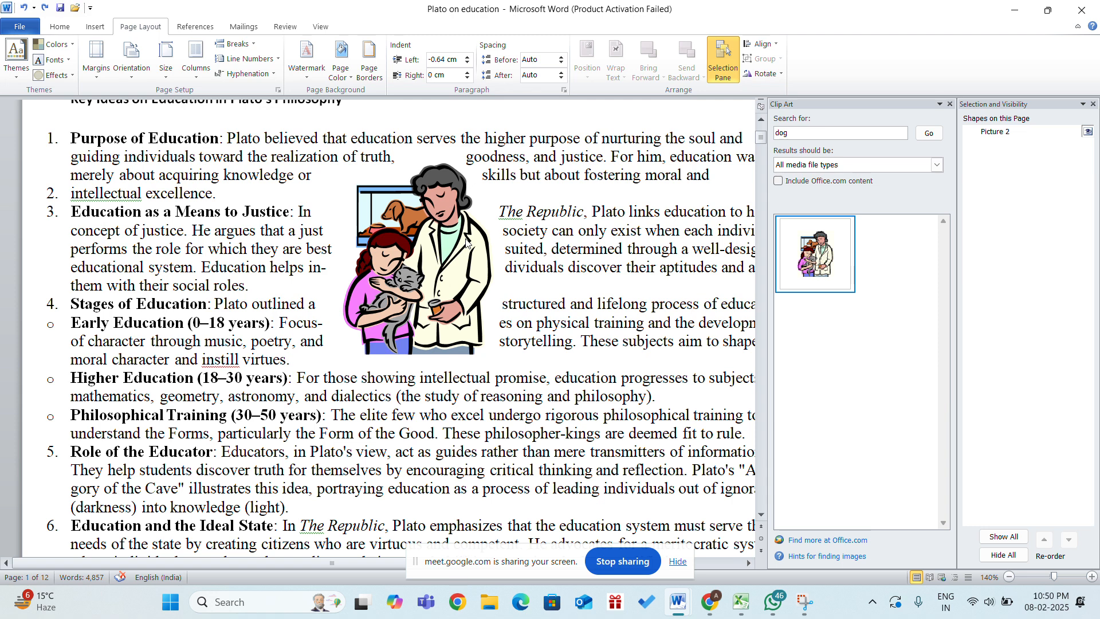
Search the clip art for "CAR" and insert the green car within the "Education as a Means to Justice" item
{"action": "left_click", "coordinate": [792, 135]}
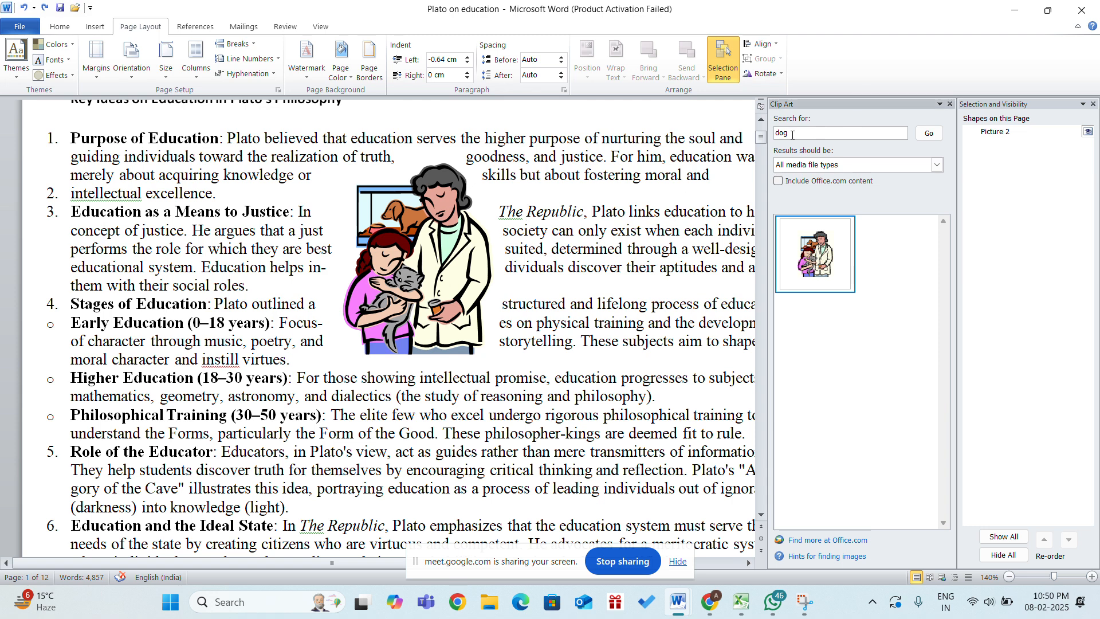
{"action": "key", "text": "BackSpace"}
{"action": "key", "text": "BackSpace"}
{"action": "type", "text": "AR"}
{"action": "key", "text": "Return"}
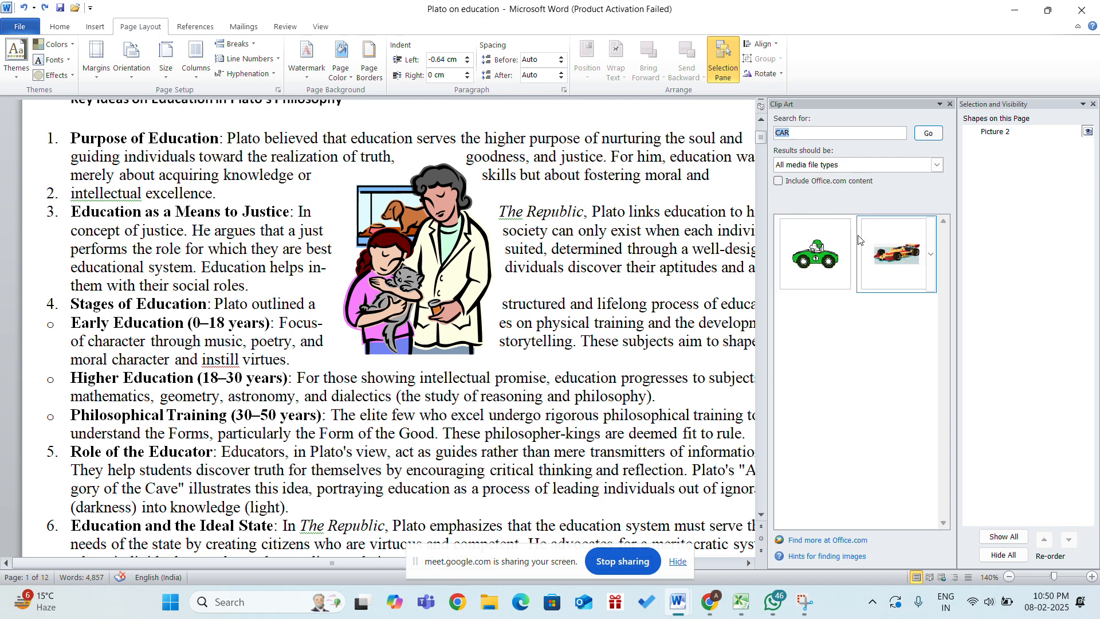
{"action": "left_click", "coordinate": [815, 258]}
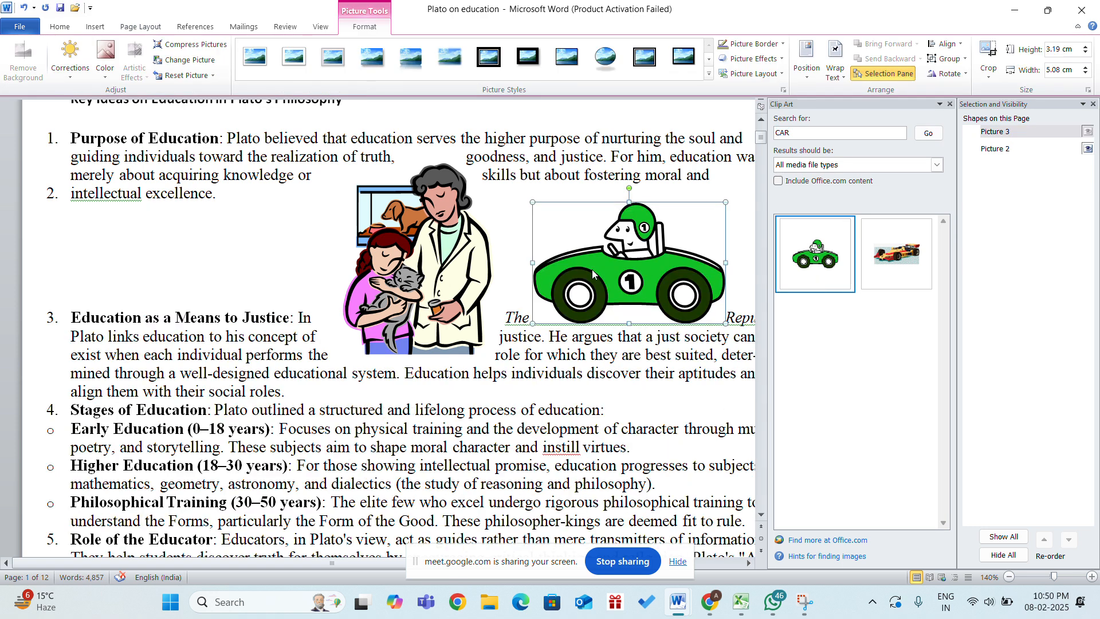
{"action": "key", "text": "Escape"}
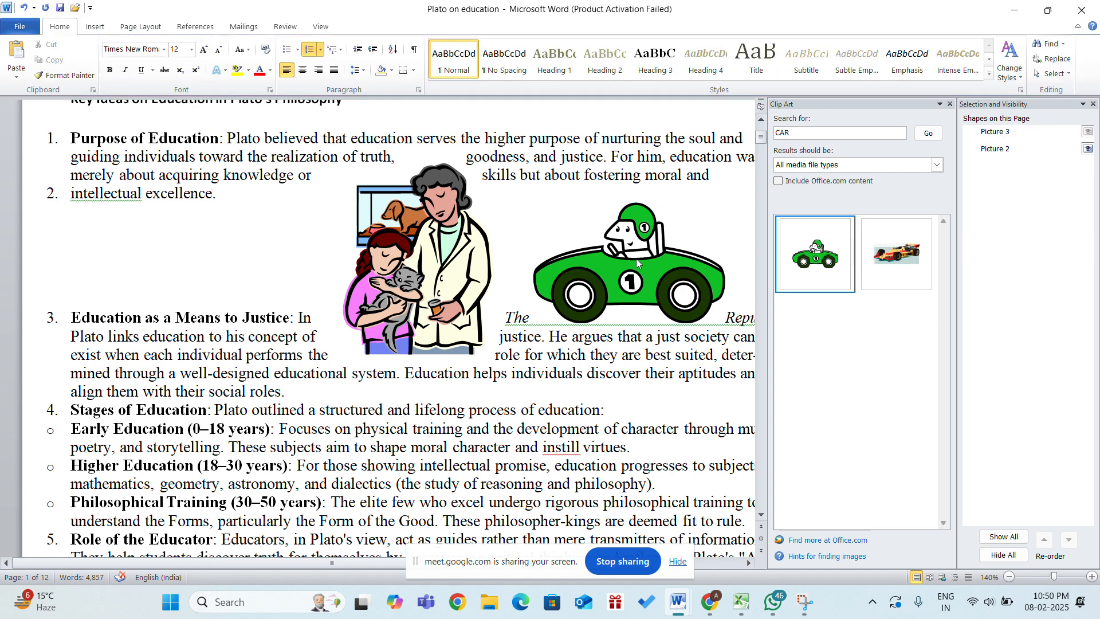
Position the green car in the middle center with text wrapping and move it up to overlap the first picture
{"action": "left_click", "coordinate": [668, 252]}
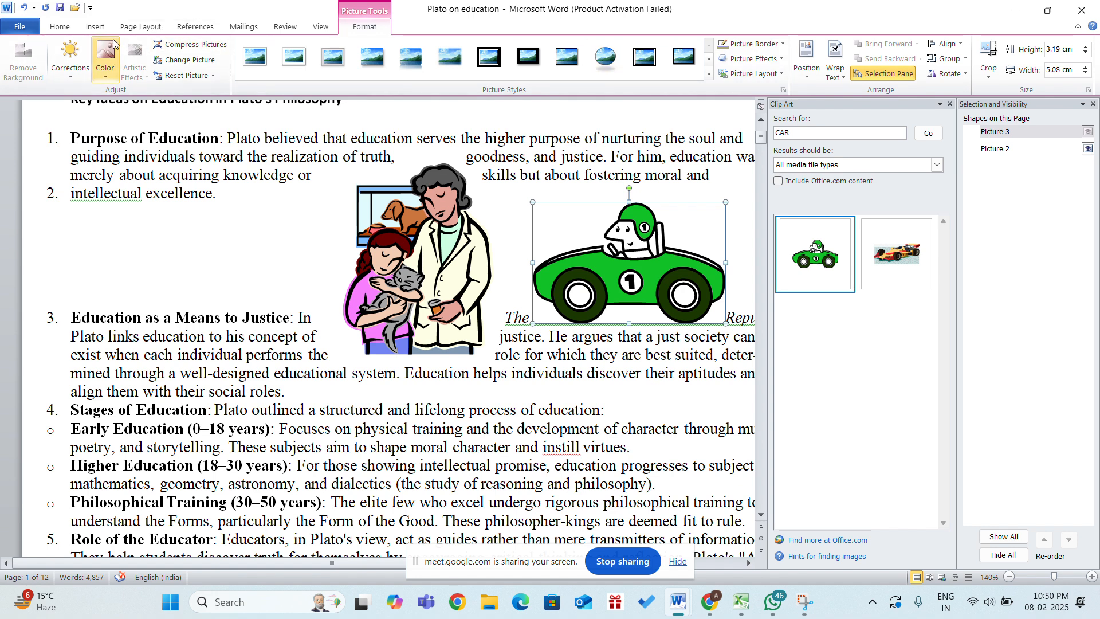
{"action": "left_click", "coordinate": [130, 29]}
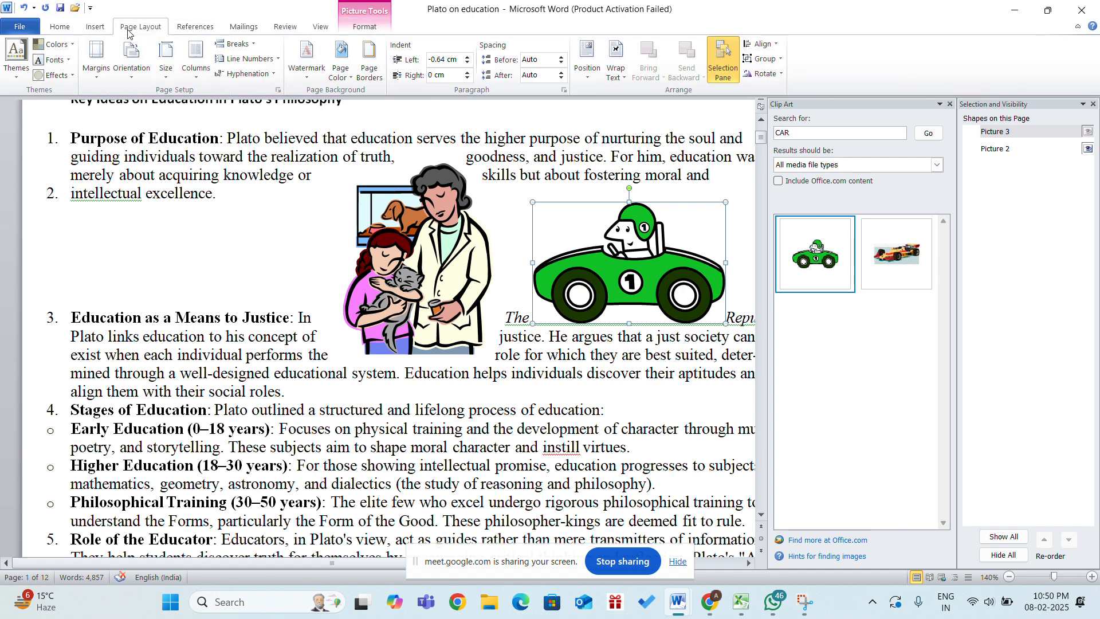
{"action": "left_click", "coordinate": [619, 71]}
{"action": "left_click", "coordinate": [587, 63]}
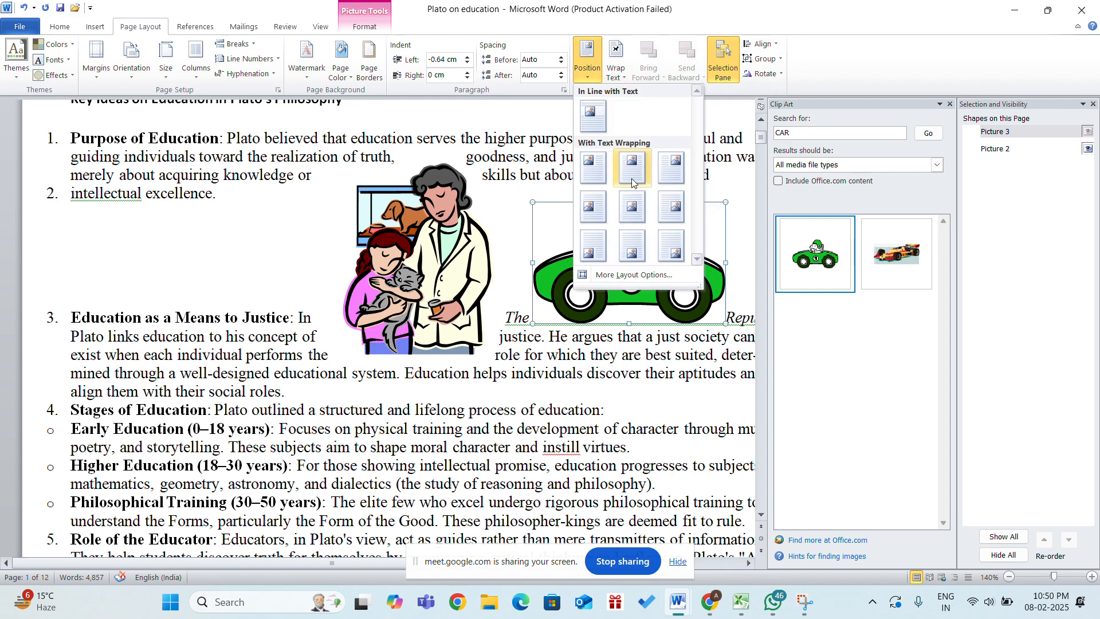
{"action": "left_click", "coordinate": [631, 211]}
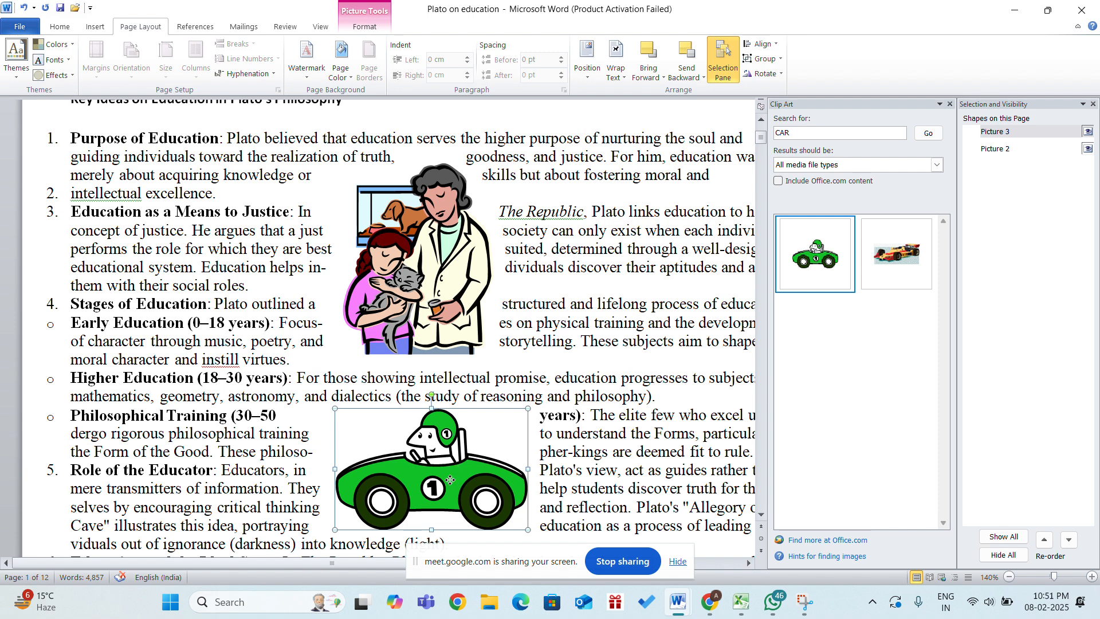
{"action": "left_click_drag", "start_coordinate": [449, 479], "coordinate": [529, 272]}
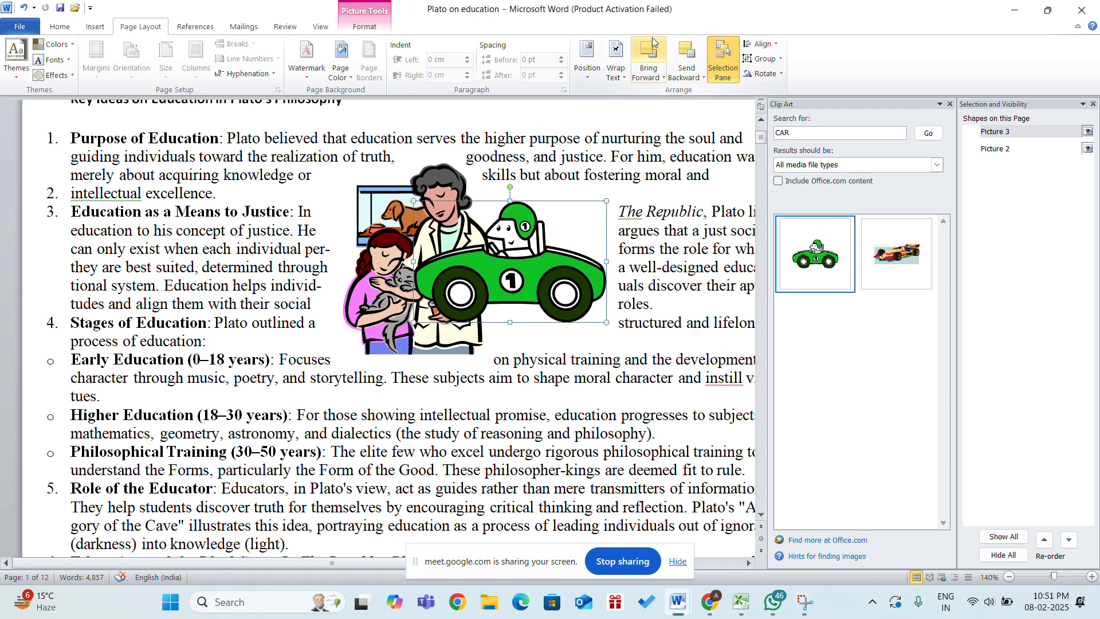
Bring the picture of the girl with the cat in front of the car, trying Bring Forward, Bring to Front and Bring in Front of Text
{"action": "left_click", "coordinate": [650, 79]}
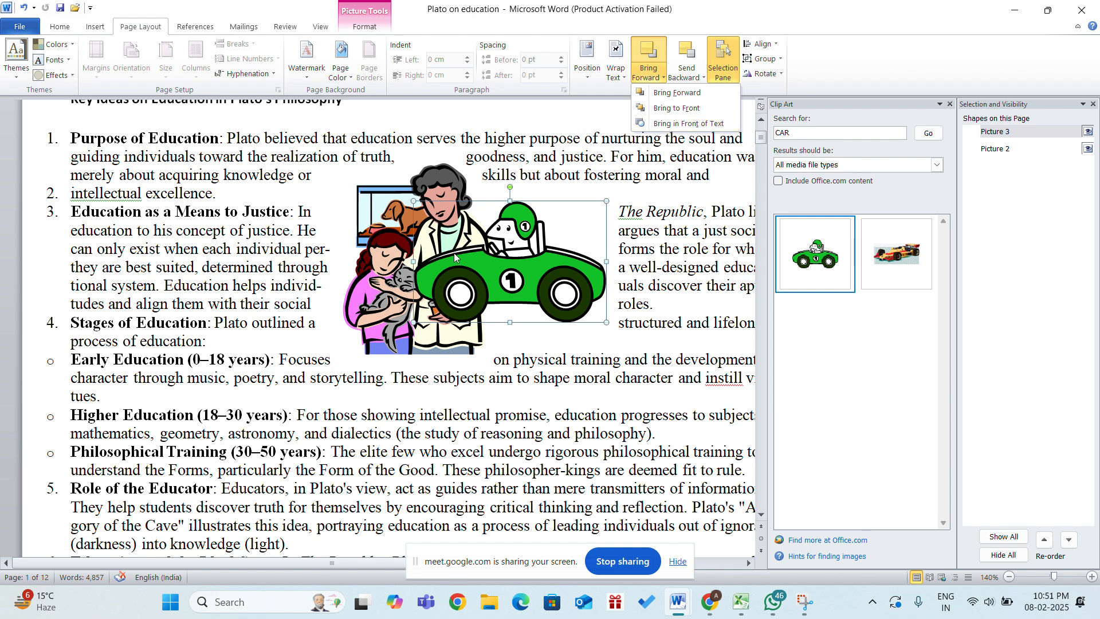
{"action": "left_click", "coordinate": [375, 312]}
{"action": "left_click", "coordinate": [374, 316]}
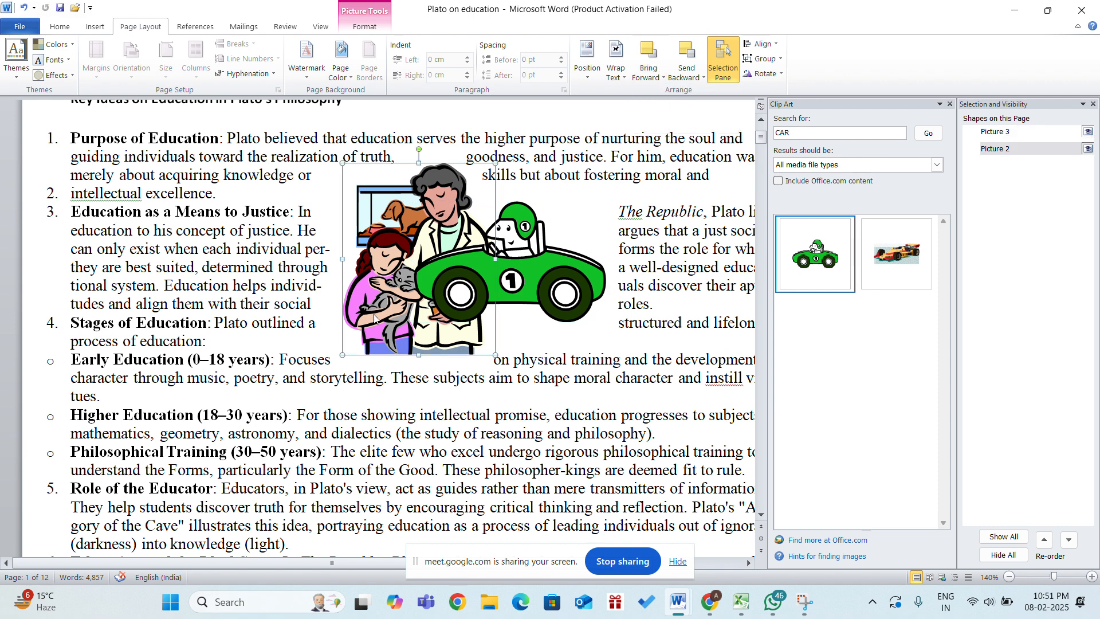
{"action": "left_click", "coordinate": [657, 70]}
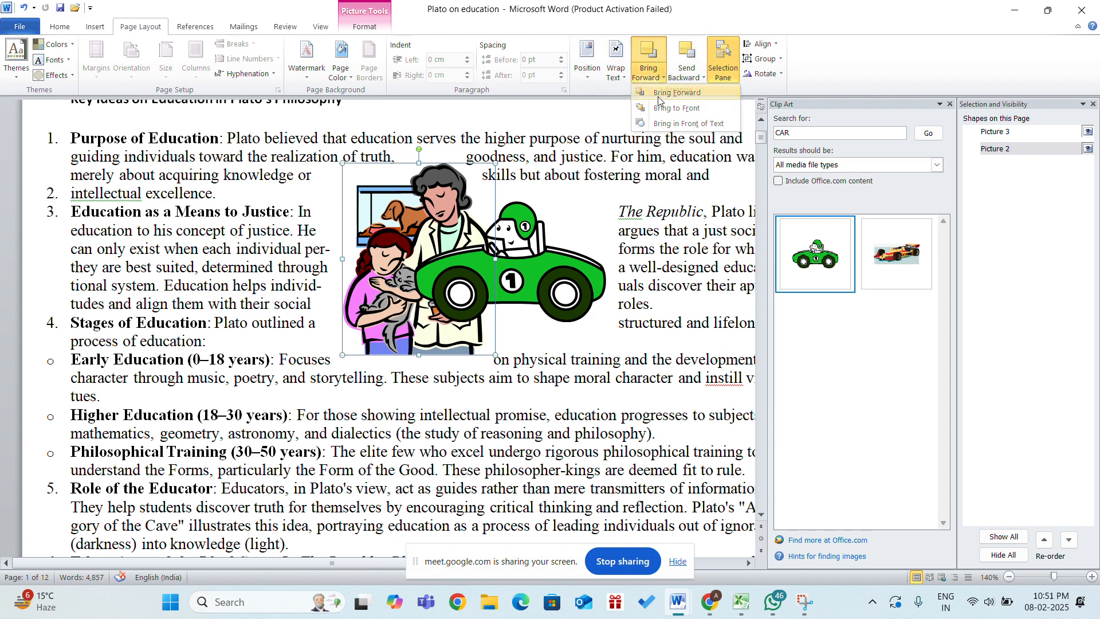
{"action": "left_click", "coordinate": [658, 101]}
{"action": "left_click", "coordinate": [658, 75]}
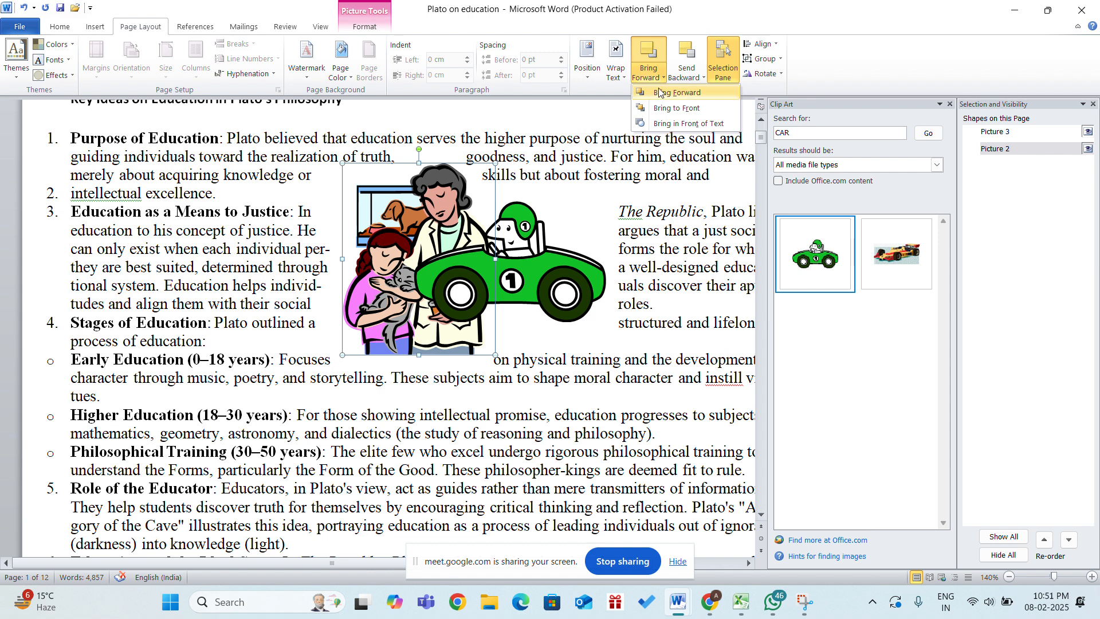
{"action": "left_click", "coordinate": [659, 95]}
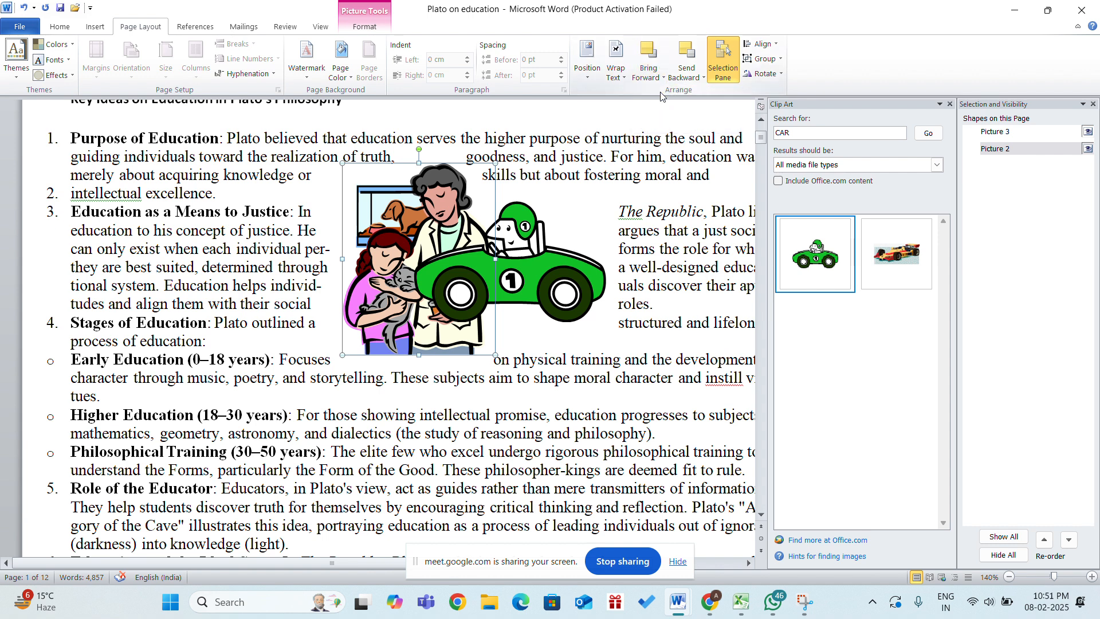
{"action": "left_click", "coordinate": [653, 70]}
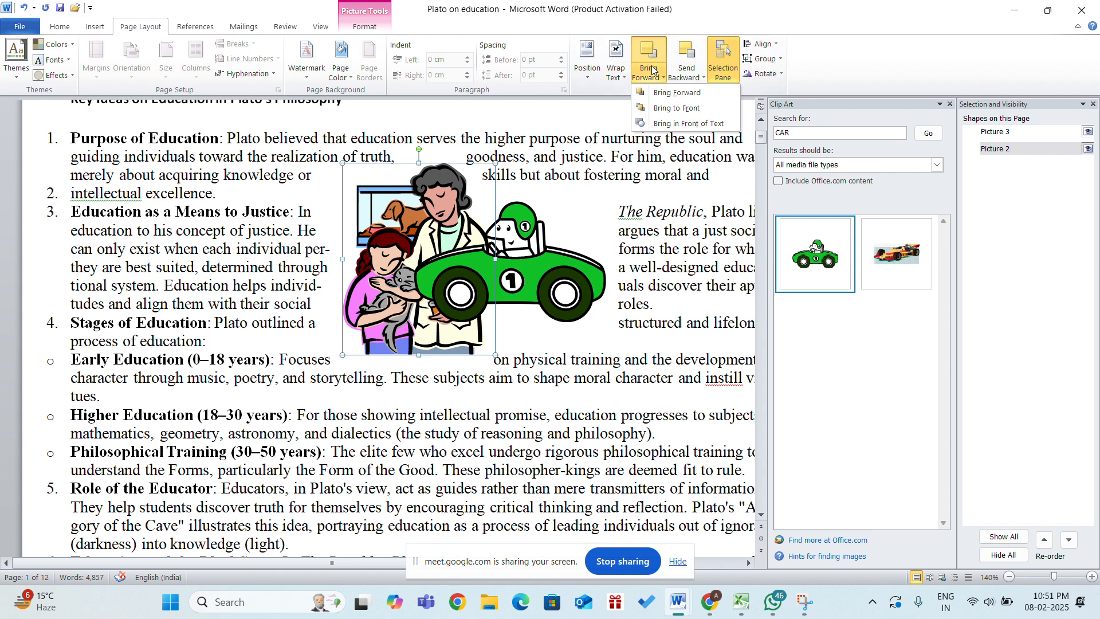
{"action": "left_click", "coordinate": [656, 108]}
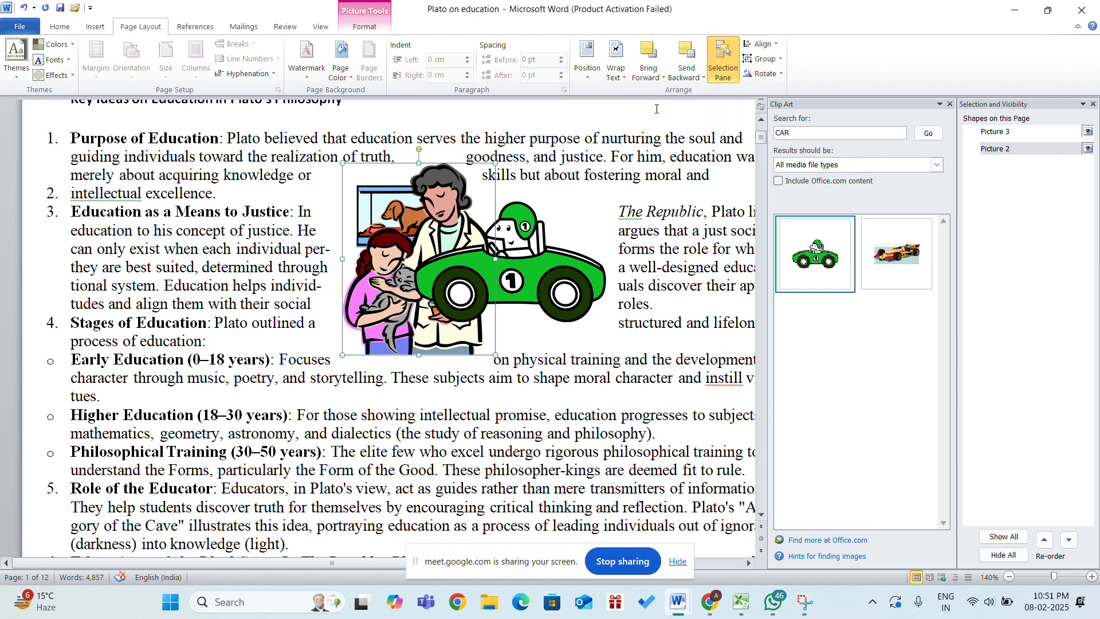
{"action": "left_click", "coordinate": [659, 79]}
{"action": "left_click", "coordinate": [652, 123]}
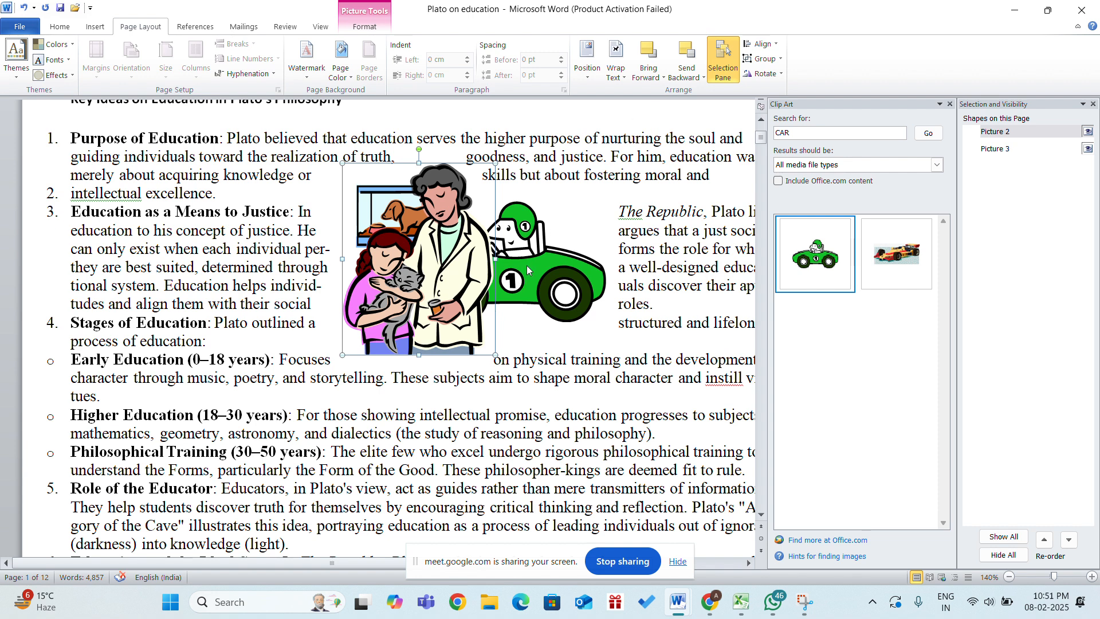
Examine the Send Backward and Align options for the picture
{"action": "left_click", "coordinate": [687, 76]}
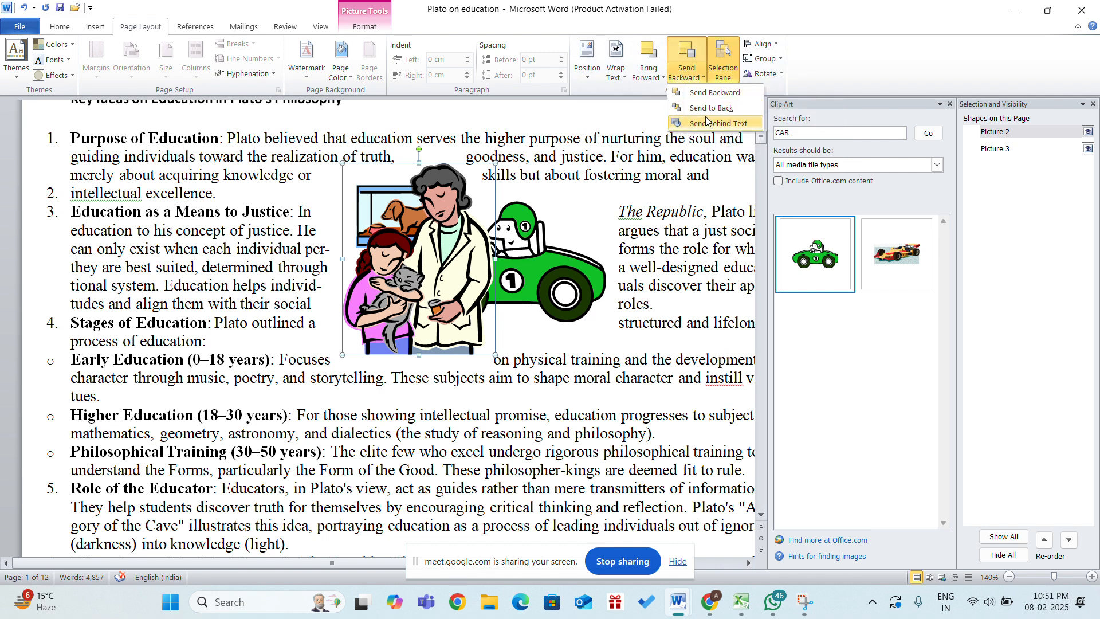
{"action": "left_click", "coordinate": [859, 51]}
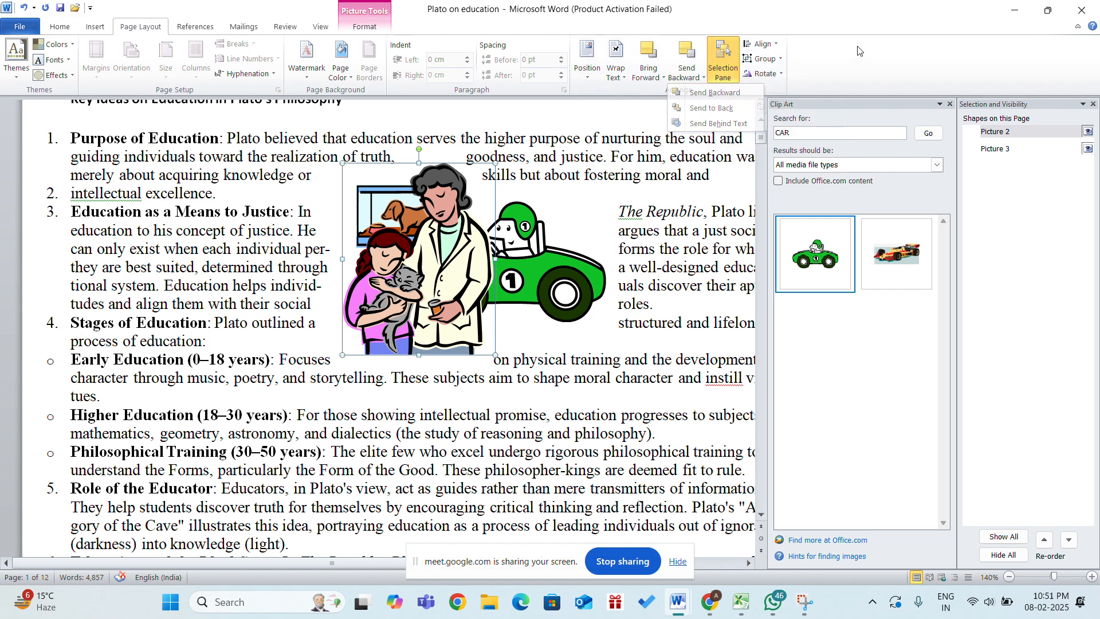
{"action": "left_click", "coordinate": [761, 44]}
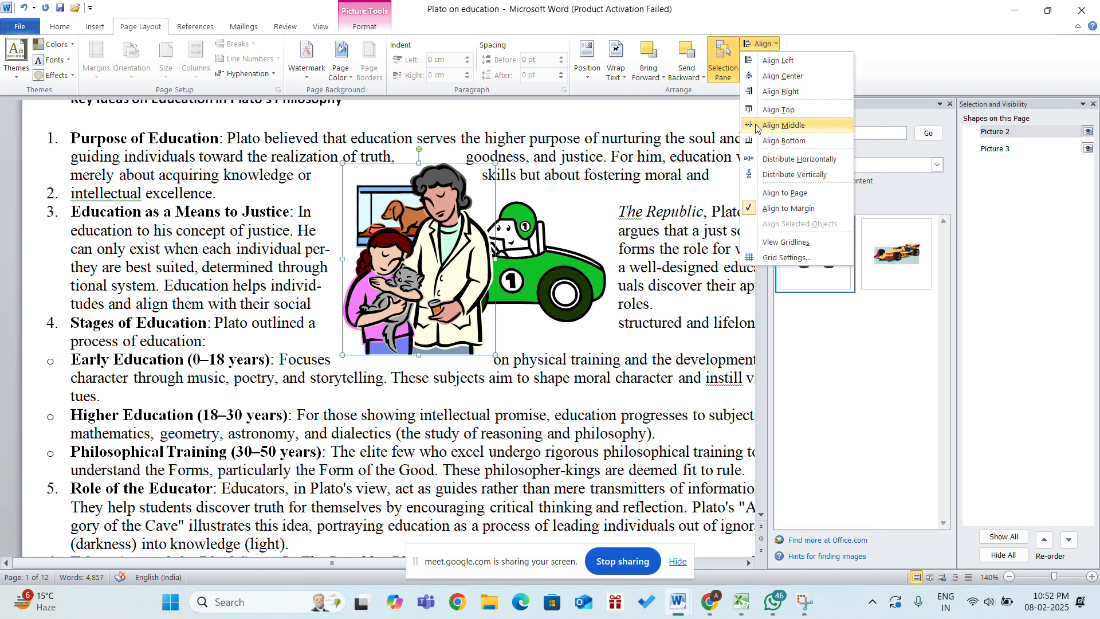
{"action": "left_click", "coordinate": [865, 70]}
Move the picture of the girl with the cat to the left margin and delete the green car
{"action": "left_click_drag", "start_coordinate": [475, 249], "coordinate": [205, 236]}
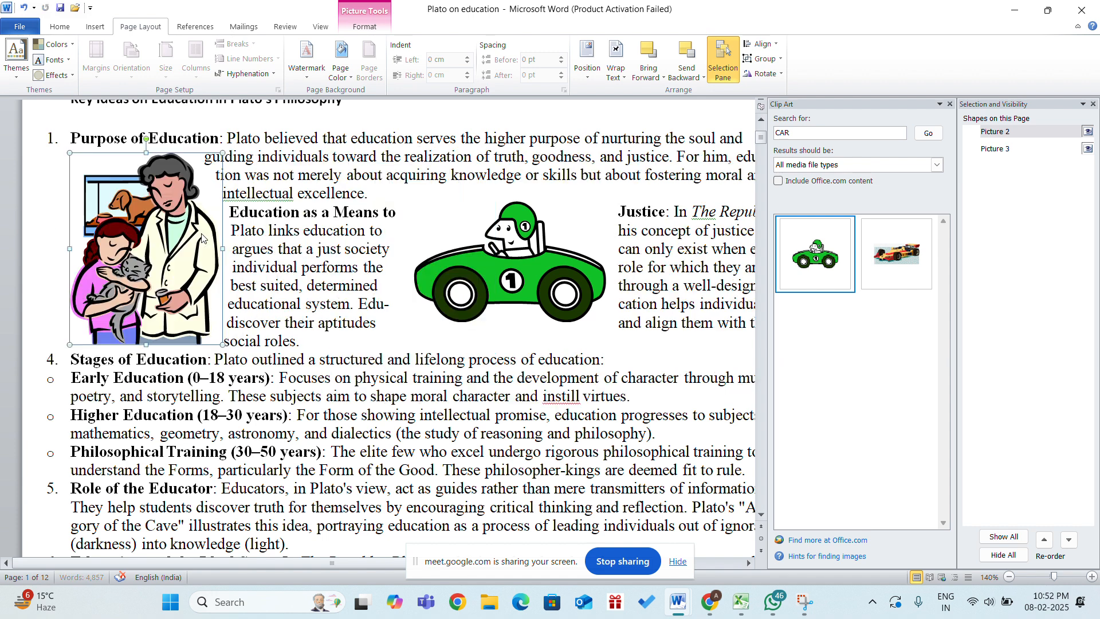
{"action": "left_click", "coordinate": [487, 267]}
{"action": "key", "text": "Delete"}
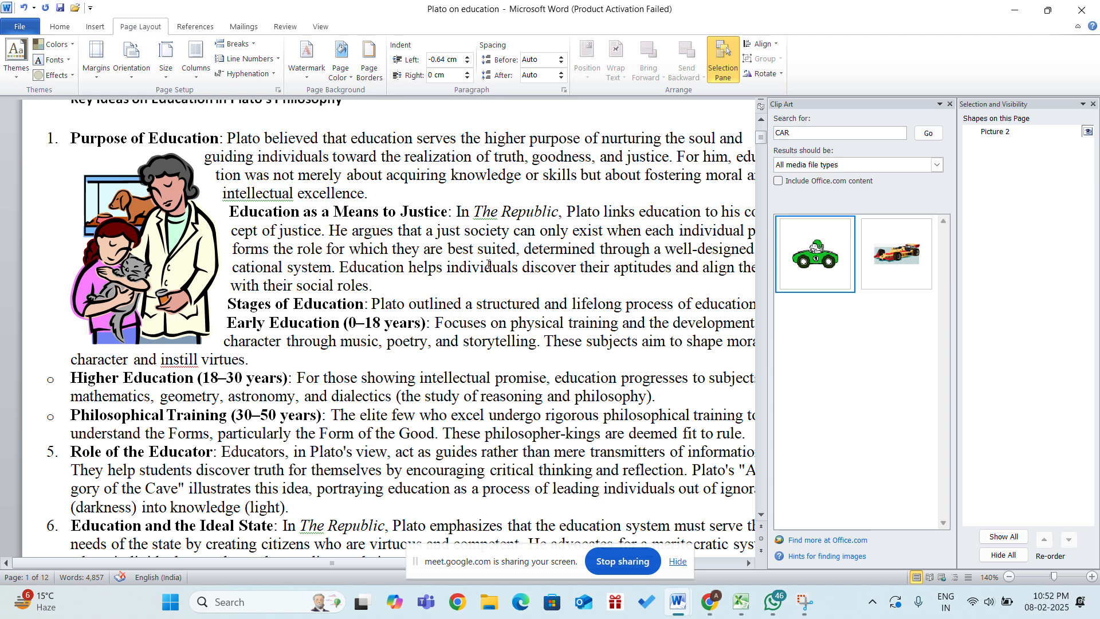
Delete the remaining picture and insert the green car clip art at the start of the "Purpose of Education" item
{"action": "left_click", "coordinate": [182, 243]}
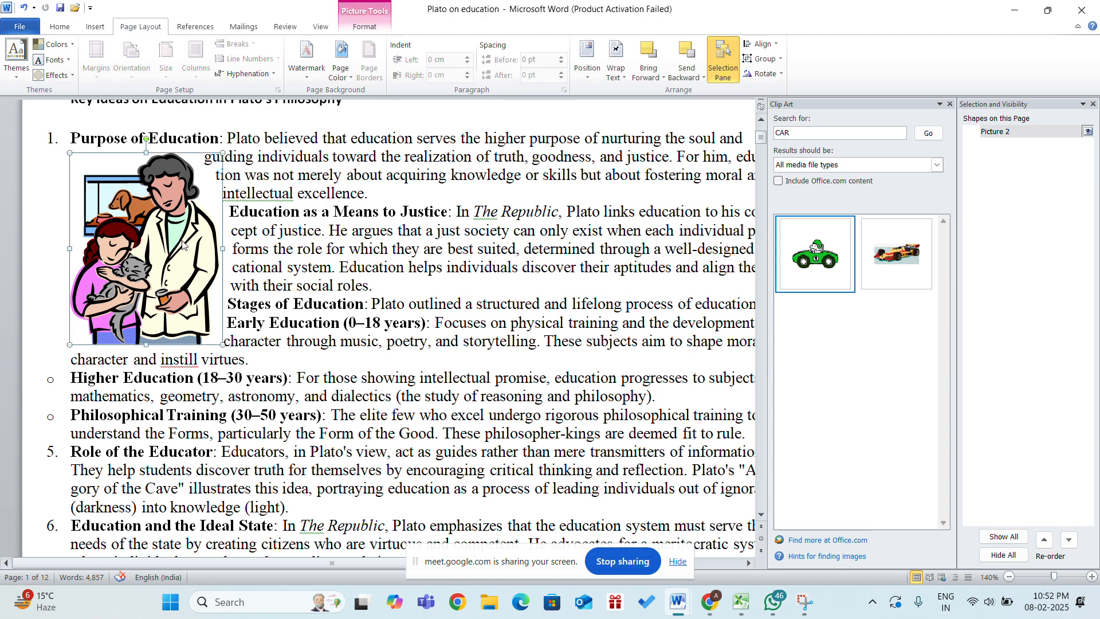
{"action": "key", "text": "Delete"}
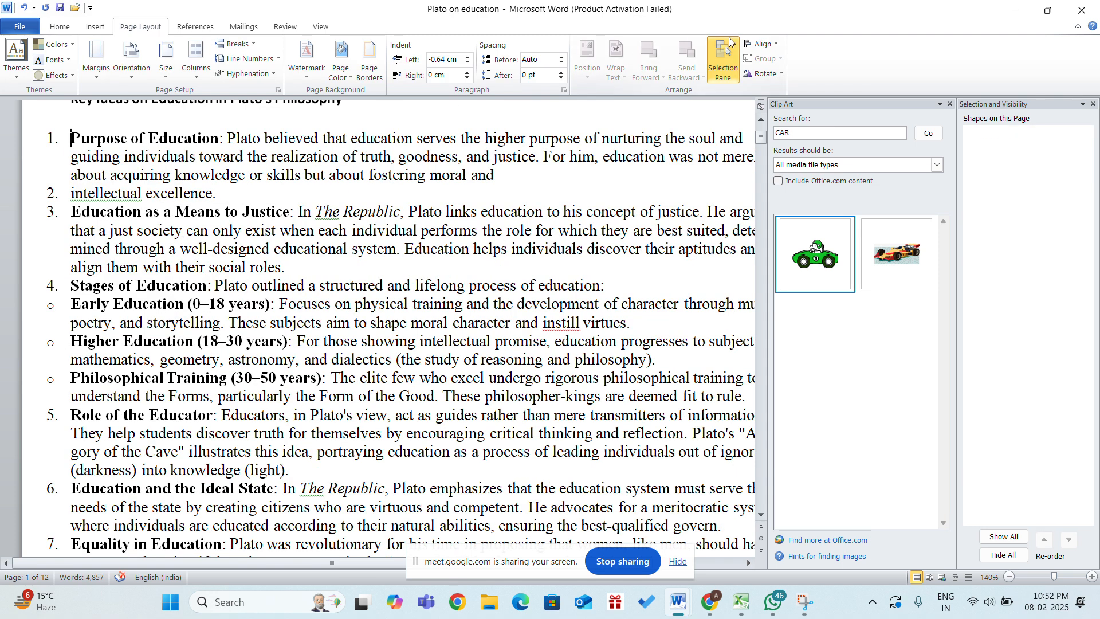
{"action": "left_click", "coordinate": [814, 257]}
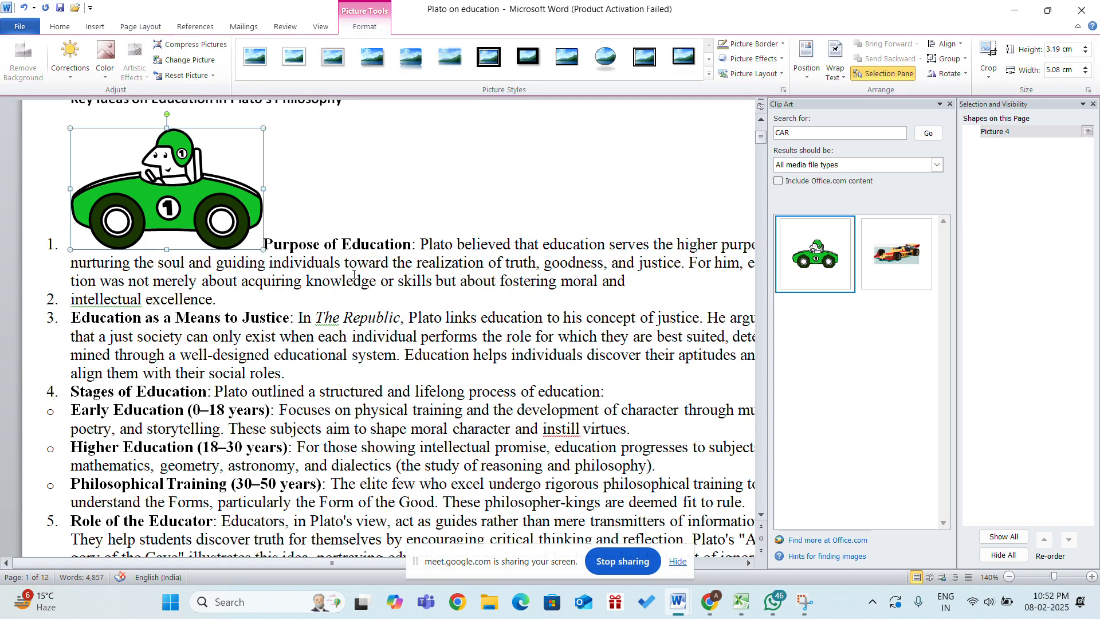
Examine the Align options with the green car picture selected and with the cursor in the introductory paragraph
{"action": "scroll", "coordinate": [401, 315], "scroll_direction": "up", "scroll_amount": 3}
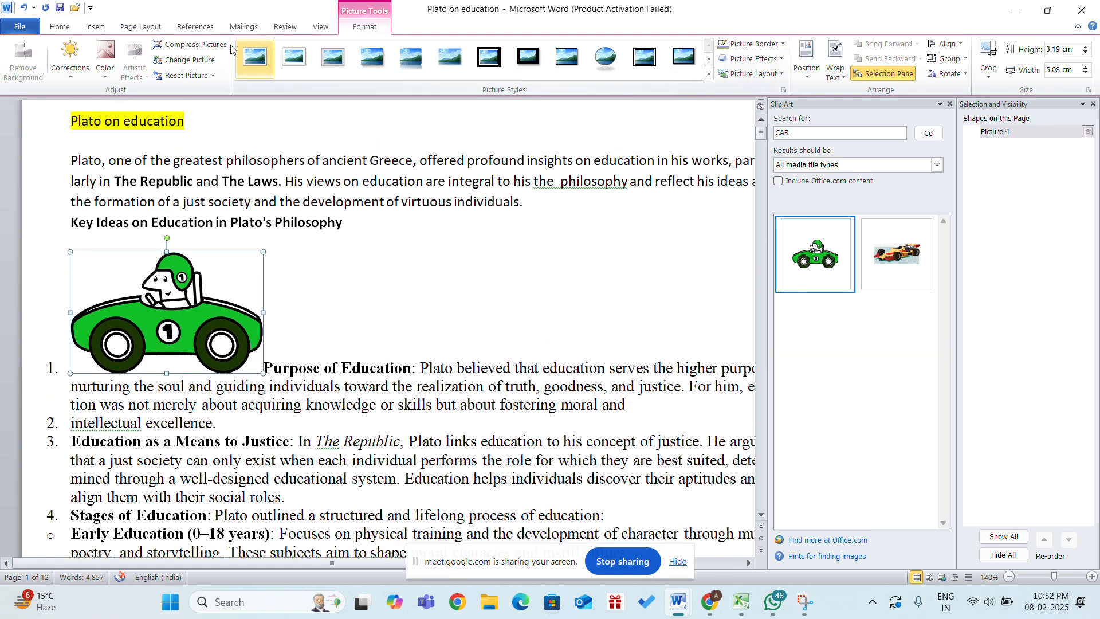
{"action": "left_click", "coordinate": [155, 31]}
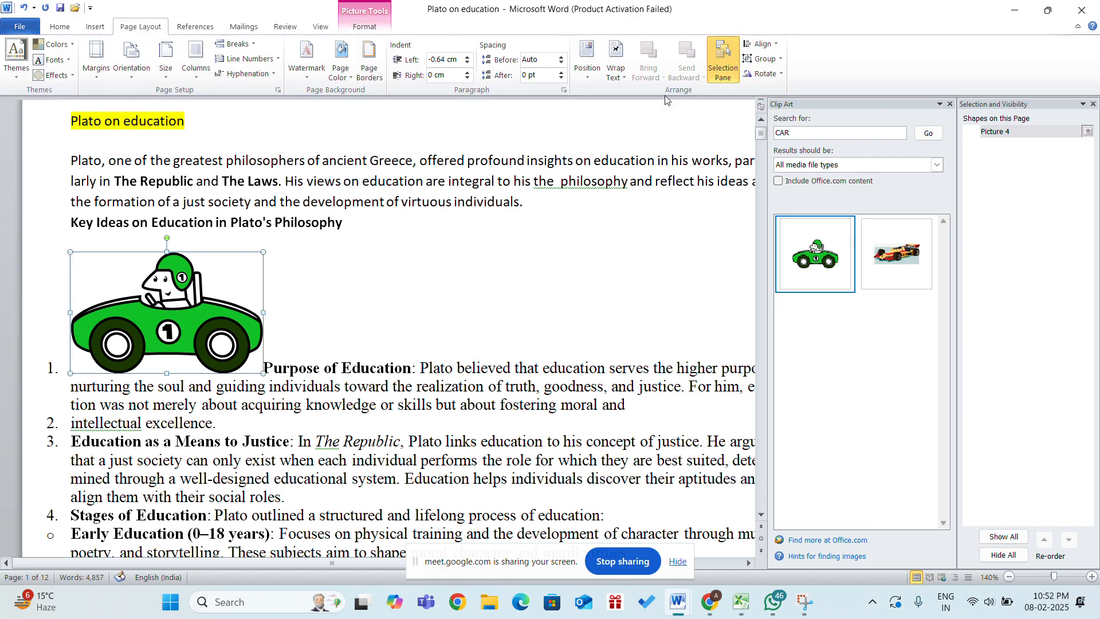
{"action": "left_click", "coordinate": [759, 45]}
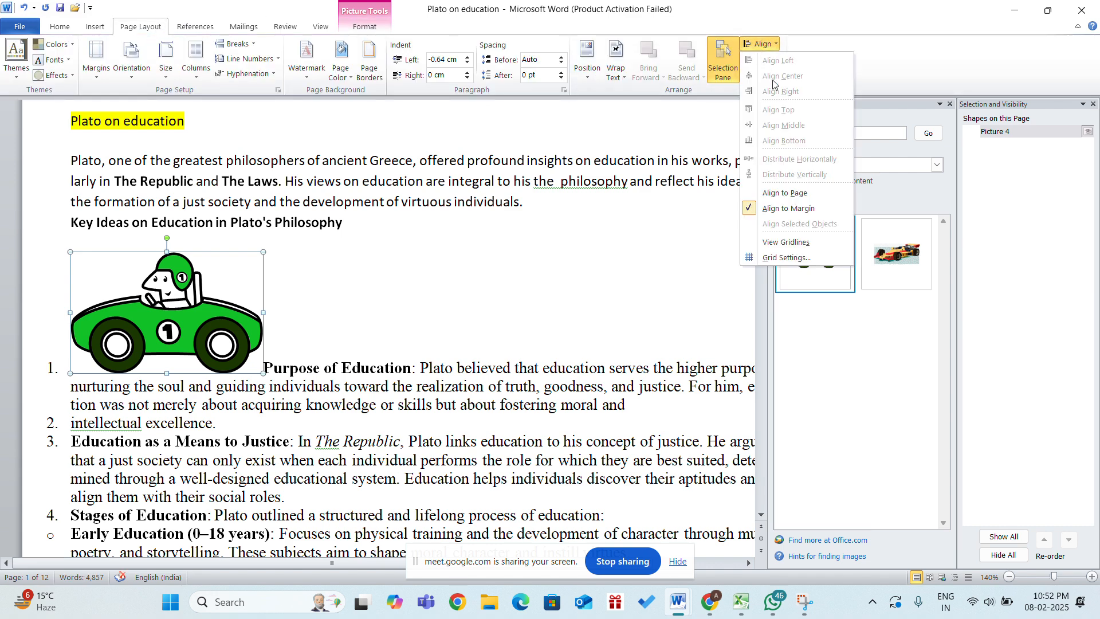
{"action": "left_click", "coordinate": [137, 342]}
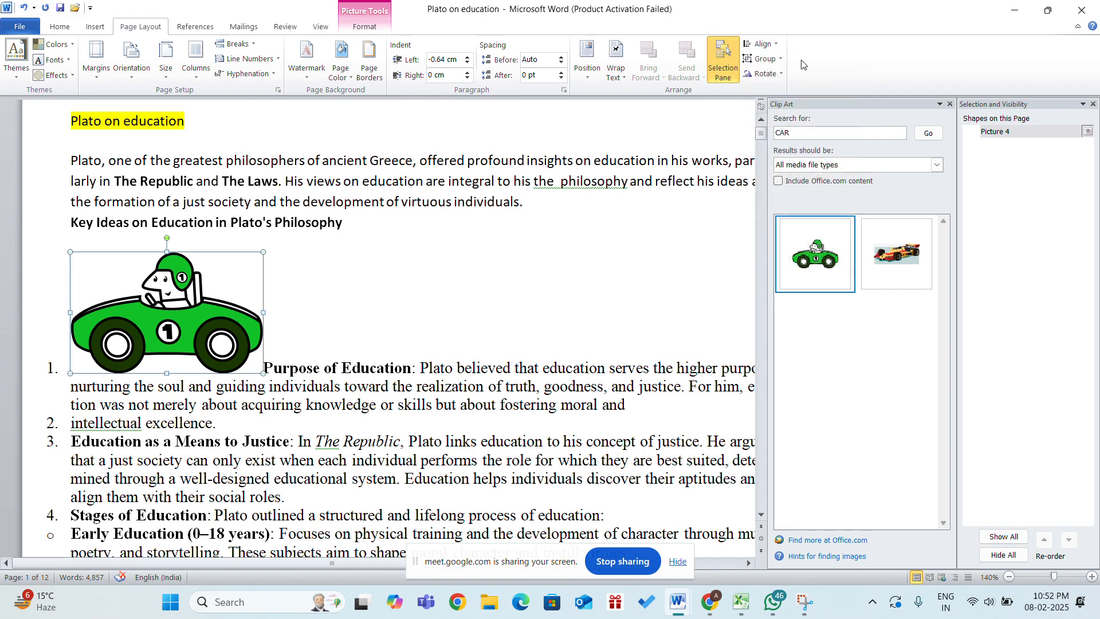
{"action": "left_click", "coordinate": [764, 47]}
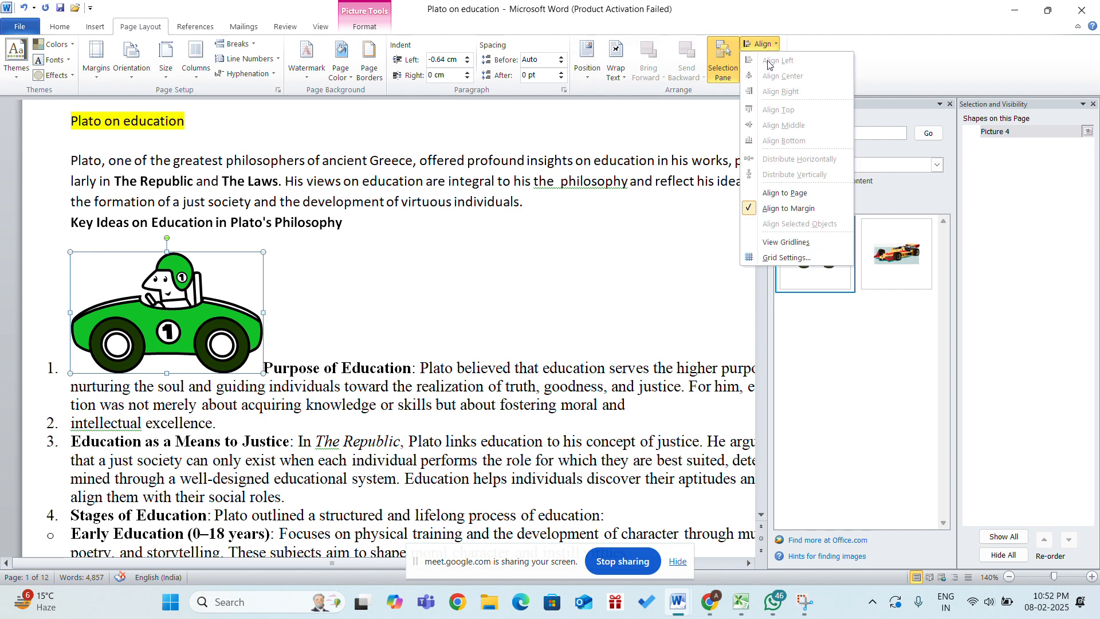
{"action": "left_click", "coordinate": [376, 293]}
{"action": "left_click", "coordinate": [66, 165]}
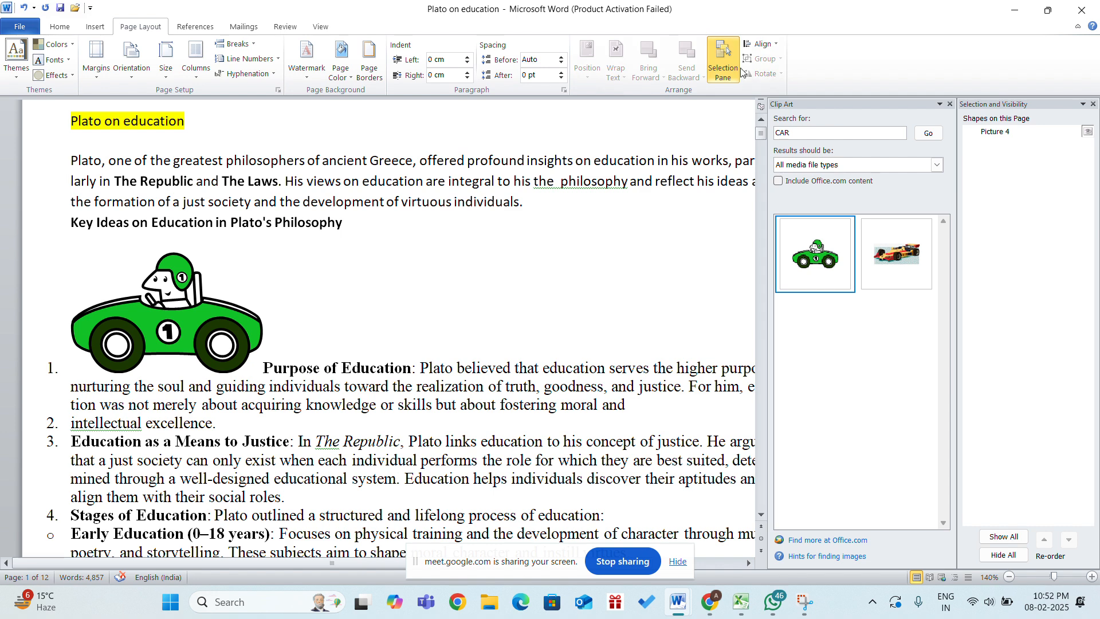
{"action": "left_click", "coordinate": [761, 48]}
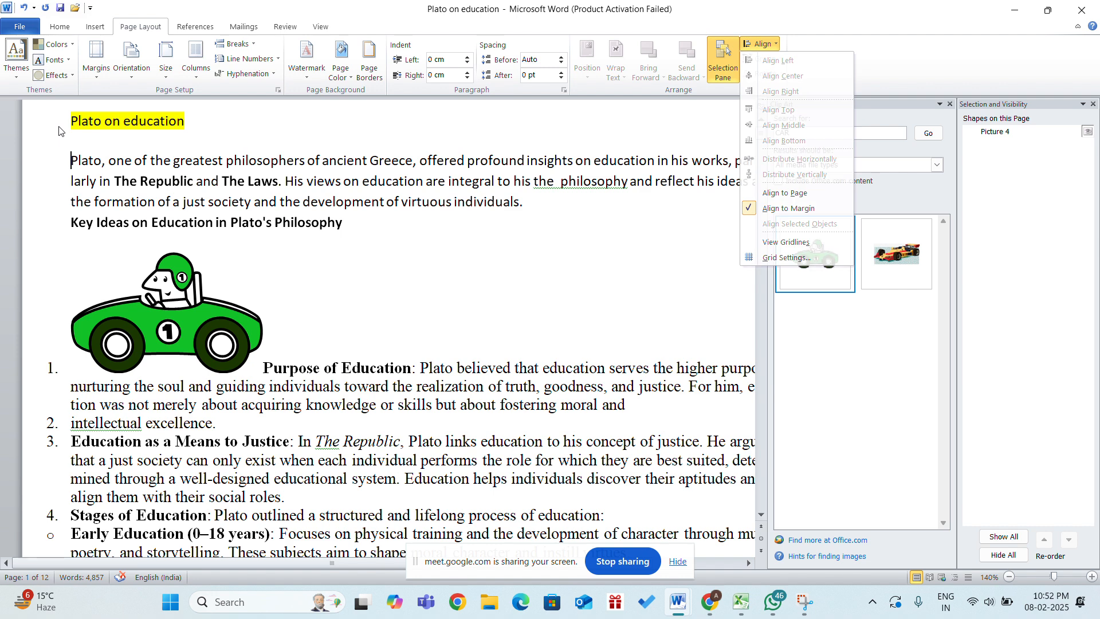
{"action": "left_click", "coordinate": [670, 93]}
Hide the list of shapes on the page, select the introductory paragraph and "Key Ideas" heading, and switch object alignment to Align to Page
{"action": "left_click", "coordinate": [725, 64]}
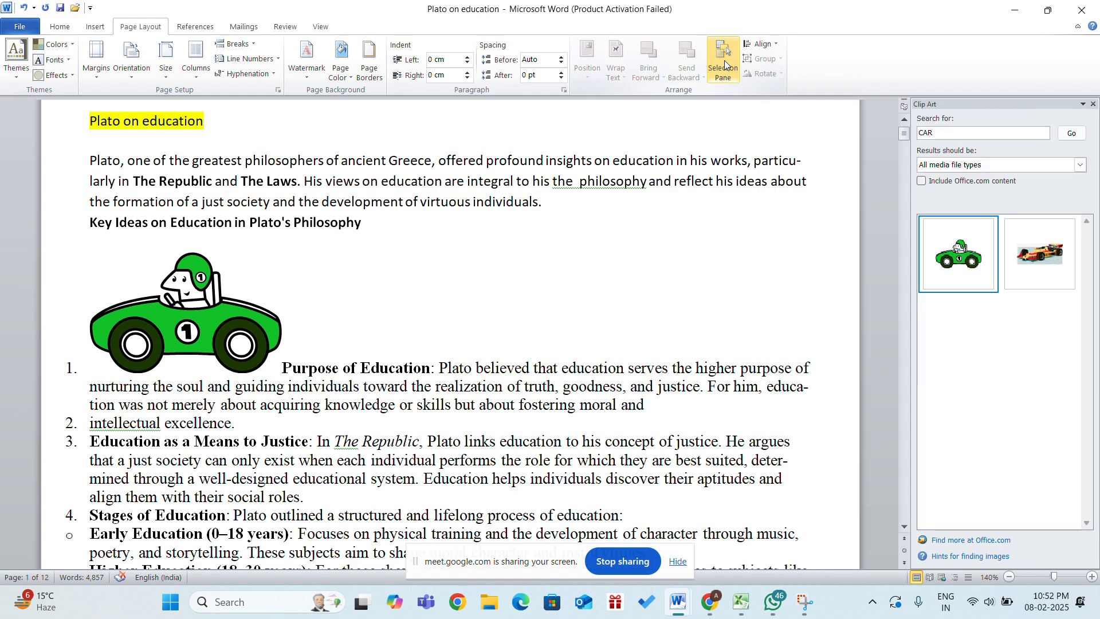
{"action": "left_click_drag", "start_coordinate": [86, 160], "coordinate": [400, 243]}
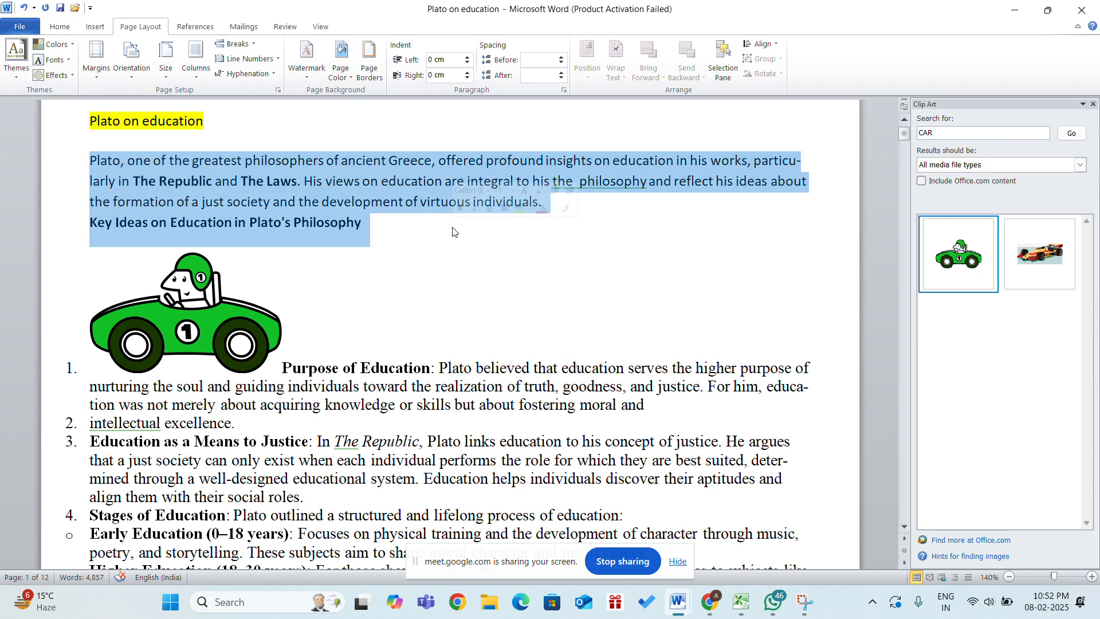
{"action": "left_click", "coordinate": [770, 48]}
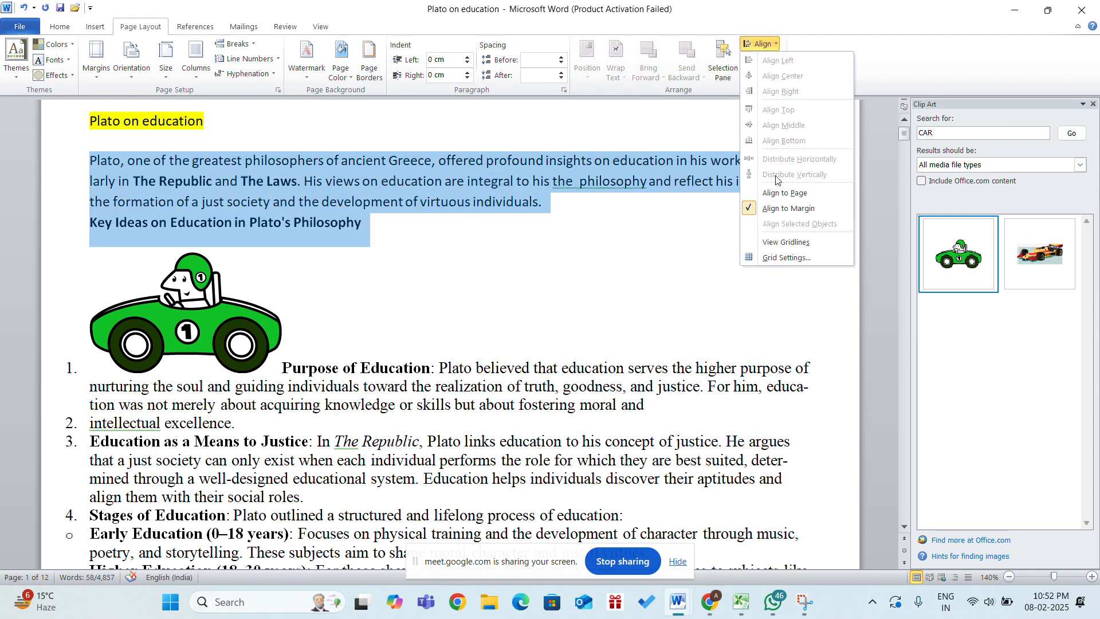
{"action": "left_click", "coordinate": [749, 195]}
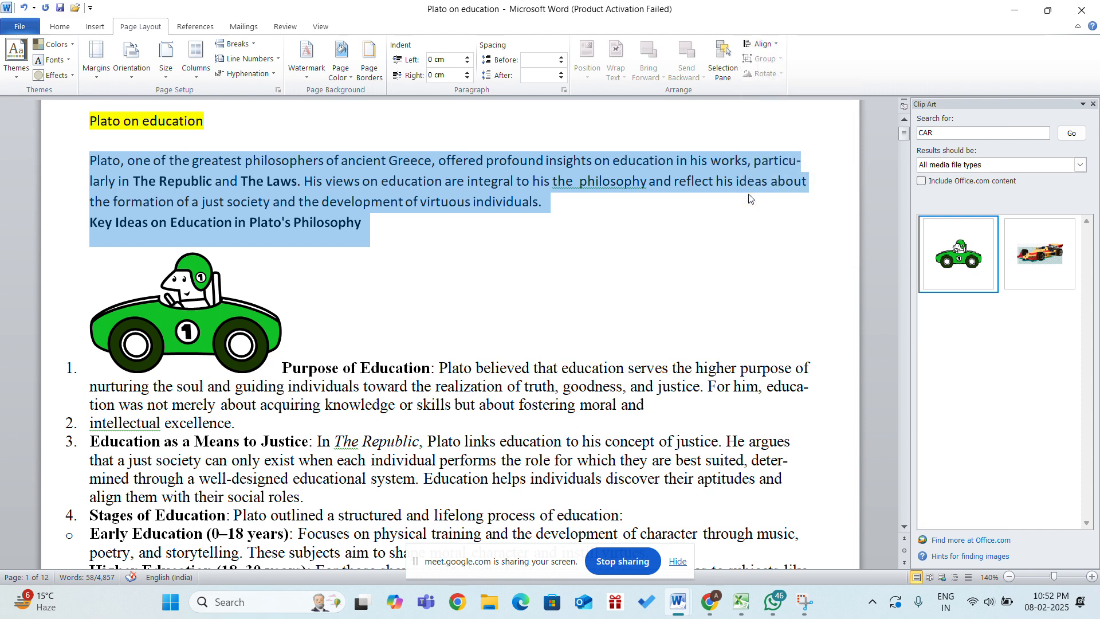
{"action": "left_click", "coordinate": [759, 48]}
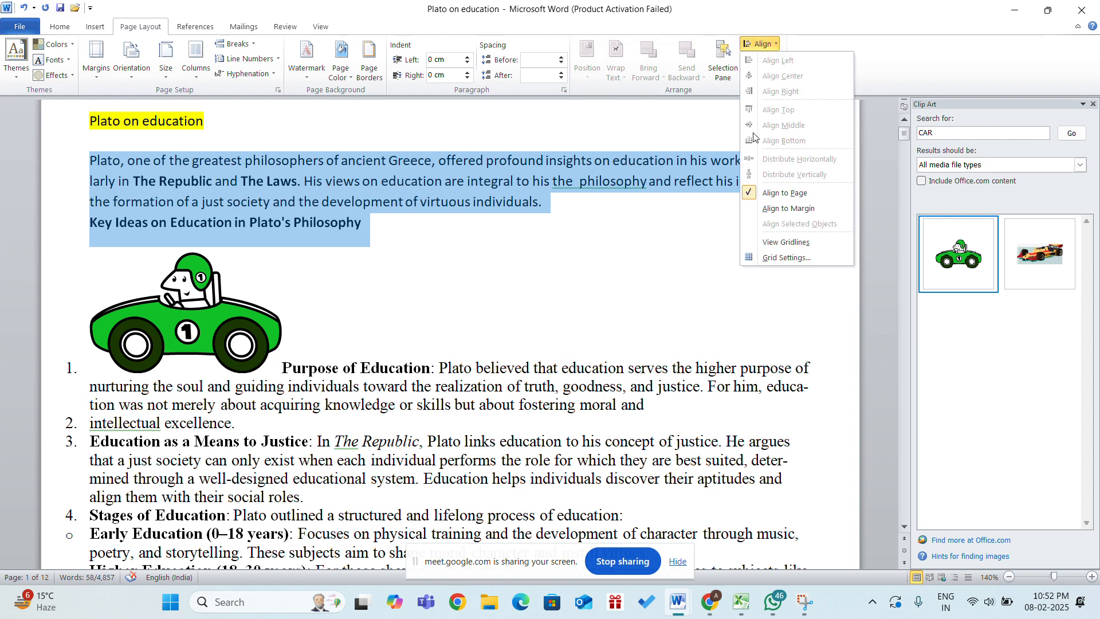
{"action": "left_click", "coordinate": [629, 114]}
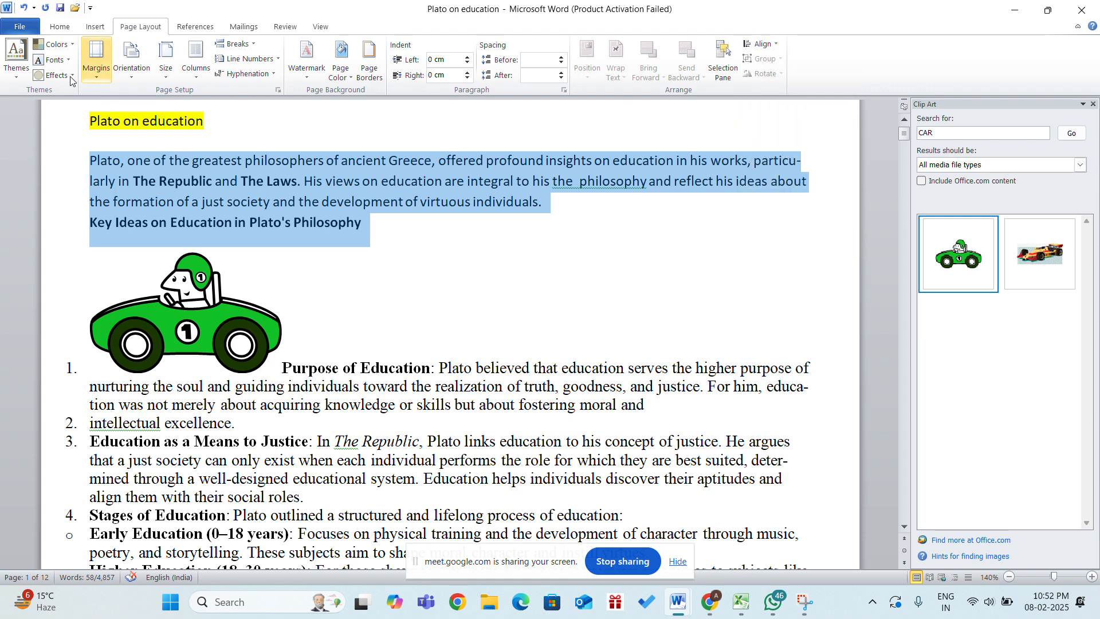
Try centred, right and justified alignment on the introductory paragraph and "Key Ideas" heading, returning them to left alignment
{"action": "left_click", "coordinate": [60, 27]}
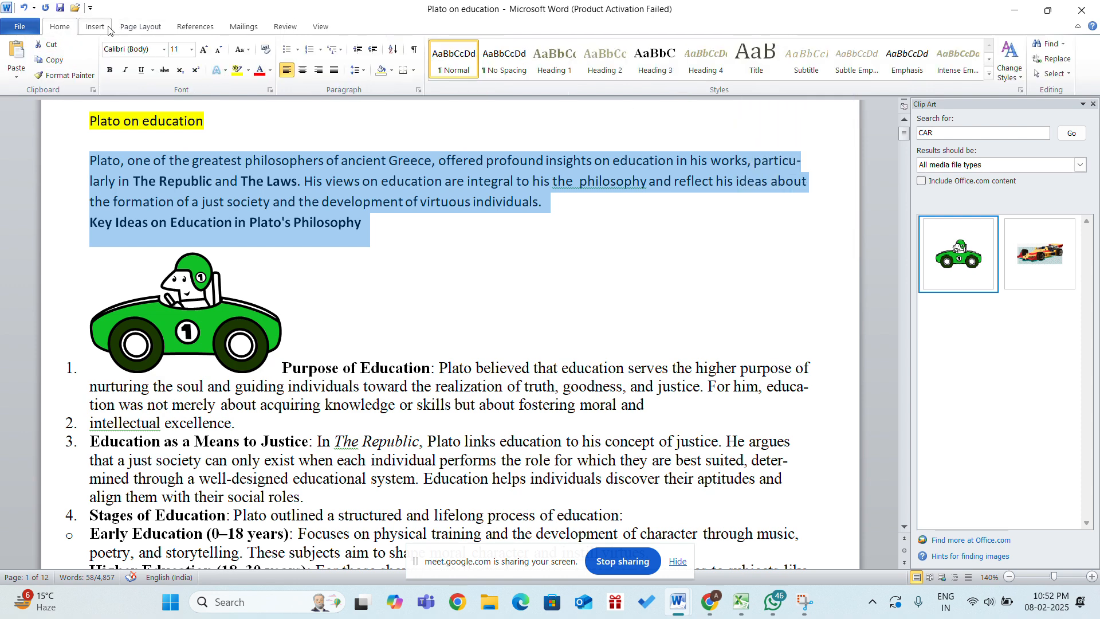
{"action": "left_click", "coordinate": [96, 26]}
{"action": "left_click", "coordinate": [62, 29]}
{"action": "left_click", "coordinate": [302, 69]}
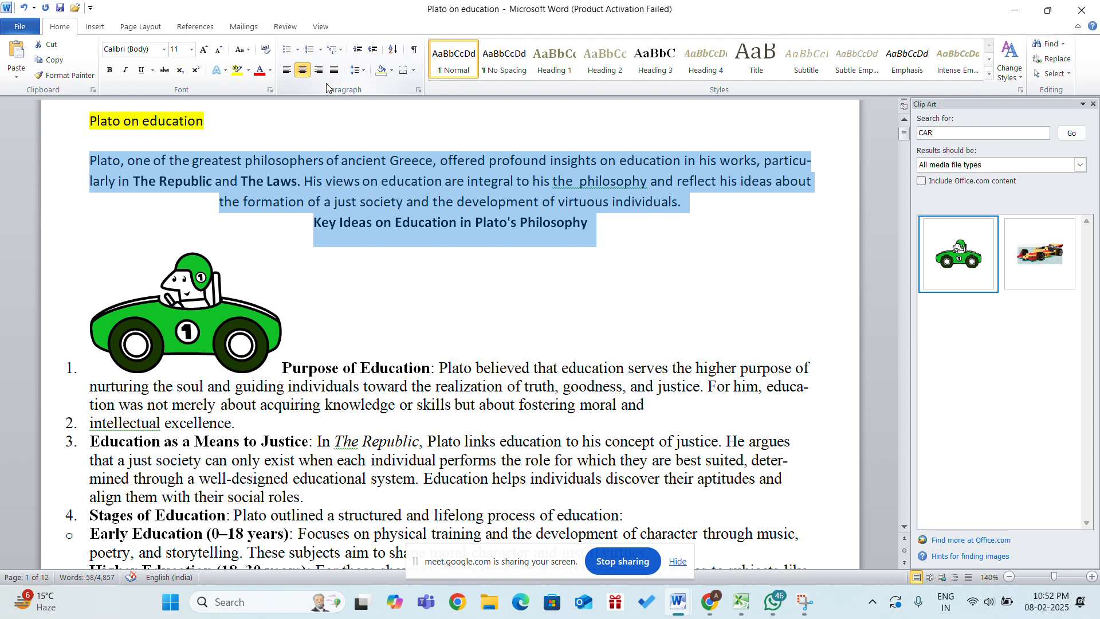
{"action": "left_click", "coordinate": [318, 70]}
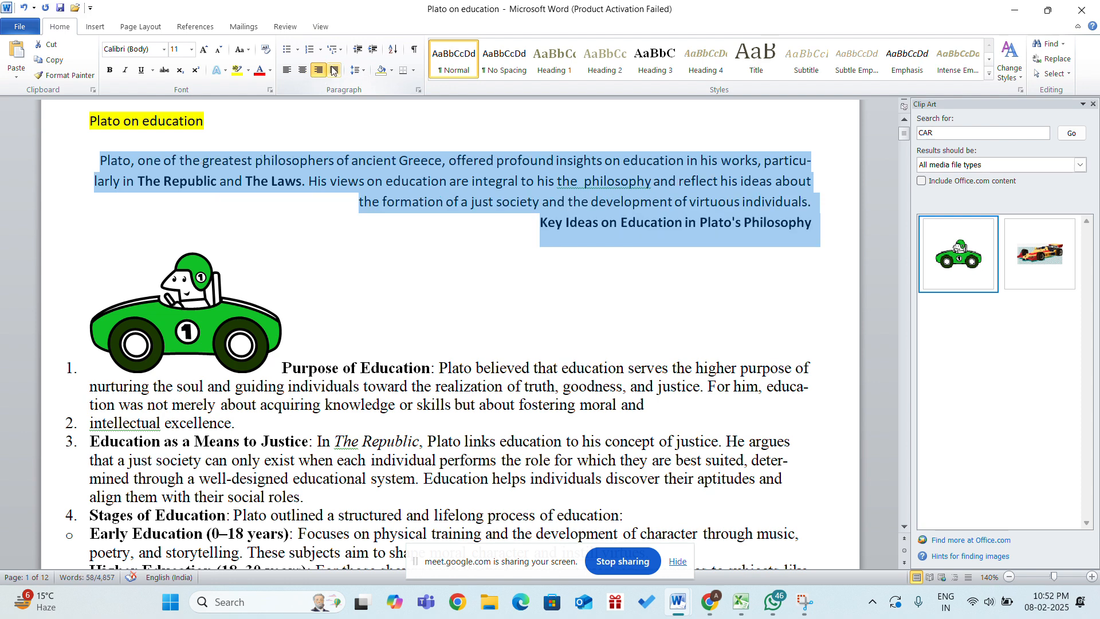
{"action": "left_click", "coordinate": [332, 70]}
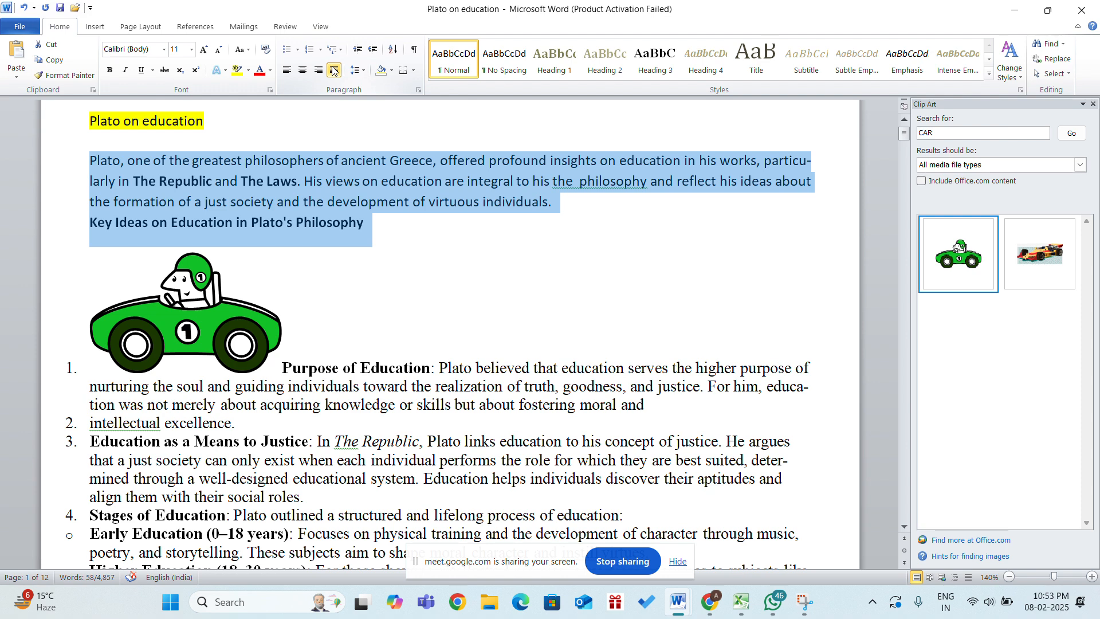
{"action": "left_click", "coordinate": [288, 70]}
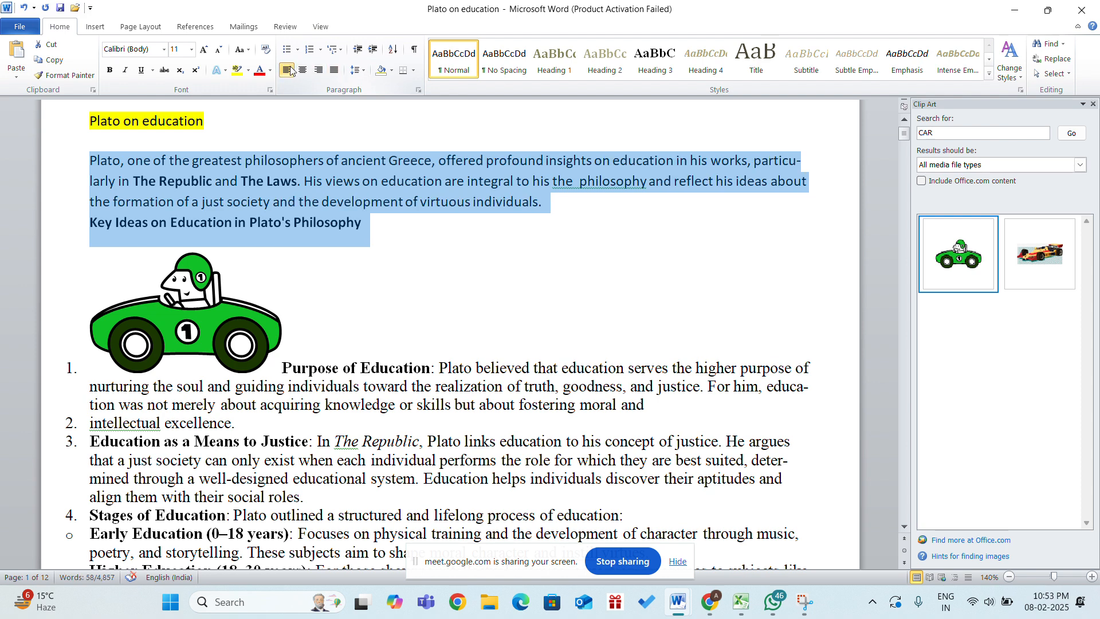
Review the Align options available for the green car picture above the "Purpose of Education" item
{"action": "left_click", "coordinate": [152, 28]}
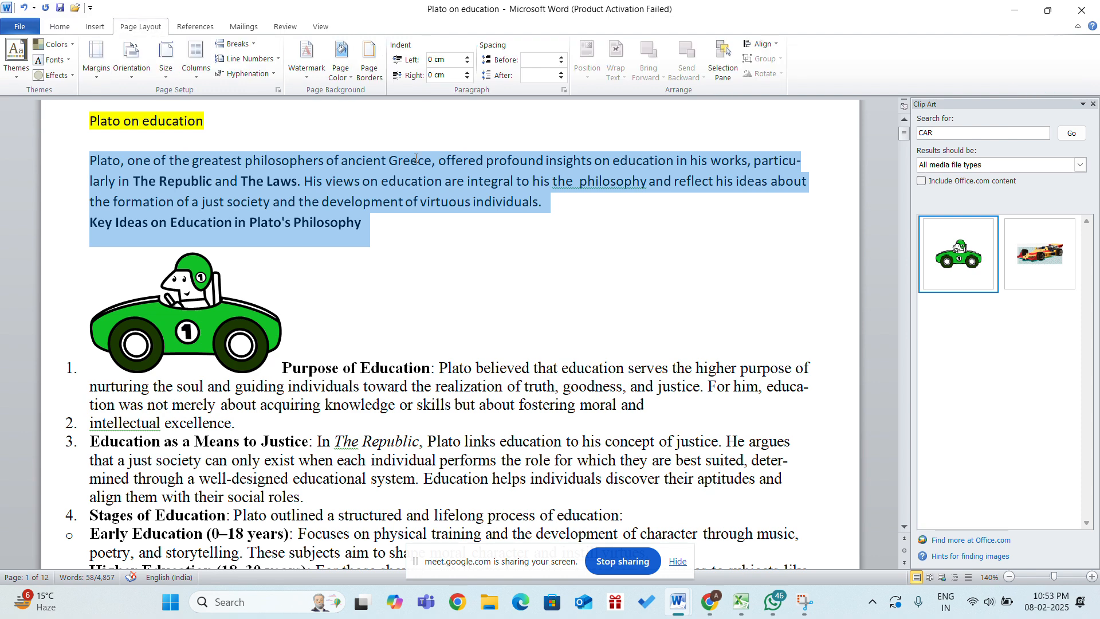
{"action": "left_click", "coordinate": [479, 248]}
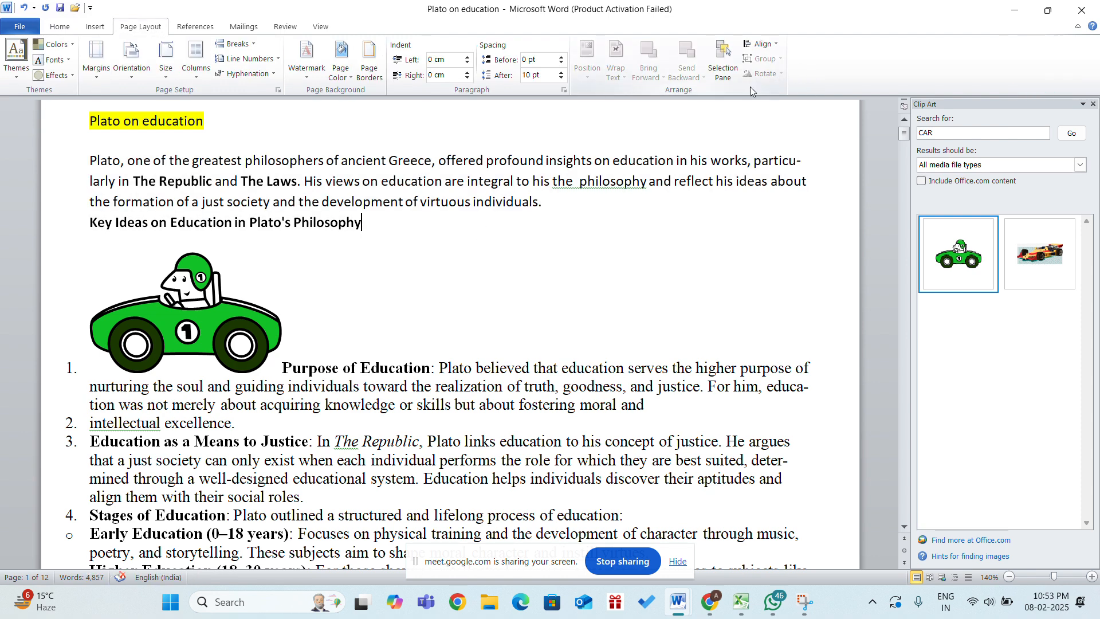
{"action": "left_click", "coordinate": [259, 295]}
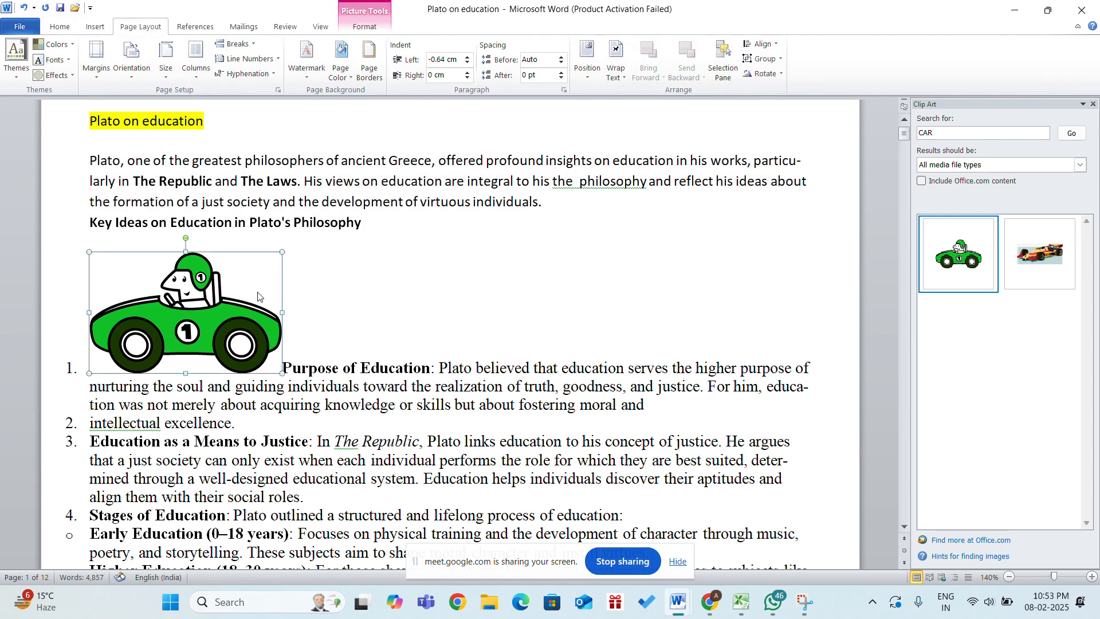
{"action": "left_click", "coordinate": [767, 44]}
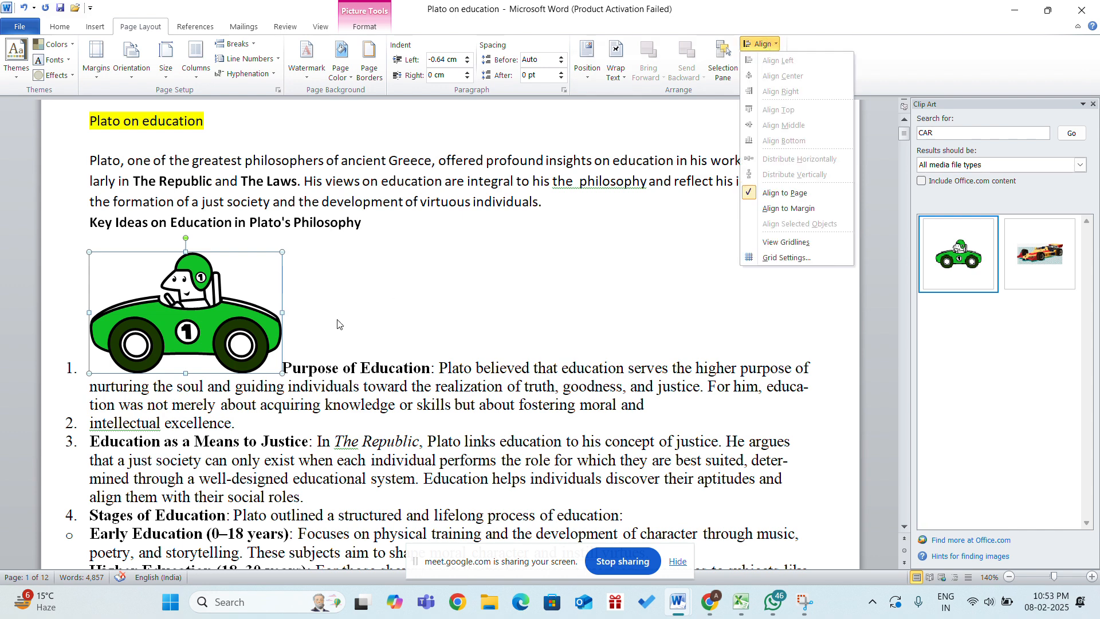
{"action": "left_click", "coordinate": [691, 243]}
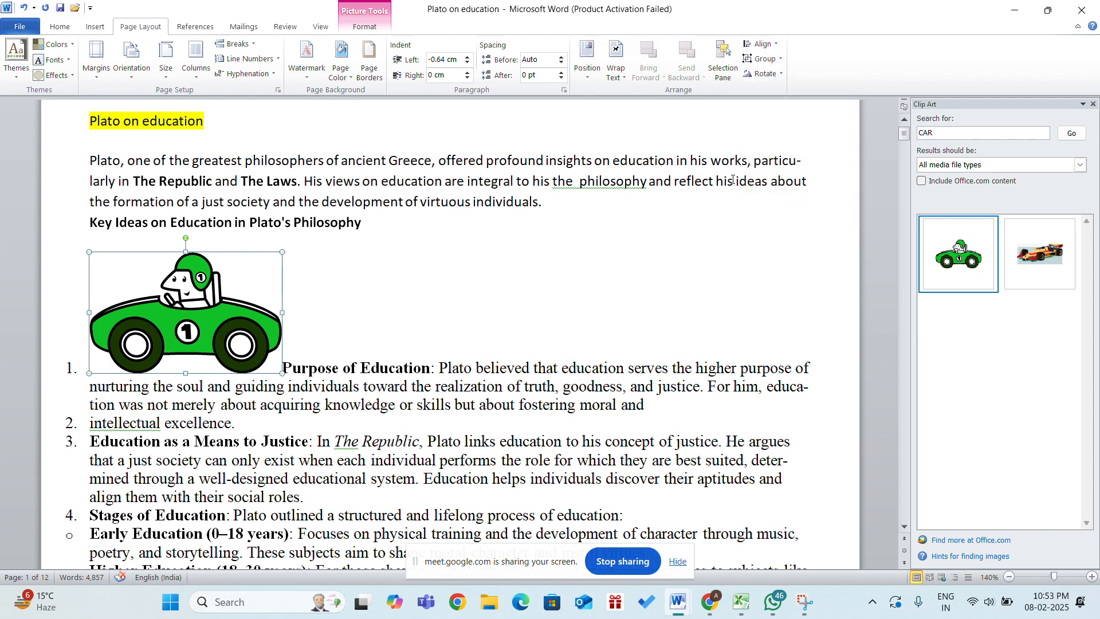
Try to ungroup the green car picture, dismissing its conversion to a Microsoft Office drawing object
{"action": "left_click", "coordinate": [764, 61]}
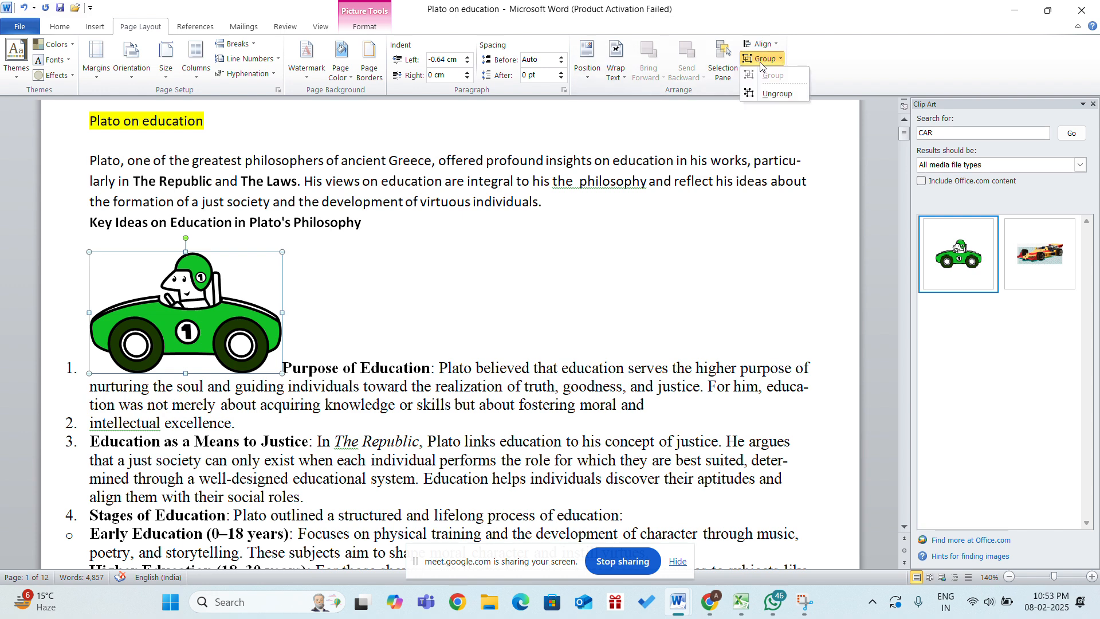
{"action": "left_click", "coordinate": [774, 94]}
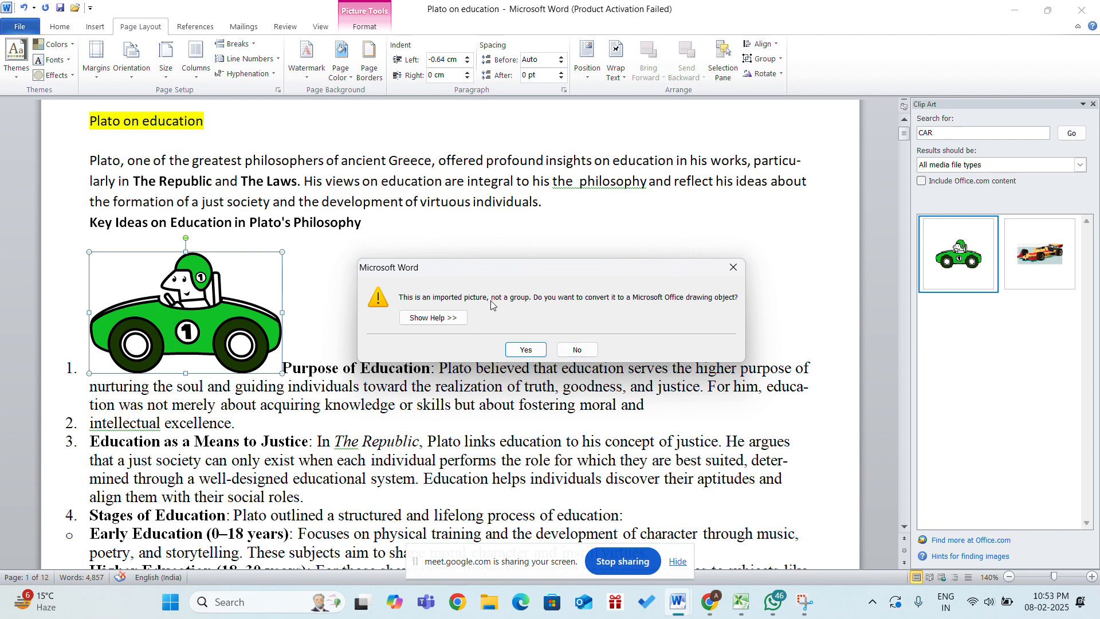
{"action": "left_click", "coordinate": [732, 269]}
Rotate the green car picture right by 90° and look over the other rotate and flip options
{"action": "left_click", "coordinate": [772, 76]}
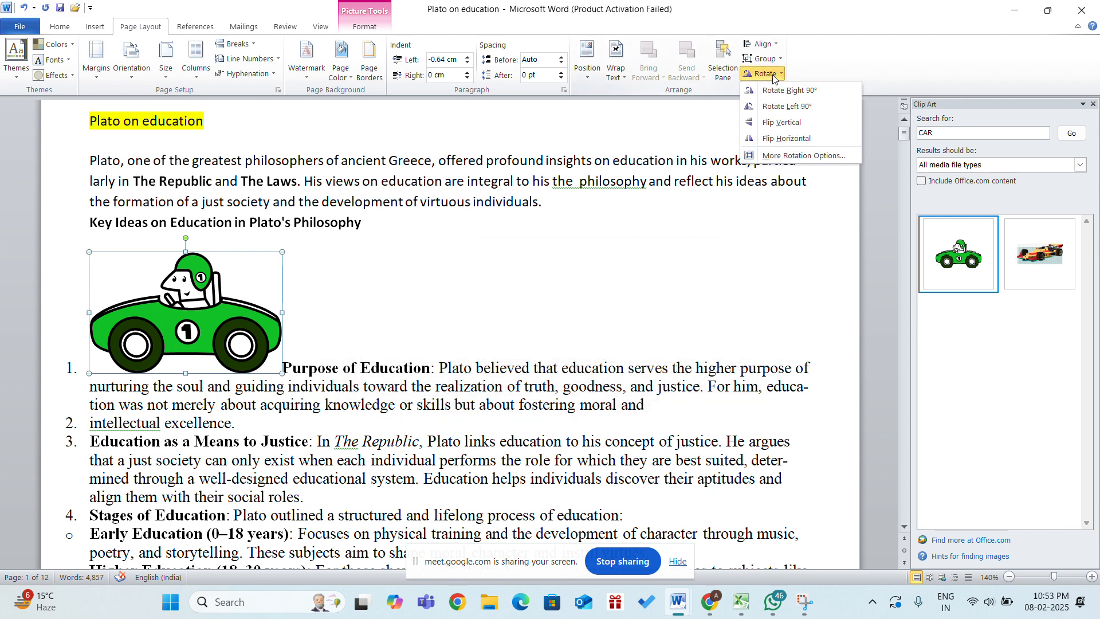
{"action": "left_click", "coordinate": [786, 91]}
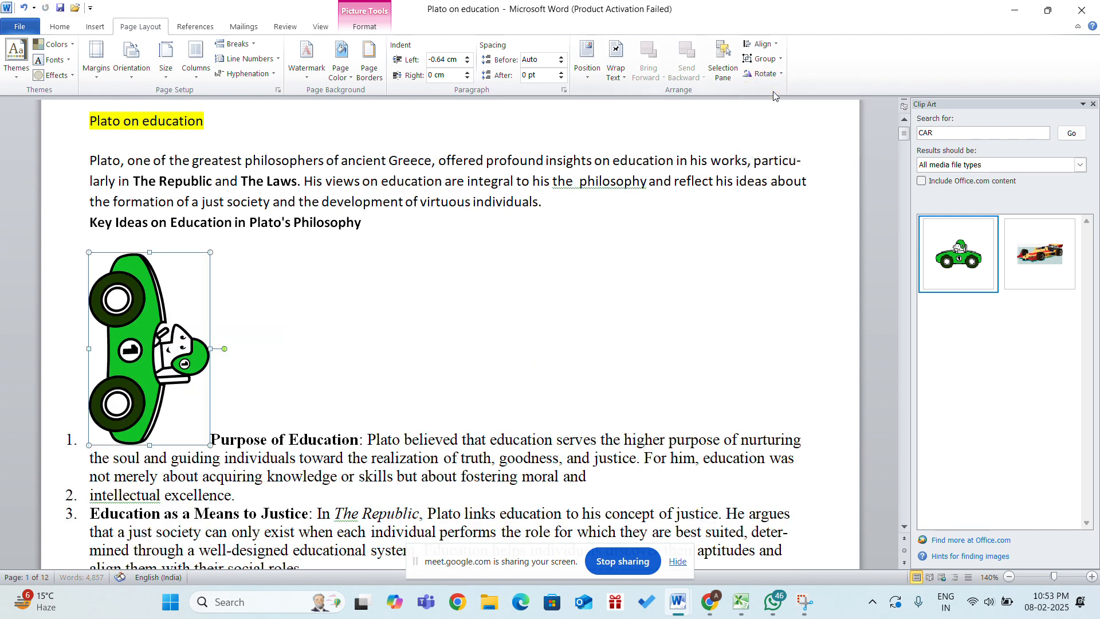
{"action": "left_click", "coordinate": [766, 82]}
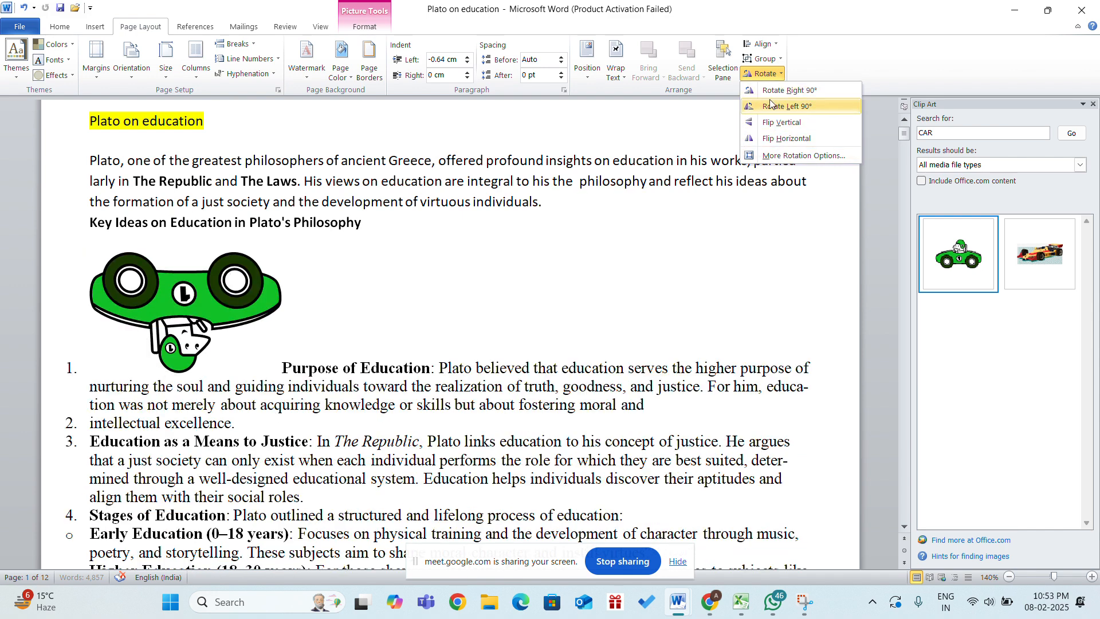
{"action": "left_click", "coordinate": [723, 127]}
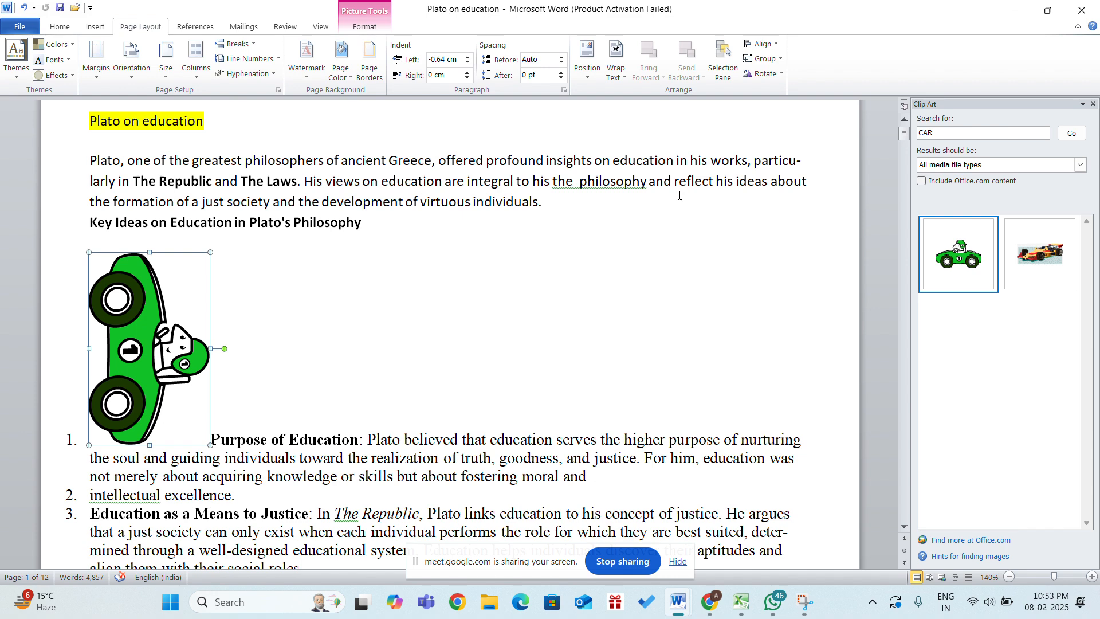
Close the Clip Art search and delete the rotated green car picture from the "Purpose of Education" item
{"action": "left_click", "coordinate": [1092, 104]}
{"action": "mouse_move", "coordinate": [709, 611]}
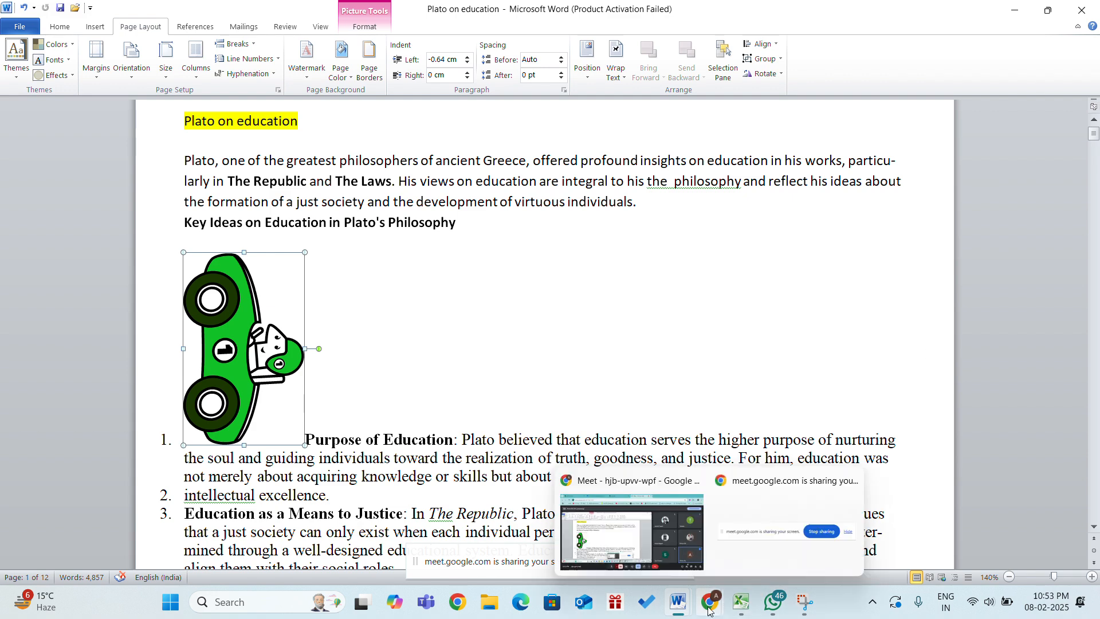
{"action": "left_click", "coordinate": [680, 551]}
{"action": "key", "text": "Delete"}
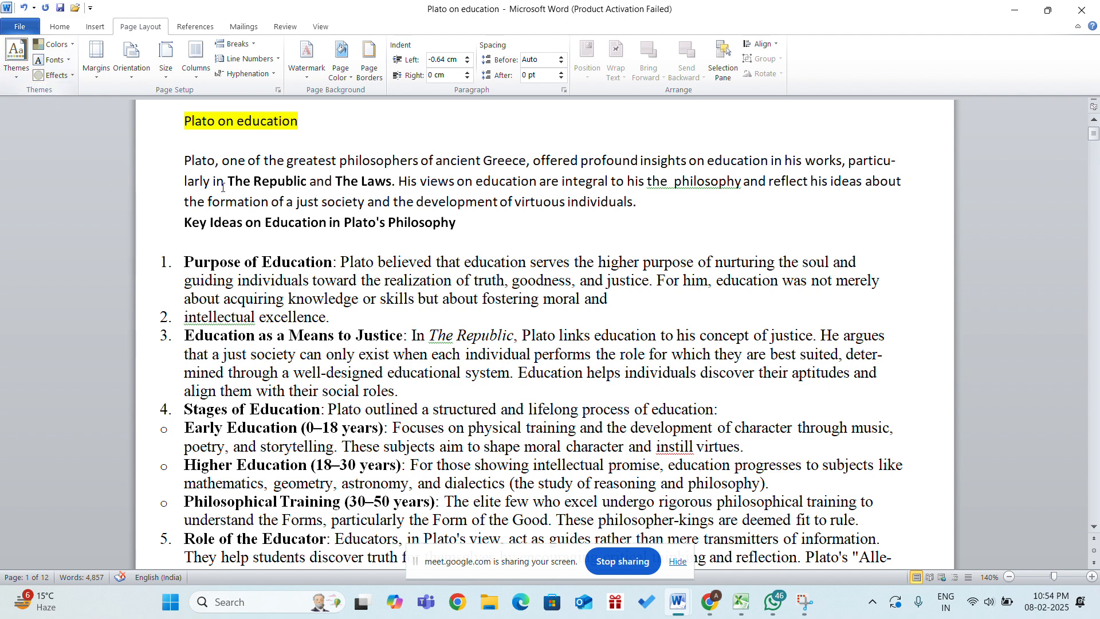
Look over the built-in theme effects available for the document
{"action": "scroll", "coordinate": [378, 427], "scroll_direction": "down", "scroll_amount": 2}
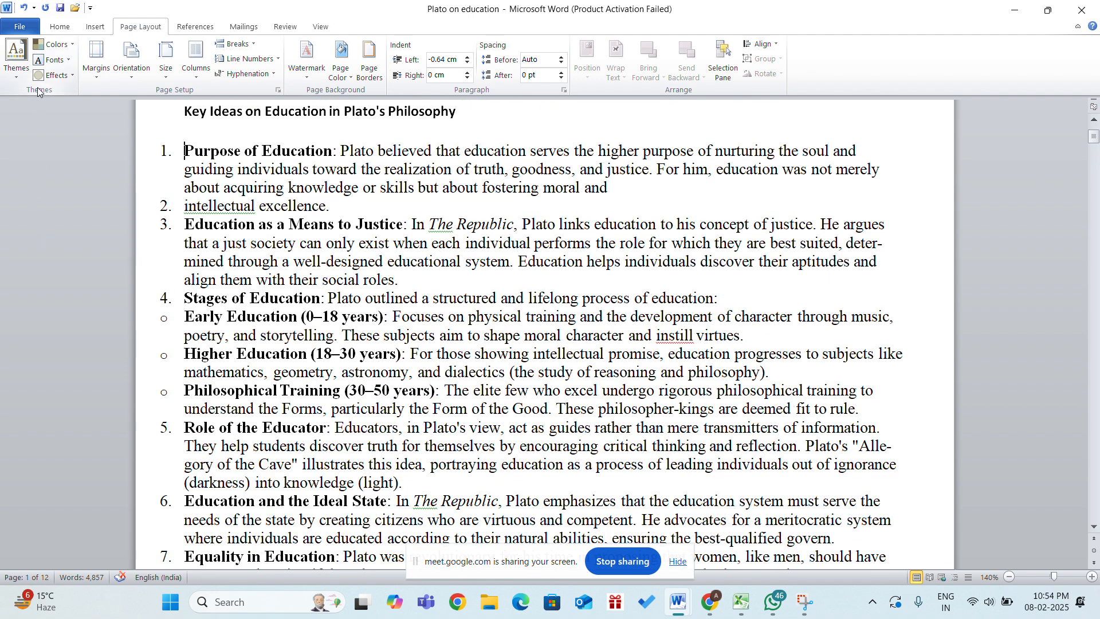
{"action": "left_click", "coordinate": [51, 76]}
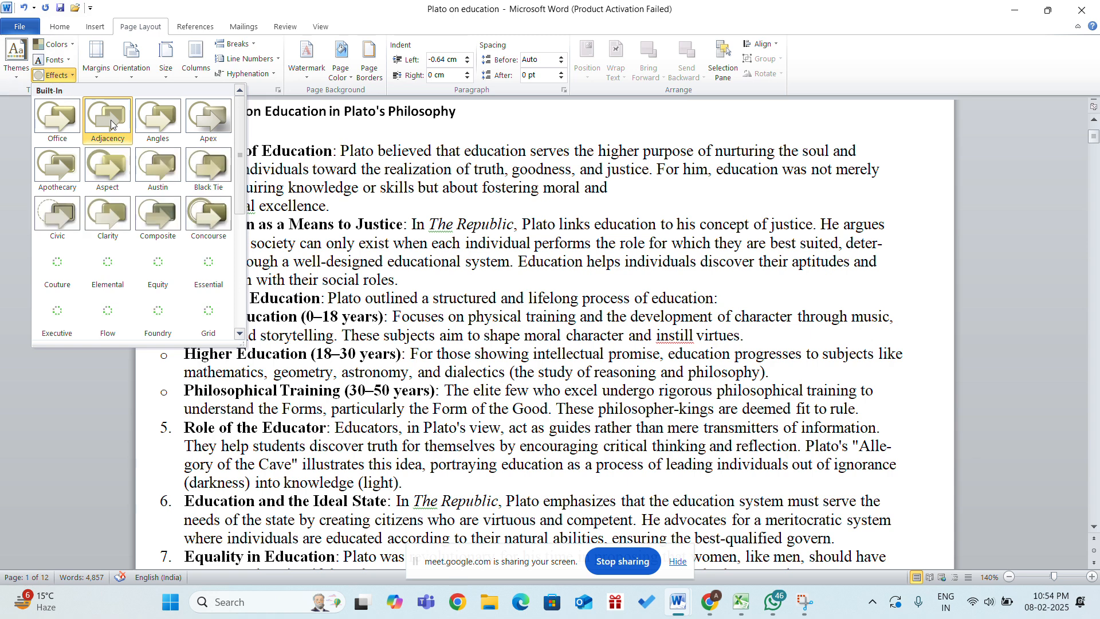
{"action": "scroll", "coordinate": [167, 305], "scroll_direction": "down", "scroll_amount": 3}
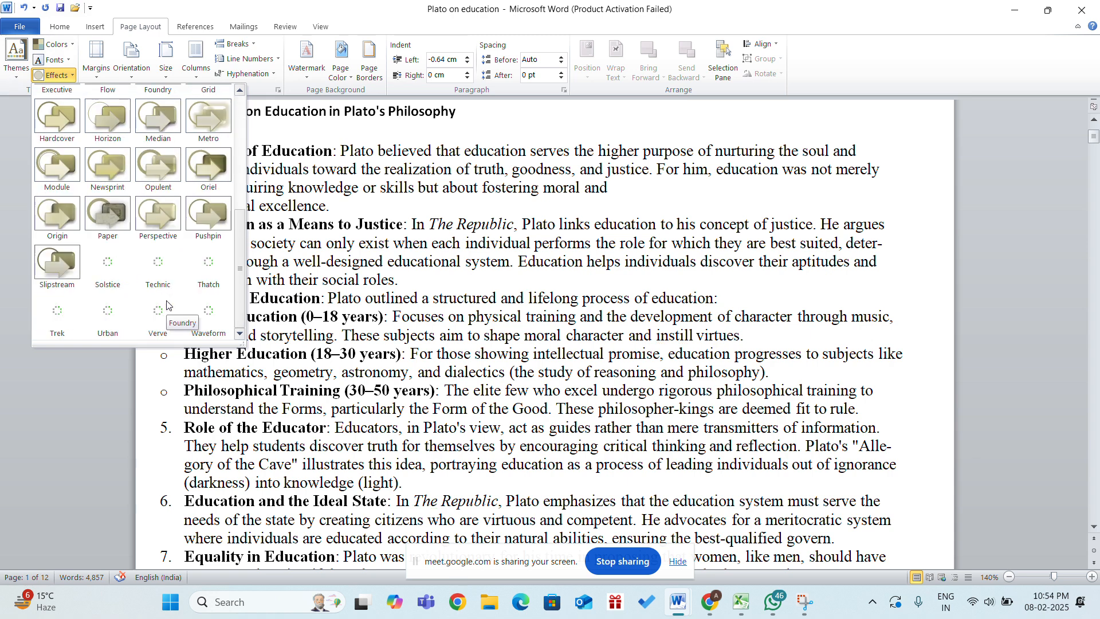
Apply the Newsprint theme fonts (Impact and Times New Roman) to the document
{"action": "left_click", "coordinate": [46, 61]}
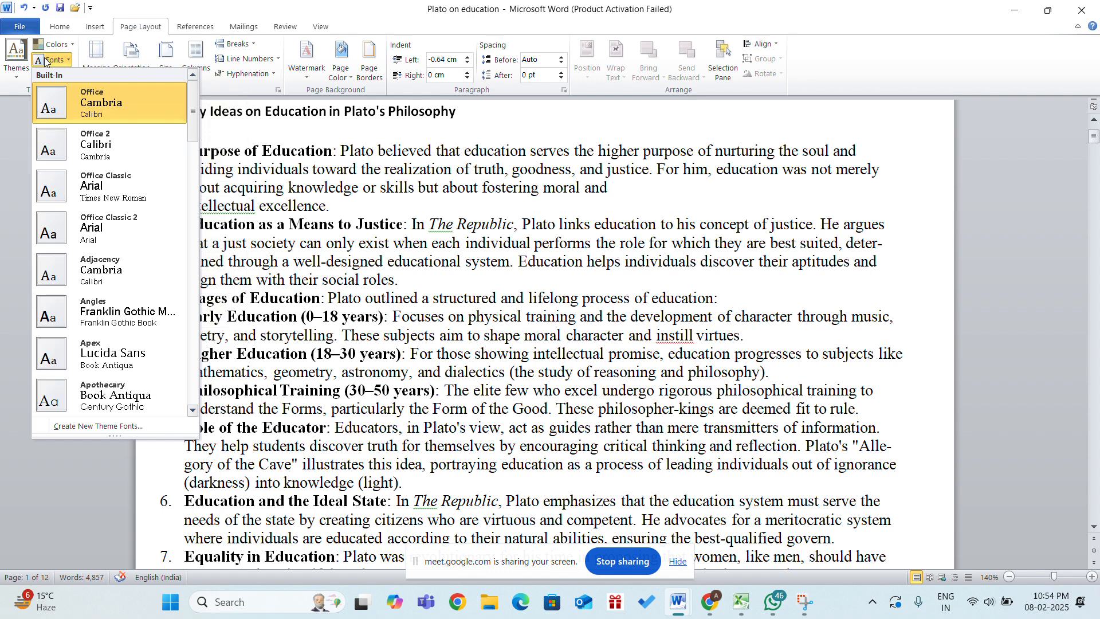
{"action": "scroll", "coordinate": [103, 331], "scroll_direction": "down", "scroll_amount": 5}
{"action": "scroll", "coordinate": [103, 332], "scroll_direction": "up", "scroll_amount": 3}
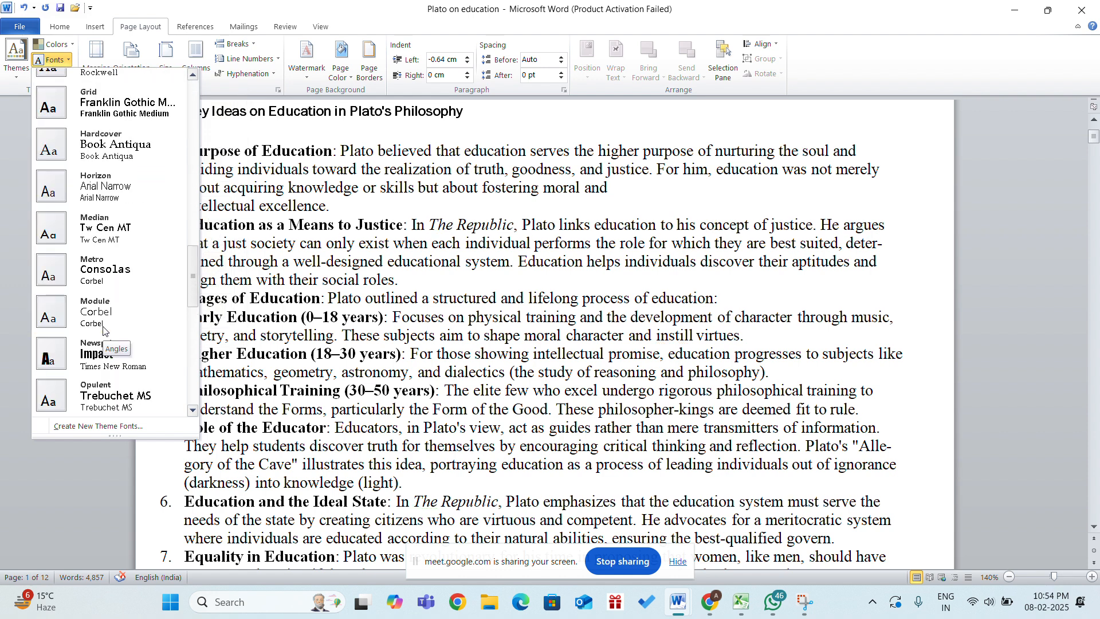
{"action": "left_click", "coordinate": [94, 358]}
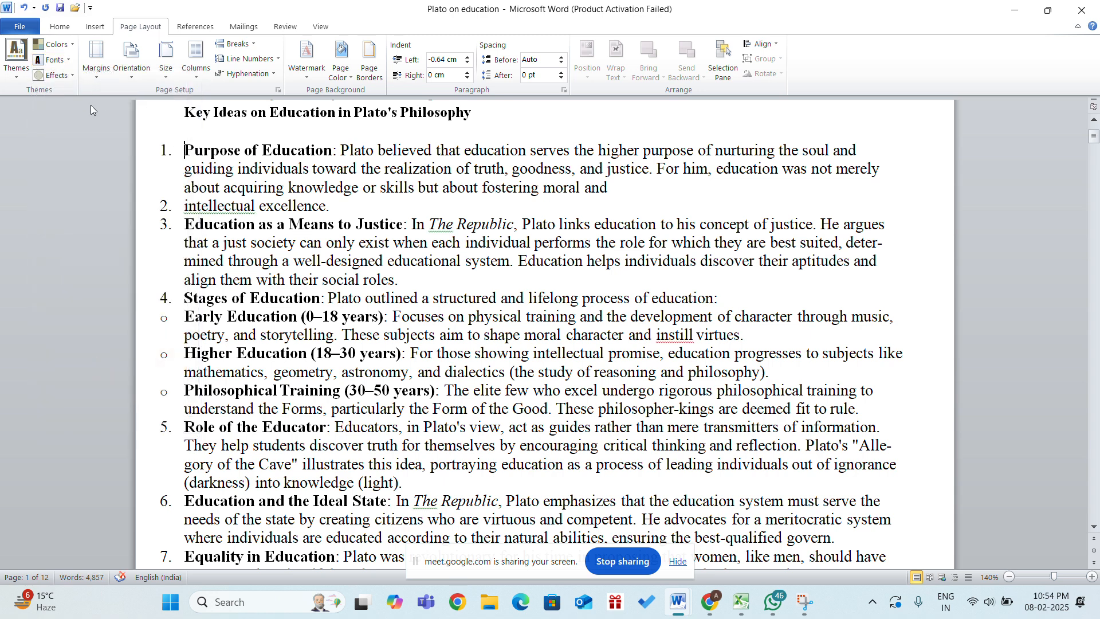
Look over the available theme colors, paper sizes and column layouts without applying any of them
{"action": "left_click", "coordinate": [43, 47]}
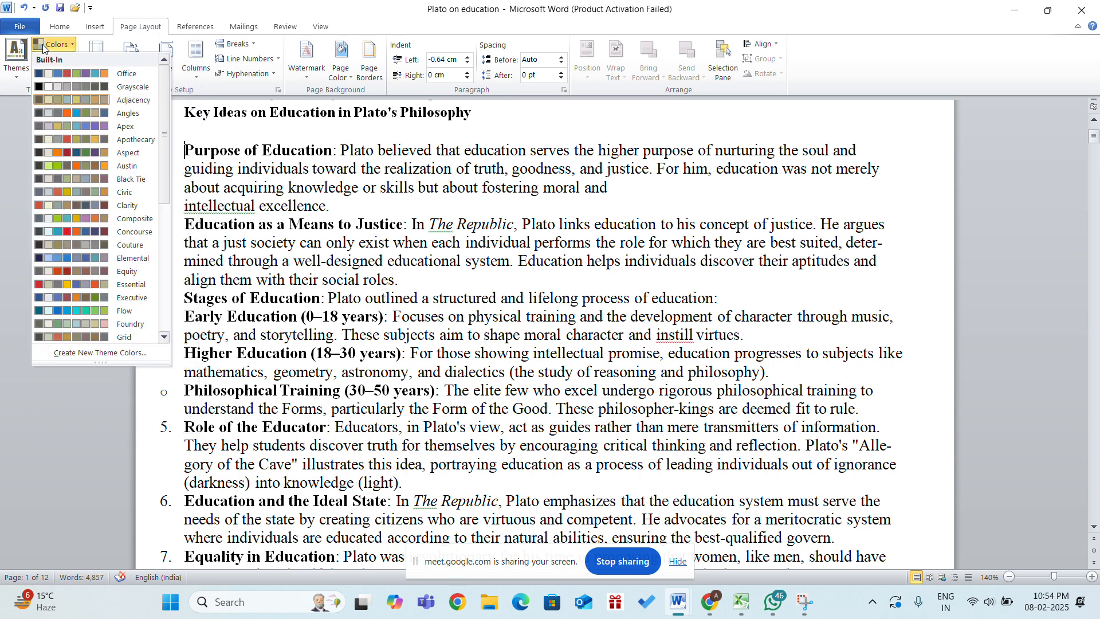
{"action": "left_click", "coordinate": [9, 184]}
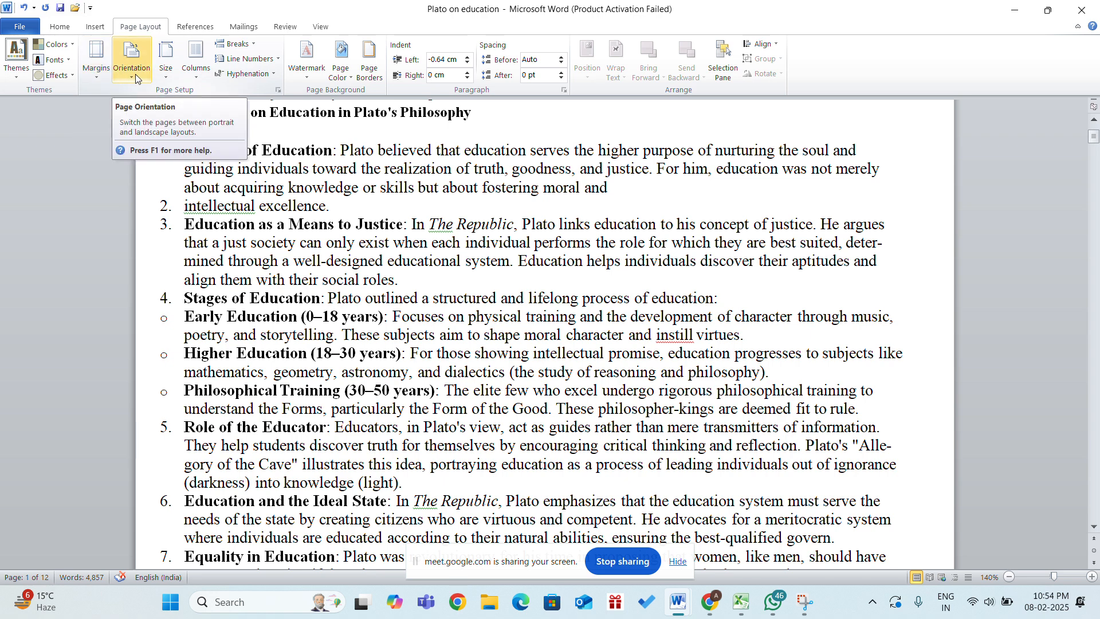
{"action": "left_click", "coordinate": [171, 73]}
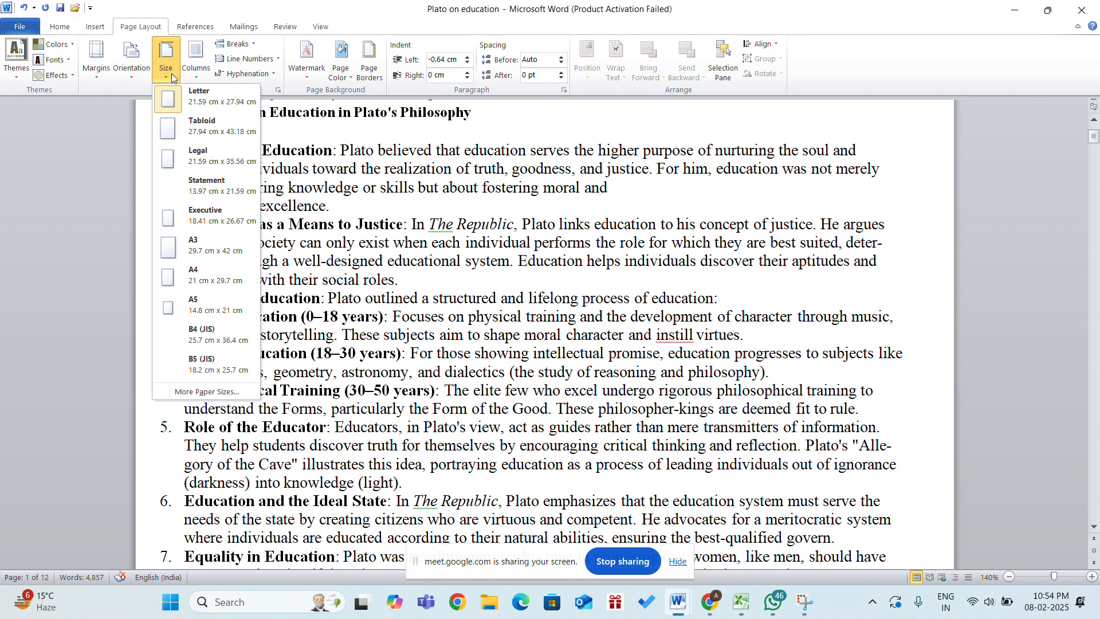
{"action": "left_click", "coordinate": [201, 74]}
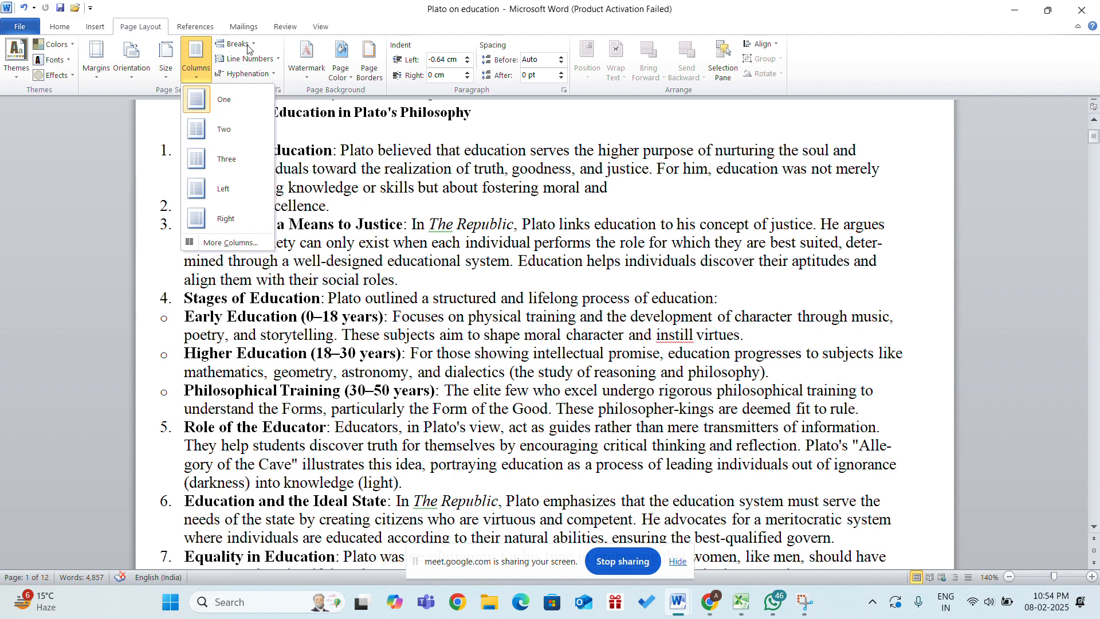
{"action": "key", "text": "Escape"}
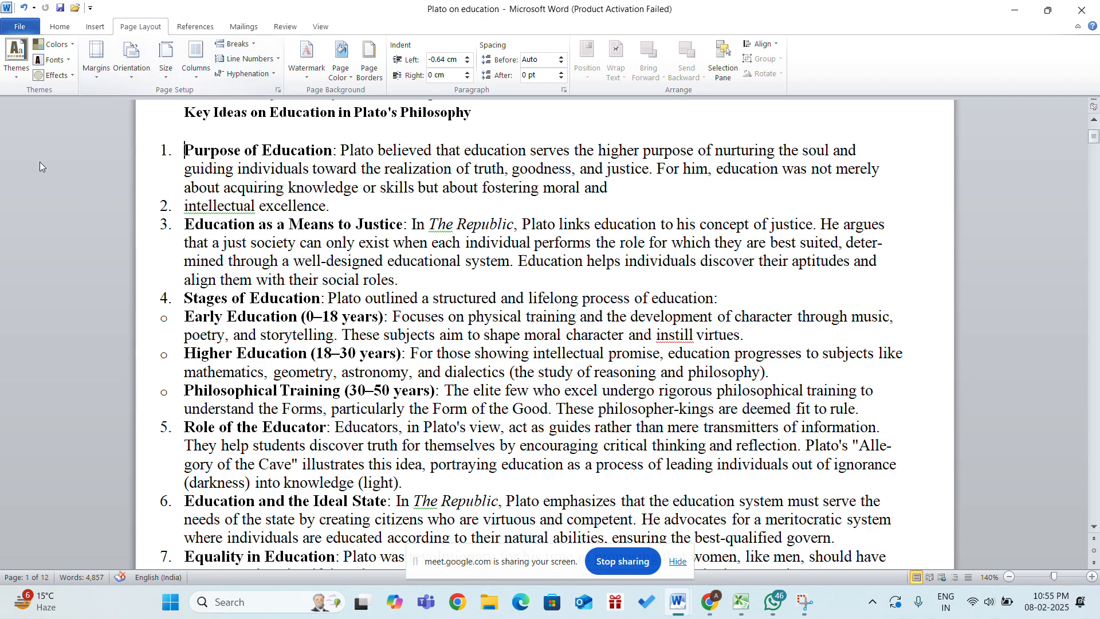
Try extra letters after "ideas about" in the introductory paragraph to test the hyphenation, and remove them again
{"action": "scroll", "coordinate": [198, 268], "scroll_direction": "down", "scroll_amount": 12}
{"action": "scroll", "coordinate": [199, 268], "scroll_direction": "down", "scroll_amount": 5}
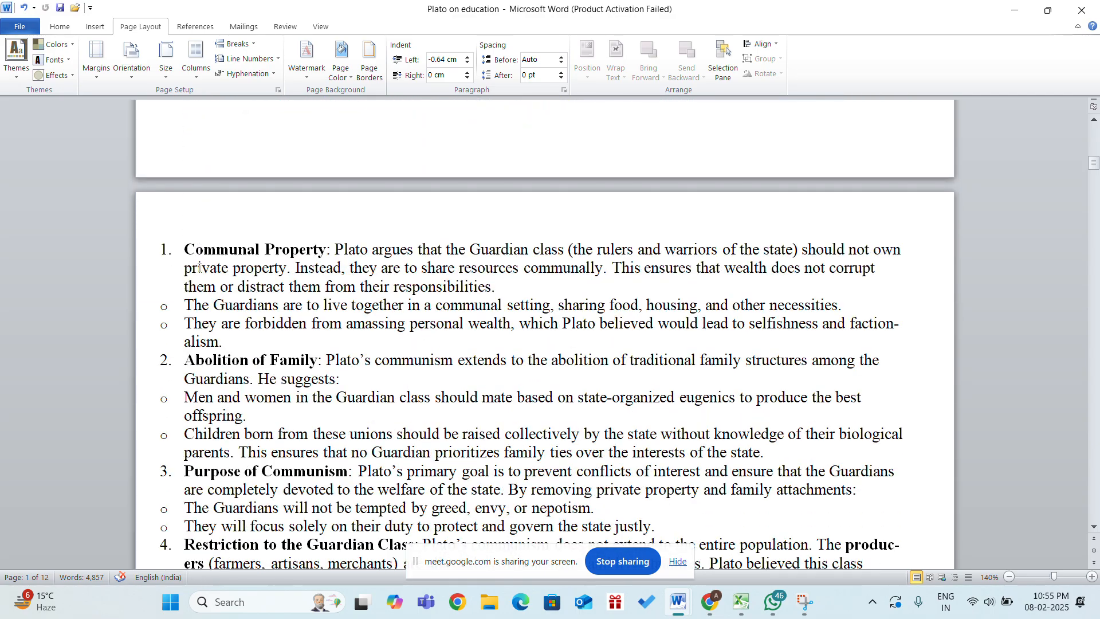
{"action": "scroll", "coordinate": [199, 268], "scroll_direction": "up", "scroll_amount": 3}
{"action": "scroll", "coordinate": [199, 268], "scroll_direction": "up", "scroll_amount": 10}
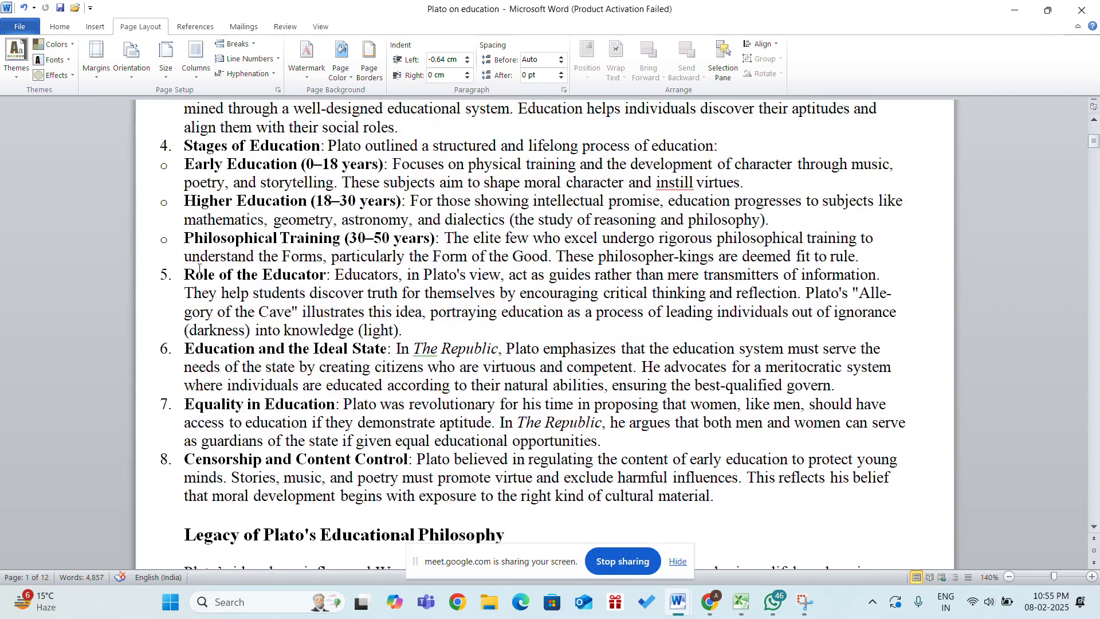
{"action": "scroll", "coordinate": [199, 268], "scroll_direction": "down", "scroll_amount": 1}
{"action": "scroll", "coordinate": [199, 268], "scroll_direction": "up", "scroll_amount": 1}
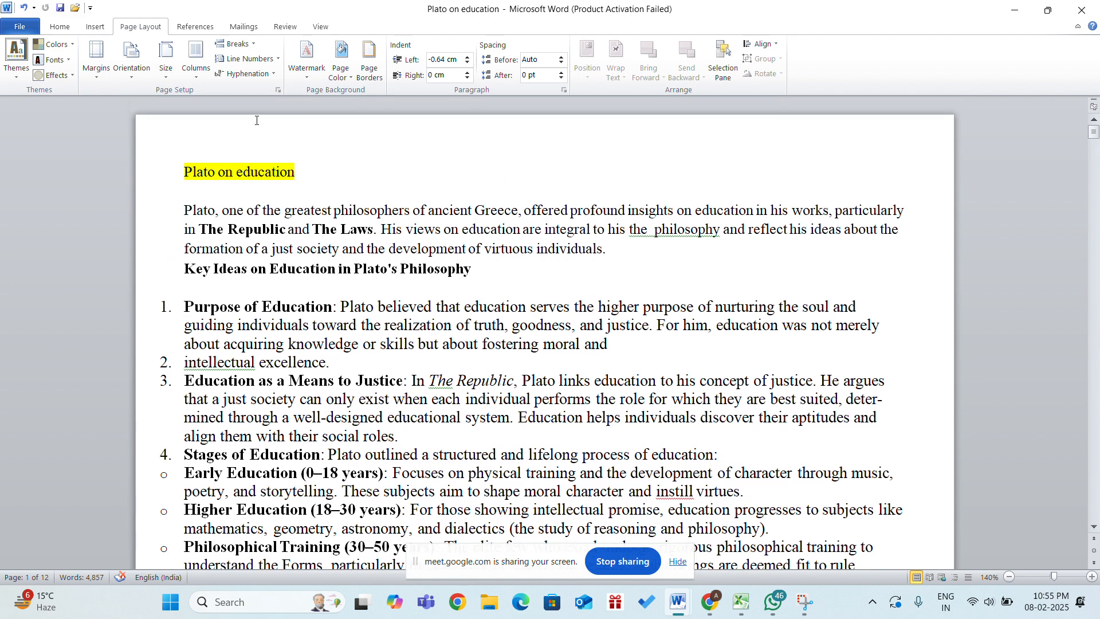
{"action": "scroll", "coordinate": [522, 228], "scroll_direction": "down", "scroll_amount": 1}
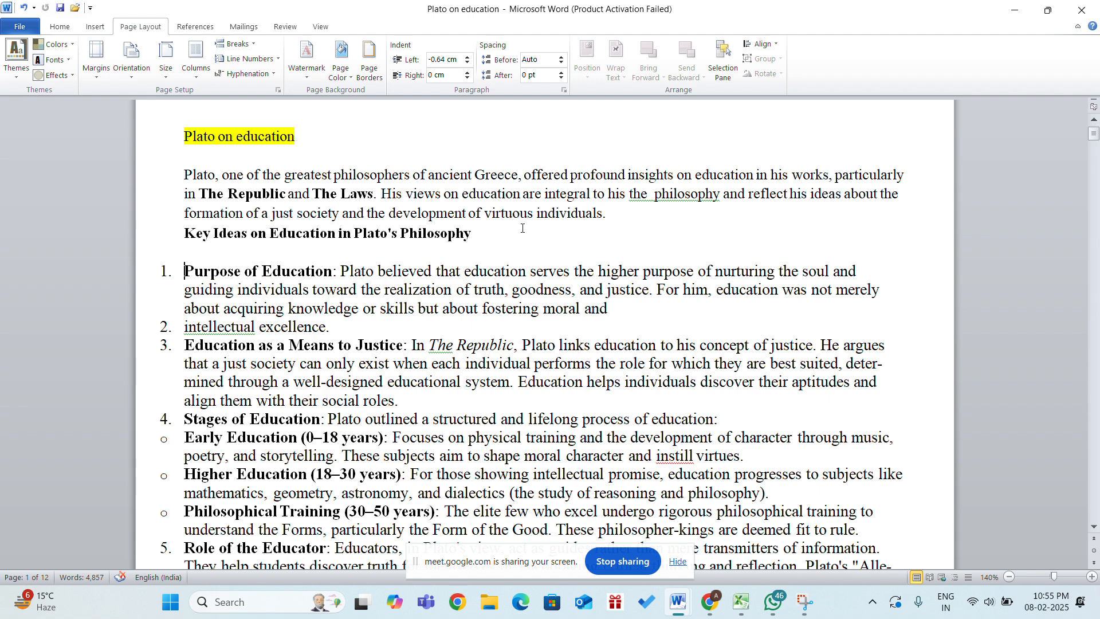
{"action": "left_click", "coordinate": [857, 195]}
{"action": "left_click", "coordinate": [876, 198]}
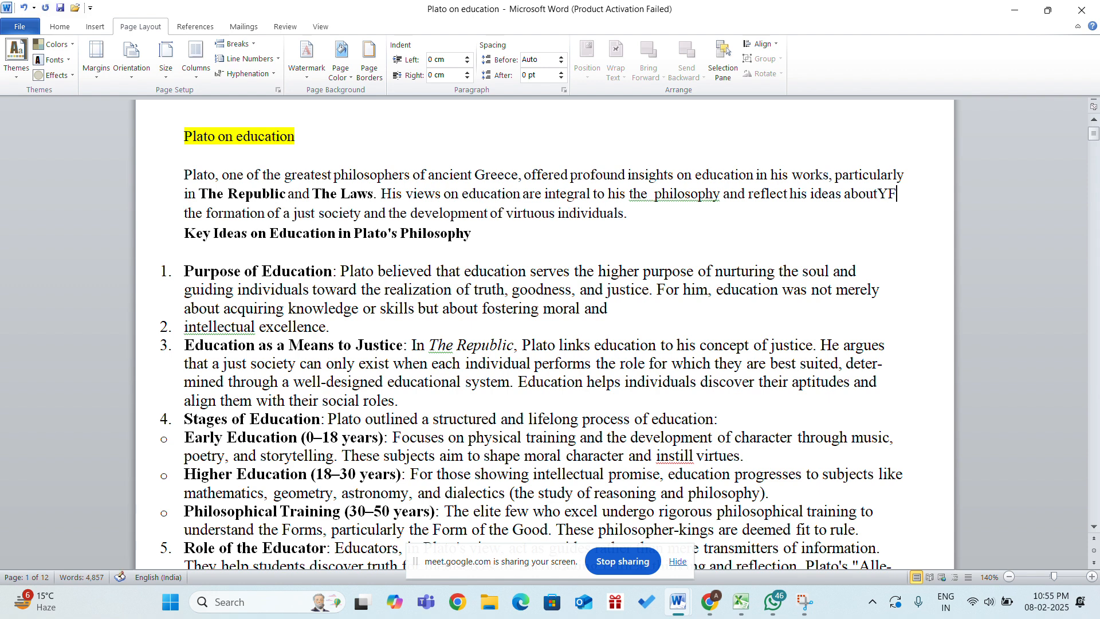
{"action": "type", "text": "G"}
{"action": "key", "text": "BackSpace"}
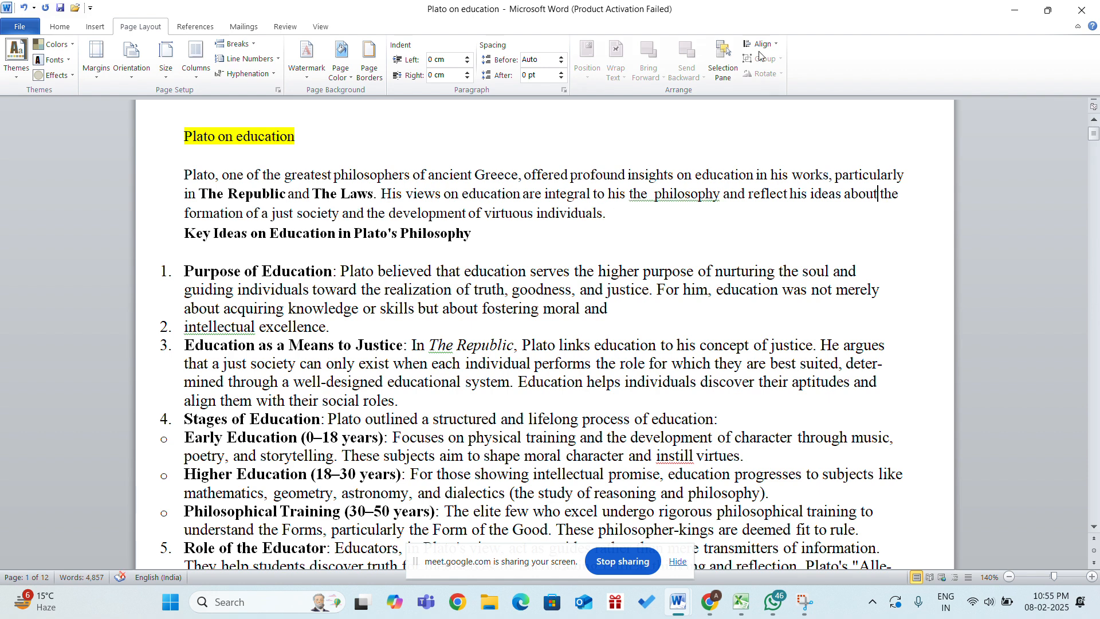
Start manual hyphenation of the document and cancel it at the suggested break in "determined"
{"action": "left_click", "coordinate": [252, 76]}
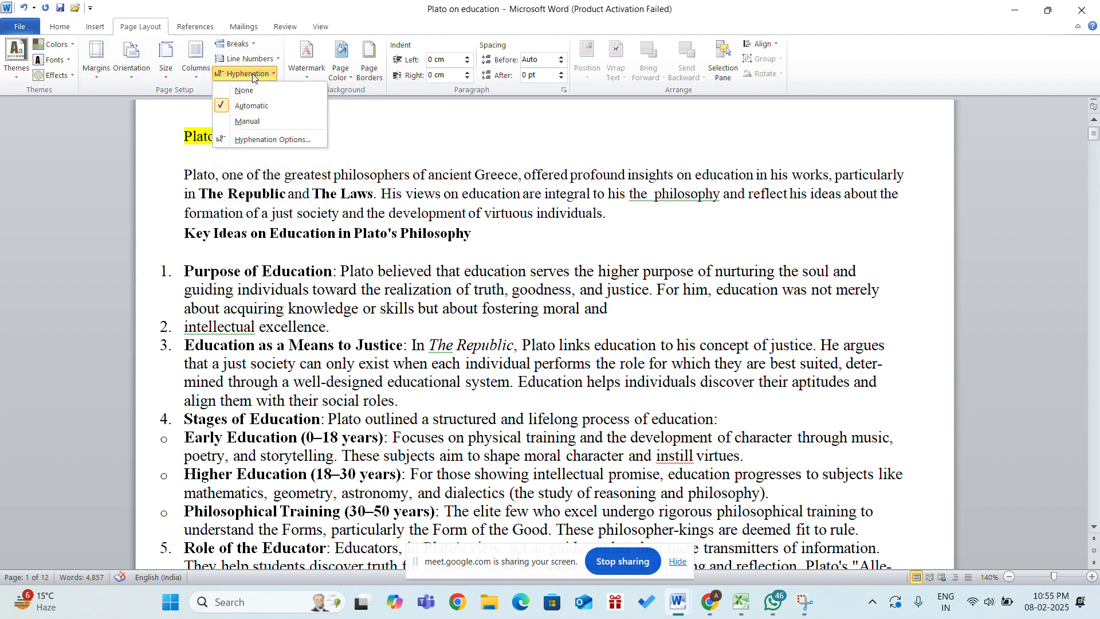
{"action": "left_click", "coordinate": [246, 121]}
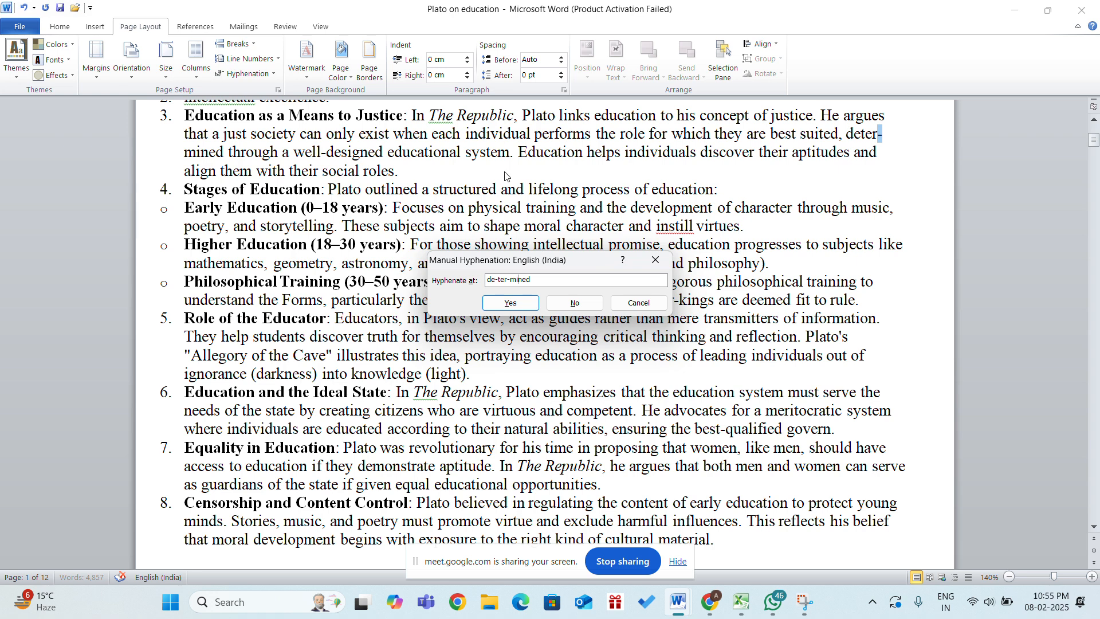
{"action": "left_click", "coordinate": [654, 260]}
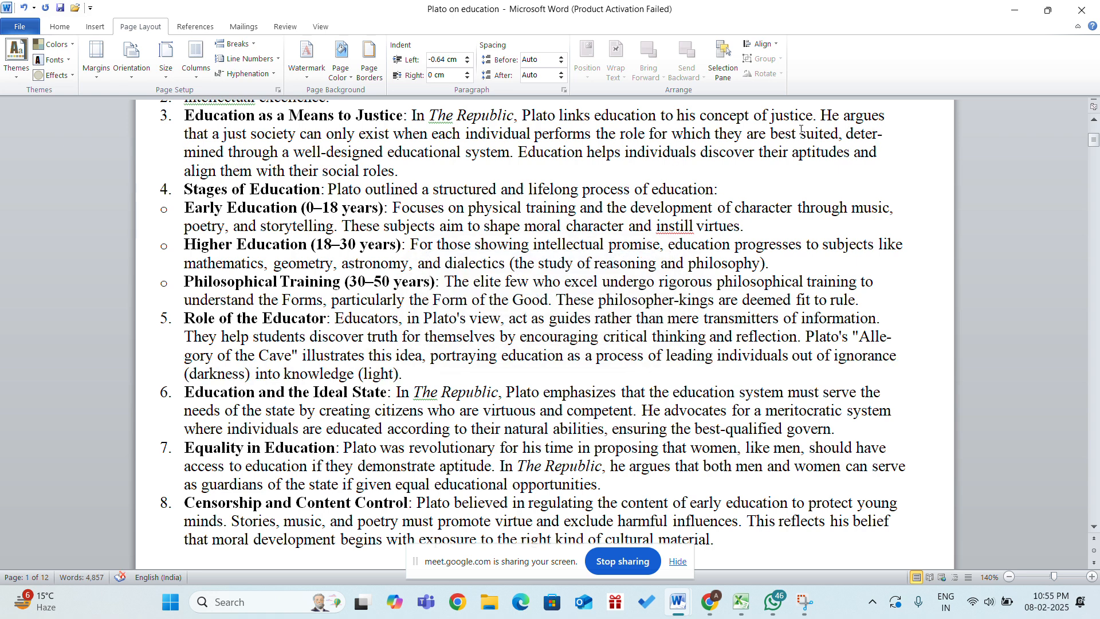
Choose automatic hyphenation and test it by inserting "KJS" before "particularly" in the introductory paragraph, removing the test text again
{"action": "scroll", "coordinate": [800, 129], "scroll_direction": "up", "scroll_amount": 5}
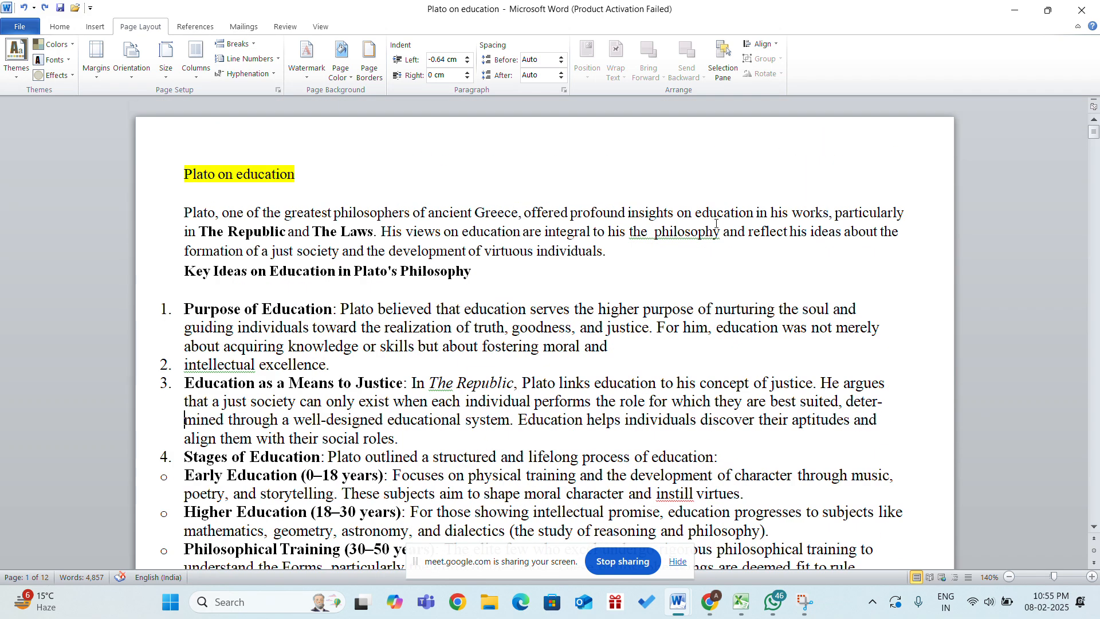
{"action": "left_click", "coordinate": [835, 213]}
{"action": "left_click", "coordinate": [267, 73]}
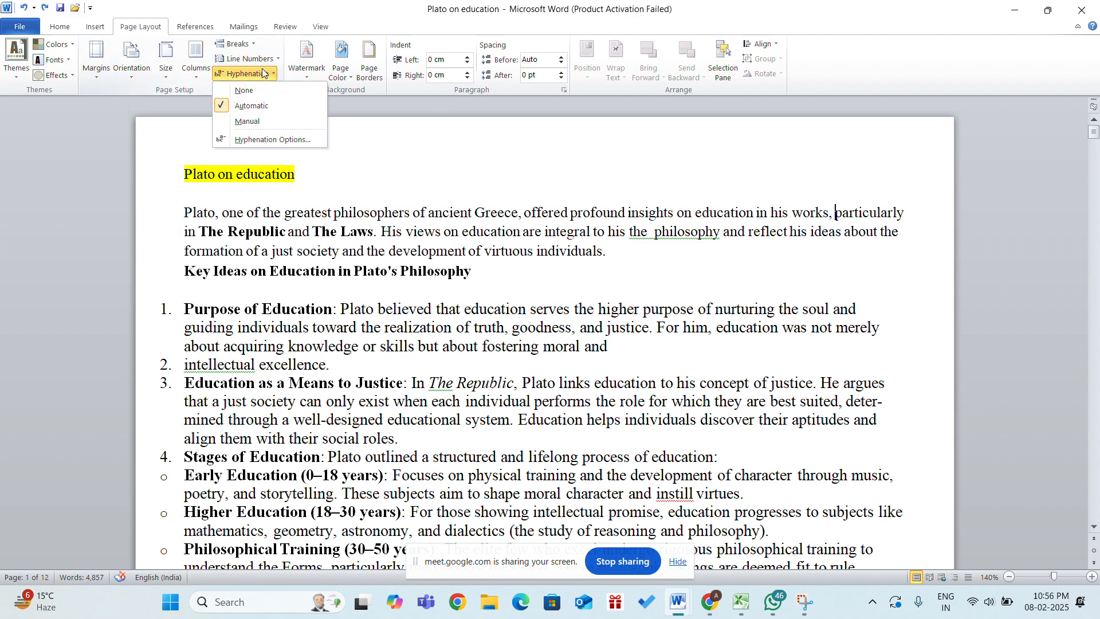
{"action": "left_click", "coordinate": [248, 109]}
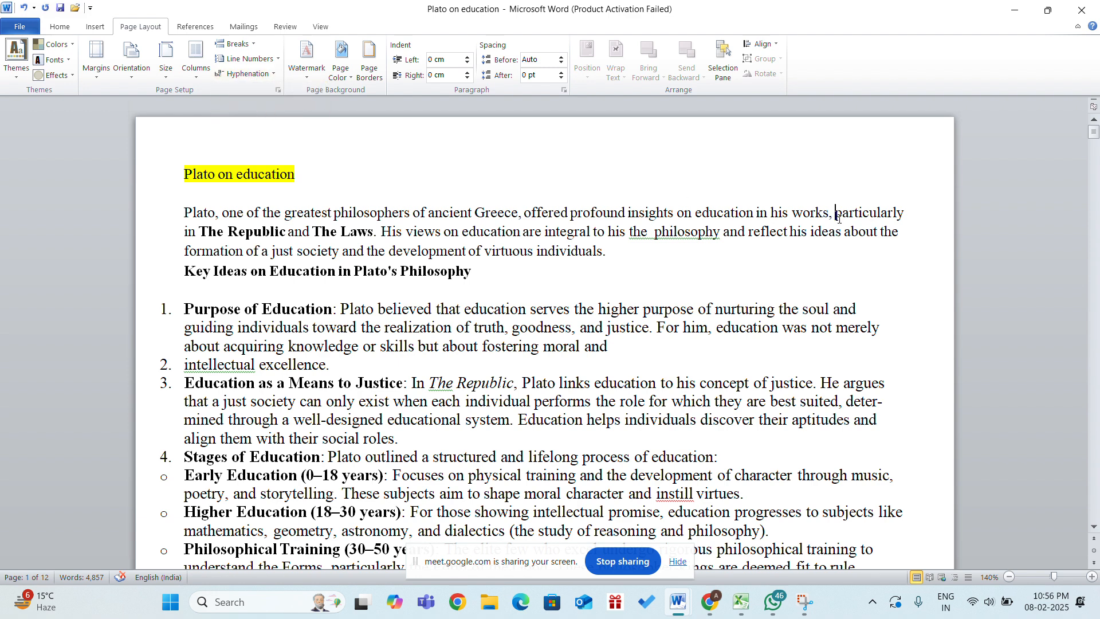
{"action": "type", "text": "KJS"}
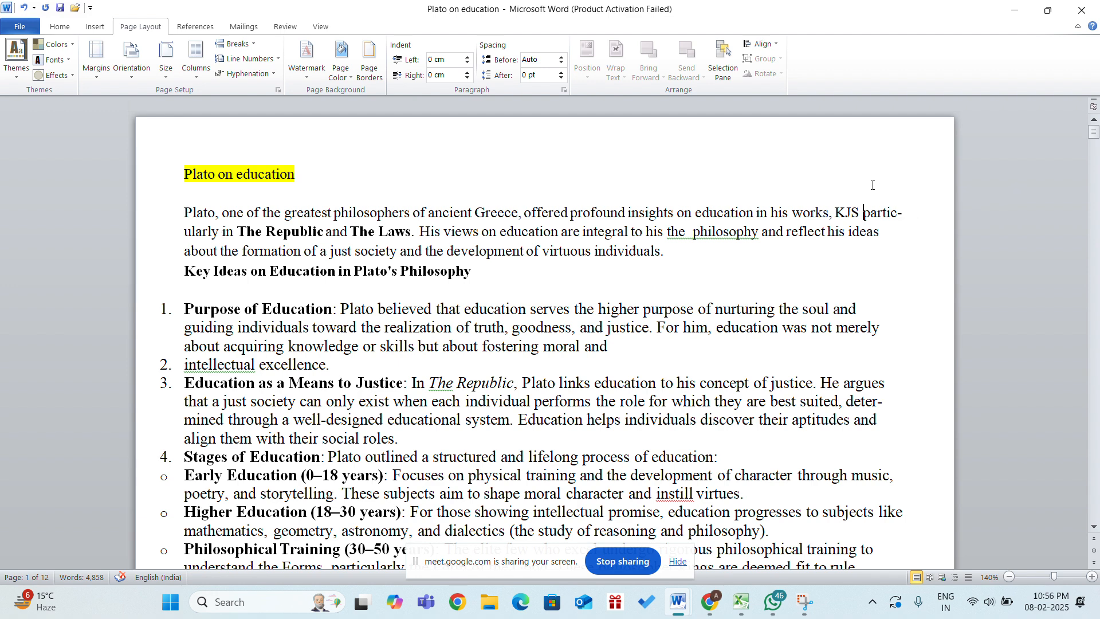
{"action": "key", "text": "BackSpace"}
{"action": "key", "text": "BackSpace"}
{"action": "key", "text": "BackSpace"}
{"action": "key", "text": "BackSpace"}
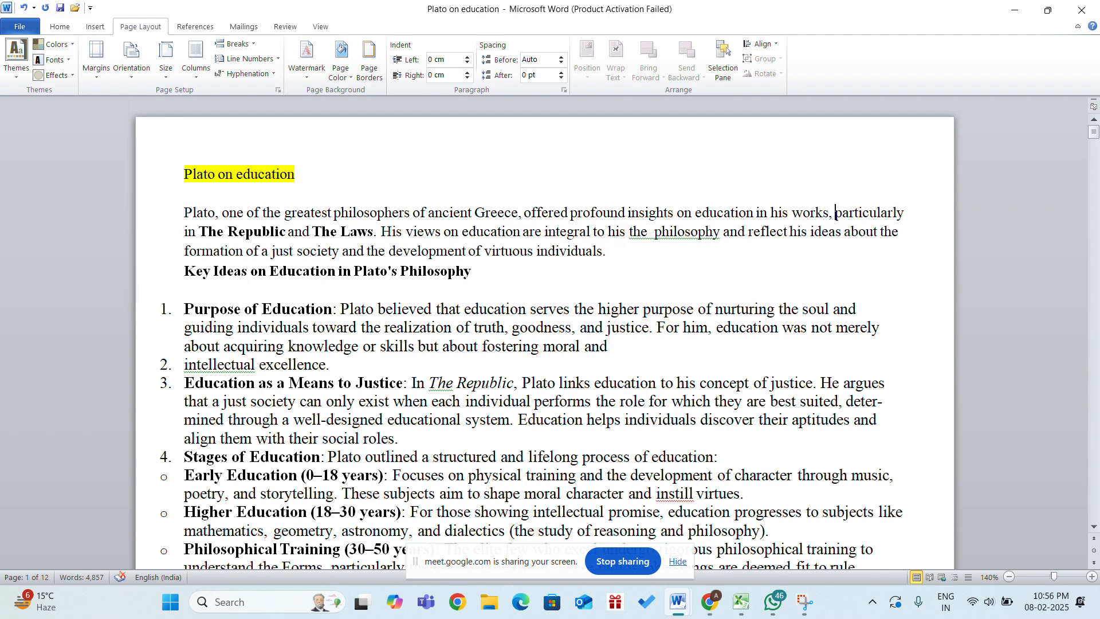
Check the hyphenated words under "plato's theory of communism" and set the document's hyphenation to None
{"action": "scroll", "coordinate": [493, 321], "scroll_direction": "down", "scroll_amount": 15}
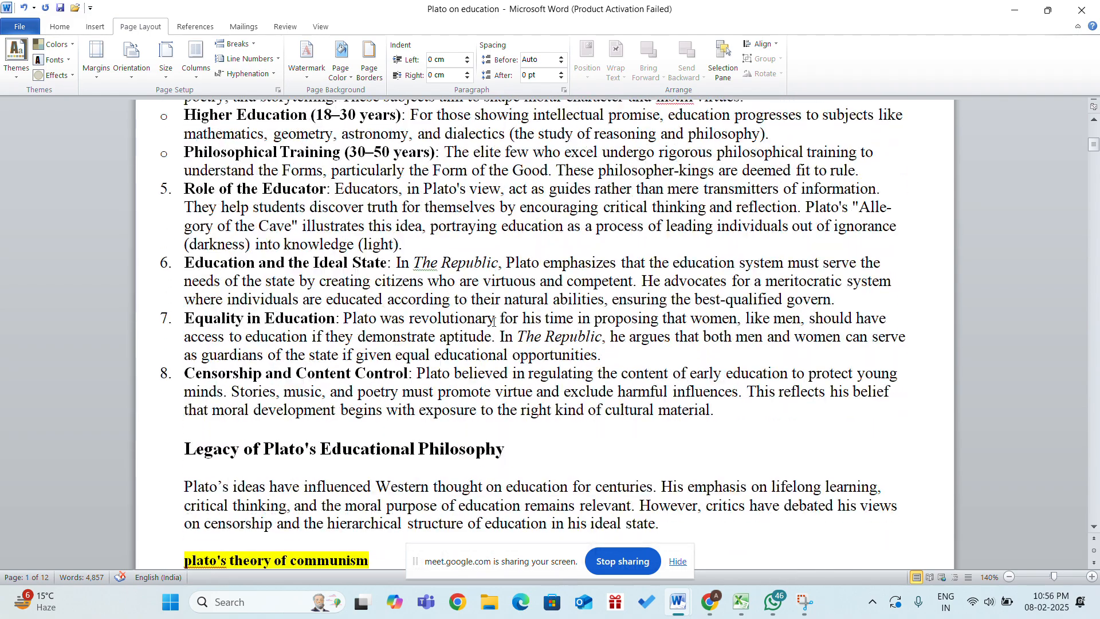
{"action": "scroll", "coordinate": [493, 321], "scroll_direction": "down", "scroll_amount": 3}
{"action": "scroll", "coordinate": [494, 322], "scroll_direction": "up", "scroll_amount": 4}
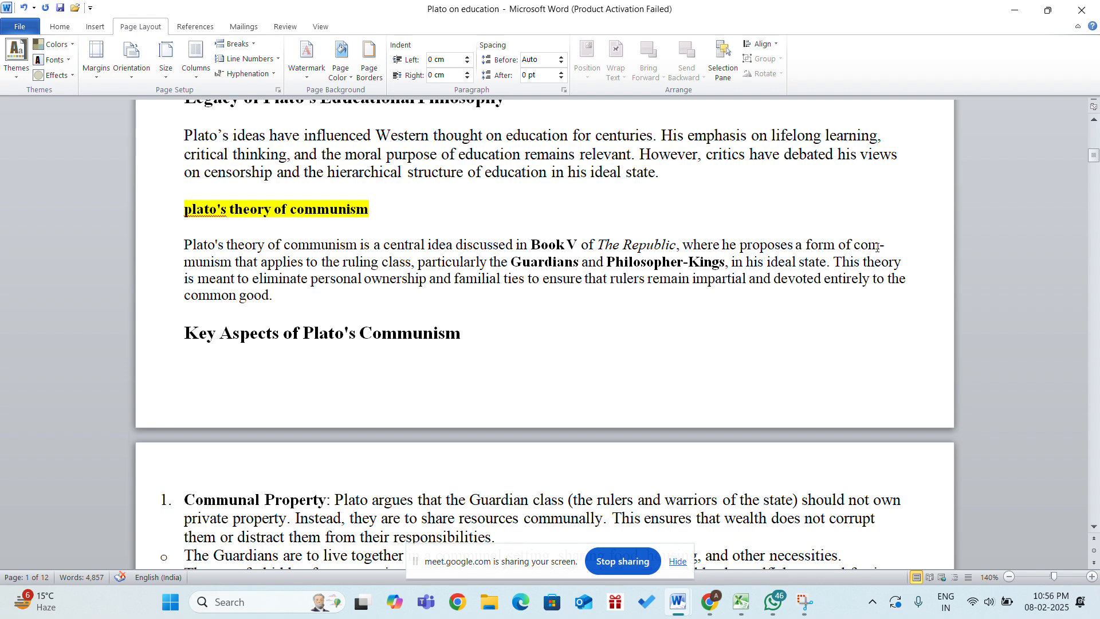
{"action": "left_click", "coordinate": [256, 72]}
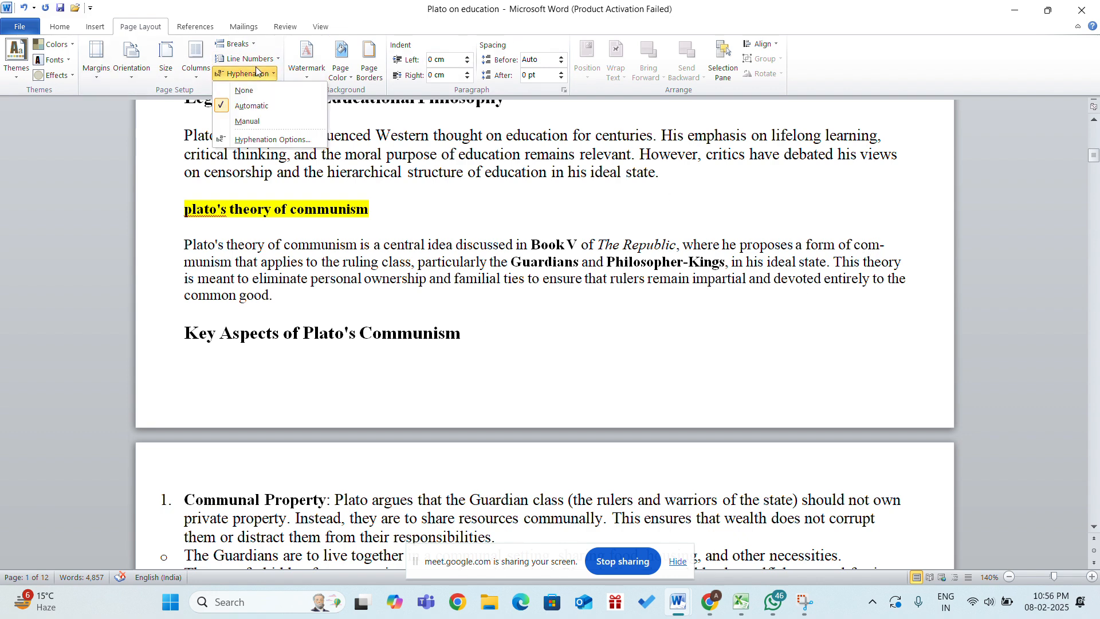
{"action": "left_click", "coordinate": [245, 91]}
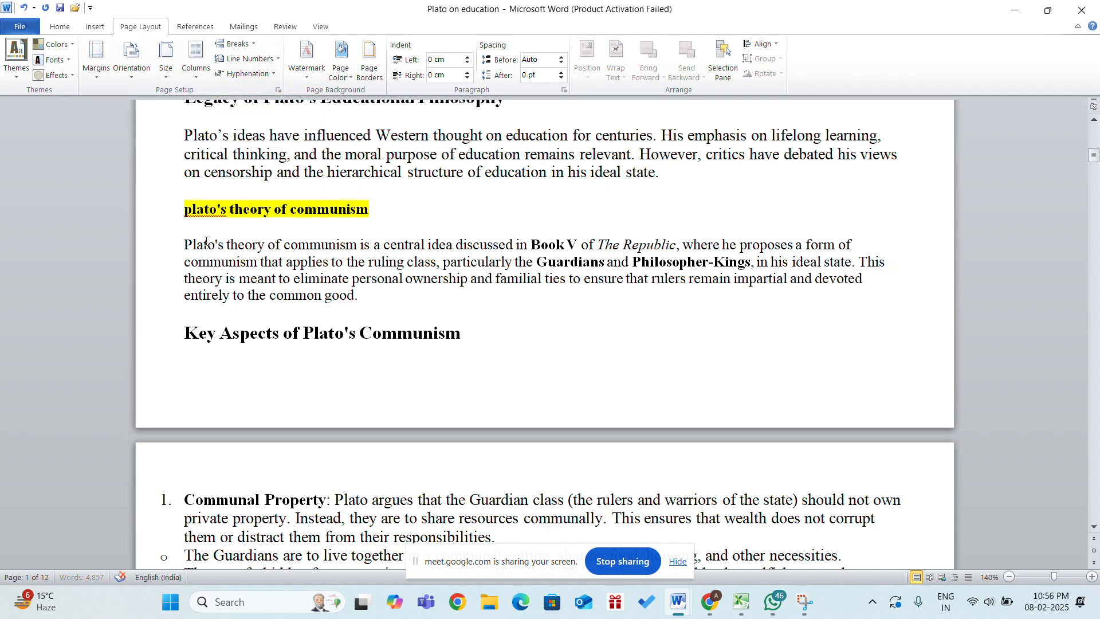
{"action": "scroll", "coordinate": [480, 276], "scroll_direction": "up", "scroll_amount": 15}
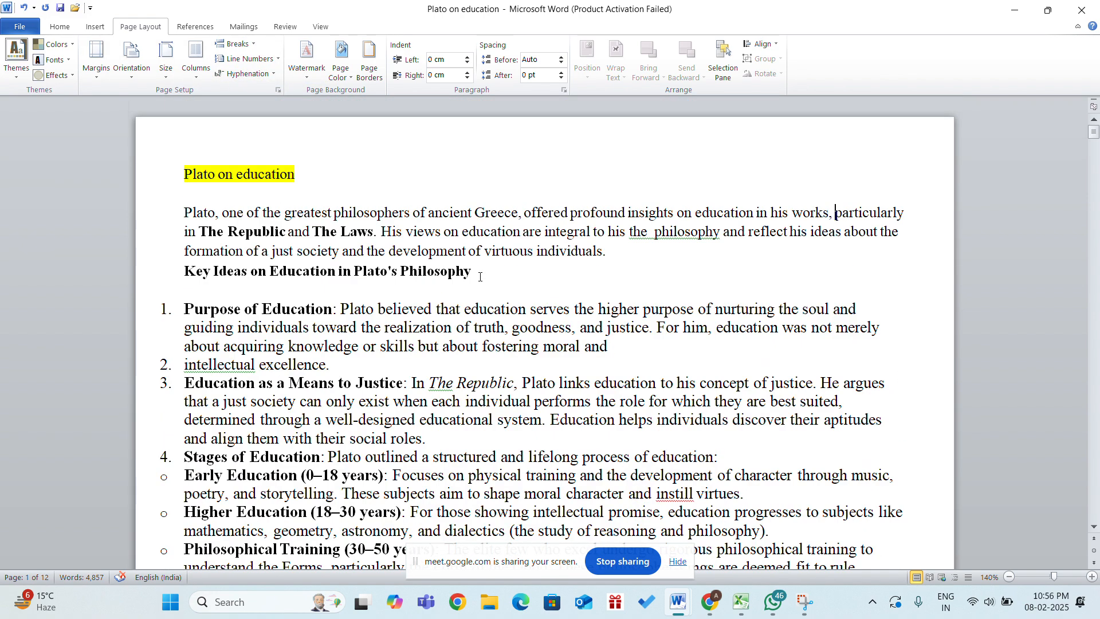
Increase the left indent of the introductory paragraph below the "Plato on education" title by several levels
{"action": "left_click", "coordinate": [903, 295]}
{"action": "left_click", "coordinate": [95, 27]}
{"action": "left_click", "coordinate": [60, 27]}
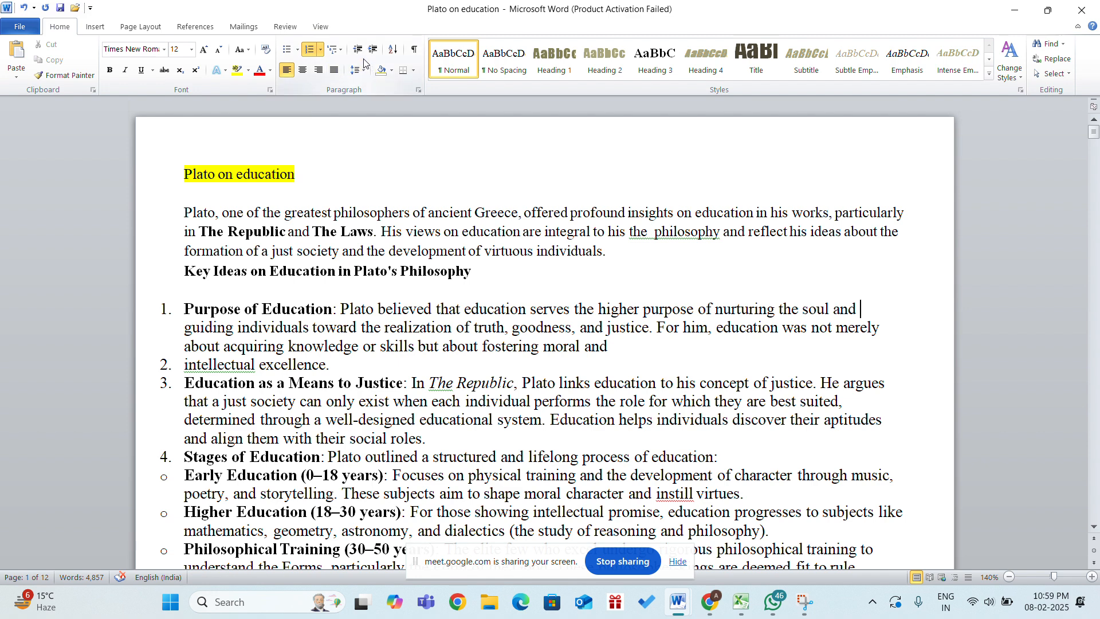
{"action": "left_click", "coordinate": [185, 304]}
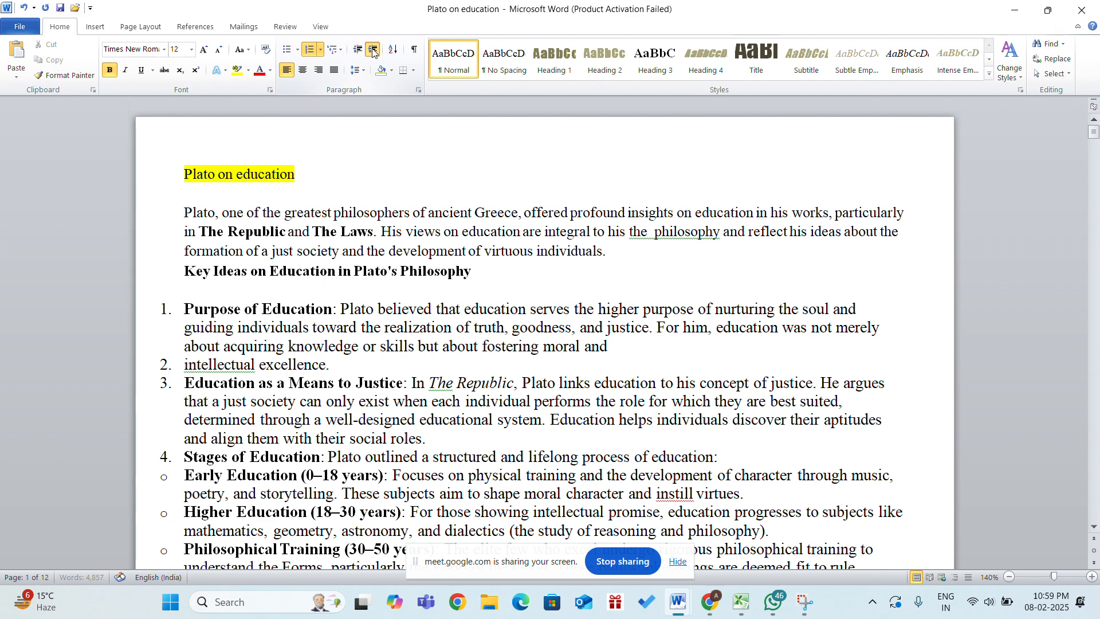
{"action": "double_click", "coordinate": [184, 213]}
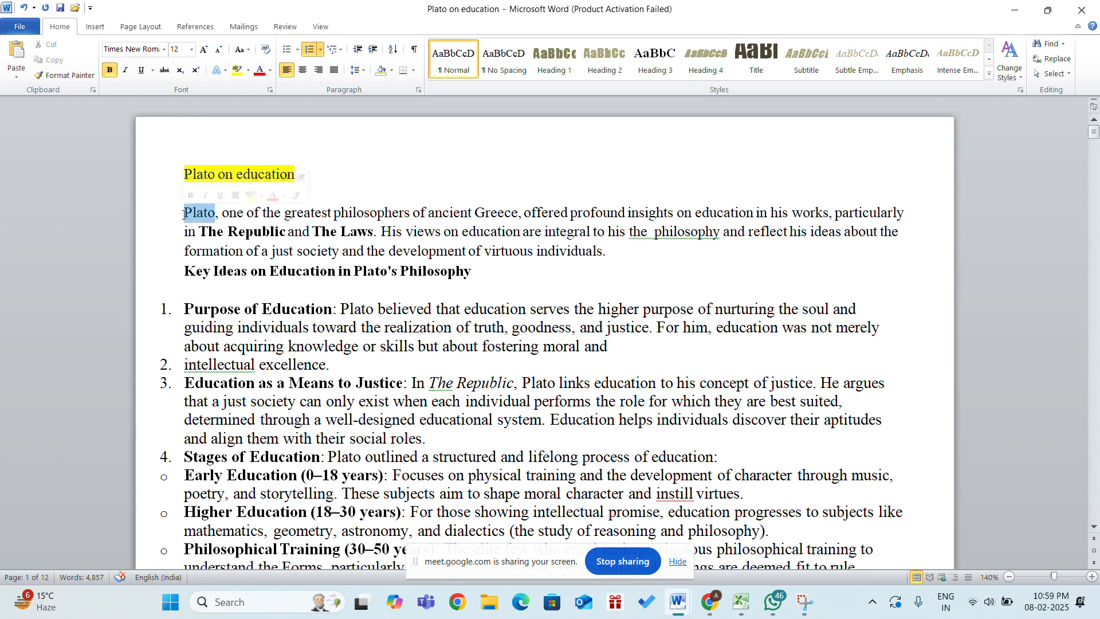
{"action": "left_click", "coordinate": [342, 211]}
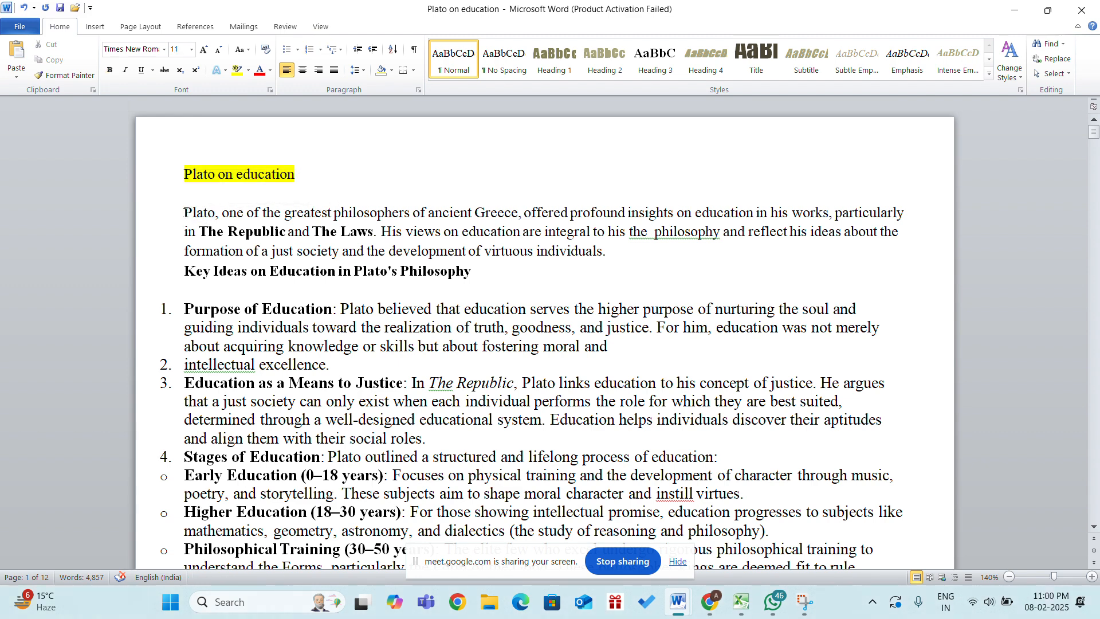
{"action": "left_click", "coordinate": [371, 50]}
{"action": "left_click", "coordinate": [372, 51]}
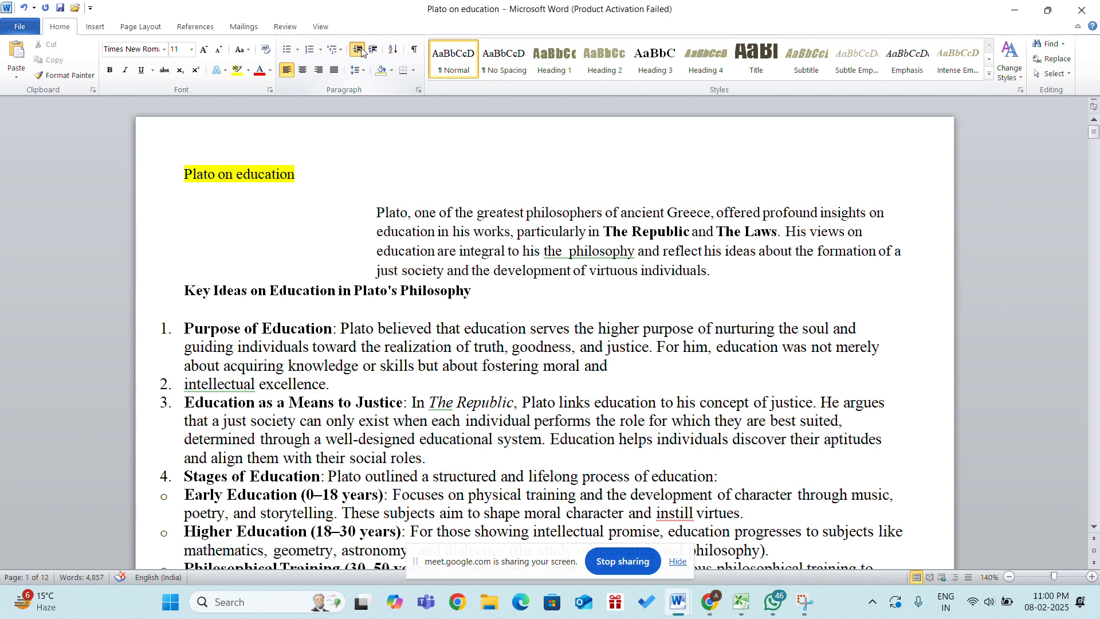
Decrease the left indent of the introductory paragraph level by level until it is back at the margin
{"action": "left_click", "coordinate": [359, 51]}
{"action": "left_click", "coordinate": [360, 50]}
{"action": "left_click", "coordinate": [359, 50]}
{"action": "left_click", "coordinate": [360, 51]}
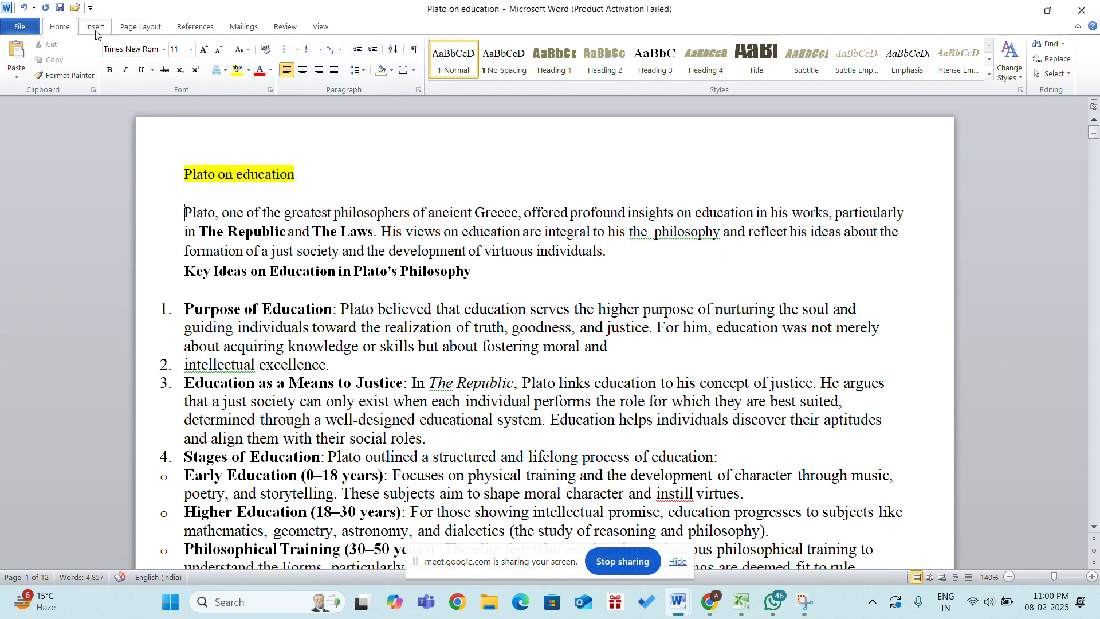
Set the left indent of the introductory paragraph to 10 cm
{"action": "left_click", "coordinate": [140, 28]}
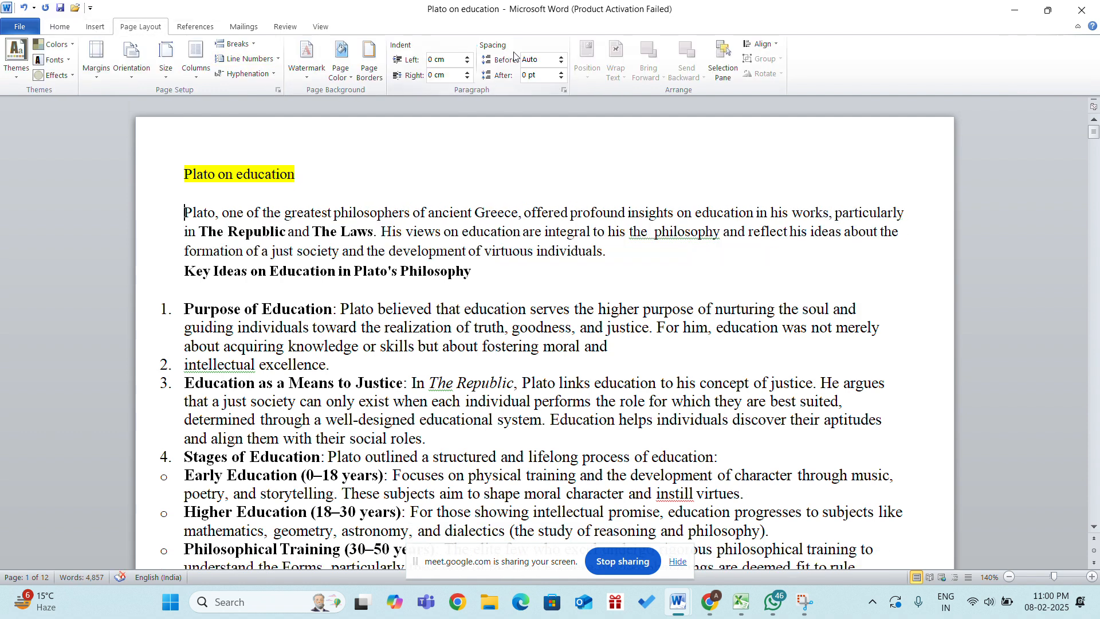
{"action": "left_click", "coordinate": [449, 59]}
{"action": "key", "text": "BackSpace"}
{"action": "type", "text": "10"}
{"action": "key", "text": "Return"}
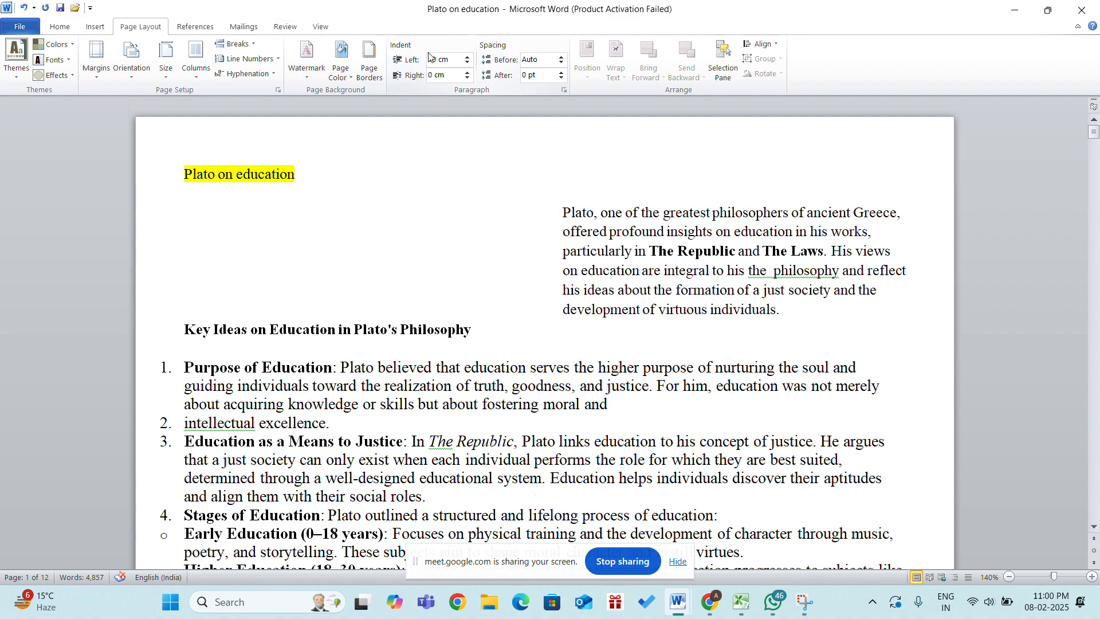
Set the left indent of the introductory paragraph to 15 cm
{"action": "left_click", "coordinate": [452, 62]}
{"action": "key", "text": "BackSpace"}
{"action": "type", "text": "15"}
{"action": "key", "text": "Return"}
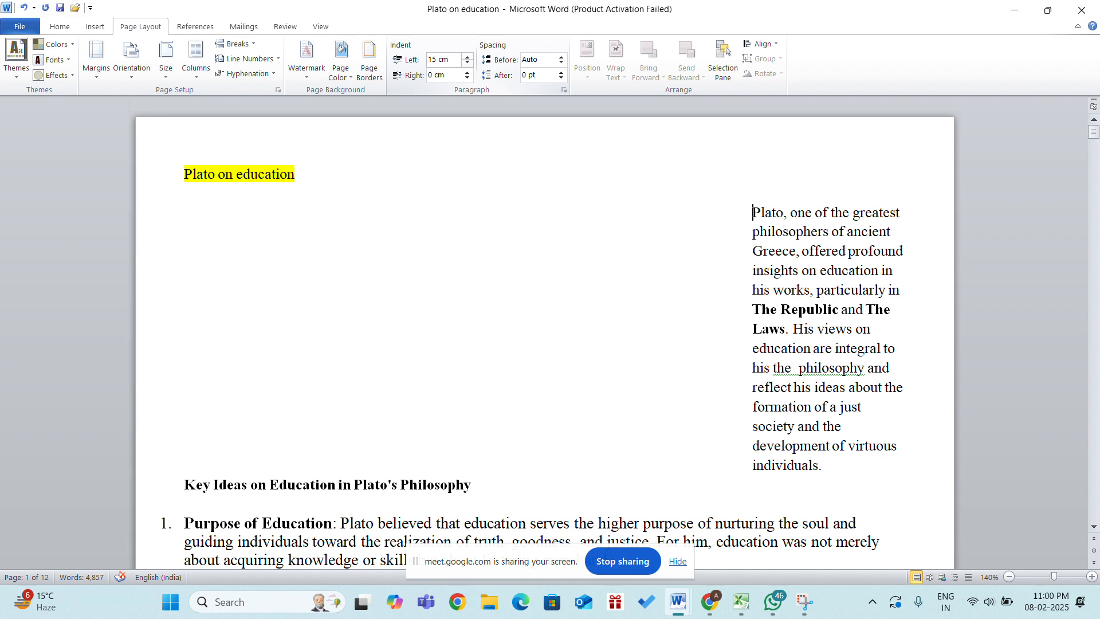
Bring the introductory paragraph back to the left margin by repeatedly decreasing its indent level
{"action": "left_click", "coordinate": [91, 27]}
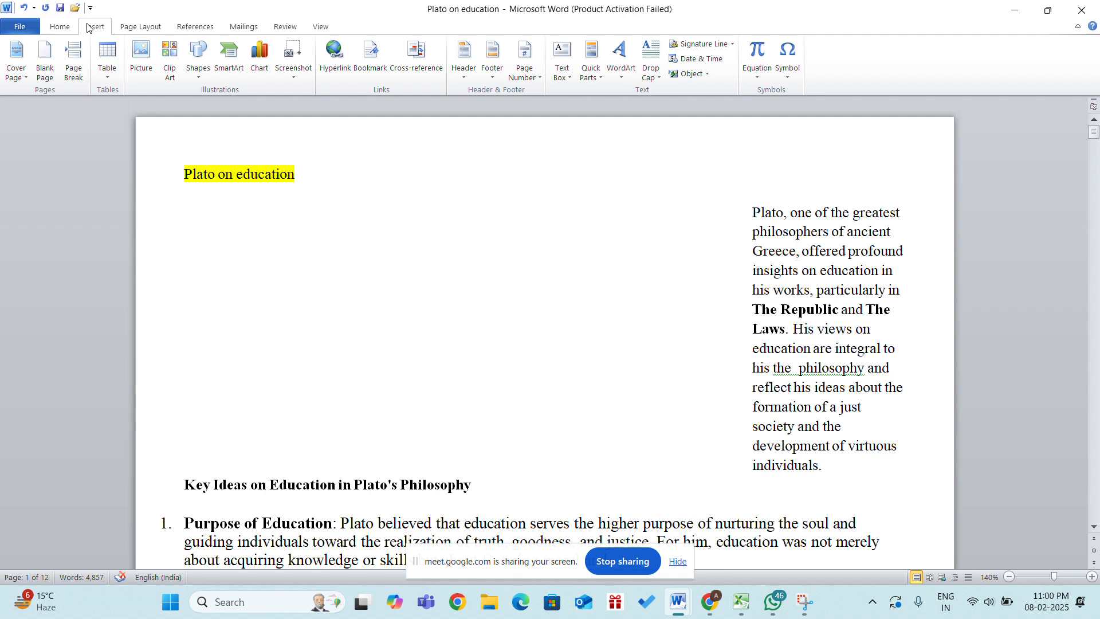
{"action": "left_click", "coordinate": [59, 27]}
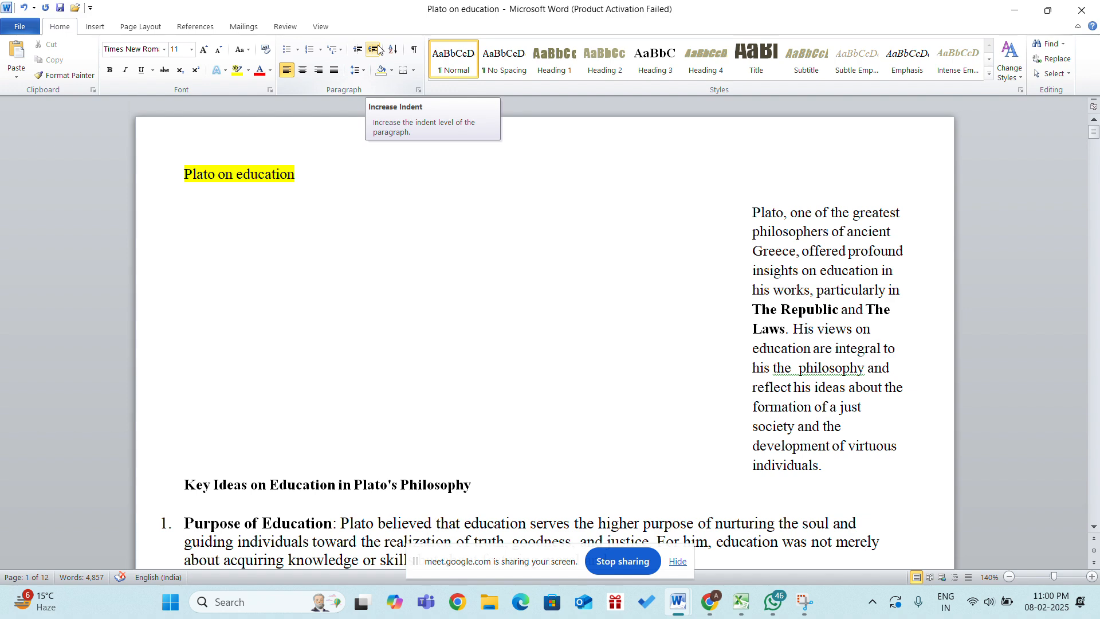
{"action": "left_click", "coordinate": [358, 51]}
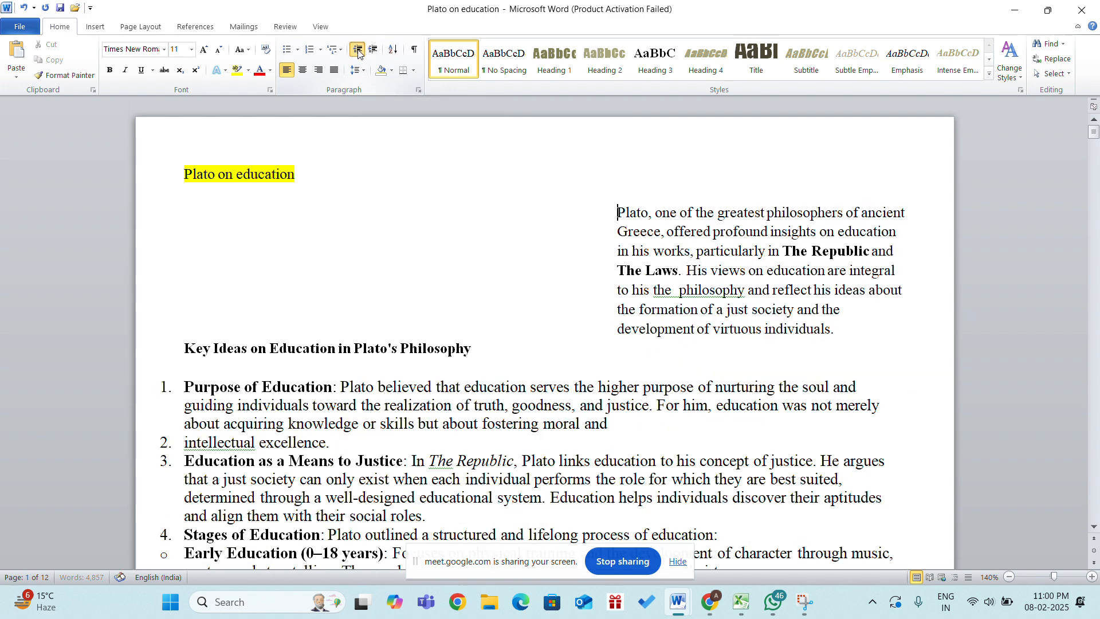
{"action": "left_click", "coordinate": [358, 50]}
{"action": "left_click", "coordinate": [358, 50]}
{"action": "left_click", "coordinate": [358, 50]}
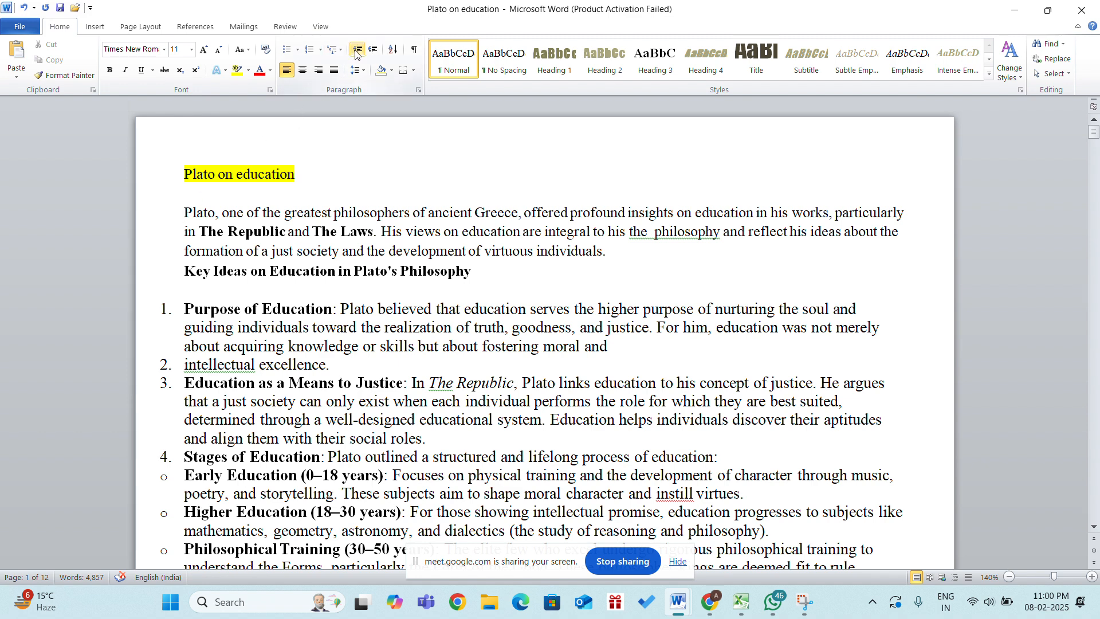
Review the paragraph indent settings and the available line spacing choices for the introductory paragraph
{"action": "left_click", "coordinate": [141, 27]}
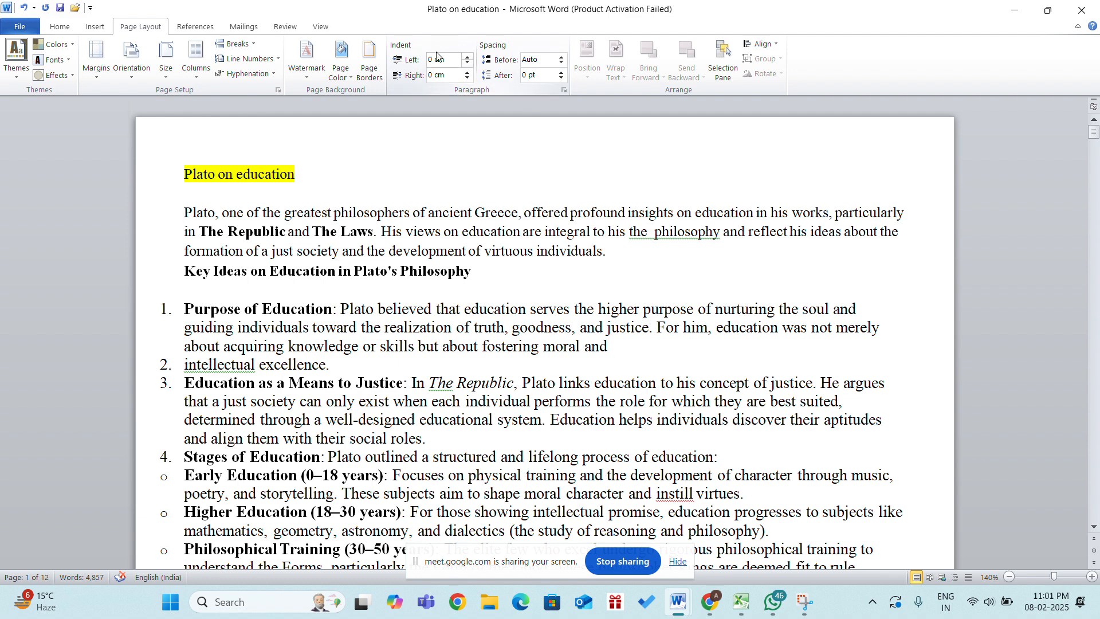
{"action": "left_click", "coordinate": [90, 30]}
{"action": "left_click", "coordinate": [76, 29]}
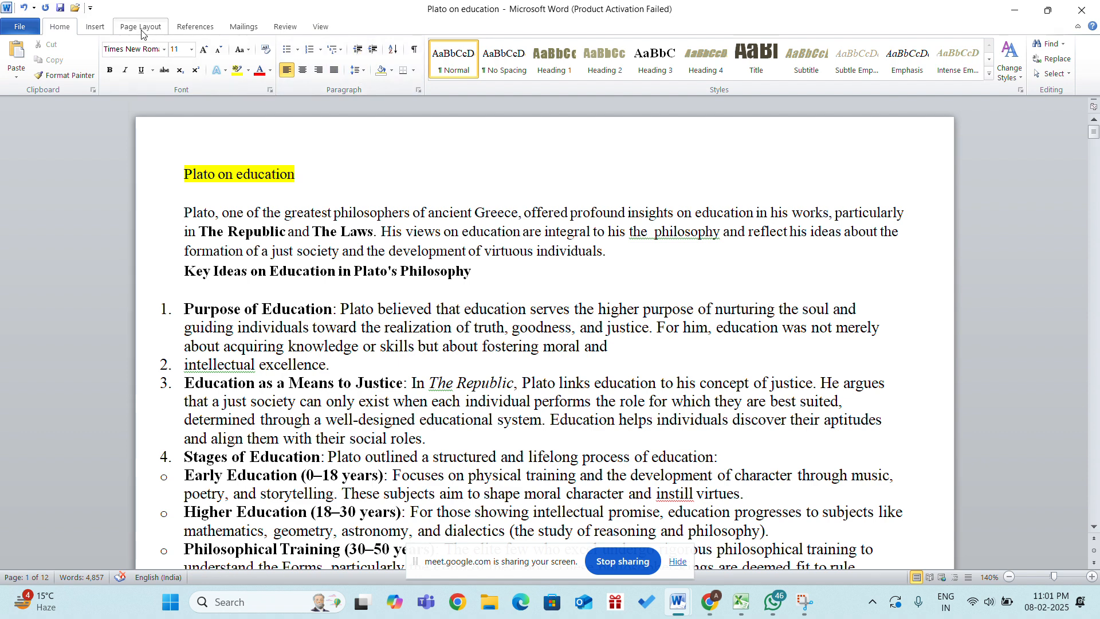
{"action": "left_click", "coordinate": [362, 71]}
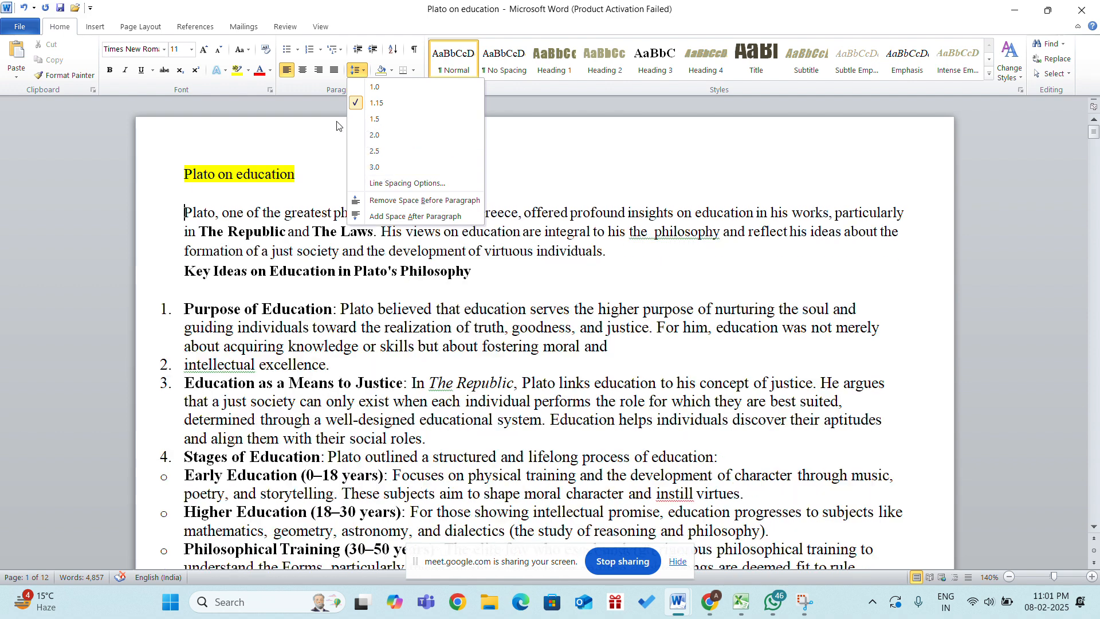
{"action": "left_click", "coordinate": [160, 29]}
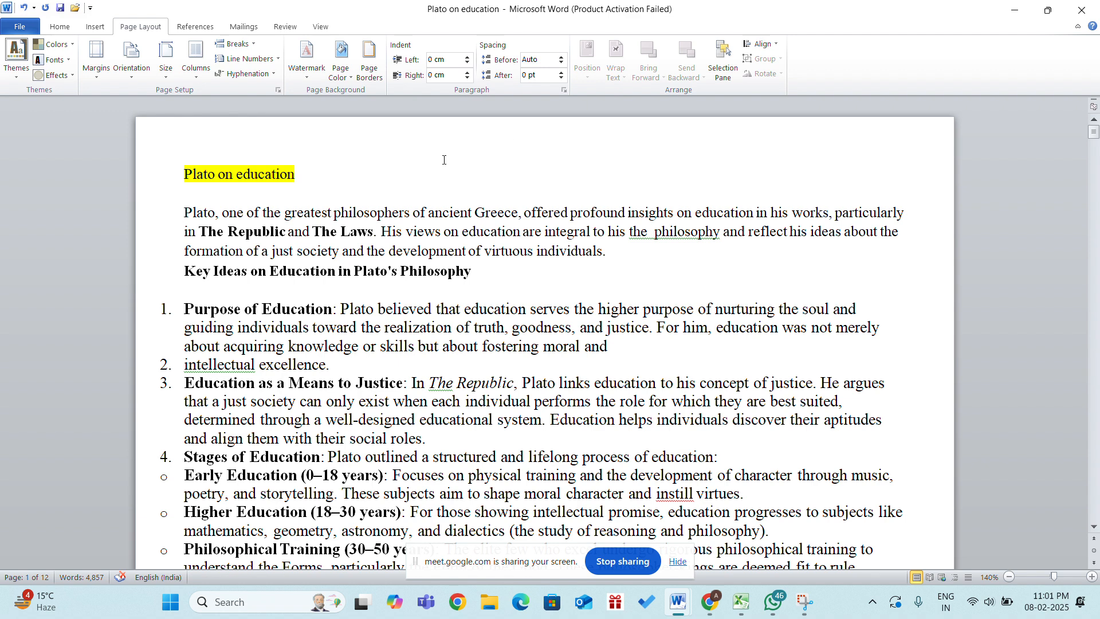
Apply the Title style to the introductory paragraph and look through the following pages to check its effect
{"action": "scroll", "coordinate": [327, 176], "scroll_direction": "down", "scroll_amount": 3}
{"action": "scroll", "coordinate": [328, 175], "scroll_direction": "up", "scroll_amount": 3}
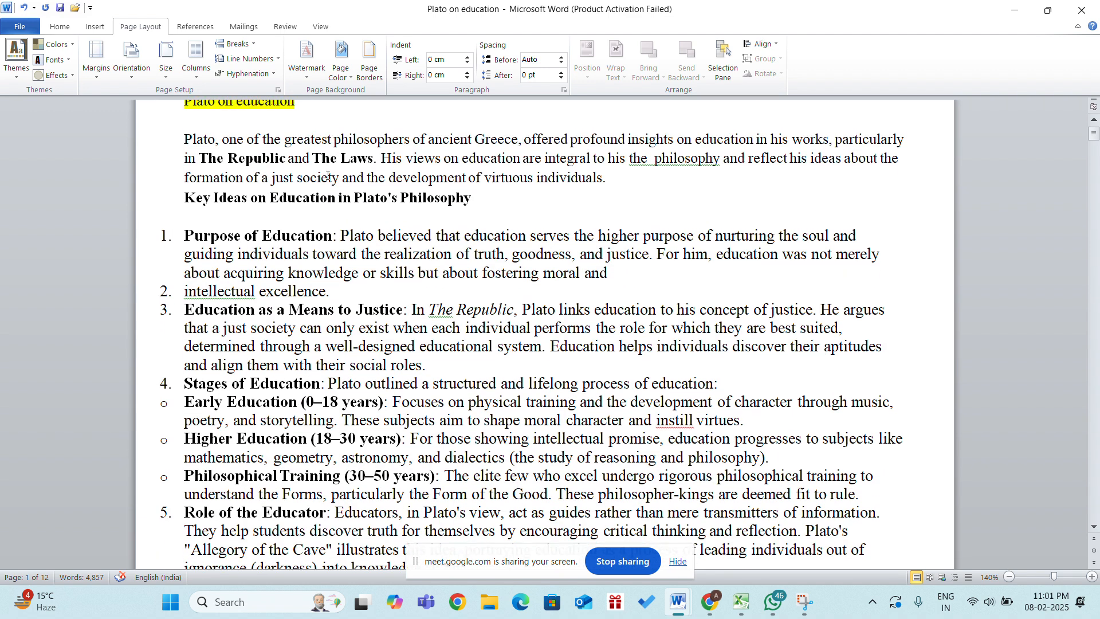
{"action": "scroll", "coordinate": [328, 176], "scroll_direction": "down", "scroll_amount": 20}
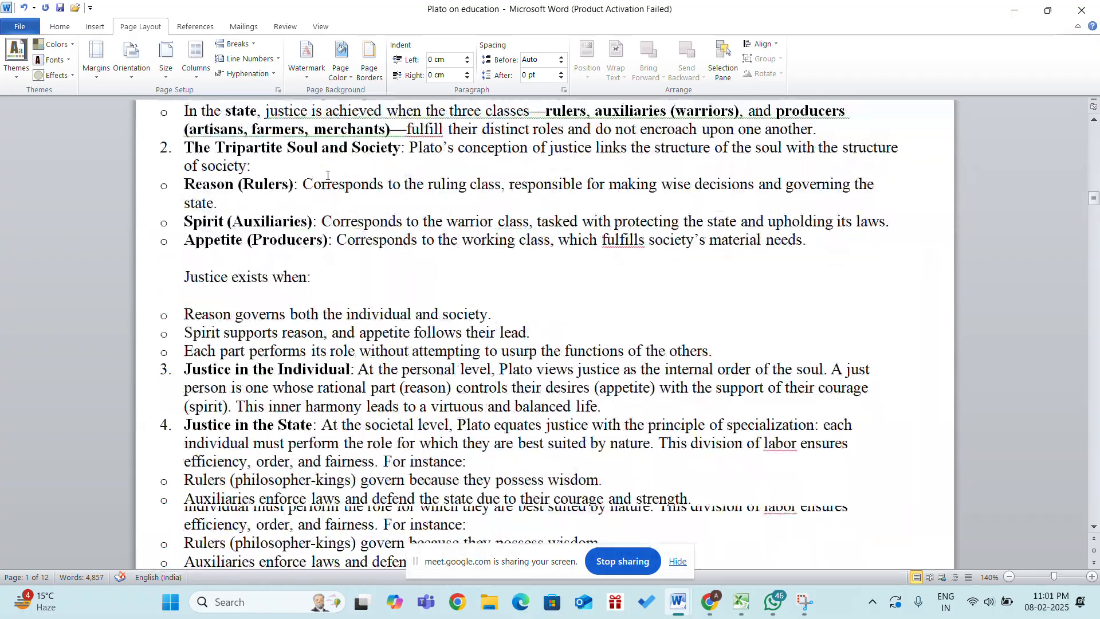
{"action": "scroll", "coordinate": [328, 175], "scroll_direction": "down", "scroll_amount": 1}
{"action": "scroll", "coordinate": [328, 175], "scroll_direction": "down", "scroll_amount": 7}
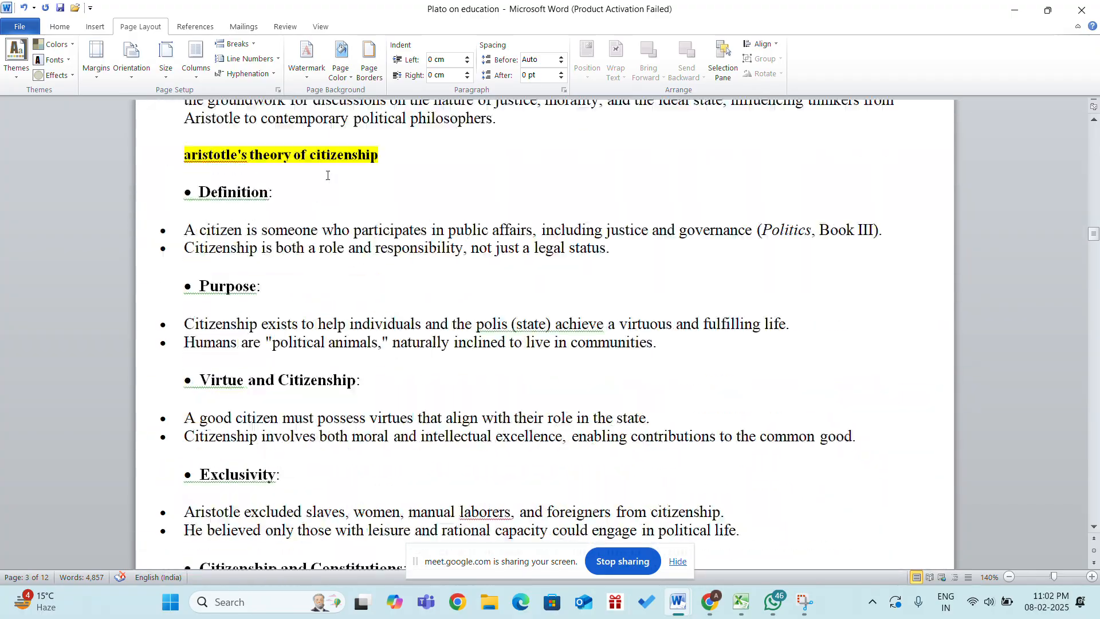
{"action": "left_click", "coordinate": [70, 32]}
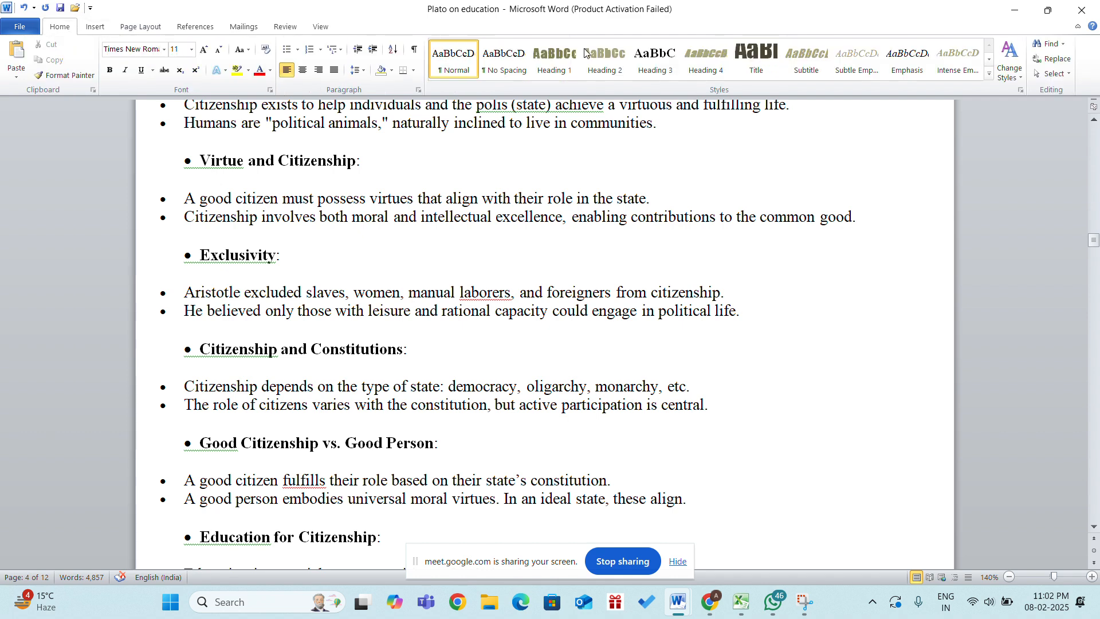
{"action": "left_click", "coordinate": [746, 55]}
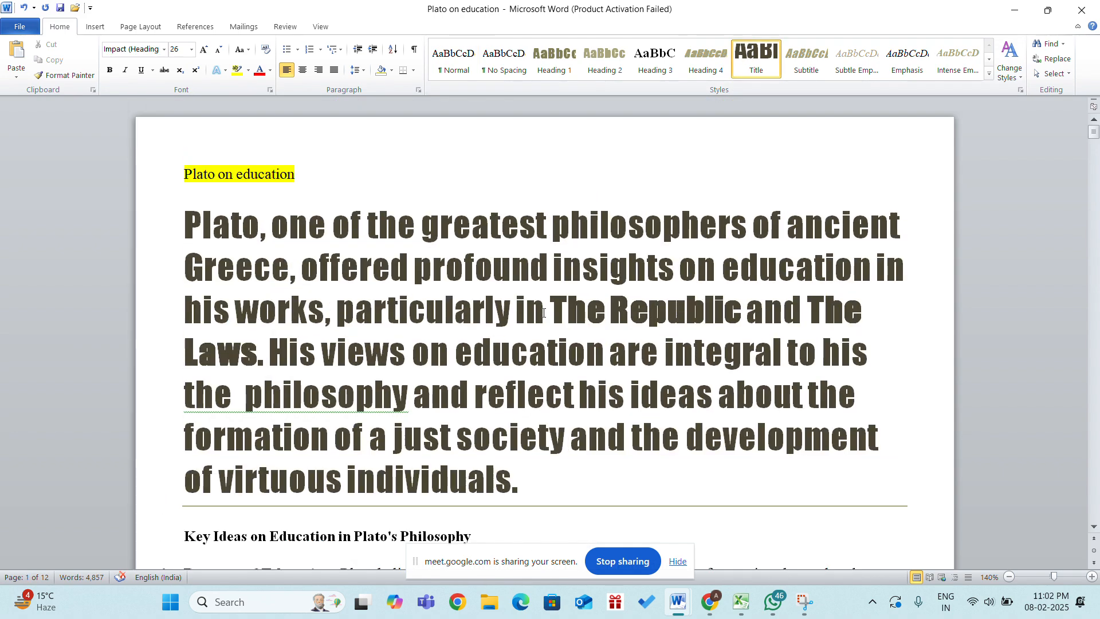
{"action": "scroll", "coordinate": [543, 312], "scroll_direction": "down", "scroll_amount": 5}
{"action": "scroll", "coordinate": [543, 312], "scroll_direction": "down", "scroll_amount": 3}
{"action": "scroll", "coordinate": [543, 312], "scroll_direction": "down", "scroll_amount": 8}
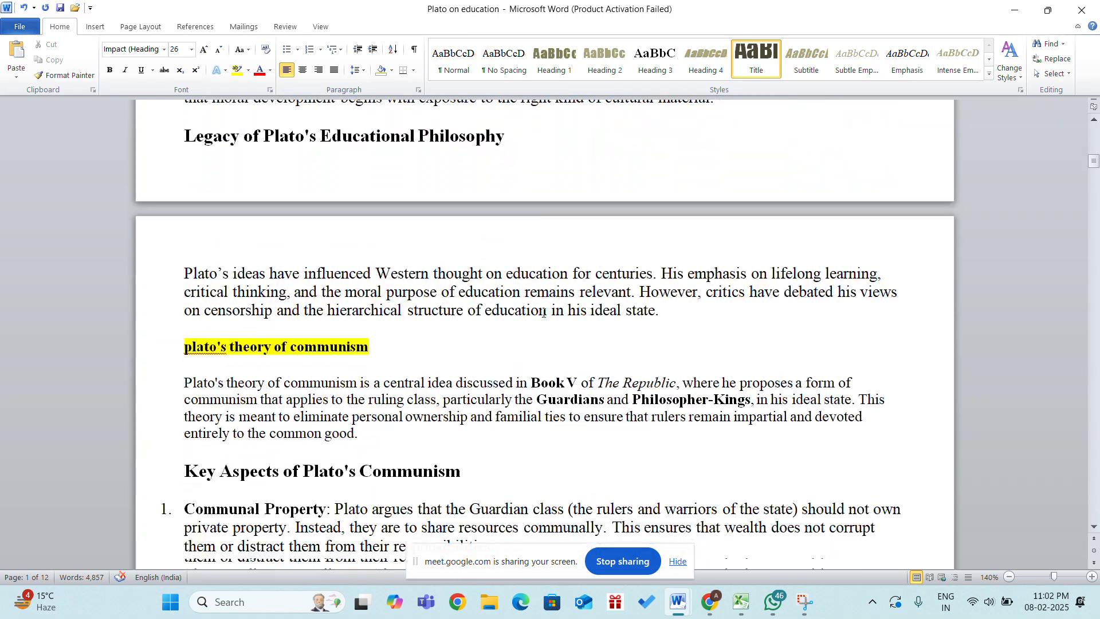
{"action": "scroll", "coordinate": [543, 312], "scroll_direction": "up", "scroll_amount": 17}
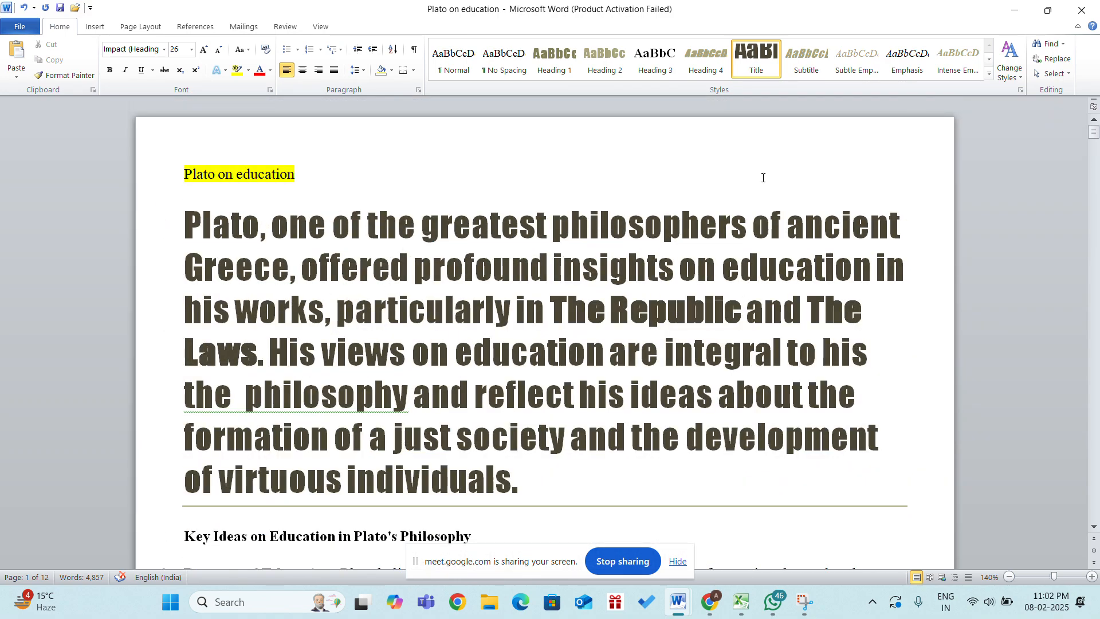
Apply the Heading 4 style to the introductory paragraph and undo both recent style changes
{"action": "left_click", "coordinate": [706, 60]}
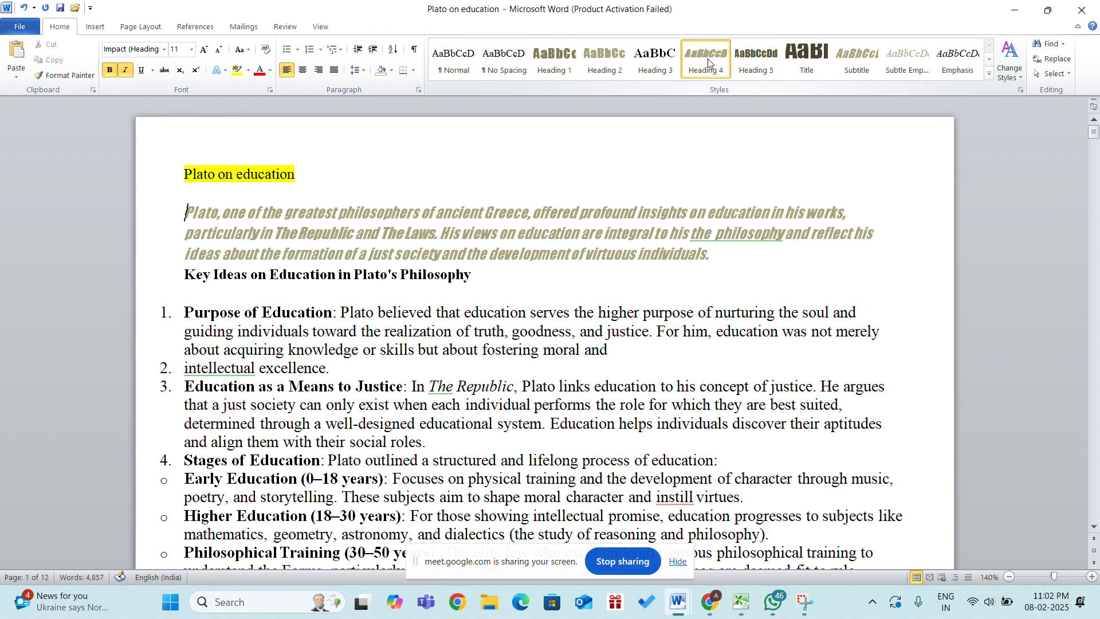
{"action": "key", "text": "ctrl+z"}
{"action": "key", "text": "ctrl+z"}
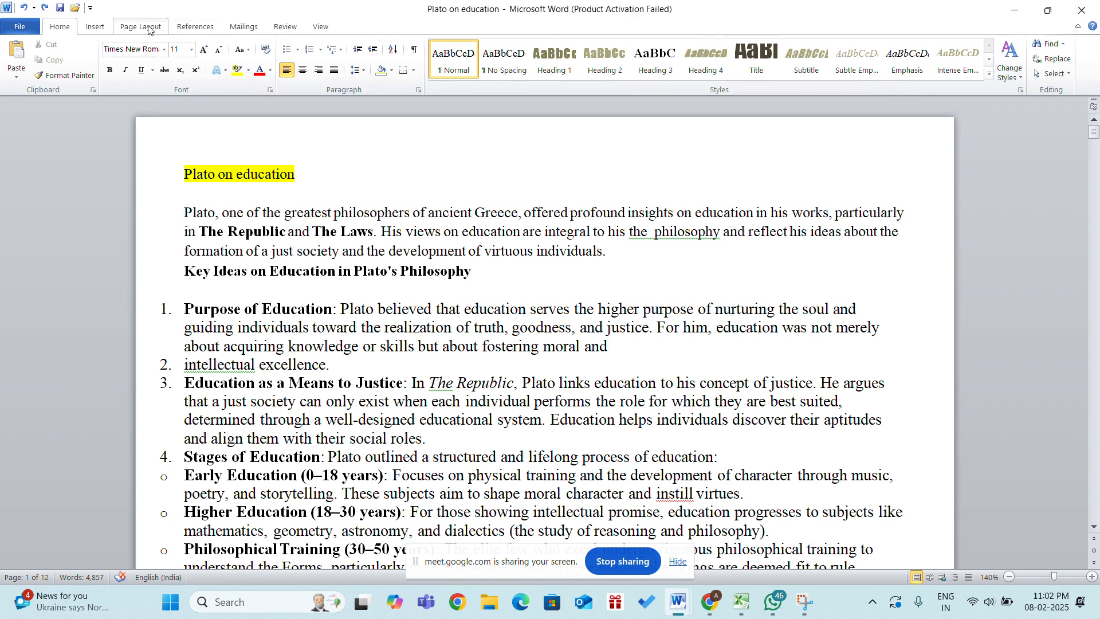
View the Change Styles options for style set, colors, fonts and paragraph spacing
{"action": "left_click", "coordinate": [92, 27]}
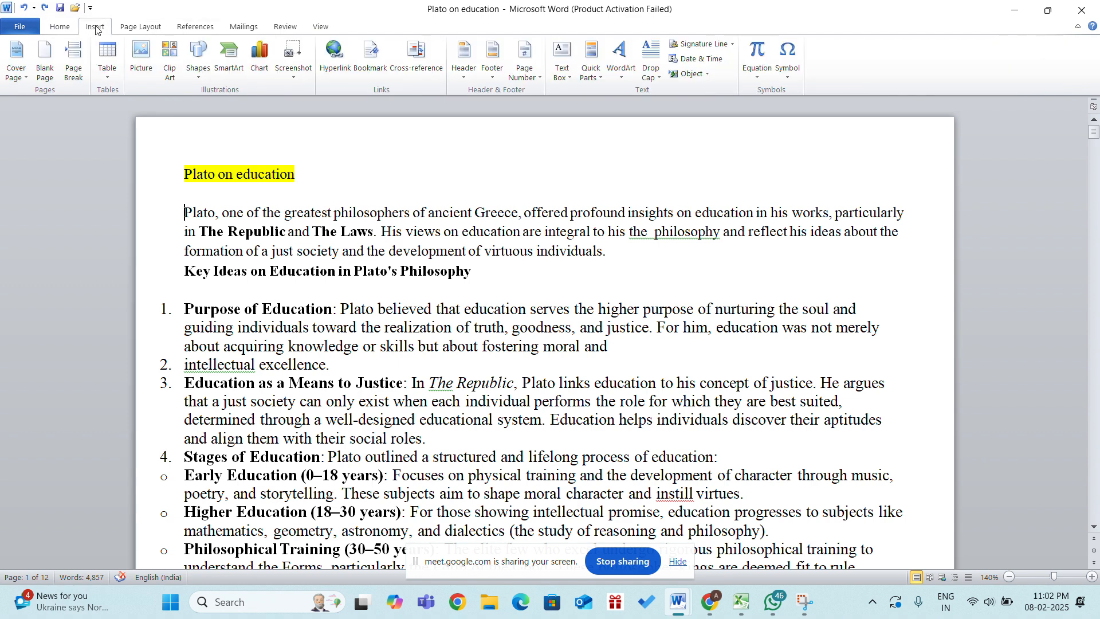
{"action": "left_click", "coordinate": [56, 29]}
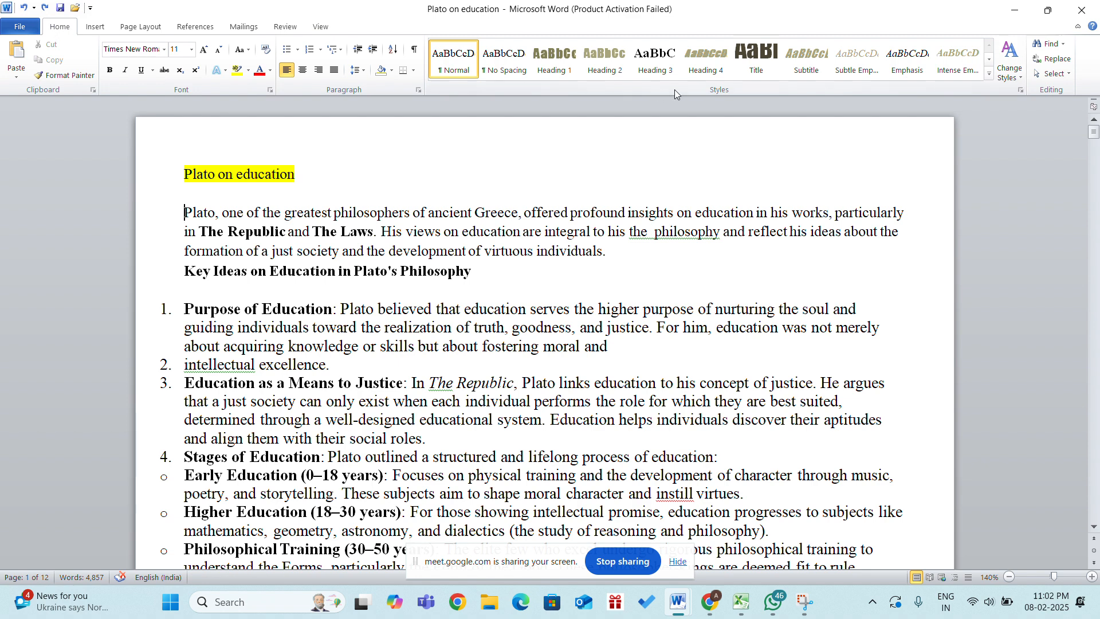
{"action": "left_click", "coordinate": [1010, 67]}
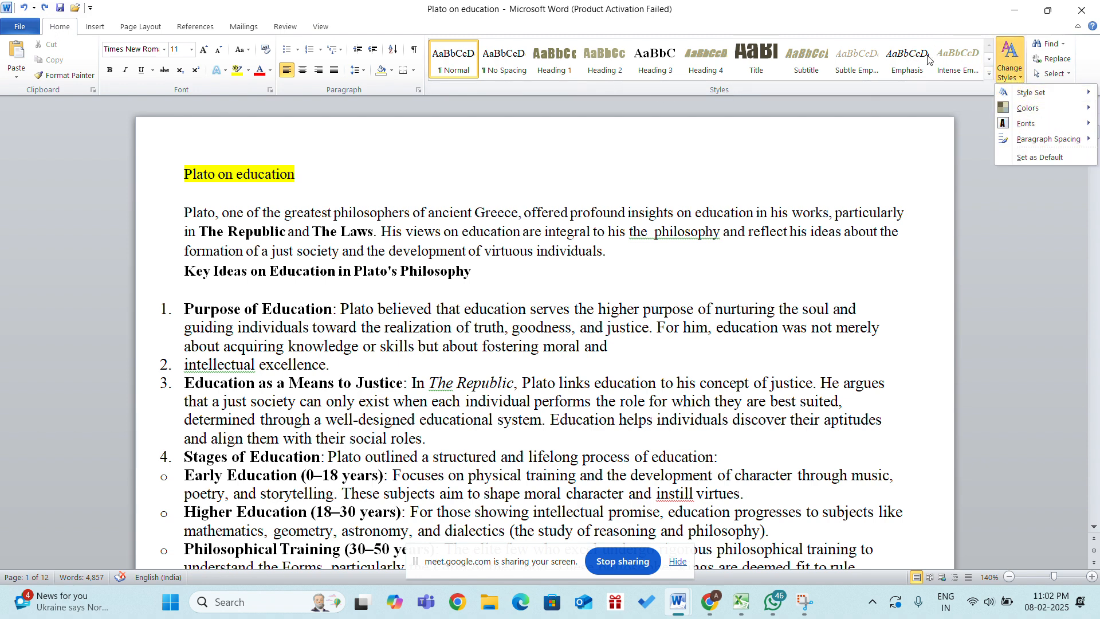
{"action": "left_click", "coordinate": [135, 26]}
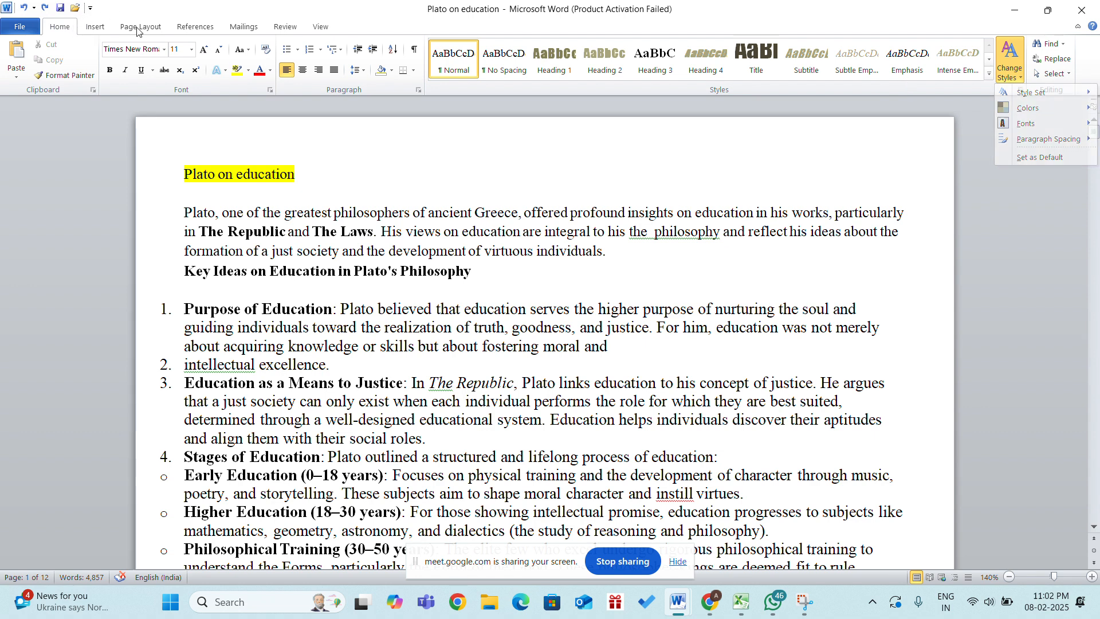
Browse the built-in document themes, previewing Waveform on the text, and close the gallery without applying one
{"action": "left_click", "coordinate": [136, 26]}
{"action": "left_click", "coordinate": [9, 79]}
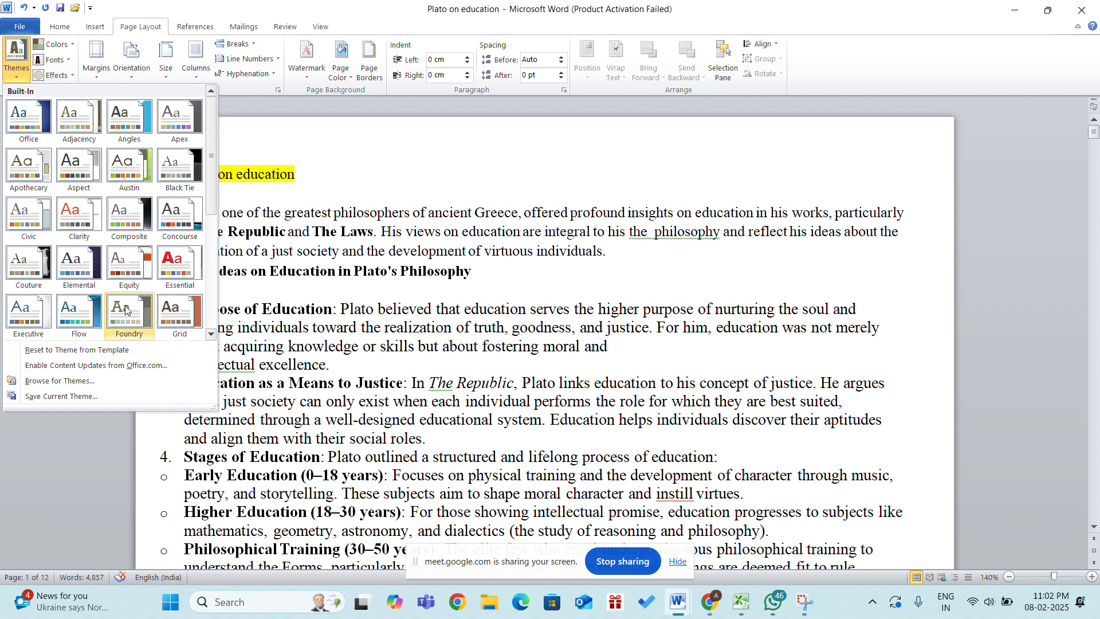
{"action": "scroll", "coordinate": [125, 310], "scroll_direction": "down", "scroll_amount": 5}
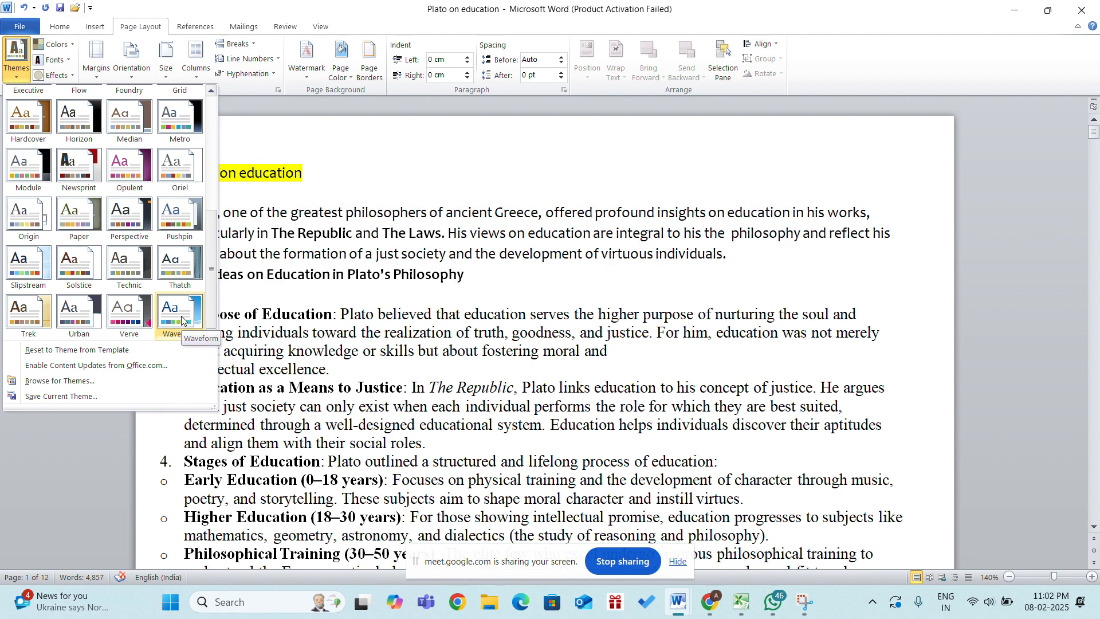
{"action": "scroll", "coordinate": [175, 275], "scroll_direction": "up", "scroll_amount": 5}
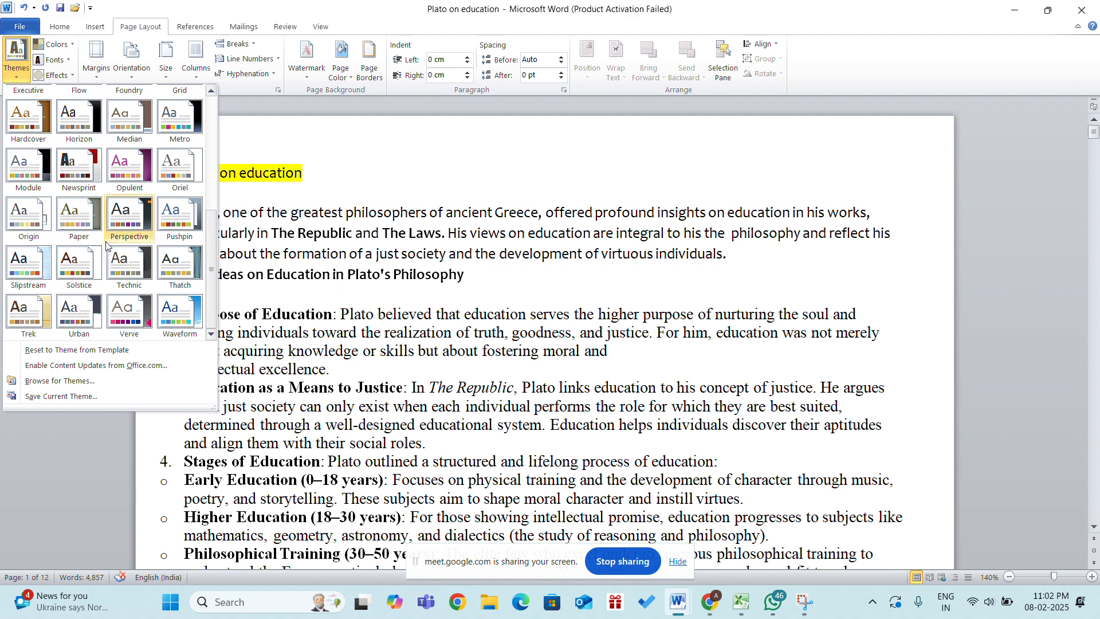
{"action": "left_click", "coordinate": [408, 185]}
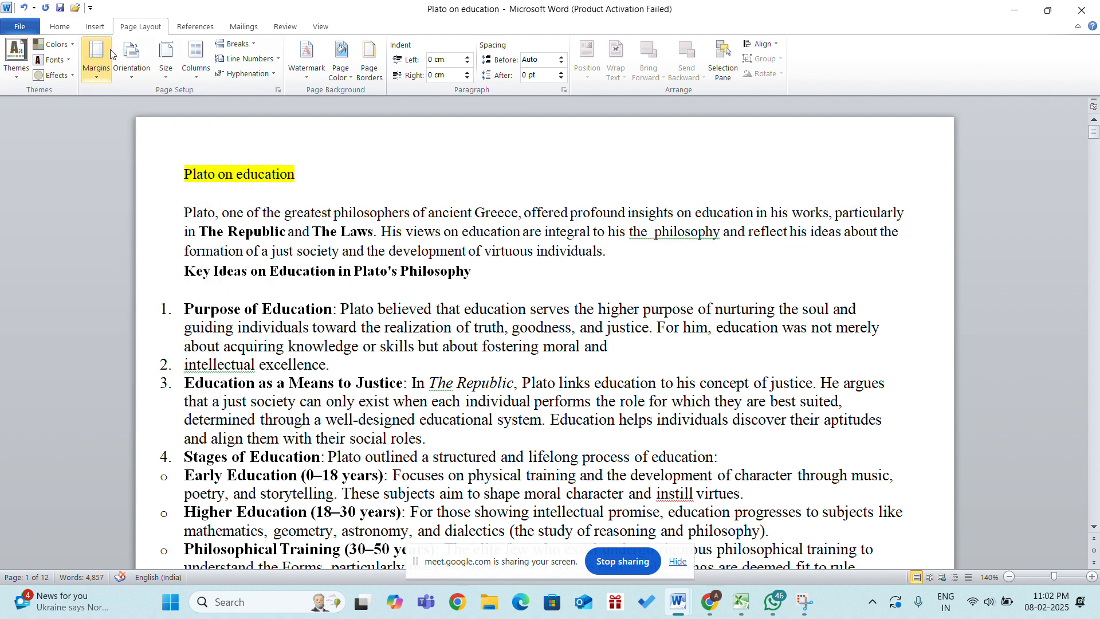
View the built-in theme colors, fonts and effects, looking through the font list, and close them without applying any
{"action": "left_click", "coordinate": [62, 45]}
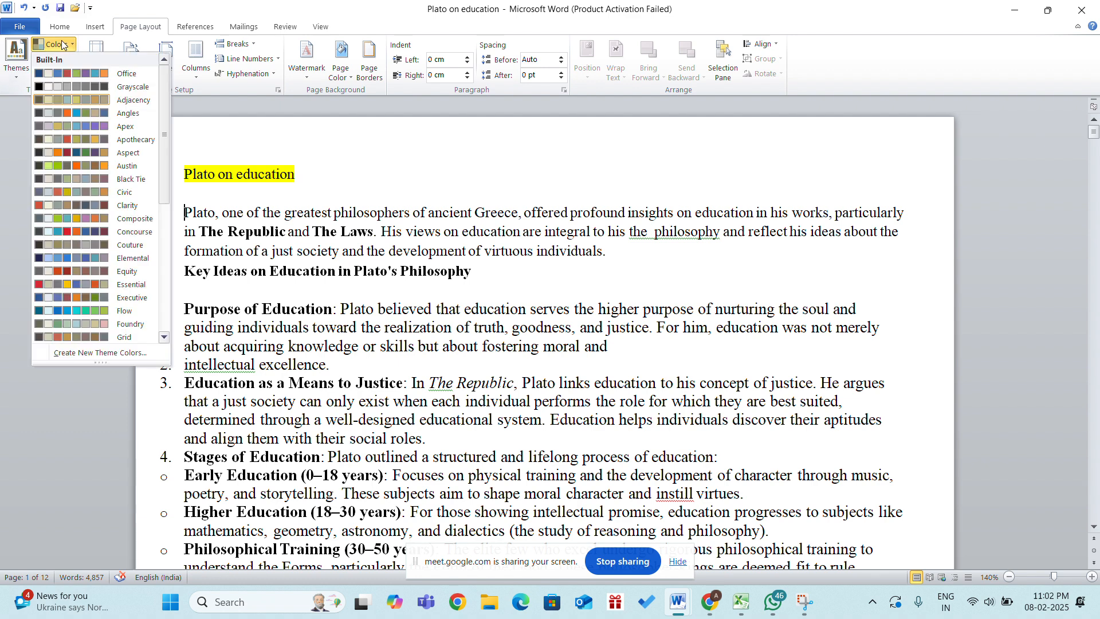
{"action": "left_click", "coordinate": [56, 62]}
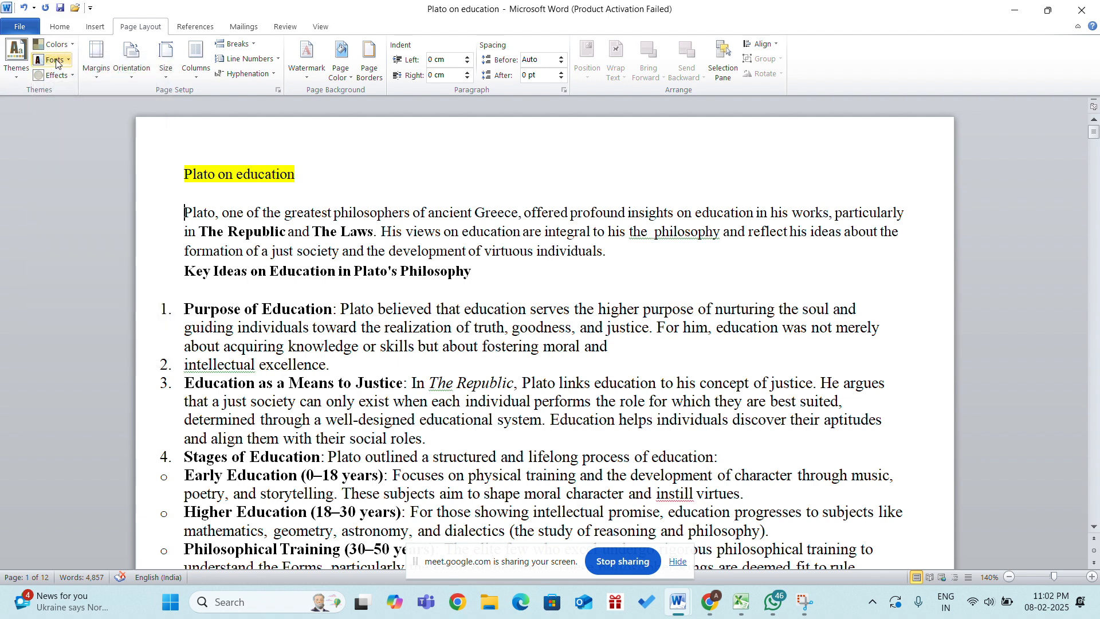
{"action": "left_click", "coordinate": [55, 61]}
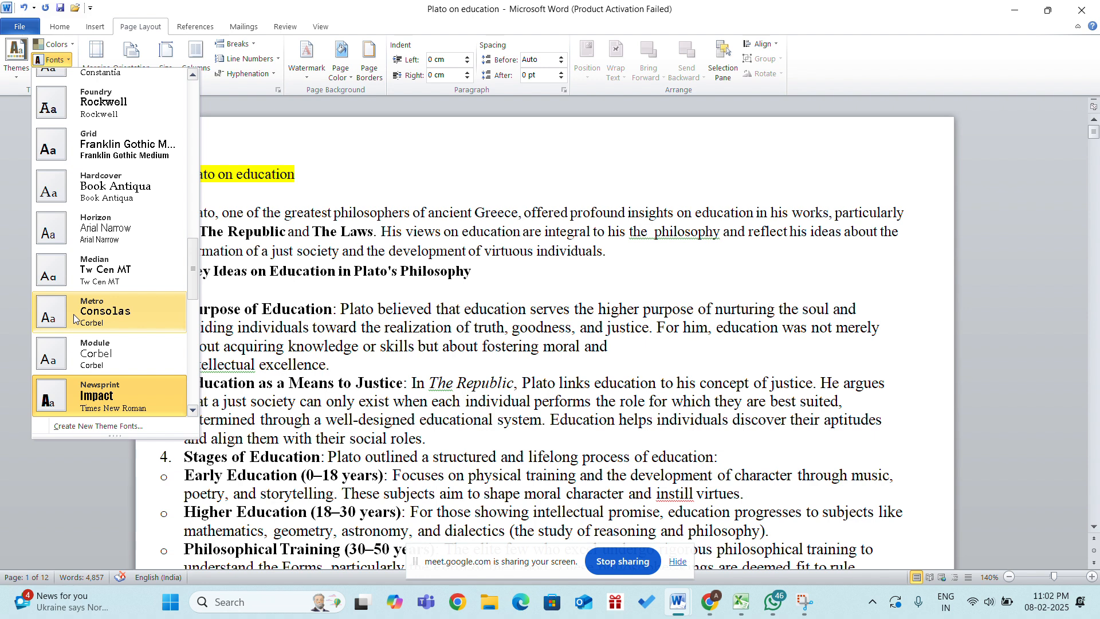
{"action": "scroll", "coordinate": [75, 318], "scroll_direction": "down", "scroll_amount": 5}
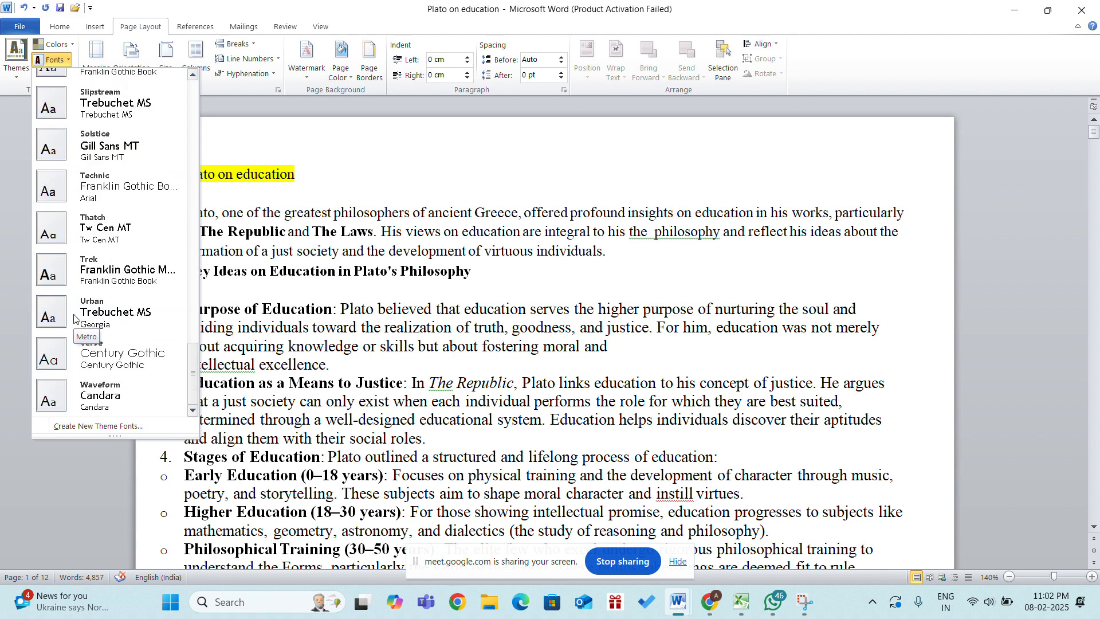
{"action": "scroll", "coordinate": [75, 319], "scroll_direction": "up", "scroll_amount": 10}
{"action": "left_click", "coordinate": [5, 205]}
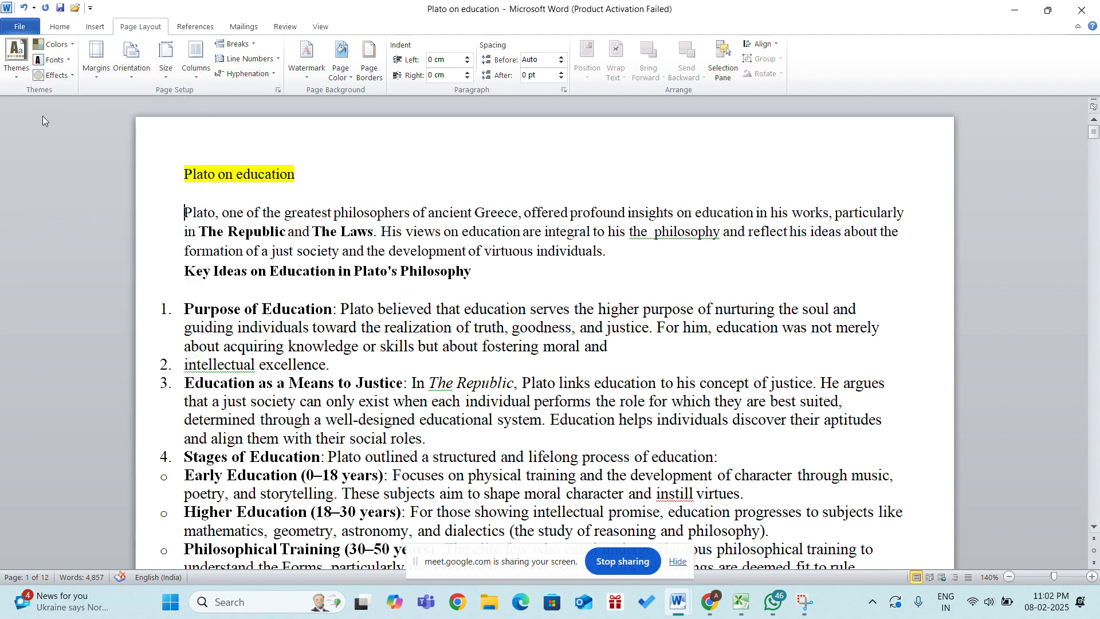
{"action": "left_click", "coordinate": [66, 77]}
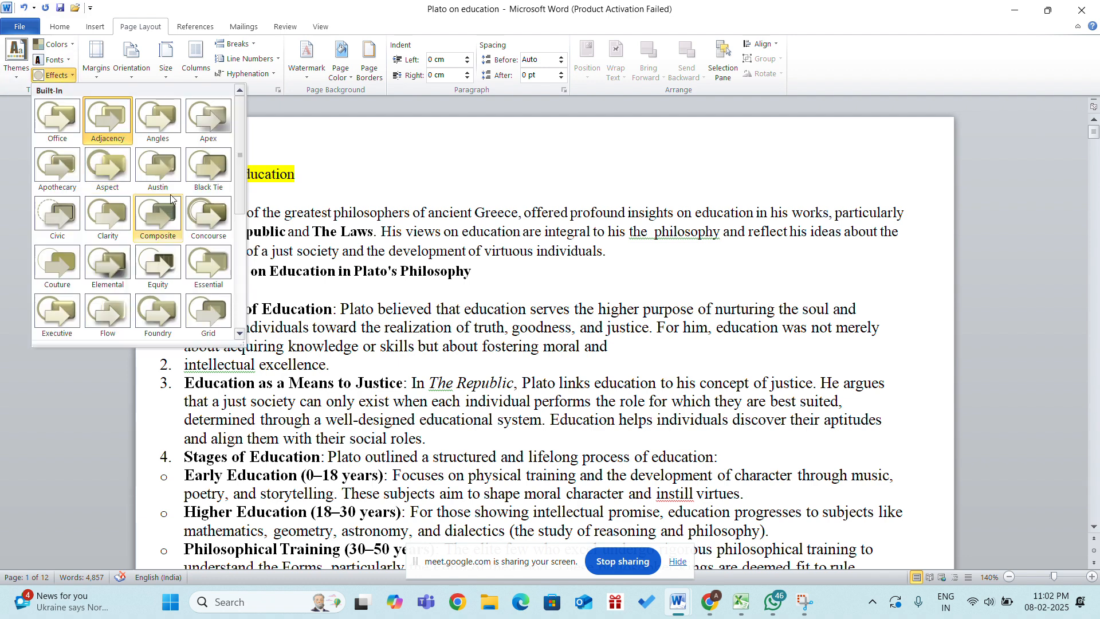
{"action": "left_click", "coordinate": [332, 191]}
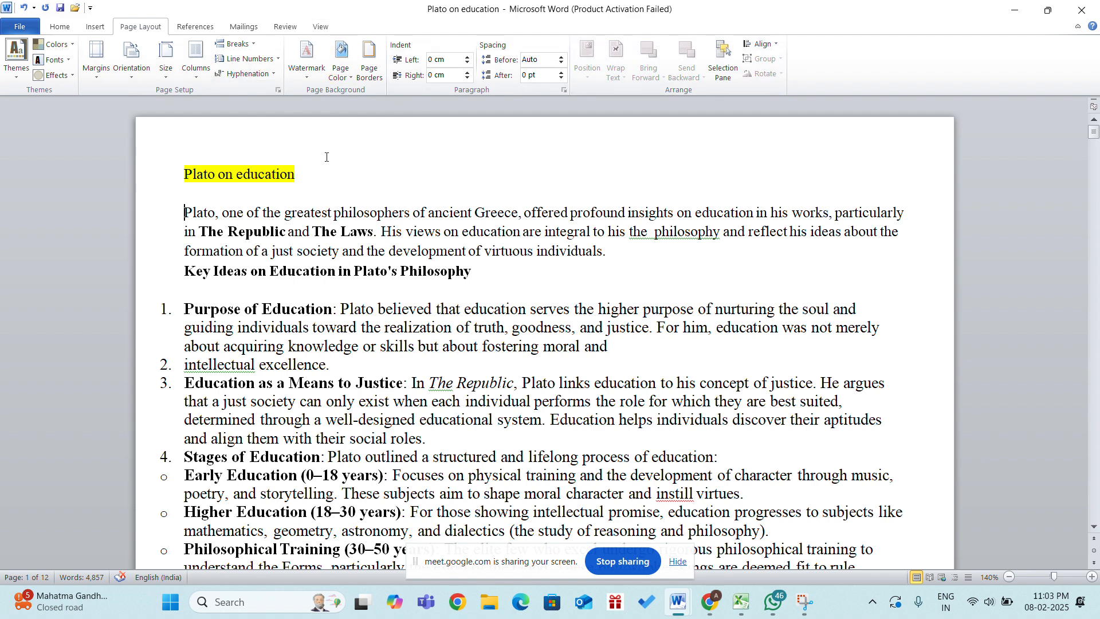
Insert the green cartoon car clip art from the CAR results at the start of the introductory paragraph
{"action": "left_click", "coordinate": [95, 26]}
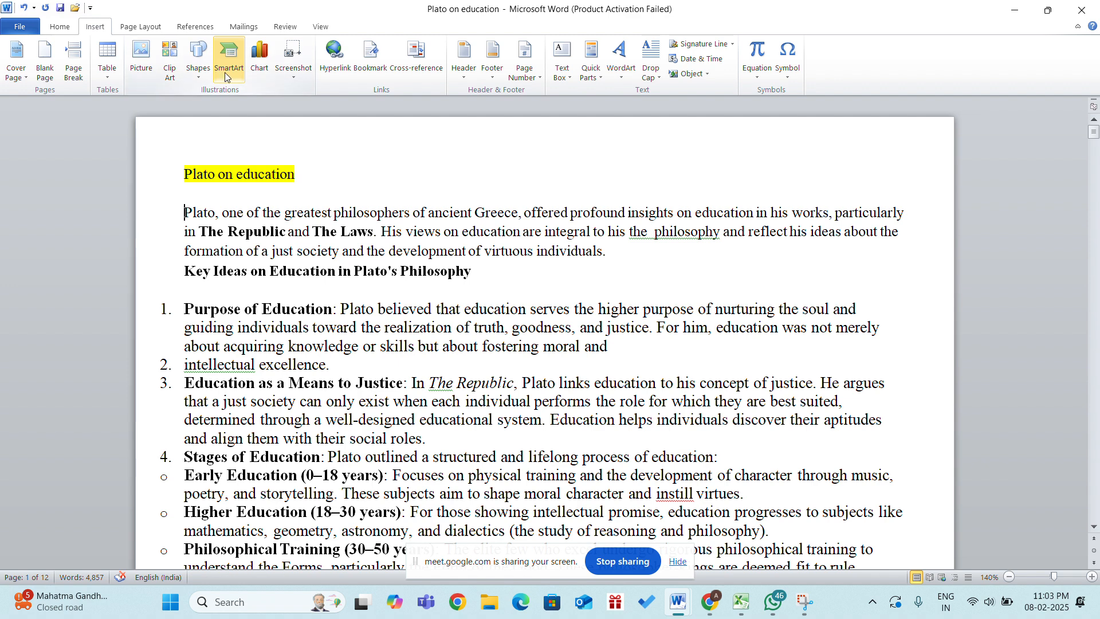
{"action": "left_click", "coordinate": [169, 63]}
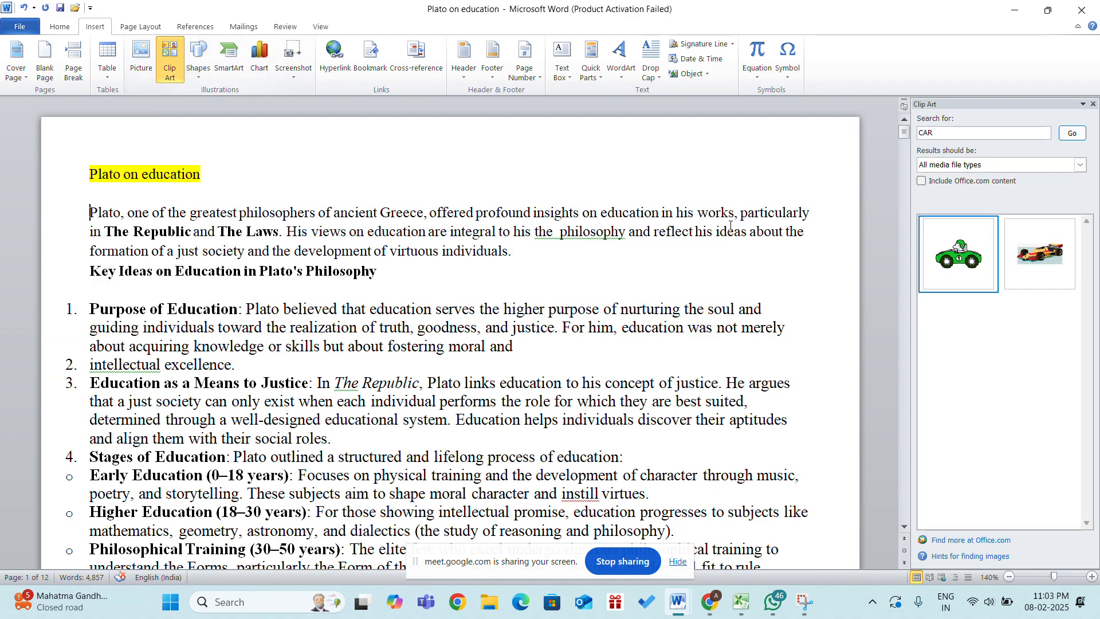
{"action": "left_click", "coordinate": [957, 254]}
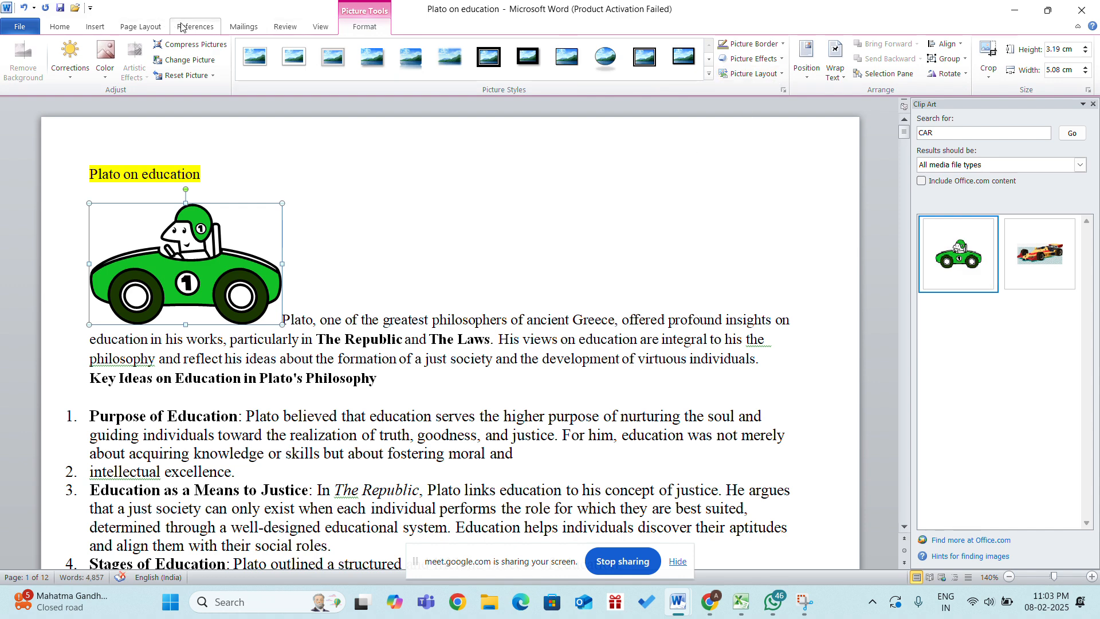
View the Position layouts and the Wrap Text options for the green car picture
{"action": "left_click", "coordinate": [143, 27]}
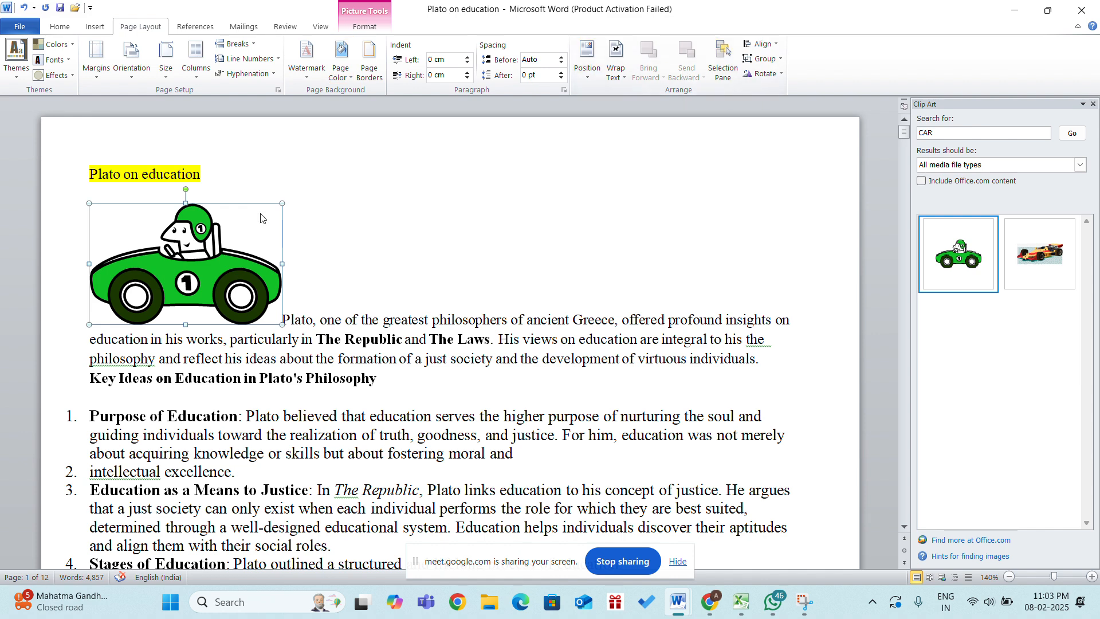
{"action": "left_click", "coordinate": [520, 209]}
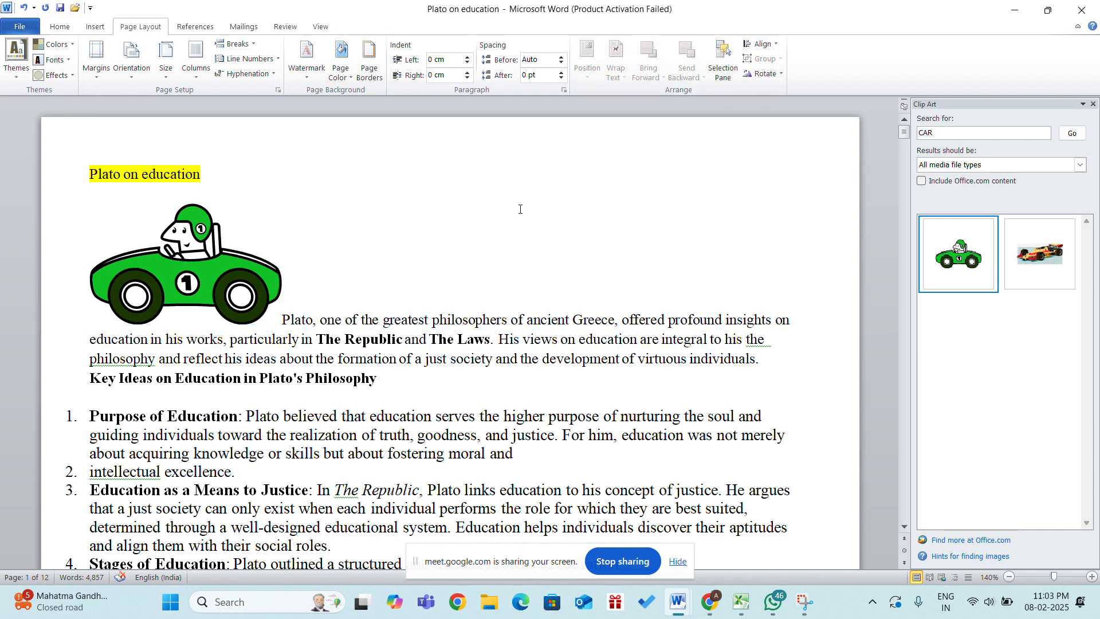
{"action": "left_click", "coordinate": [217, 259]}
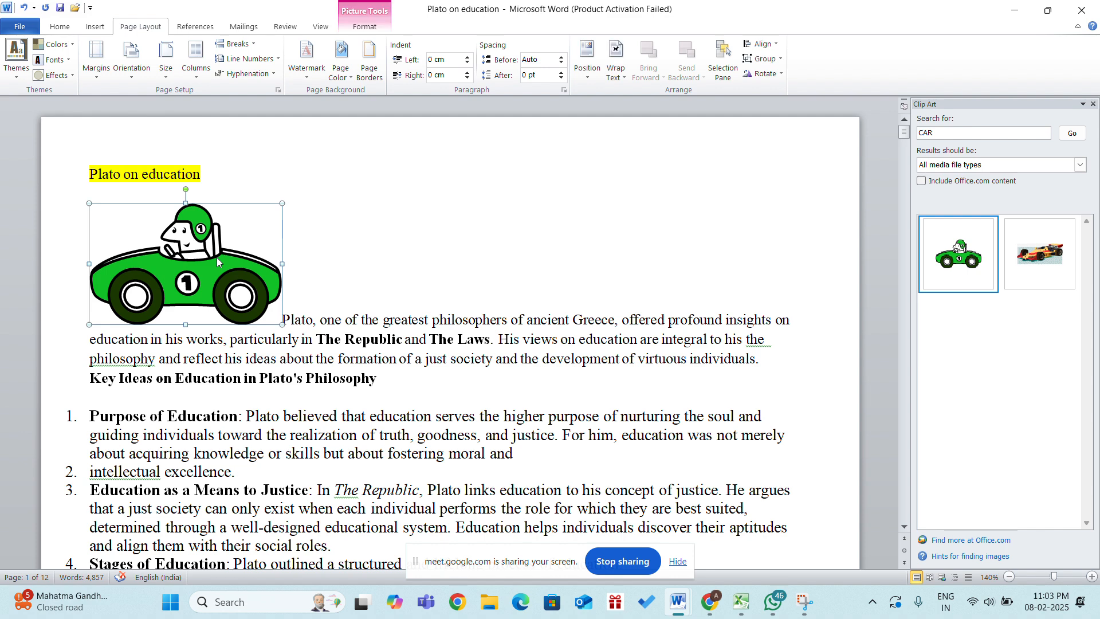
{"action": "left_click", "coordinate": [587, 73]}
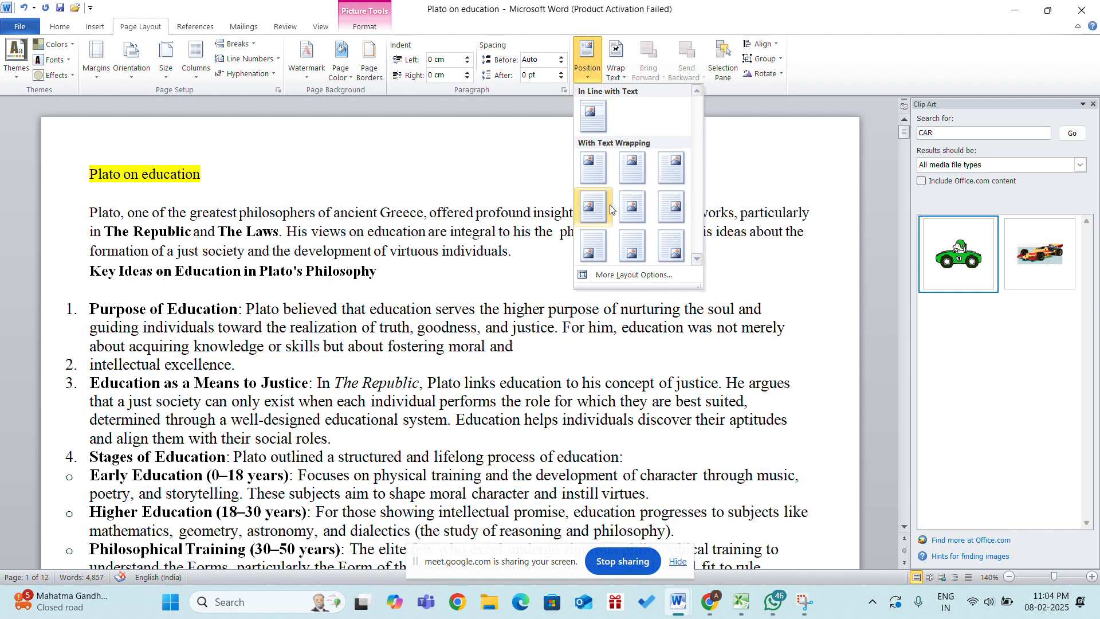
{"action": "left_click", "coordinate": [596, 172]}
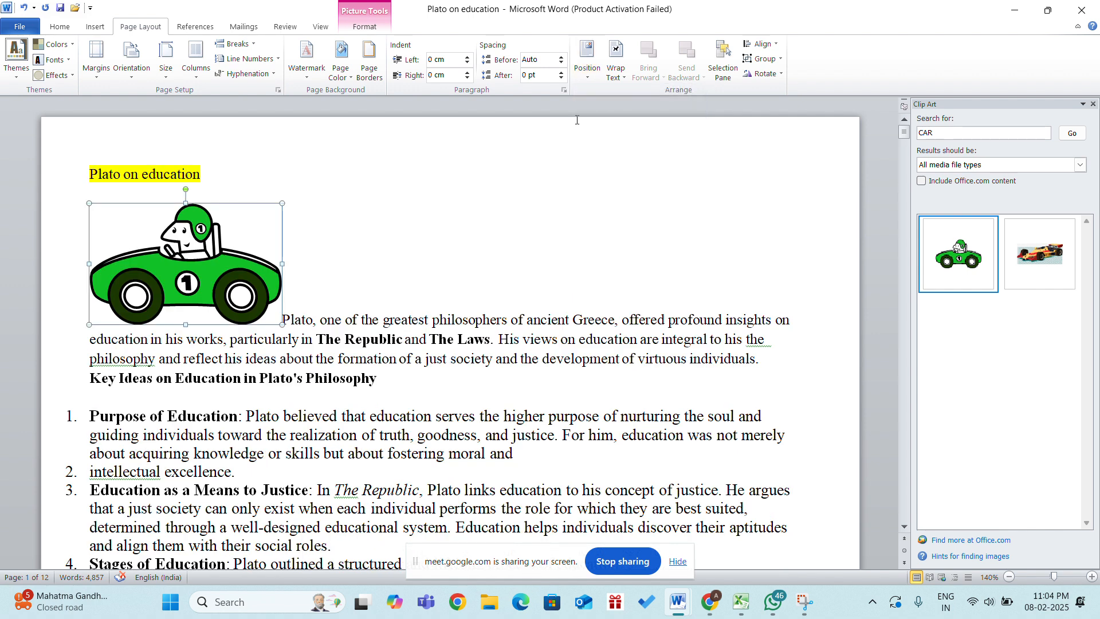
{"action": "left_click", "coordinate": [613, 76]}
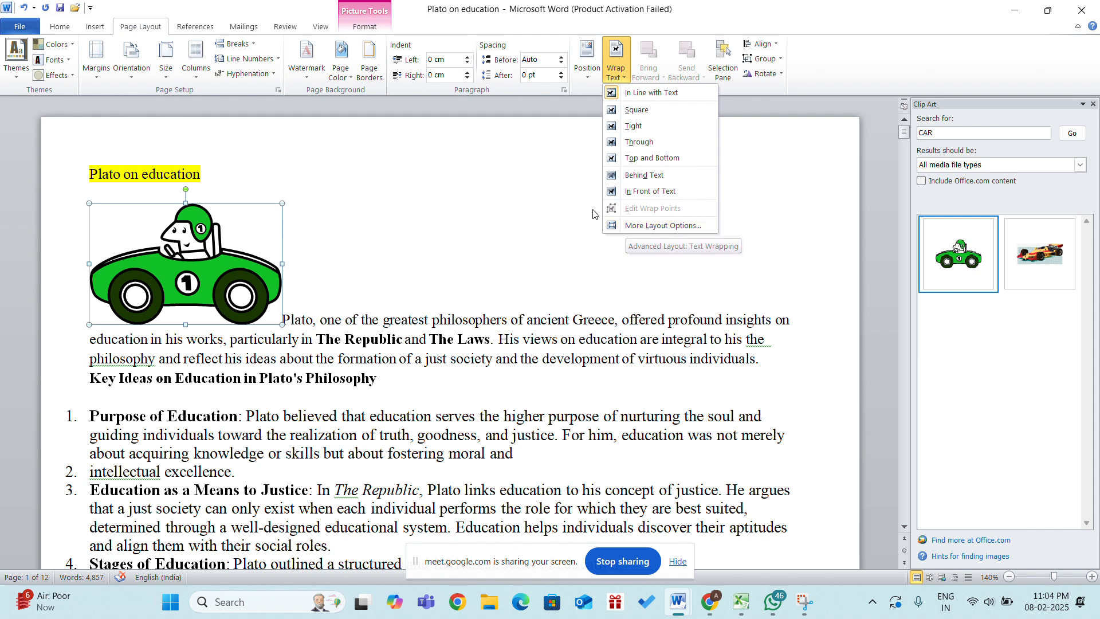
{"action": "left_click", "coordinate": [556, 180]}
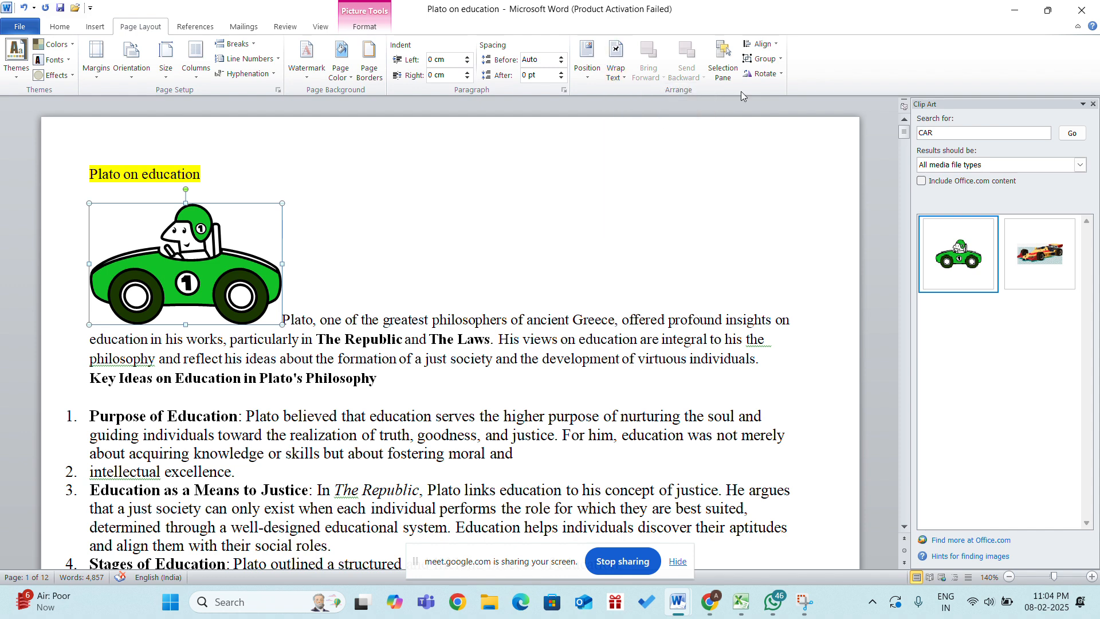
Insert the racing car clip art beside the green car at the start of the introductory paragraph
{"action": "left_click", "coordinate": [1028, 261]}
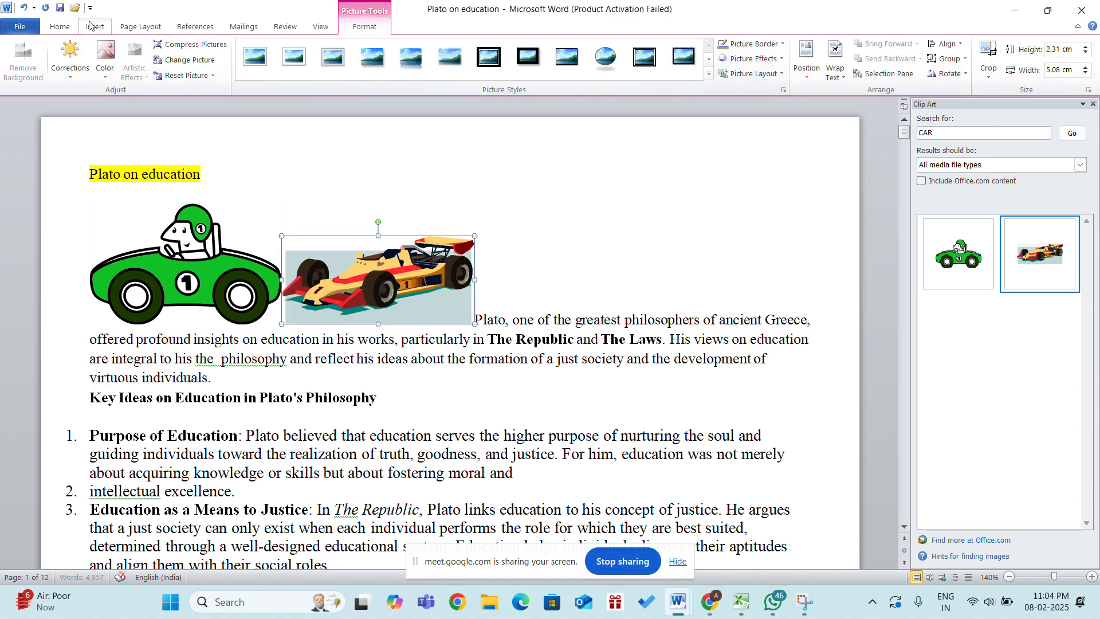
{"action": "left_click", "coordinate": [139, 26]}
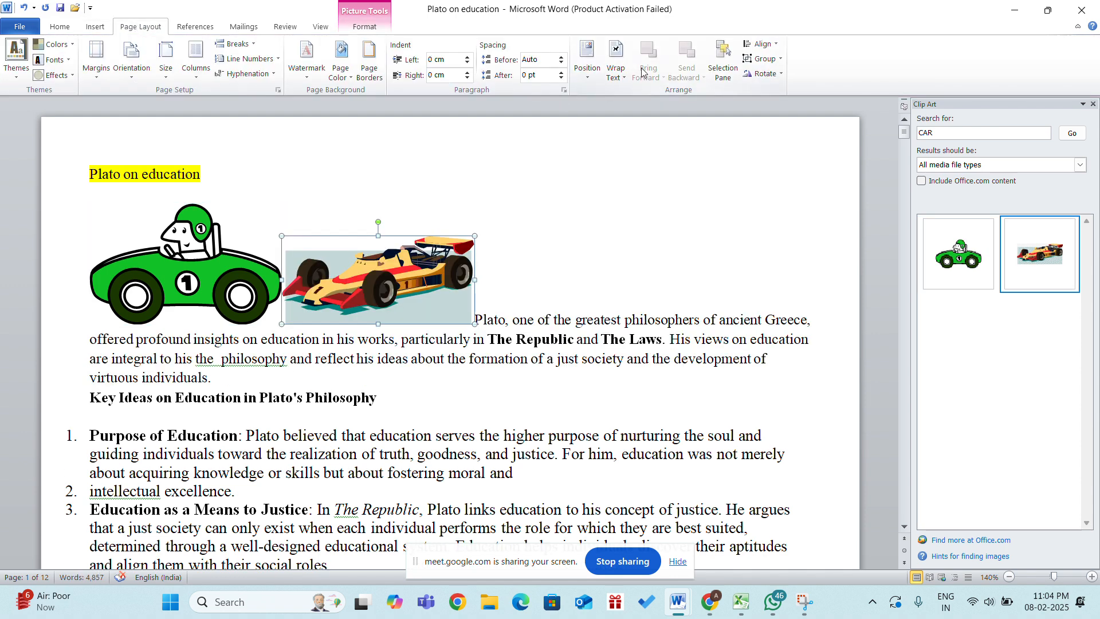
{"action": "left_click", "coordinate": [228, 252]}
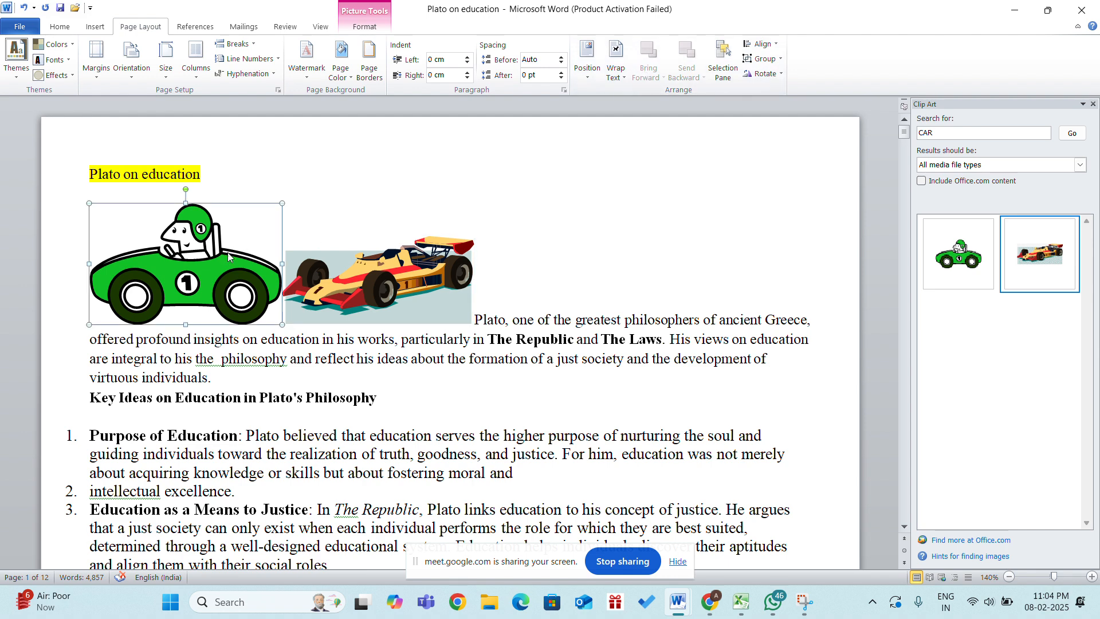
{"action": "left_click", "coordinate": [358, 262]}
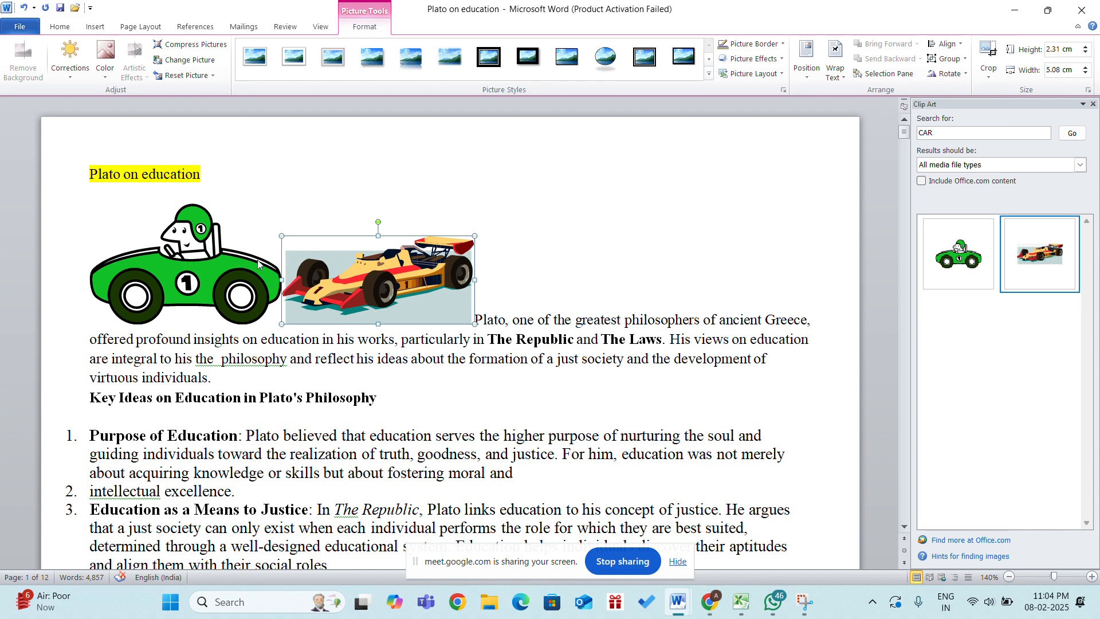
{"action": "left_click", "coordinate": [572, 273]}
Move both car pictures into the "Key Ideas on Education in Plato's Philosophy" heading, with the racing car ahead of the green car
{"action": "left_click_drag", "start_coordinate": [438, 288], "coordinate": [465, 410]}
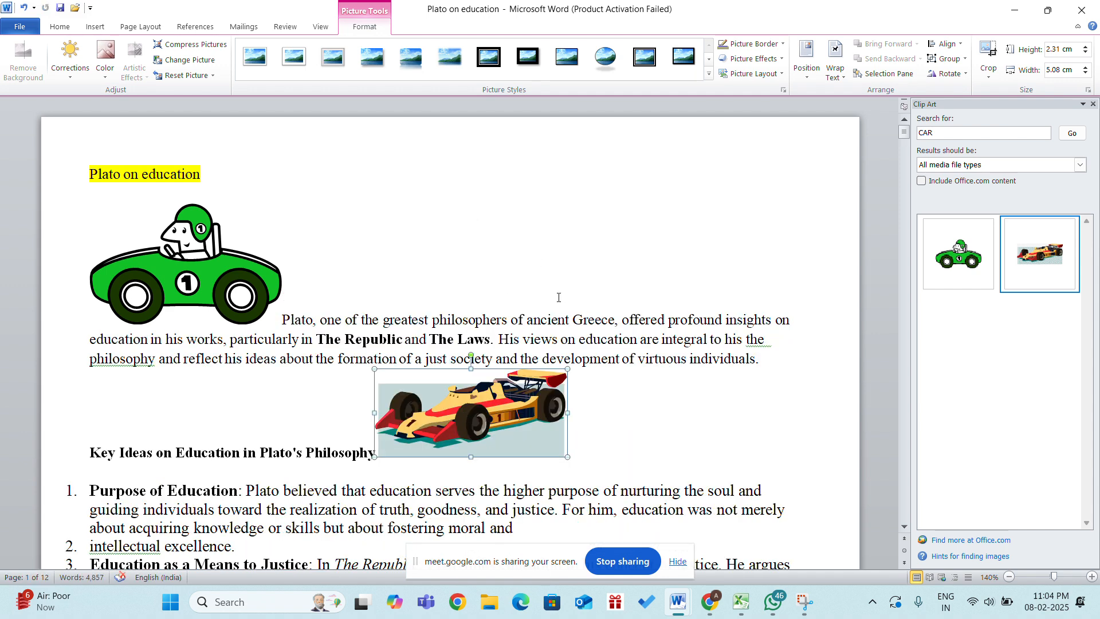
{"action": "left_click_drag", "start_coordinate": [211, 255], "coordinate": [291, 391]}
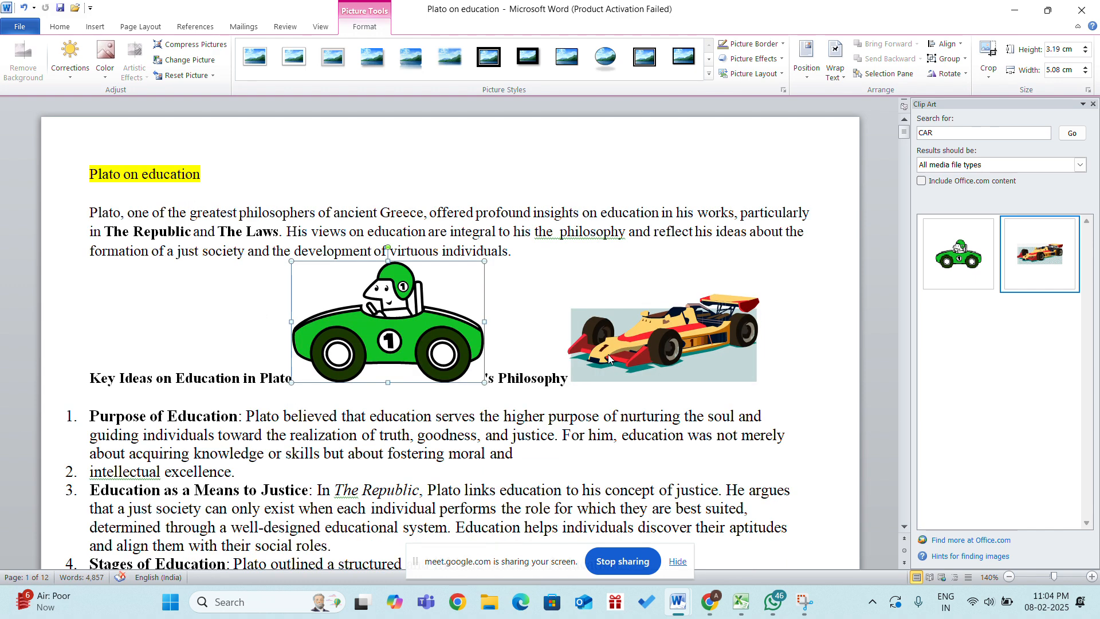
{"action": "left_click_drag", "start_coordinate": [608, 358], "coordinate": [419, 331]}
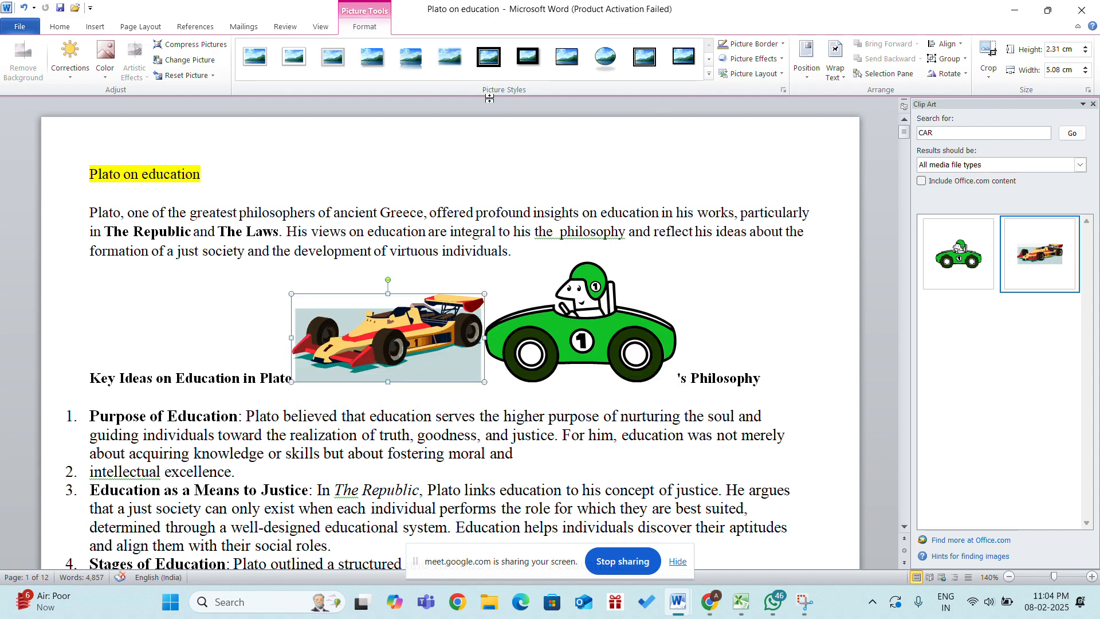
Preview the Position layouts for the racing car picture and set its text wrapping to Tight
{"action": "left_click", "coordinate": [139, 29]}
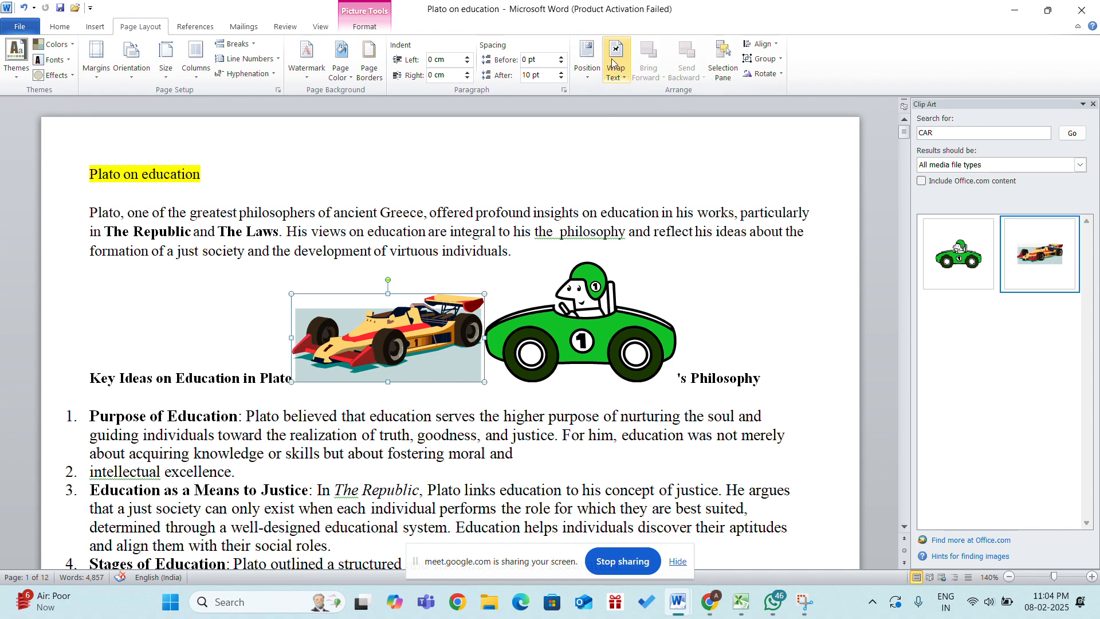
{"action": "left_click", "coordinate": [586, 60]}
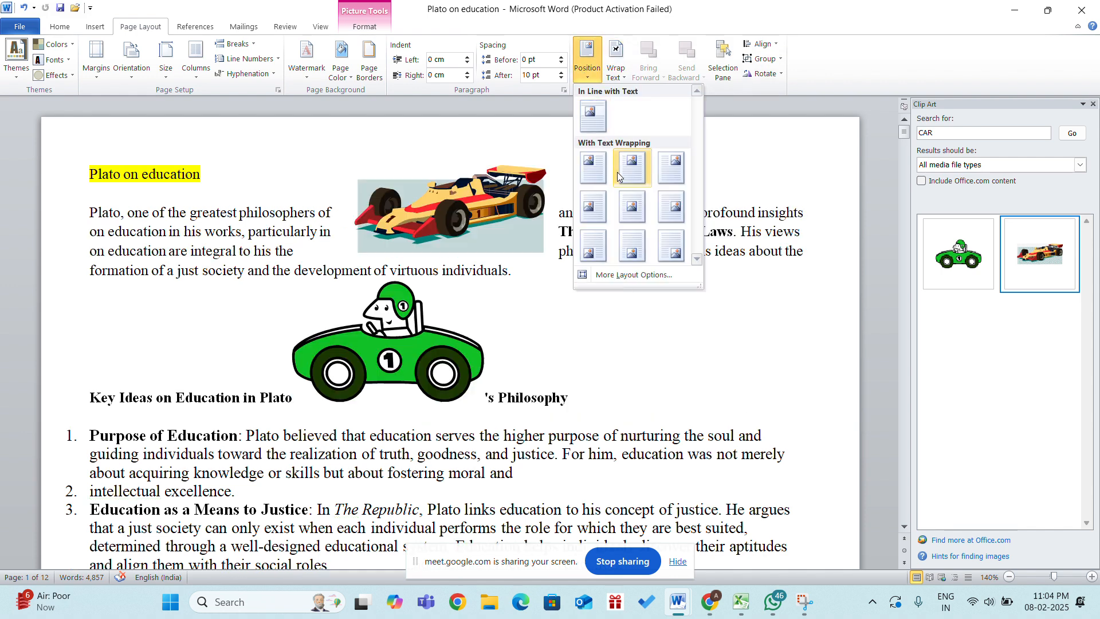
{"action": "left_click", "coordinate": [616, 70]}
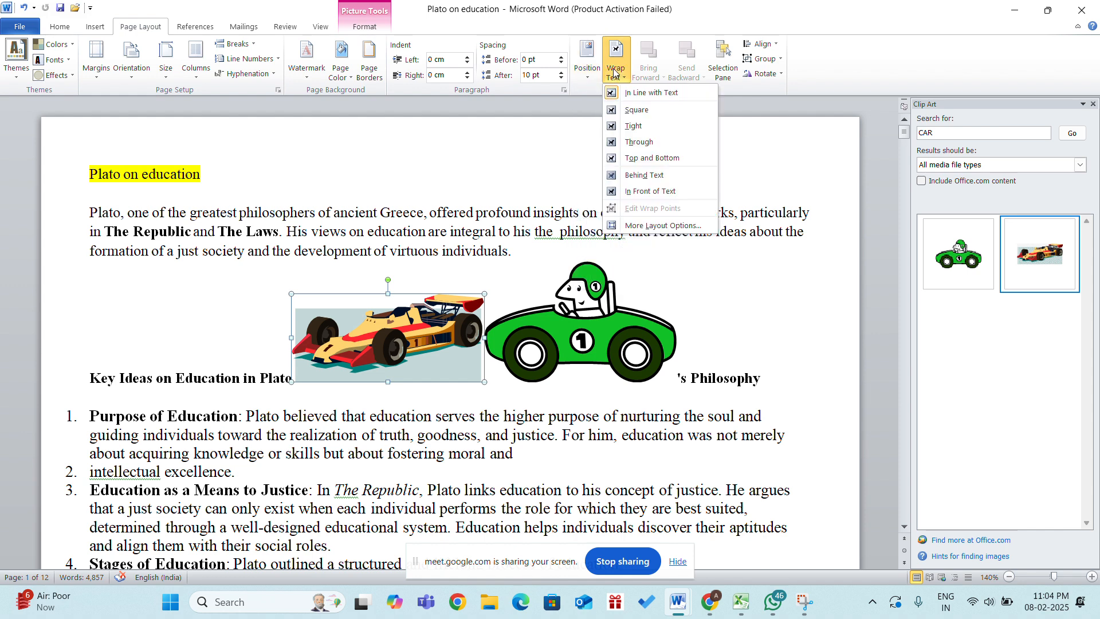
{"action": "left_click", "coordinate": [633, 126]}
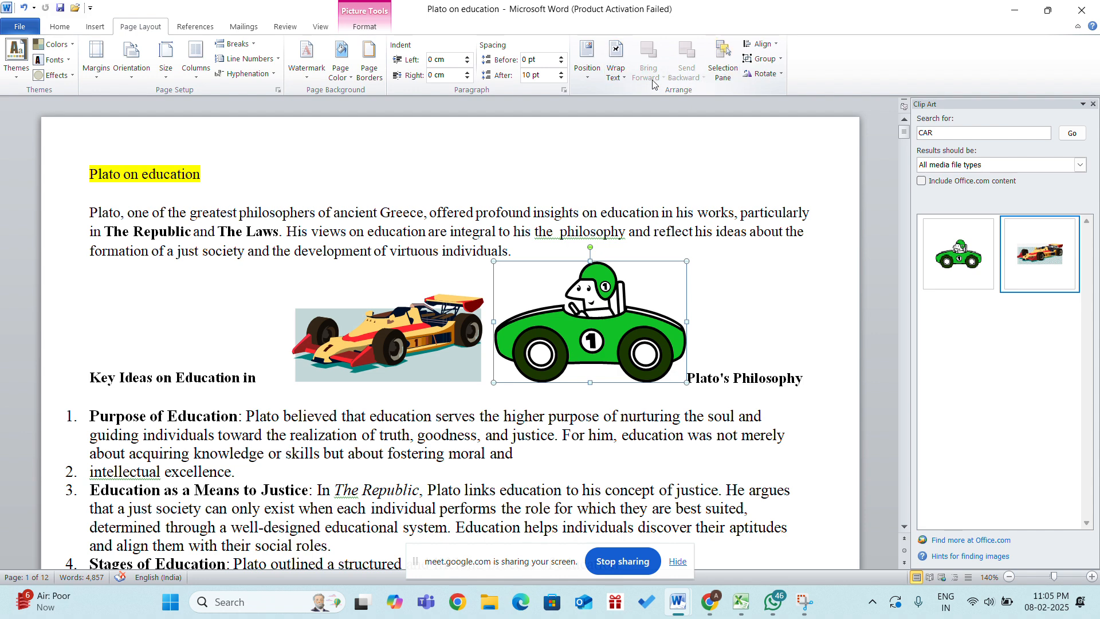
Move the racing car picture to the left margin, in front of the "Key Ideas on Education" heading text
{"action": "double_click", "coordinate": [575, 284]}
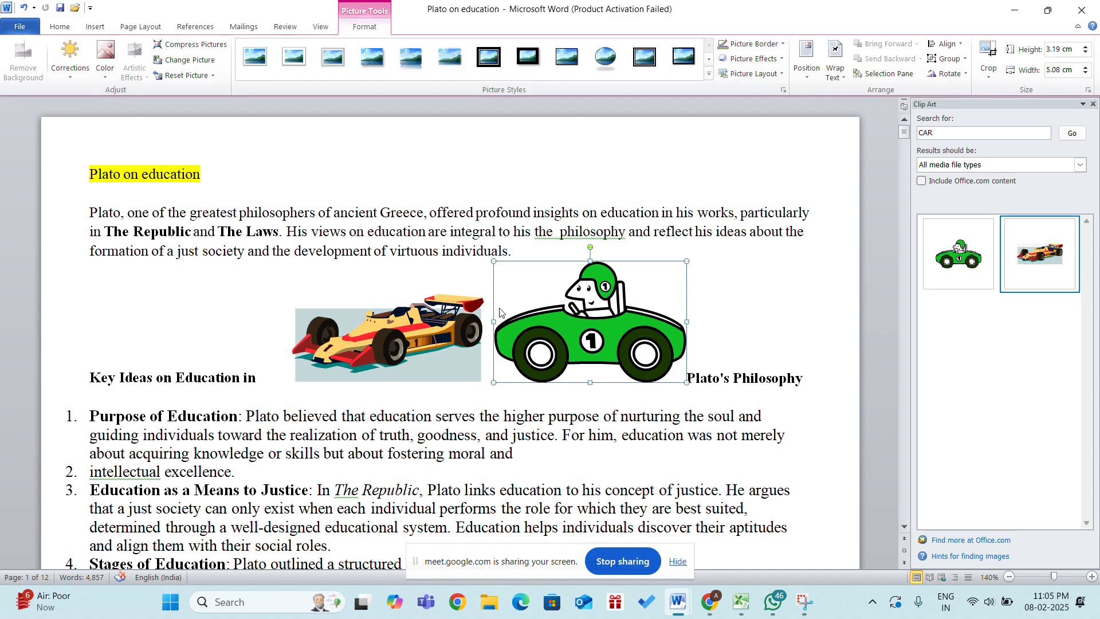
{"action": "left_click", "coordinate": [424, 329]}
{"action": "left_click_drag", "start_coordinate": [422, 327], "coordinate": [588, 346]}
{"action": "left_click_drag", "start_coordinate": [587, 345], "coordinate": [210, 360]}
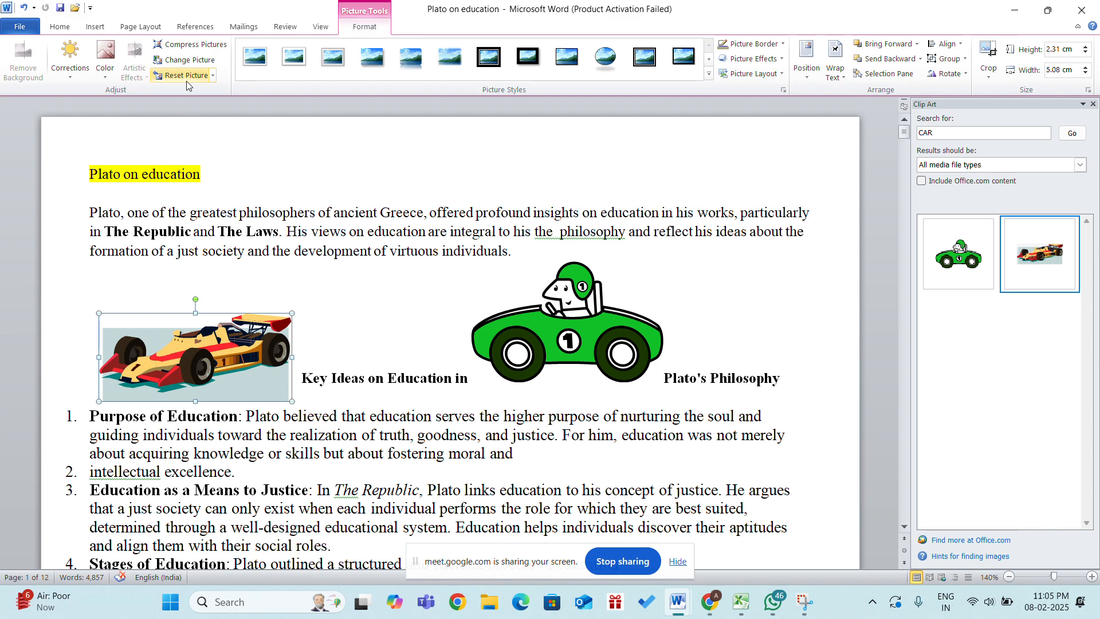
Apply Bring in Front of Text to the racing car and move the green car next to it, before the heading text
{"action": "left_click", "coordinate": [195, 26]}
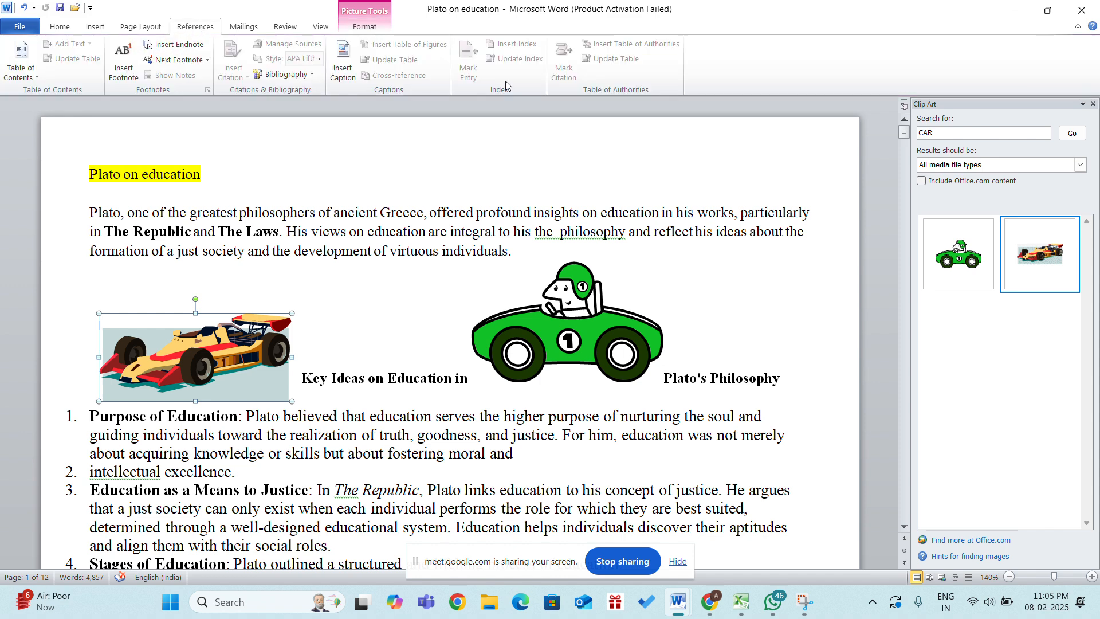
{"action": "left_click", "coordinate": [158, 29]}
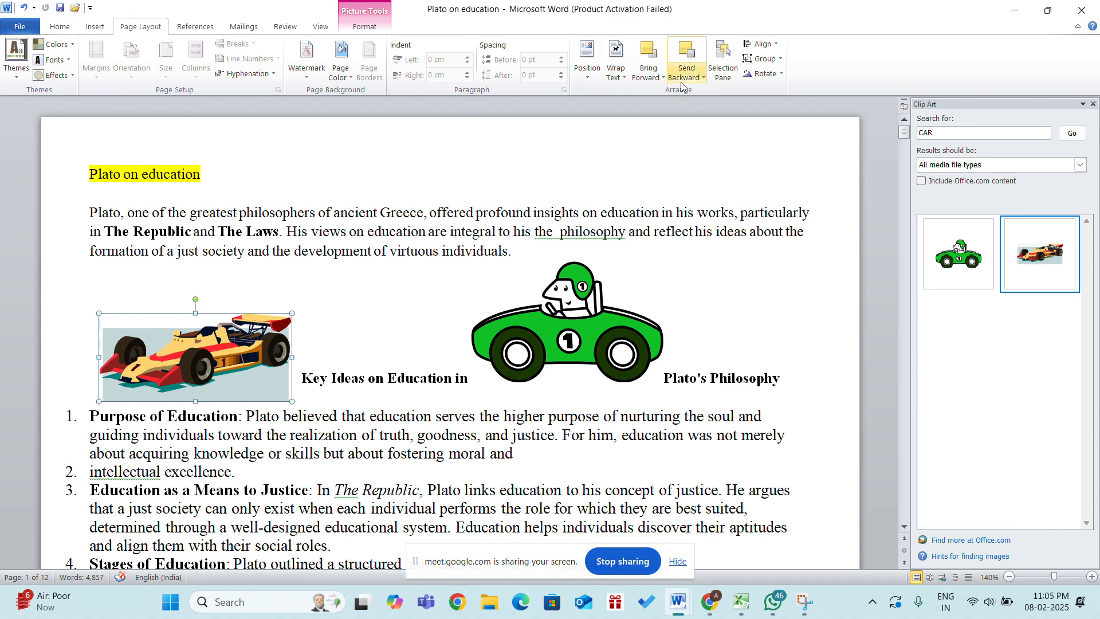
{"action": "left_click", "coordinate": [656, 76]}
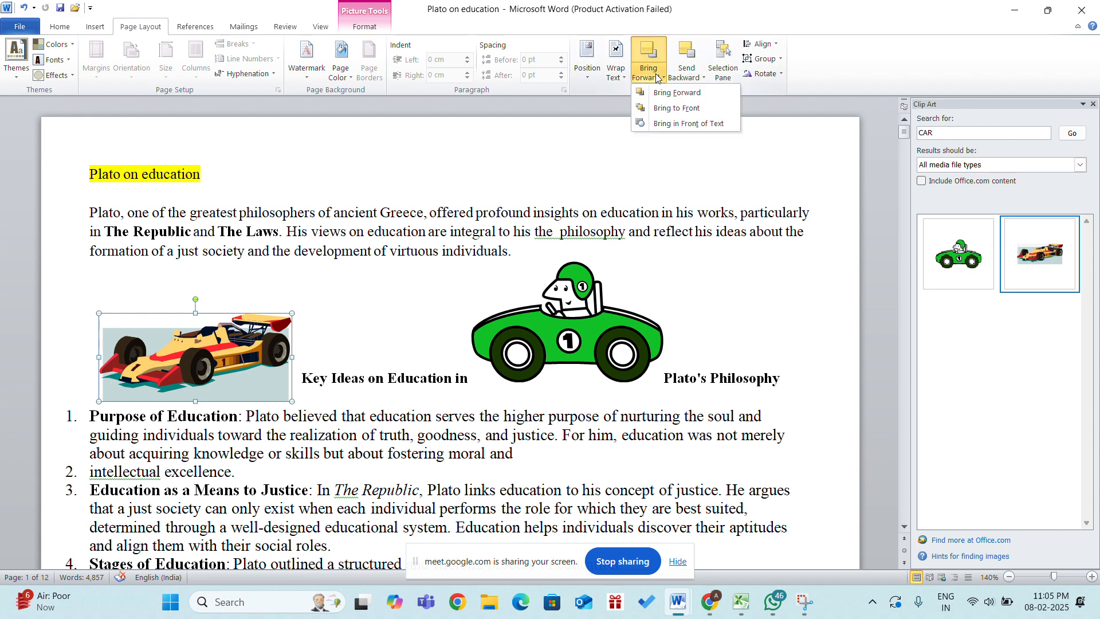
{"action": "left_click", "coordinate": [663, 124]}
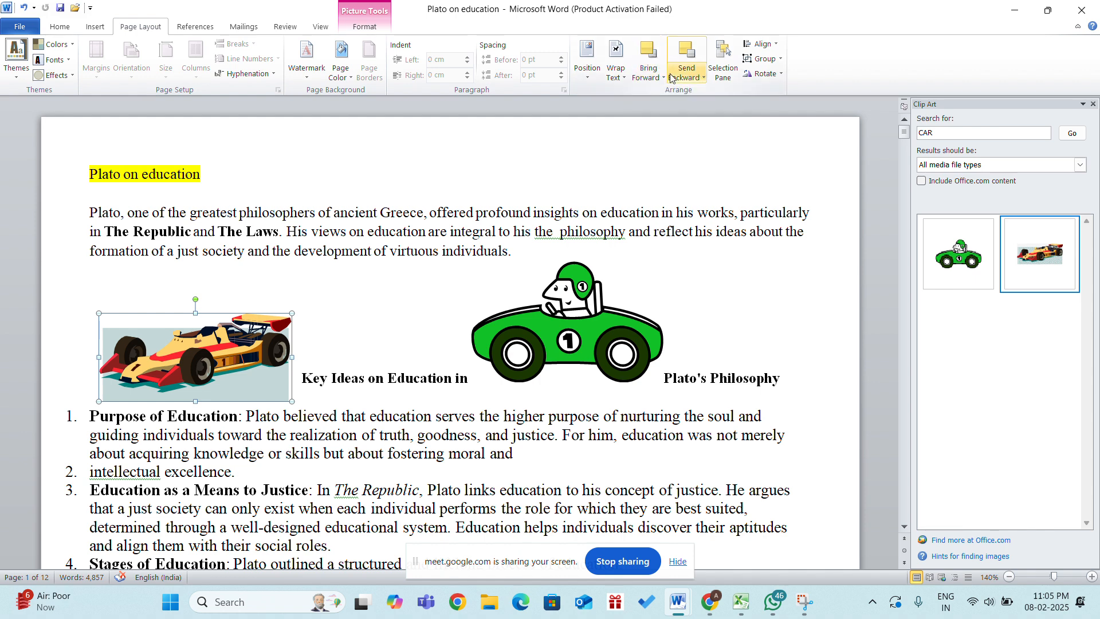
{"action": "left_click_drag", "start_coordinate": [572, 300], "coordinate": [250, 330]}
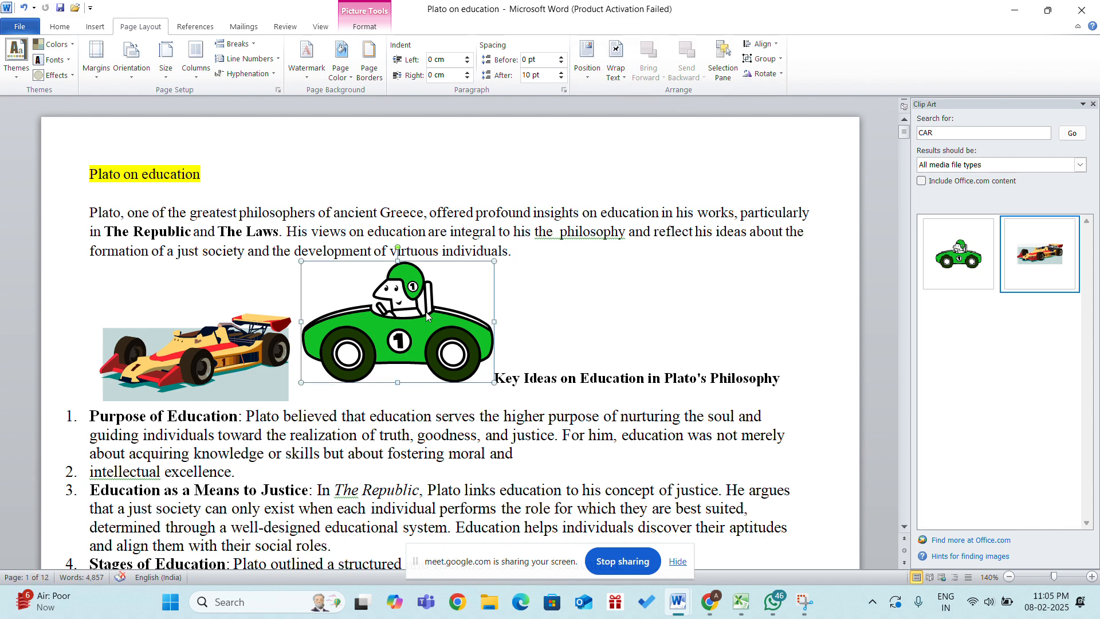
Move the green car picture along the "Key Ideas on Education" heading and position it at the top centre with text wrapping
{"action": "left_click_drag", "start_coordinate": [427, 315], "coordinate": [607, 340]}
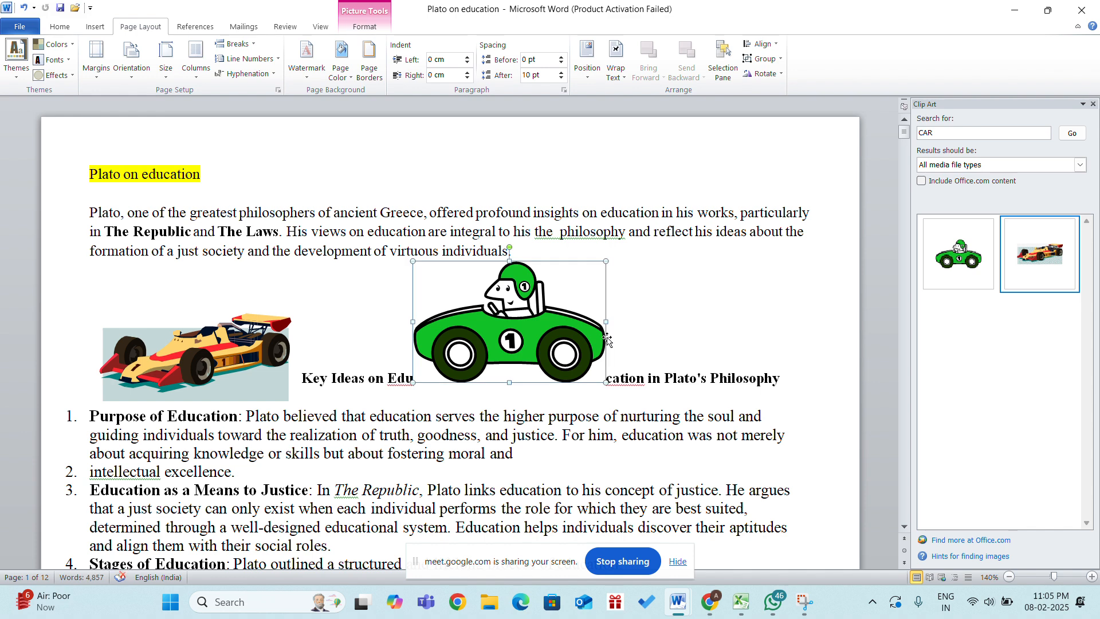
{"action": "left_click_drag", "start_coordinate": [527, 353], "coordinate": [670, 291]}
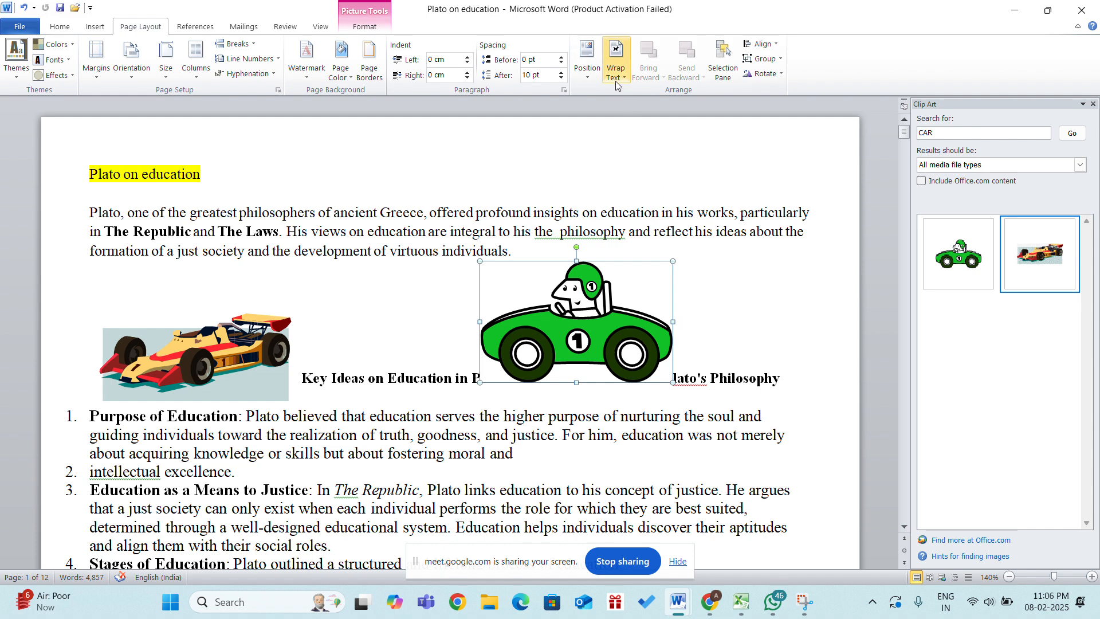
{"action": "left_click", "coordinate": [596, 74]}
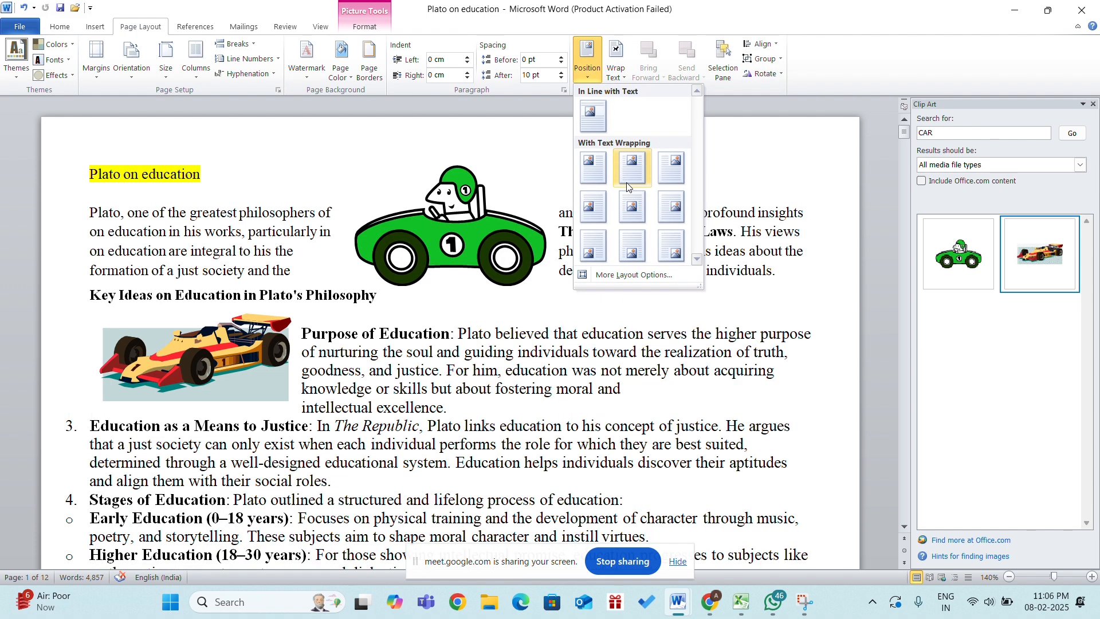
{"action": "left_click", "coordinate": [628, 185]}
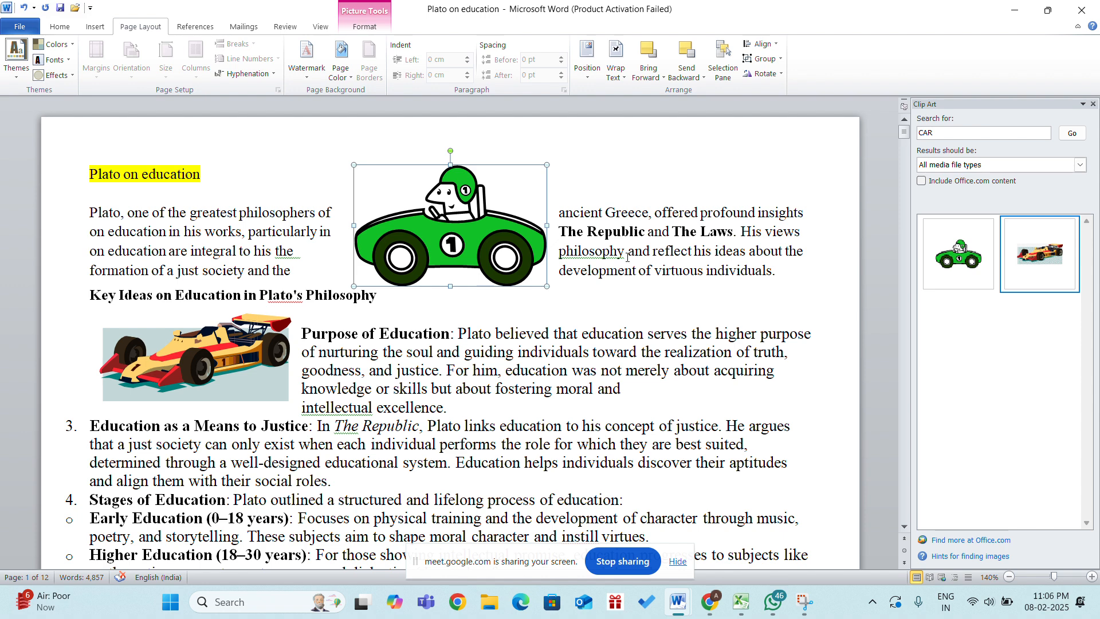
Apply Bring to Front to the green car picture at the top centre of the page
{"action": "left_click", "coordinate": [661, 76]}
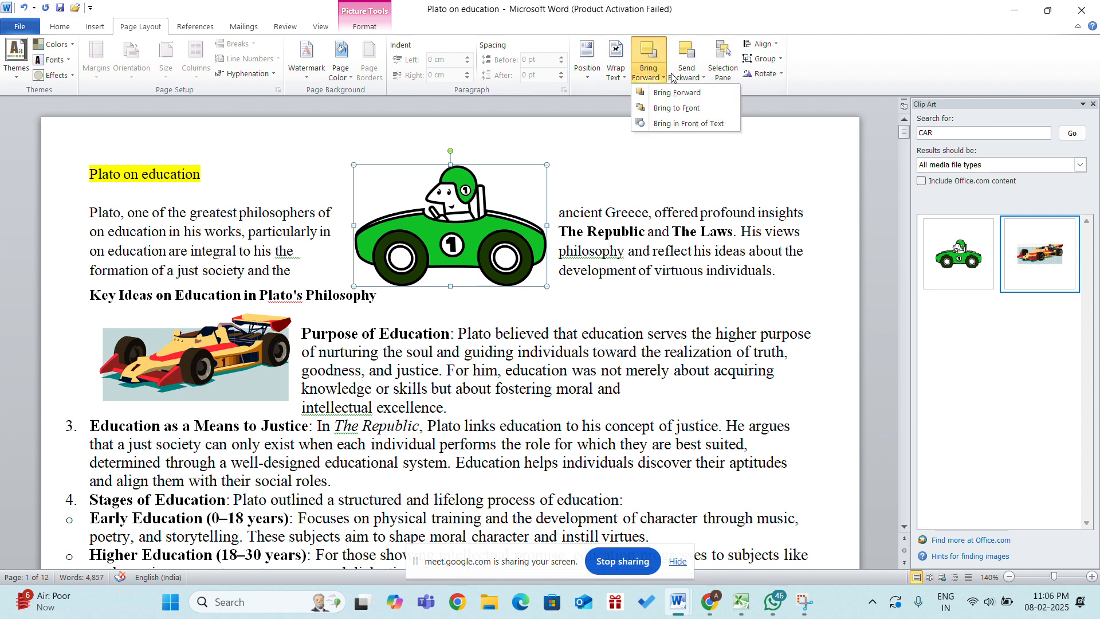
{"action": "left_click", "coordinate": [664, 108]}
{"action": "left_click", "coordinate": [662, 76]}
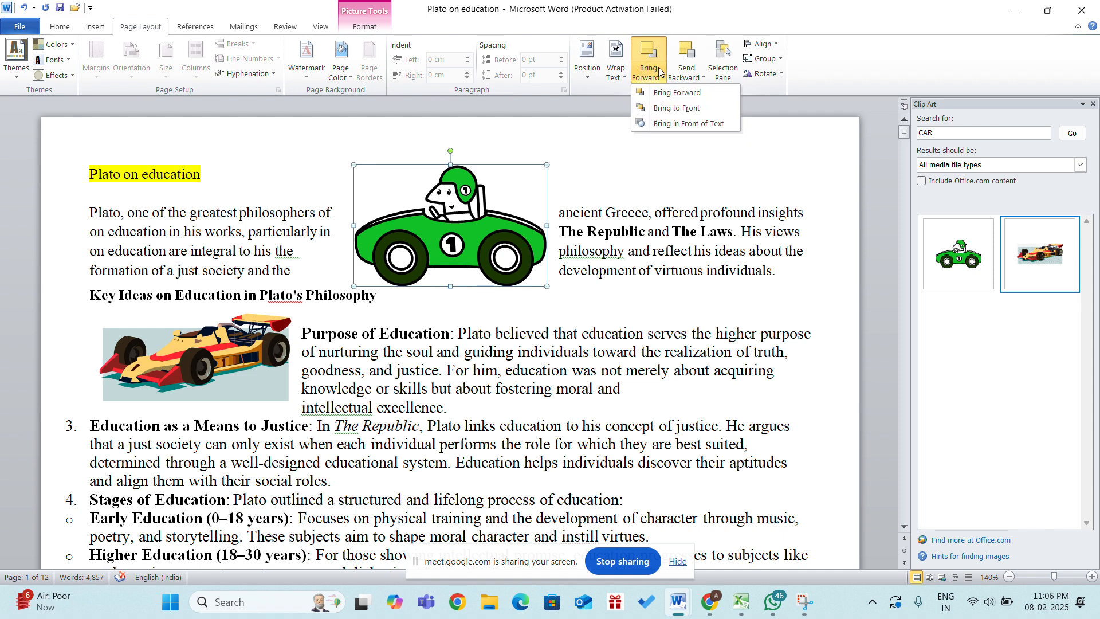
{"action": "left_click", "coordinate": [668, 109]}
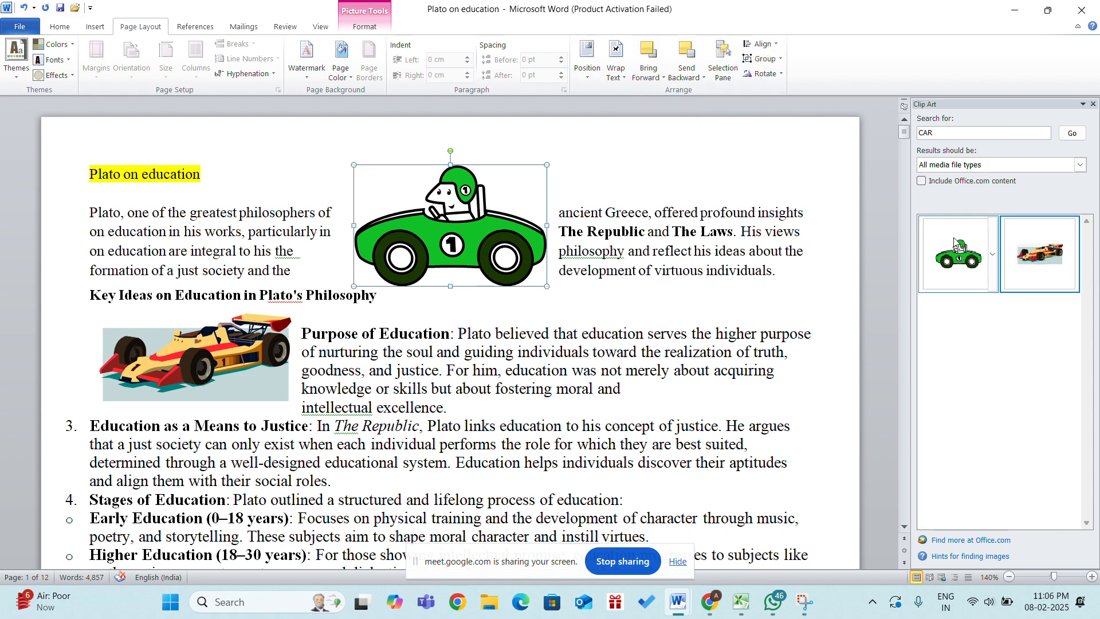
Show the Selection Pane, insert a second green car clip into the heading, and select each listed picture in turn
{"action": "left_click", "coordinate": [734, 57]}
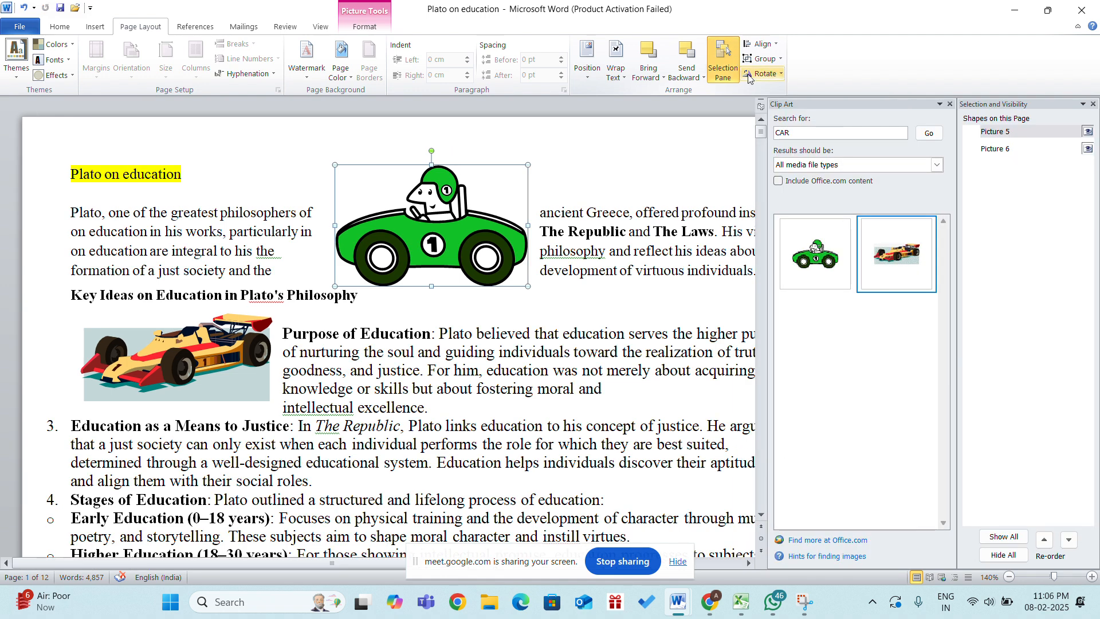
{"action": "left_click", "coordinate": [811, 271]}
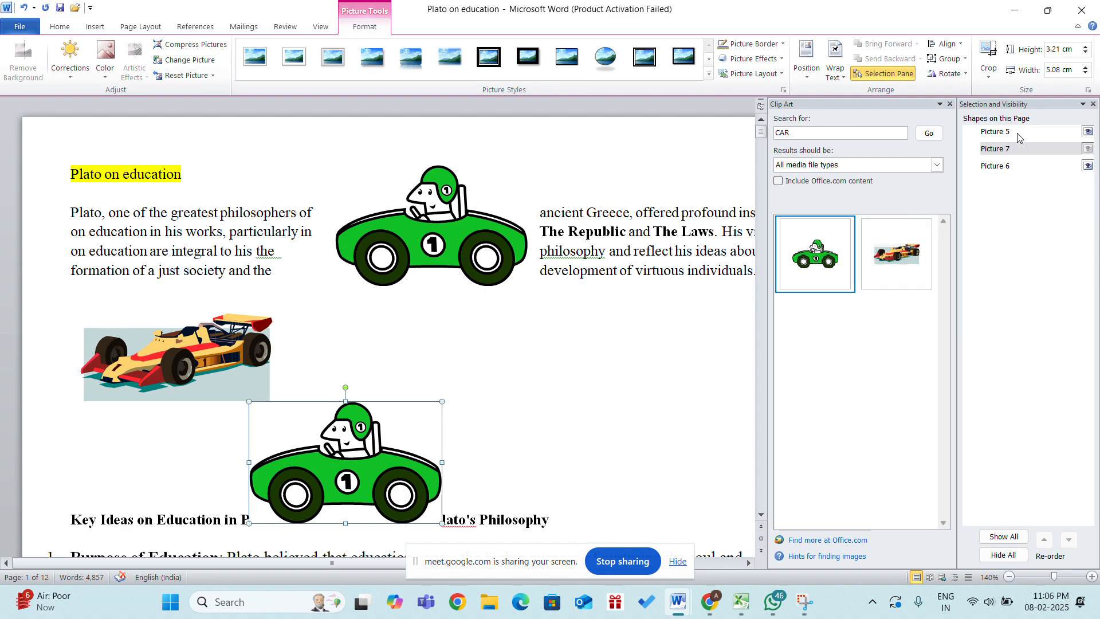
{"action": "left_click", "coordinate": [999, 134]}
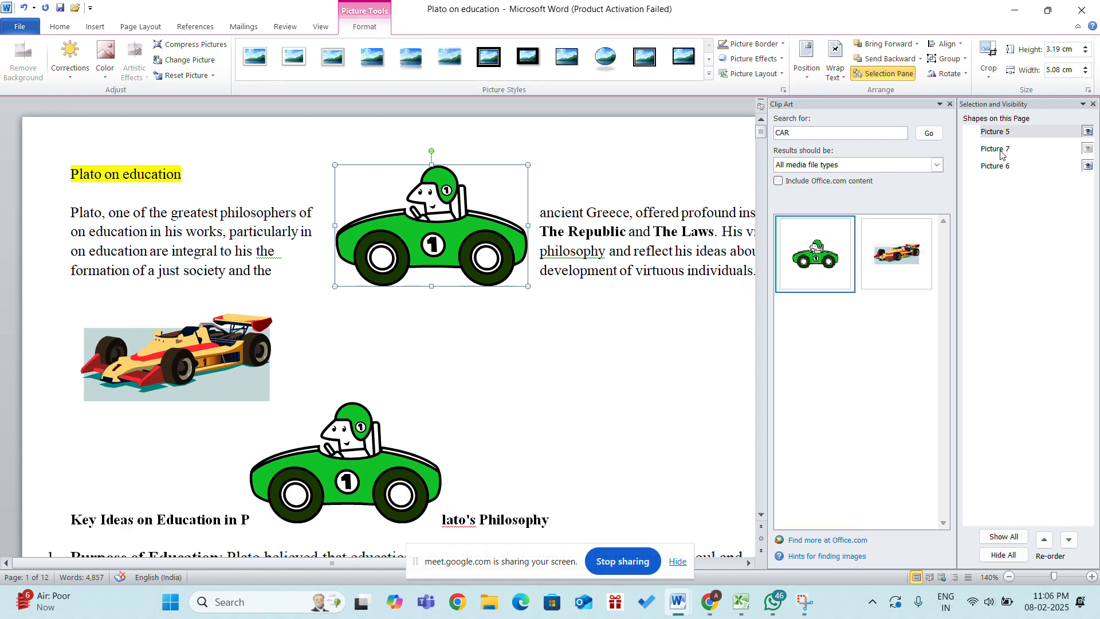
{"action": "left_click", "coordinate": [1000, 151]}
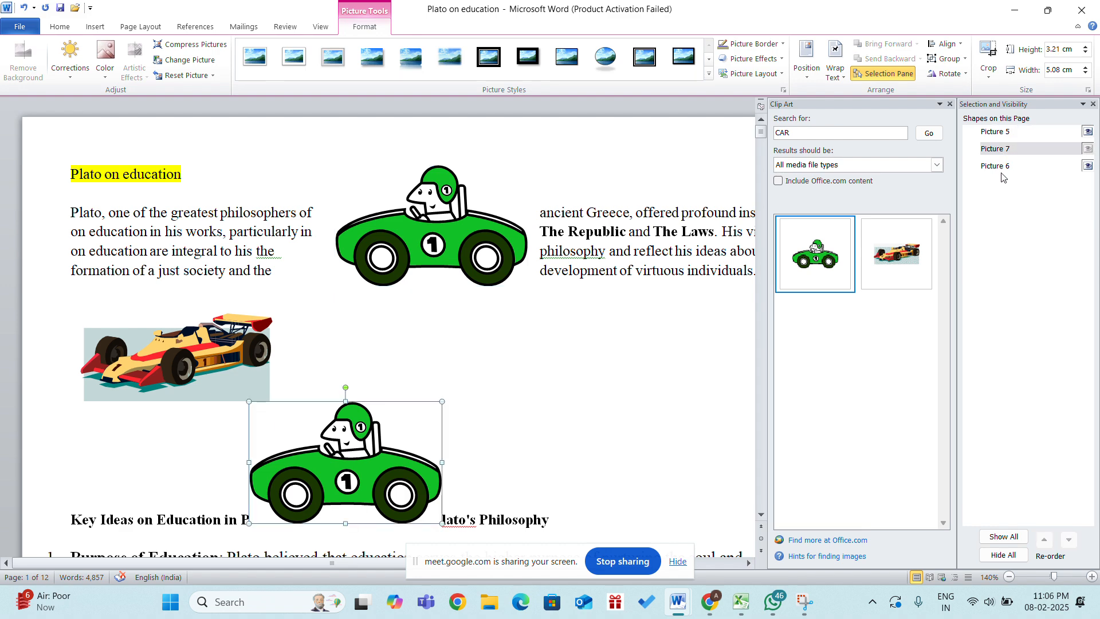
{"action": "left_click", "coordinate": [1000, 167]}
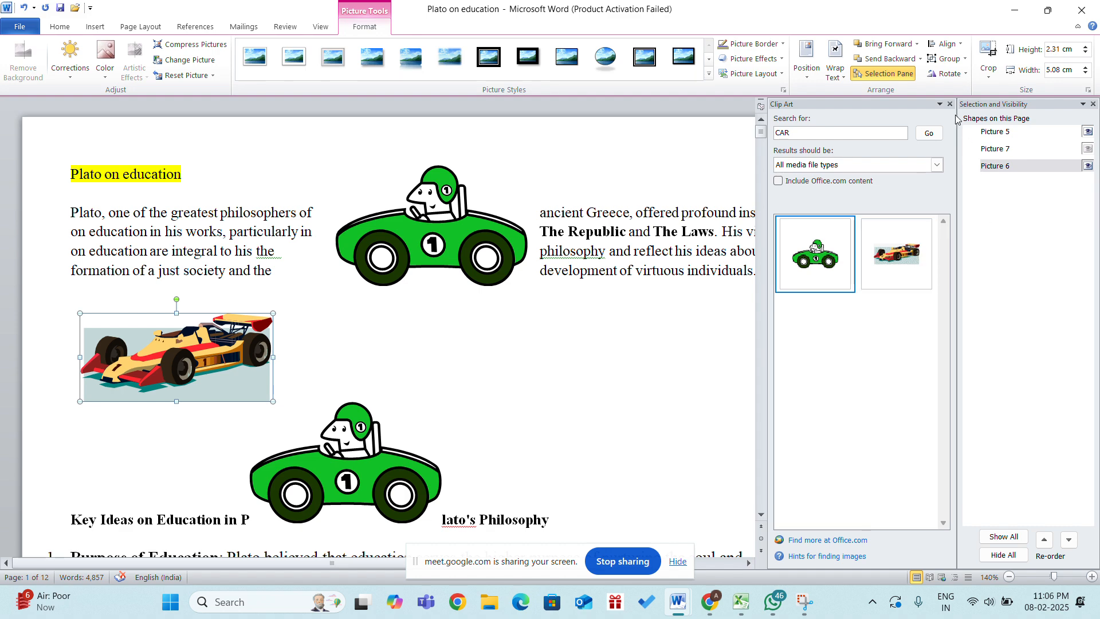
{"action": "scroll", "coordinate": [553, 307], "scroll_direction": "down", "scroll_amount": 2}
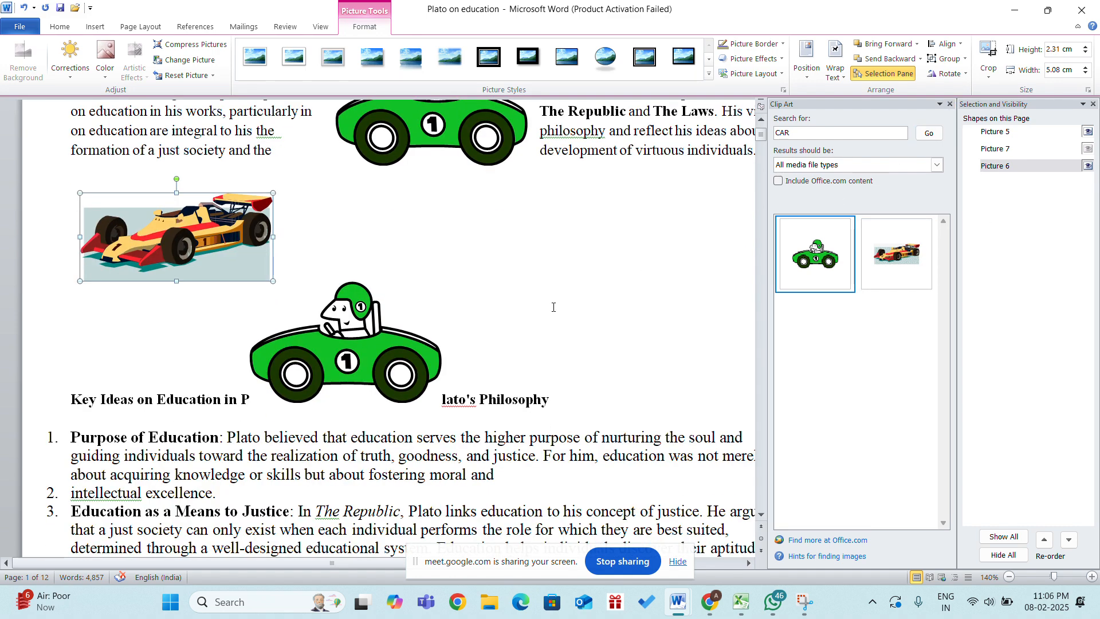
{"action": "scroll", "coordinate": [553, 307], "scroll_direction": "up", "scroll_amount": 2}
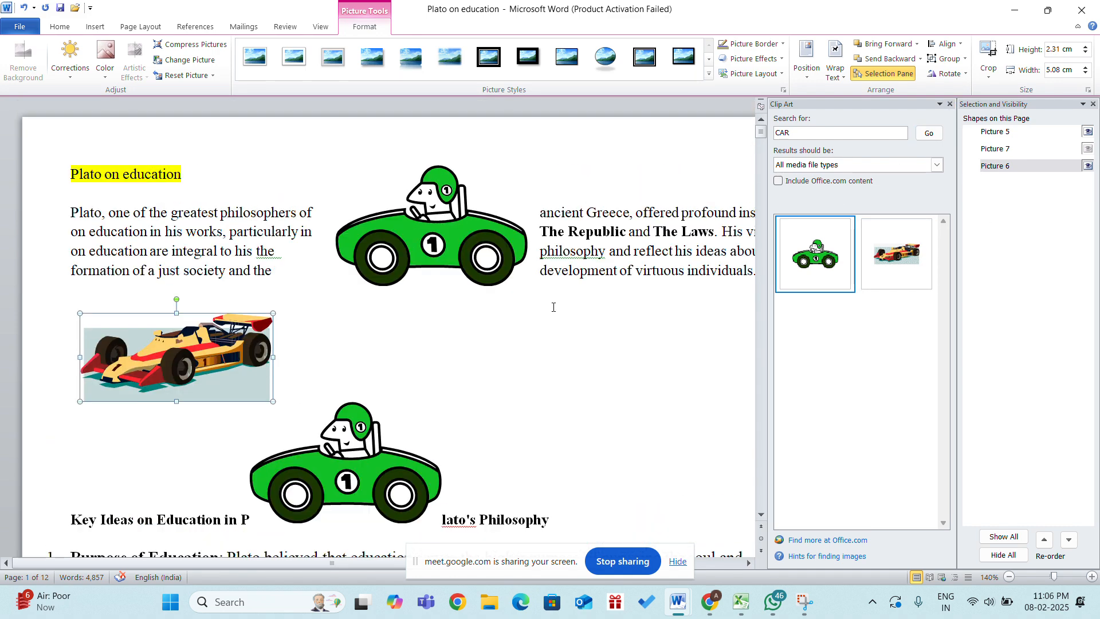
Apply a black-framed oval picture style to the second green car and a reflected picture style to the top green car
{"action": "left_click", "coordinate": [431, 239]}
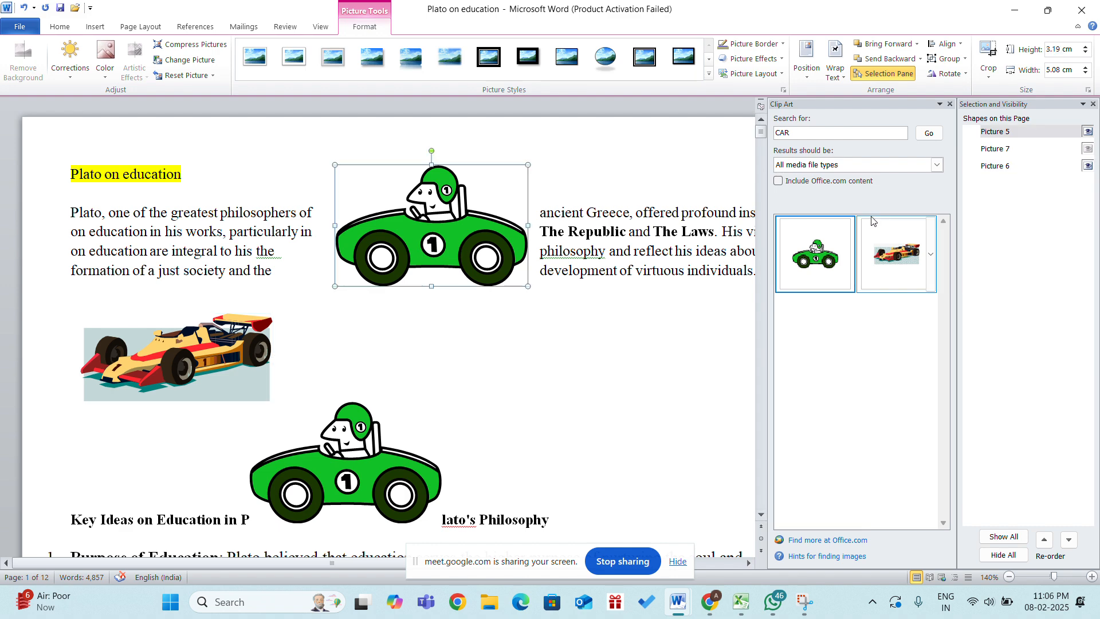
{"action": "left_click", "coordinate": [1003, 150]}
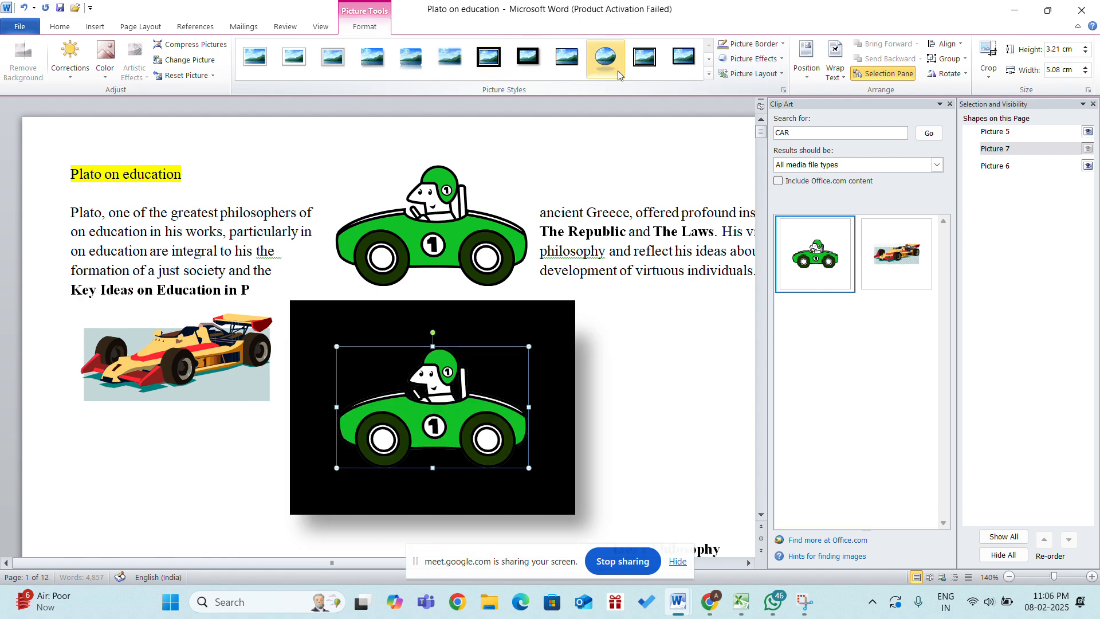
{"action": "left_click", "coordinate": [605, 57]}
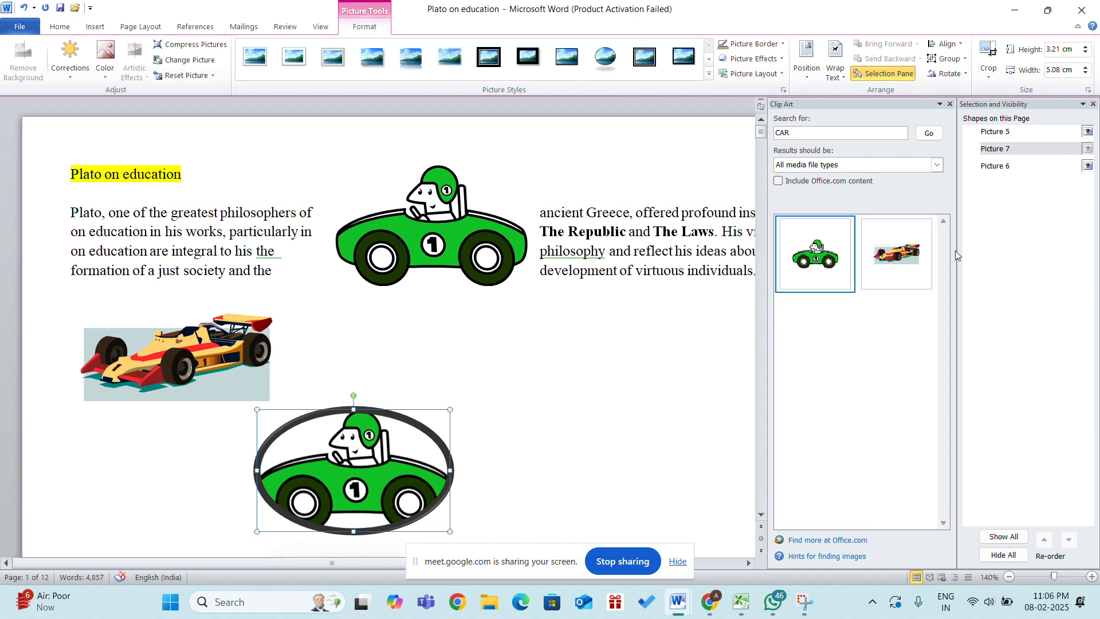
{"action": "left_click", "coordinate": [1012, 134]}
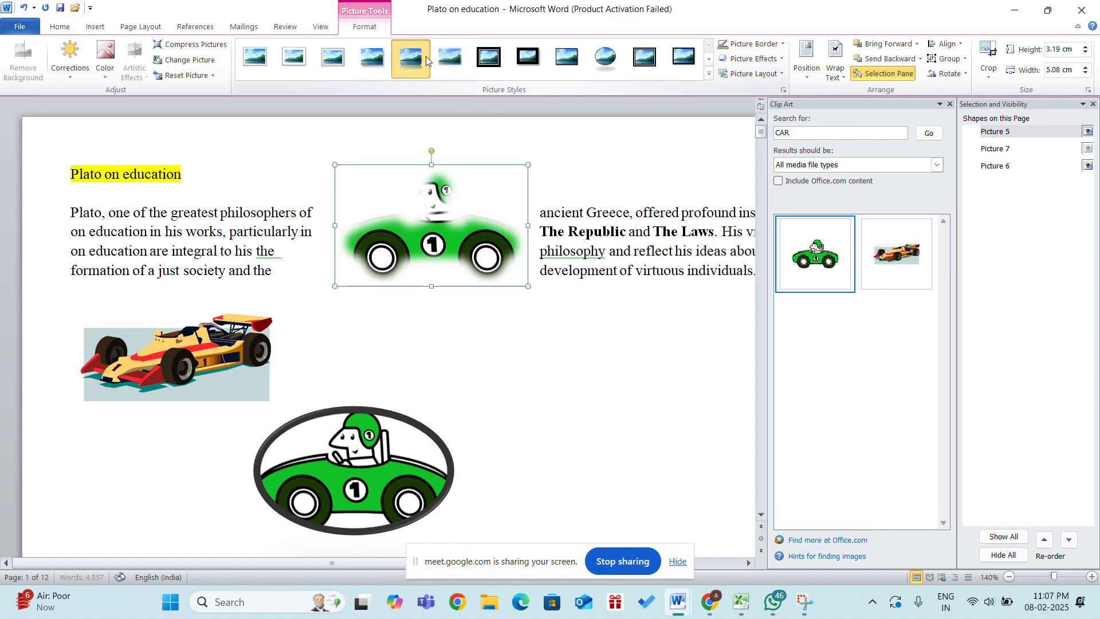
{"action": "left_click", "coordinate": [444, 61]}
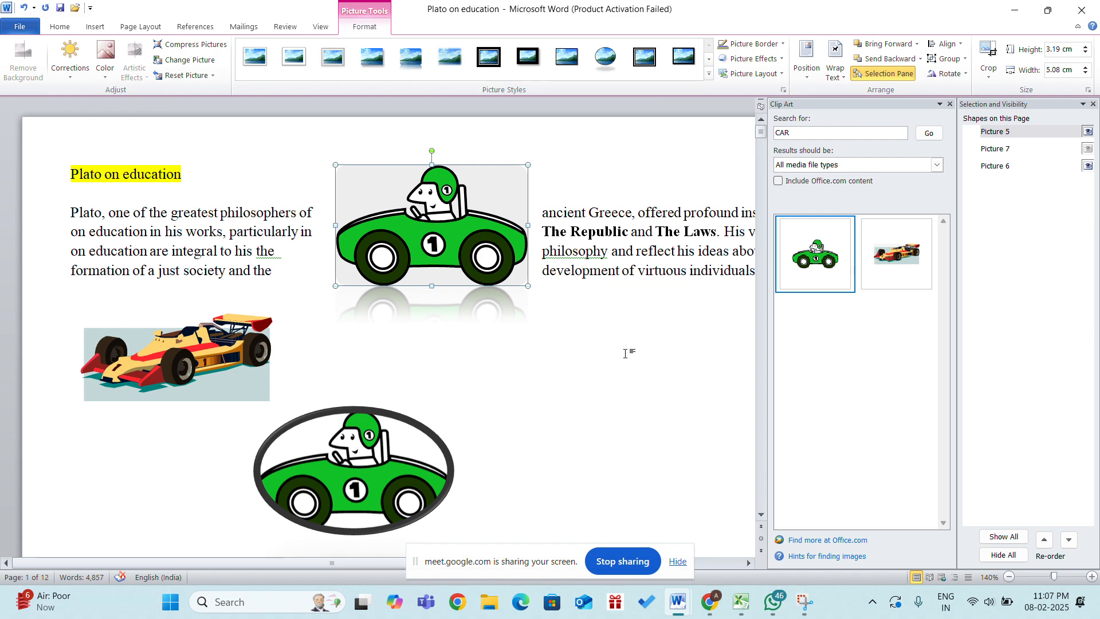
Undo the picture edits back to the single green car before the first paragraph, and delete that picture
{"action": "key", "text": "ctrl+z"}
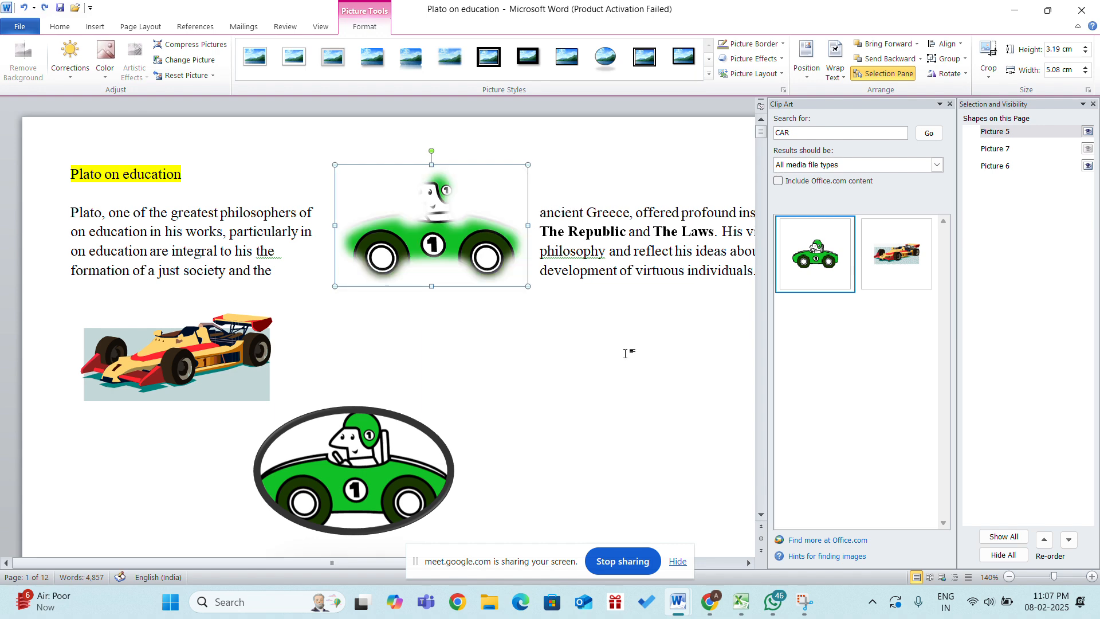
{"action": "key", "text": "ctrl+z"}
{"action": "key", "text": "ctrl+z"}
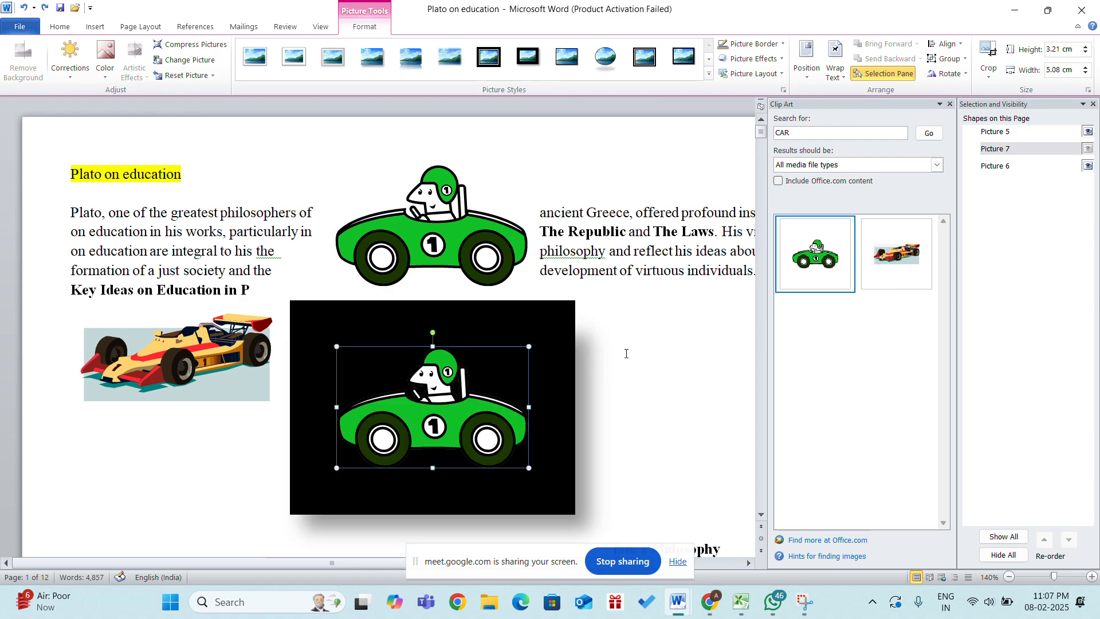
{"action": "key", "text": "ctrl+z"}
{"action": "key", "text": "ctrl+z"}
{"action": "key", "text": "ctrl+z"}
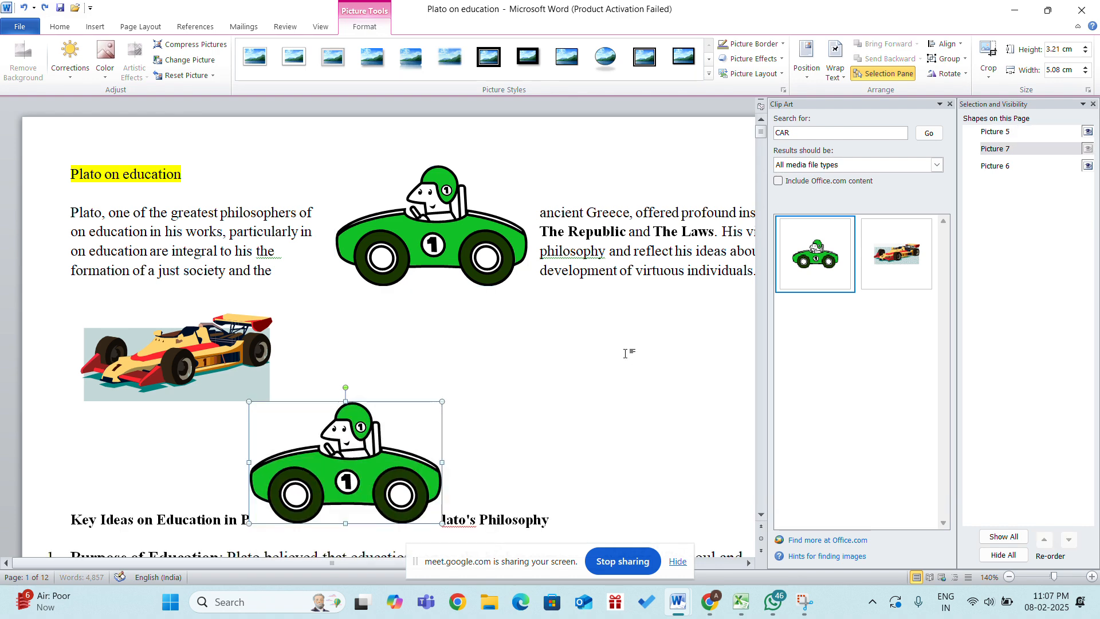
{"action": "key", "text": "ctrl+z"}
{"action": "key", "text": "ctrl+z"}
{"action": "key", "text": "ctrl+z"}
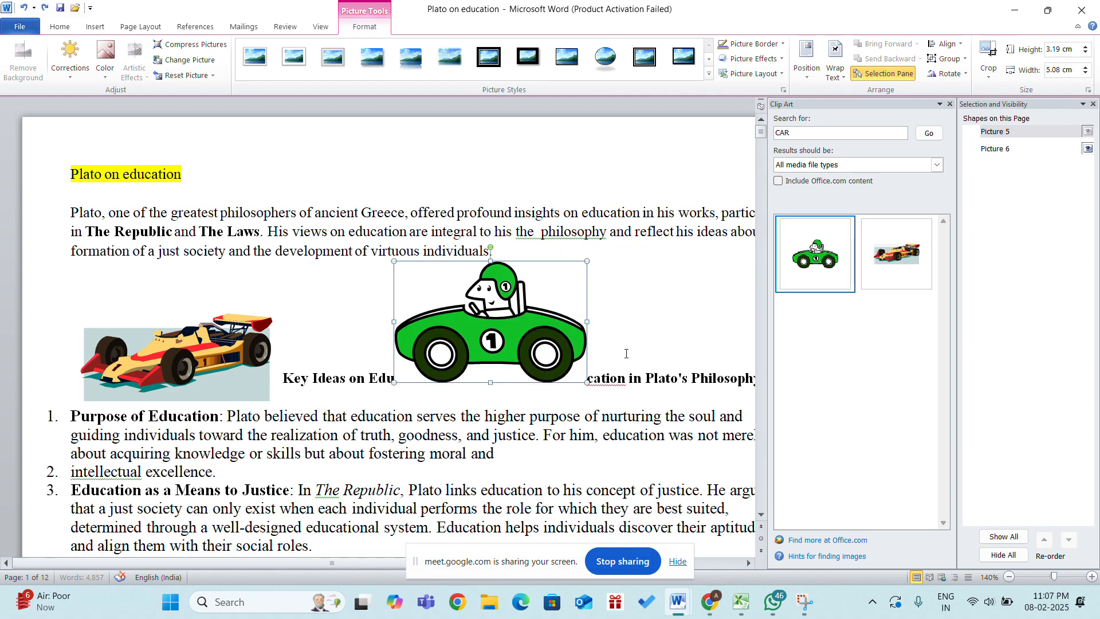
{"action": "key", "text": "ctrl+z"}
{"action": "key", "text": "ctrl+z"}
{"action": "key", "text": "ctrl+z"}
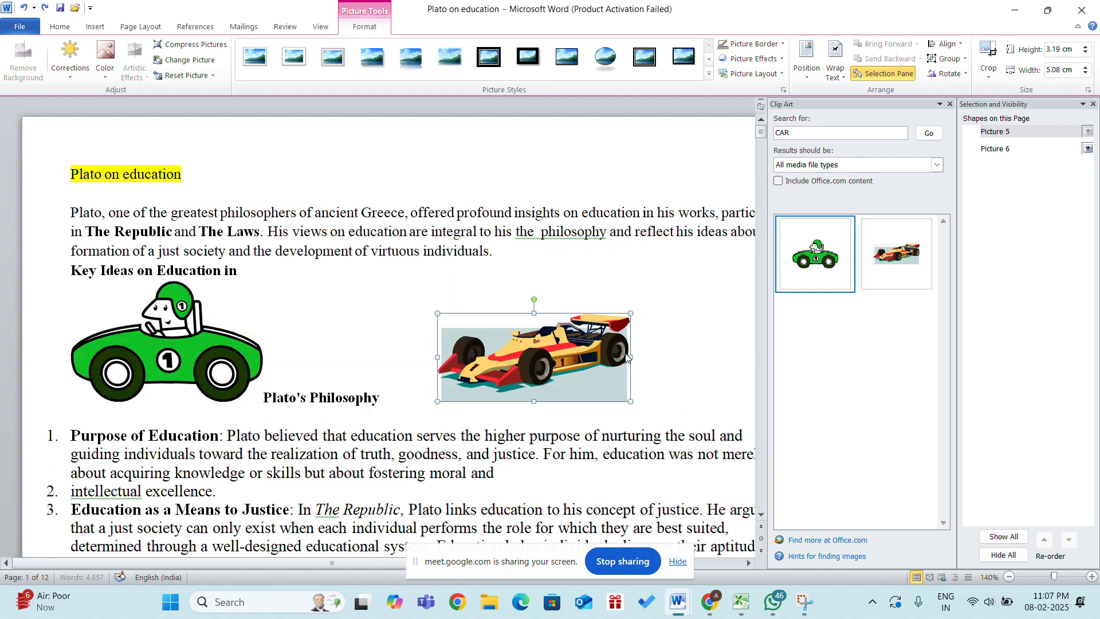
{"action": "key", "text": "ctrl+z"}
{"action": "key", "text": "ctrl+z"}
{"action": "key", "text": "ctrl+z"}
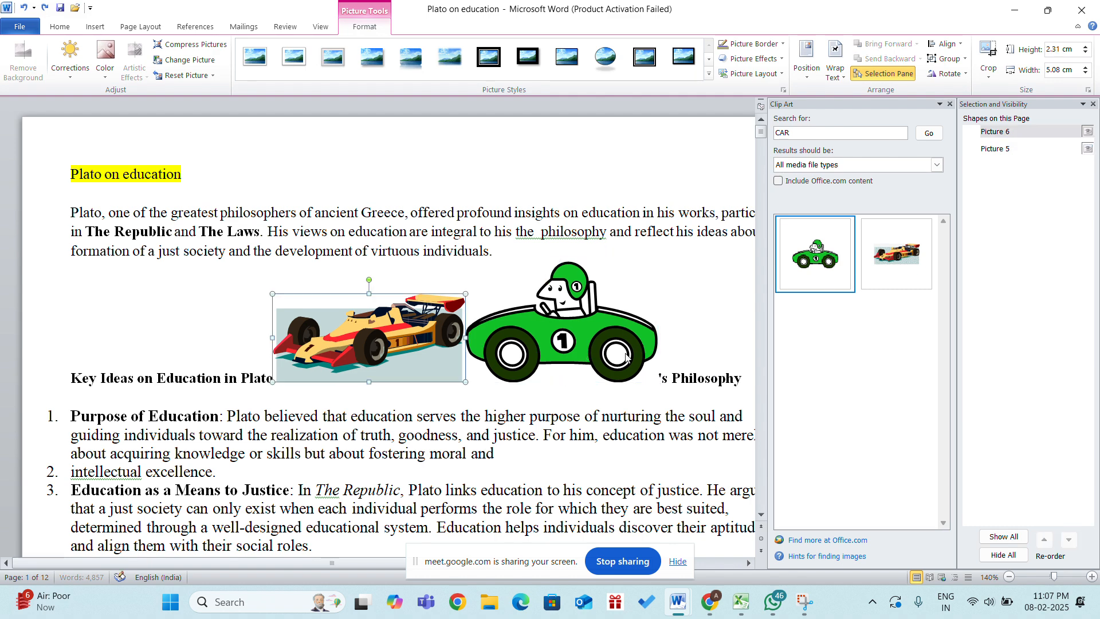
{"action": "key", "text": "ctrl+z"}
{"action": "key", "text": "ctrl+z"}
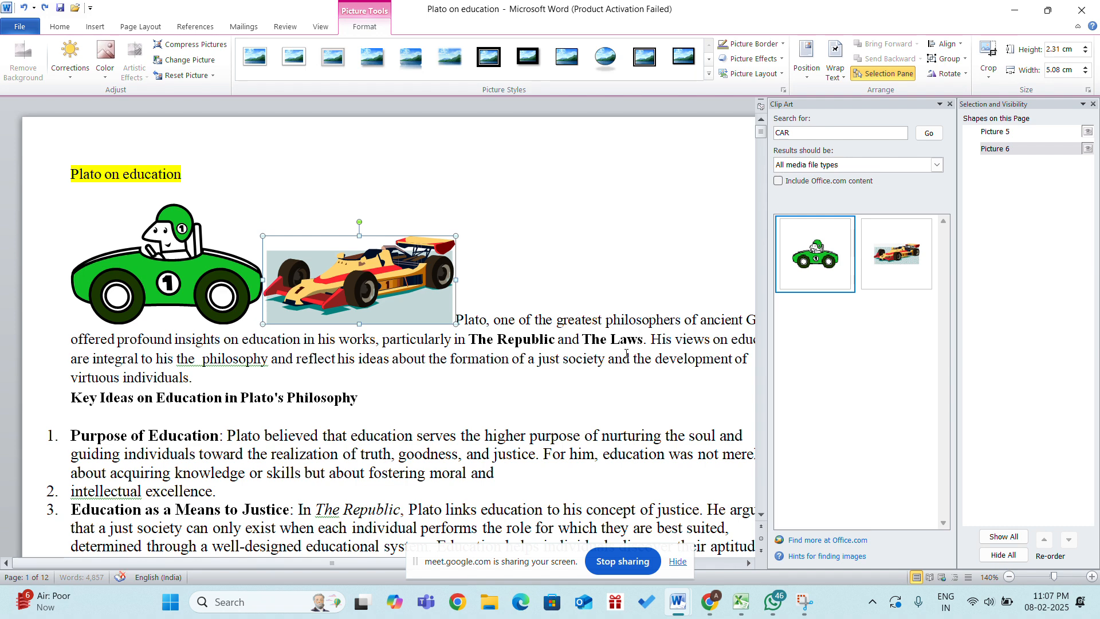
{"action": "key", "text": "ctrl+z"}
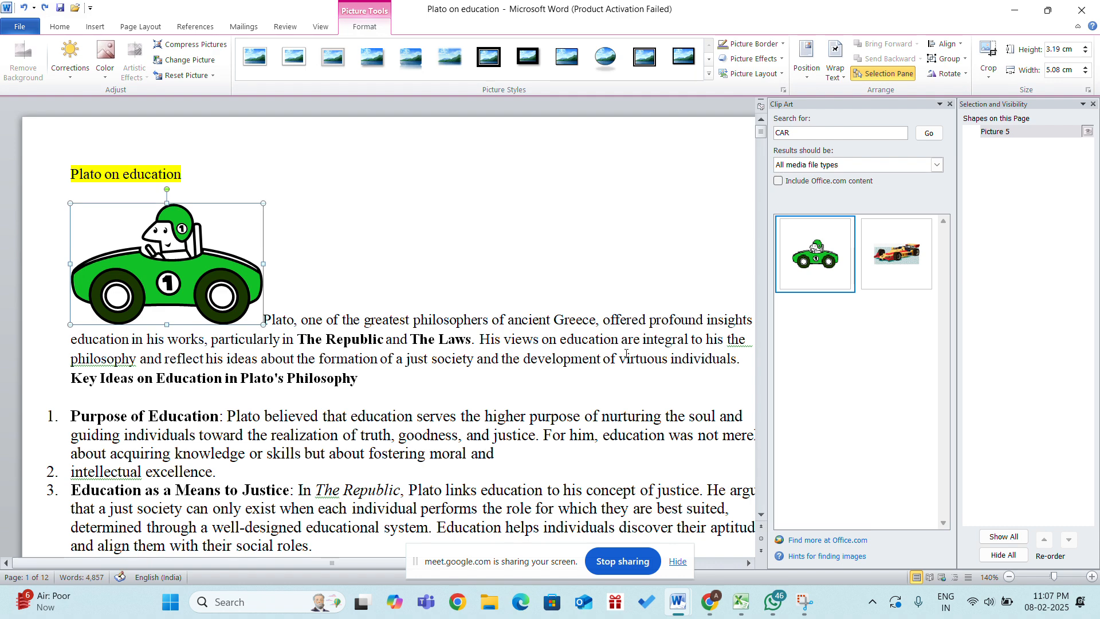
{"action": "key", "text": "Delete"}
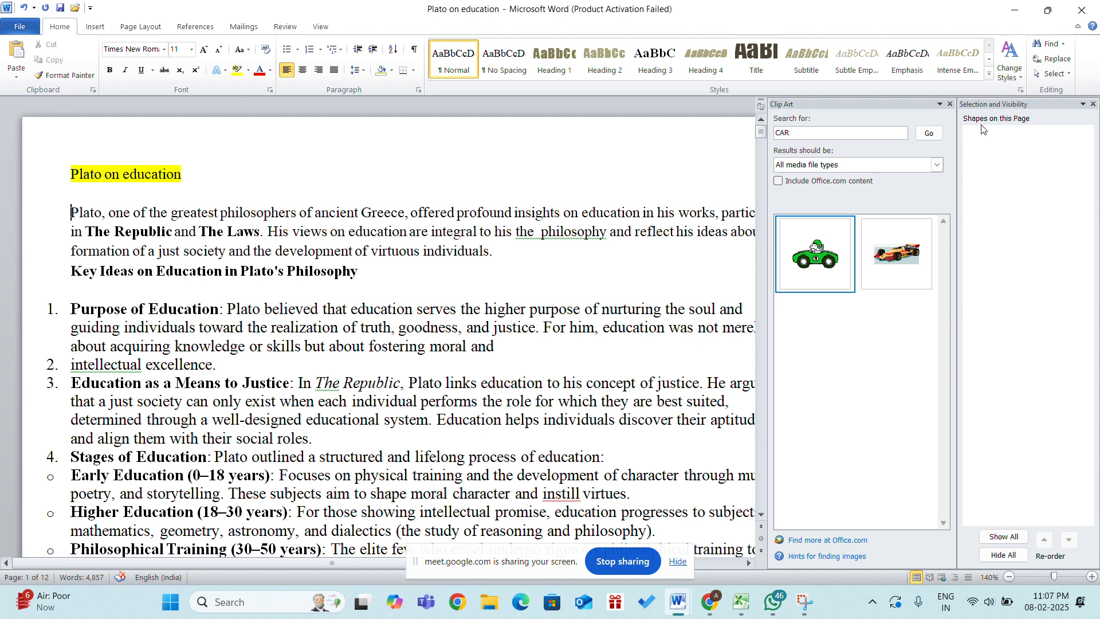
Search the clip art for BALL and look through the results
{"action": "left_click", "coordinate": [804, 130]}
{"action": "key", "text": "BackSpace"}
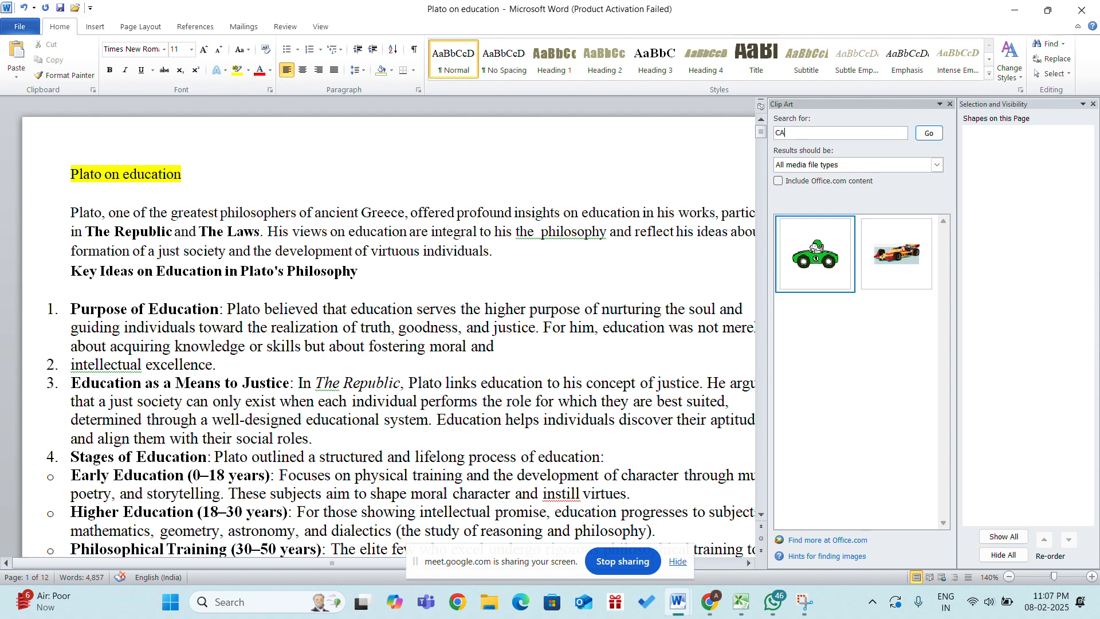
{"action": "type", "text": "HDTY"}
{"action": "key", "text": "BackSpace"}
{"action": "key", "text": "BackSpace"}
{"action": "key", "text": "BackSpace"}
{"action": "key", "text": "BackSpace"}
{"action": "key", "text": "Return"}
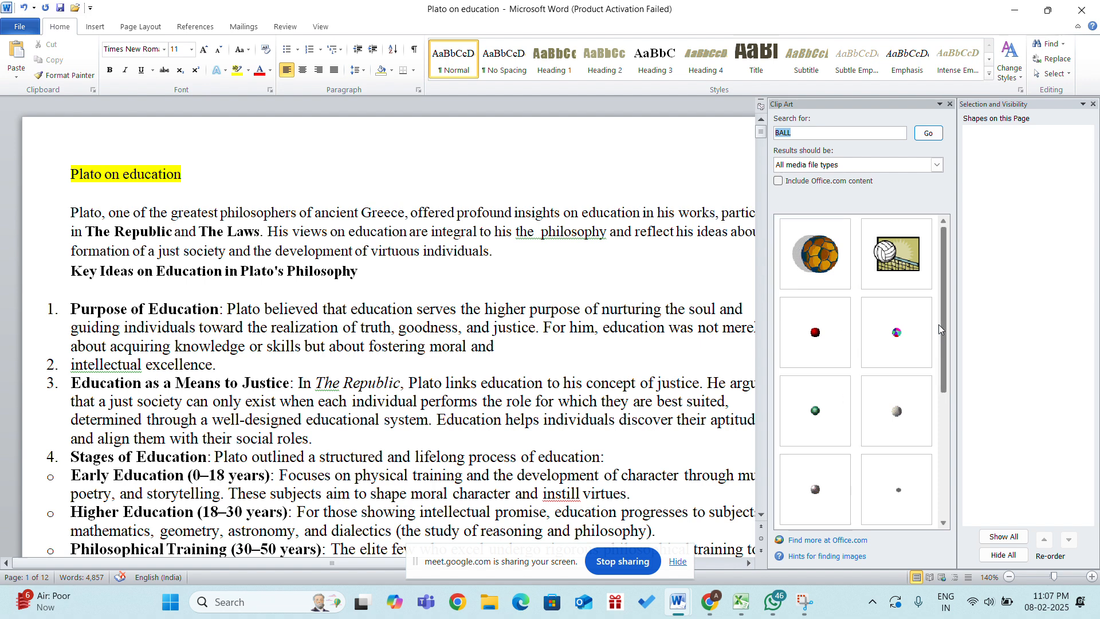
{"action": "left_click_drag", "start_coordinate": [938, 321], "coordinate": [916, 310]}
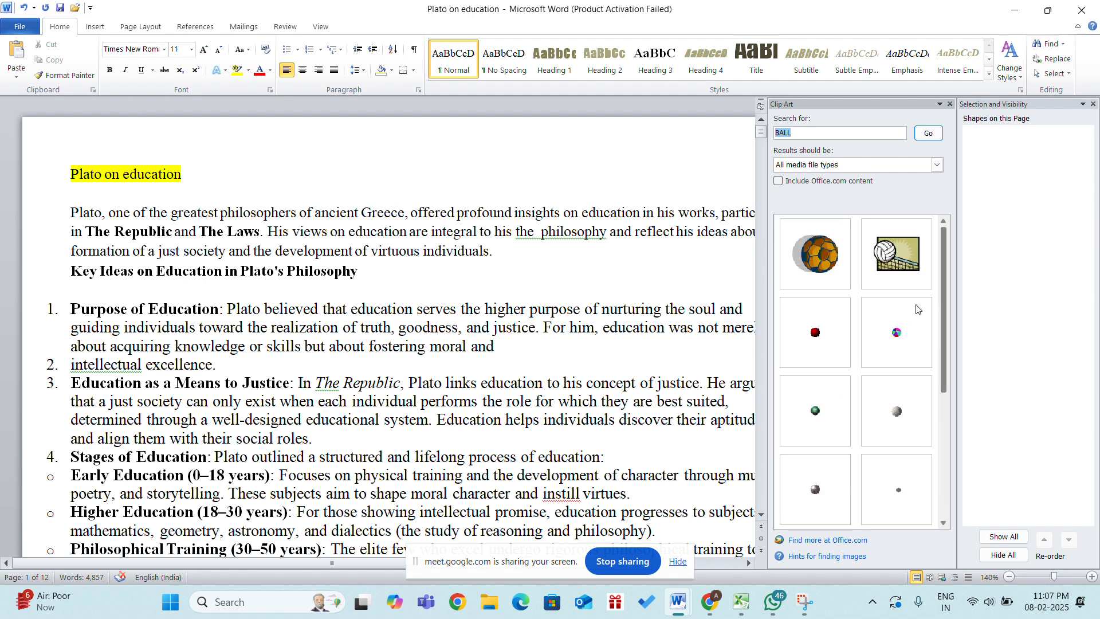
Close the Clip Art pane and the Selection and Visibility pane
{"action": "left_click", "coordinate": [955, 102]}
{"action": "left_click", "coordinate": [949, 104]}
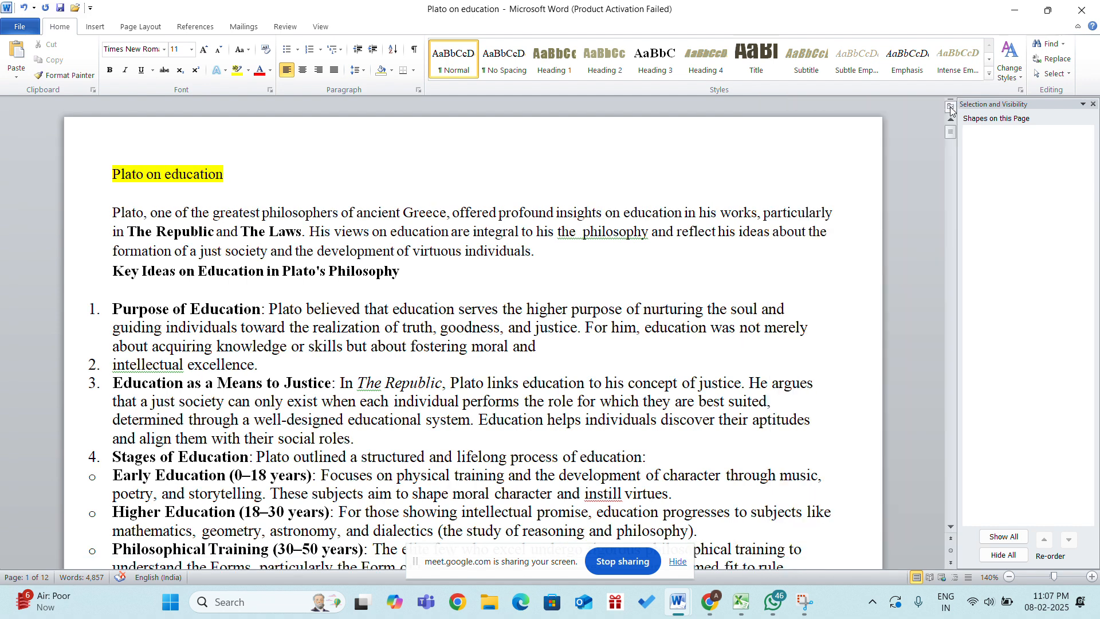
{"action": "left_click", "coordinate": [1093, 103]}
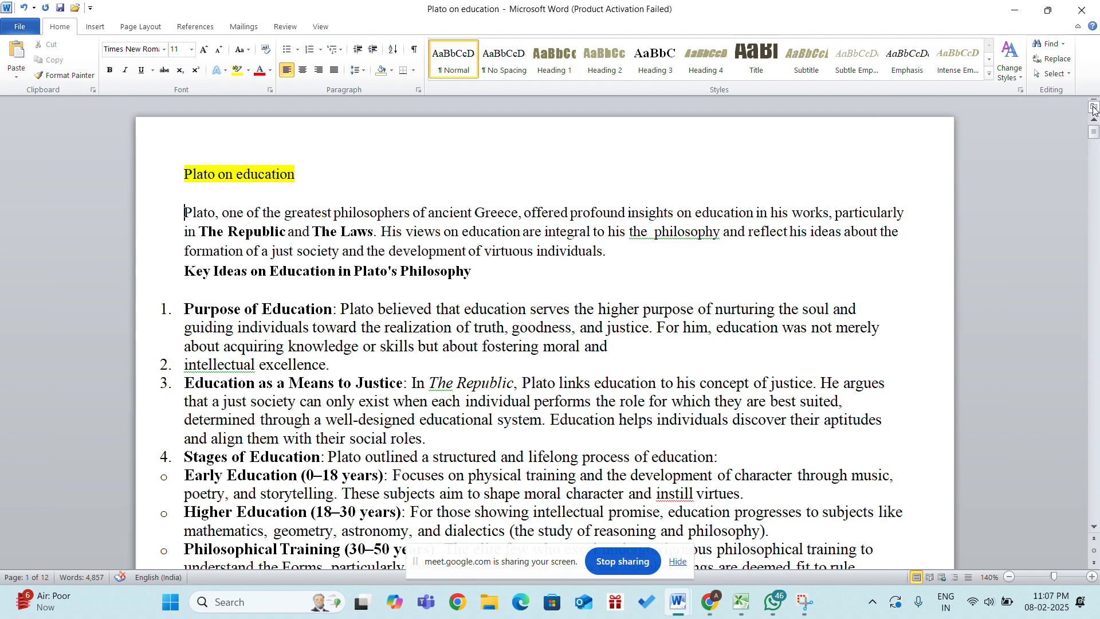
Display the Selection and Visibility pane for the document again
{"action": "left_click", "coordinate": [147, 29]}
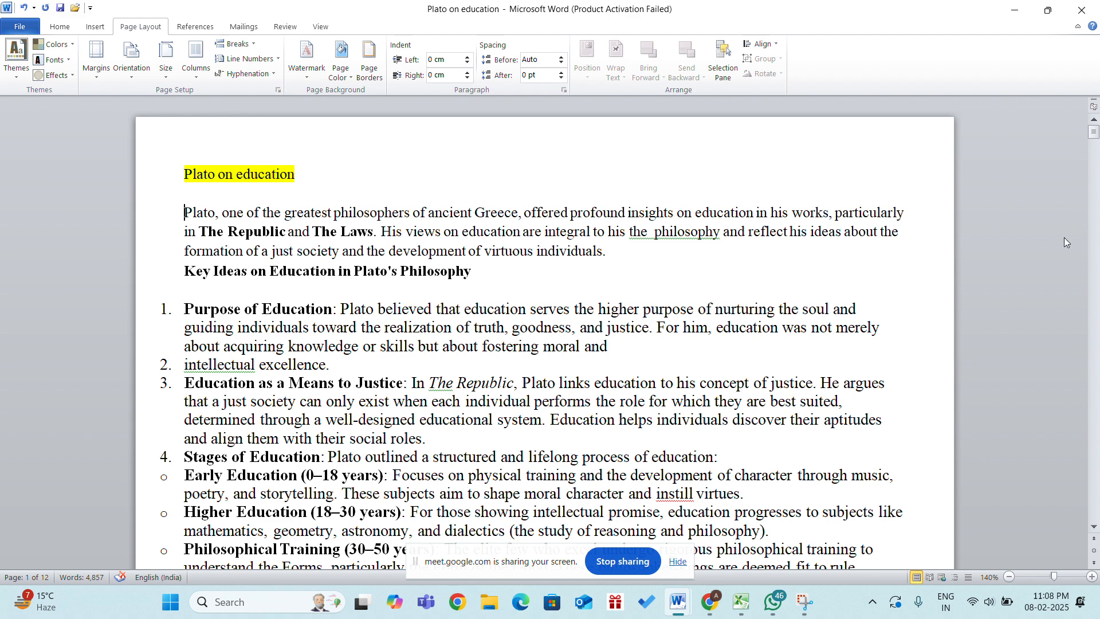
{"action": "left_click", "coordinate": [736, 75]}
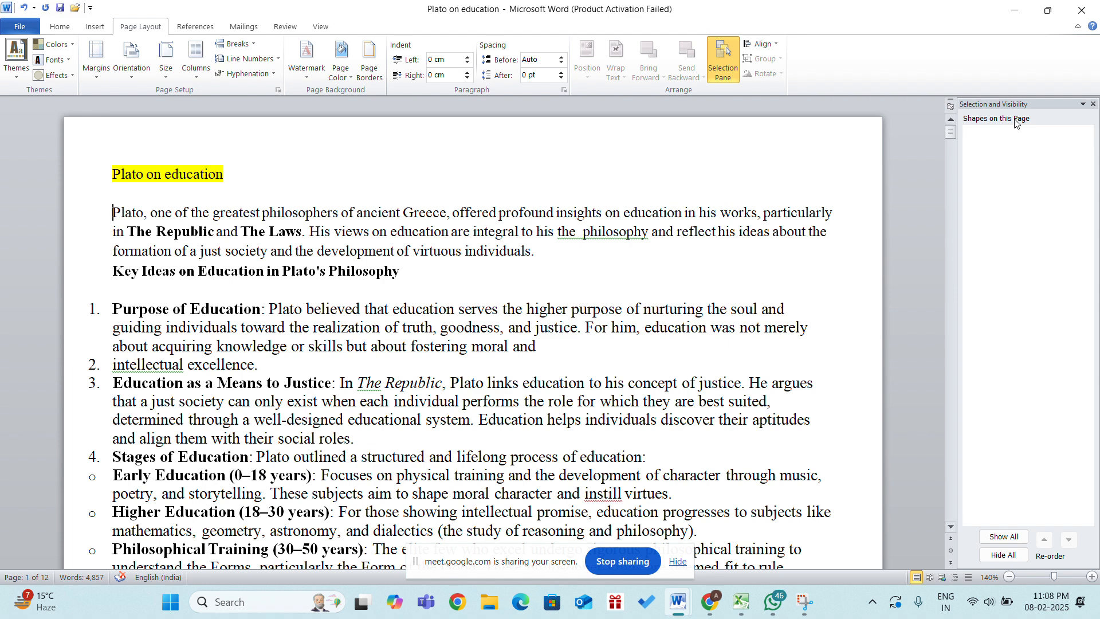
Close the Selection and Visibility pane and display the References commands
{"action": "left_click", "coordinate": [1093, 104]}
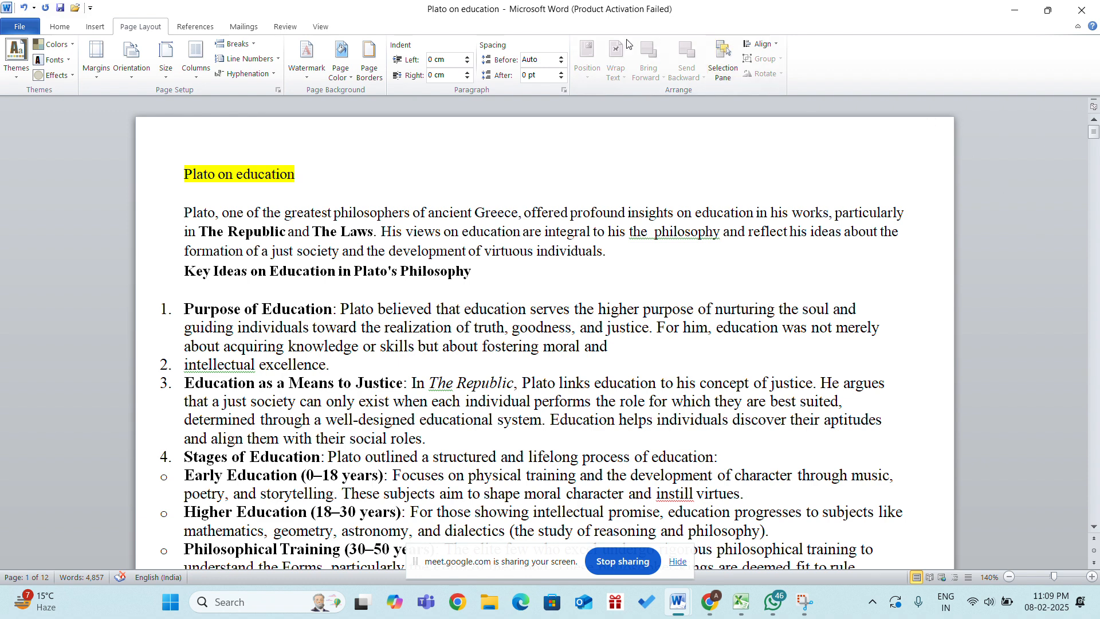
{"action": "left_click", "coordinate": [196, 27]}
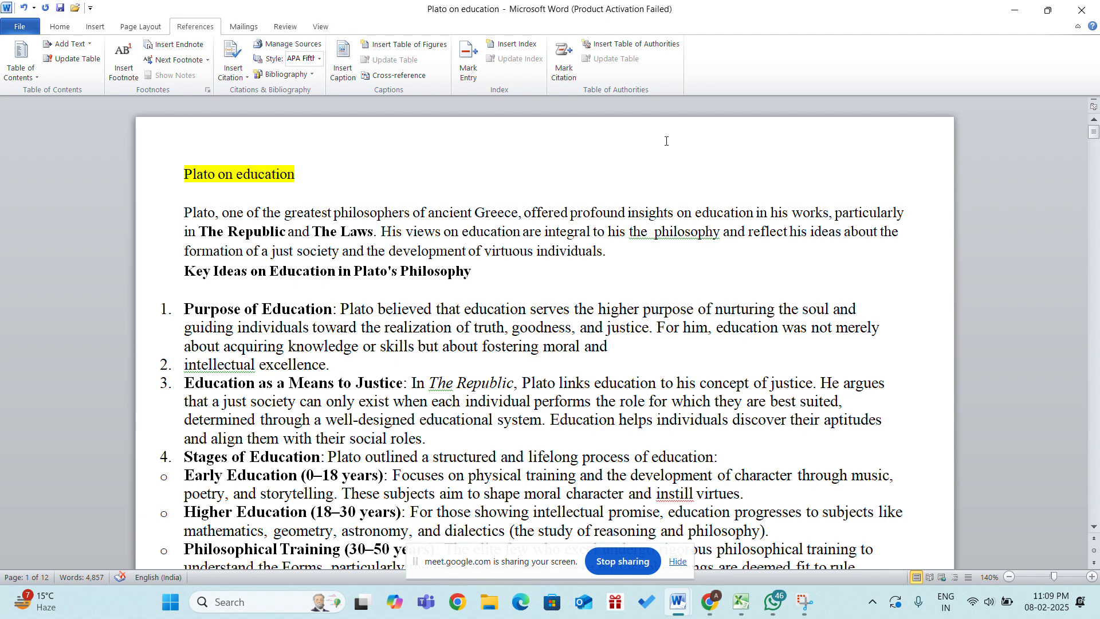
Switch to the Google Meet call window in Chrome to view the meeting participants
{"action": "mouse_move", "coordinate": [709, 601]}
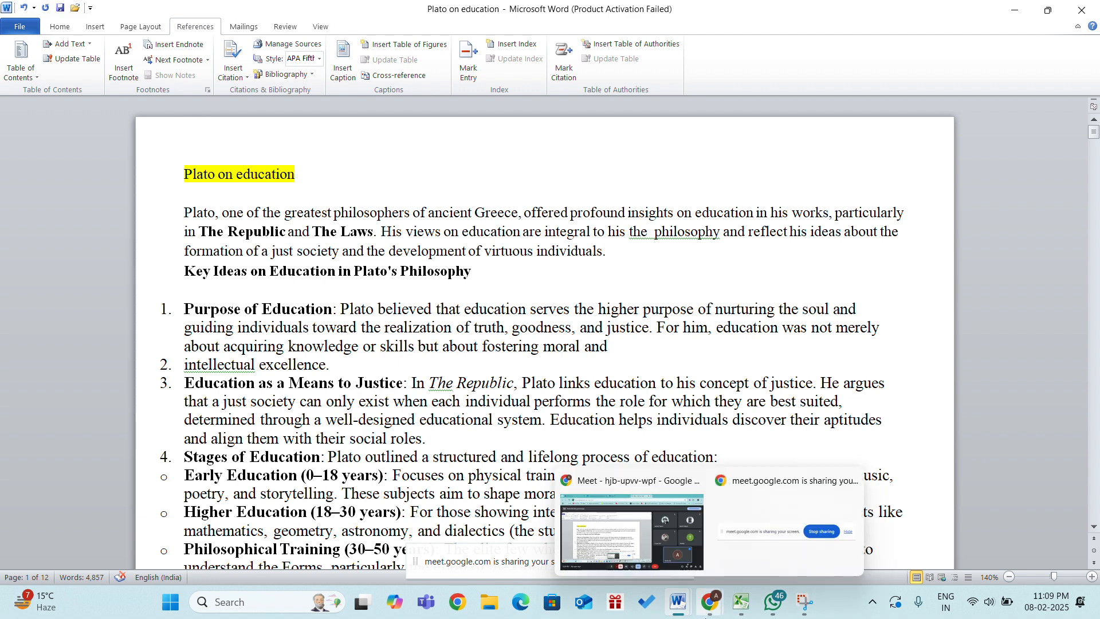
{"action": "left_click", "coordinate": [670, 551]}
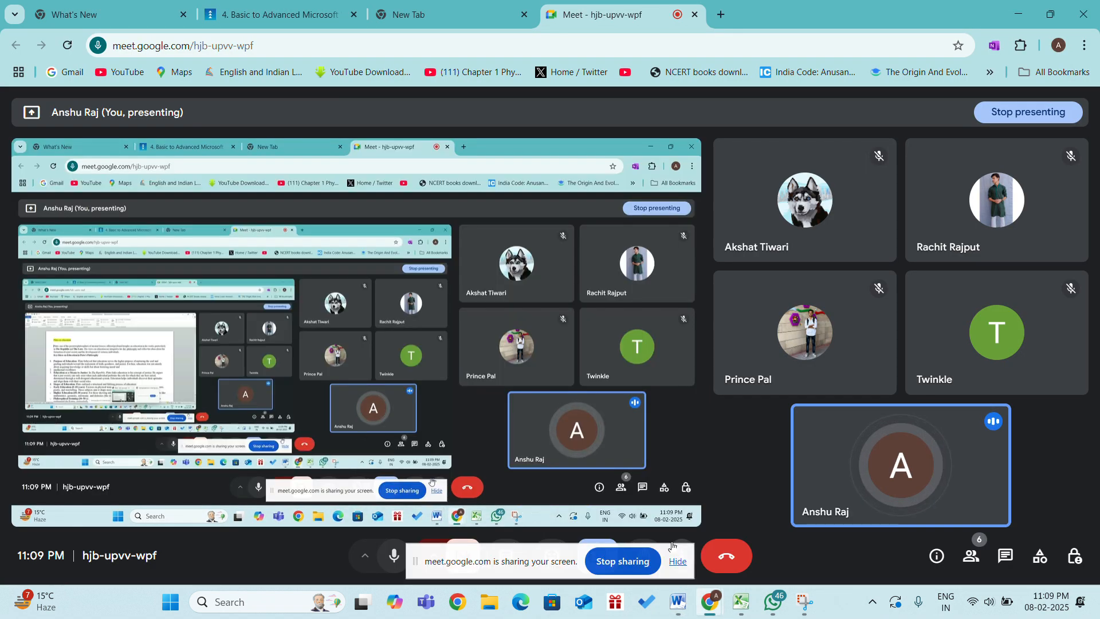
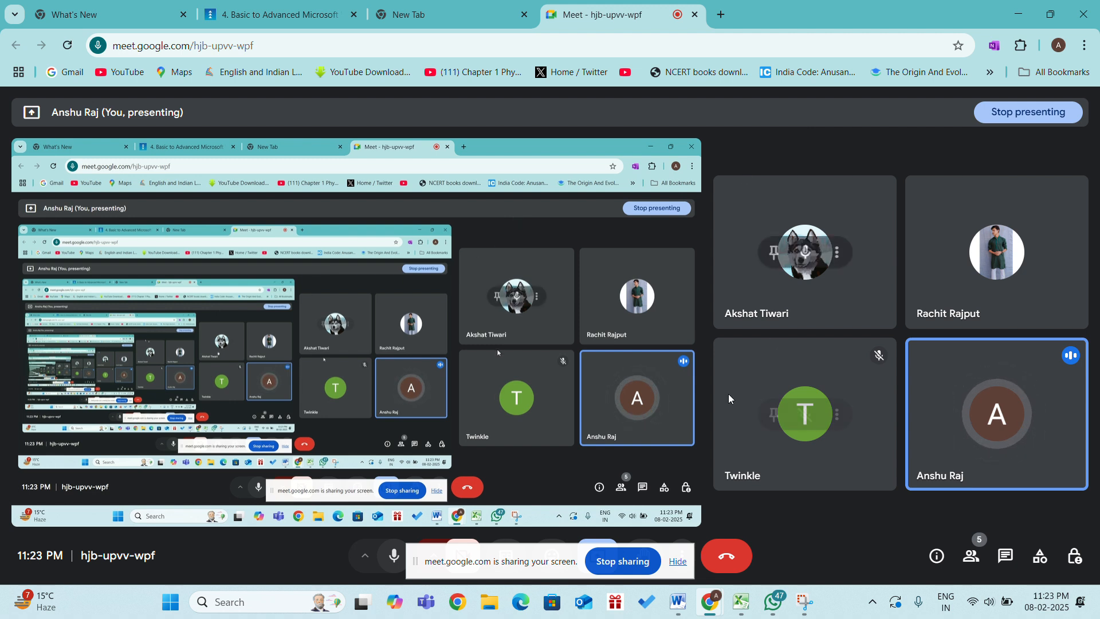
Minimize the Google Meet browser window and the Plato on education document window
{"action": "mouse_move", "coordinate": [711, 601]}
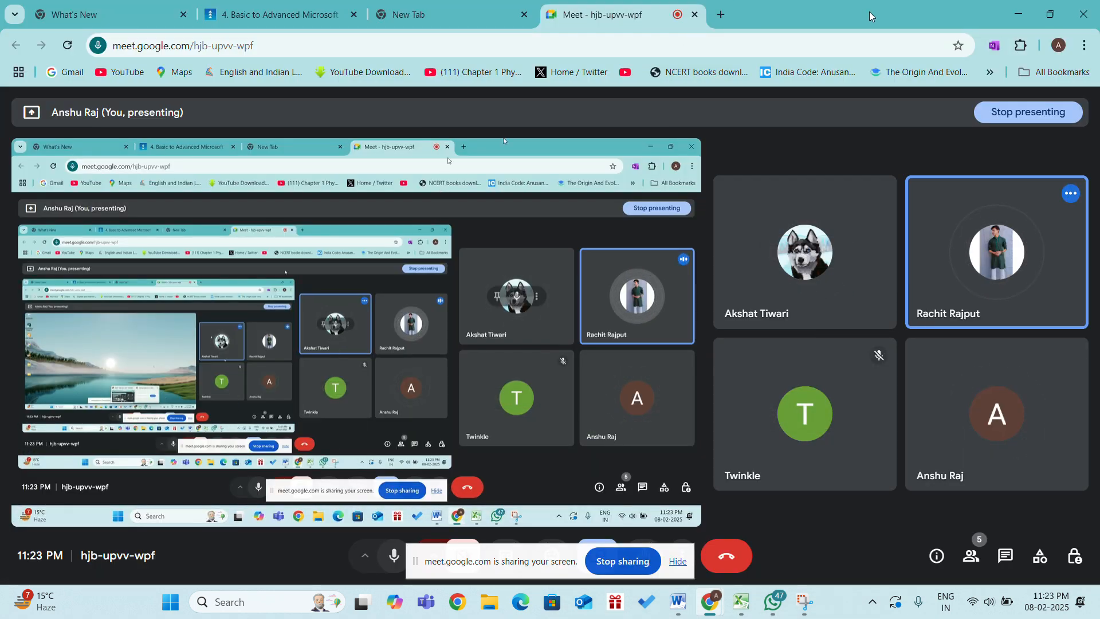
{"action": "left_click", "coordinate": [1018, 13]}
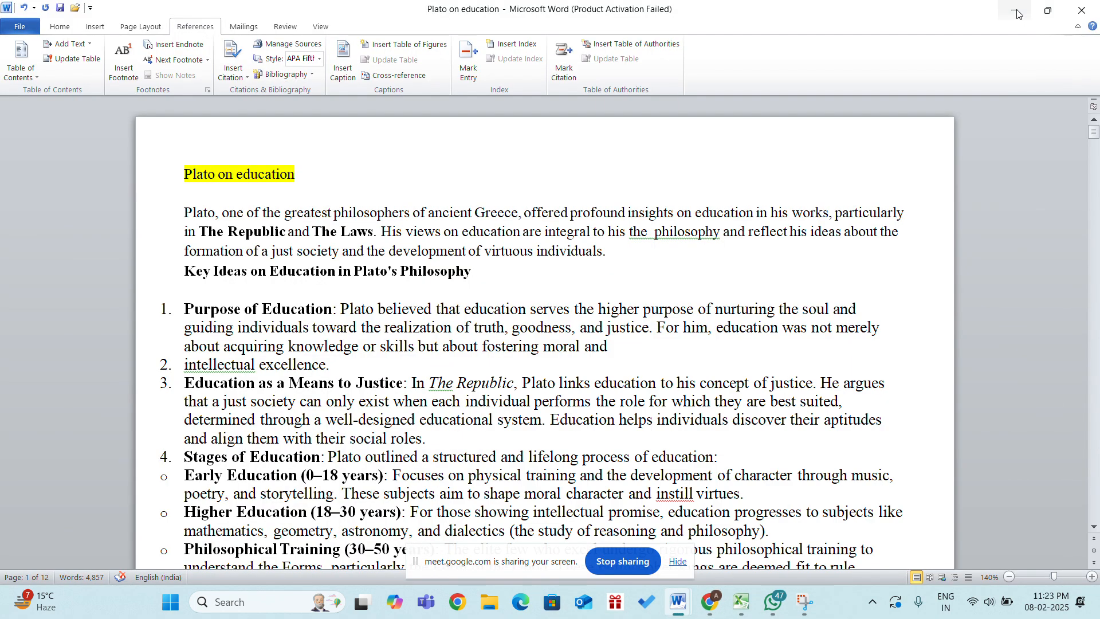
{"action": "left_click", "coordinate": [1015, 12]}
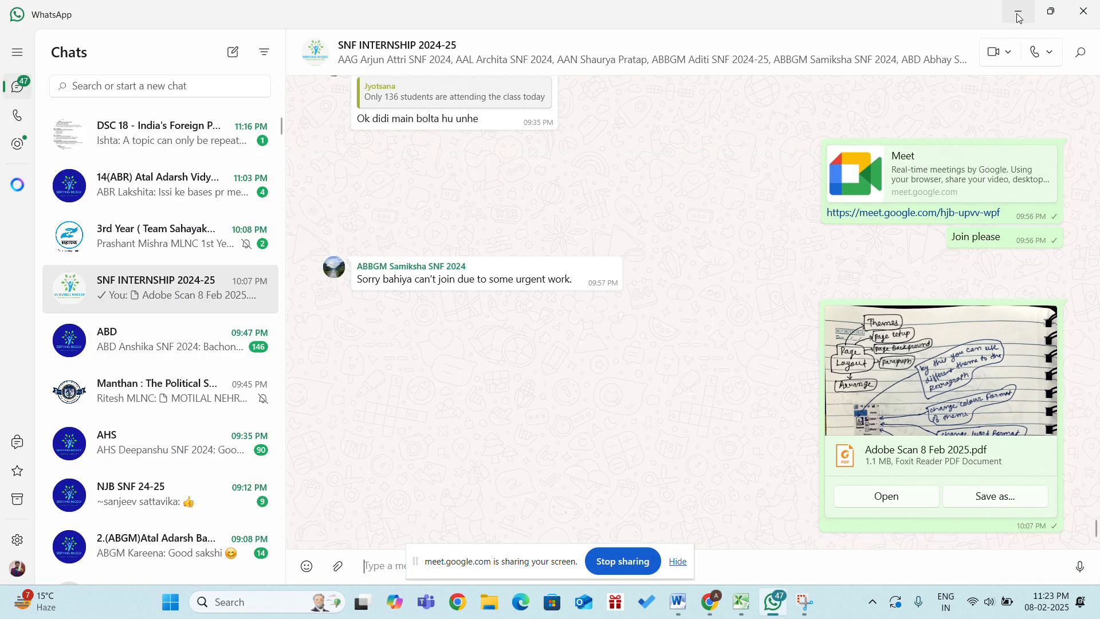